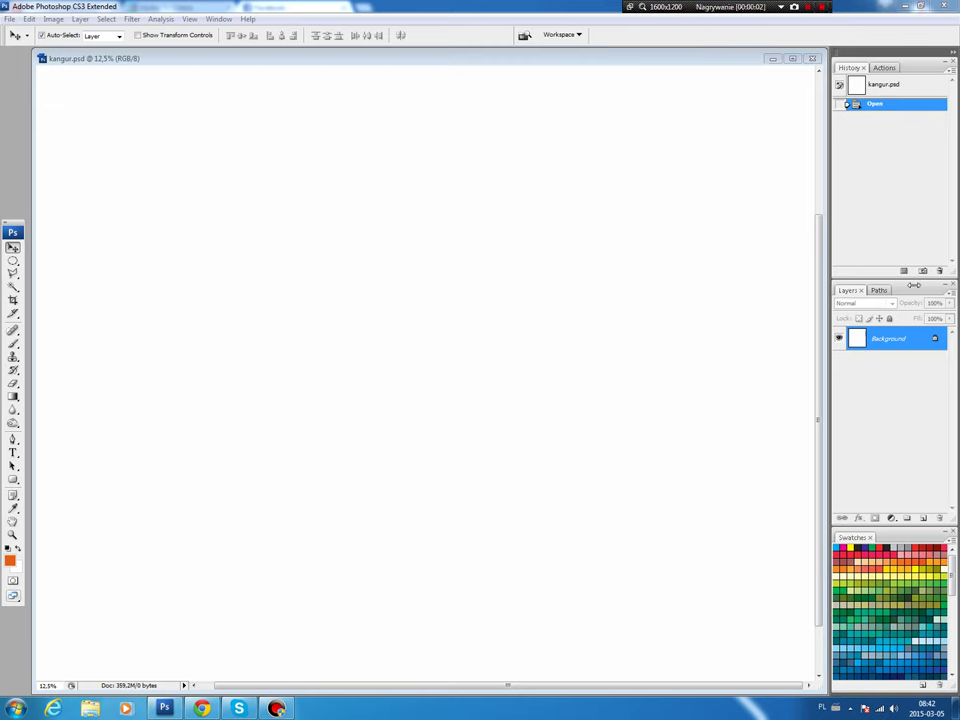
# Add a new layer and draw a large upright oval selection for the head.
pyautogui.doubleClick(913, 287)
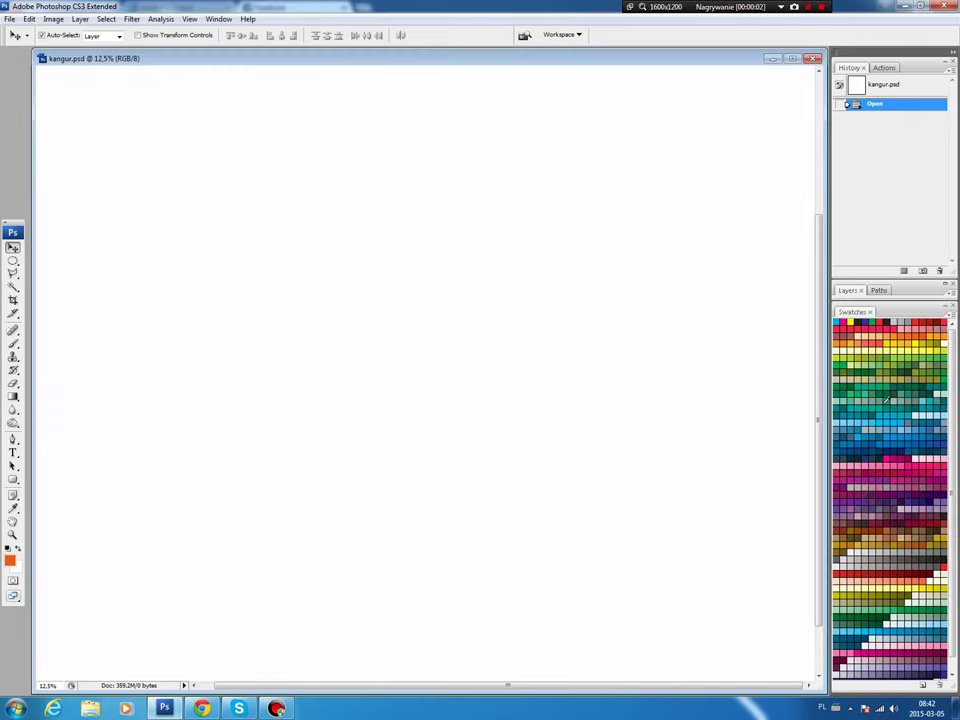
pyautogui.click(847, 291)
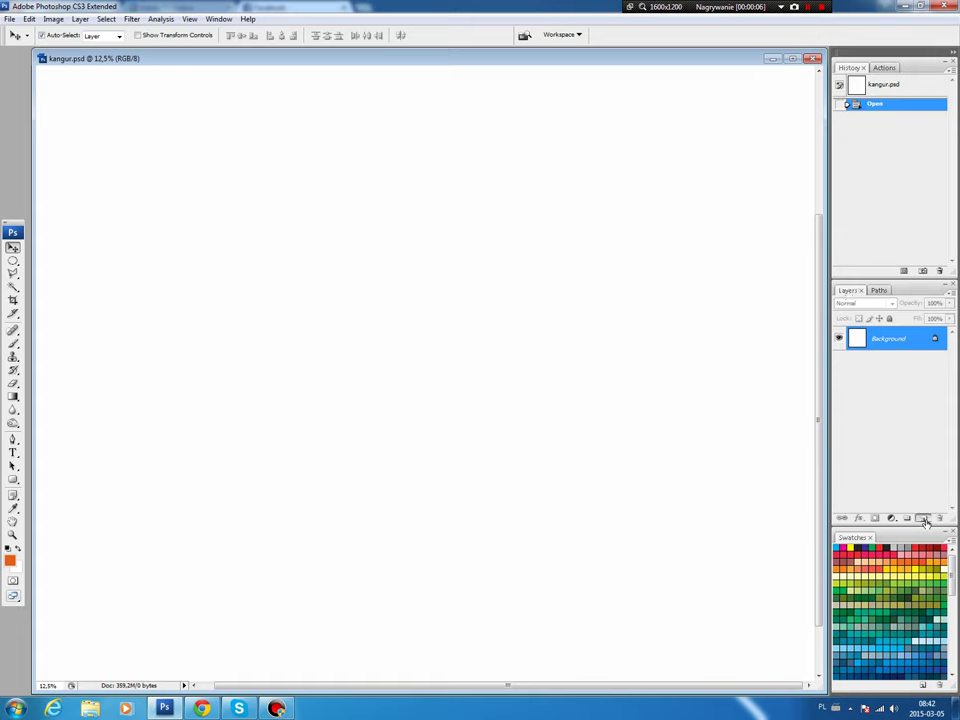
pyautogui.click(922, 518)
pyautogui.click(12, 262)
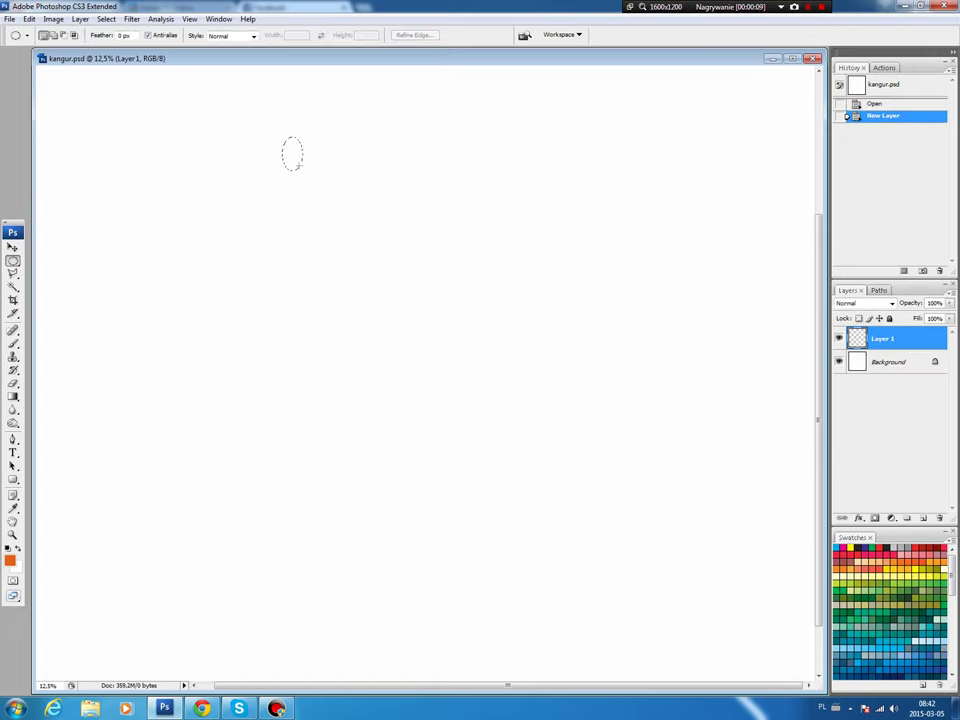
pyautogui.moveTo(296, 166); pyautogui.dragTo(437, 352)
pyautogui.moveTo(465, 368); pyautogui.dragTo(474, 383)
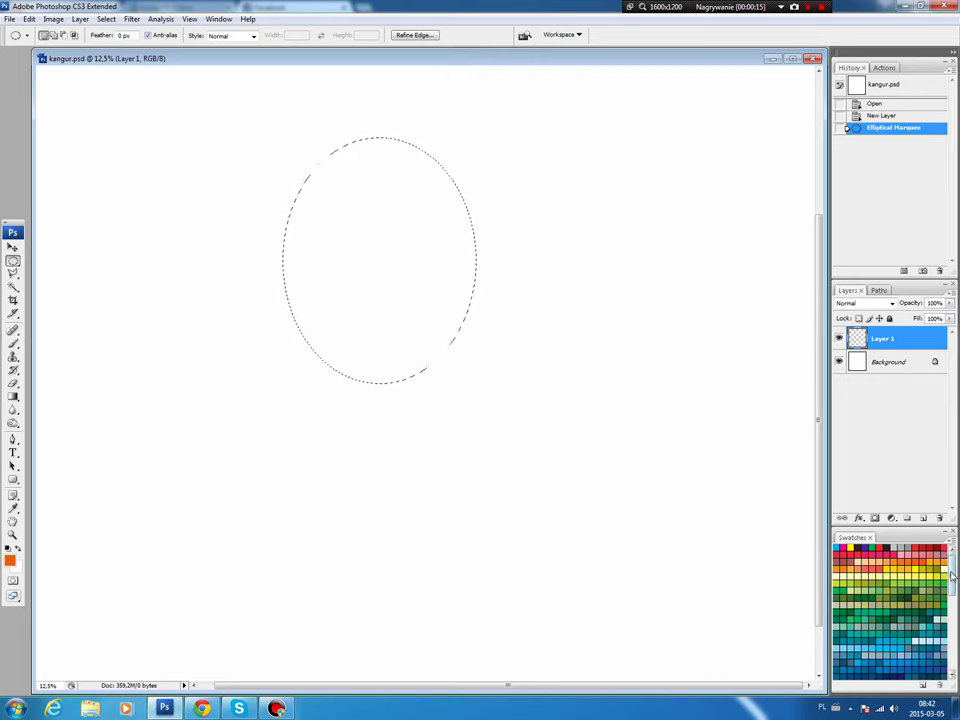
# Fill the oval with a gold-brown colour and deselect.
pyautogui.scroll(-5, 950, 576)
pyautogui.scroll(-3, 910, 576)
pyautogui.scroll(-3, 880, 576)
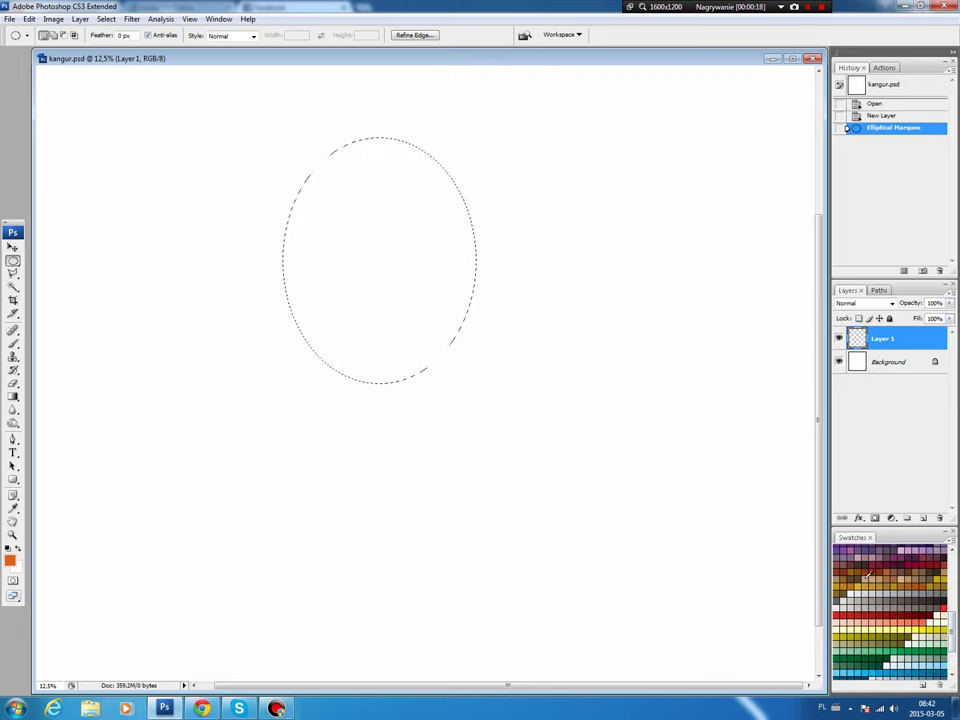
pyautogui.click(869, 575)
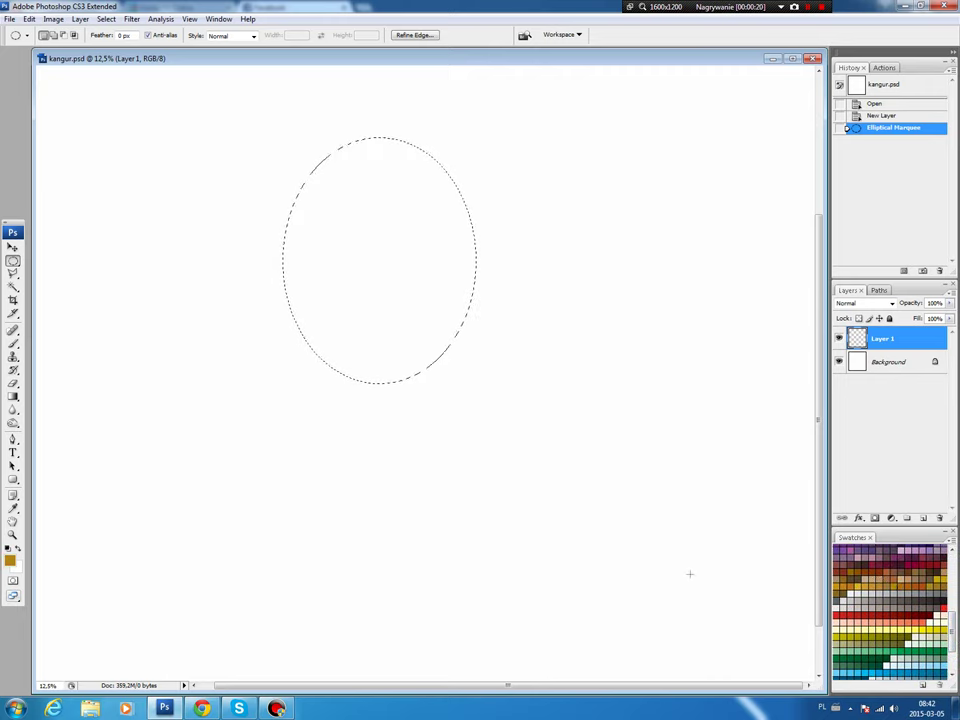
pyautogui.click(10, 560)
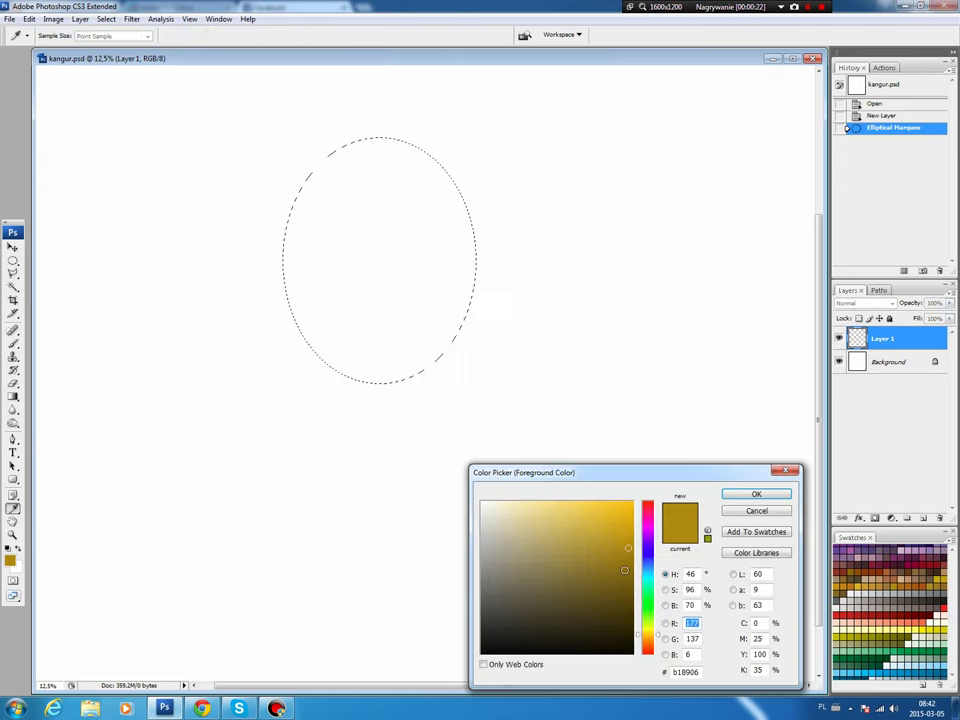
pyautogui.click(660, 642)
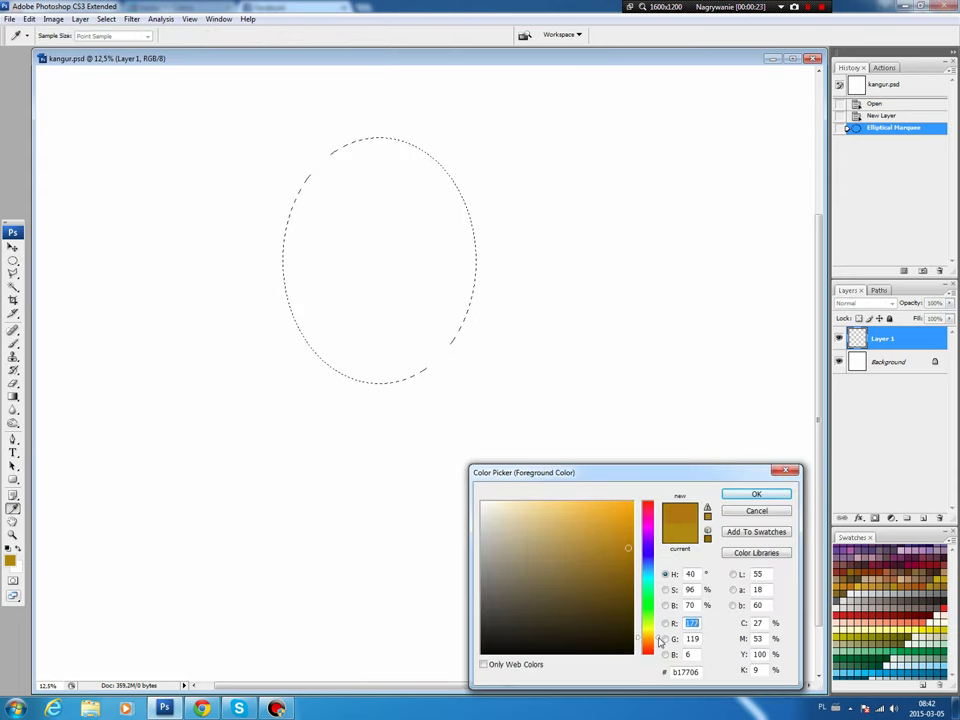
pyautogui.click(755, 494)
pyautogui.hotkey('alt', 'BackSpace')
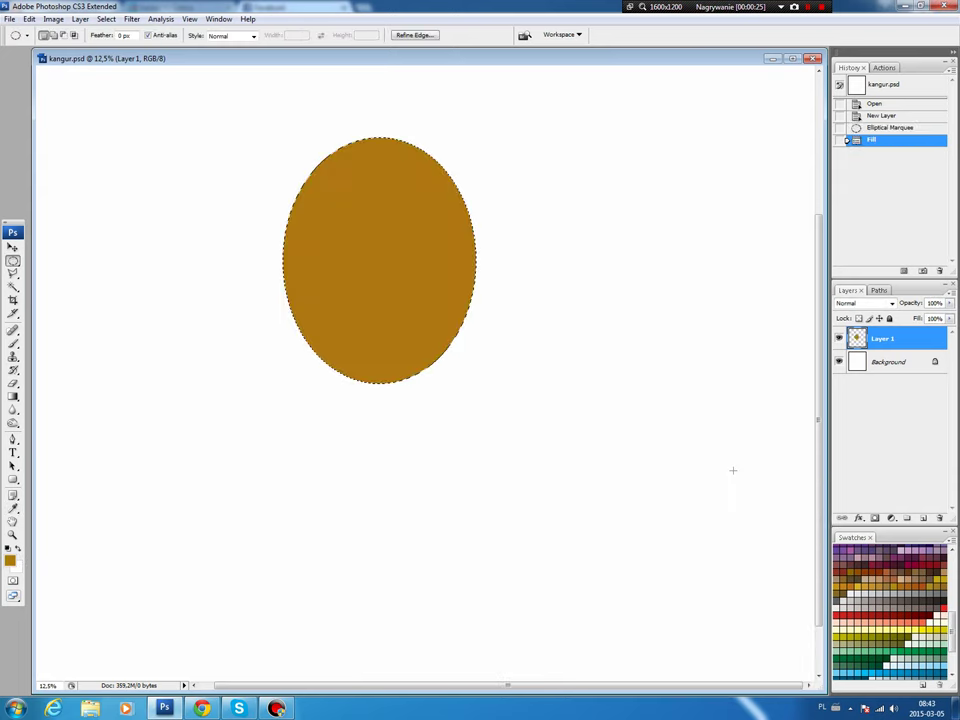
pyautogui.hotkey('ctrl', 'd')
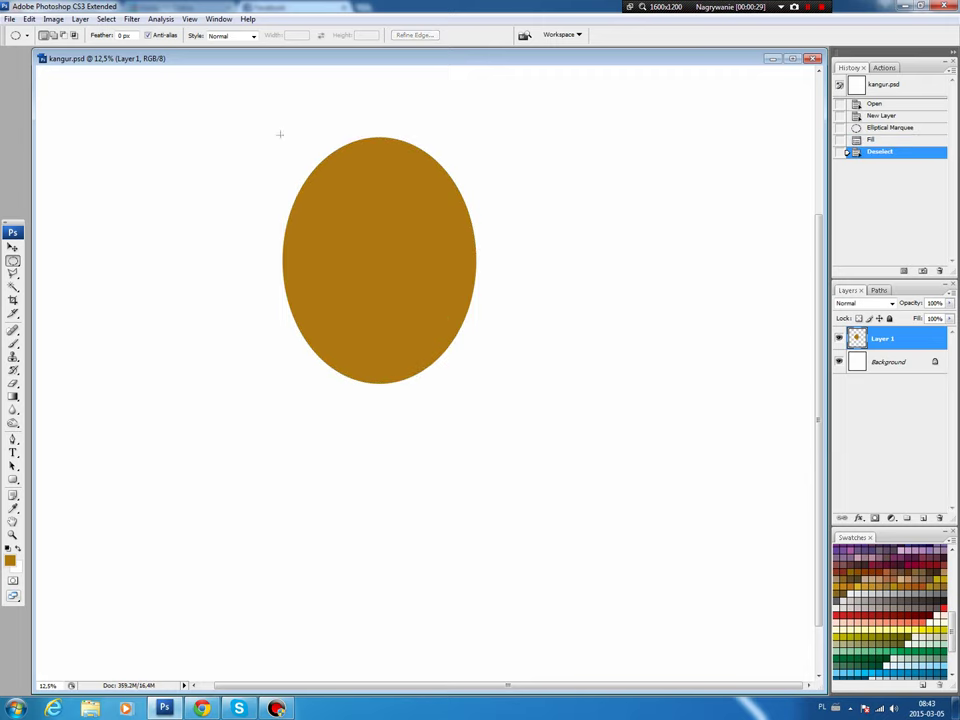
# Raise Lightness on a left-offset oval area, leaving a darker crescent on the right.
pyautogui.moveTo(264, 128); pyautogui.dragTo(441, 381)
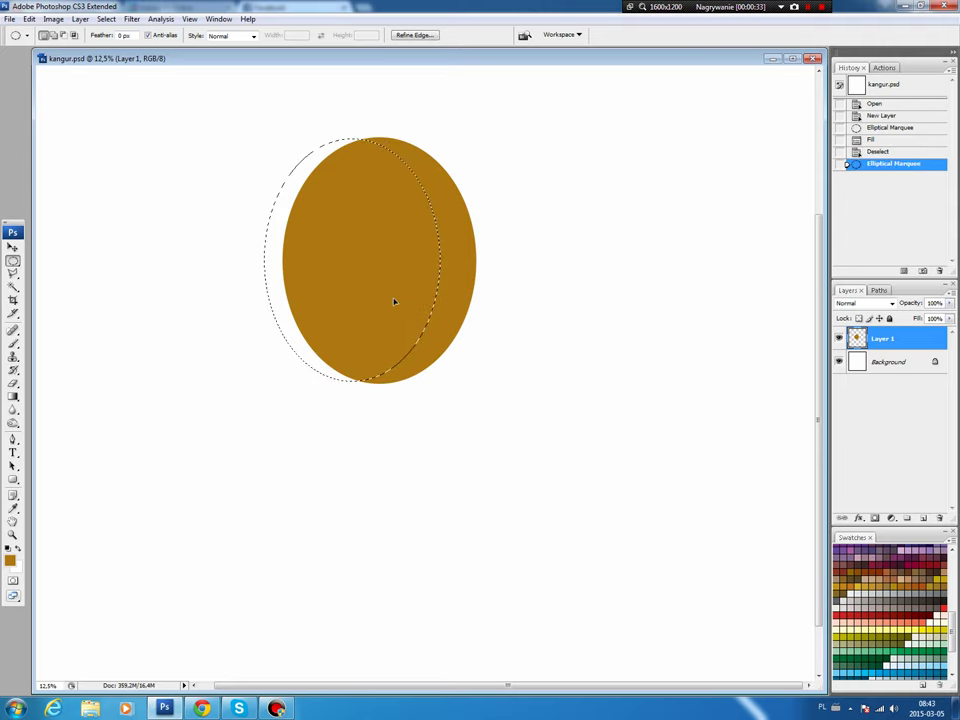
pyautogui.moveTo(394, 301); pyautogui.dragTo(393, 297)
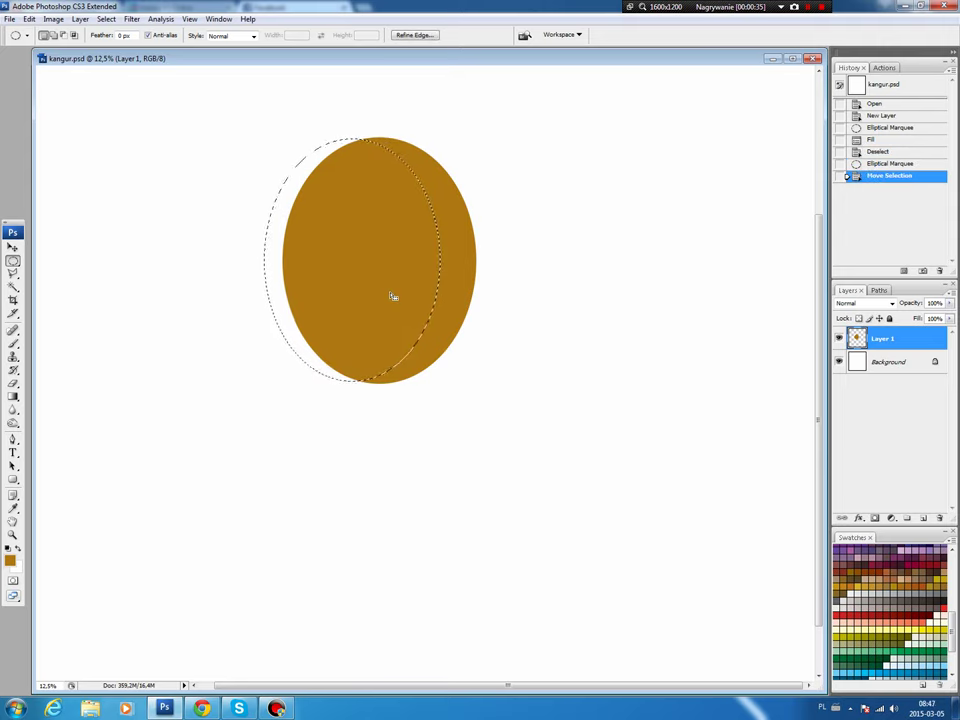
pyautogui.press('i')
pyautogui.hotkey('ctrl', 'u')
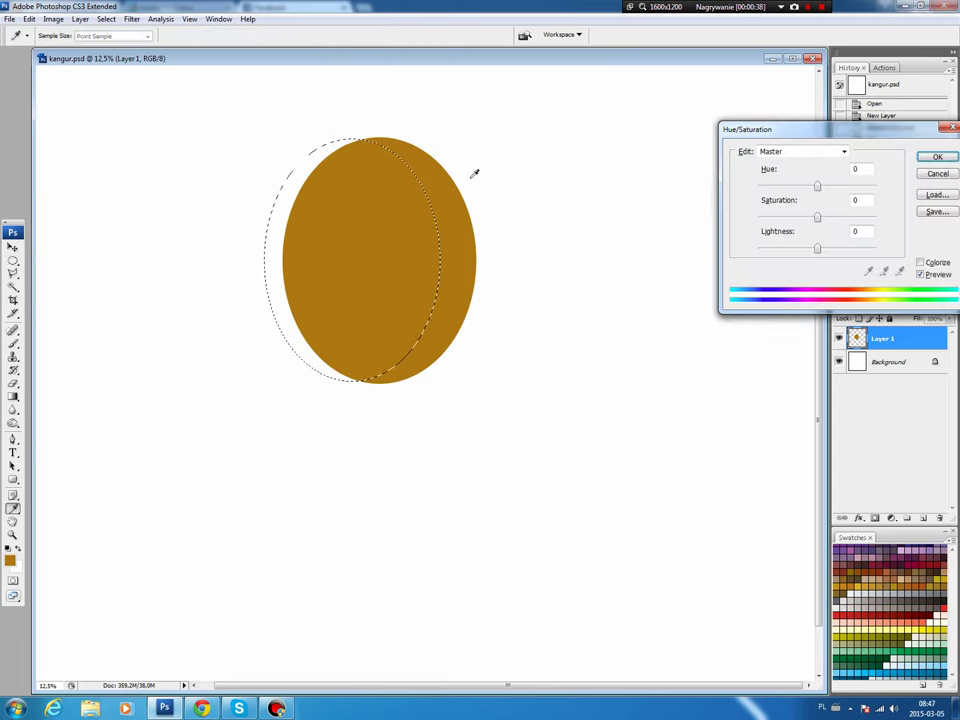
pyautogui.moveTo(817, 249); pyautogui.dragTo(822, 252)
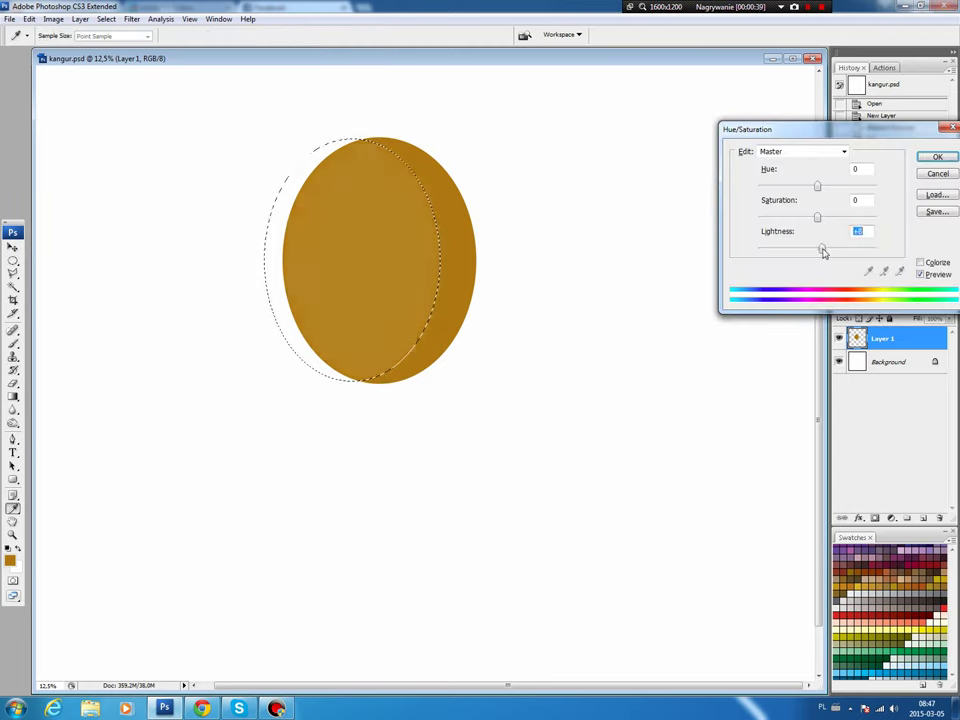
pyautogui.press('Return')
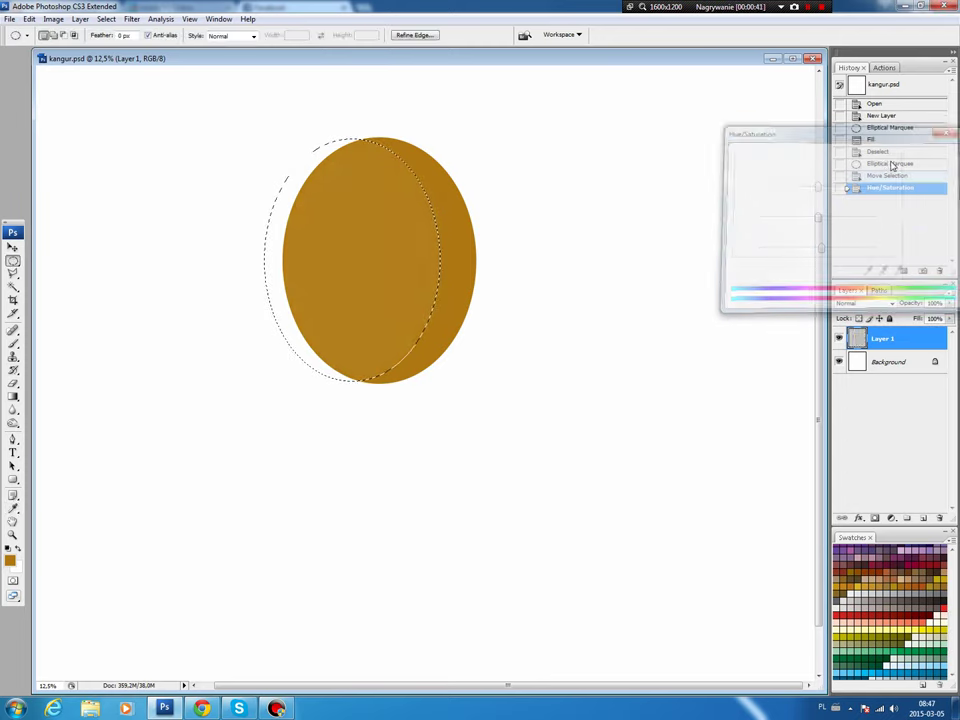
pyautogui.hotkey('ctrl', 'd')
pyautogui.press('v')
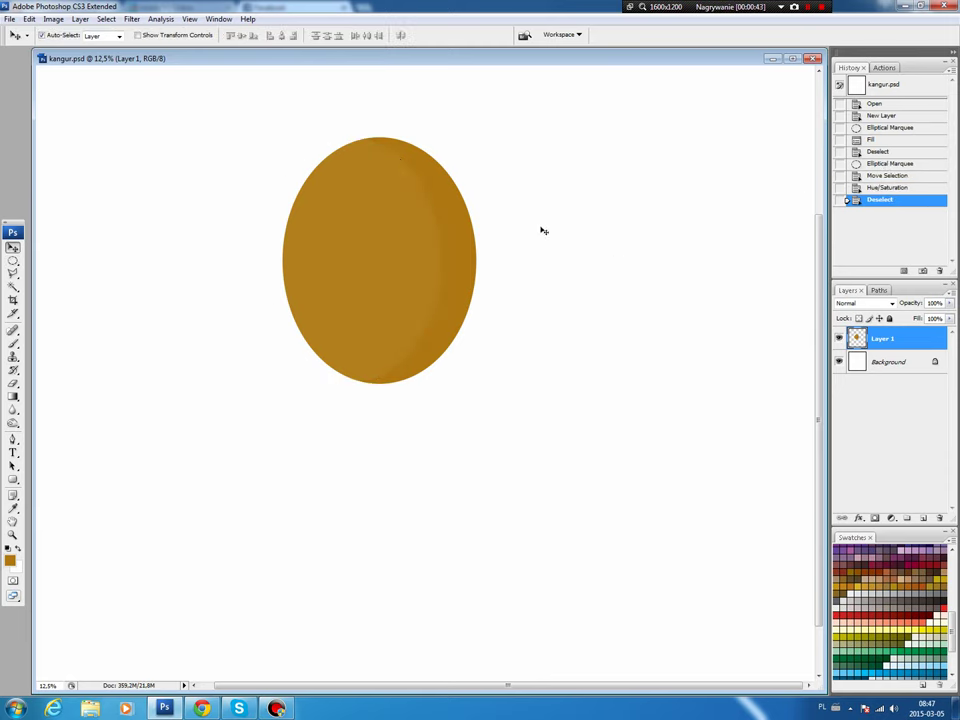
pyautogui.hotkey('ctrl', 't')
# Rotate the shaded oval about 13° clockwise and commit.
pyautogui.moveTo(517, 186)
pyautogui.mouseDown()
pyautogui.moveTo(527, 171)
pyautogui.moveTo(531, 189)
pyautogui.mouseUp()
pyautogui.moveTo(376, 323); pyautogui.dragTo(375, 327)
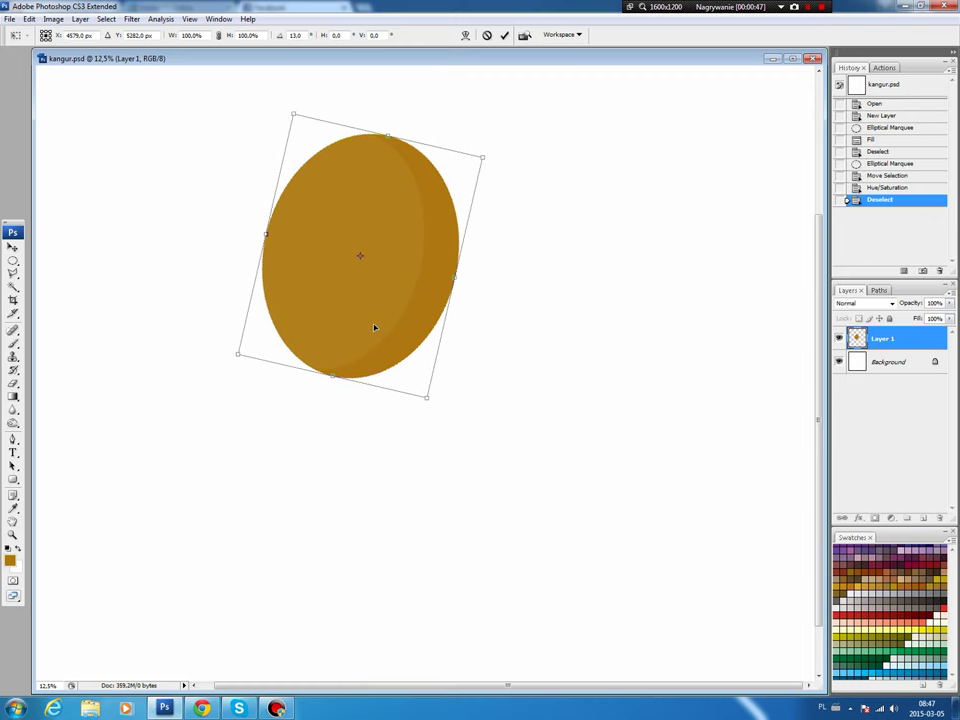
pyautogui.press('Return')
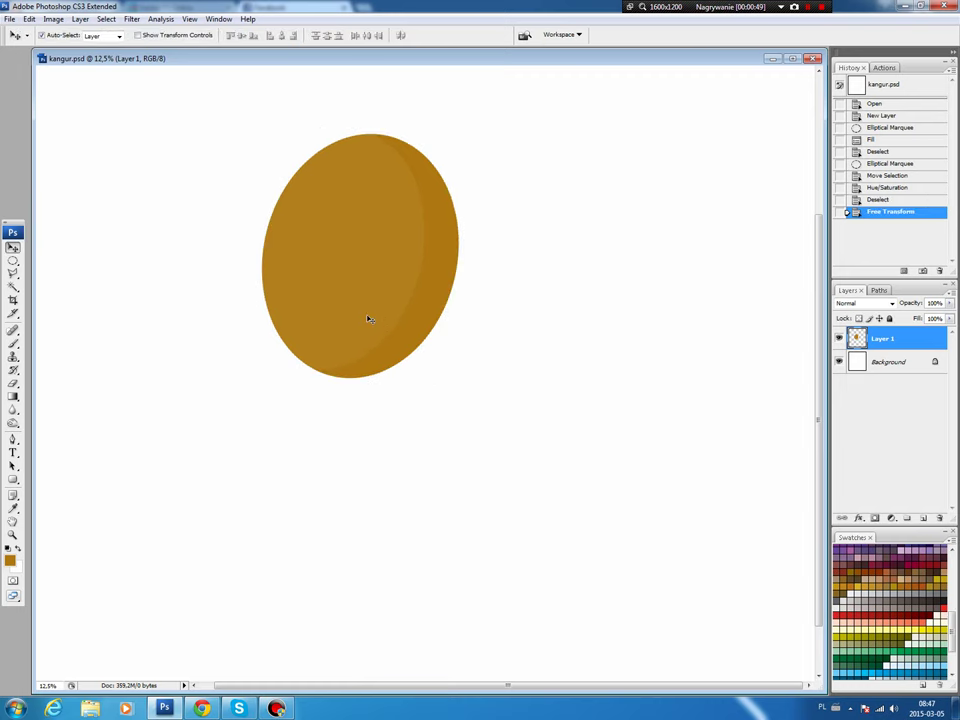
# Load the oval's outline as a selection on a new layer and set a dark brown colour.
pyautogui.keyDown('ctrl'); pyautogui.click(856, 338); pyautogui.keyUp('ctrl')
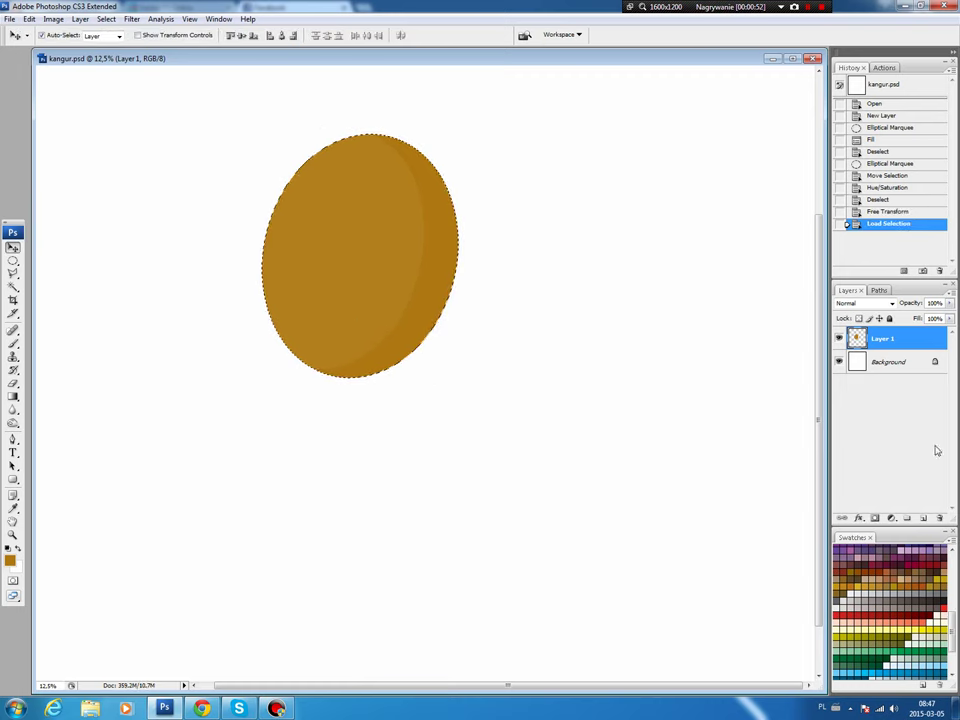
pyautogui.click(923, 517)
pyautogui.press('b')
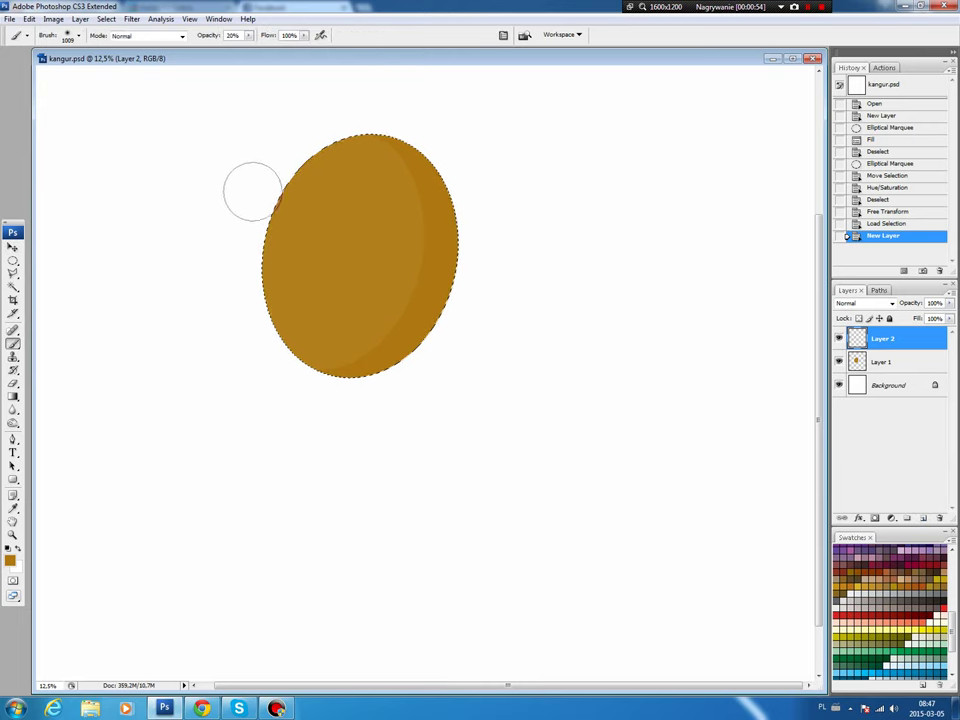
pyautogui.click(13, 508)
pyautogui.click(11, 557)
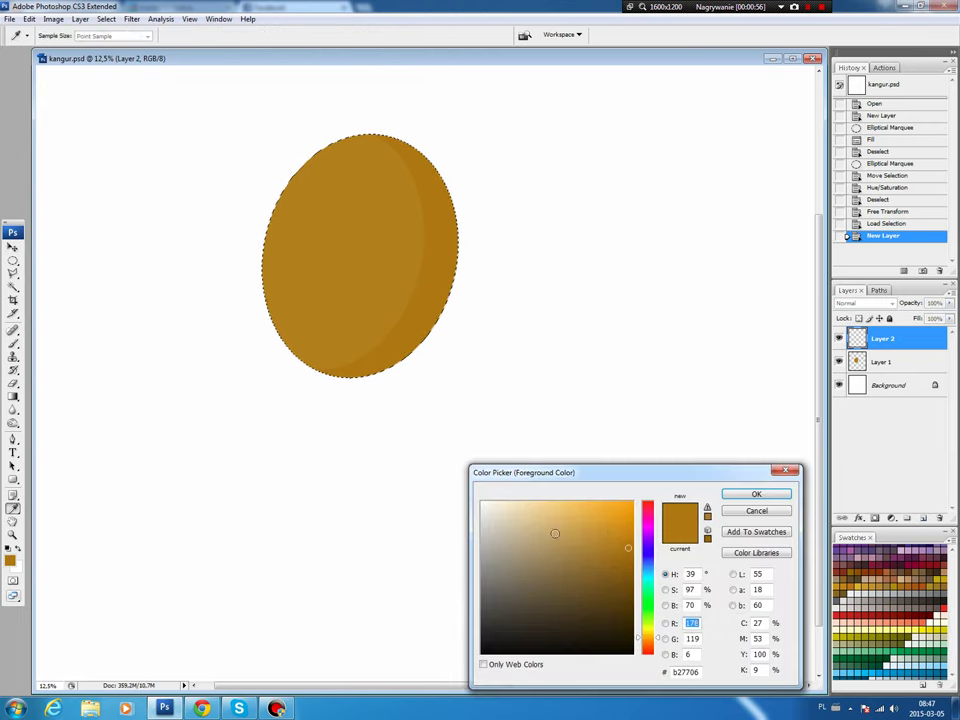
pyautogui.moveTo(658, 643); pyautogui.dragTo(658, 646)
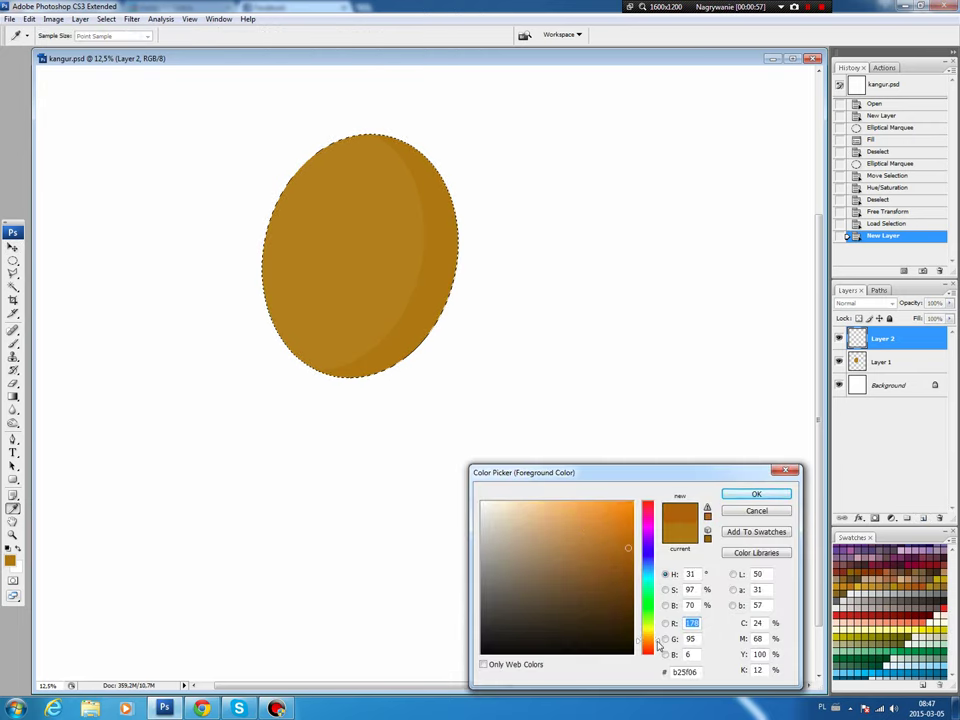
pyautogui.click(631, 561)
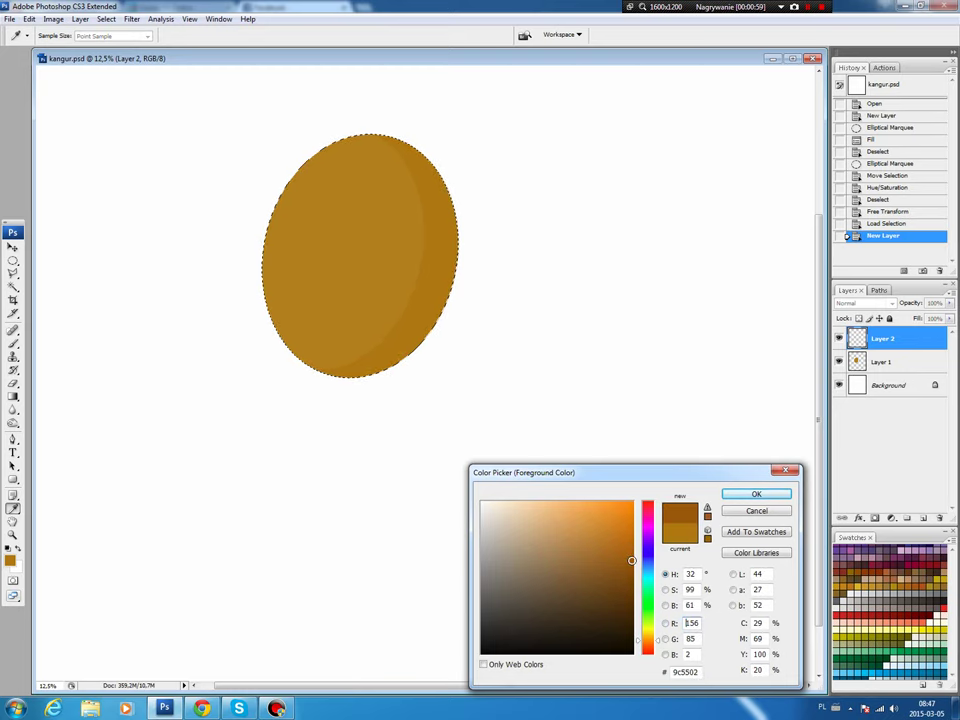
pyautogui.click(735, 497)
# Stroke the selection with a 16 px dark brown outline and deselect.
pyautogui.press('b')
pyautogui.click(29, 19)
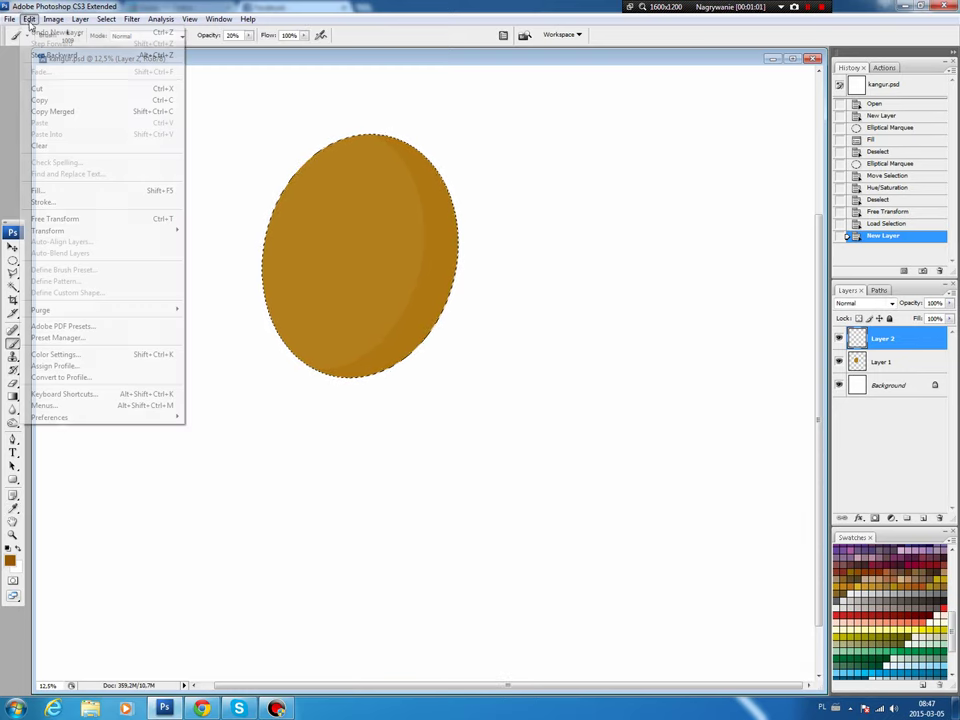
pyautogui.click(62, 202)
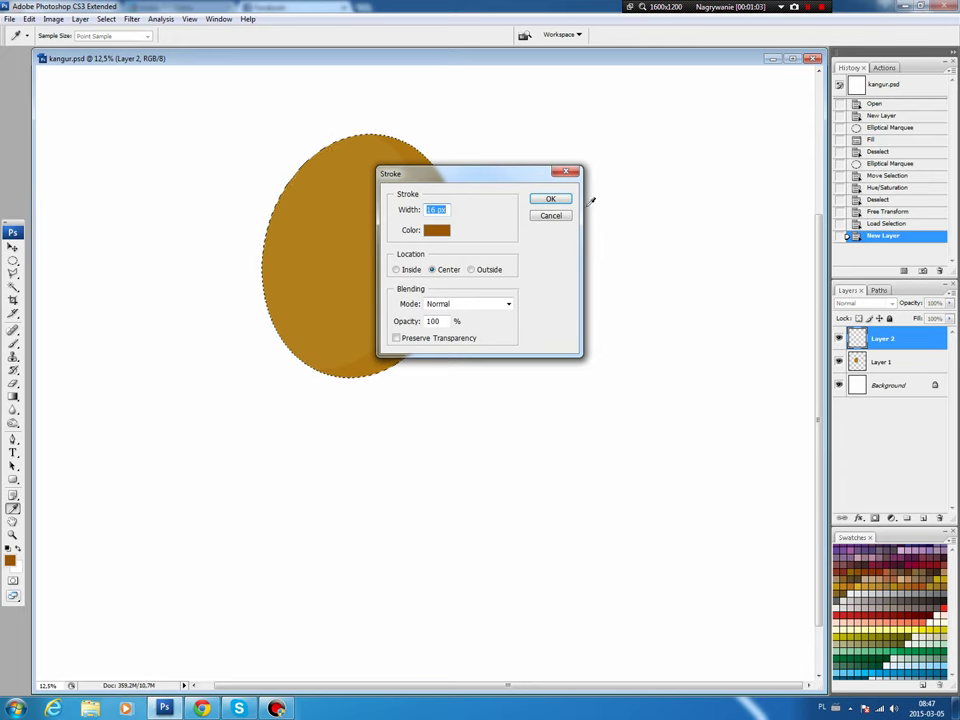
pyautogui.click(557, 204)
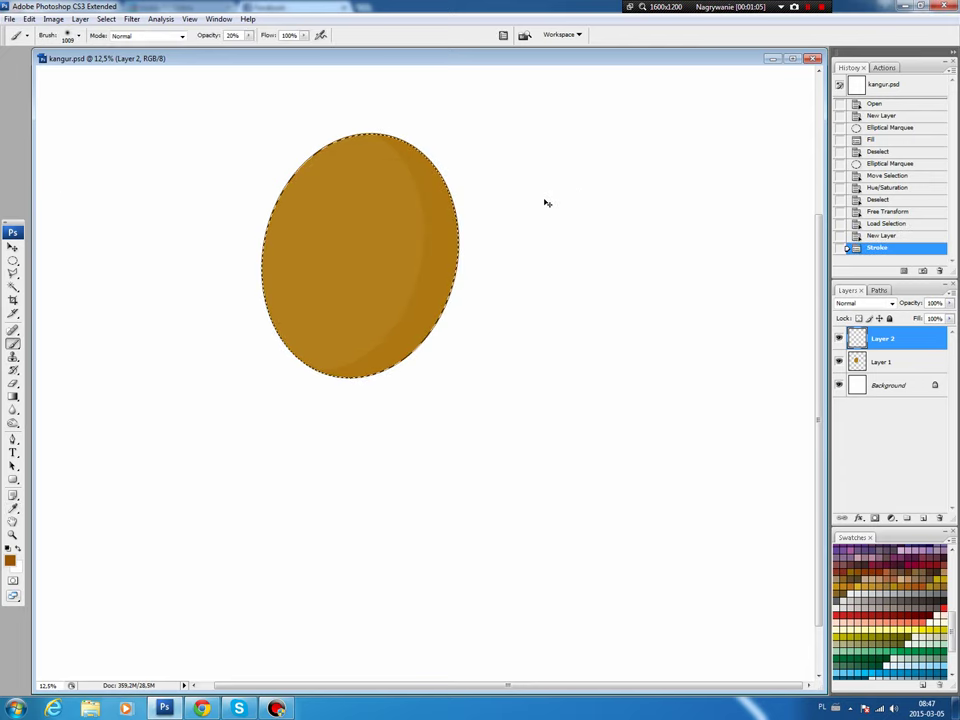
pyautogui.hotkey('ctrl', 'd')
pyautogui.press('m')
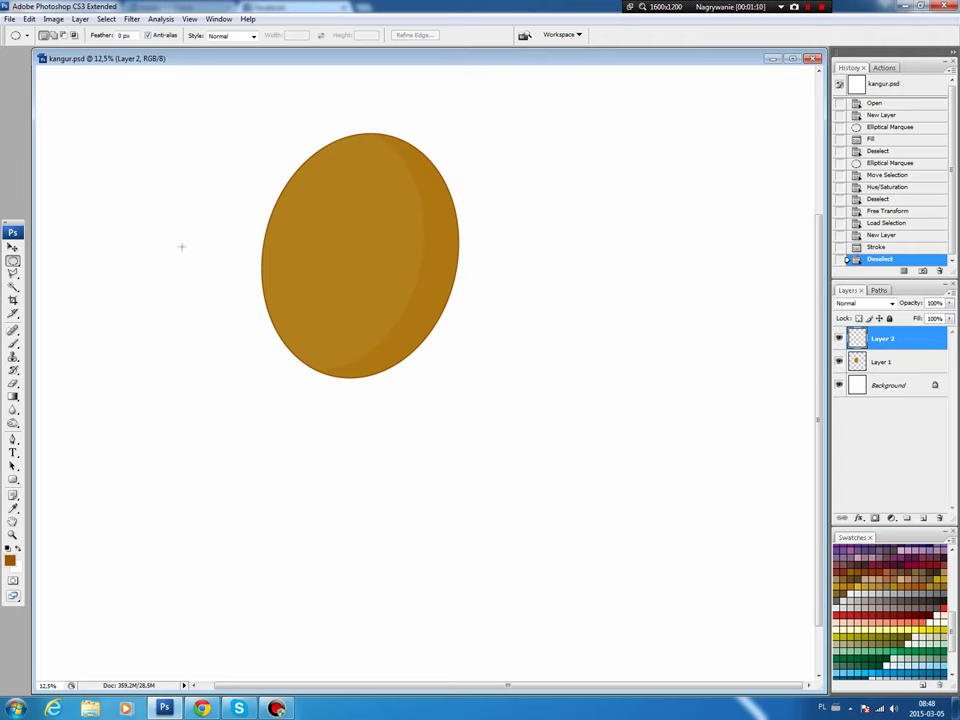
# Fill a small black oval left of the head on a new layer.
pyautogui.moveTo(180, 273); pyautogui.dragTo(246, 329)
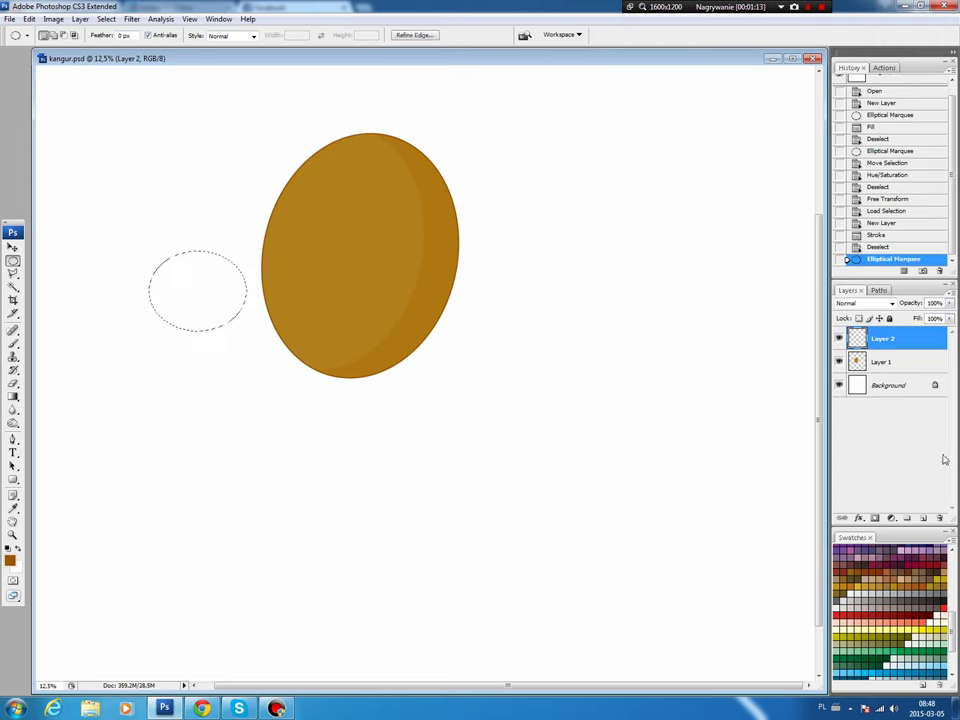
pyautogui.click(922, 518)
pyautogui.press('d')
pyautogui.hotkey('alt', 'BackSpace')
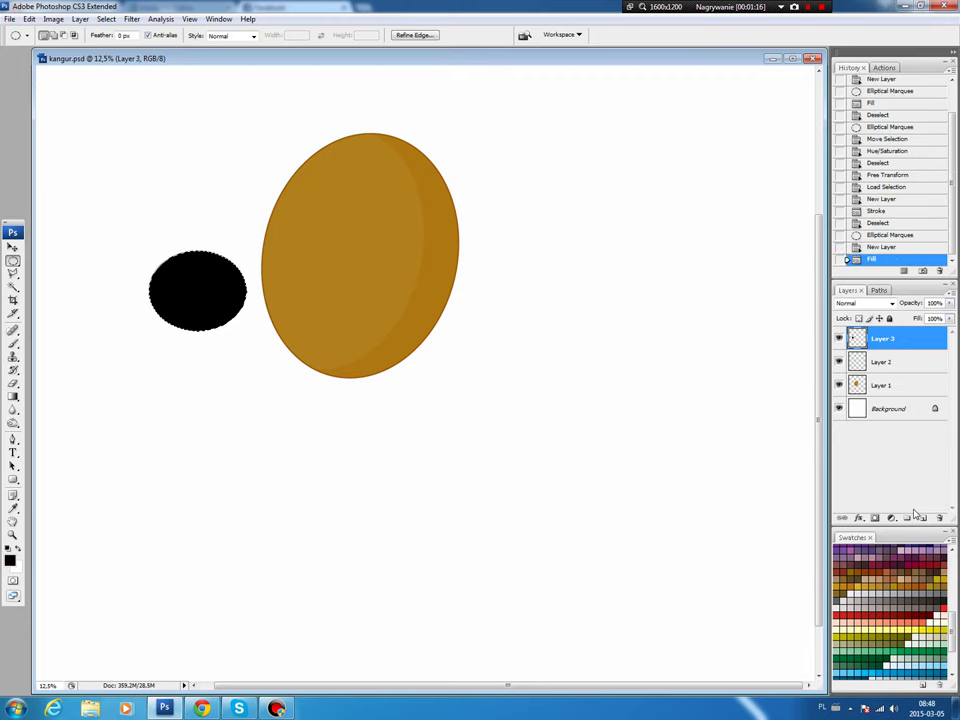
pyautogui.hotkey('ctrl', 'd')
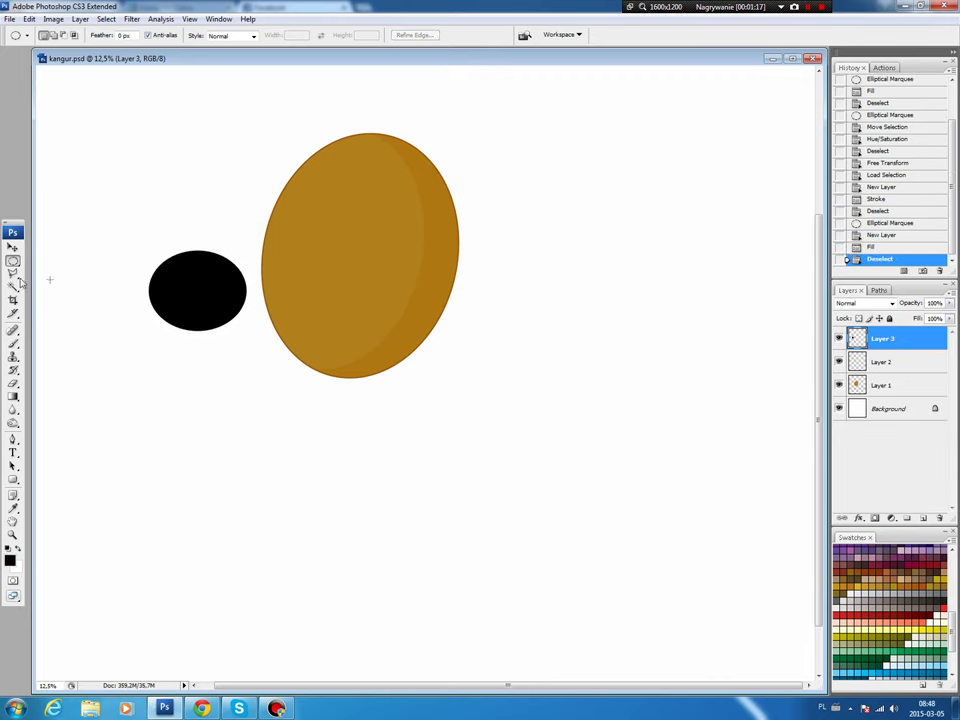
# Delete the top of the black oval with a rectangular selection to make it flat-topped.
pyautogui.moveTo(13, 260); pyautogui.dragTo(60, 255)
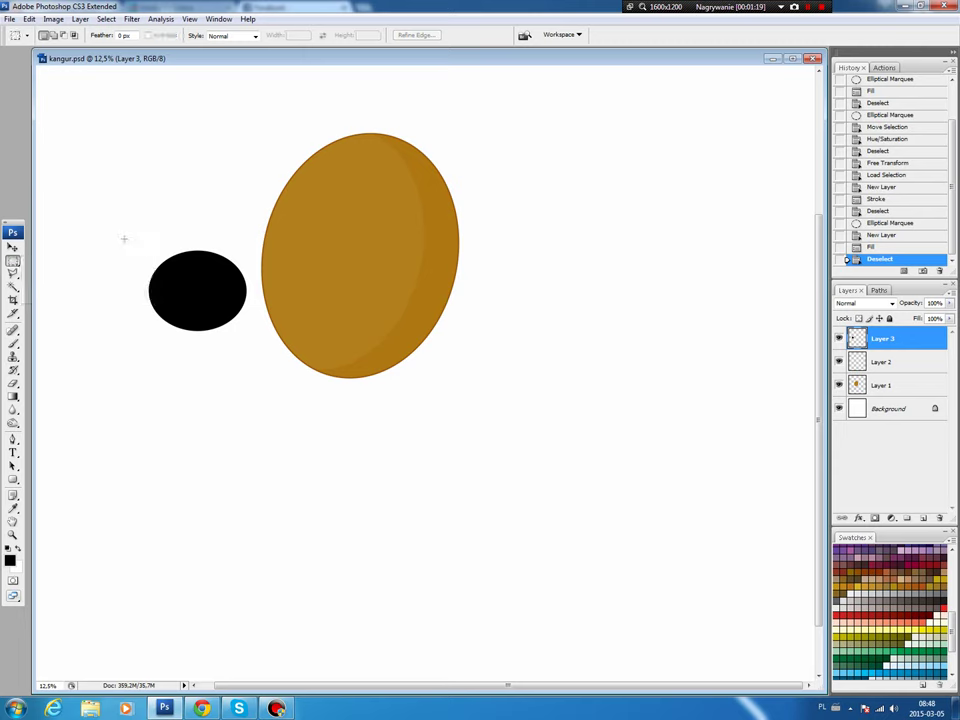
pyautogui.moveTo(124, 240); pyautogui.dragTo(262, 275)
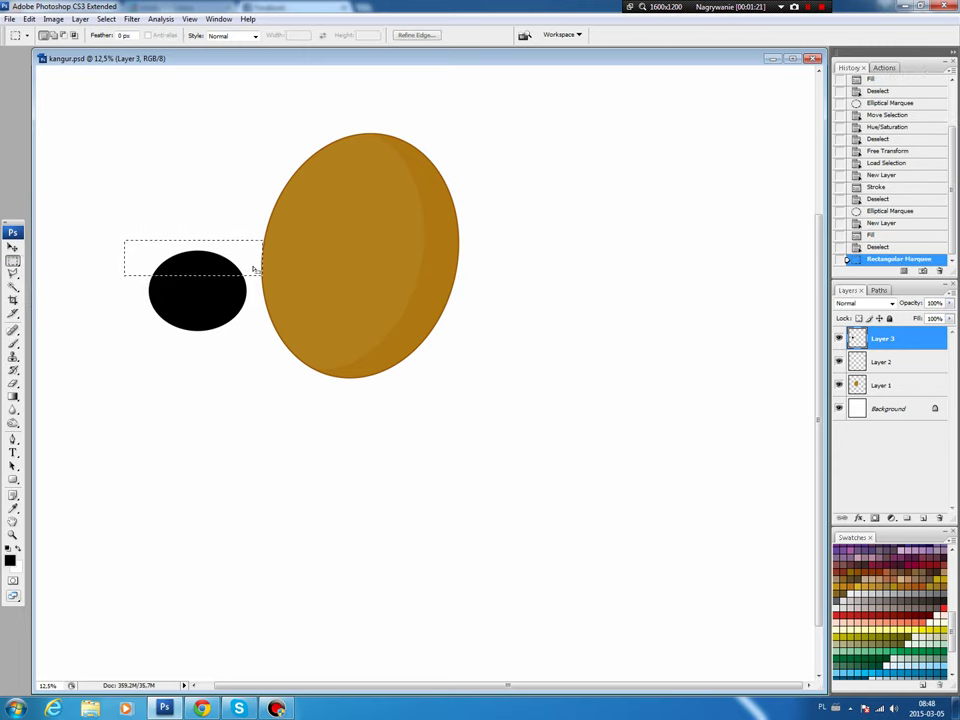
pyautogui.press('Delete')
pyautogui.hotkey('ctrl', 'd')
pyautogui.press('v')
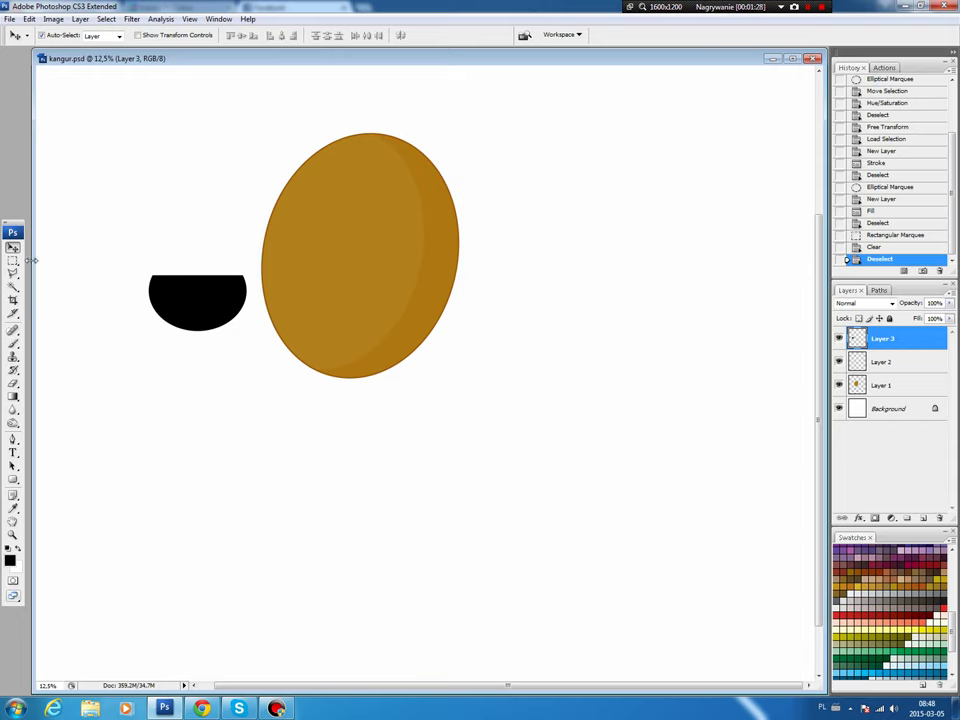
# Fill a small light-grey oval near the bowl's top on a new layer.
pyautogui.moveTo(12, 262); pyautogui.dragTo(50, 269)
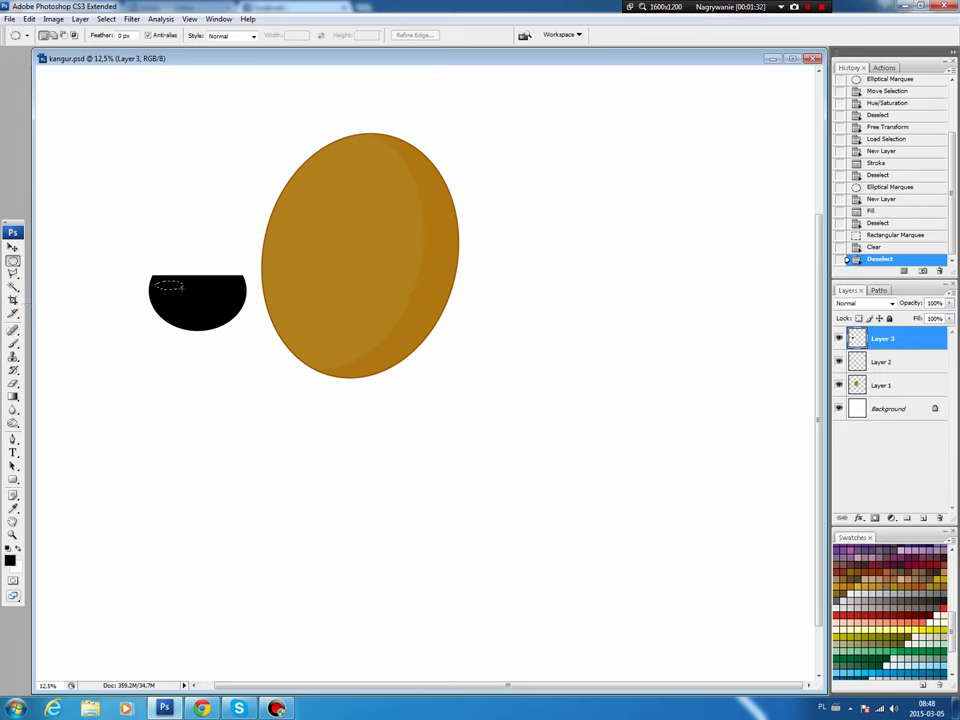
pyautogui.moveTo(156, 282); pyautogui.dragTo(186, 292)
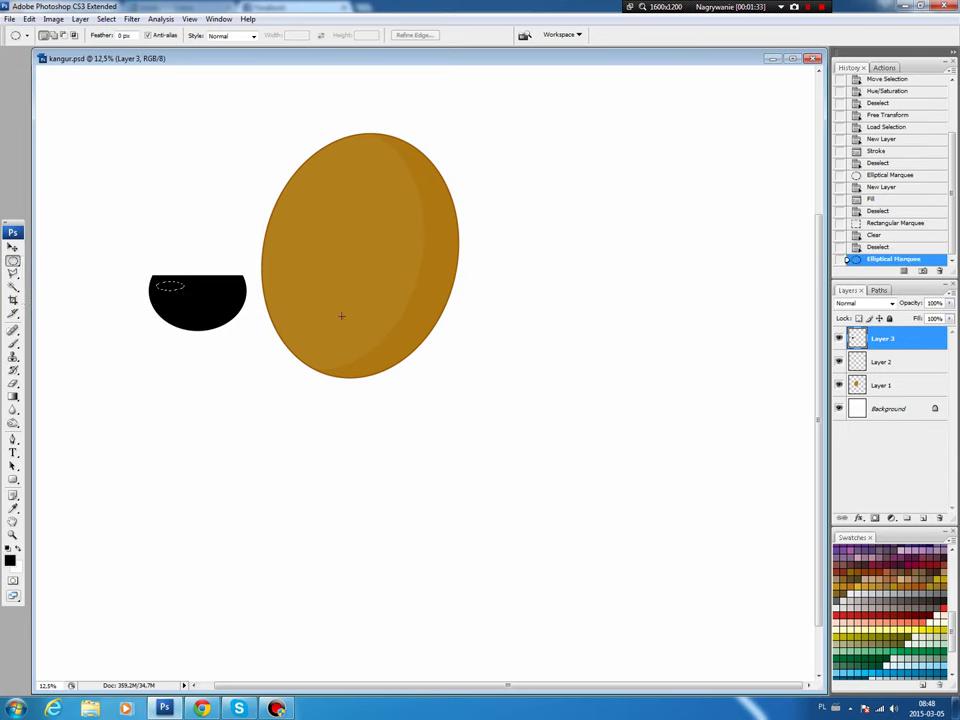
pyautogui.click(923, 518)
pyautogui.hotkey('alt', 'BackSpace')
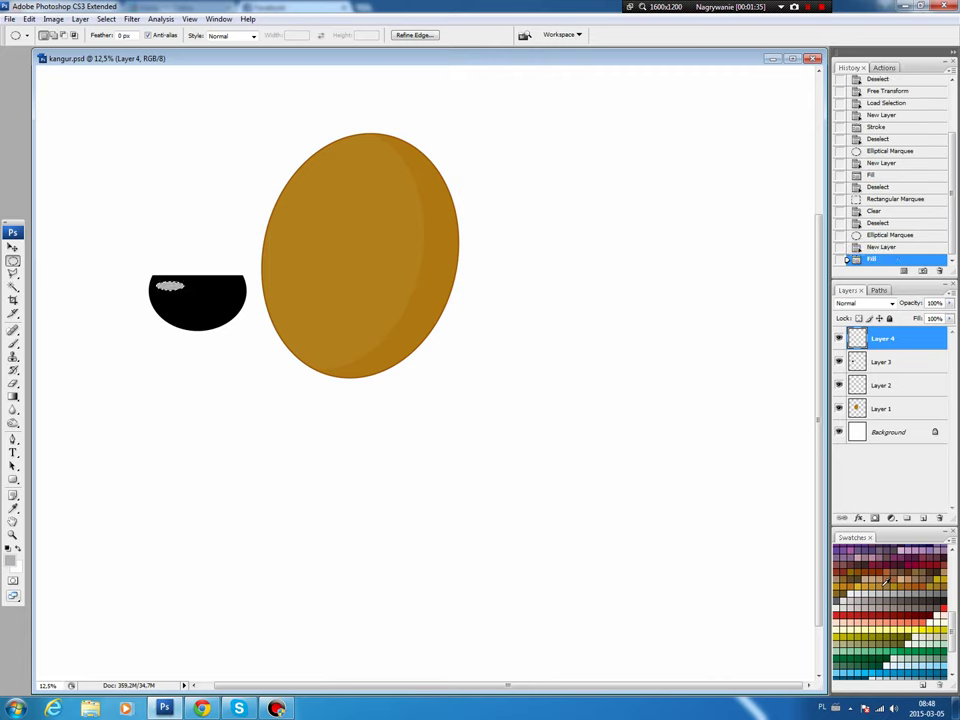
pyautogui.hotkey('ctrl', 'd')
pyautogui.press('v')
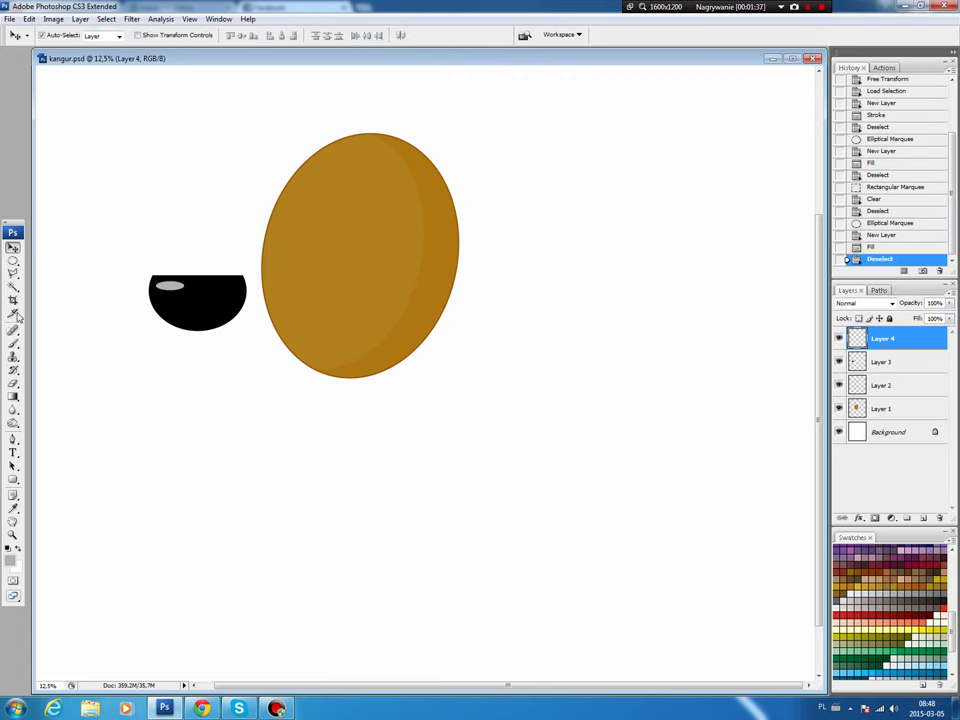
# Soften the grey highlight's edges with the Eraser.
pyautogui.click(13, 383)
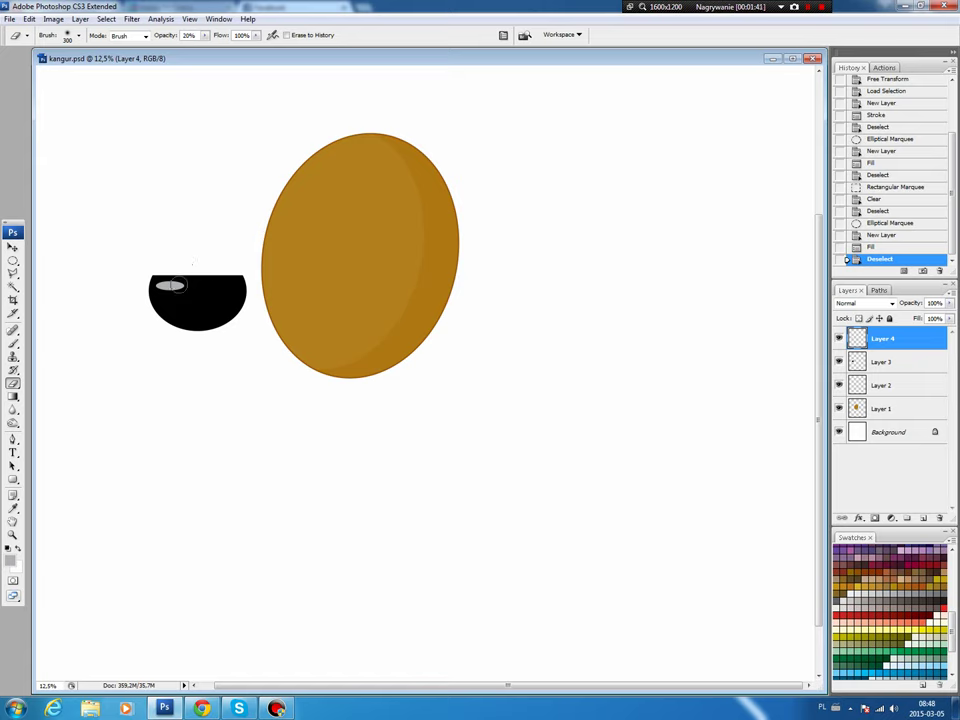
pyautogui.click(171, 285)
pyautogui.click(168, 286)
pyautogui.click(185, 284)
pyautogui.click(204, 282)
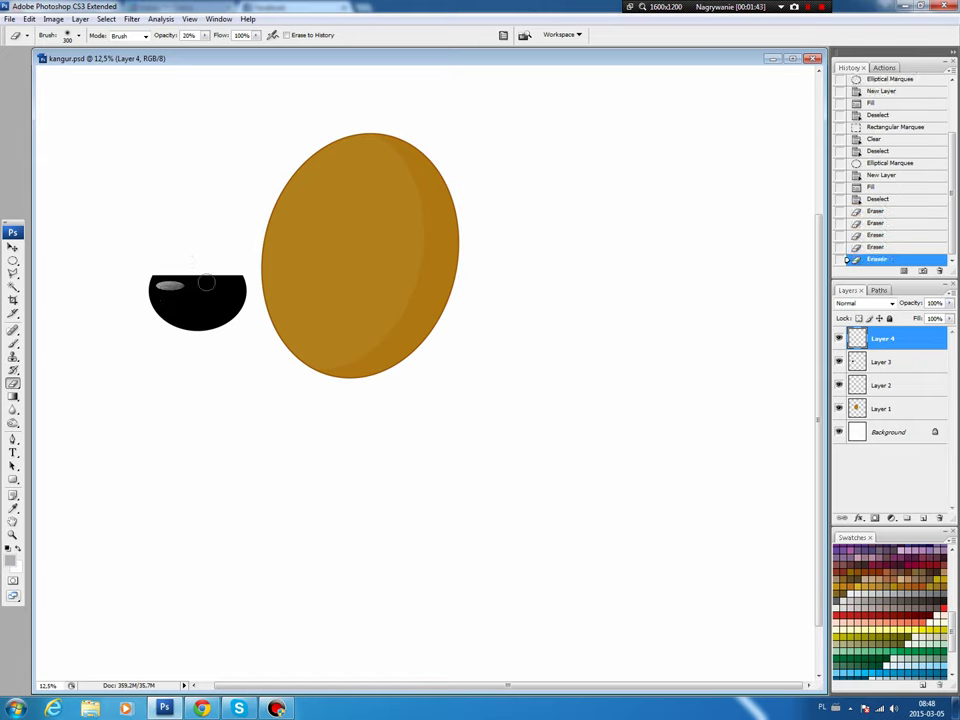
pyautogui.click(130, 310)
pyautogui.click(130, 310)
pyautogui.press('b')
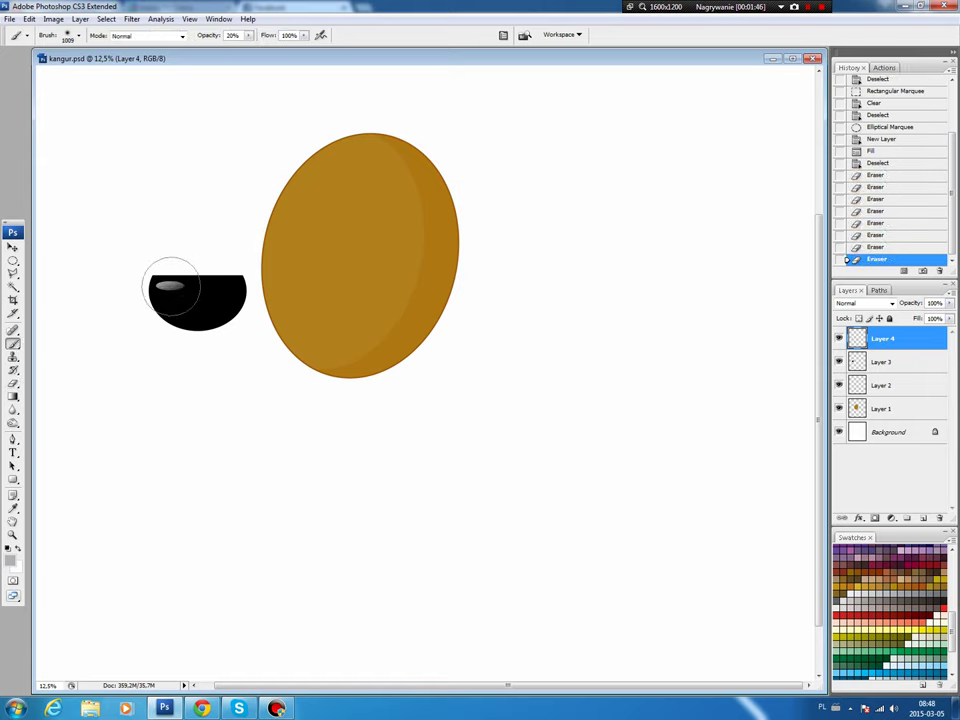
pyautogui.keyDown('ctrl'); pyautogui.click(857, 365); pyautogui.keyUp('ctrl')
# Stroke the black bowl's loaded outline and deselect.
pyautogui.click(30, 19)
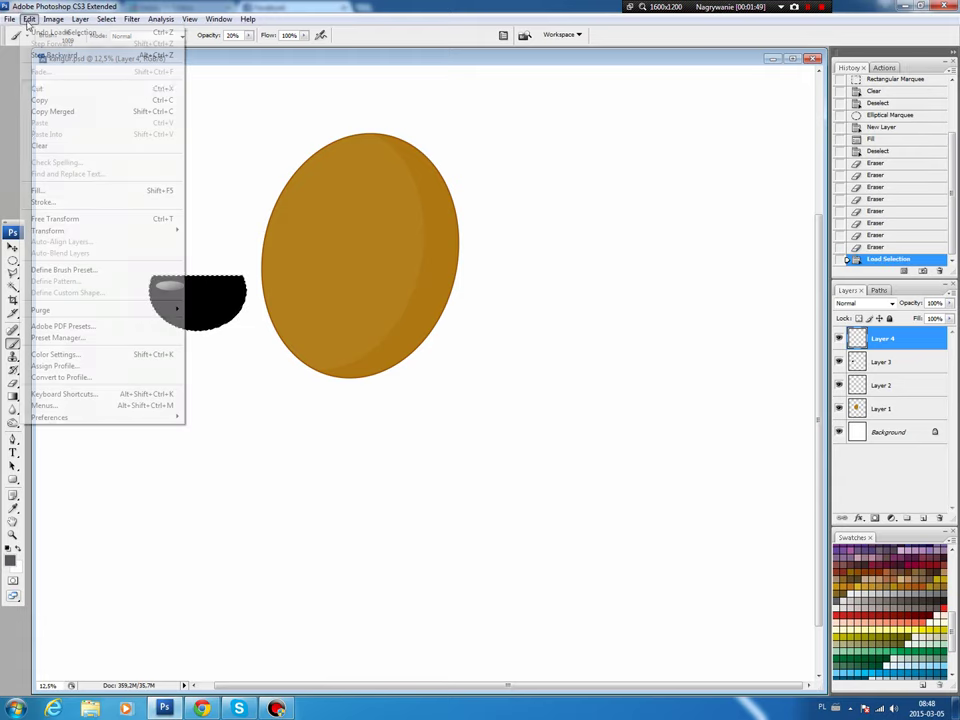
pyautogui.click(36, 202)
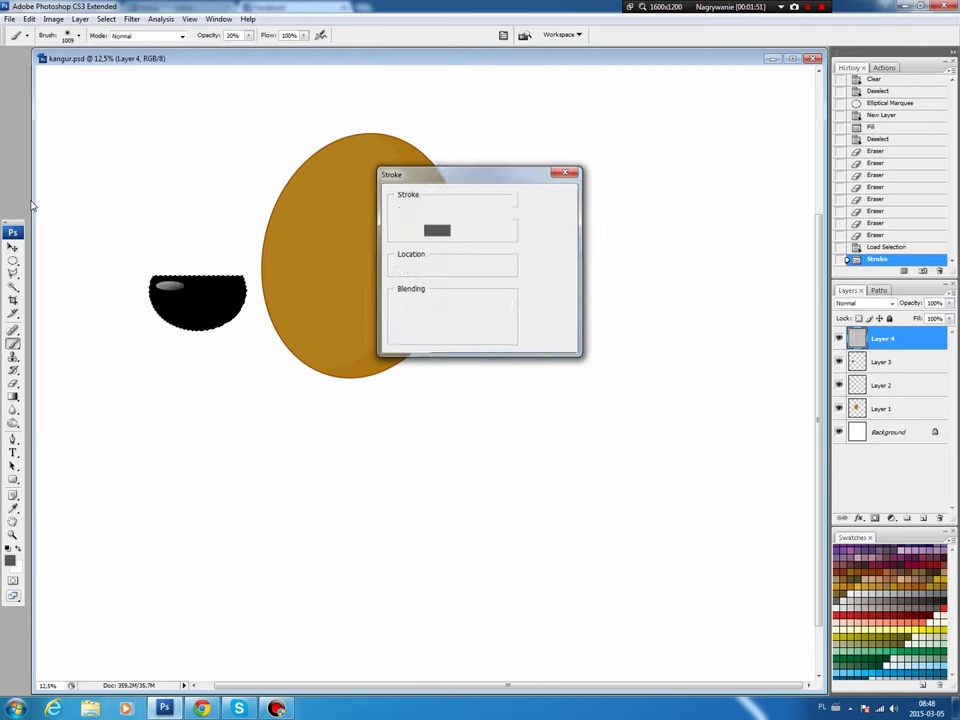
pyautogui.hotkey('ctrl', 'd')
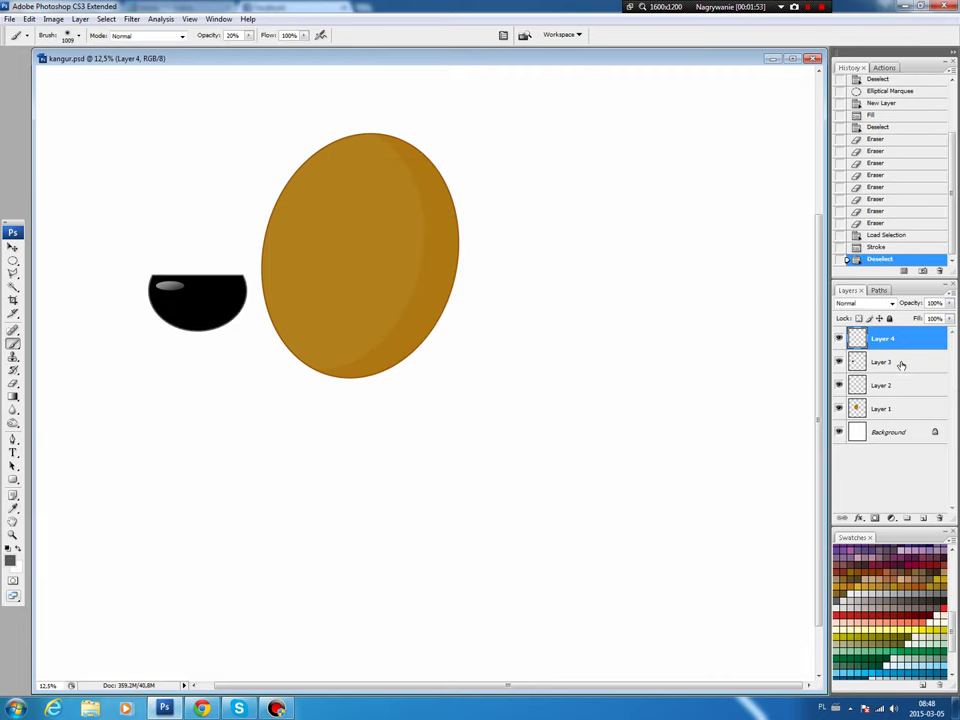
# Merge the grey highlight layer into the black bowl layer.
pyautogui.keyDown('shift'); pyautogui.click(899, 366); pyautogui.keyUp('shift')
pyautogui.rightClick(925, 340)
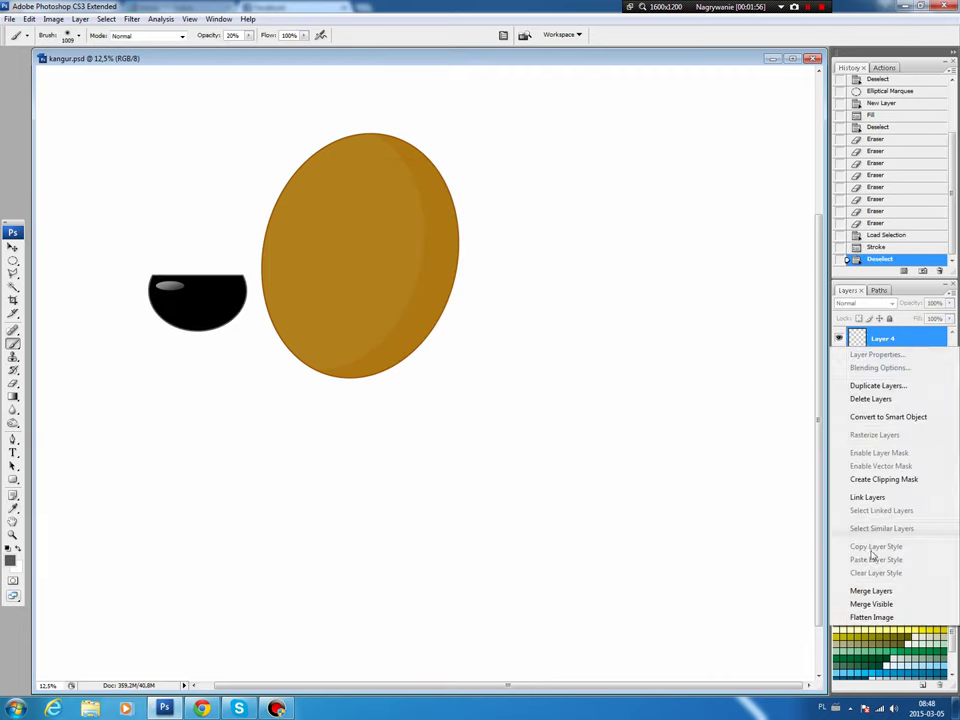
pyautogui.click(860, 589)
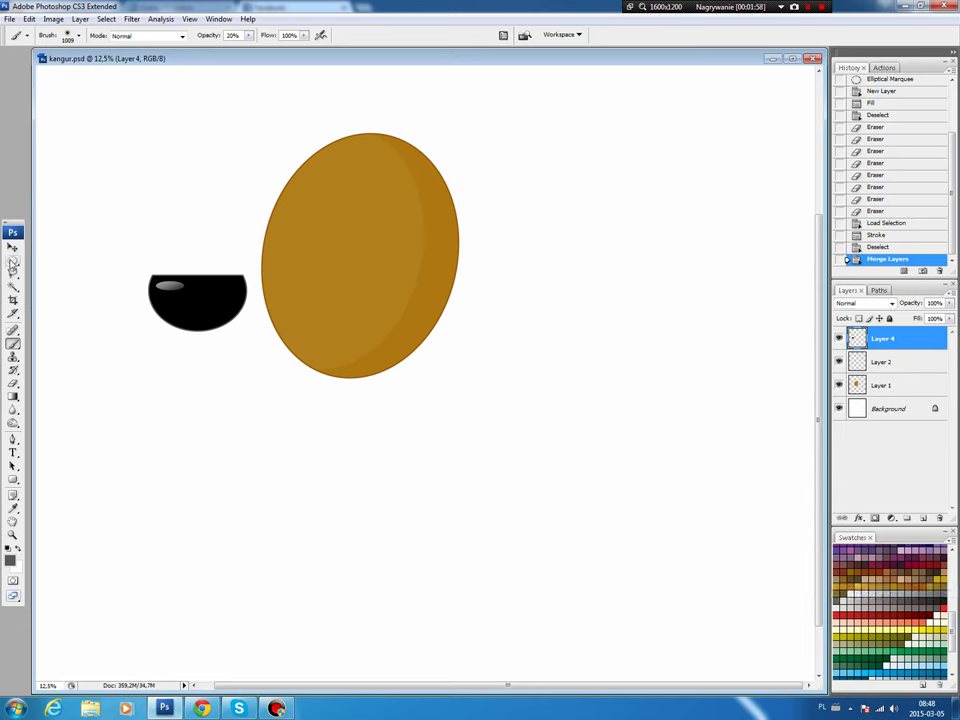
pyautogui.click(13, 261)
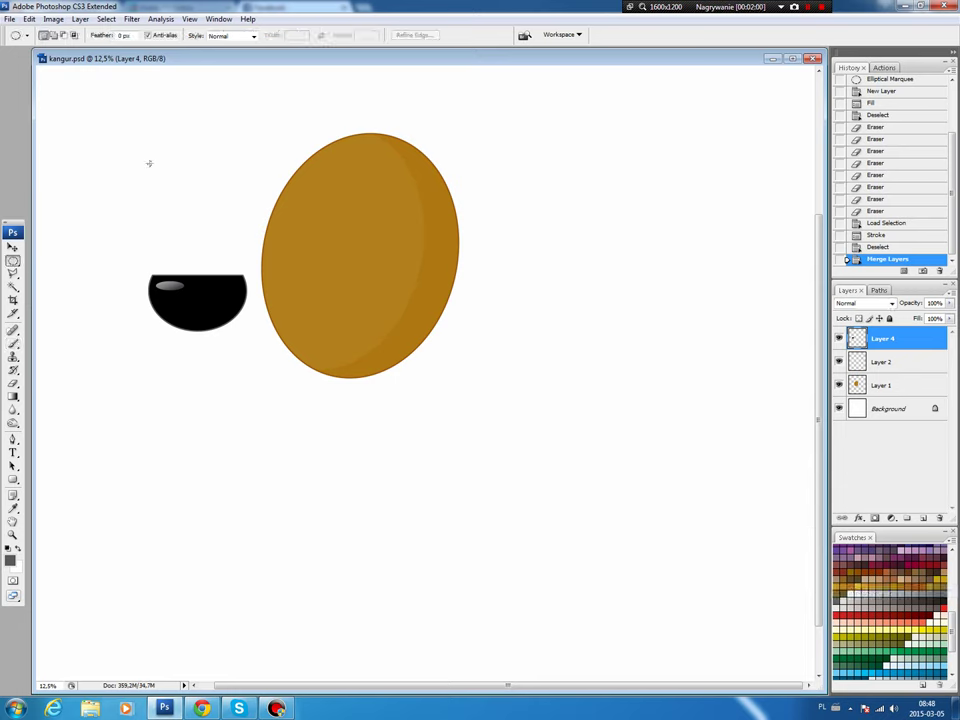
# Select a tall oval above the bowl and add a new layer beneath the bowl layer.
pyautogui.moveTo(149, 163); pyautogui.dragTo(242, 327)
pyautogui.moveTo(242, 327); pyautogui.dragTo(240, 328)
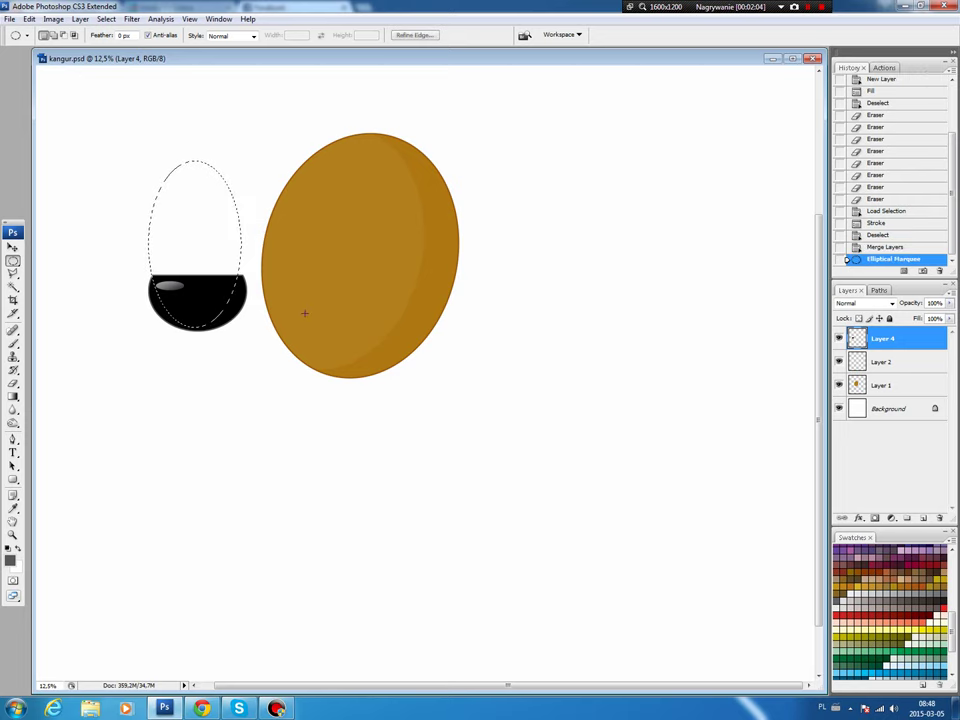
pyautogui.click(880, 361)
pyautogui.click(923, 518)
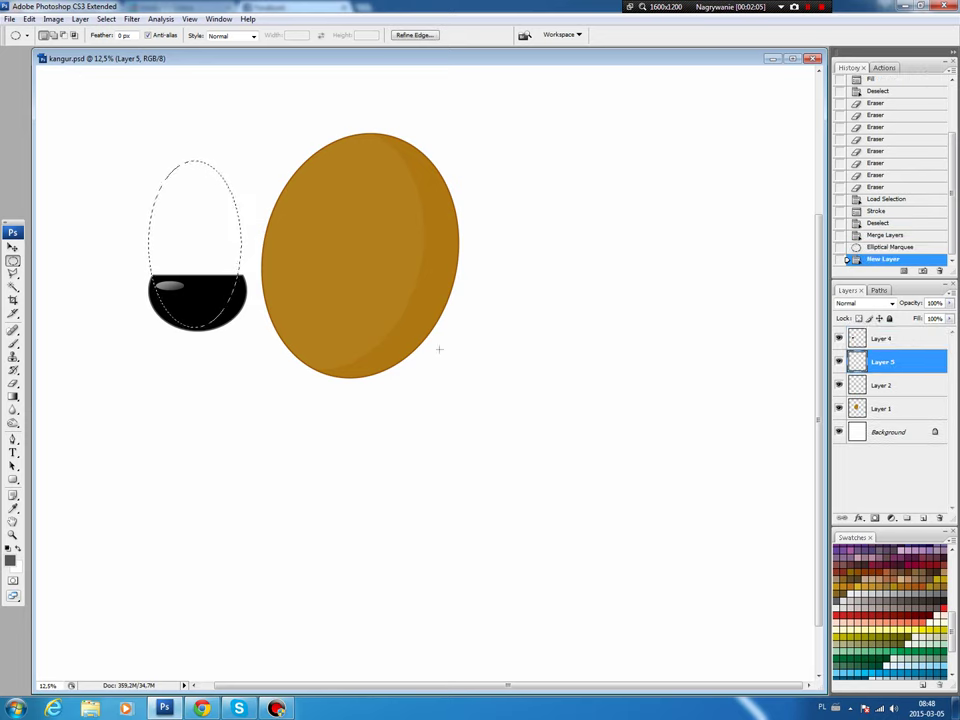
# Fill the oval with the big ellipse's sampled orange-brown colour and deselect.
pyautogui.press('b')
pyautogui.keyDown('alt'); pyautogui.click(285, 231); pyautogui.keyUp('alt')
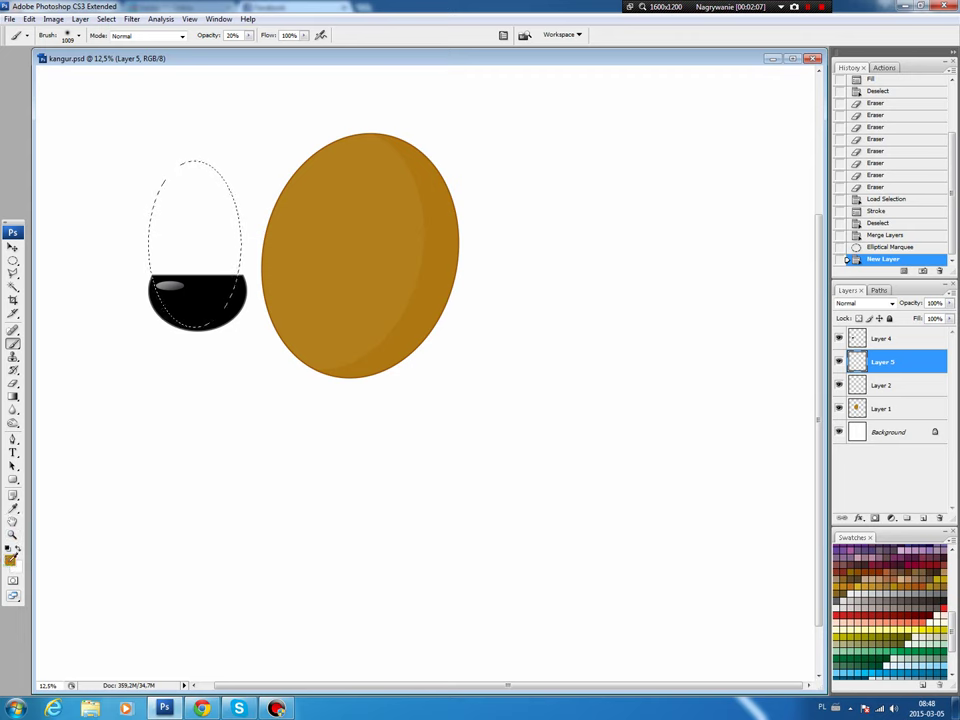
pyautogui.click(10, 557)
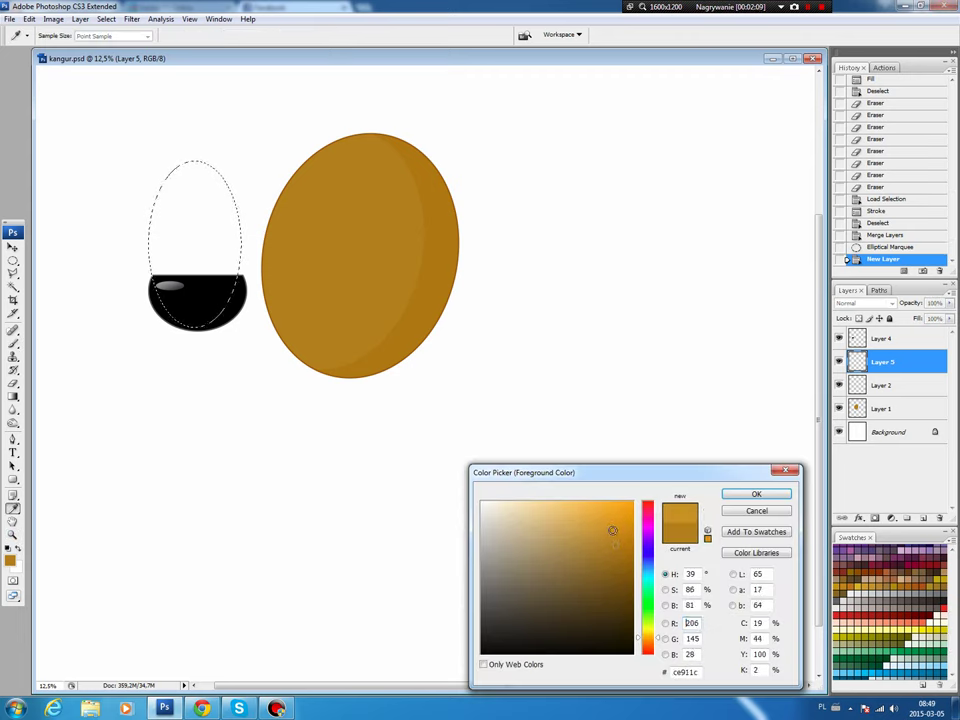
pyautogui.click(756, 494)
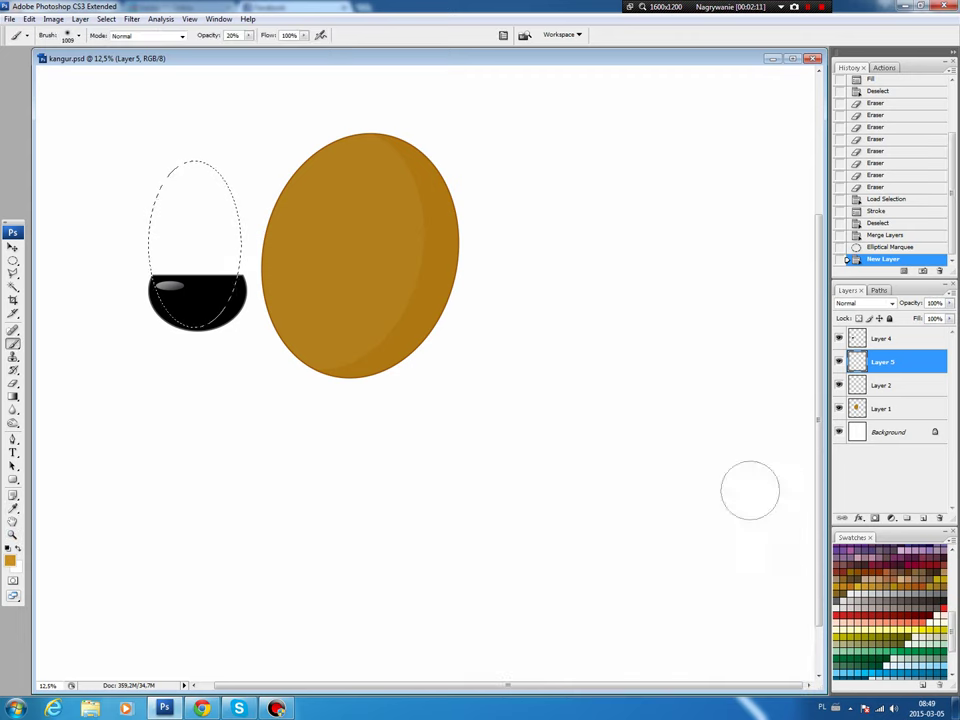
pyautogui.hotkey('alt', 'BackSpace')
pyautogui.hotkey('ctrl', 'd')
pyautogui.press('v')
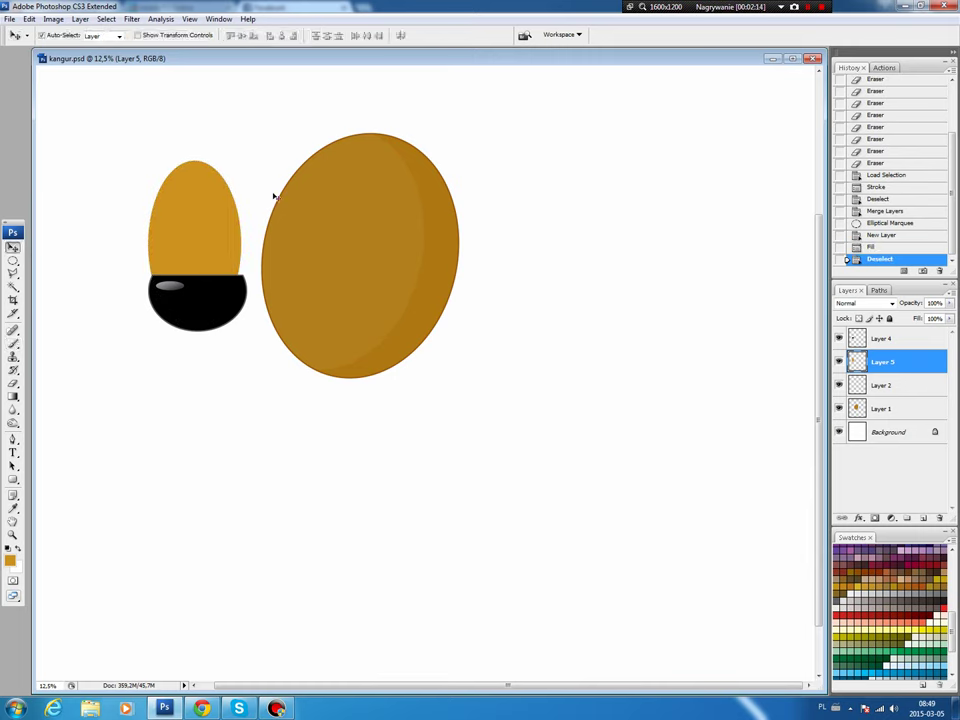
# Nudge the orange egg right and down and widen it slightly.
pyautogui.moveTo(192, 249); pyautogui.dragTo(194, 251)
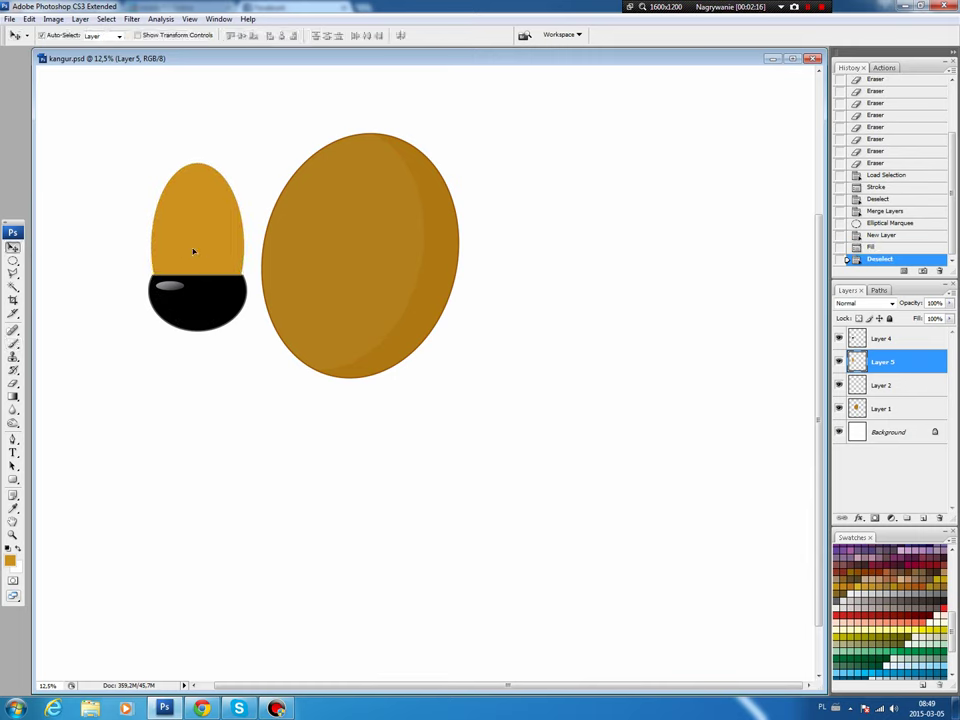
pyautogui.hotkey('ctrl', 't')
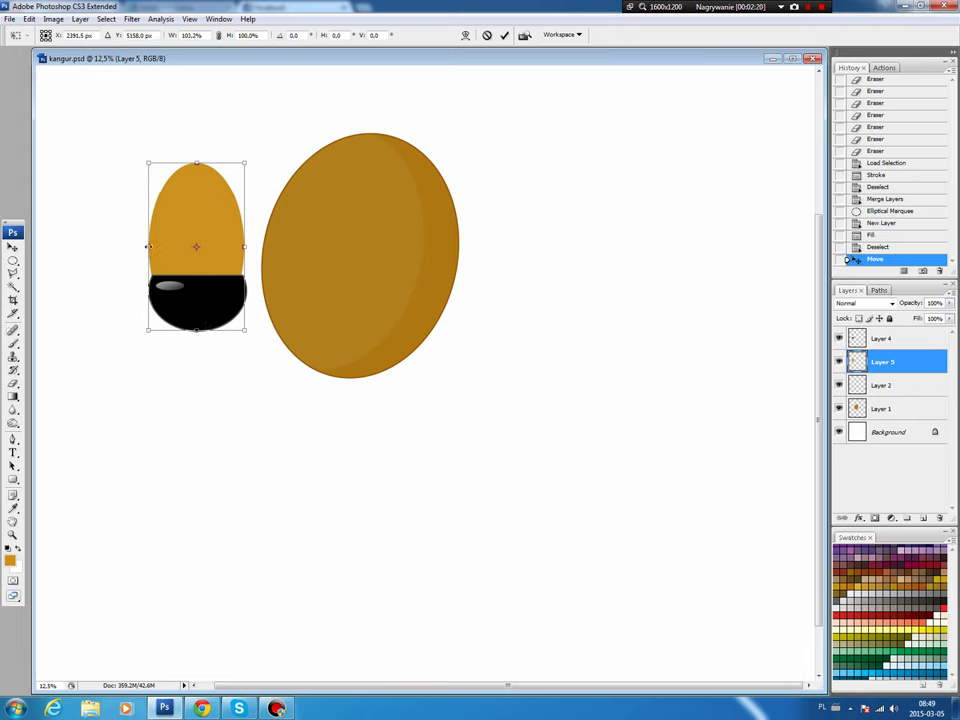
pyautogui.moveTo(244, 246); pyautogui.dragTo(242, 245)
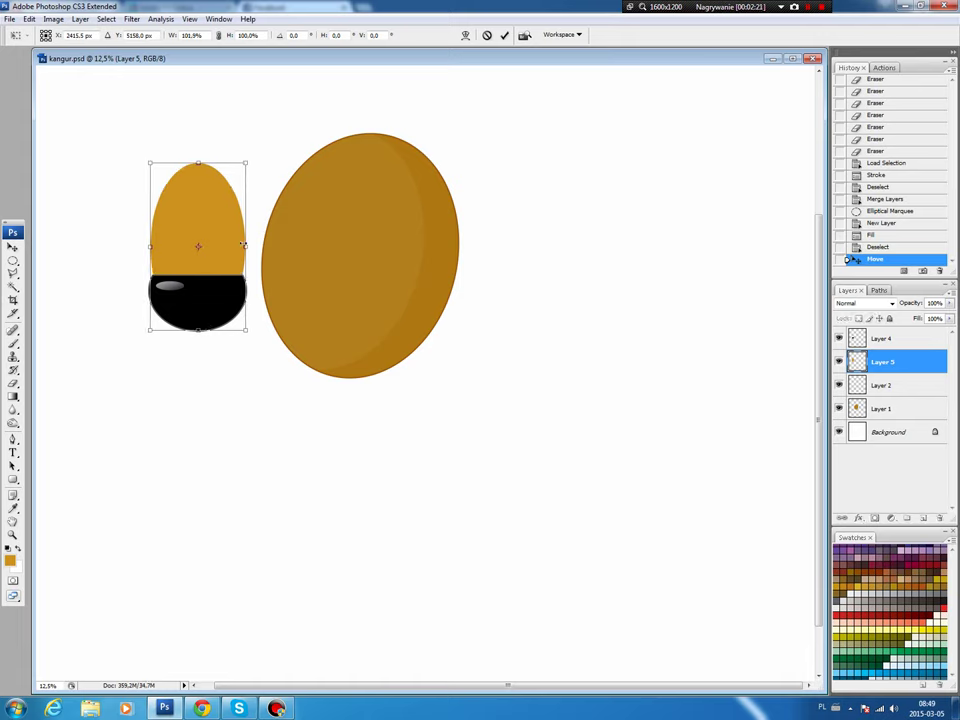
pyautogui.press('Return')
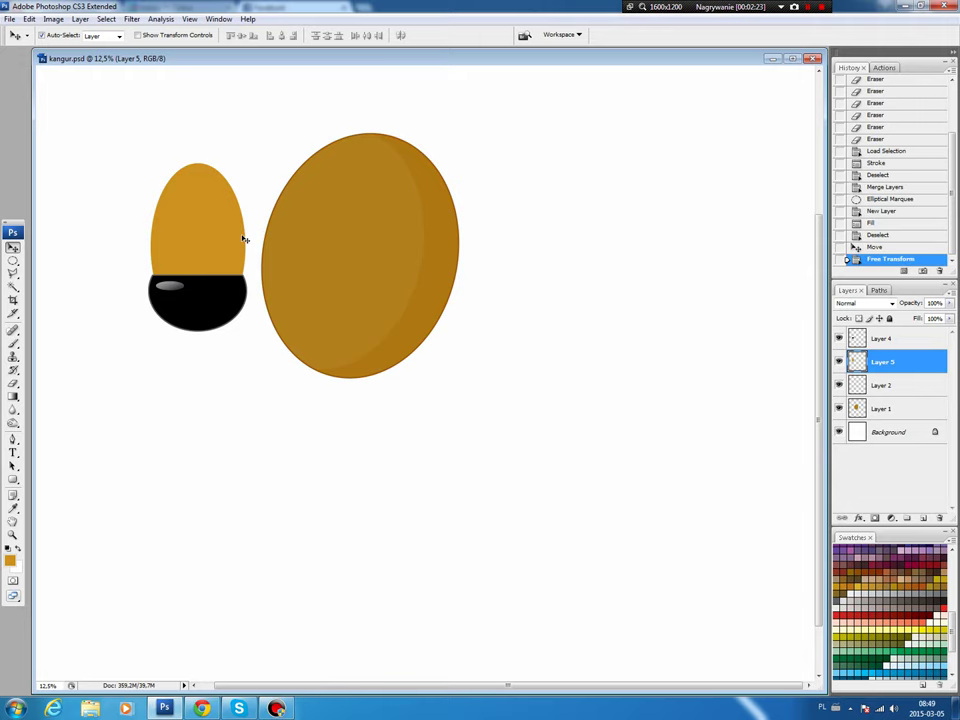
pyautogui.press('m')
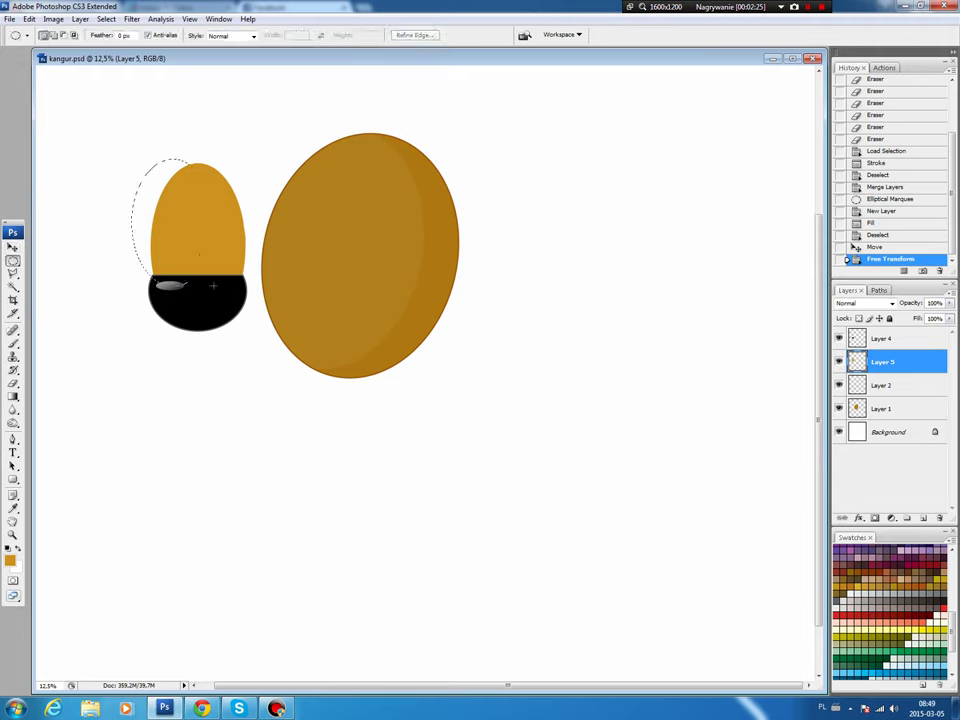
# Darken the egg's right side using an inverted oval selection and Hue/Saturation.
pyautogui.moveTo(213, 286); pyautogui.dragTo(218, 298)
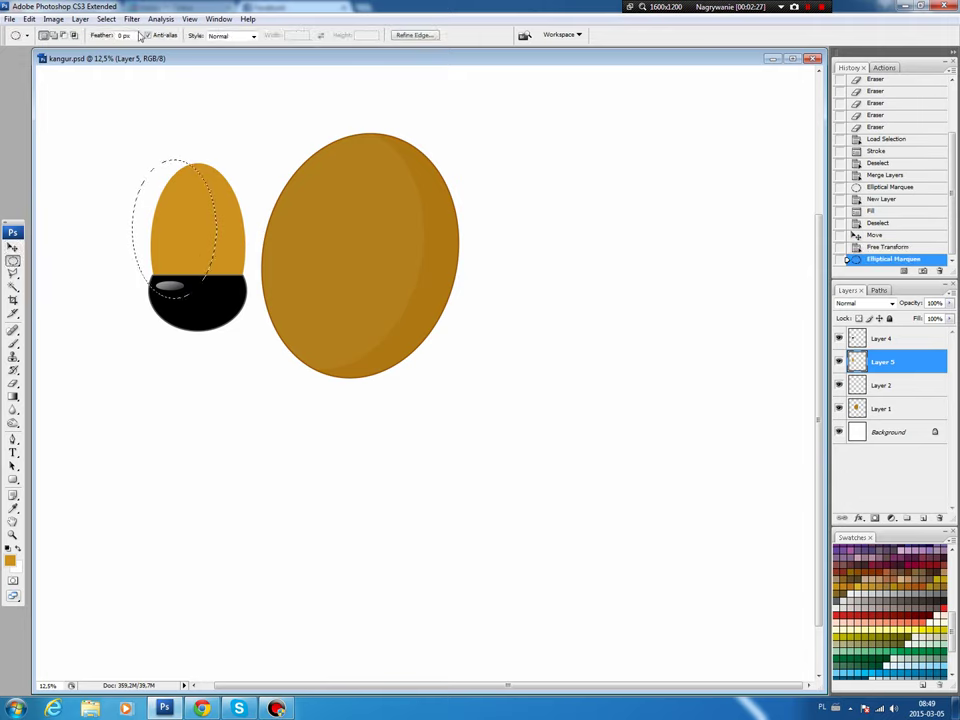
pyautogui.click(106, 19)
pyautogui.click(115, 67)
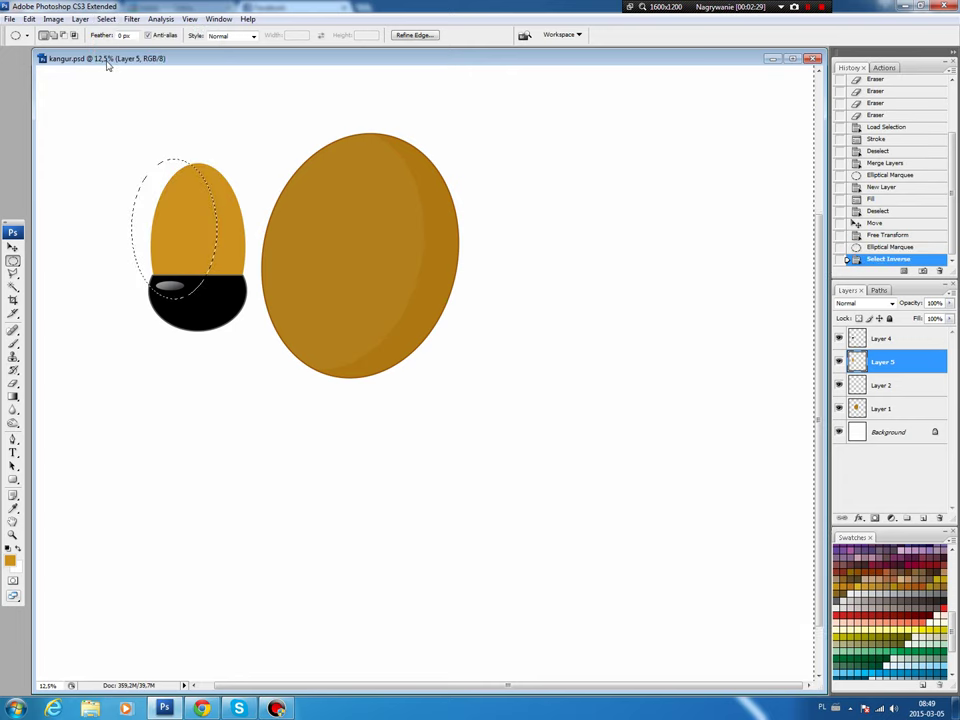
pyautogui.hotkey('ctrl', 'u')
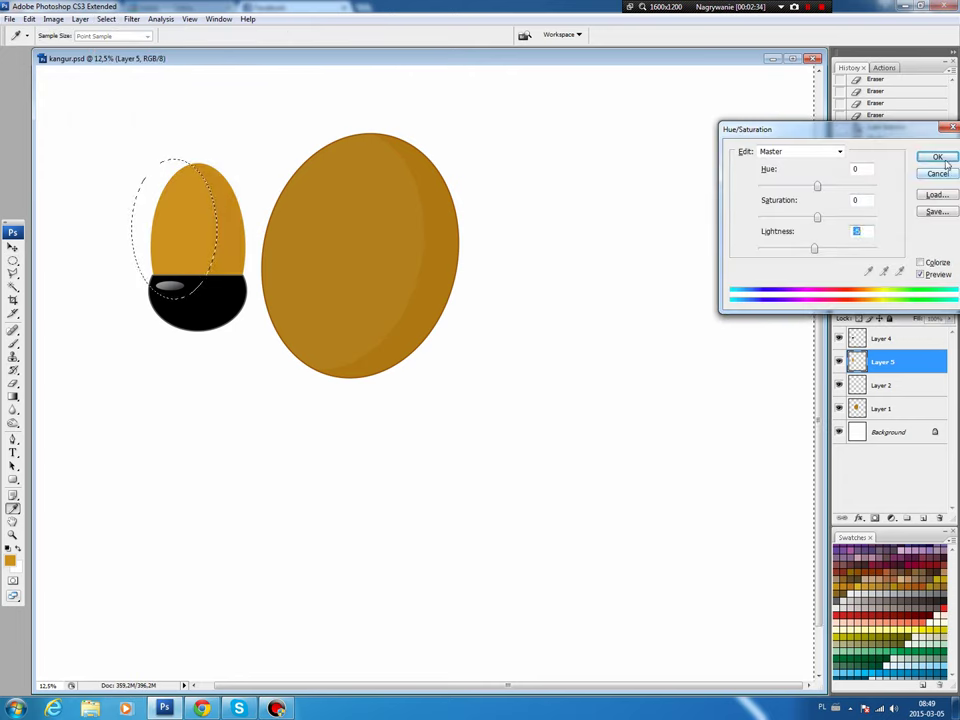
pyautogui.press('Return')
pyautogui.hotkey('ctrl', 'd')
pyautogui.press('b')
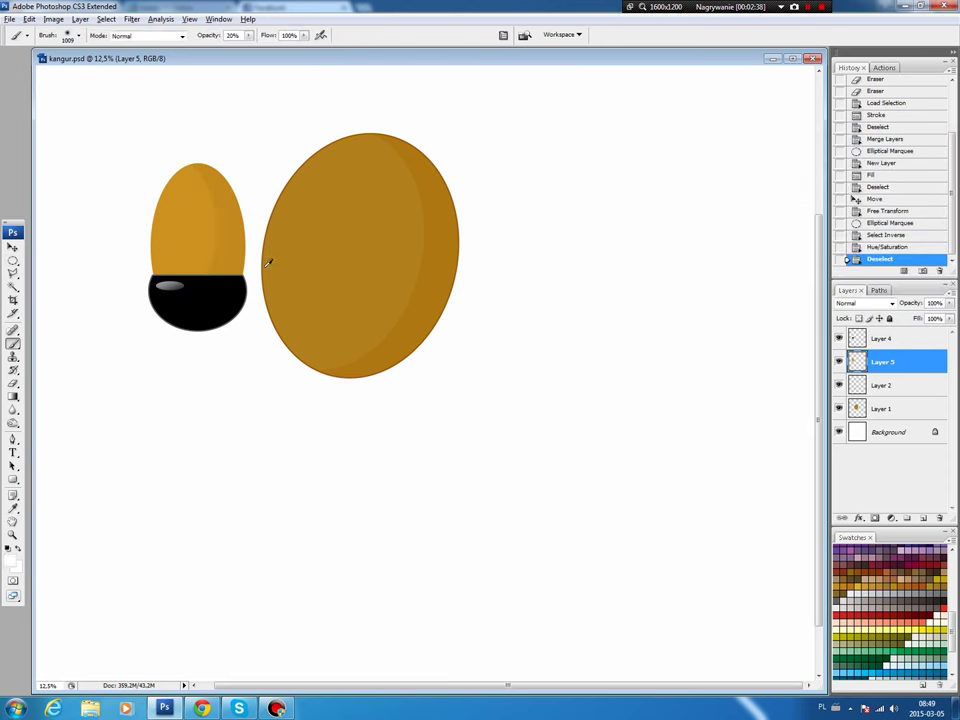
# Stroke the egg's outline in brown on new Layer 6.
pyautogui.keyDown('ctrl'); pyautogui.click(858, 358); pyautogui.keyUp('ctrl')
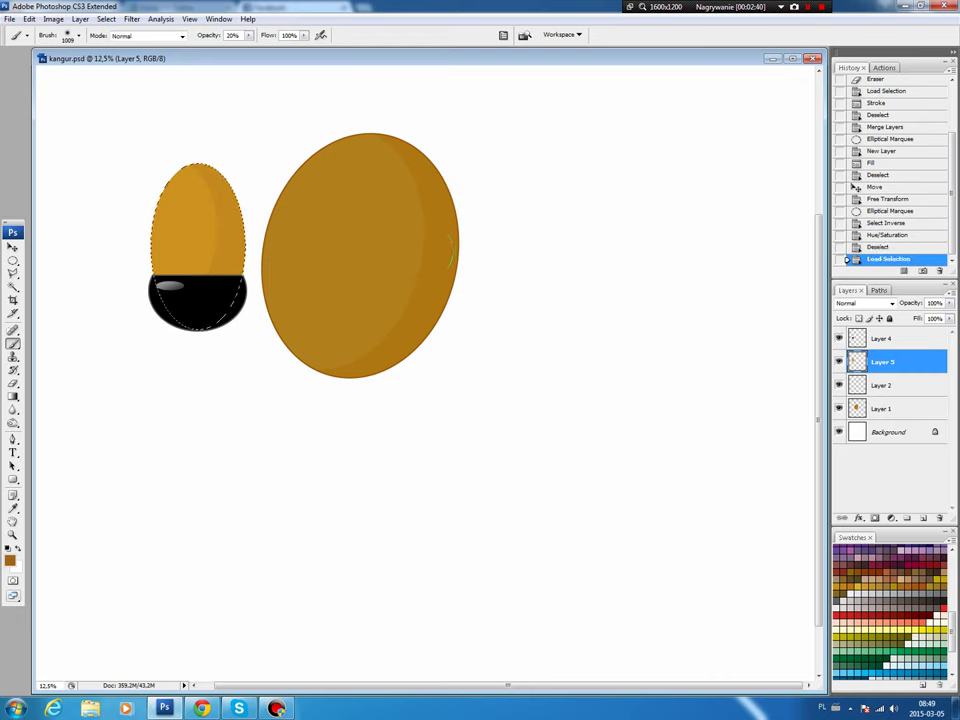
pyautogui.click(922, 519)
pyautogui.click(29, 19)
pyautogui.click(35, 204)
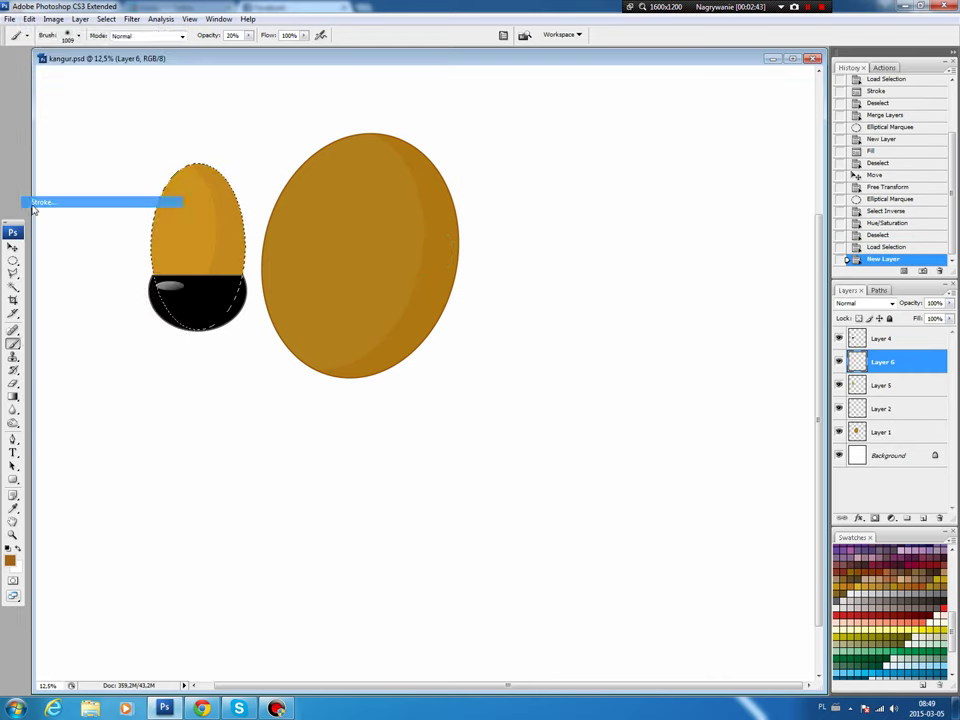
pyautogui.click(548, 197)
pyautogui.hotkey('ctrl', 'd')
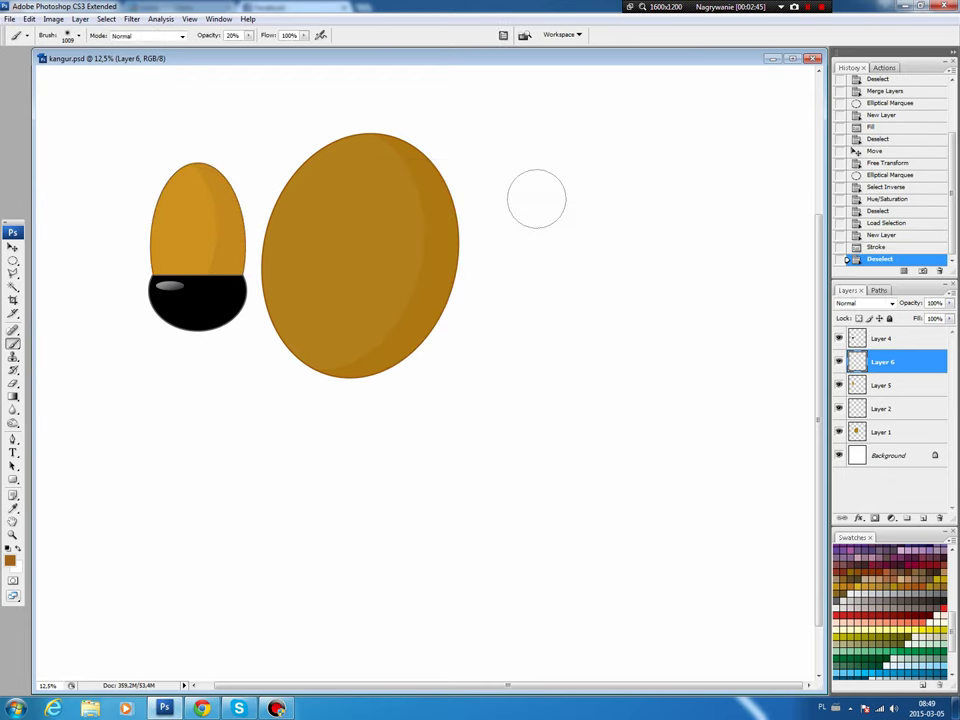
pyautogui.press('v')
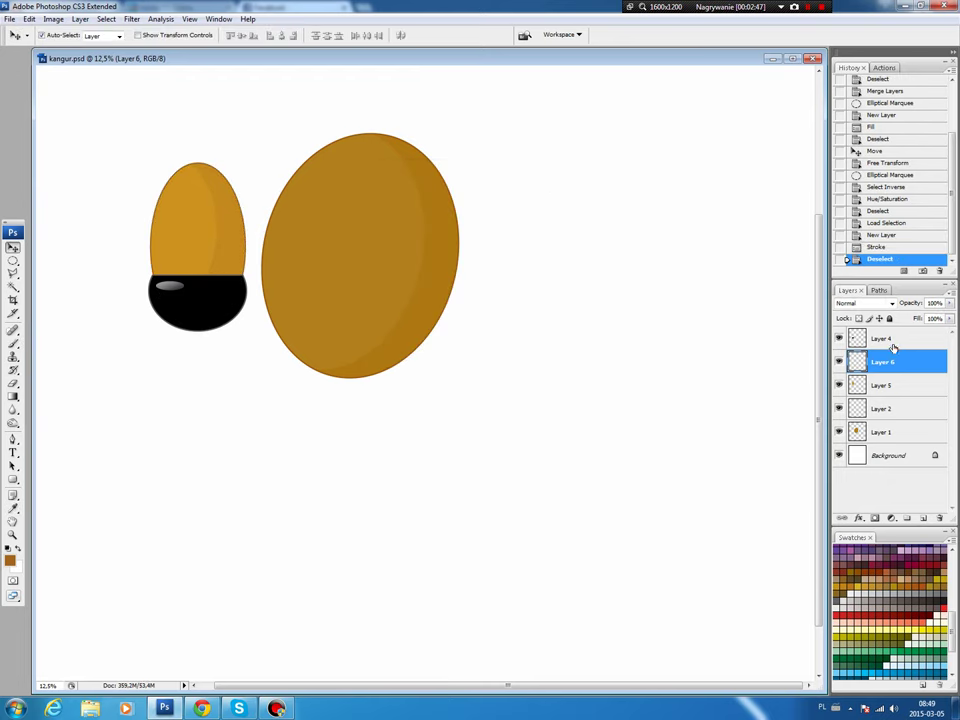
pyautogui.keyDown('shift'); pyautogui.click(878, 385); pyautogui.keyUp('shift')
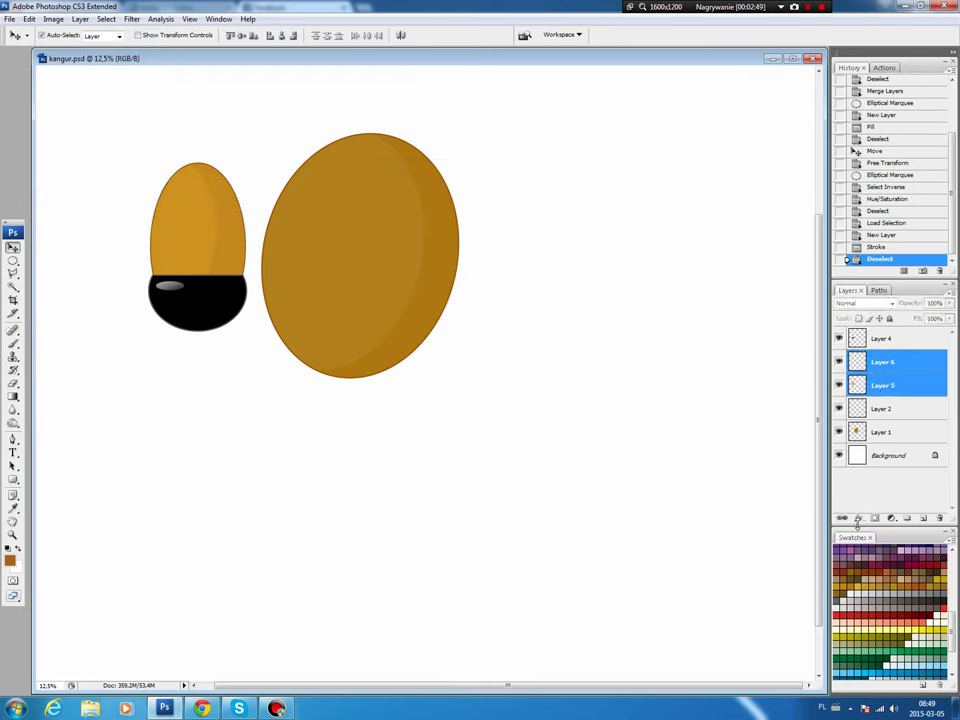
# Link Layers 4, 5 and 6 and drag the small egg onto the big egg.
pyautogui.click(842, 518)
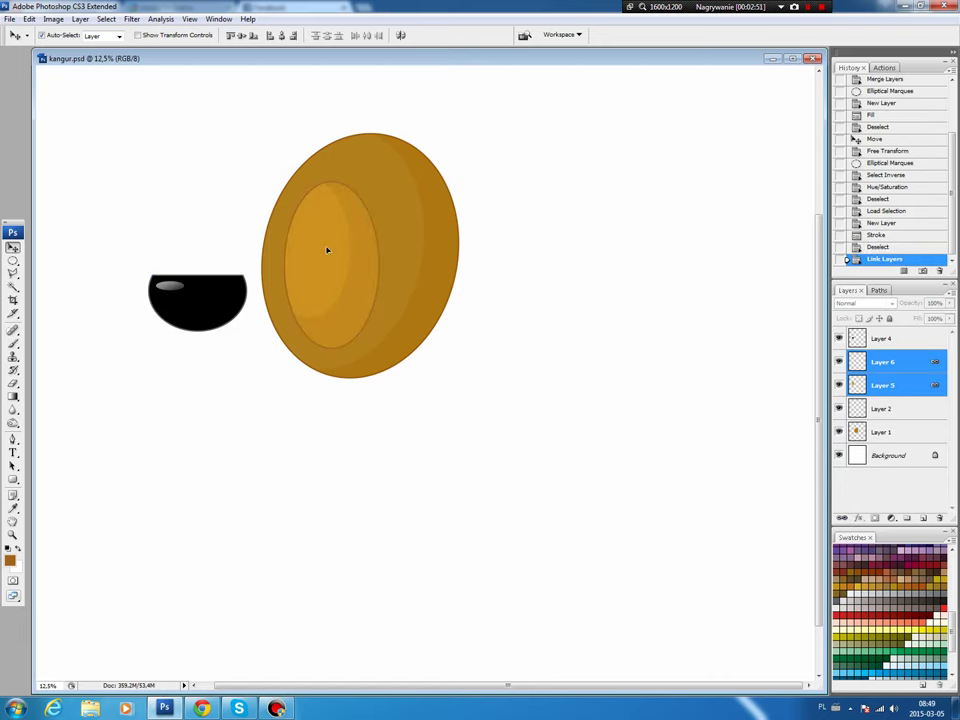
pyautogui.keyDown('shift'); pyautogui.click(921, 345); pyautogui.keyUp('shift')
pyautogui.click(842, 518)
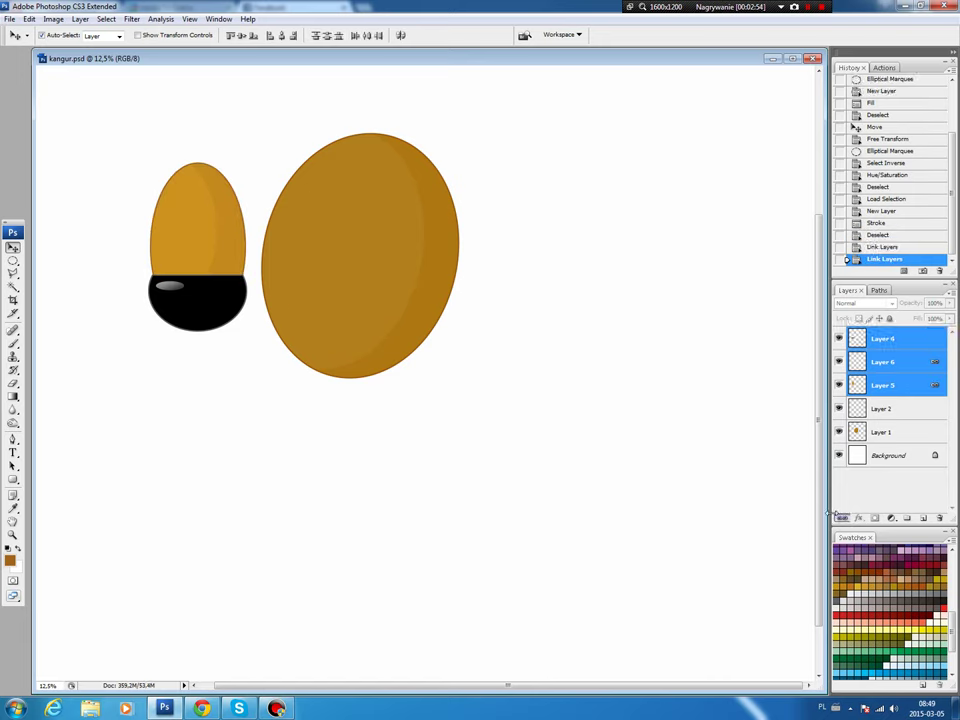
pyautogui.moveTo(200, 236); pyautogui.dragTo(343, 250)
# Rotate the linked pieces about 11° clockwise and position them inside the head.
pyautogui.hotkey('ctrl', 't')
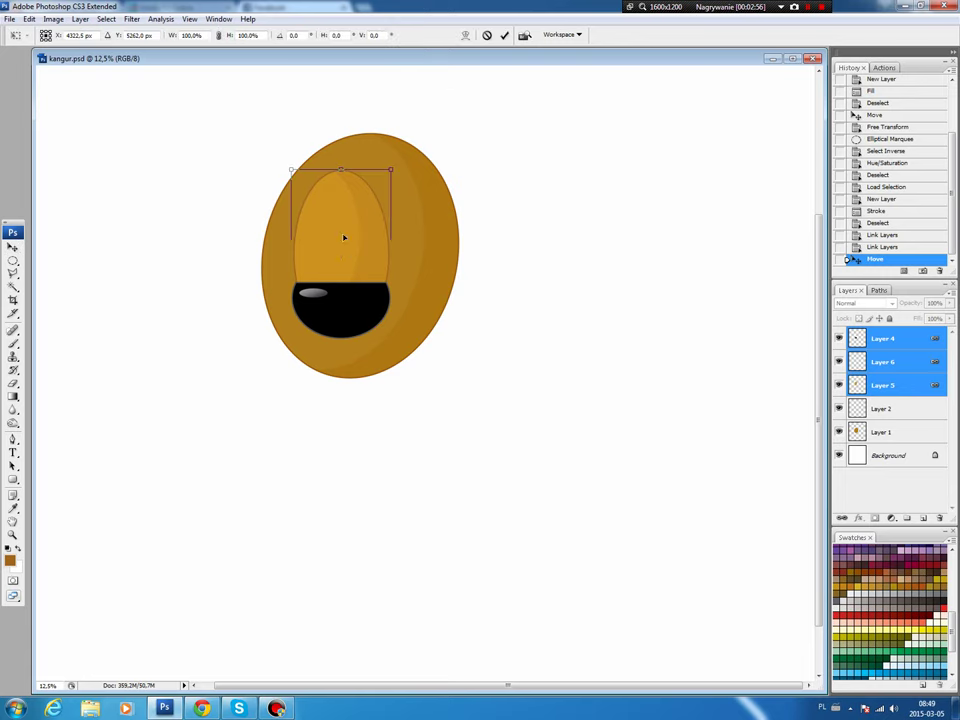
pyautogui.moveTo(452, 118); pyautogui.dragTo(452, 143)
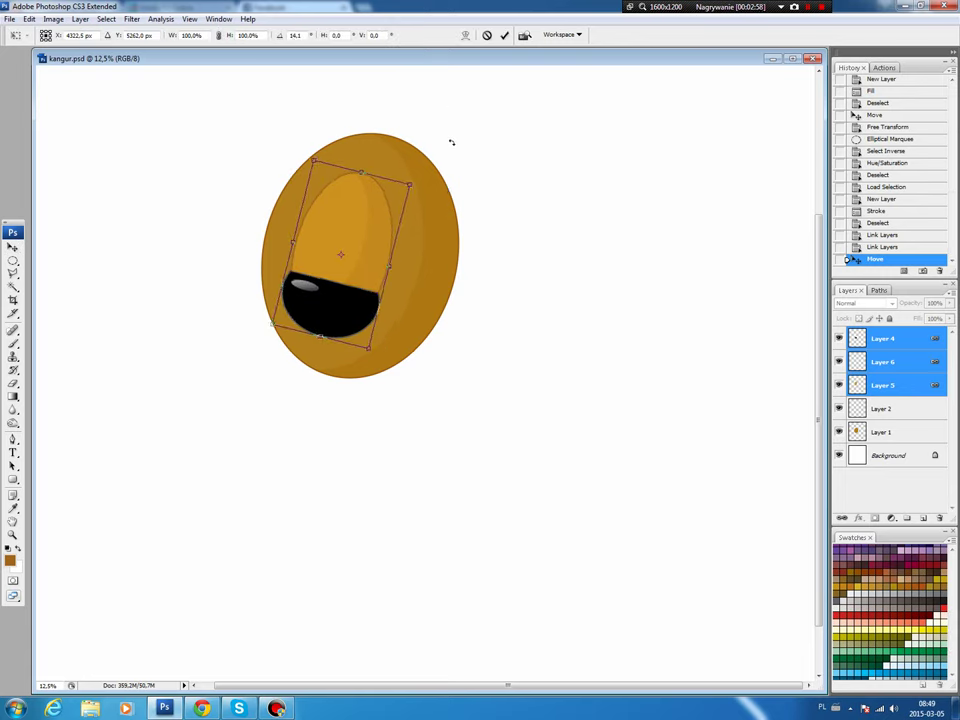
pyautogui.moveTo(343, 228)
pyautogui.mouseDown()
pyautogui.moveTo(335, 259)
pyautogui.moveTo(339, 236)
pyautogui.mouseUp()
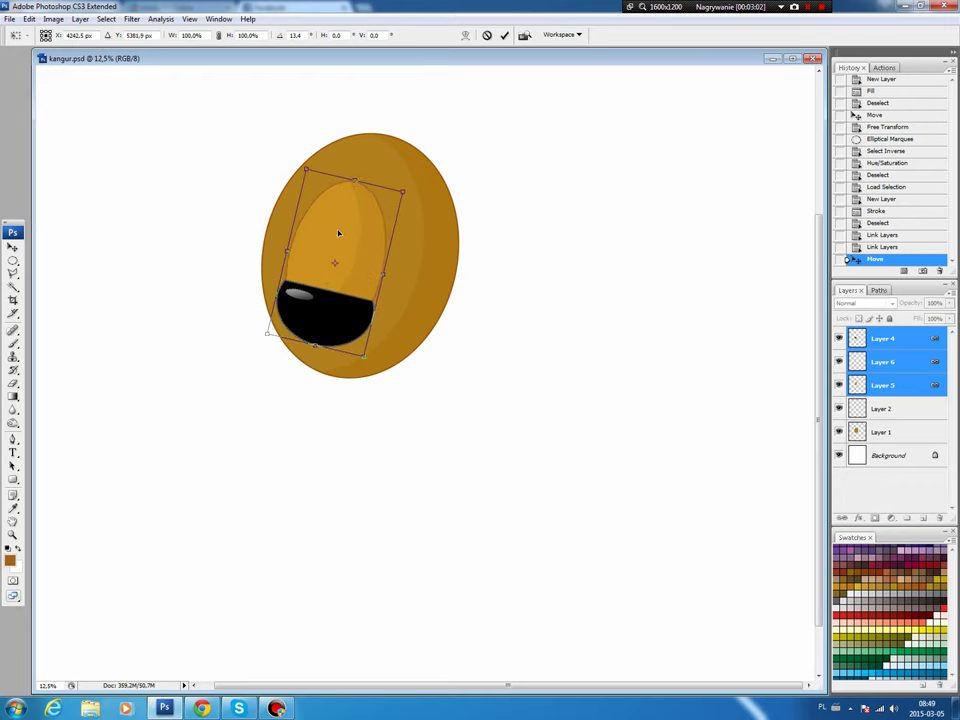
pyautogui.moveTo(447, 210); pyautogui.dragTo(453, 205)
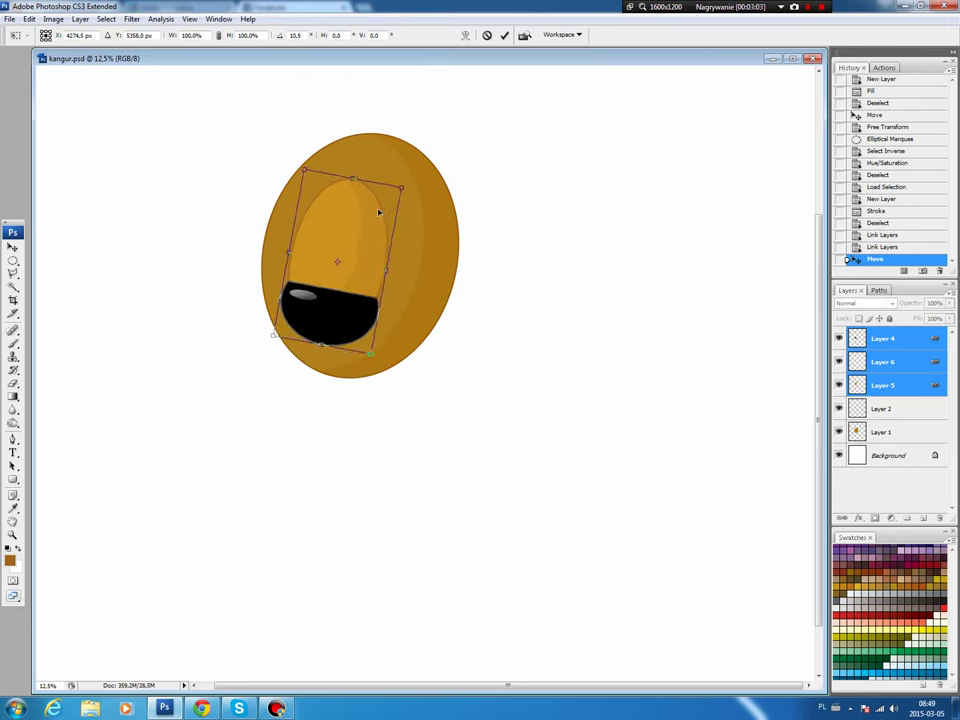
pyautogui.moveTo(370, 219); pyautogui.dragTo(379, 216)
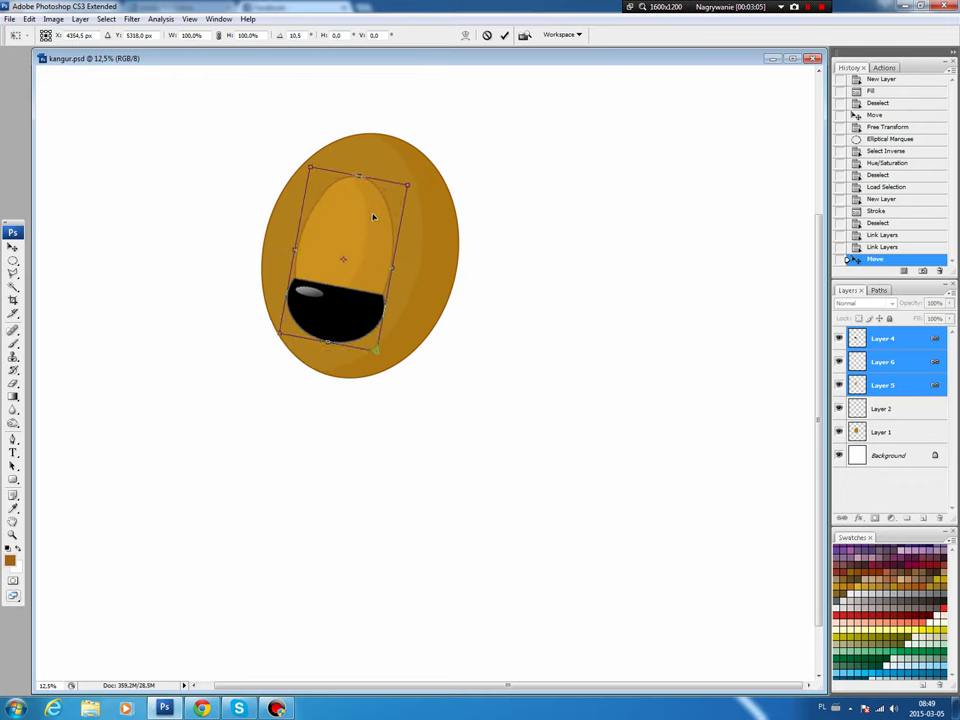
pyautogui.moveTo(442, 189); pyautogui.dragTo(443, 190)
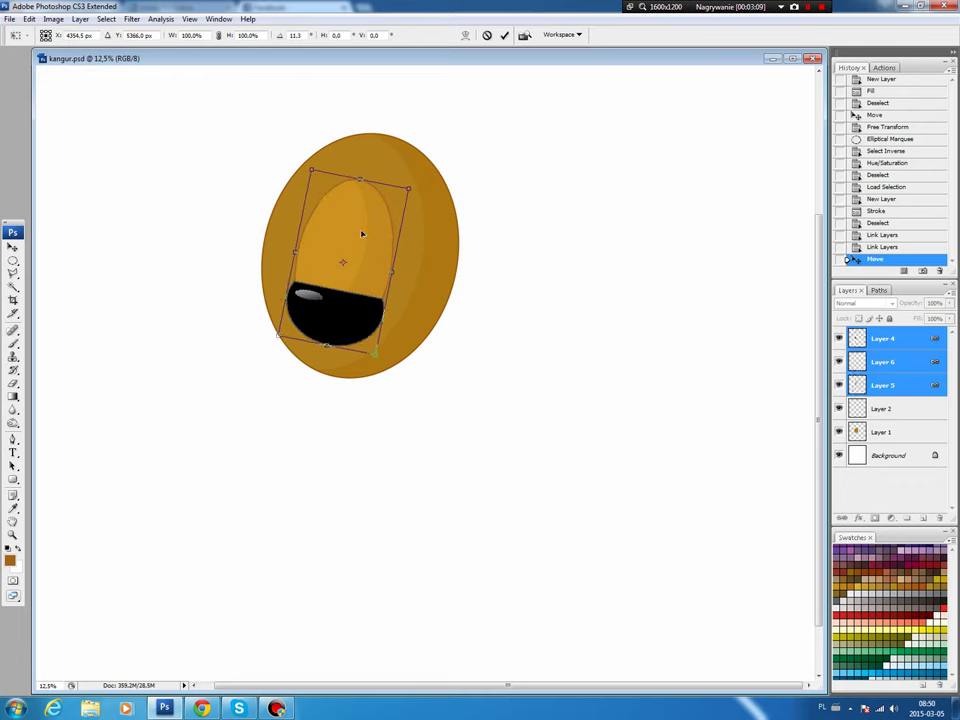
pyautogui.press('Left')
pyautogui.press('Up')
pyautogui.press('Return')
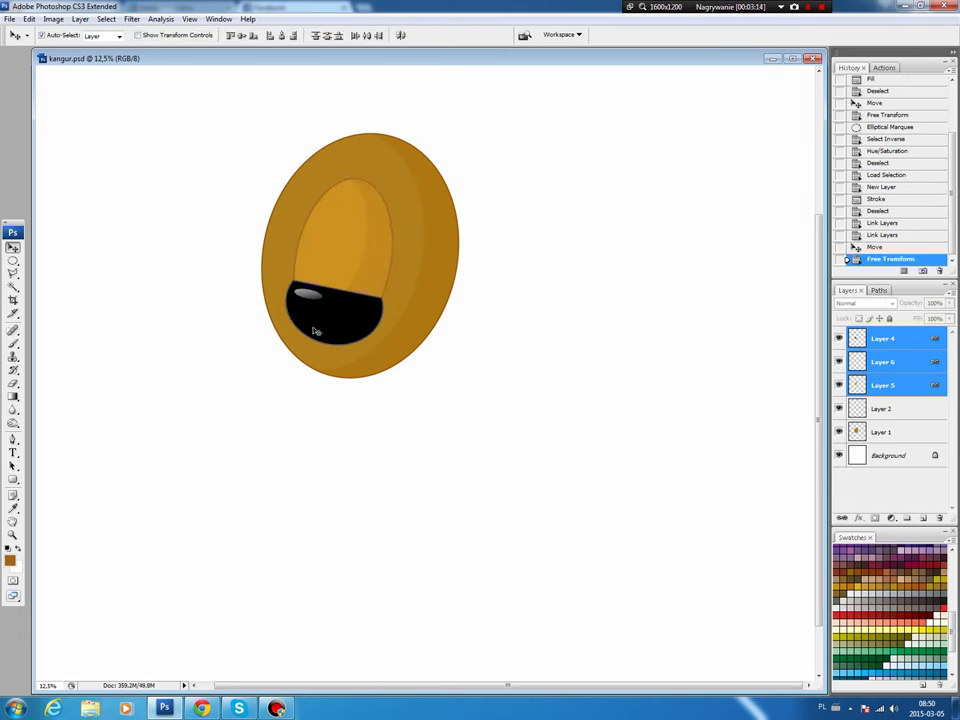
pyautogui.click(918, 433)
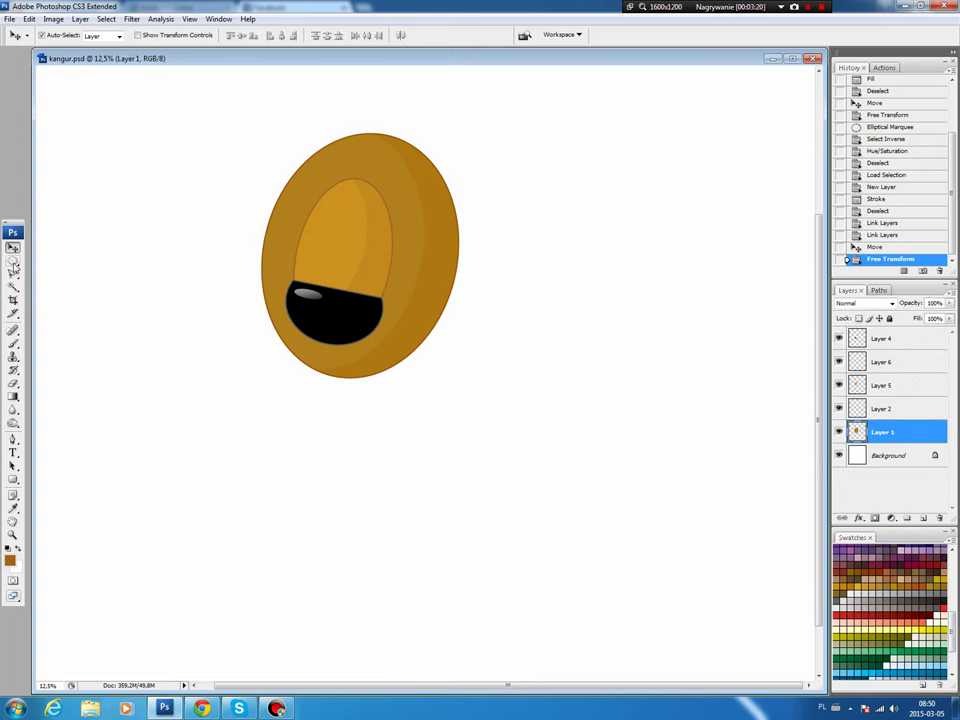
# Fill a white oval eye on a new layer on the big egg's right side.
pyautogui.click(13, 260)
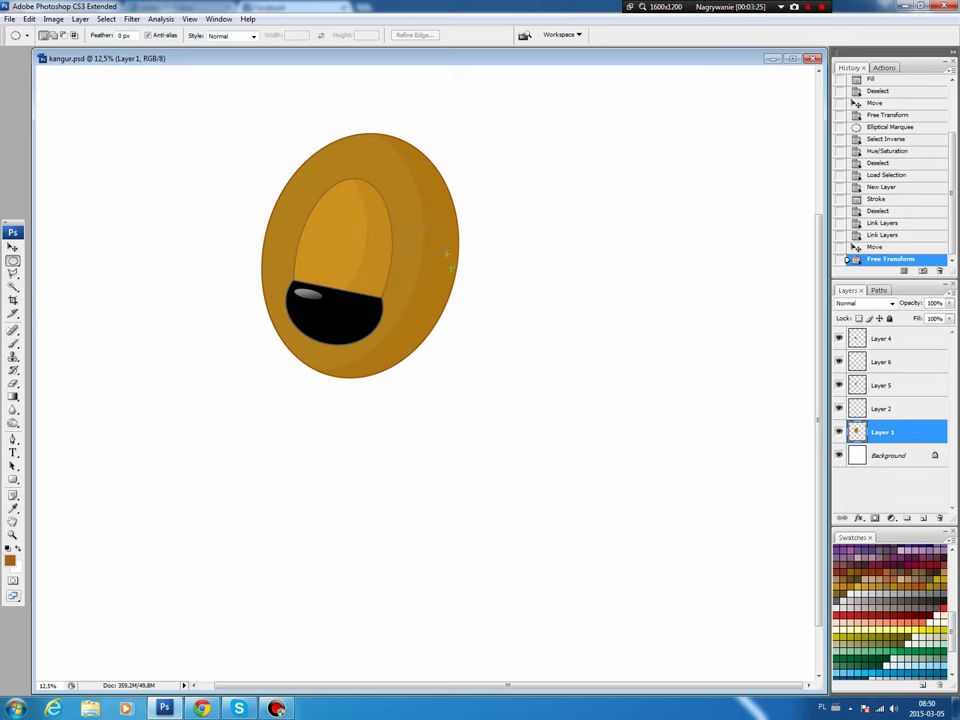
pyautogui.moveTo(400, 226); pyautogui.dragTo(452, 268)
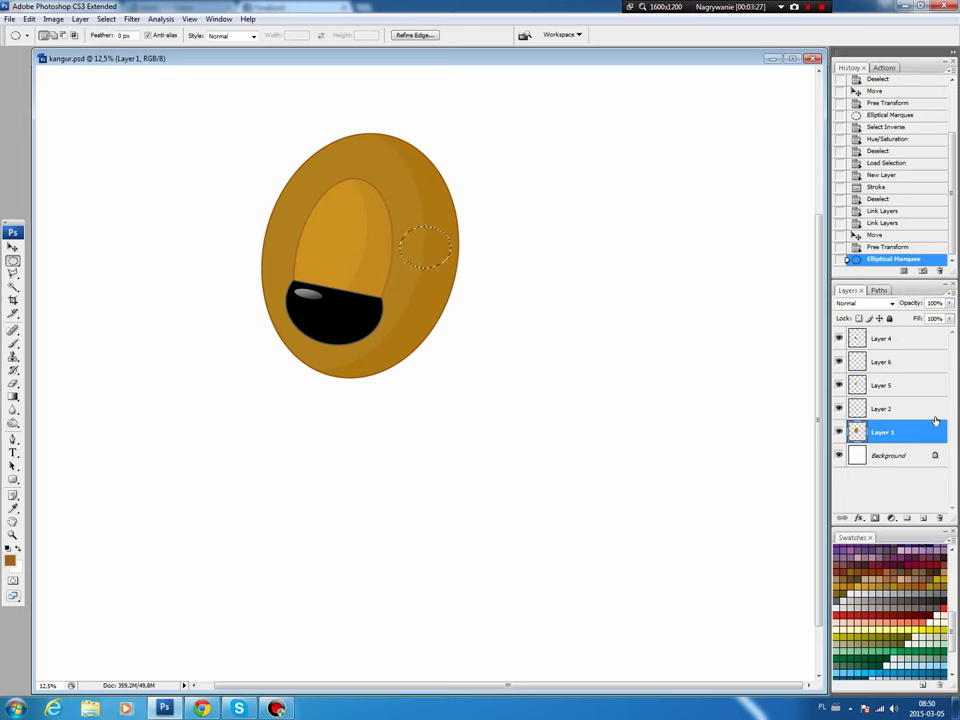
pyautogui.click(922, 517)
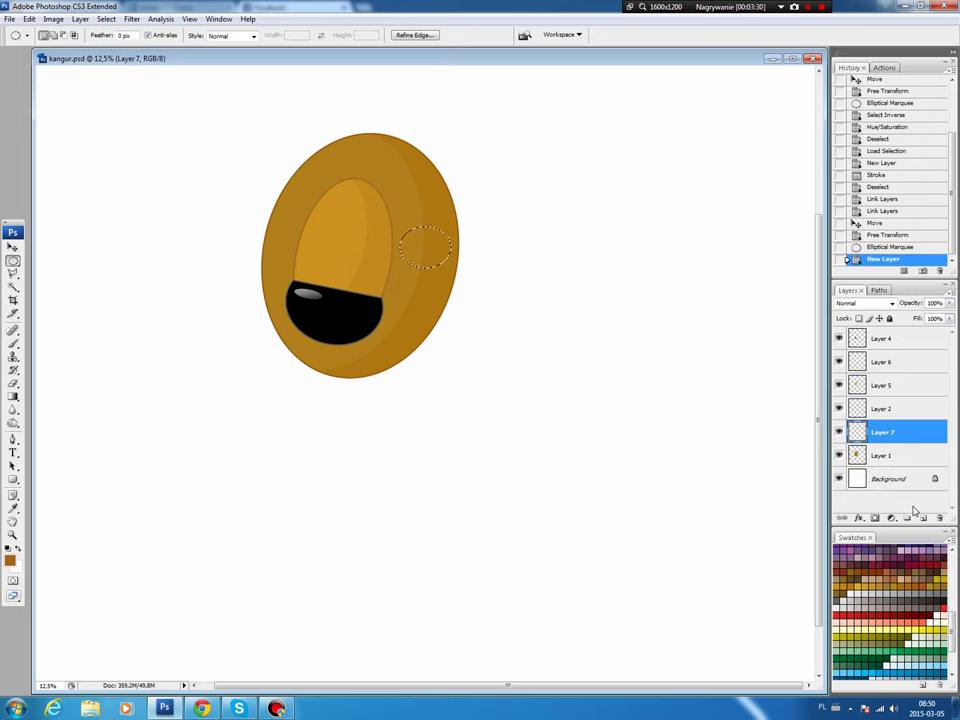
pyautogui.hotkey('ctrl', 'BackSpace')
pyautogui.hotkey('ctrl', 'd')
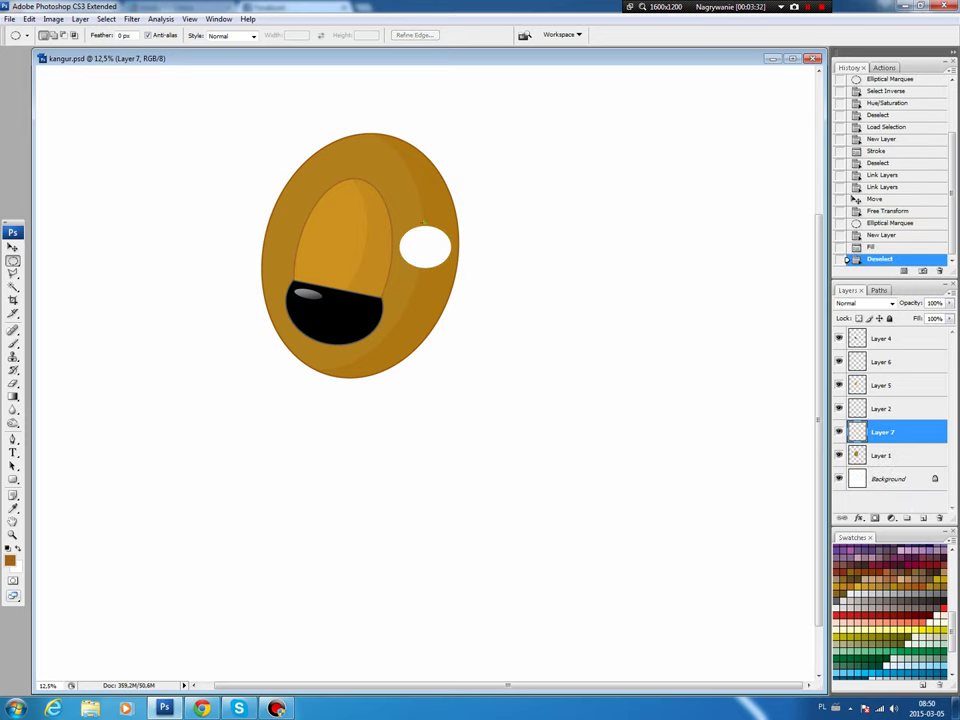
# Shade the eye's edge by lowering Lightness on an inverted, offset oval selection.
pyautogui.moveTo(394, 226); pyautogui.dragTo(451, 267)
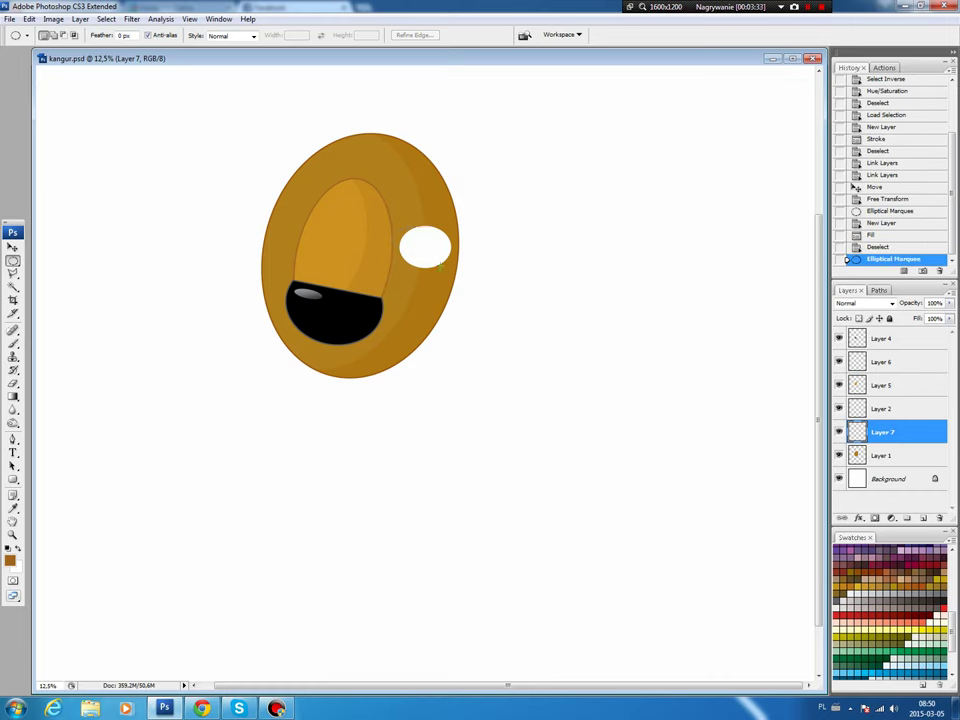
pyautogui.moveTo(430, 247); pyautogui.dragTo(433, 248)
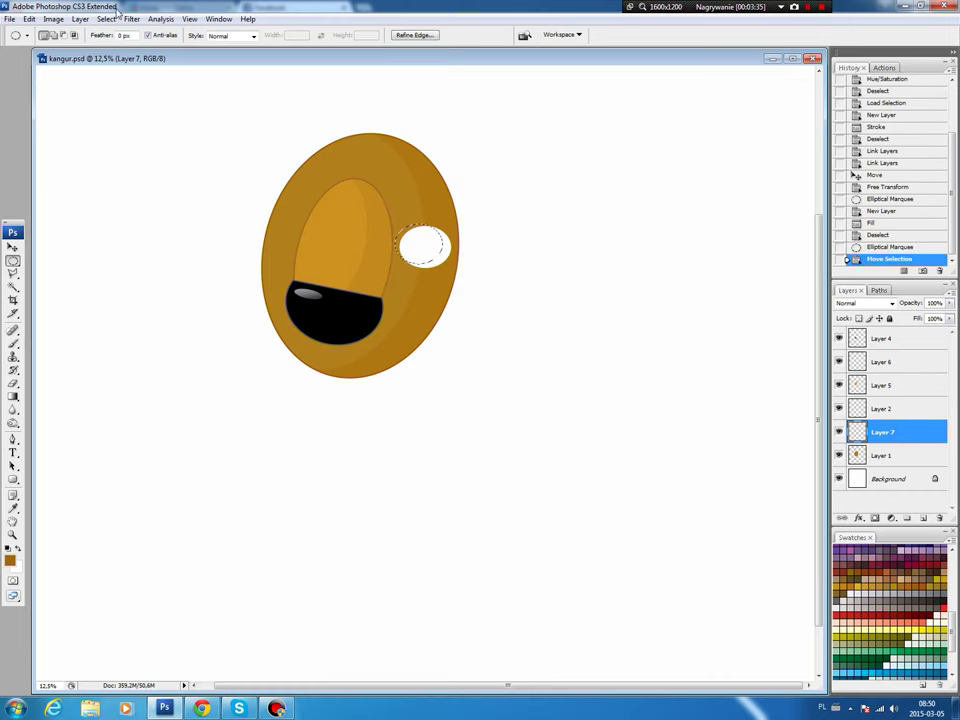
pyautogui.click(106, 19)
pyautogui.click(112, 66)
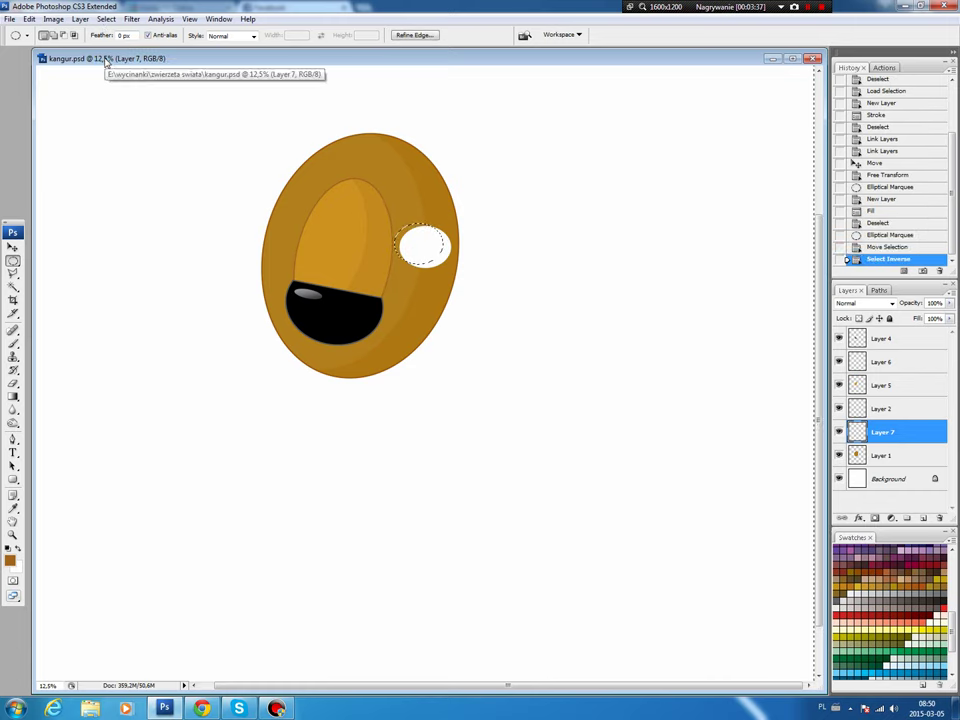
pyautogui.hotkey('ctrl', 'u')
pyautogui.click(818, 251)
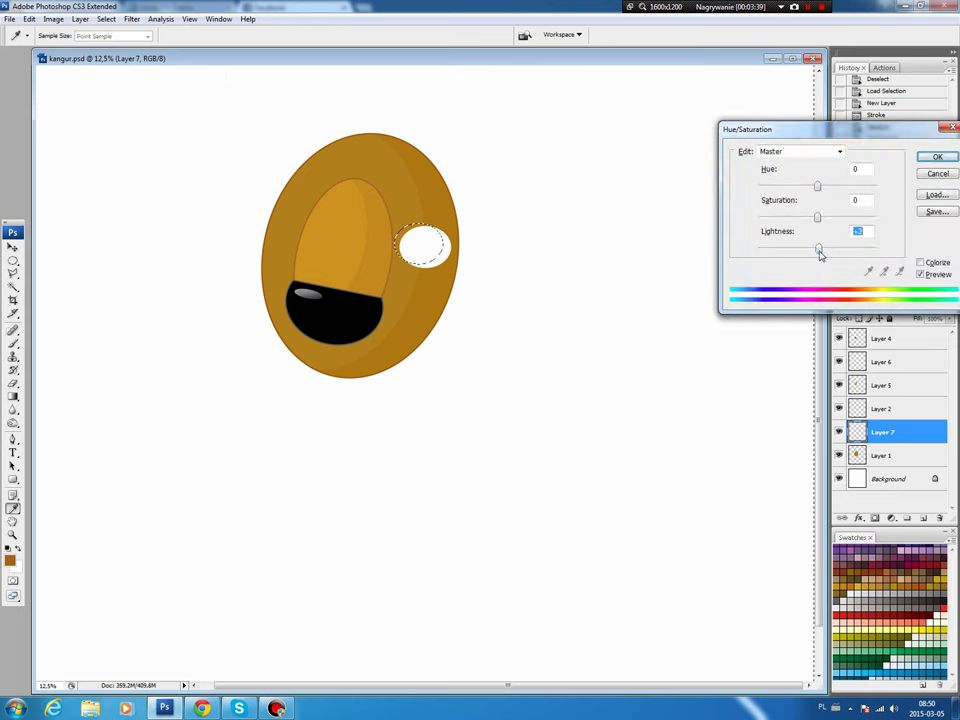
pyautogui.click(934, 157)
pyautogui.hotkey('ctrl', 'd')
pyautogui.press('b')
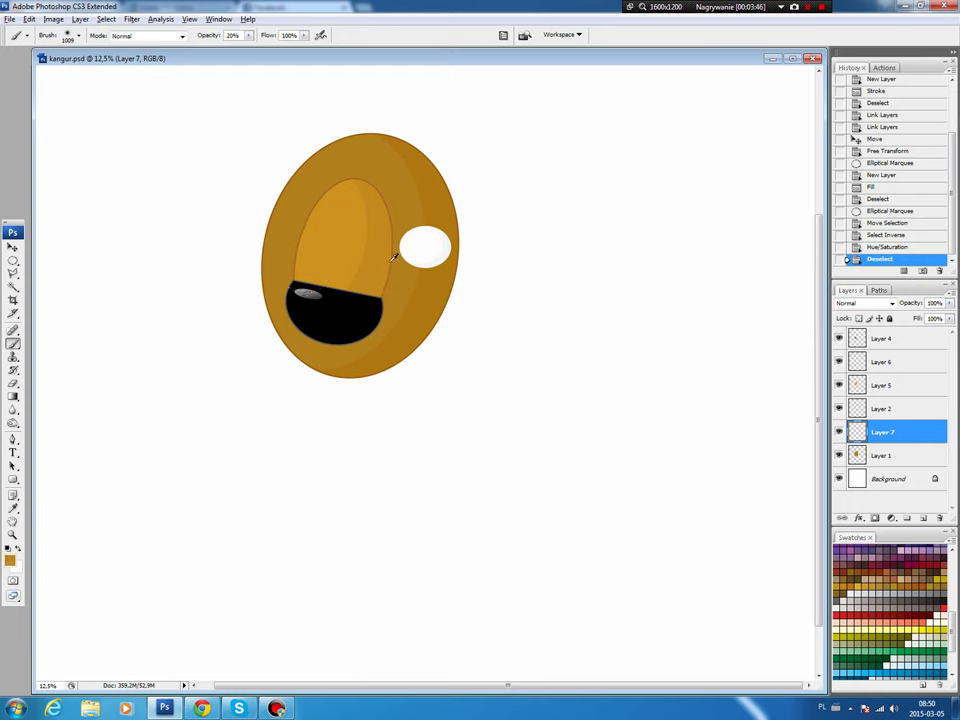
# Stroke the white eye's outline in the darker rim brown on new Layer 8.
pyautogui.keyDown('alt'); pyautogui.click(396, 256); pyautogui.keyUp('alt')
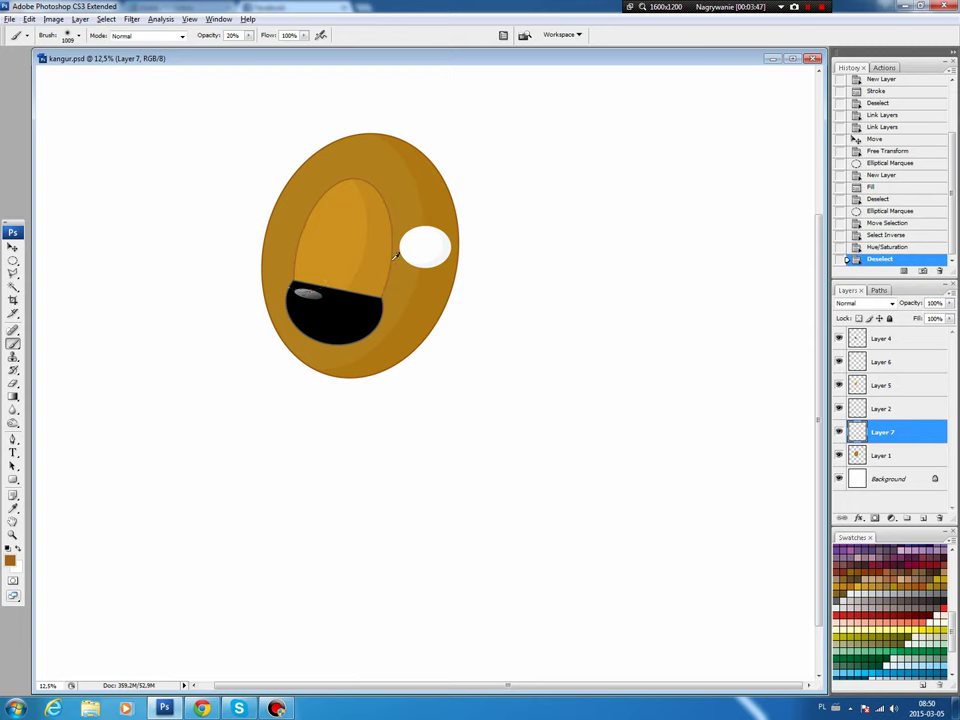
pyautogui.keyDown('ctrl'); pyautogui.click(857, 431); pyautogui.keyUp('ctrl')
pyautogui.click(920, 519)
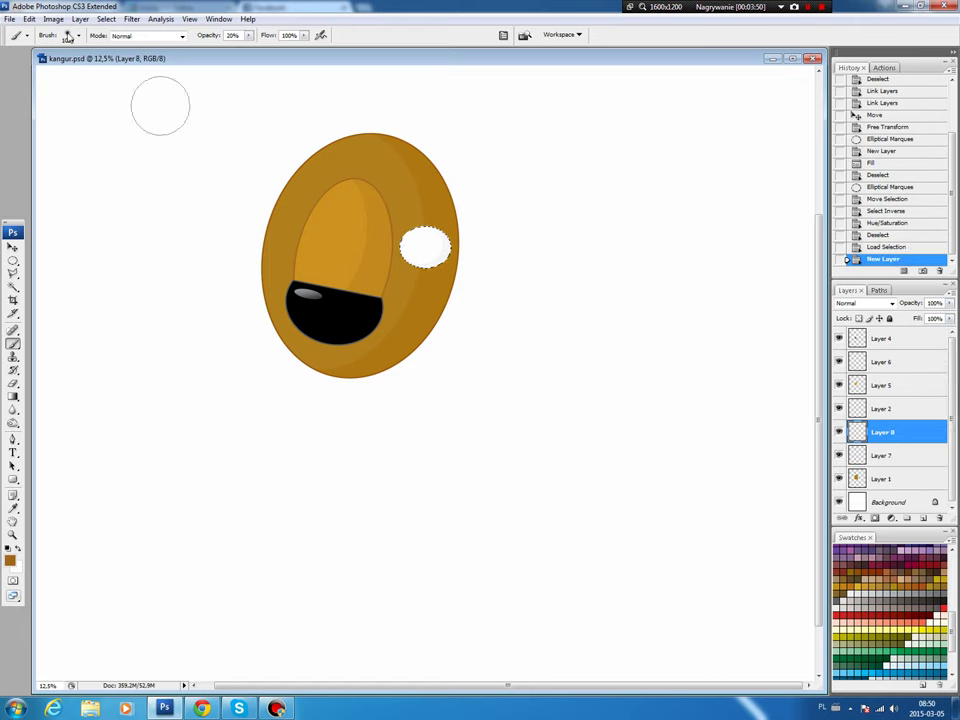
pyautogui.click(29, 19)
pyautogui.click(56, 207)
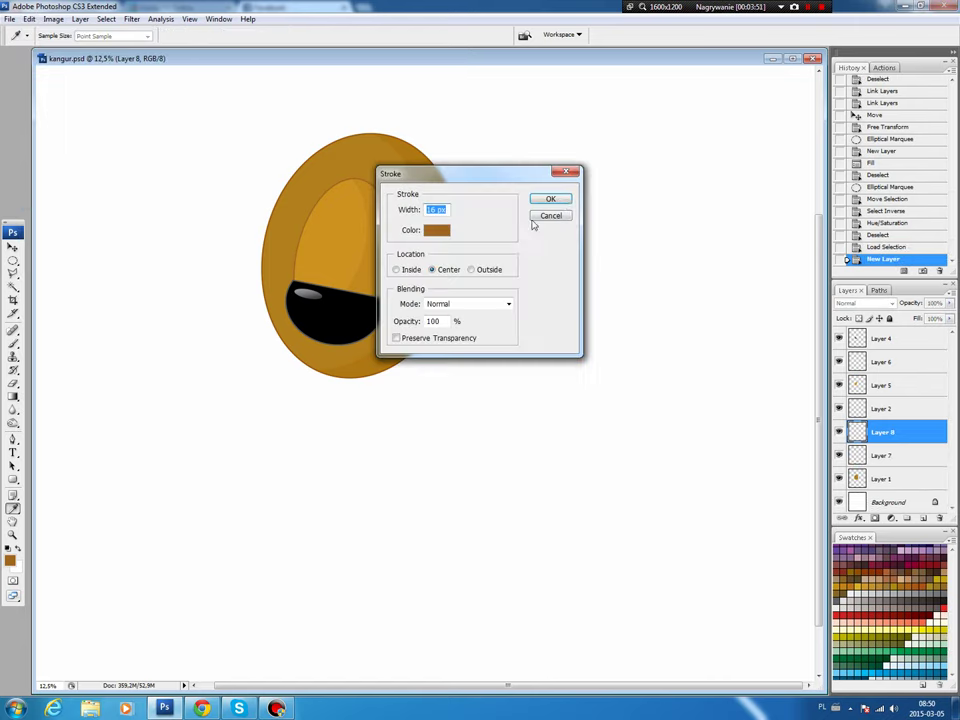
pyautogui.click(546, 197)
pyautogui.hotkey('ctrl', 'd')
# Link Layer 8 with eye Layer 7 and nudge the eye slightly left.
pyautogui.press('v')
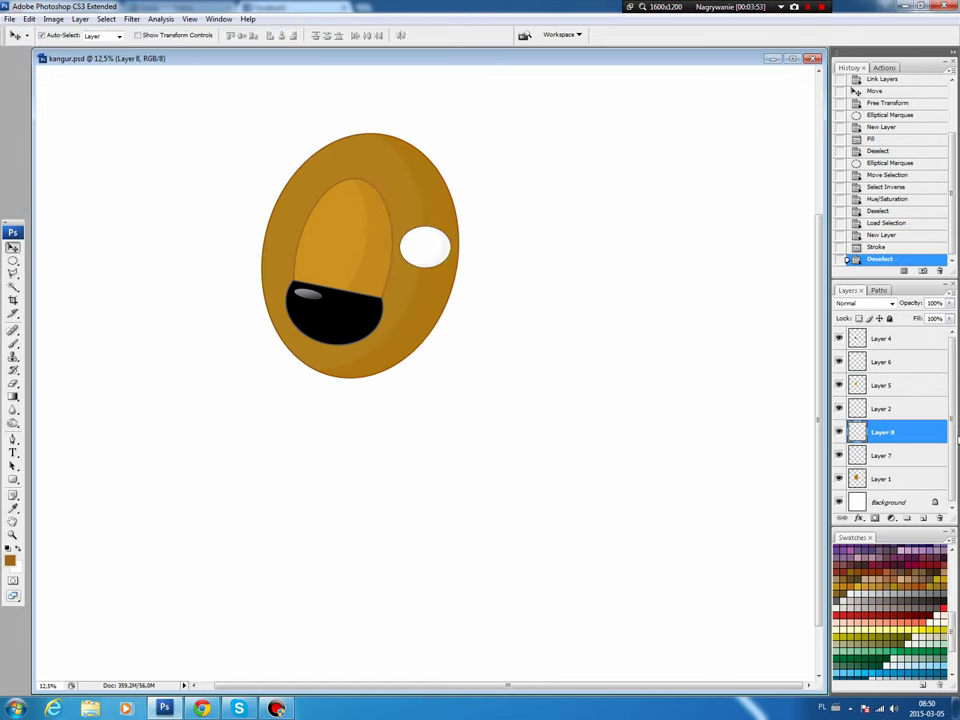
pyautogui.keyDown('shift'); pyautogui.click(904, 456); pyautogui.keyUp('shift')
pyautogui.click(841, 519)
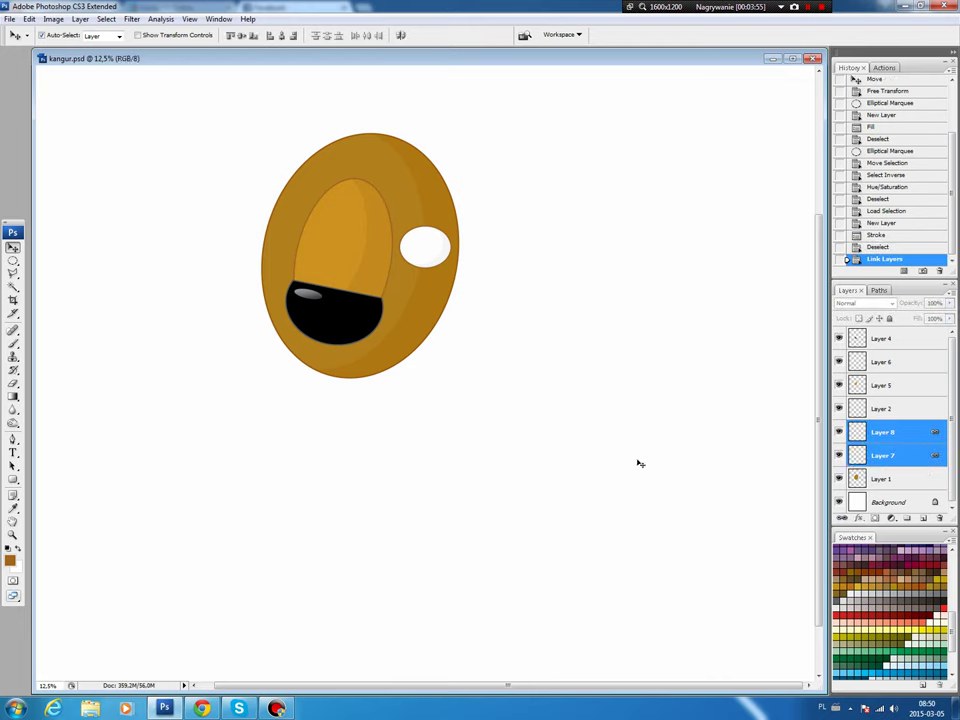
pyautogui.hotkey('ctrl', 't')
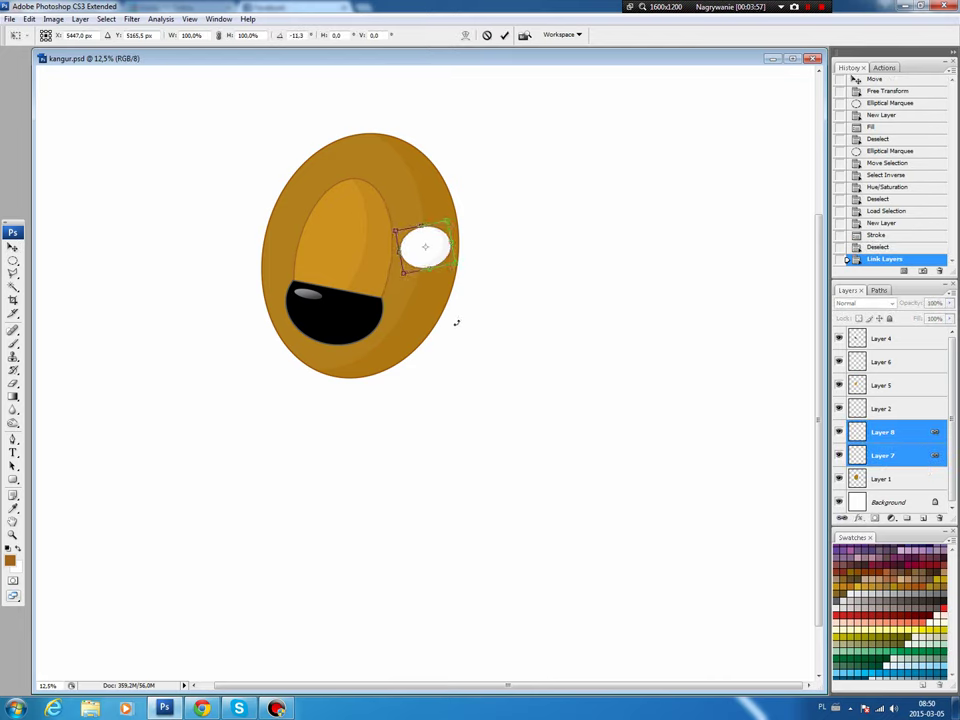
pyautogui.press('Return')
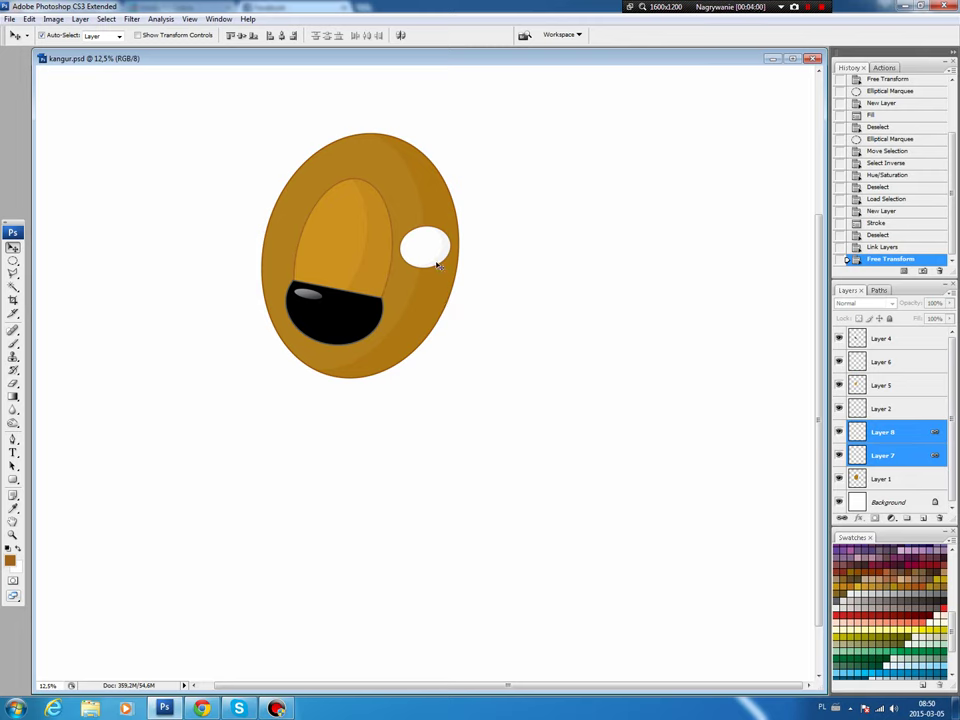
pyautogui.moveTo(433, 252)
pyautogui.mouseDown()
pyautogui.moveTo(426, 256)
pyautogui.moveTo(430, 232)
pyautogui.mouseUp()
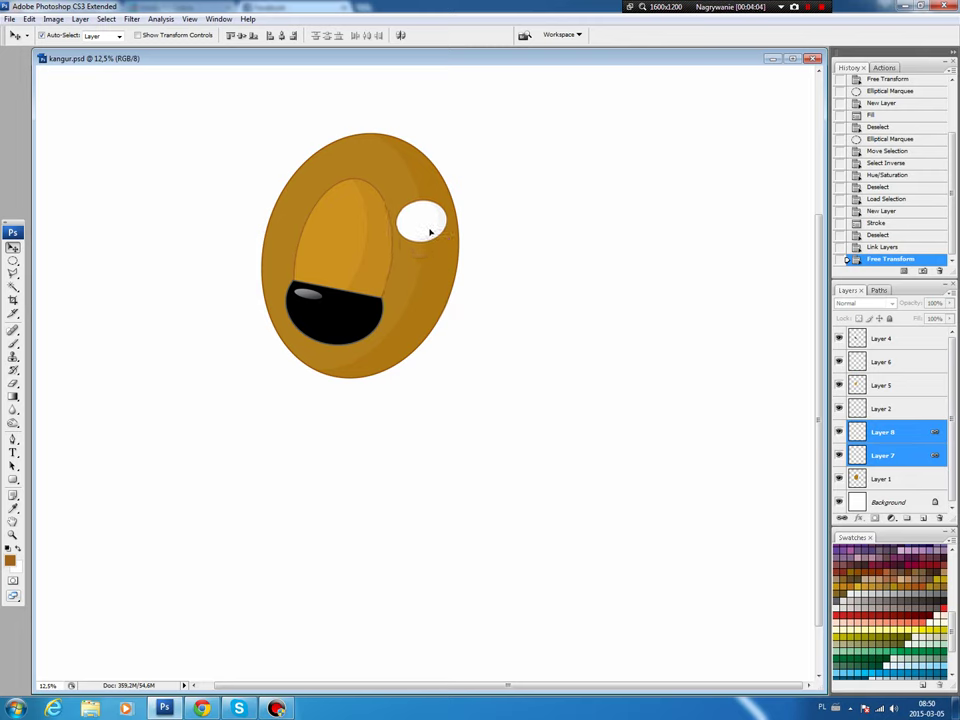
# Fill a small black pupil circle inside the white eye on a new layer.
pyautogui.press('m')
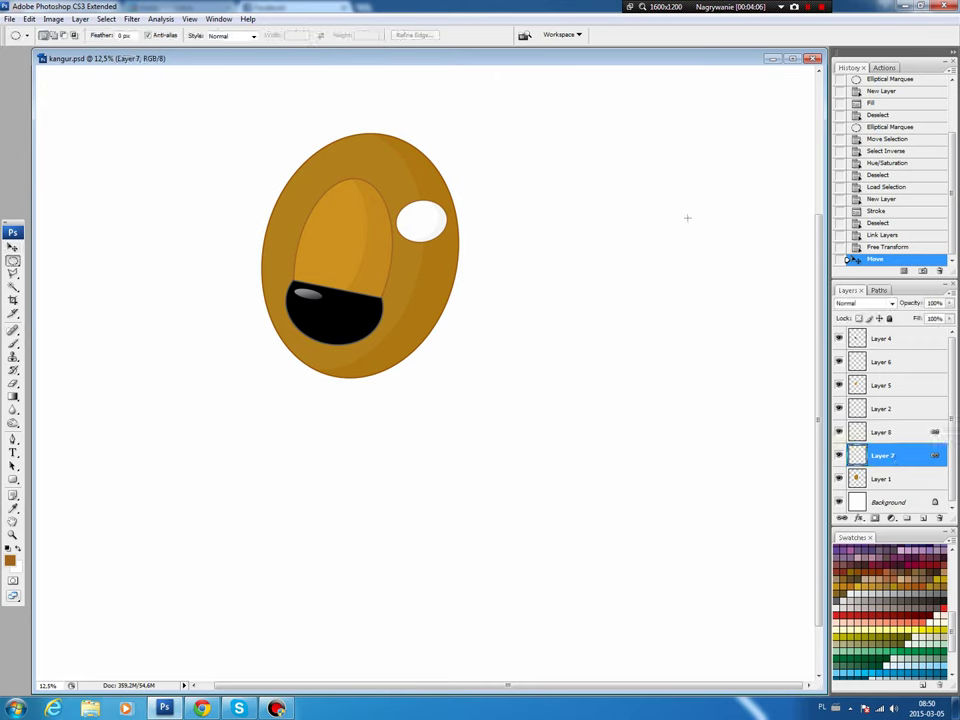
pyautogui.moveTo(411, 211); pyautogui.dragTo(434, 230)
pyautogui.click(923, 518)
pyautogui.press('d')
pyautogui.hotkey('alt', 'BackSpace')
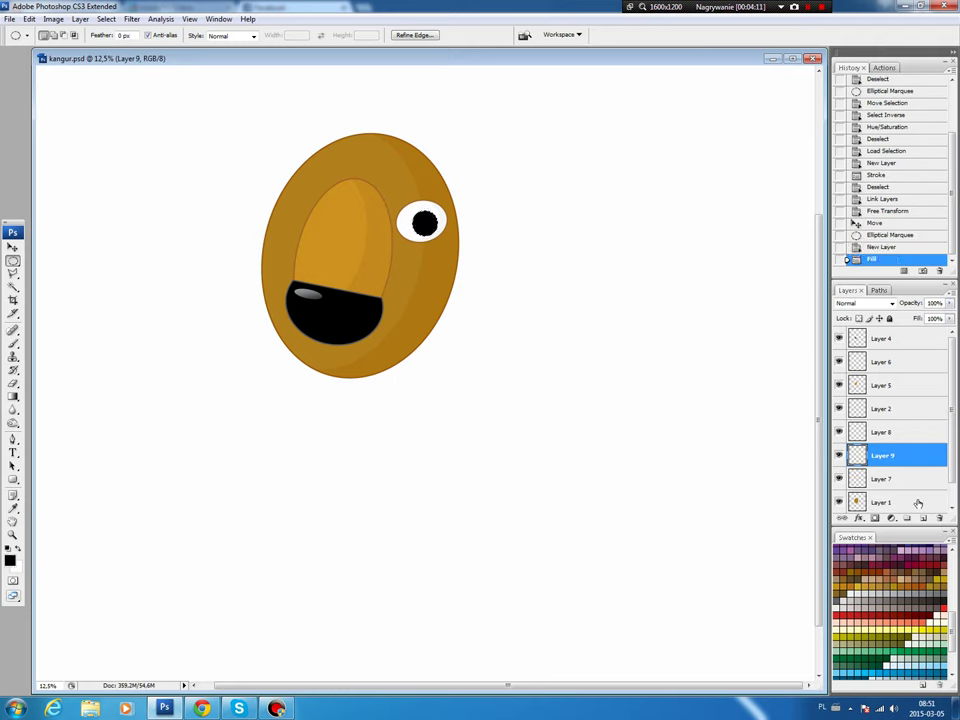
pyautogui.hotkey('ctrl', 'd')
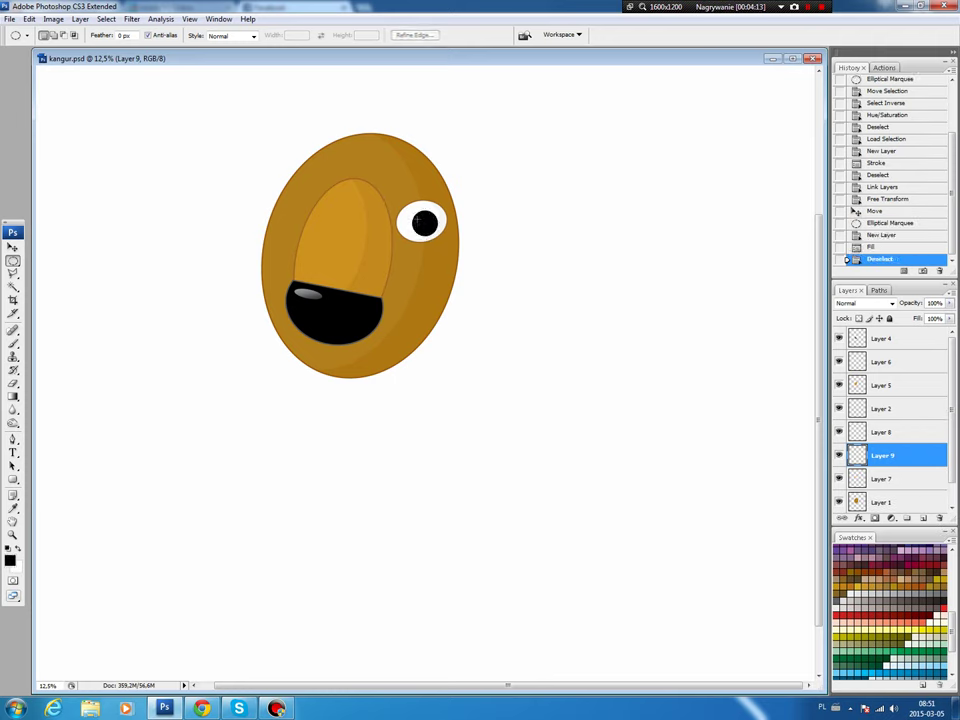
# Add a tiny white highlight to the pupil and shift it slightly down-right.
pyautogui.moveTo(416, 215); pyautogui.dragTo(423, 222)
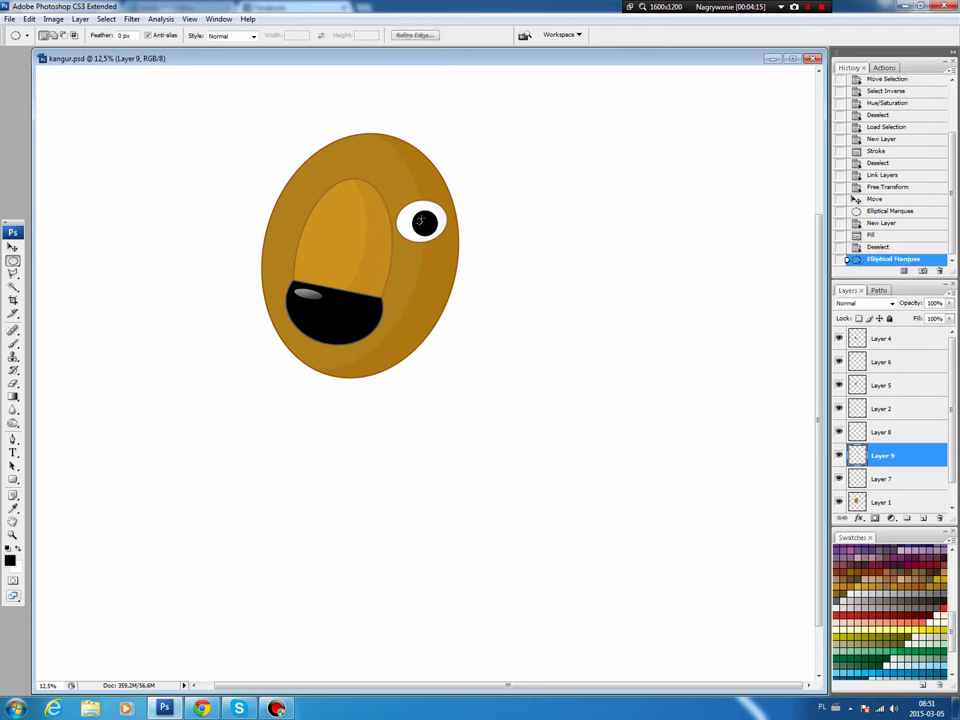
pyautogui.hotkey('ctrl', 'BackSpace')
pyautogui.hotkey('ctrl', 'd')
pyautogui.press('v')
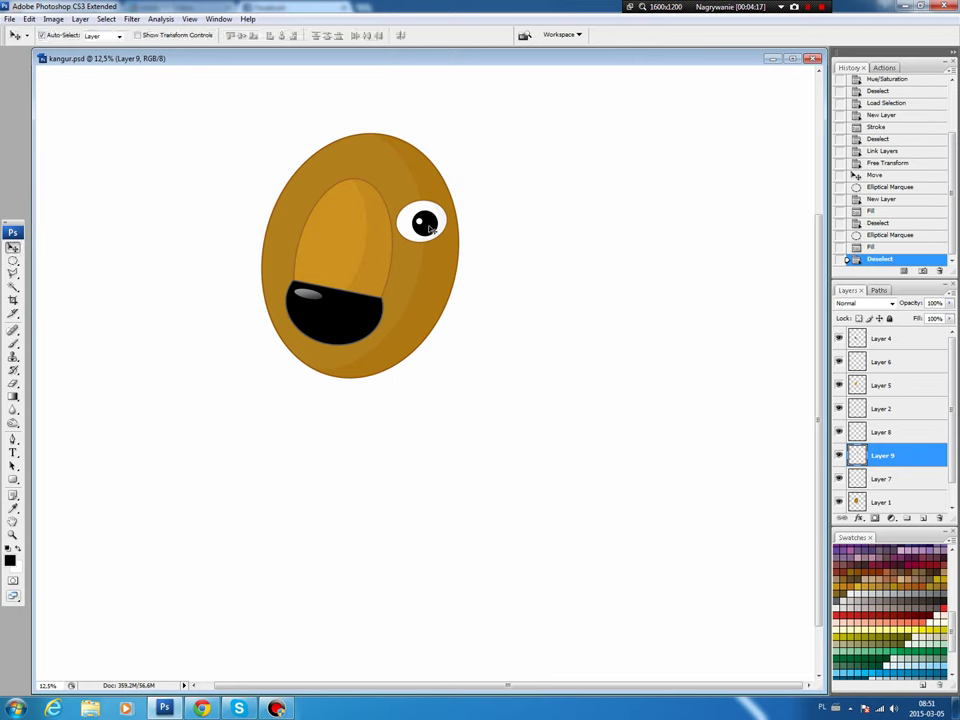
pyautogui.moveTo(428, 224); pyautogui.dragTo(427, 229)
# Duplicate the eye layers and flip the copy horizontally.
pyautogui.press('Down')
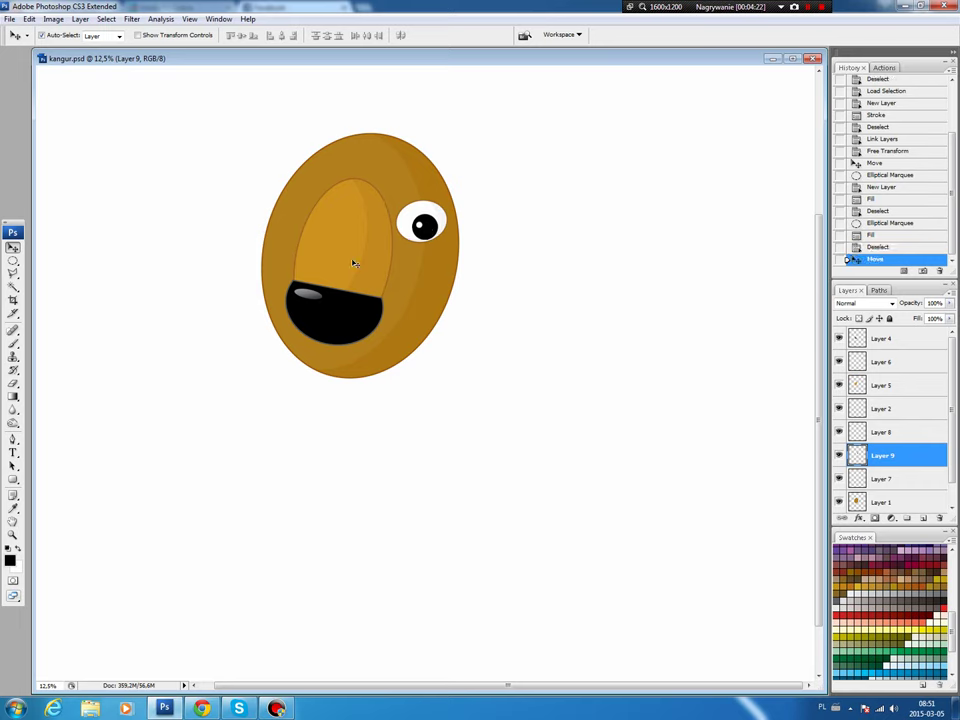
pyautogui.click(425, 214)
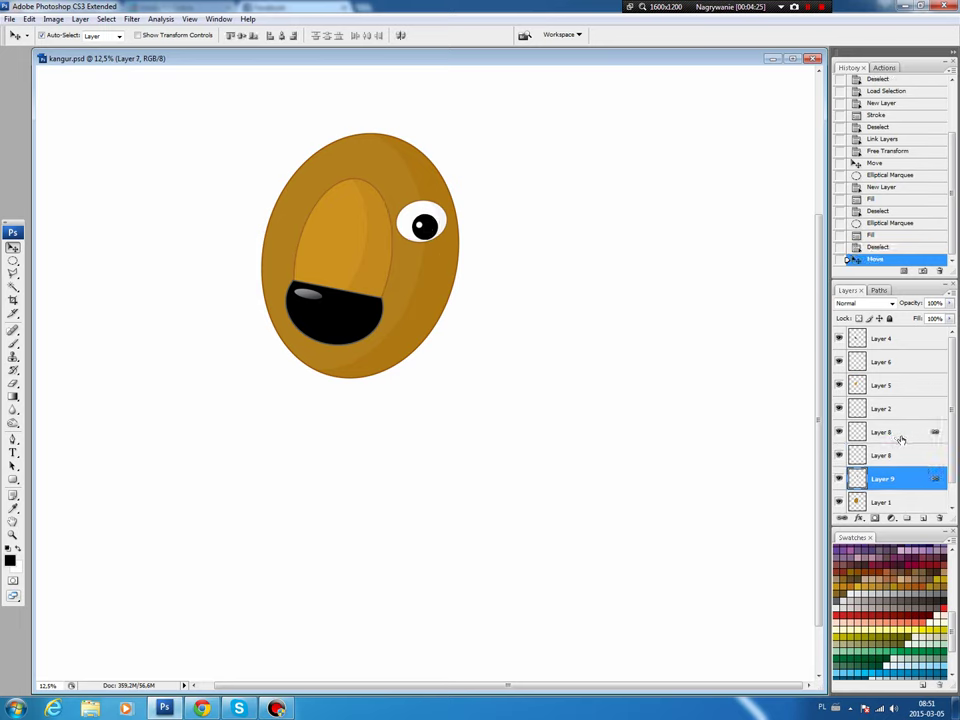
pyautogui.keyDown('ctrl'); pyautogui.click(899, 432); pyautogui.keyUp('ctrl')
pyautogui.keyDown('shift'); pyautogui.click(895, 502); pyautogui.keyUp('shift')
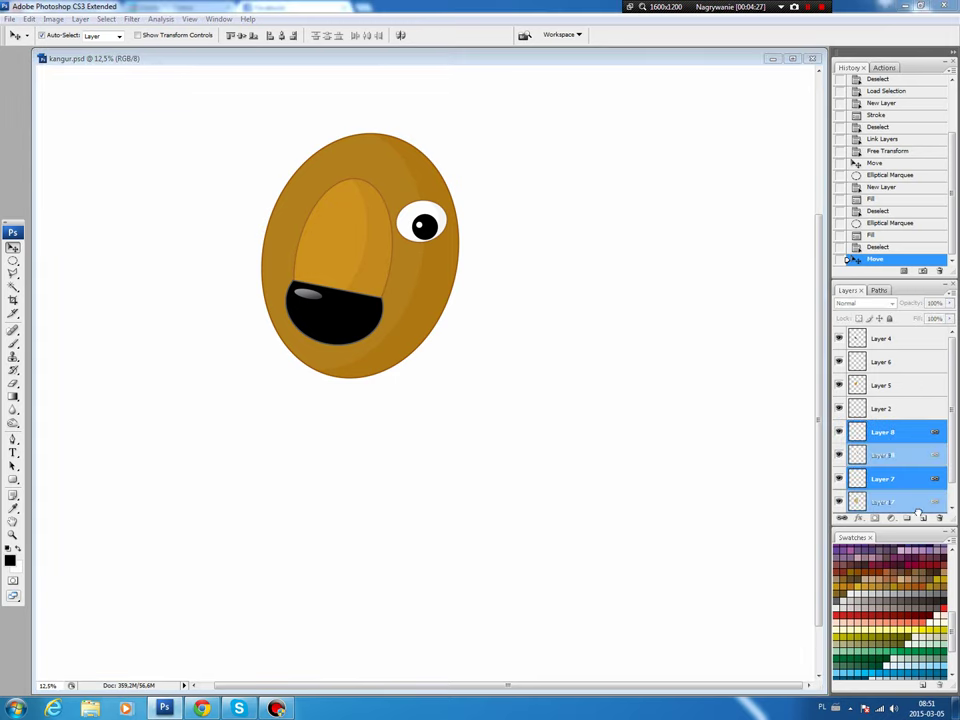
pyautogui.hotkey('ctrl', 'j')
pyautogui.click(29, 19)
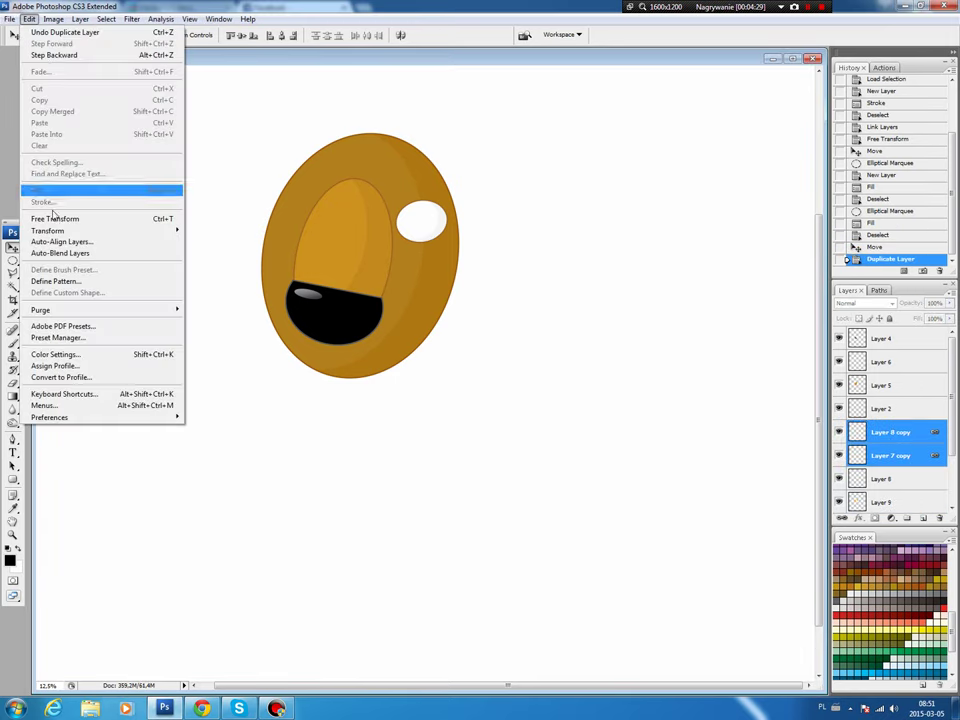
pyautogui.moveTo(47, 230)
pyautogui.click(225, 360)
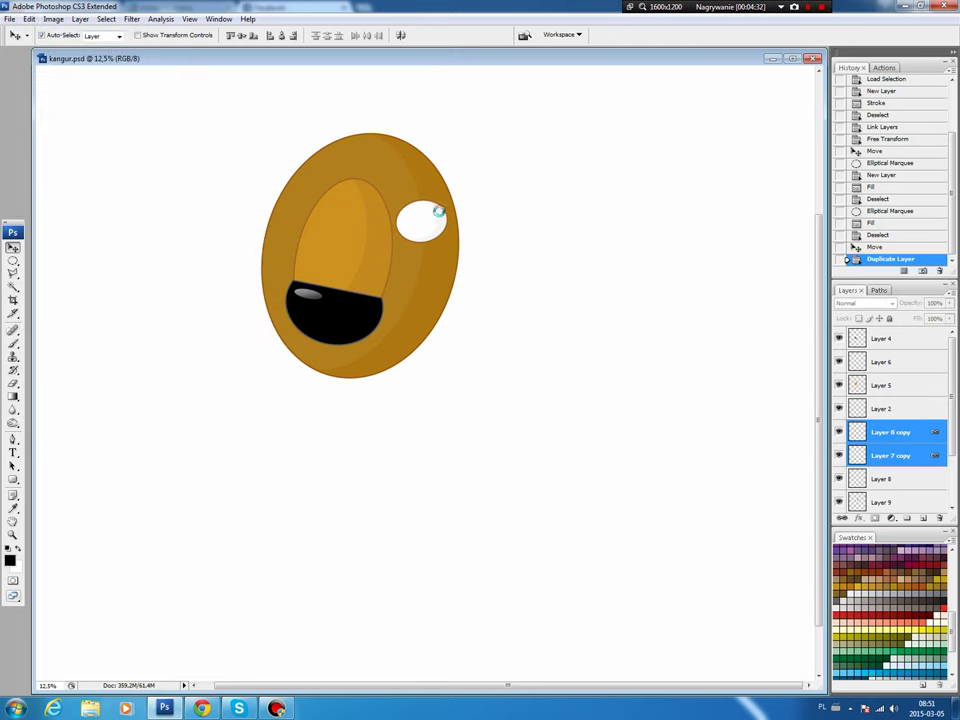
# Place the eye copy at the face's upper left, rotated about 24°, behind the nose.
pyautogui.moveTo(428, 230); pyautogui.dragTo(311, 210)
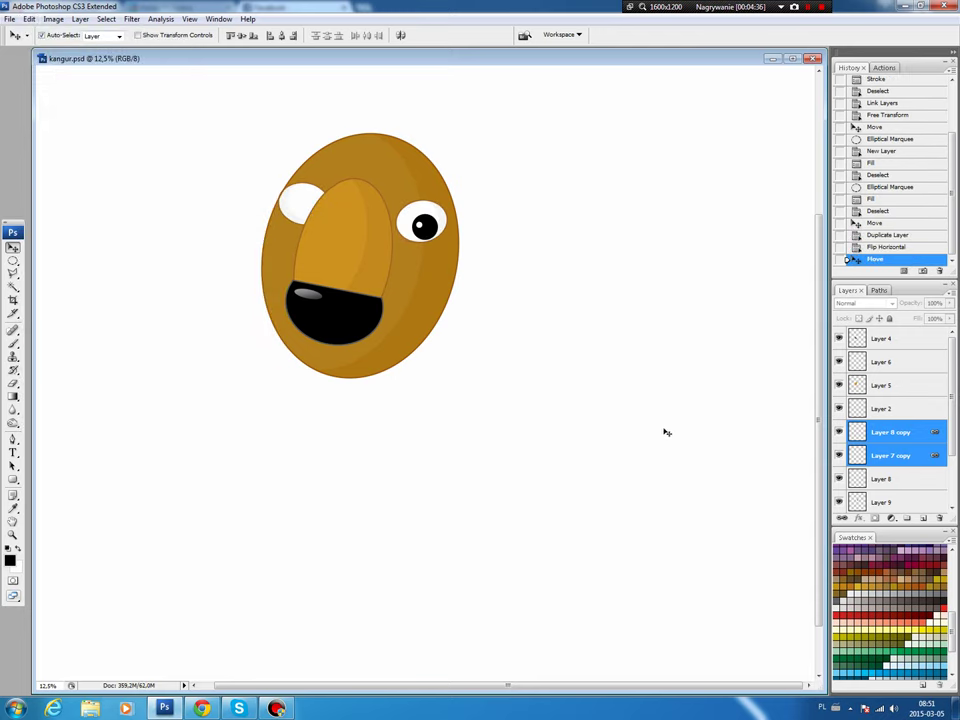
pyautogui.hotkey('ctrl', 't')
pyautogui.moveTo(285, 178); pyautogui.dragTo(288, 172)
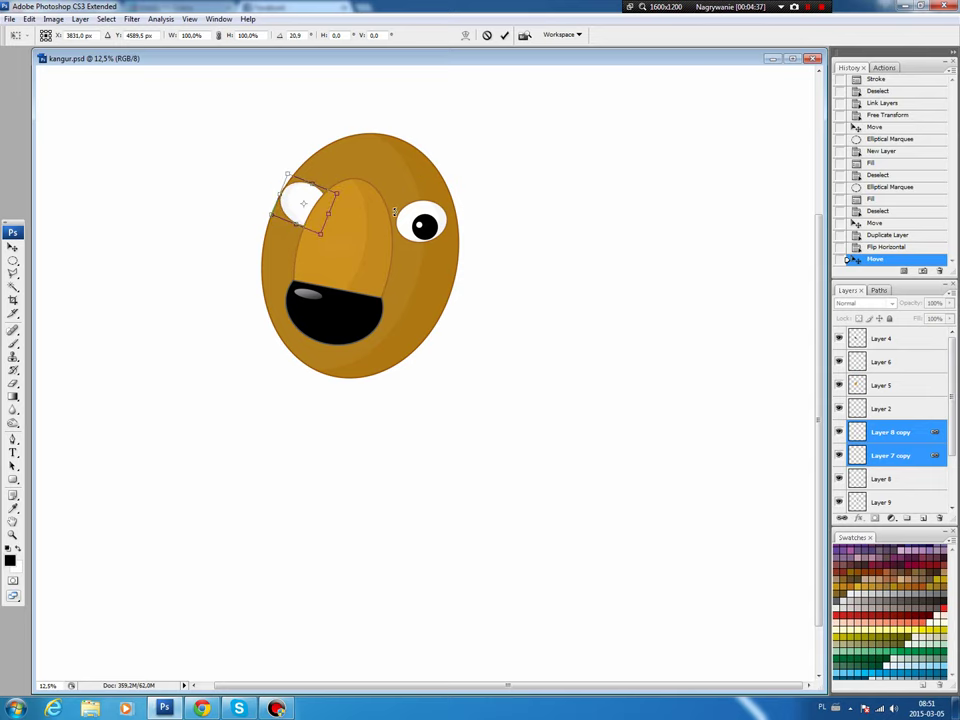
pyautogui.press('Return')
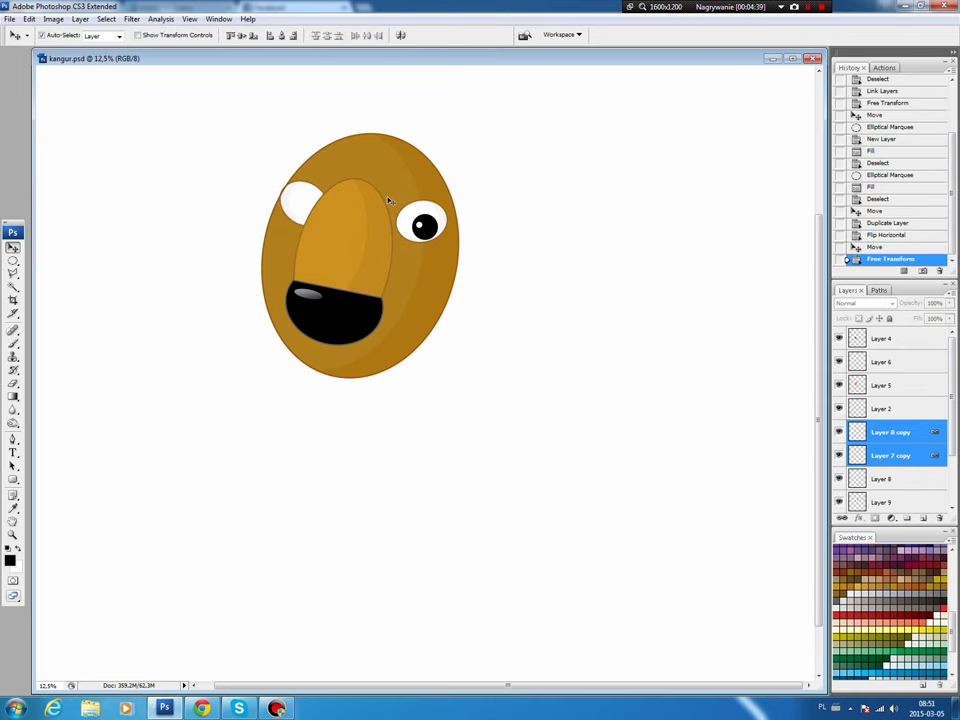
pyautogui.moveTo(893, 430); pyautogui.dragTo(884, 400)
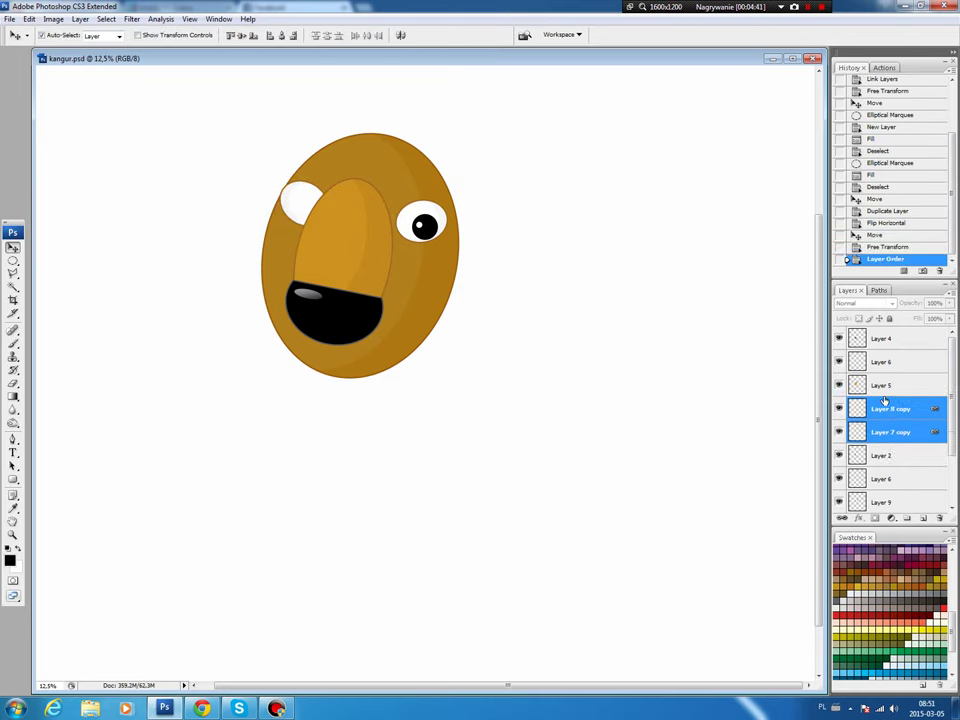
pyautogui.moveTo(307, 204); pyautogui.dragTo(303, 200)
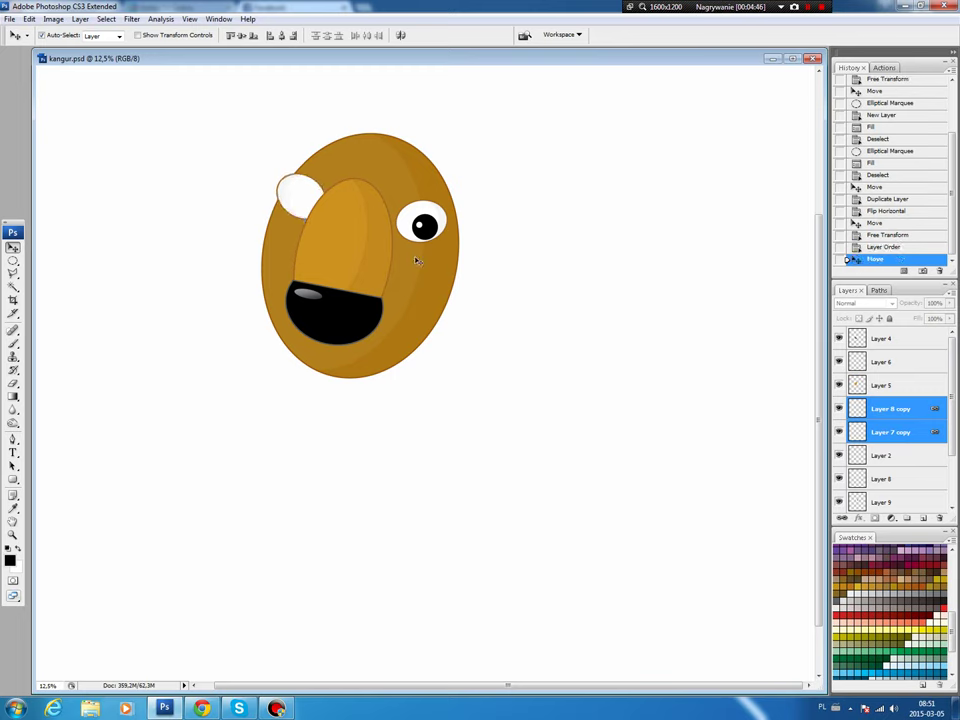
# Duplicate pupil Layer 9 into the left eye and fine-tune the right pupil's position.
pyautogui.click(890, 501)
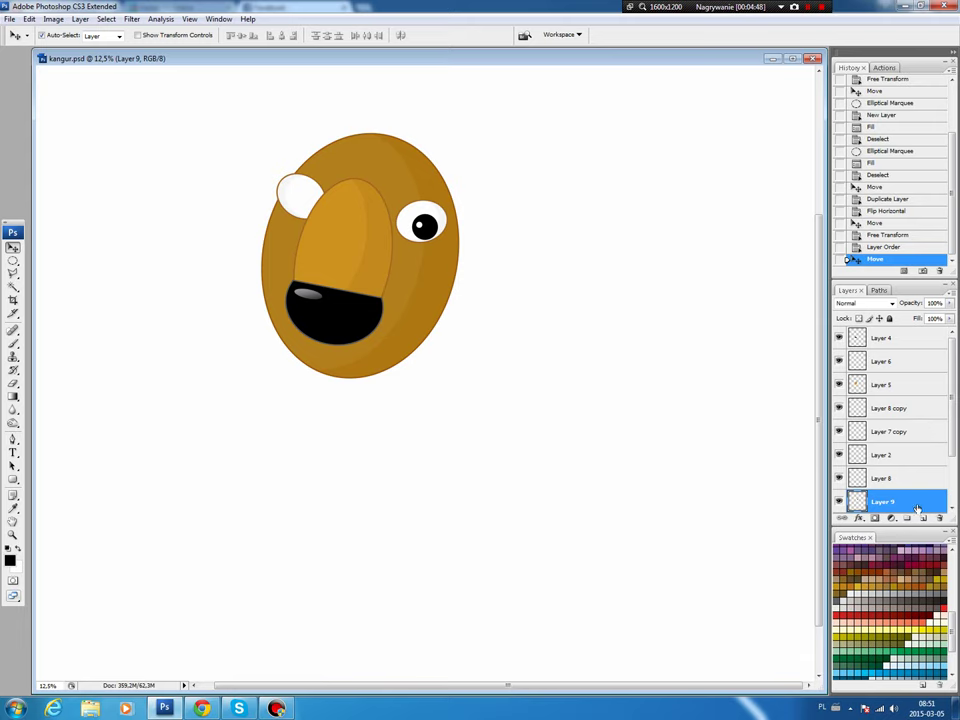
pyautogui.moveTo(890, 501); pyautogui.dragTo(922, 518)
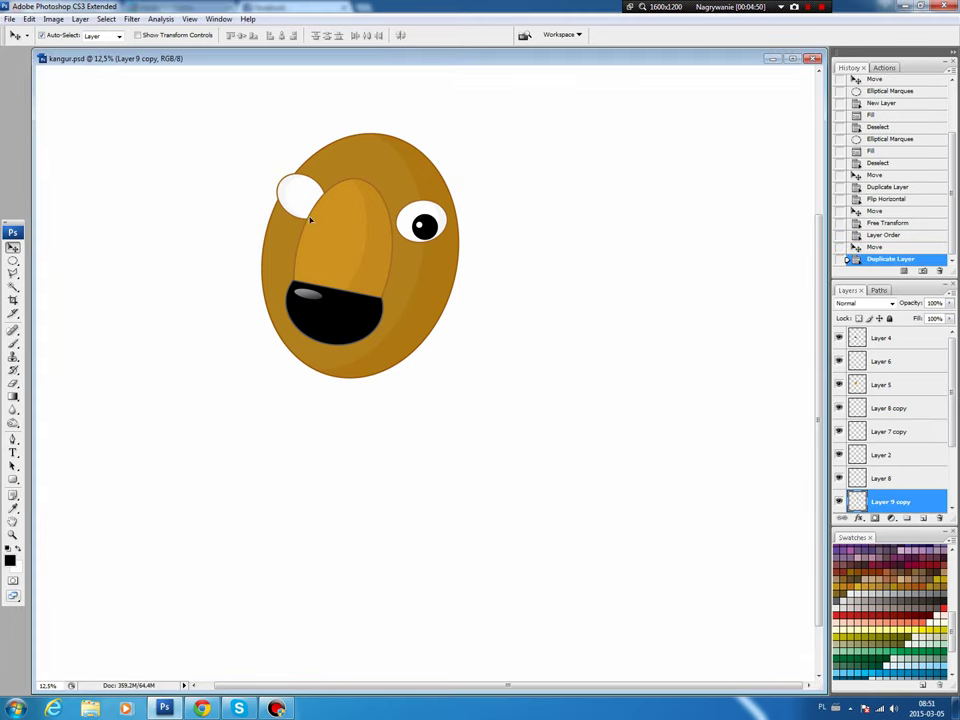
pyautogui.moveTo(890, 501); pyautogui.dragTo(899, 430)
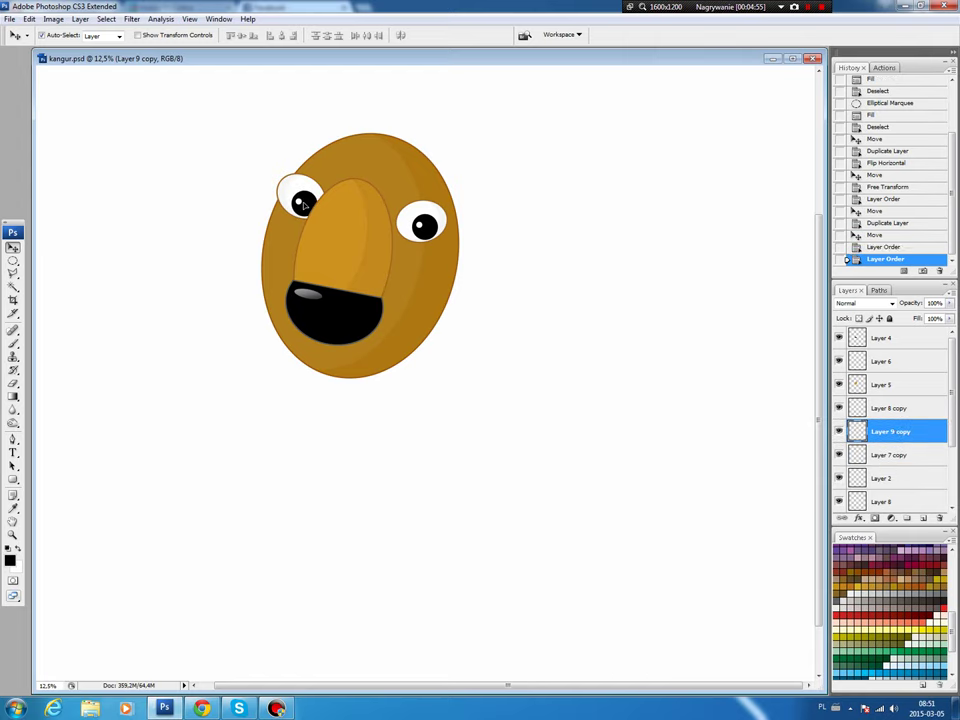
pyautogui.moveTo(300, 205); pyautogui.dragTo(300, 202)
pyautogui.click(428, 229)
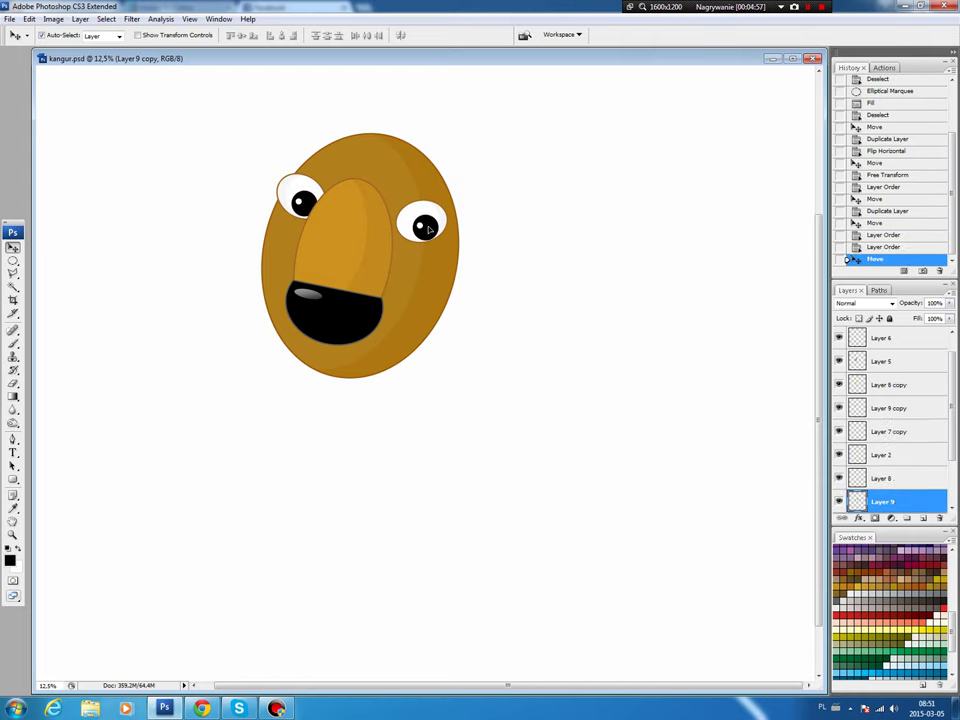
pyautogui.moveTo(428, 229); pyautogui.dragTo(430, 218)
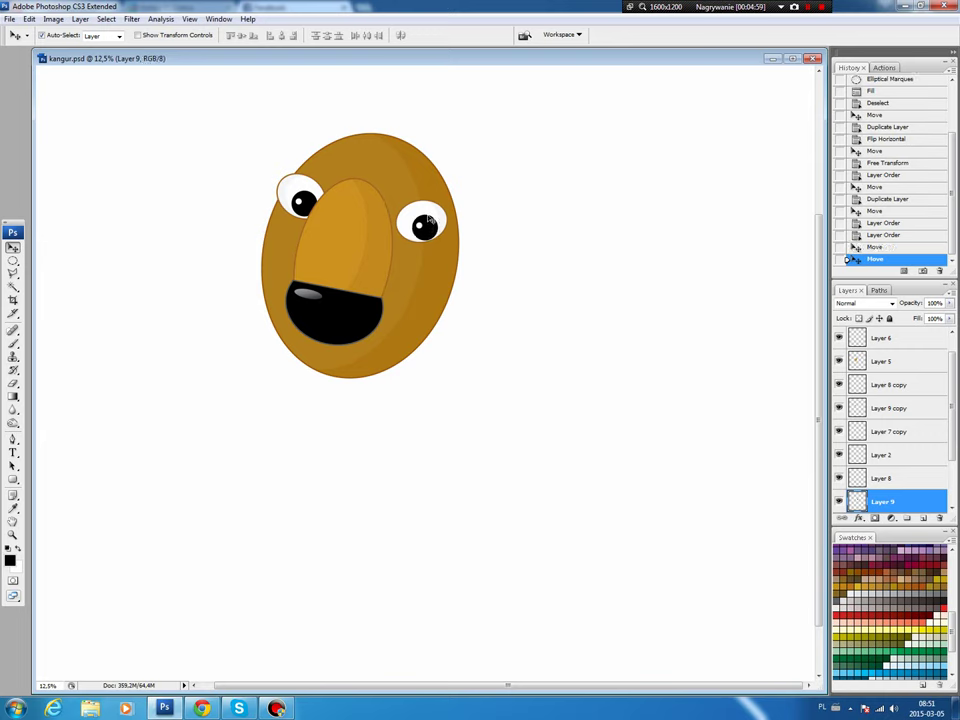
pyautogui.click(415, 195)
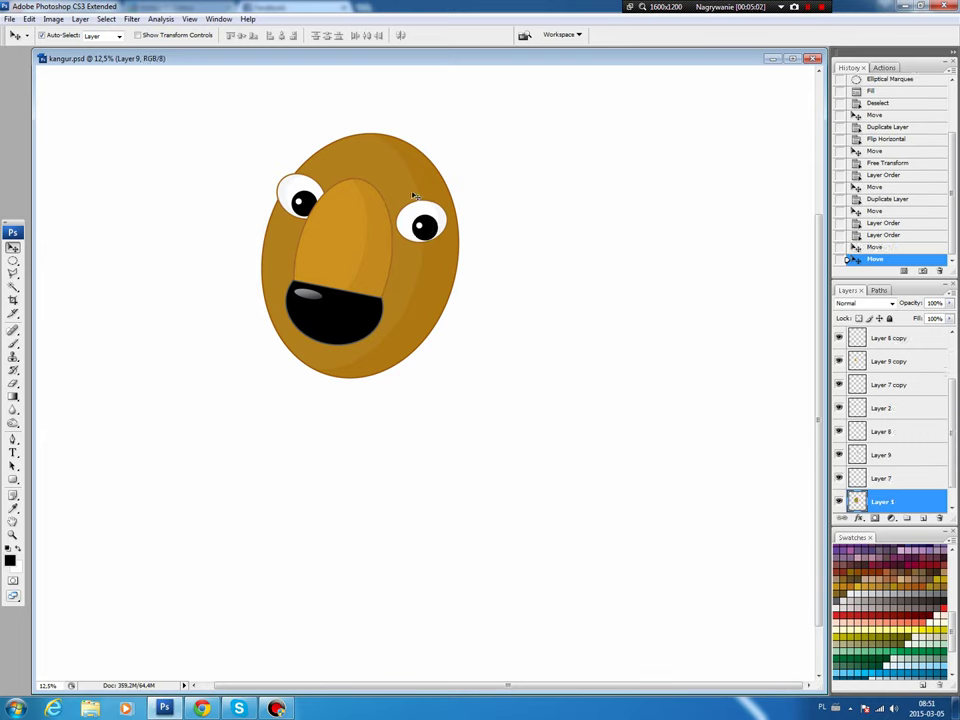
# Stroke a brown circle around the right eye on new Layer 10.
pyautogui.click(909, 407)
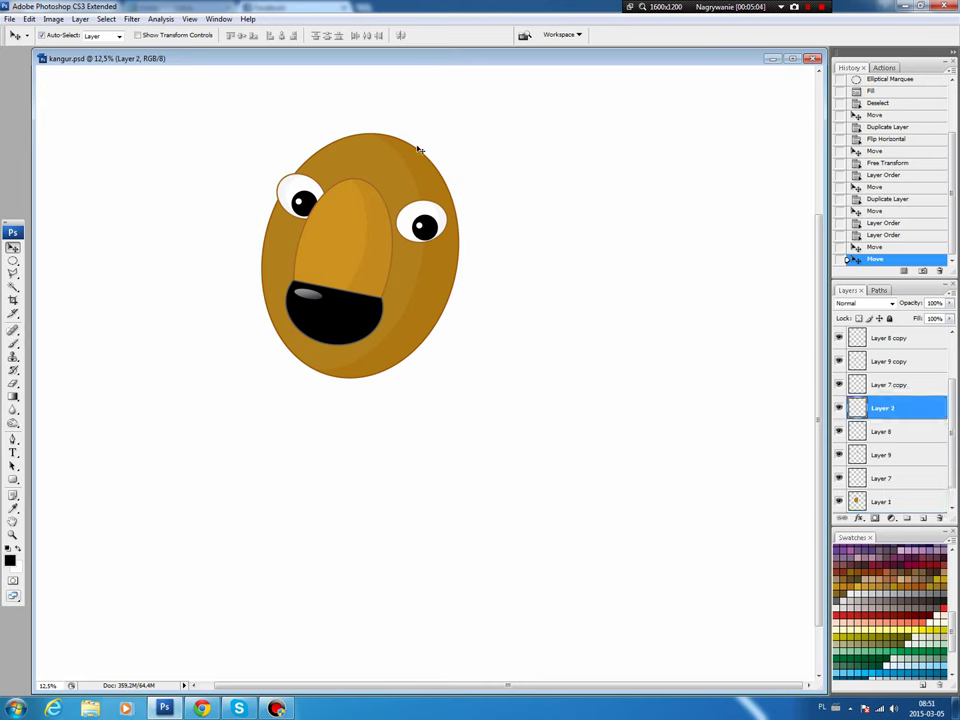
pyautogui.press('m')
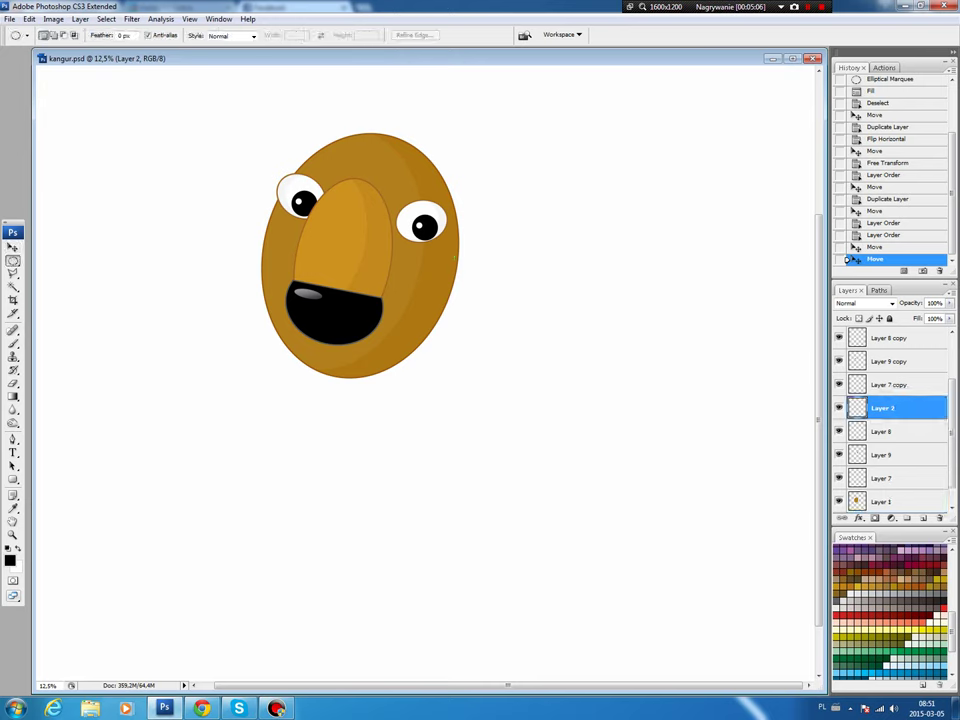
pyautogui.moveTo(456, 258); pyautogui.dragTo(382, 180)
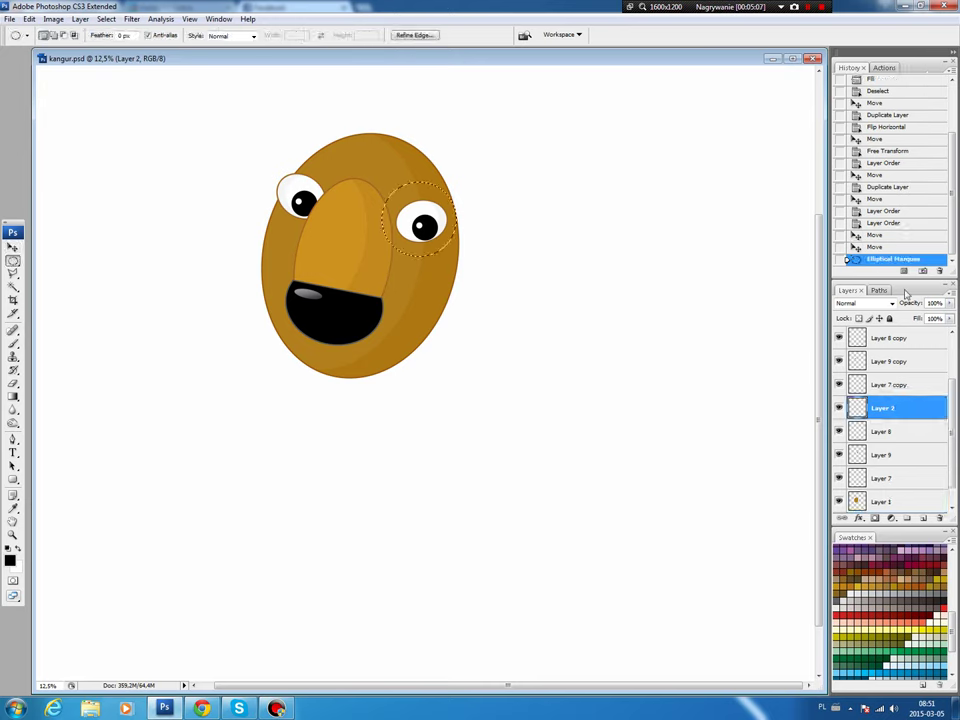
pyautogui.click(924, 518)
pyautogui.press('b')
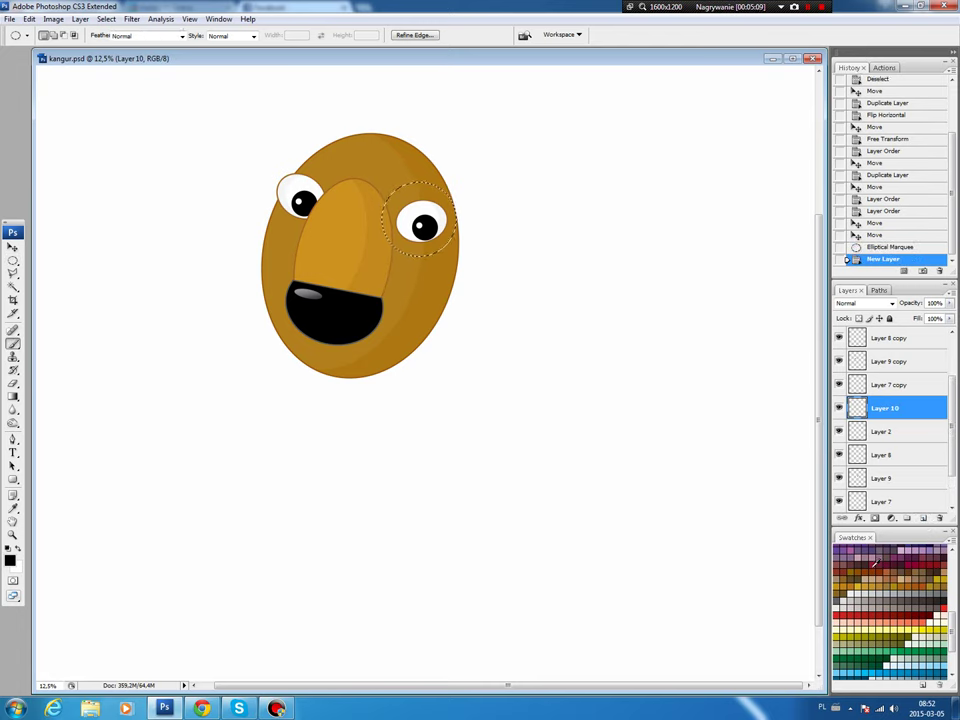
pyautogui.click(29, 19)
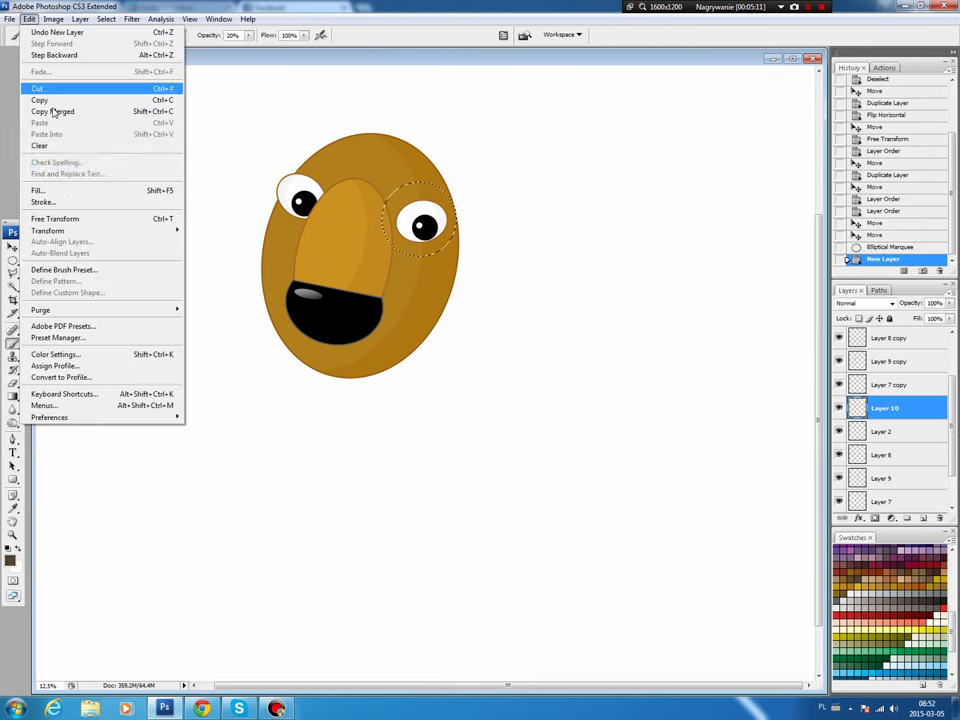
pyautogui.click(58, 203)
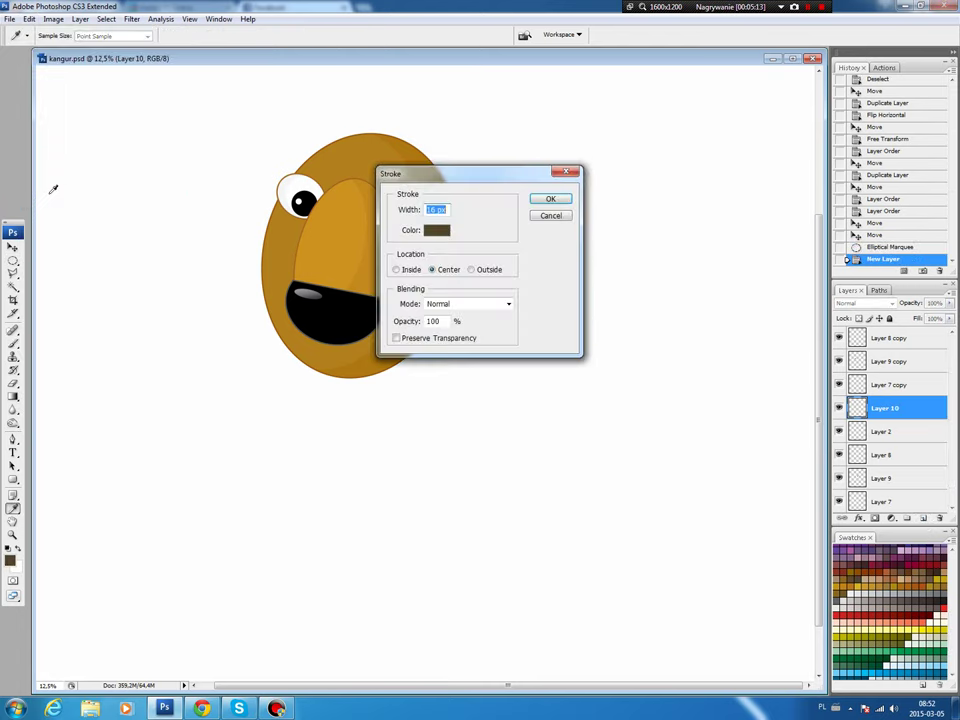
pyautogui.press('Return')
pyautogui.hotkey('ctrl', 'd')
# Erase the lower part of the ring, leaving an eyelid arc above the eye.
pyautogui.press('m')
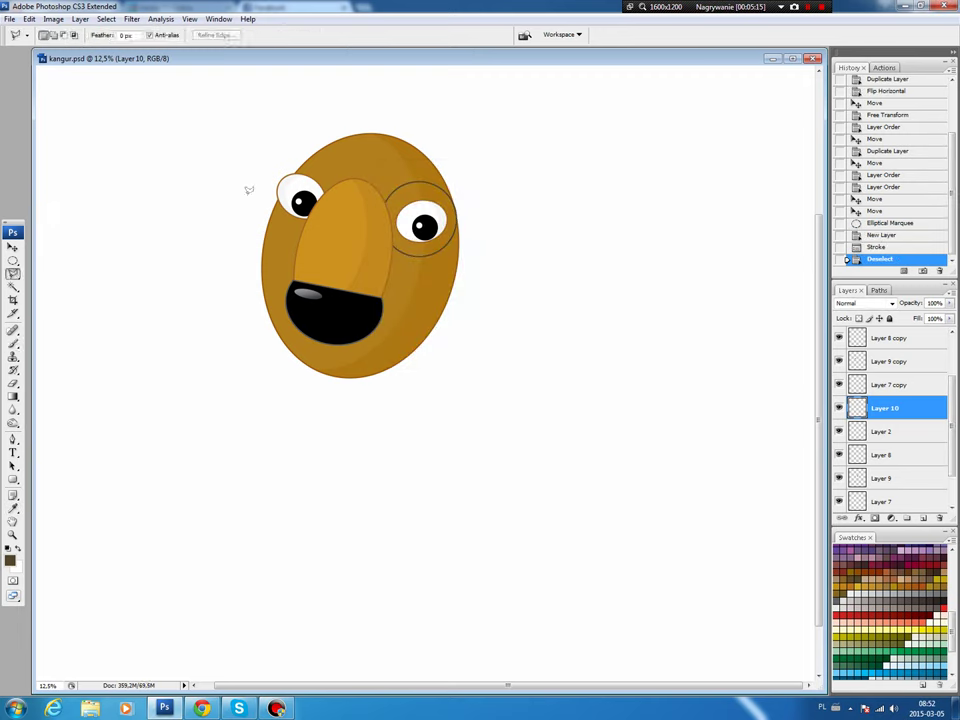
pyautogui.click(457, 196)
pyautogui.click(387, 193)
pyautogui.click(337, 258)
pyautogui.click(420, 292)
pyautogui.click(460, 248)
pyautogui.click(487, 218)
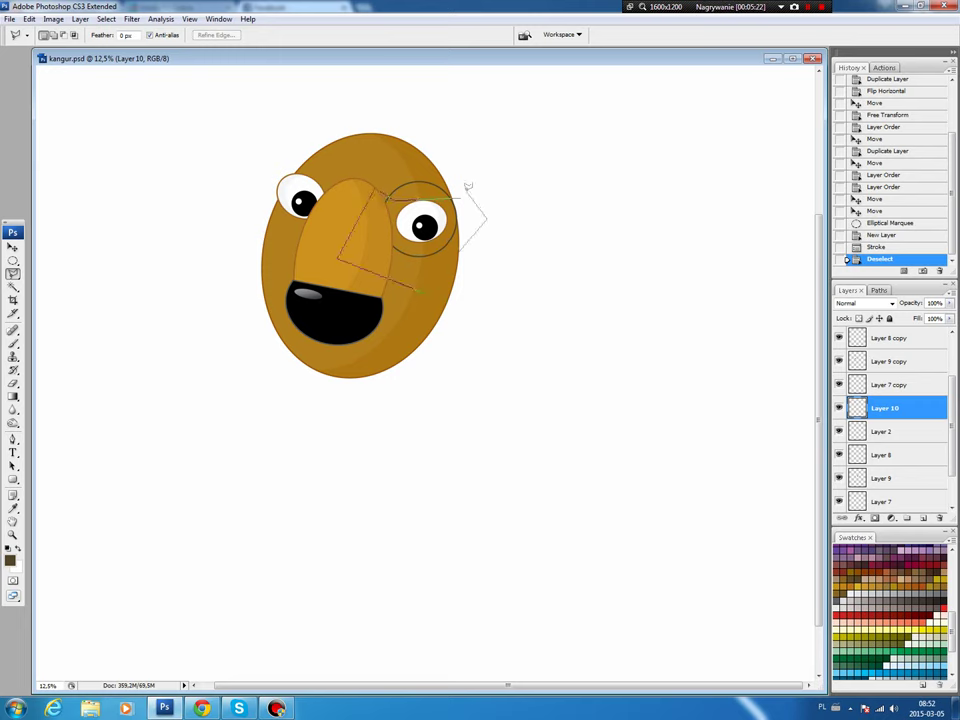
pyautogui.click(457, 195)
pyautogui.press('Delete')
pyautogui.hotkey('ctrl', 'd')
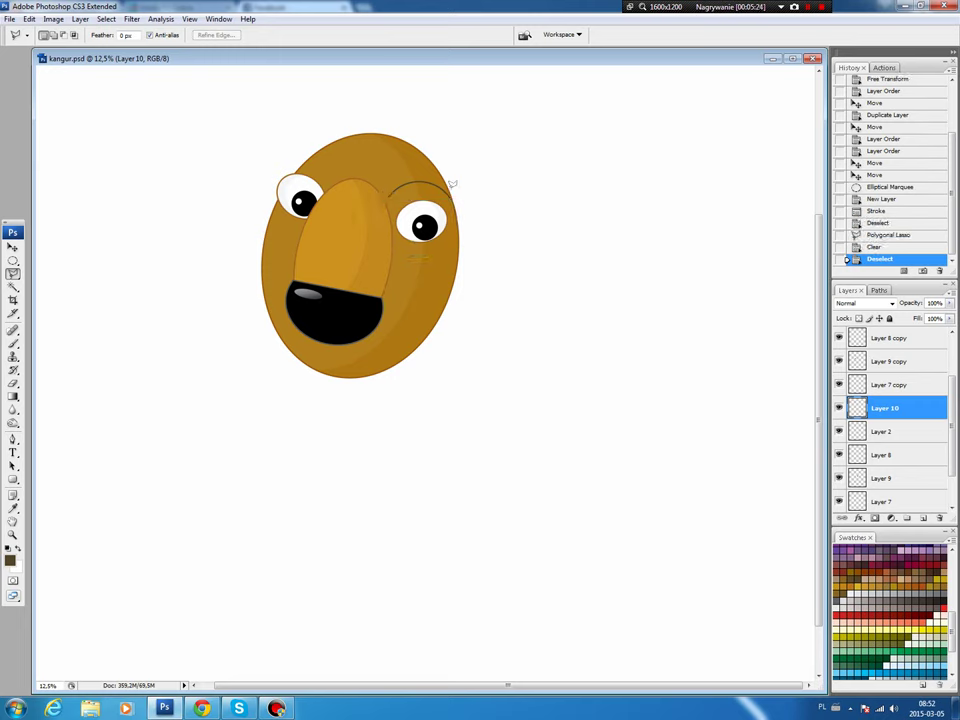
# Rotate the right eyebrow slightly and nudge it up and right.
pyautogui.press('v')
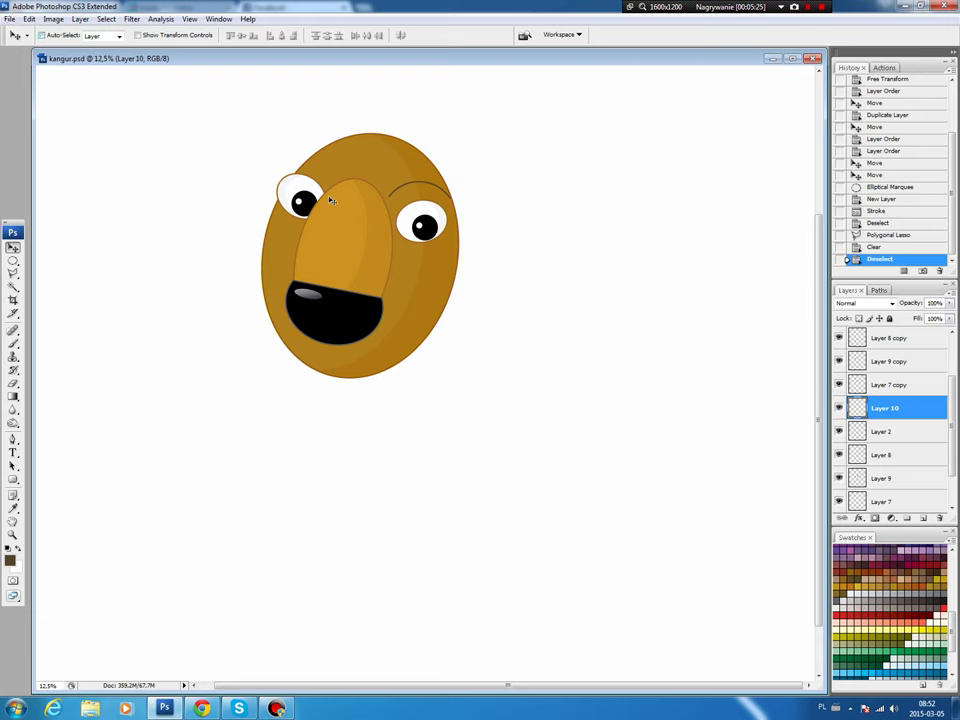
pyautogui.hotkey('ctrl', 't')
pyautogui.moveTo(461, 234); pyautogui.dragTo(476, 223)
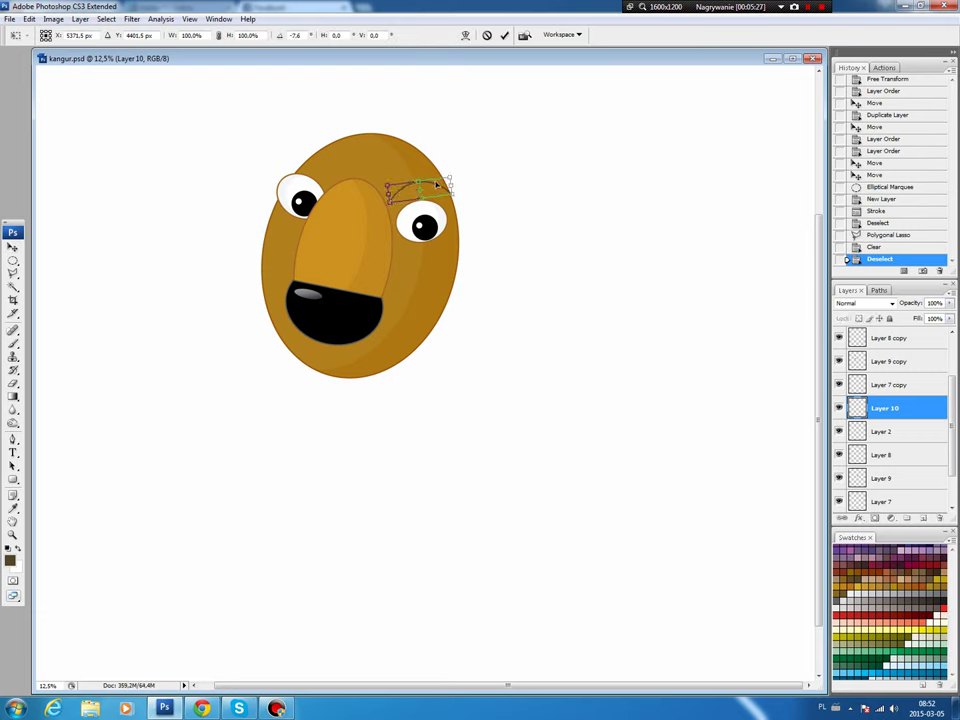
pyautogui.moveTo(437, 188); pyautogui.dragTo(439, 184)
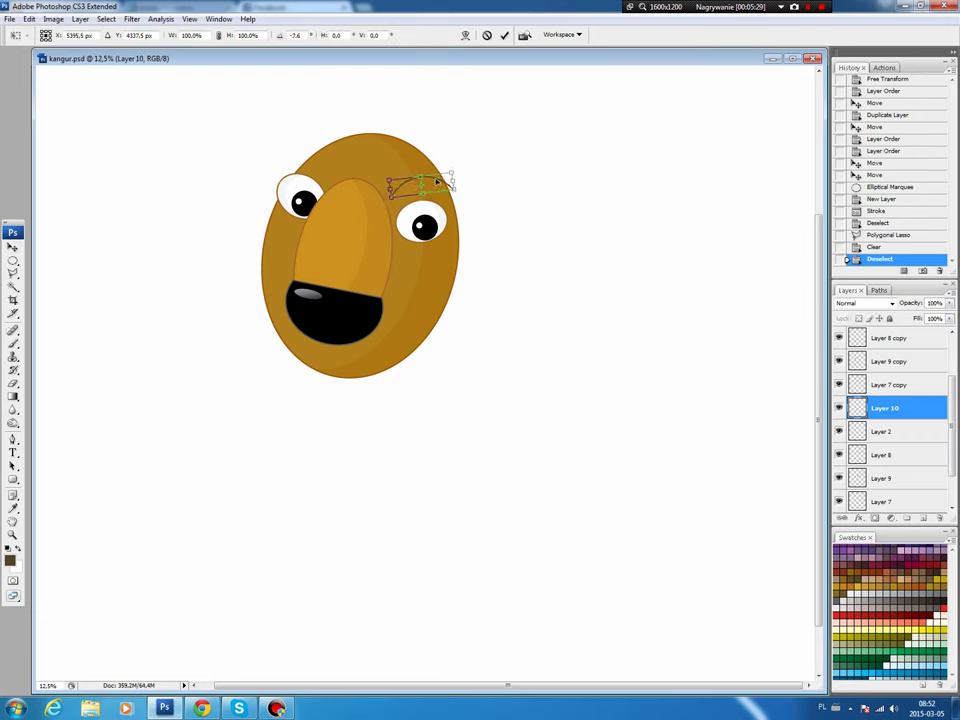
pyautogui.press('Return')
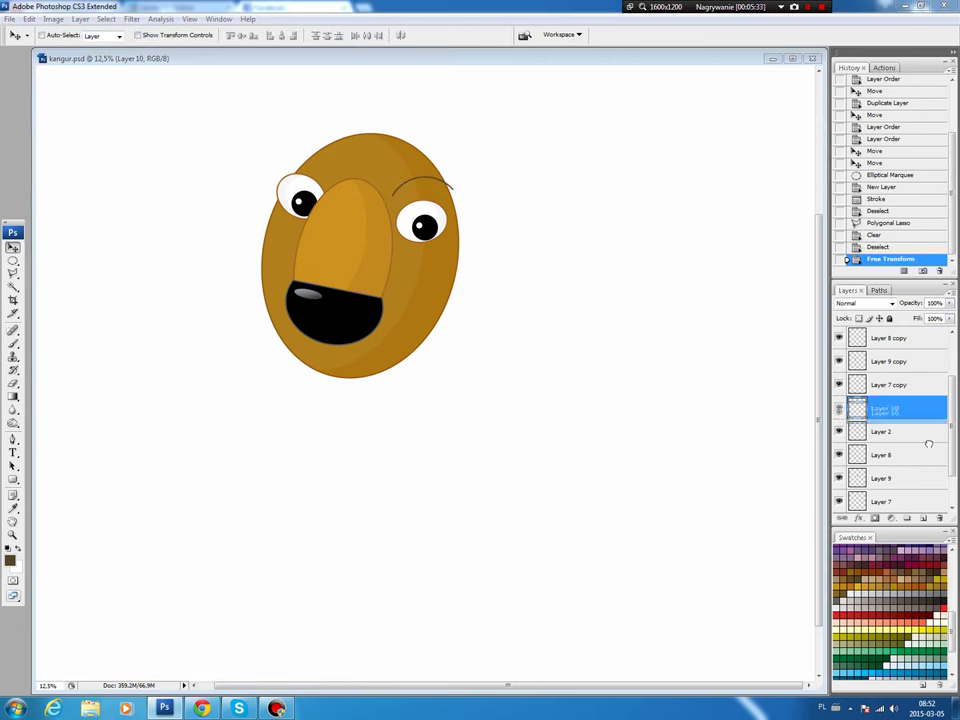
# Duplicate the eyebrow layer and position the copy above the left eye.
pyautogui.moveTo(905, 408); pyautogui.dragTo(923, 518)
pyautogui.moveTo(447, 226); pyautogui.dragTo(352, 196)
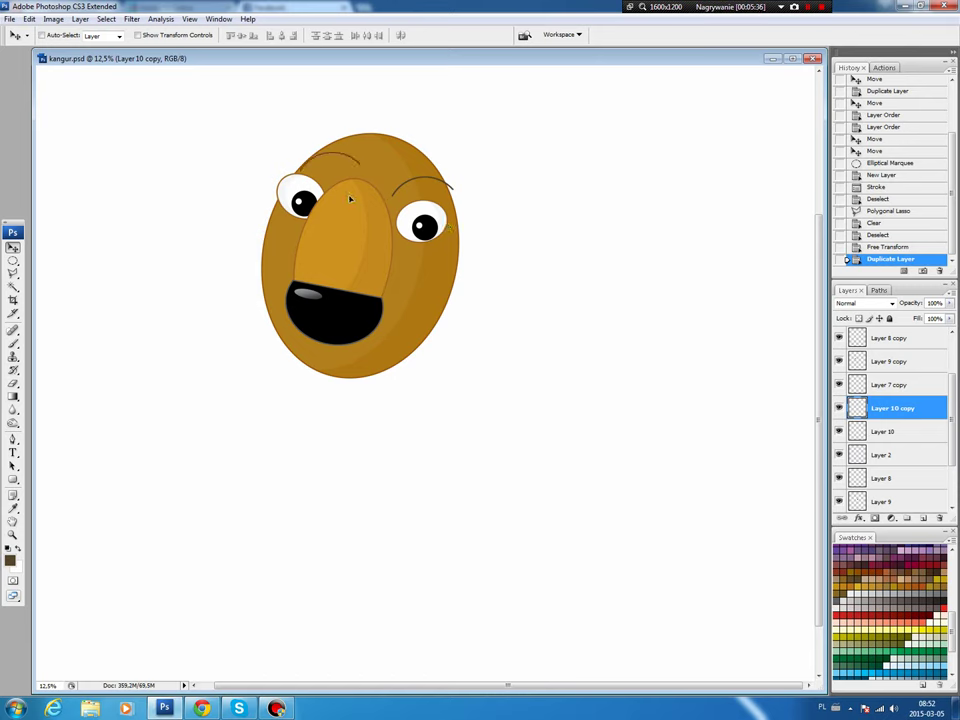
pyautogui.hotkey('ctrl', 't')
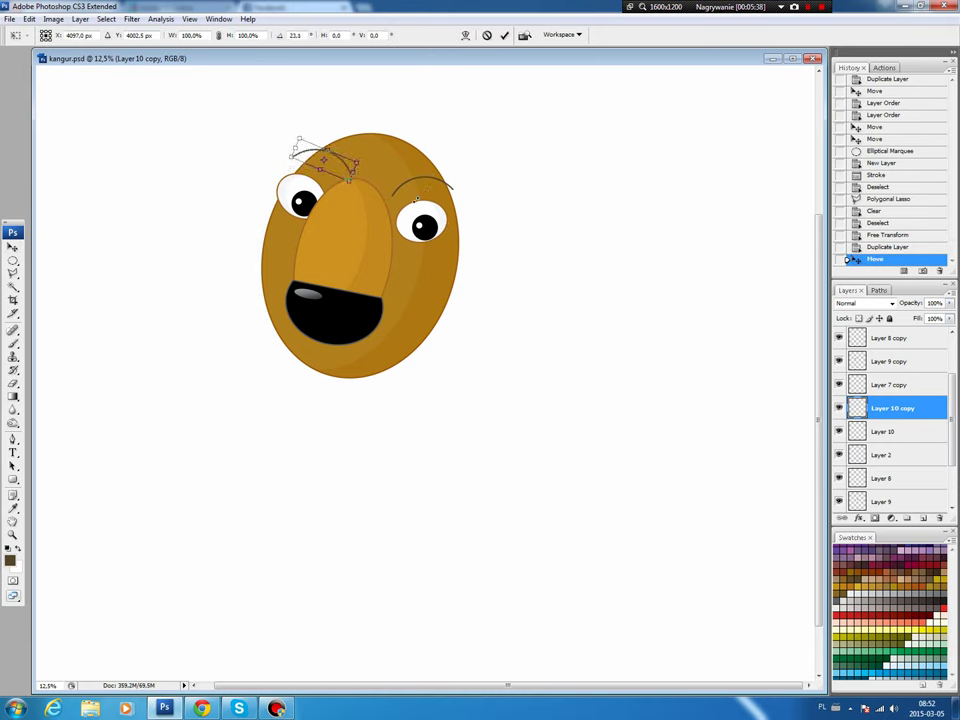
pyautogui.press('Return')
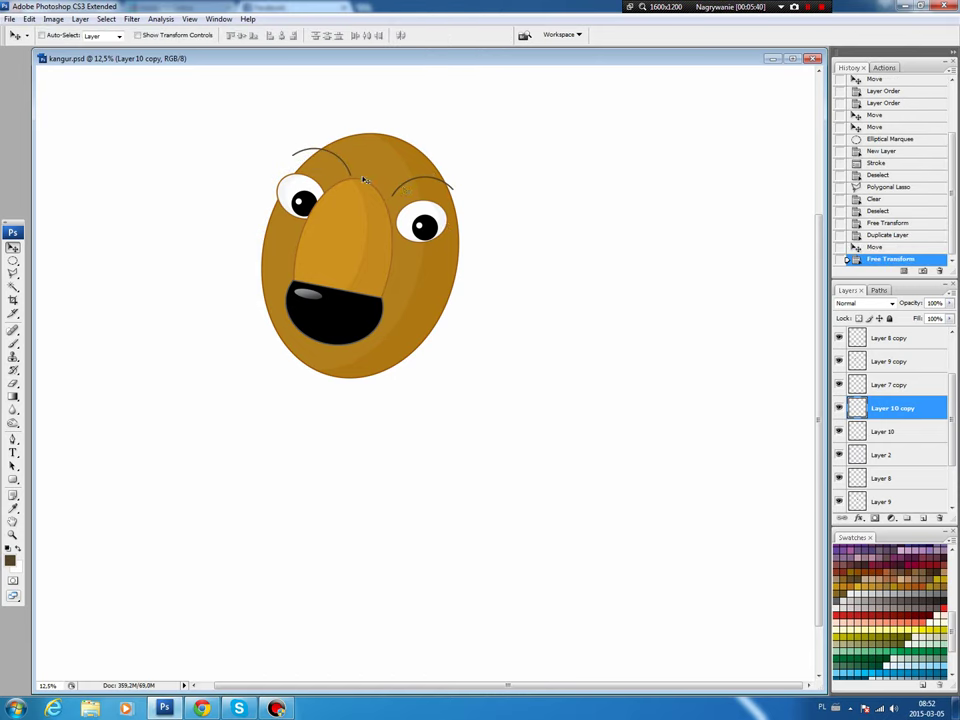
pyautogui.moveTo(364, 180); pyautogui.dragTo(343, 186)
# Trim two end pieces off the left eyebrow.
pyautogui.moveTo(343, 186); pyautogui.dragTo(343, 186)
pyautogui.press('l')
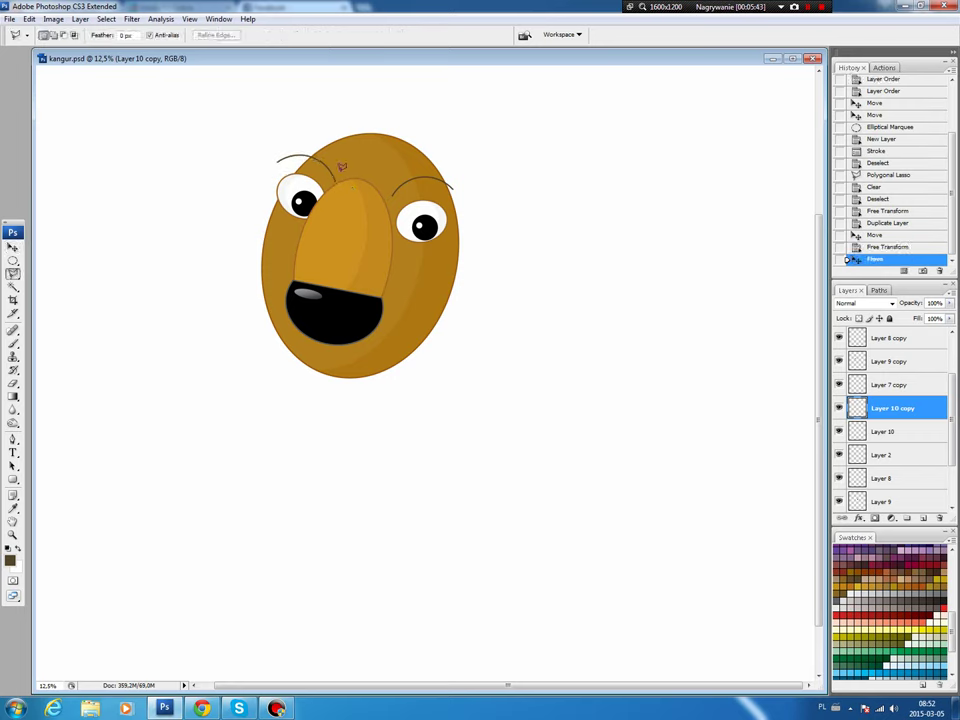
pyautogui.moveTo(292, 145)
pyautogui.mouseDown()
pyautogui.moveTo(290, 172)
pyautogui.moveTo(289, 137)
pyautogui.mouseUp()
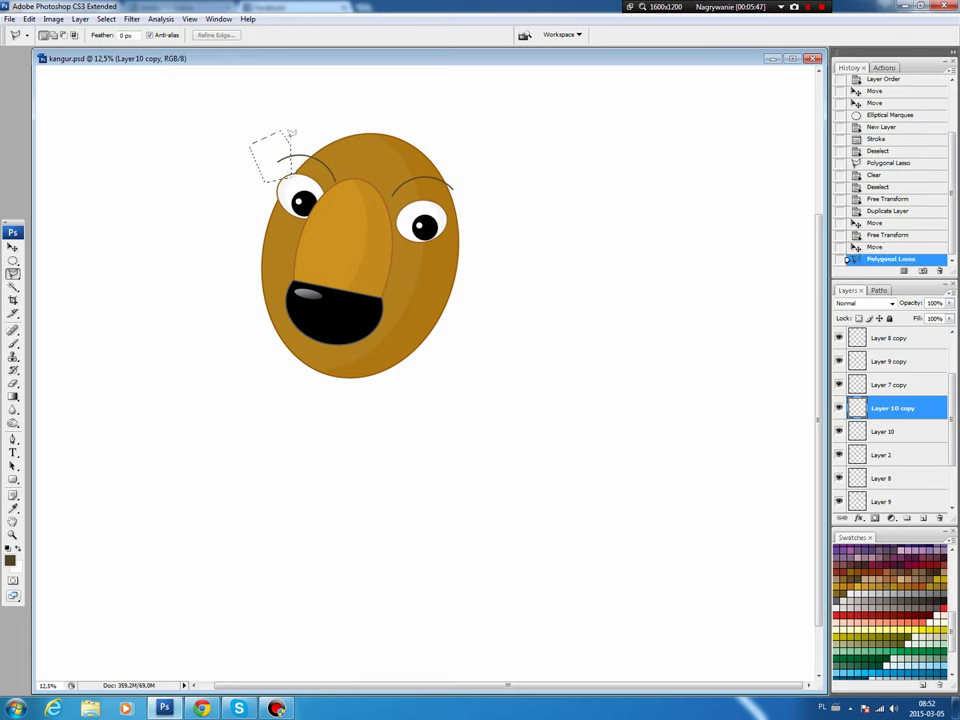
pyautogui.press('Delete')
pyautogui.hotkey('ctrl', 'd')
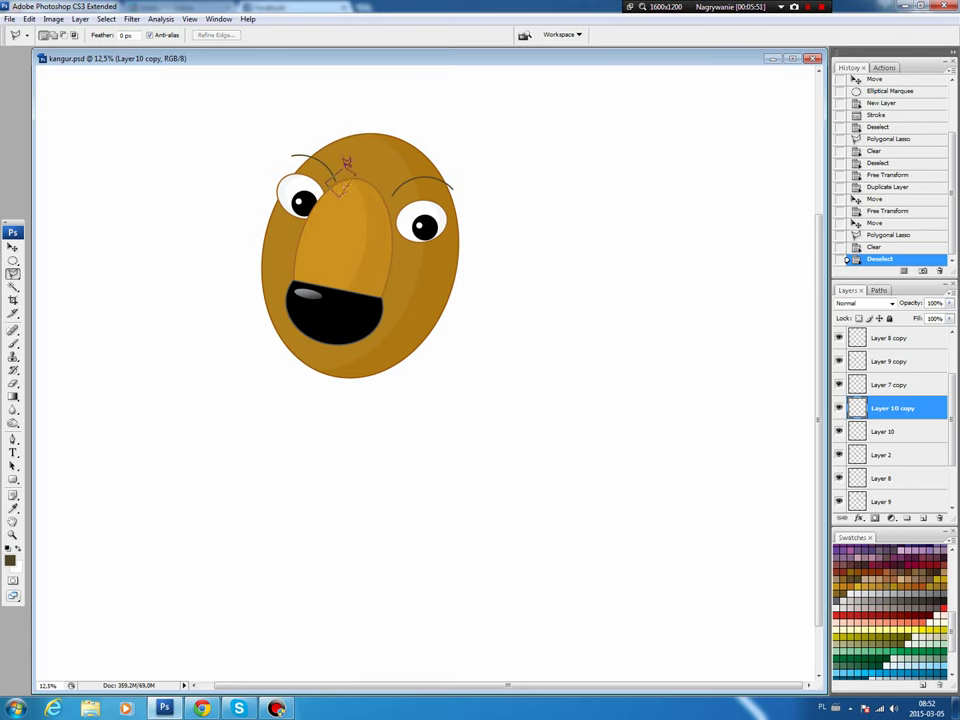
pyautogui.doubleClick(335, 155)
pyautogui.press('Delete')
pyautogui.hotkey('ctrl', 'd')
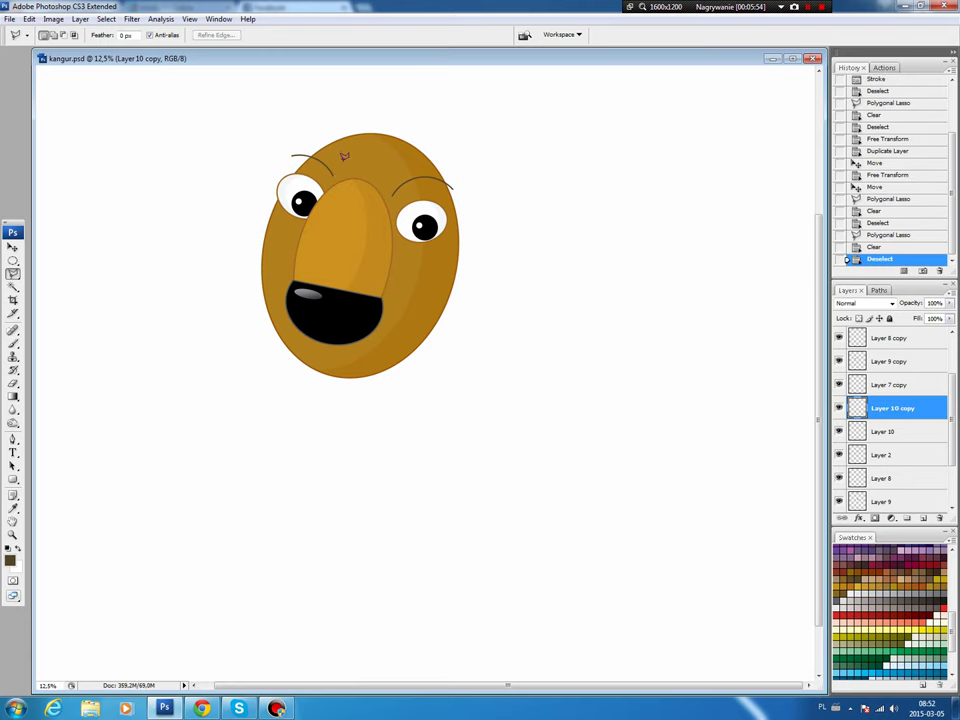
# Trim the inner end near the nose off the right eyebrow on Layer 10.
pyautogui.press('v')
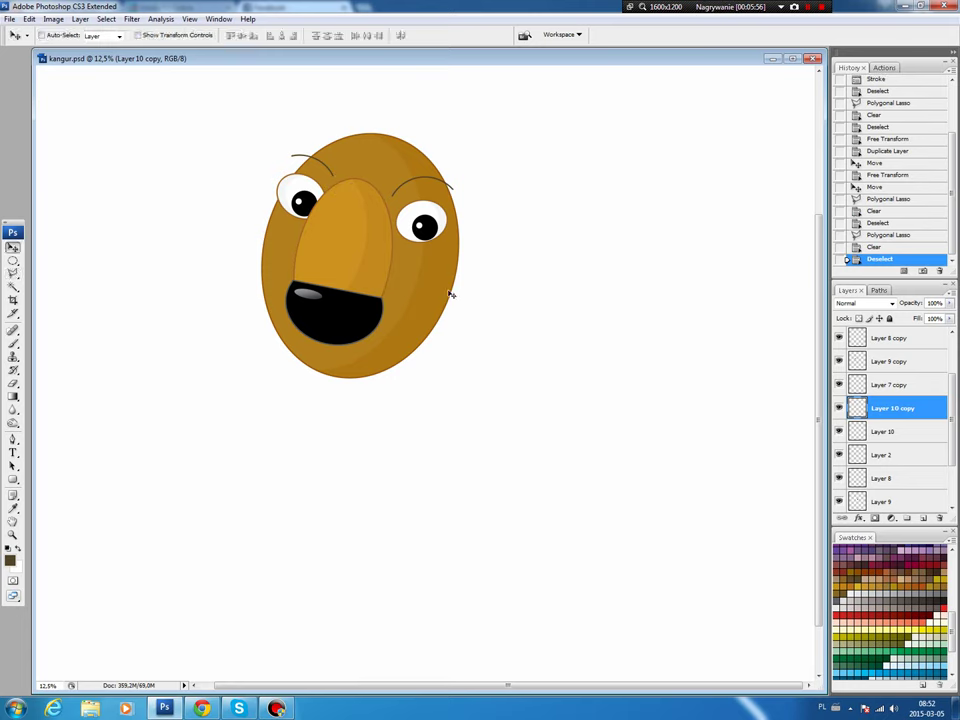
pyautogui.click(925, 430)
pyautogui.press('l')
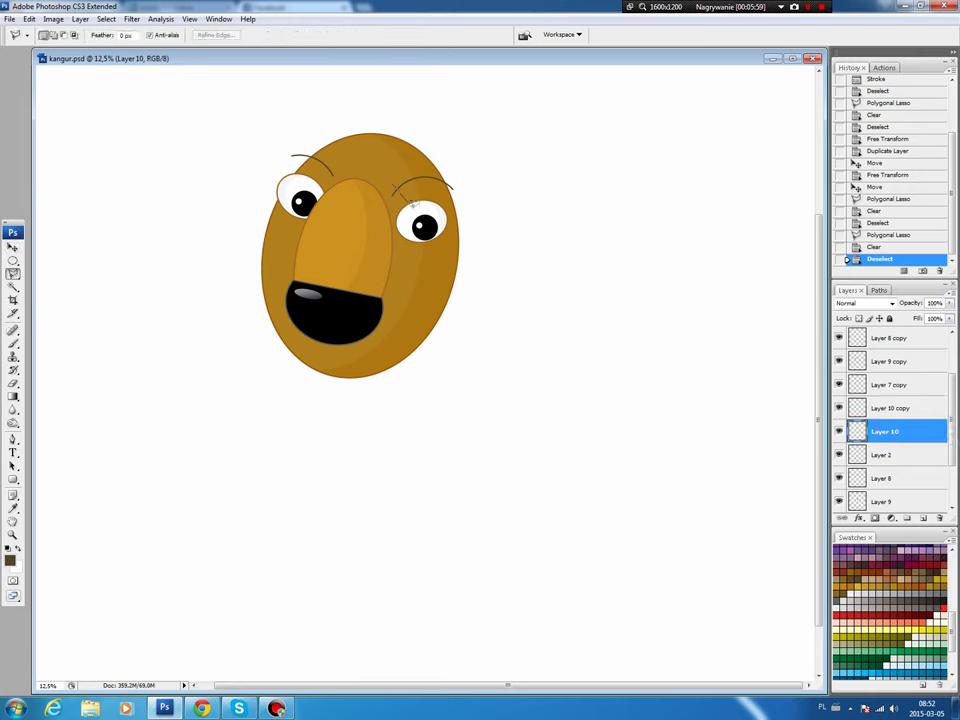
pyautogui.click(384, 190)
pyautogui.click(392, 212)
pyautogui.click(410, 208)
pyautogui.click(393, 178)
pyautogui.press('Delete')
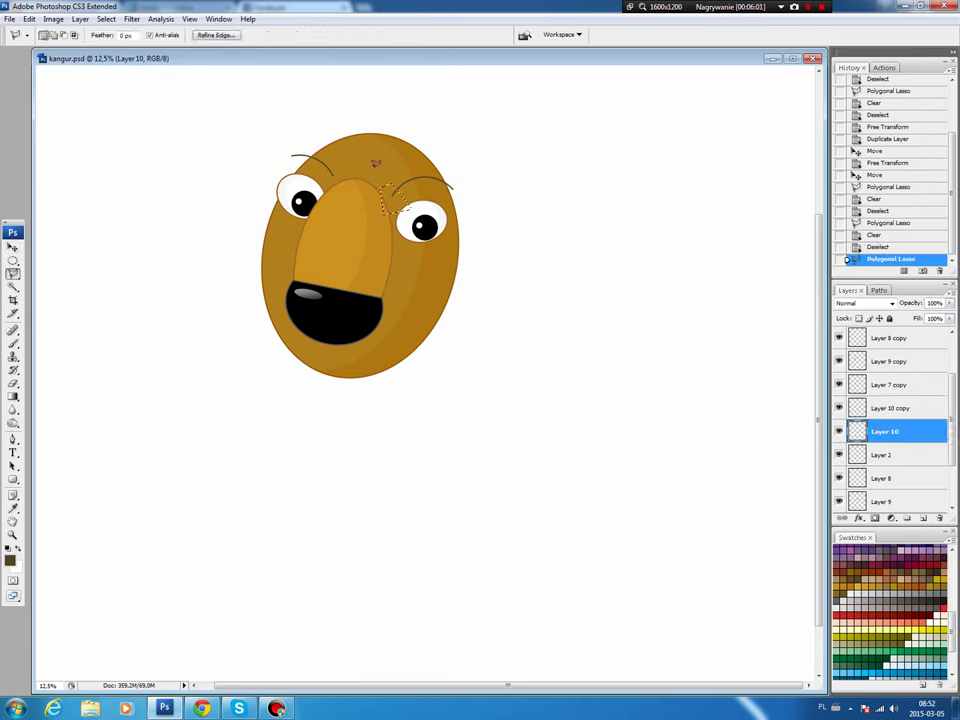
pyautogui.hotkey('ctrl', 'd')
# Select a circle overlapping the mouth's lower right.
pyautogui.press('v')
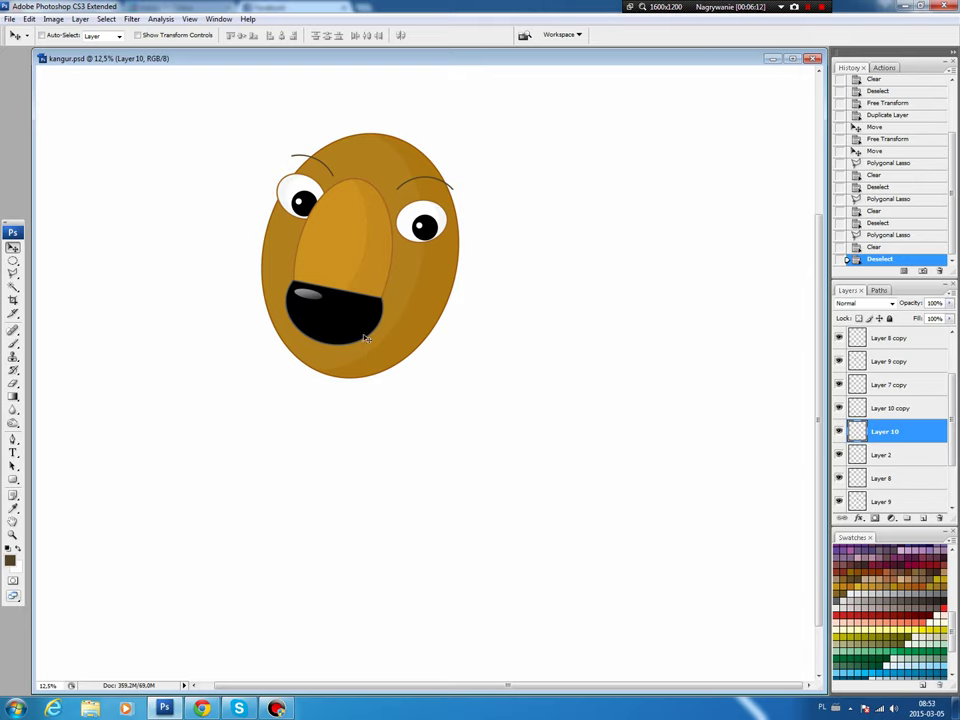
pyautogui.press('m')
pyautogui.moveTo(344, 308); pyautogui.dragTo(402, 368)
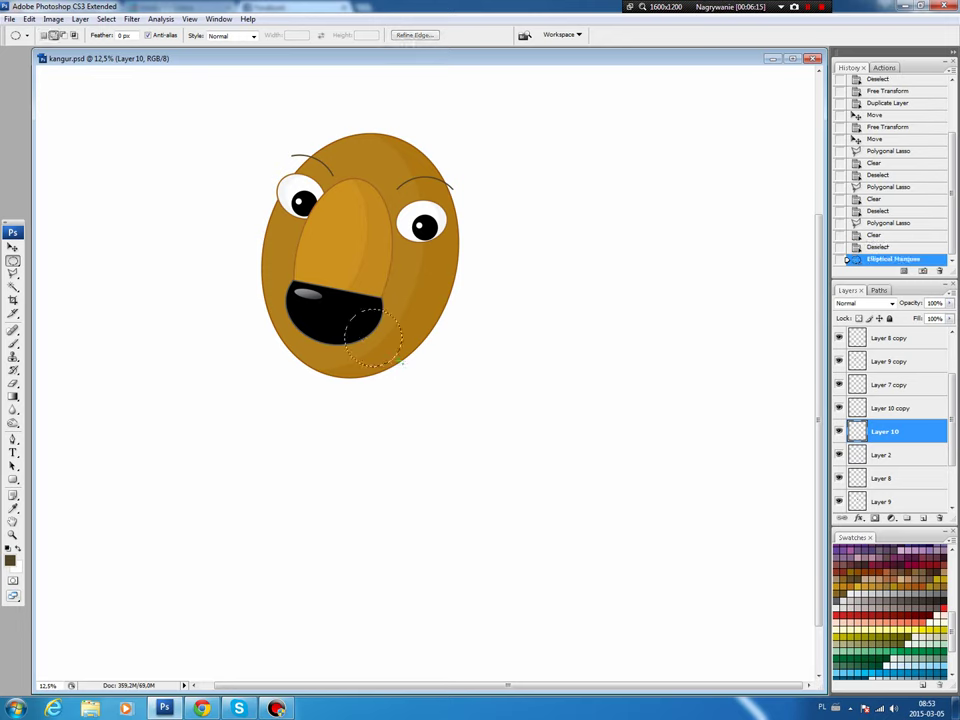
# Paint the circular selection orange on a new layer.
pyautogui.click(925, 519)
pyautogui.press('b')
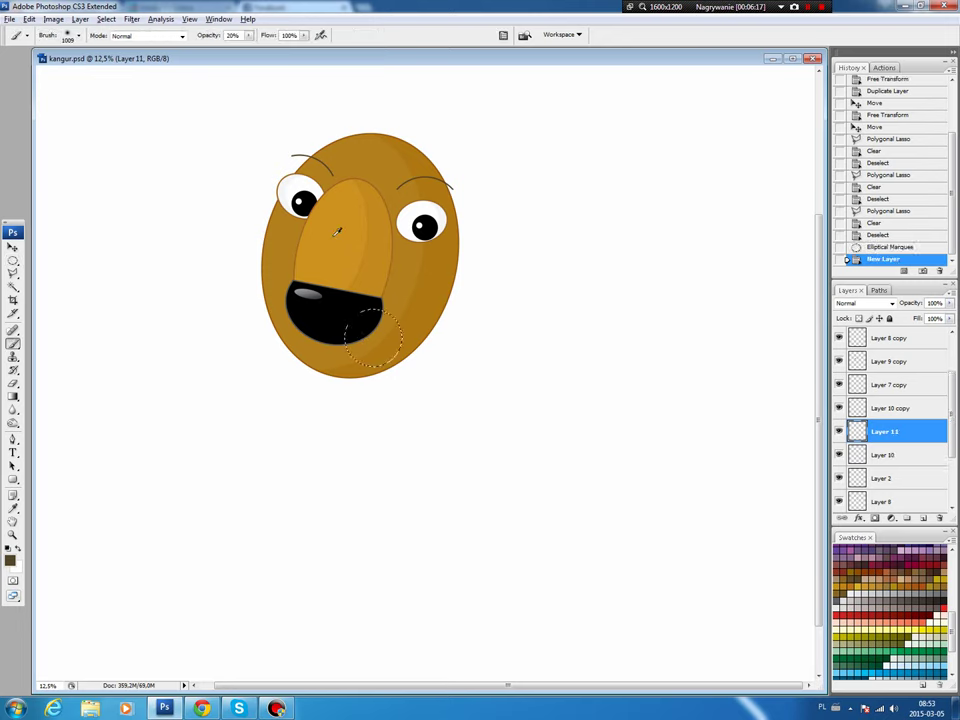
pyautogui.keyDown('alt'); pyautogui.click(280, 245); pyautogui.keyUp('alt')
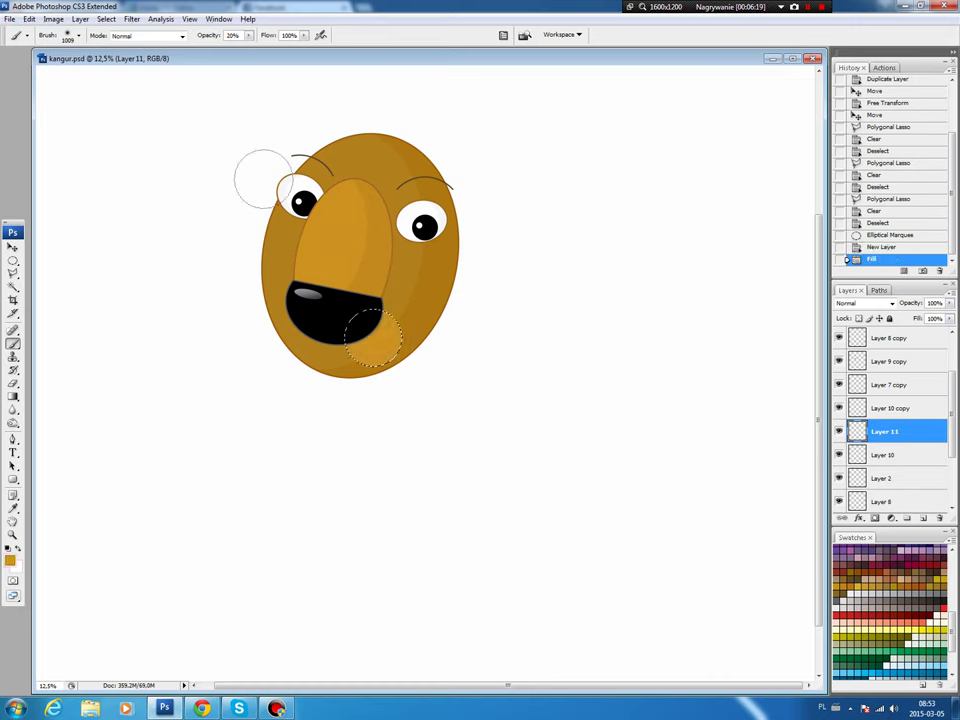
pyautogui.moveTo(360, 340); pyautogui.dragTo(390, 292)
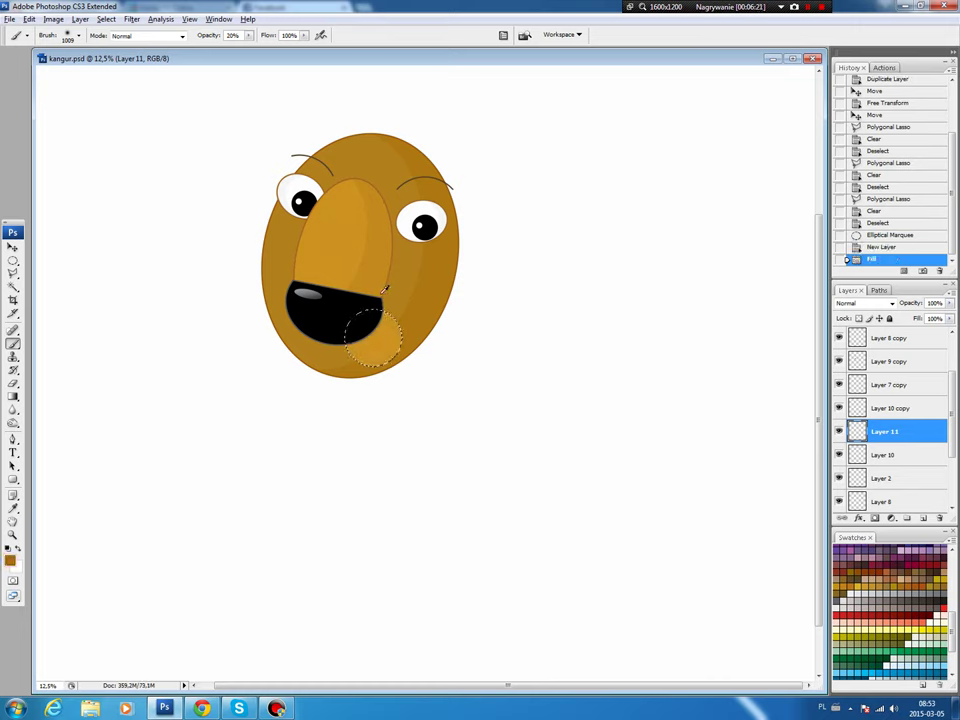
# Stroke the circle with a sampled dark brown on new Layer 12.
pyautogui.press('i')
pyautogui.click(10, 560)
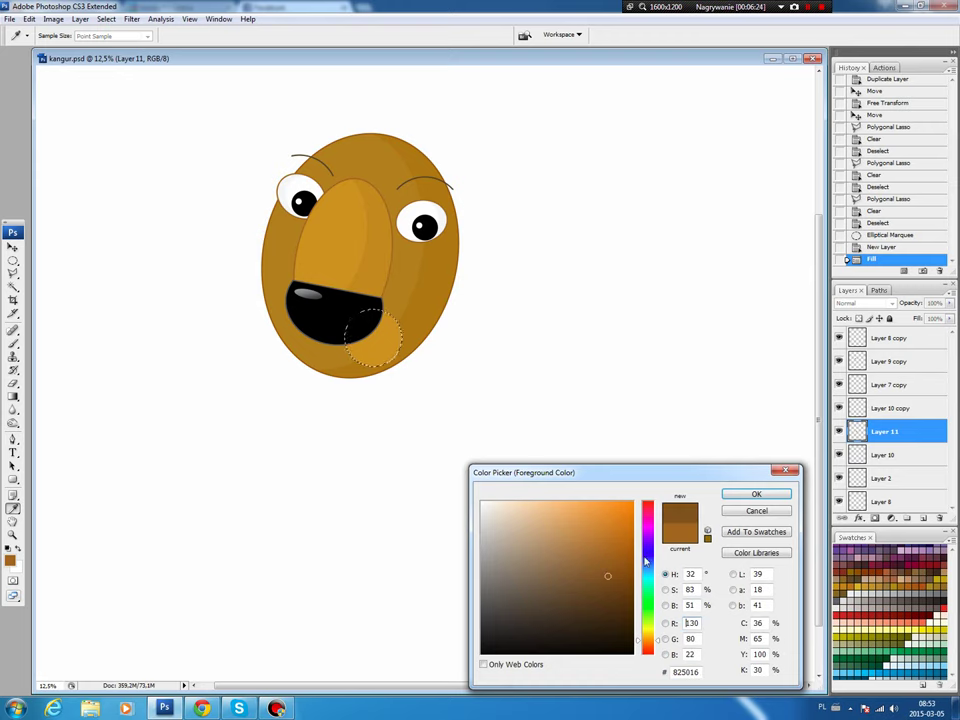
pyautogui.click(756, 494)
pyautogui.press('b')
pyautogui.hotkey('ctrl', 'shift', 'alt', 'n')
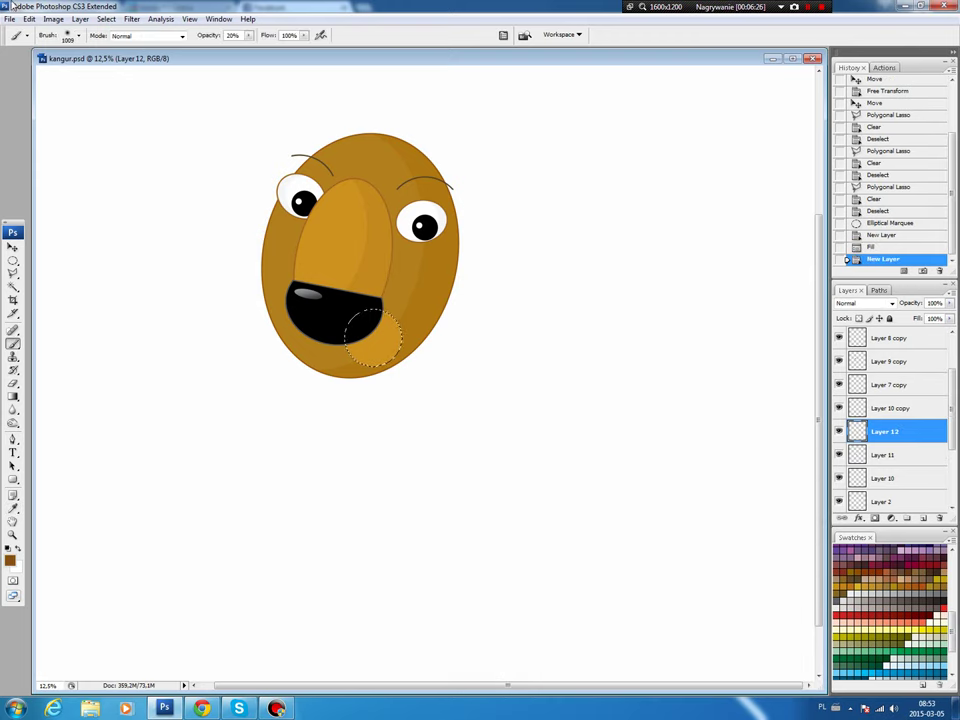
pyautogui.hotkey('alt', 'e')
pyautogui.click(42, 201)
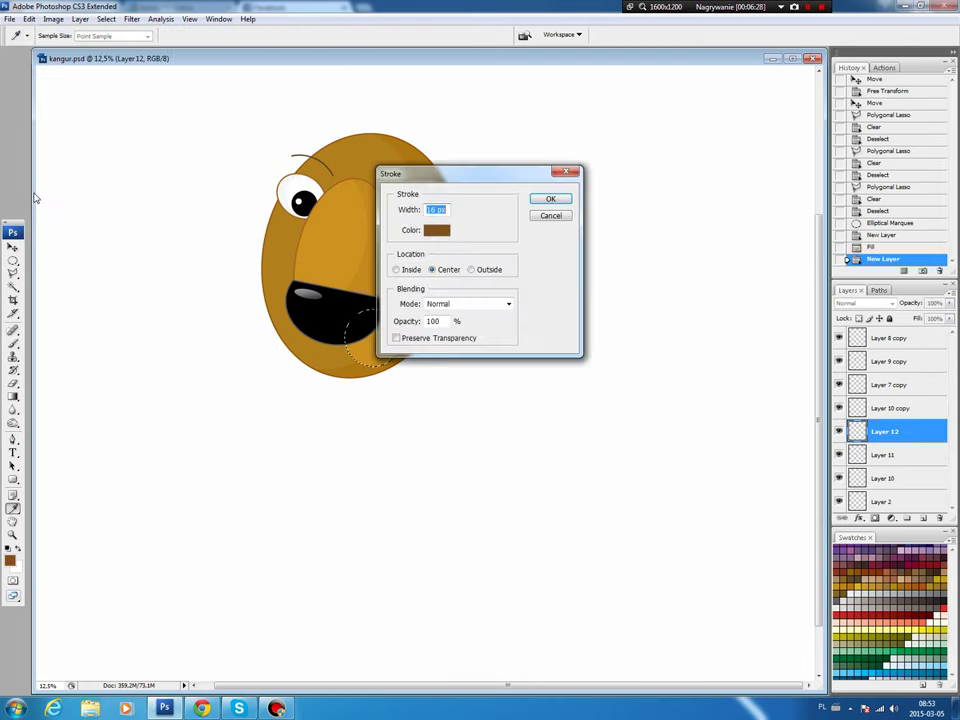
pyautogui.press('Return')
pyautogui.hotkey('ctrl', 'd')
# Erase the outline portion overlapping the mouth.
pyautogui.press('l')
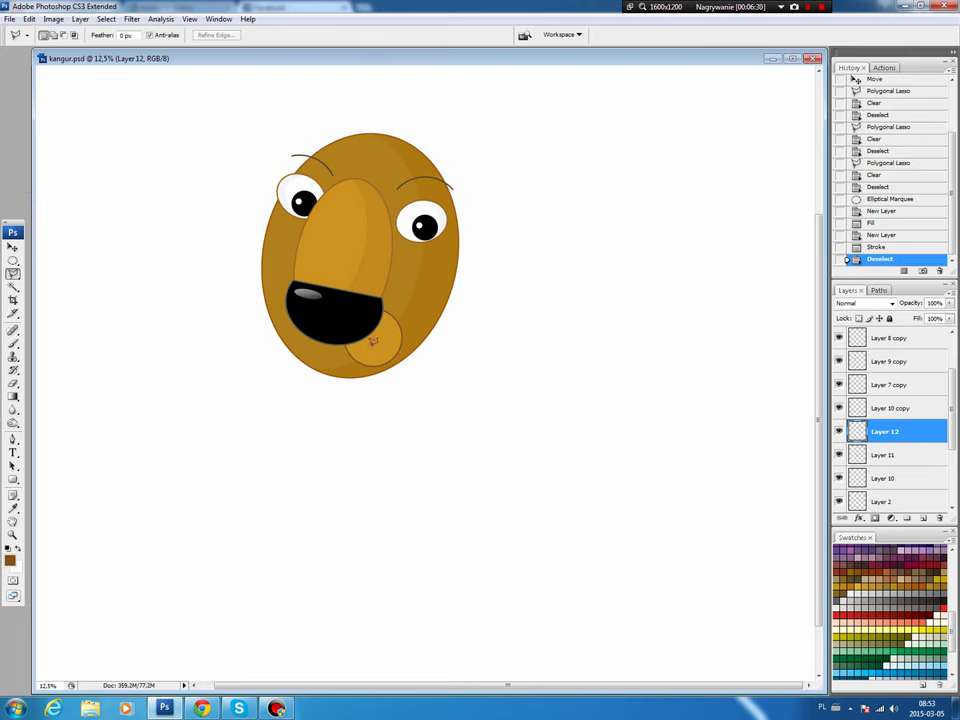
pyautogui.click(333, 324)
pyautogui.click(406, 333)
pyautogui.click(400, 284)
pyautogui.click(336, 295)
pyautogui.click(333, 324)
pyautogui.press('Delete')
pyautogui.hotkey('ctrl', 'd')
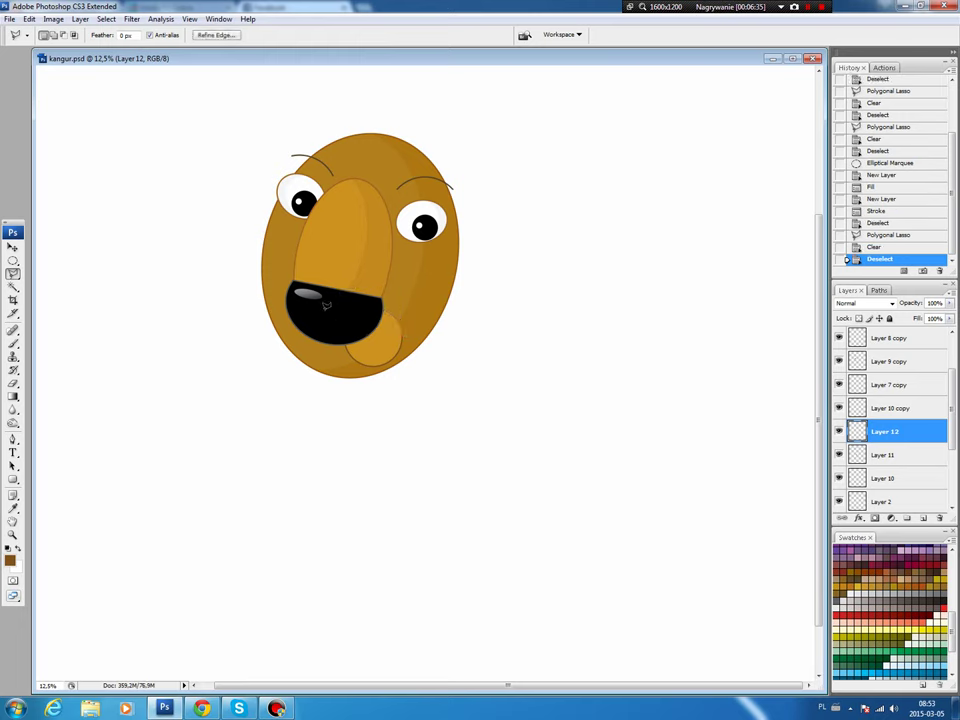
pyautogui.press('v')
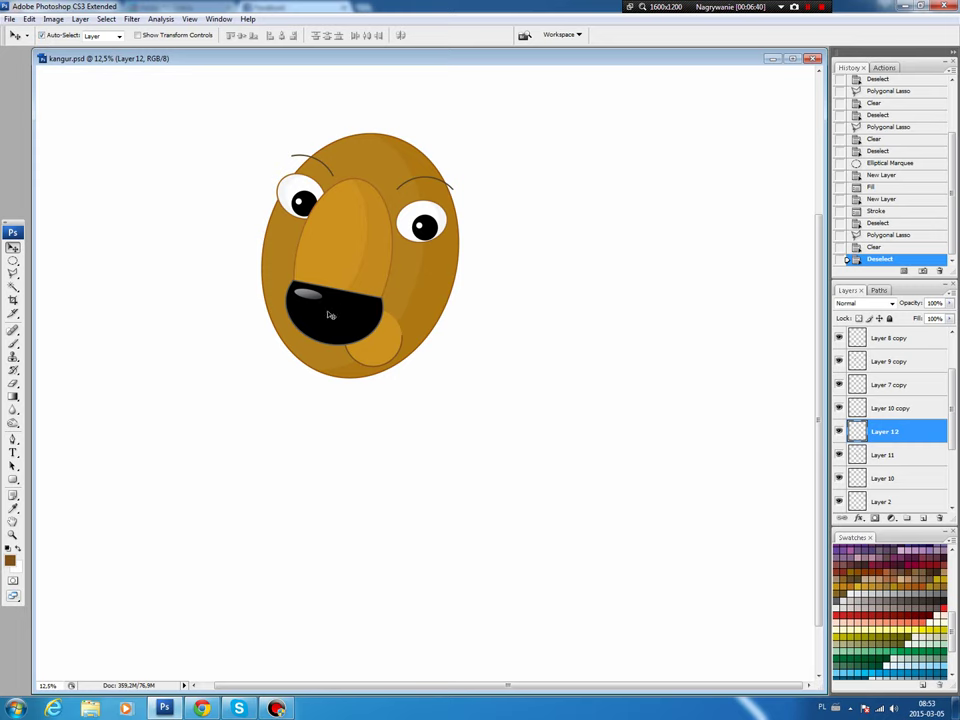
pyautogui.click(378, 341)
# Duplicate the orange chin shape, move it to the mouth's lower left, beneath the original.
pyautogui.moveTo(920, 460); pyautogui.dragTo(923, 517)
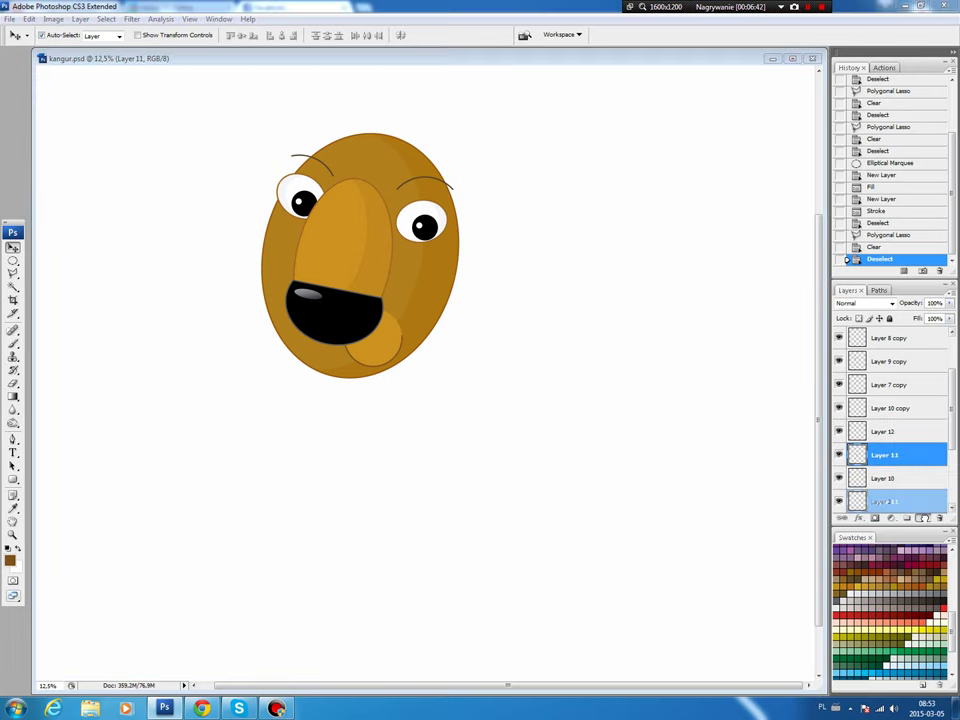
pyautogui.moveTo(374, 331); pyautogui.dragTo(338, 336)
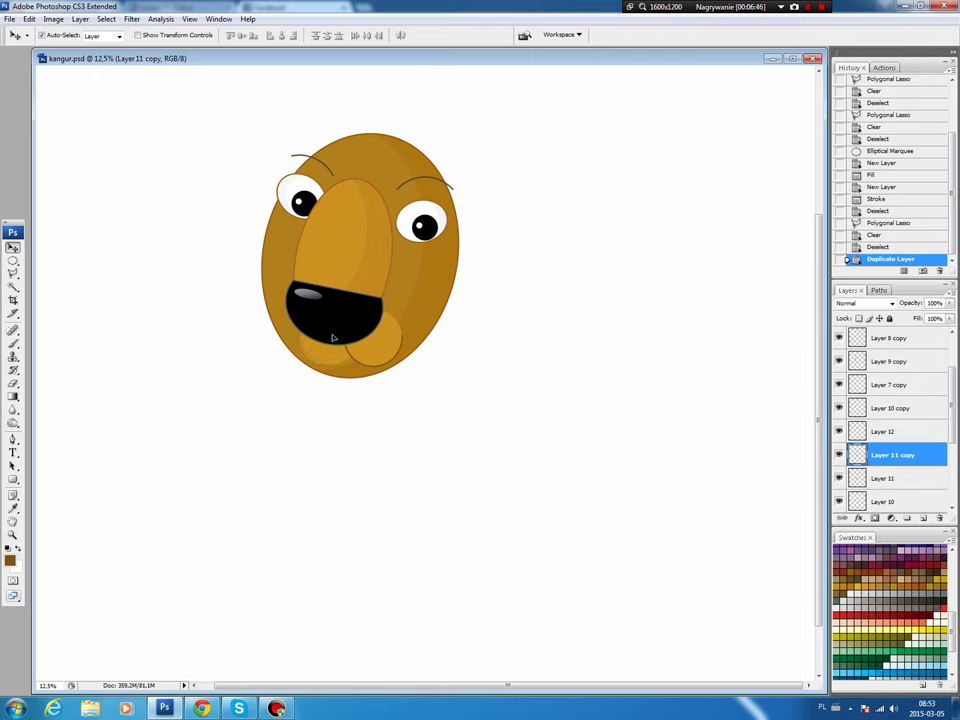
pyautogui.moveTo(333, 337); pyautogui.dragTo(329, 334)
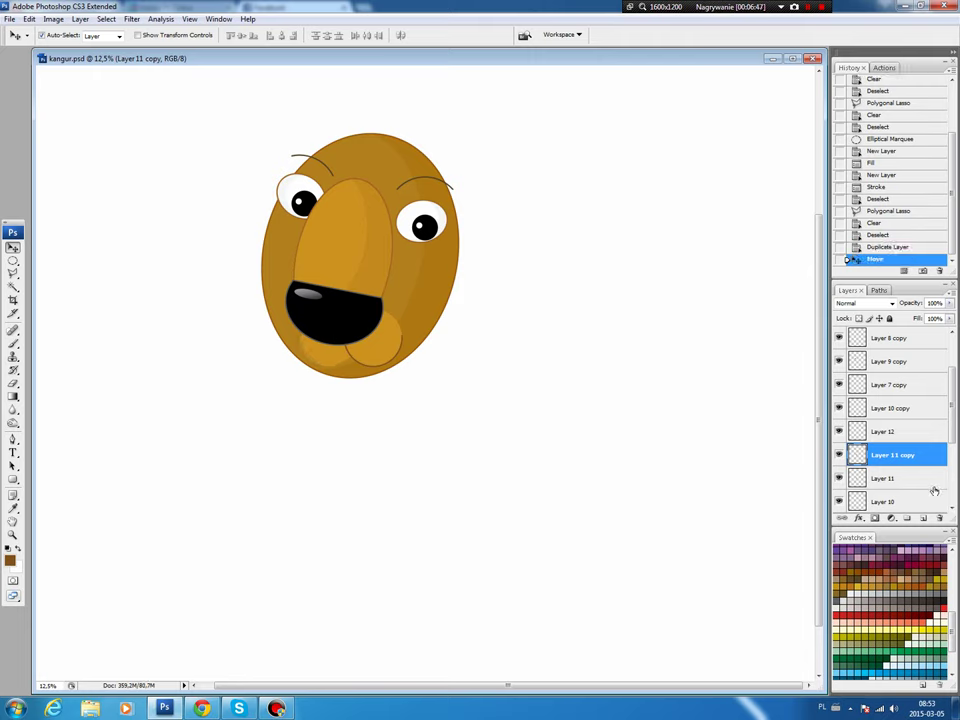
pyautogui.keyDown('ctrl'); pyautogui.click(857, 455); pyautogui.keyUp('ctrl')
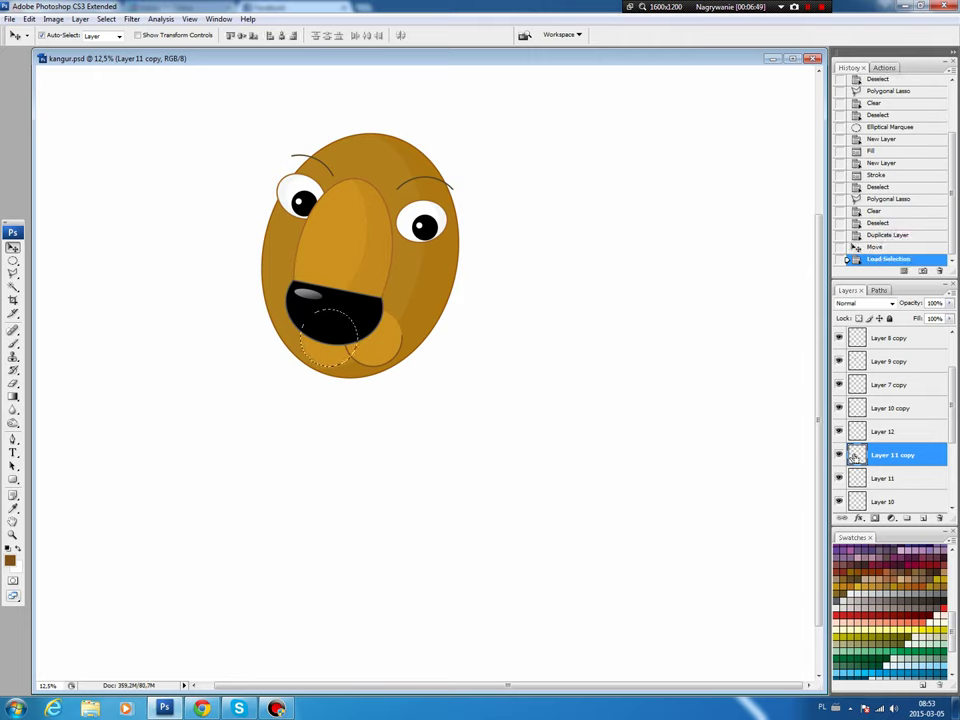
pyautogui.hotkey('ctrl', 'd')
pyautogui.moveTo(897, 474); pyautogui.dragTo(898, 488)
pyautogui.keyDown('ctrl'); pyautogui.click(857, 478); pyautogui.keyUp('ctrl')
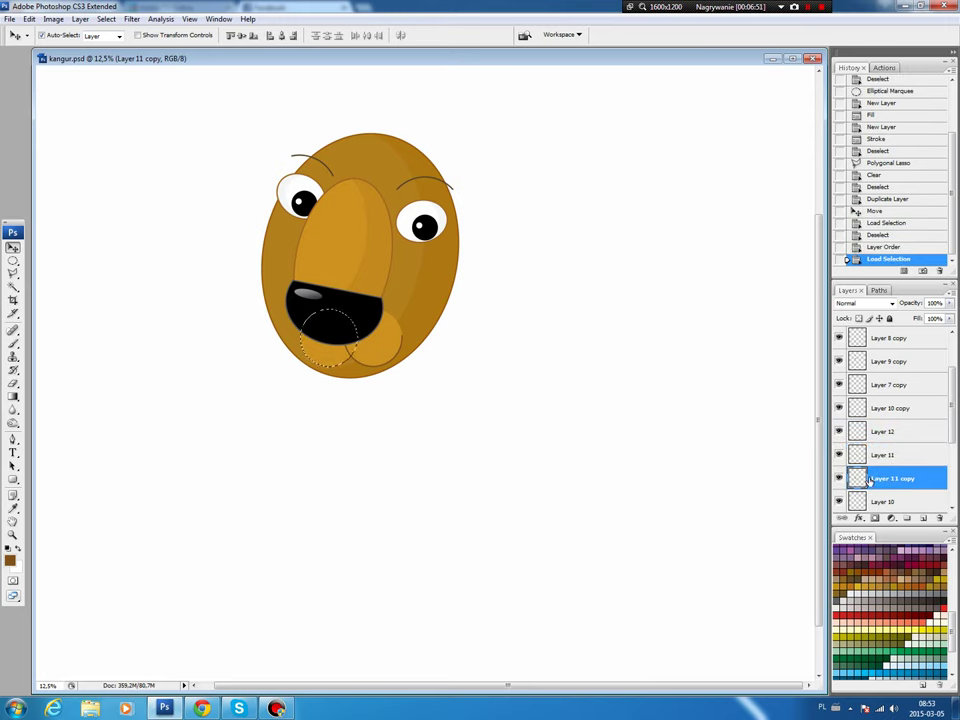
# Stroke the chin copy's outline in brown on new Layer 13.
pyautogui.click(923, 517)
pyautogui.click(29, 19)
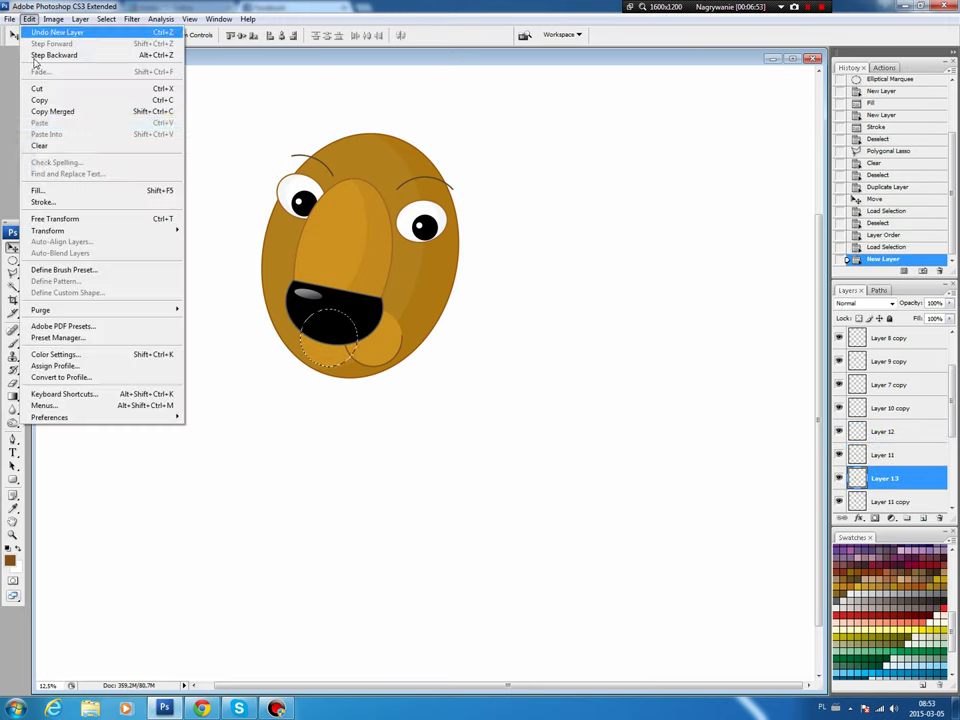
pyautogui.click(40, 202)
pyautogui.press('Return')
pyautogui.hotkey('ctrl', 'd')
# Delete the stray outline below the mouth and raise Layer 13 above Layer 11.
pyautogui.press('l')
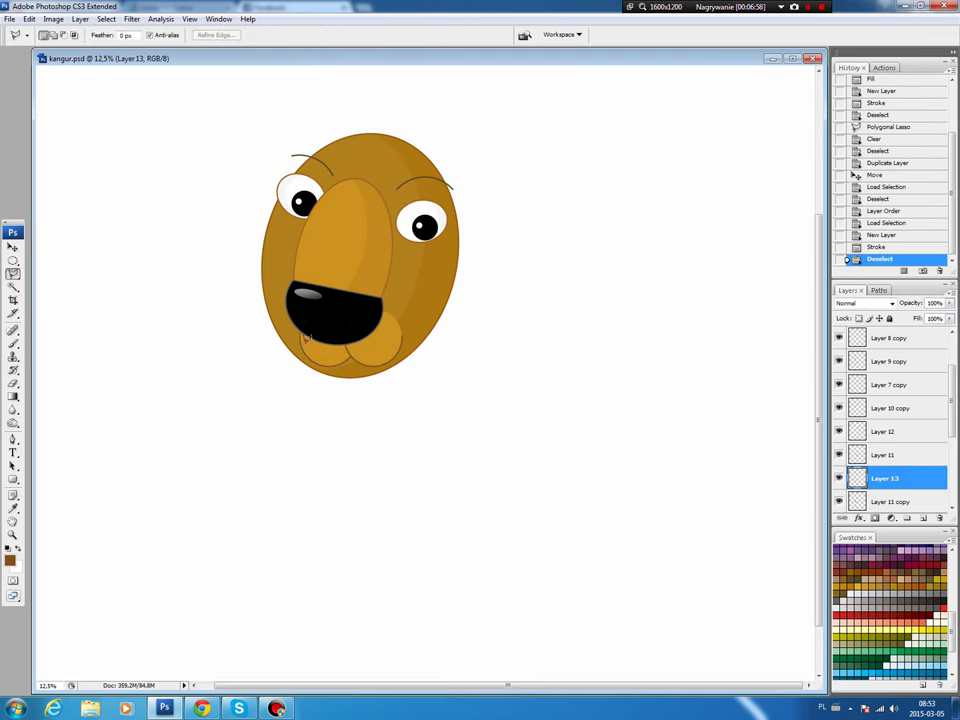
pyautogui.click(289, 350)
pyautogui.click(287, 321)
pyautogui.doubleClick(304, 336)
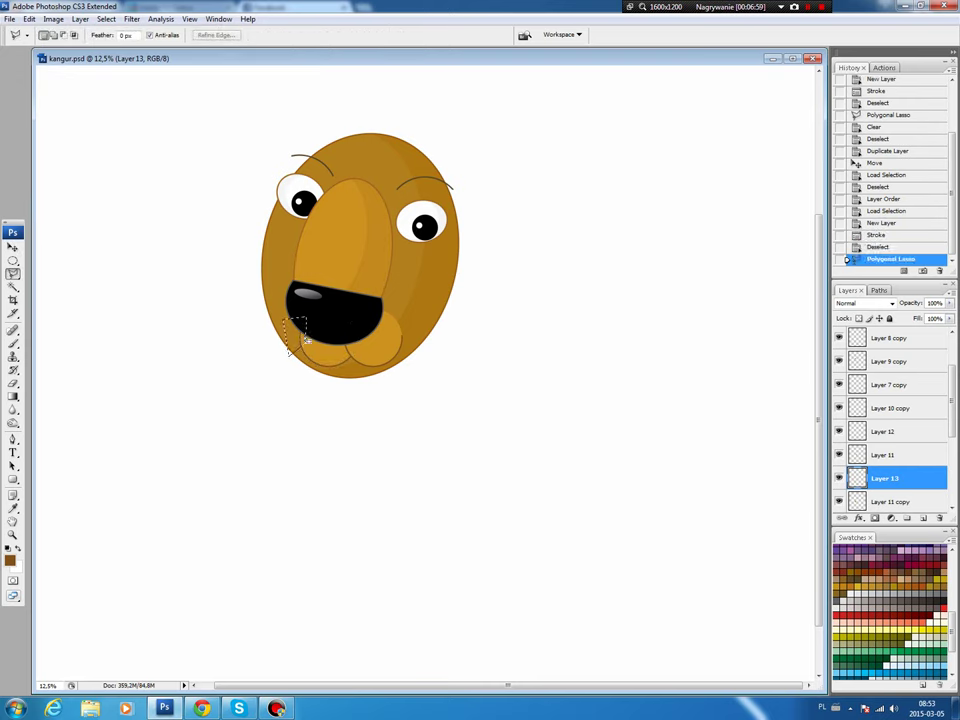
pyautogui.press('Delete')
pyautogui.hotkey('ctrl', 'd')
pyautogui.press('v')
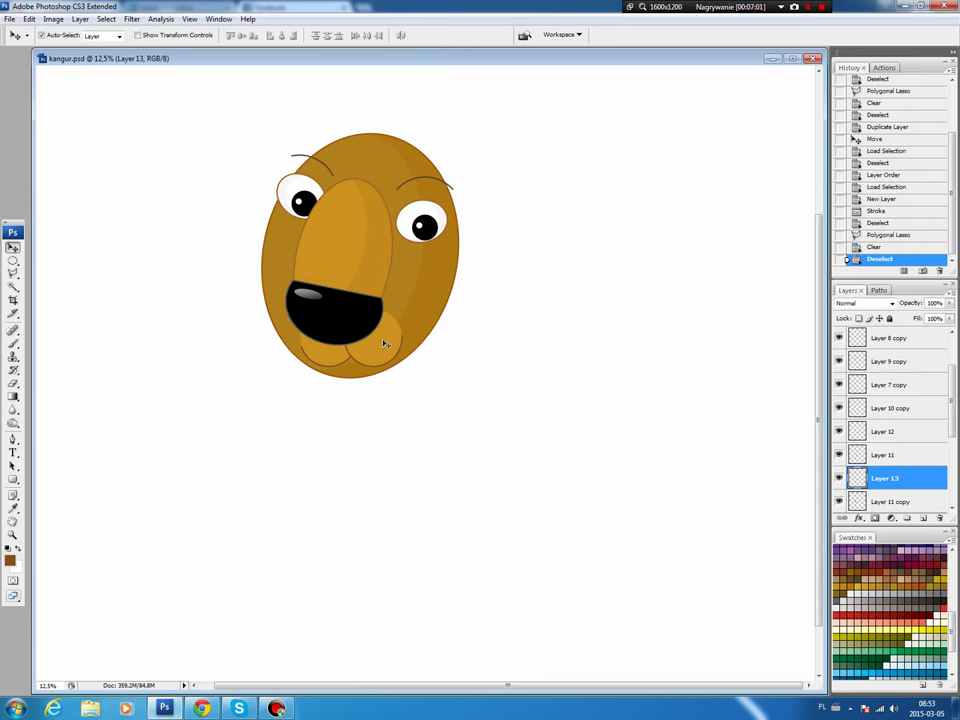
pyautogui.hotkey('ctrl', ']')
# Fill a small oval on a new layer with dark brown sampled from the face.
pyautogui.press('m')
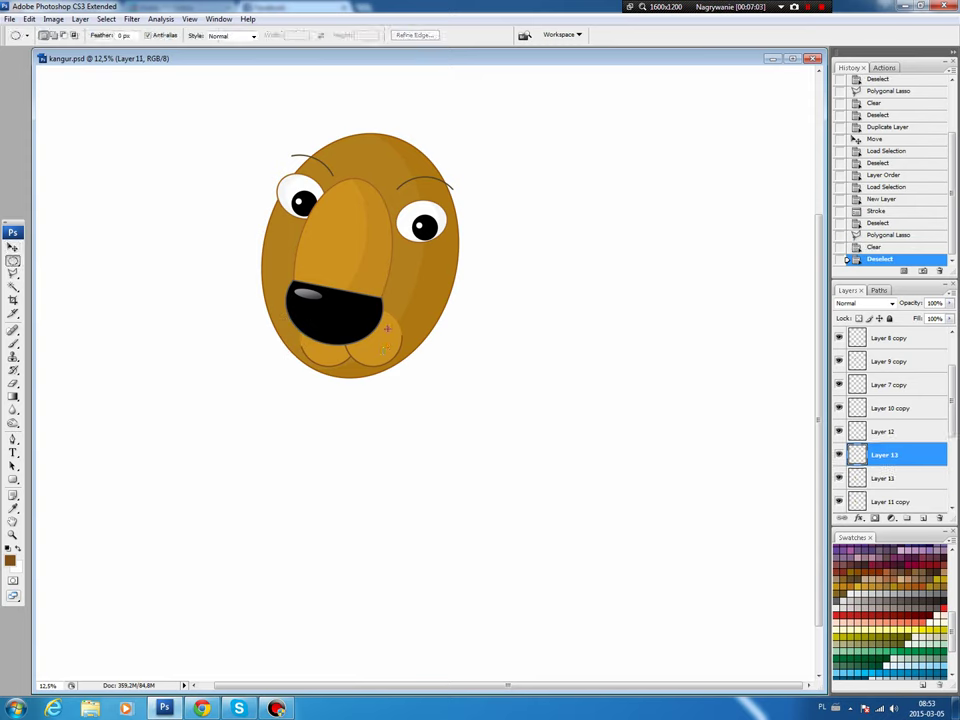
pyautogui.moveTo(445, 250); pyautogui.dragTo(497, 308)
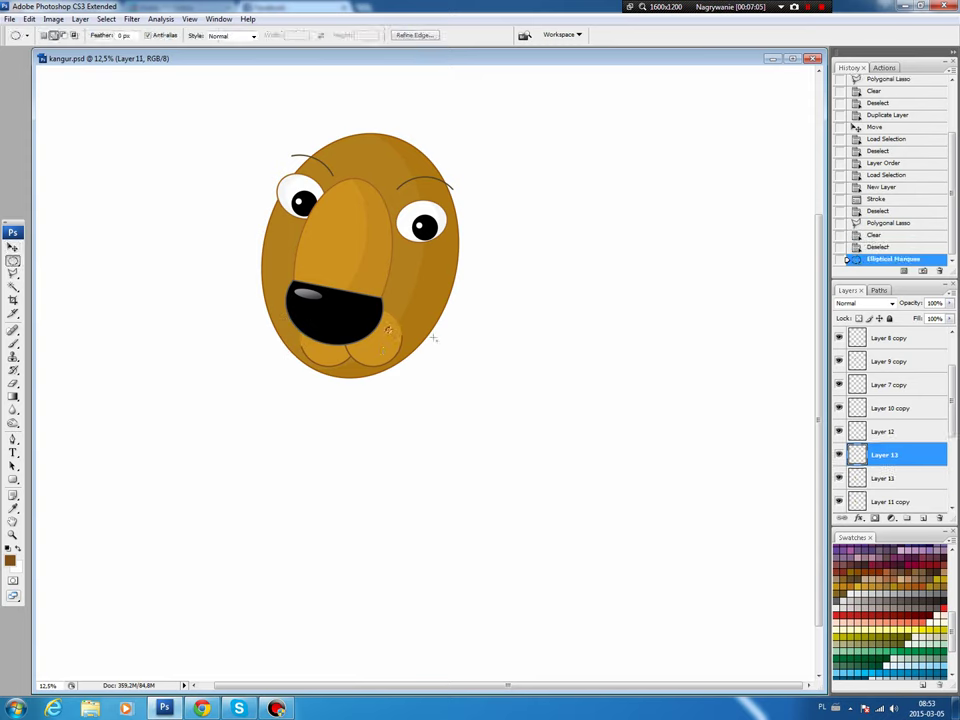
pyautogui.click(923, 518)
pyautogui.press('b')
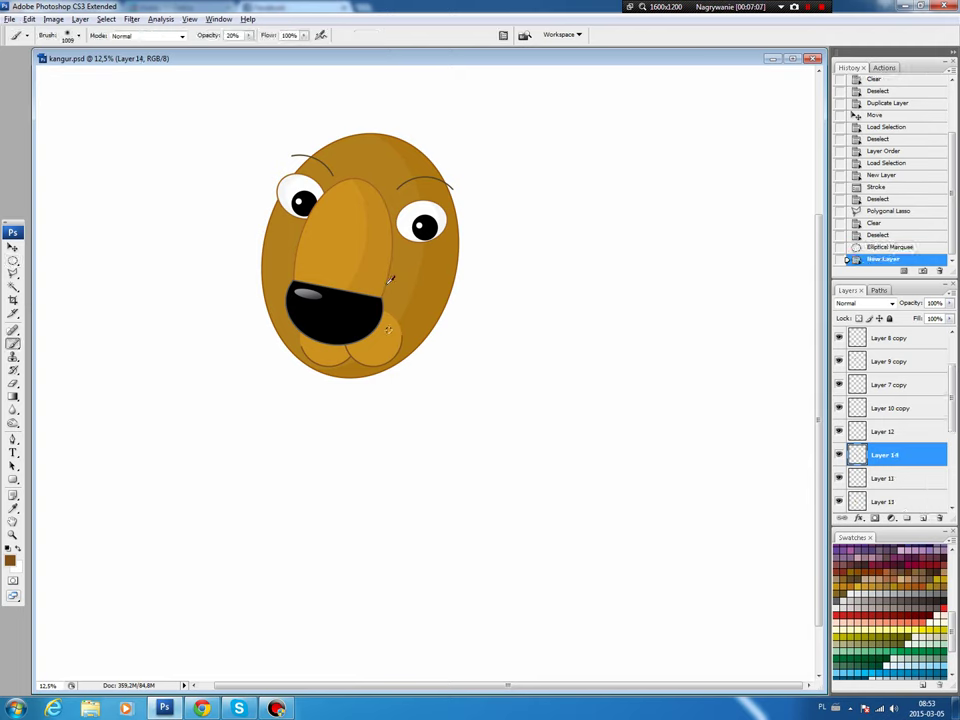
pyautogui.keyDown('alt'); pyautogui.click(388, 284); pyautogui.keyUp('alt')
pyautogui.keyDown('alt'); pyautogui.click(390, 285); pyautogui.keyUp('alt')
pyautogui.hotkey('alt', 'BackSpace')
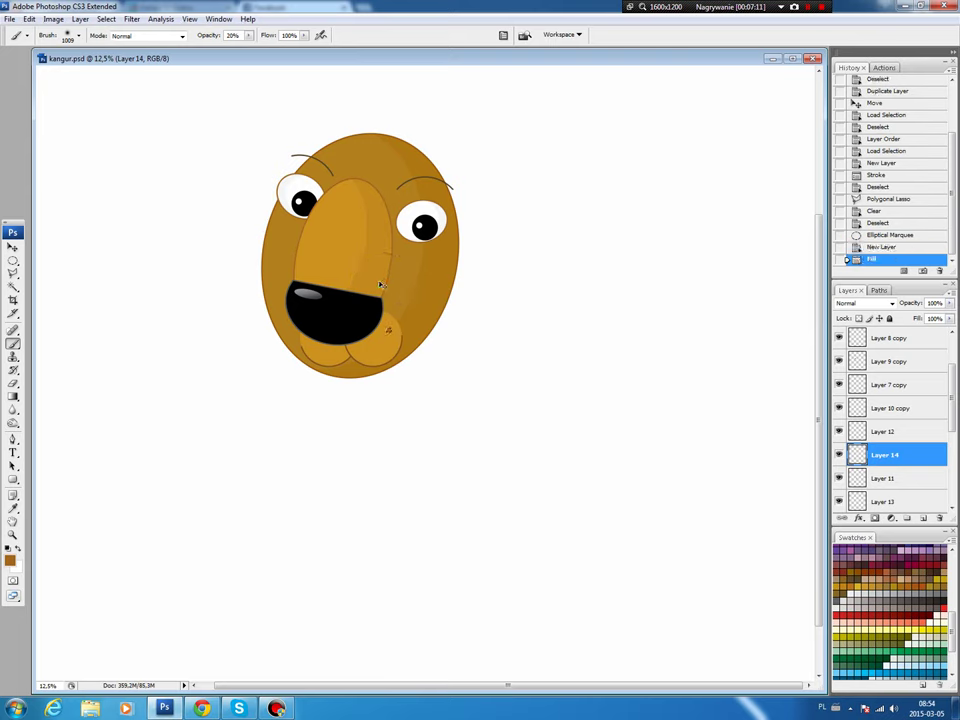
pyautogui.hotkey('ctrl', 'd')
# Duplicate the cheek dot twice and place the copies just below and beside the first.
pyautogui.press('v')
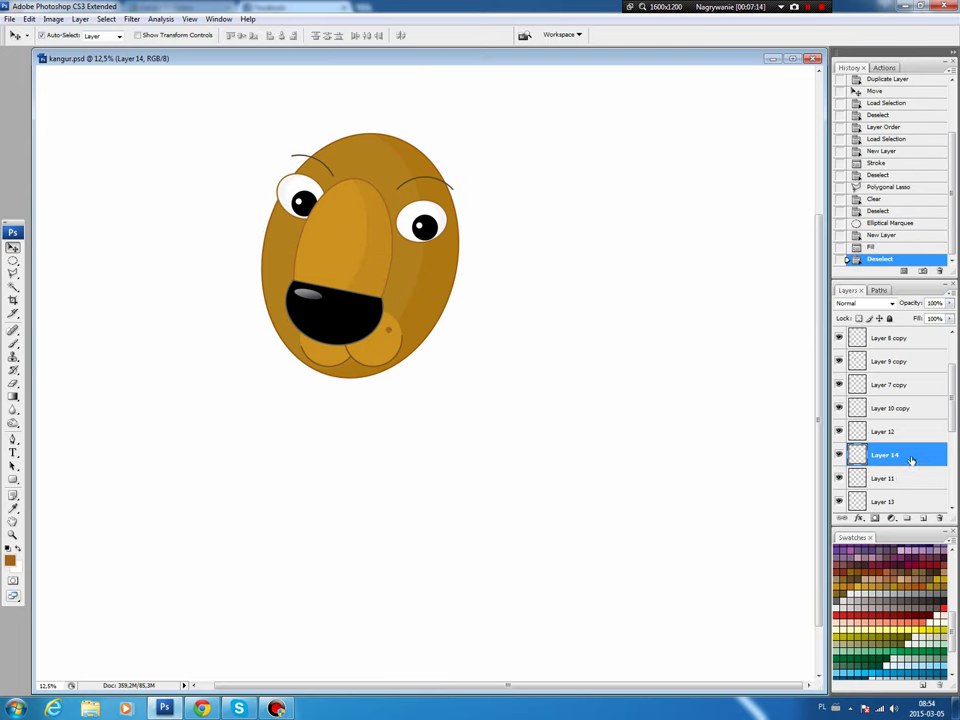
pyautogui.moveTo(911, 459); pyautogui.dragTo(923, 518)
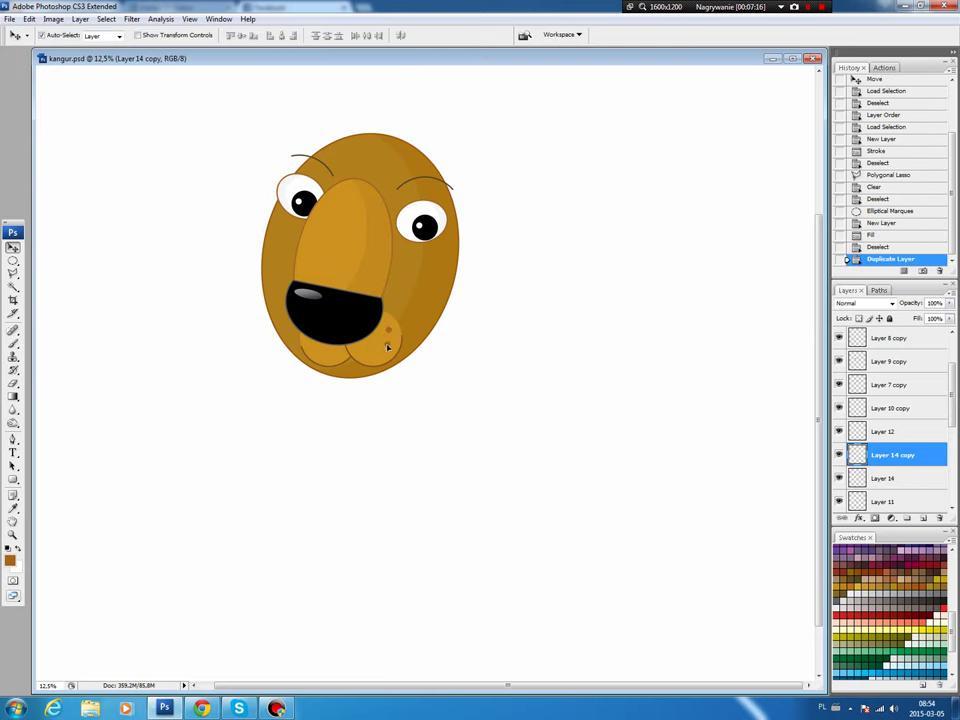
pyautogui.moveTo(389, 350); pyautogui.dragTo(390, 362)
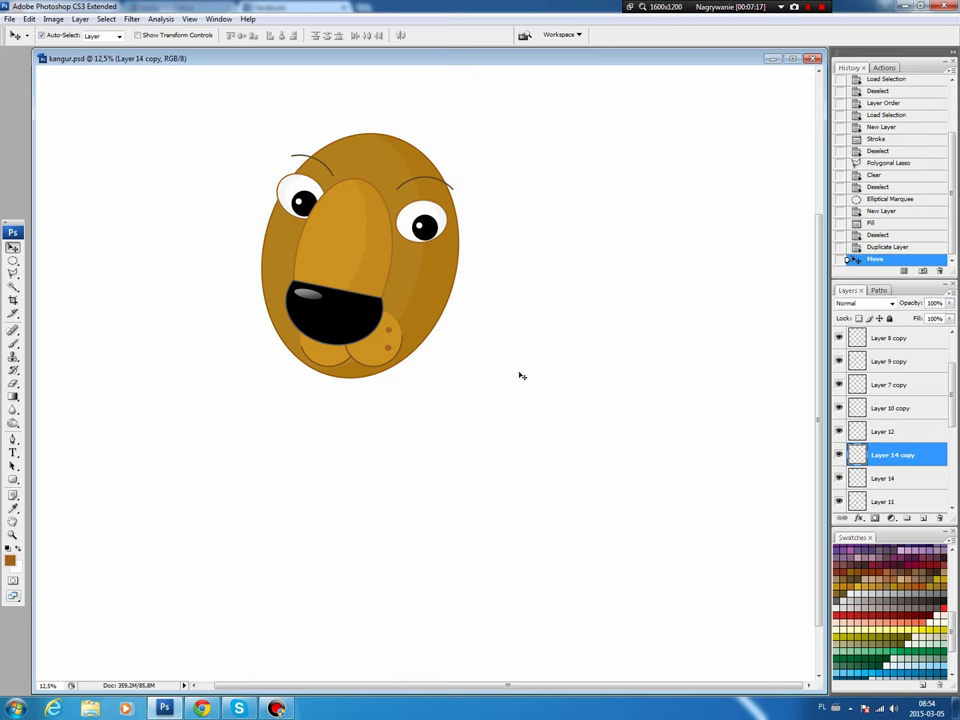
pyautogui.moveTo(893, 455); pyautogui.dragTo(923, 518)
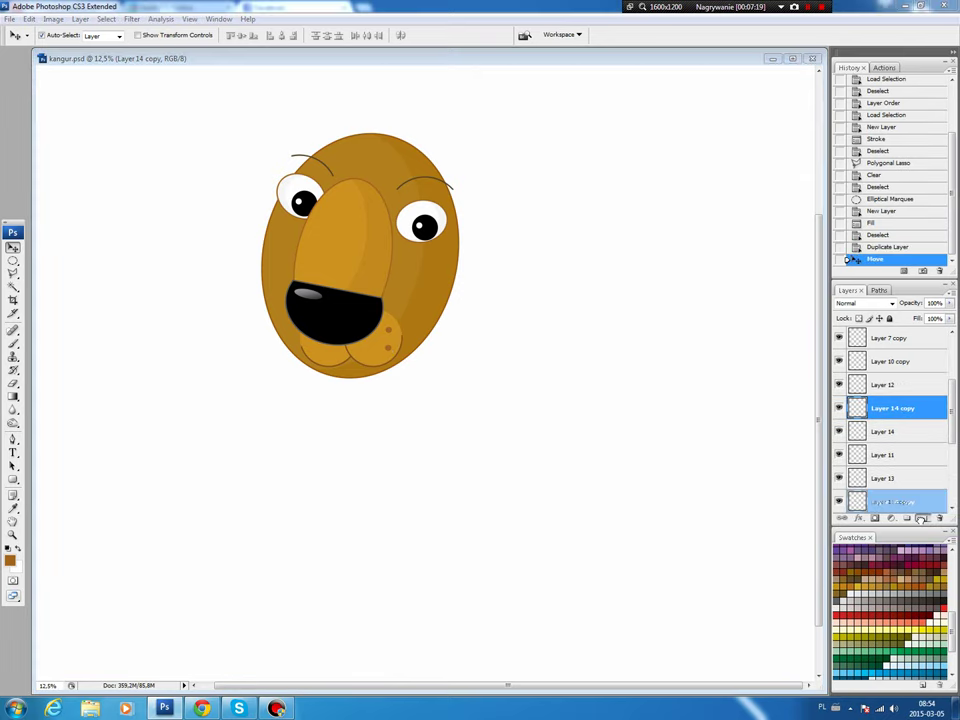
pyautogui.moveTo(388, 356); pyautogui.dragTo(374, 347)
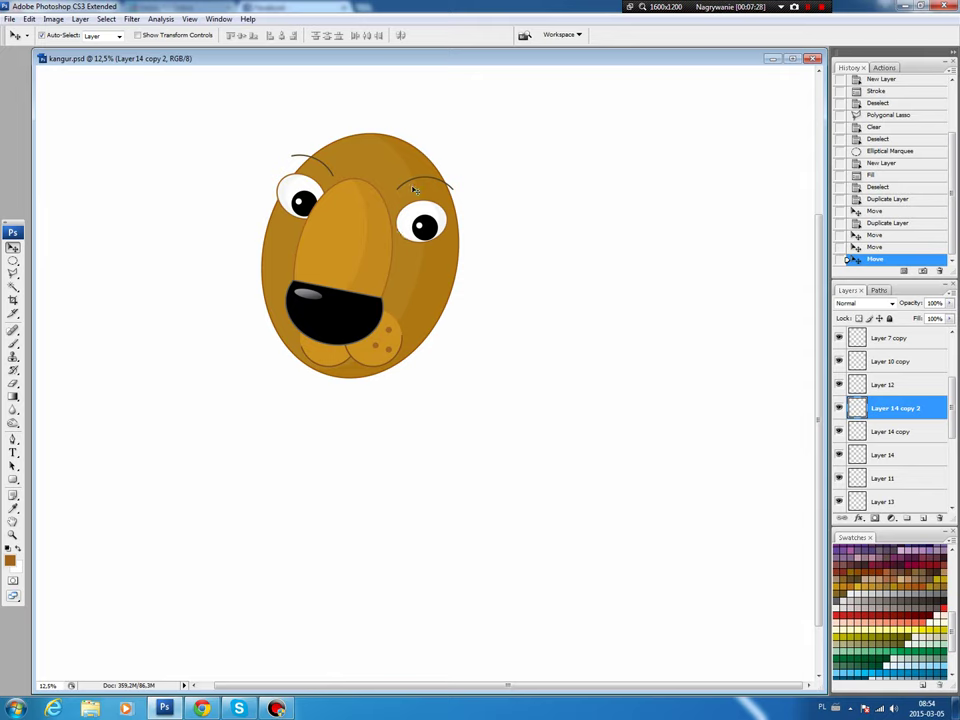
pyautogui.moveTo(433, 203); pyautogui.dragTo(560, 239)
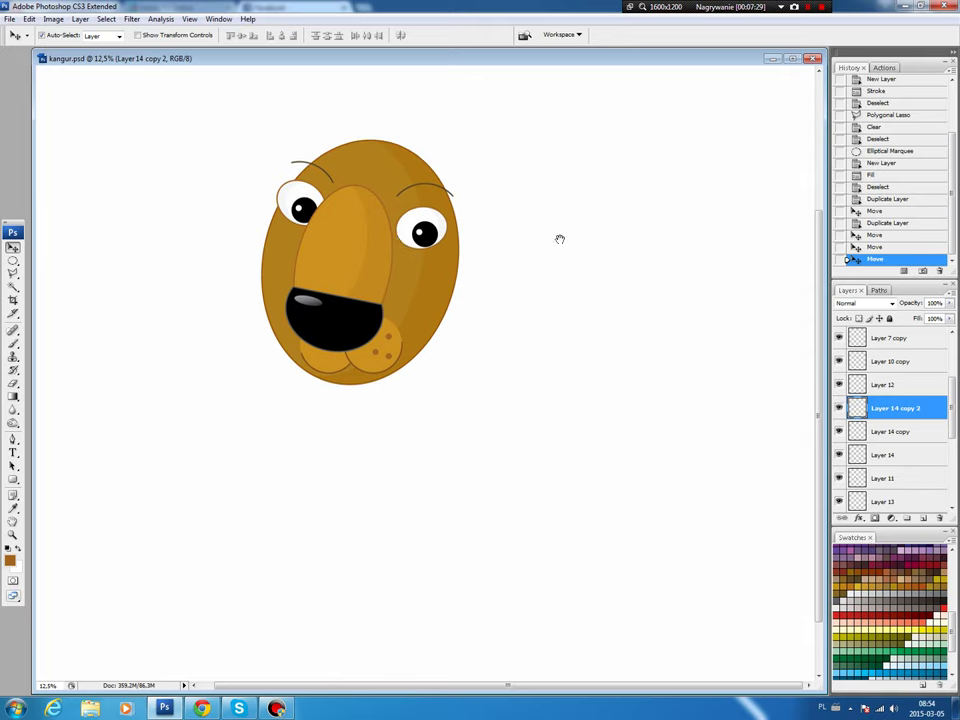
pyautogui.moveTo(954, 381)
pyautogui.mouseDown()
pyautogui.moveTo(954, 500)
pyautogui.moveTo(955, 365)
pyautogui.mouseUp()
pyautogui.click(882, 476)
# Group the face layers into Group 1 and draw a closed pointed ear path above the head.
pyautogui.keyDown('shift'); pyautogui.click(909, 336); pyautogui.keyUp('shift')
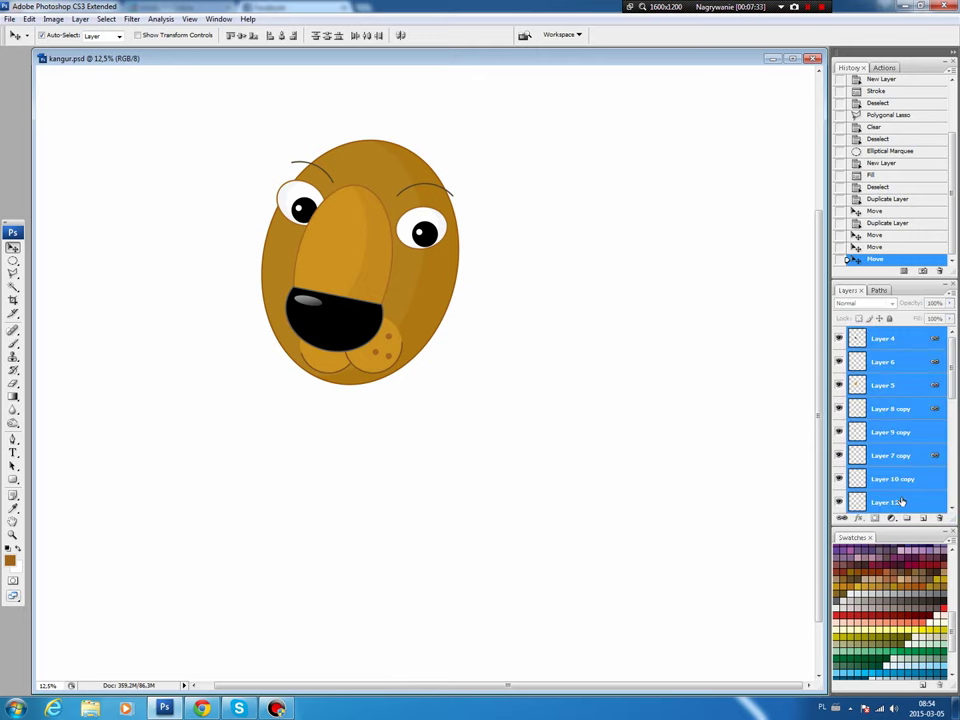
pyautogui.hotkey('ctrl', 'g')
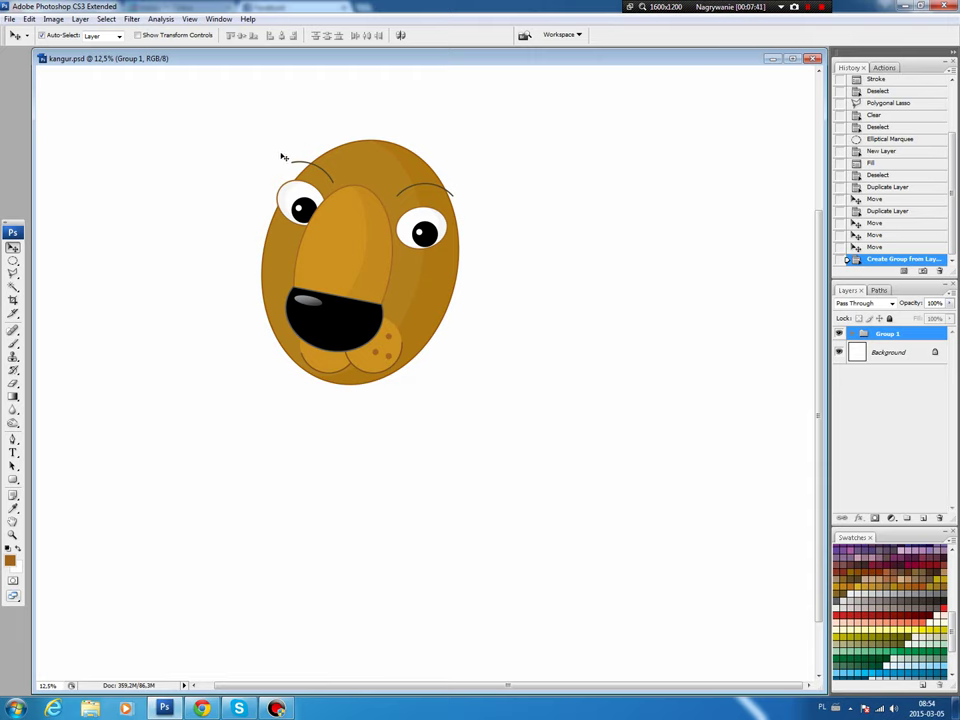
pyautogui.press('p')
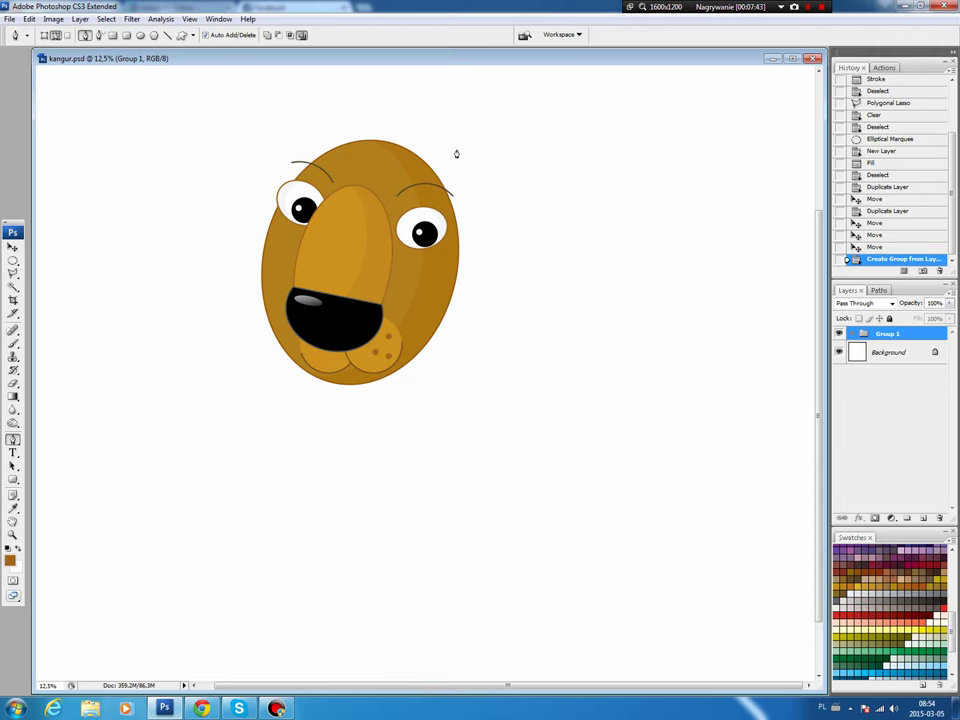
pyautogui.click(409, 153)
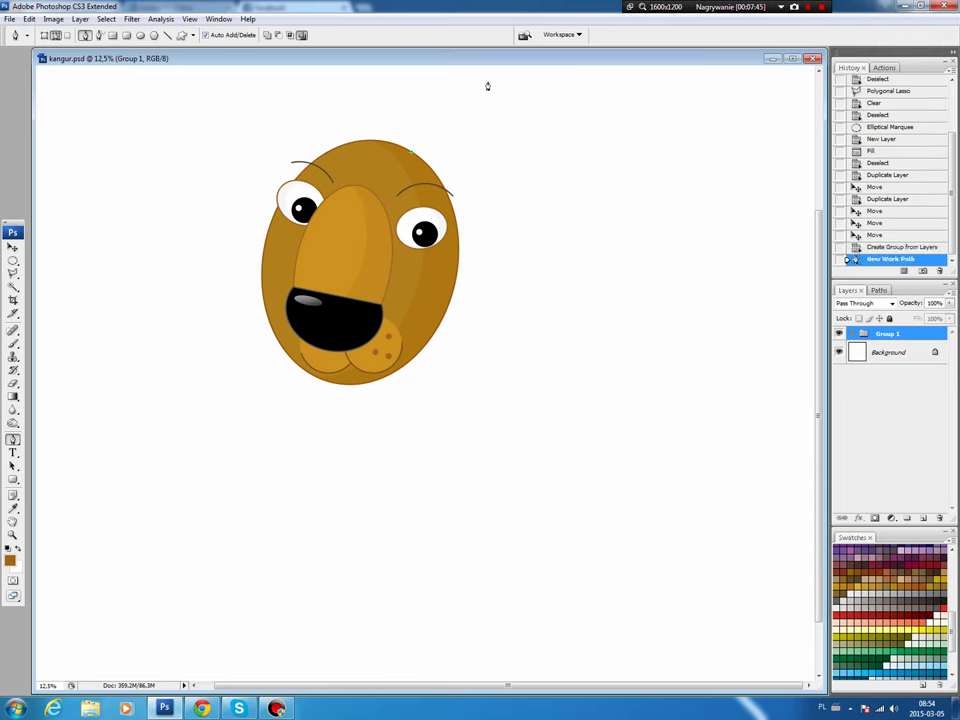
pyautogui.click(492, 77)
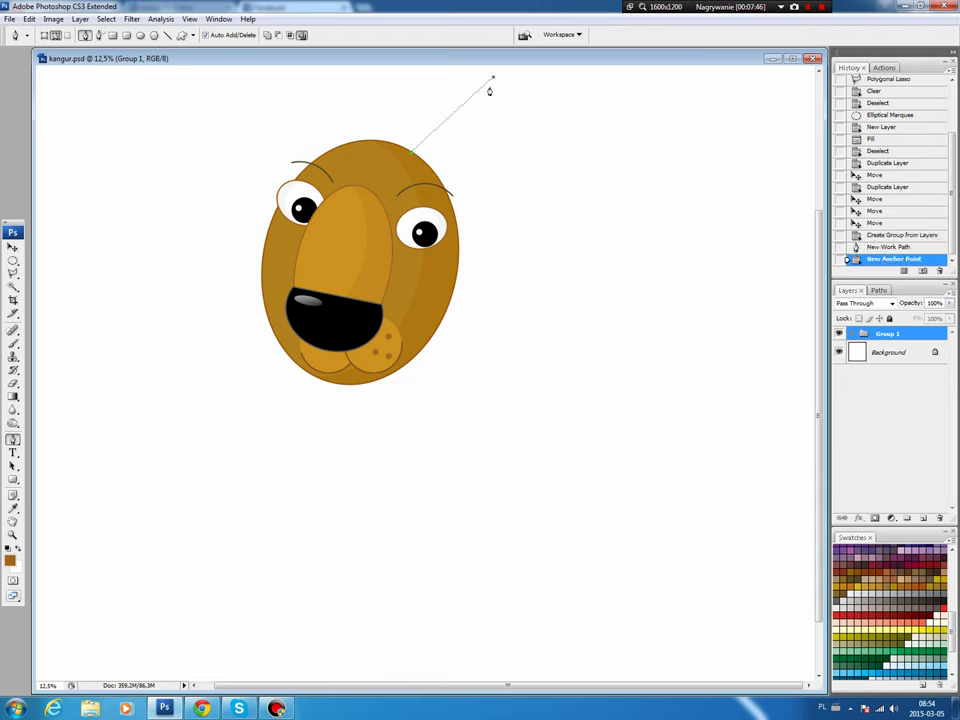
pyautogui.click(454, 214)
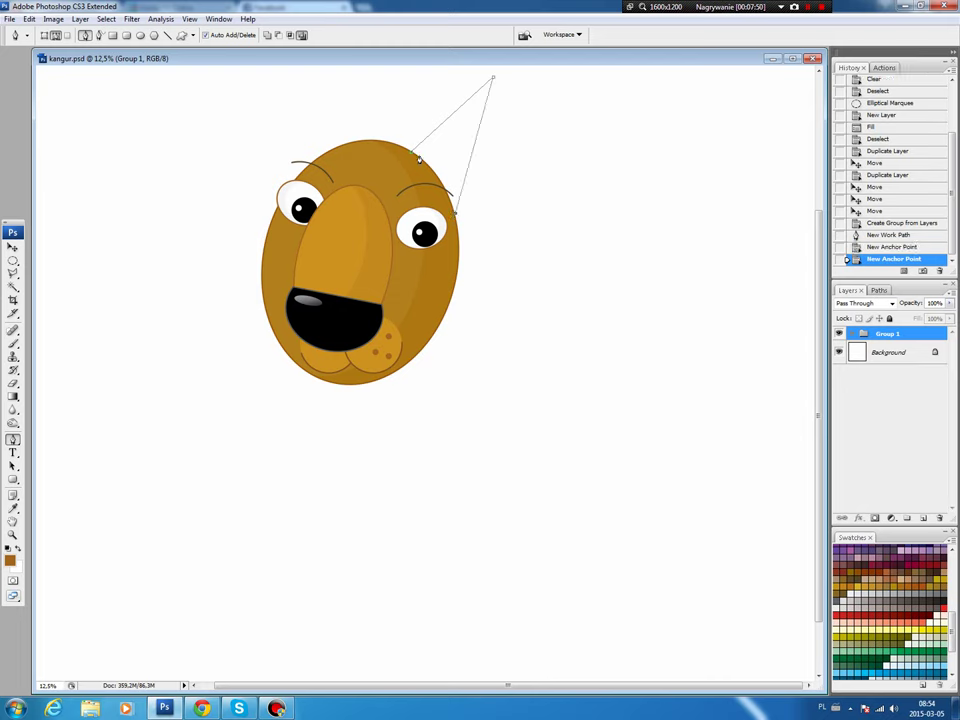
pyautogui.click(410, 156)
# Adjust the ear path's base, tip and right curve, then load it as a selection.
pyautogui.moveTo(410, 156); pyautogui.dragTo(406, 149)
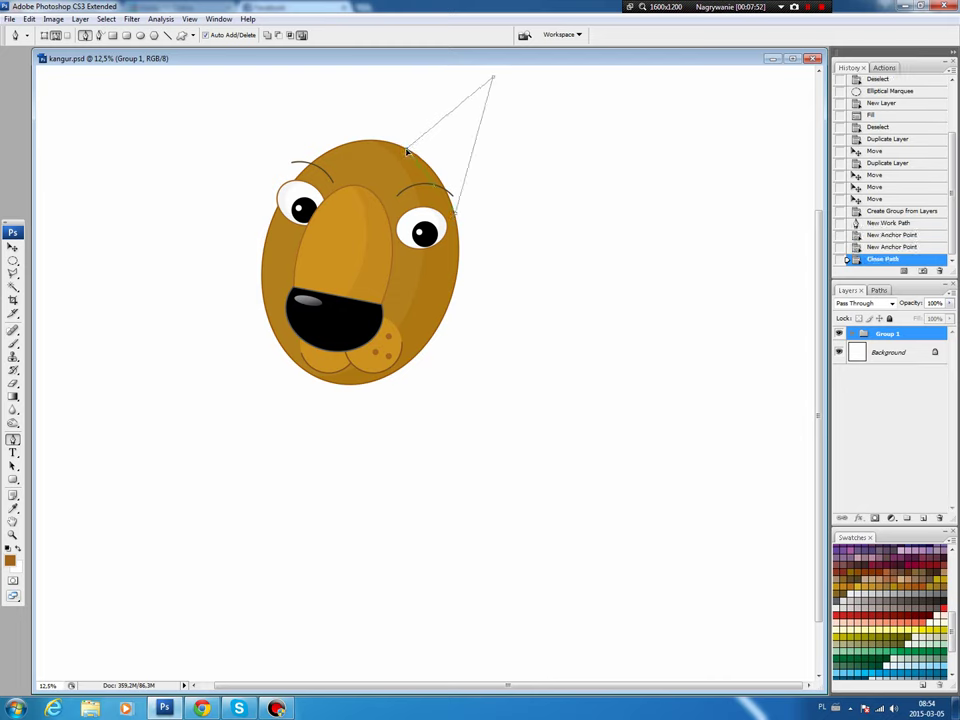
pyautogui.moveTo(493, 80); pyautogui.dragTo(499, 81)
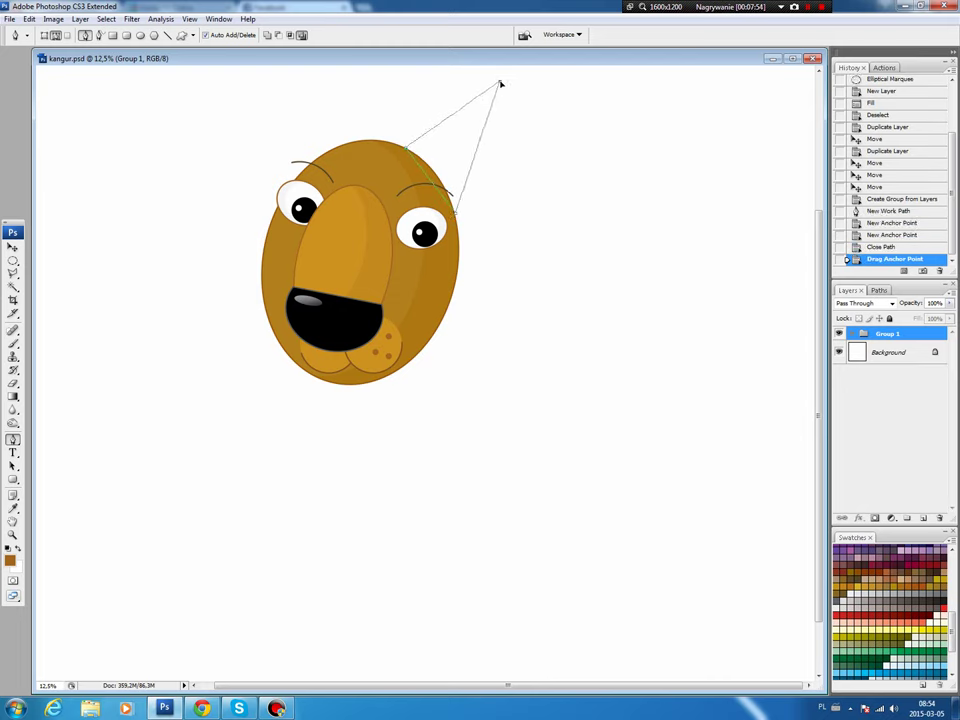
pyautogui.moveTo(479, 147)
pyautogui.mouseDown()
pyautogui.moveTo(497, 156)
pyautogui.moveTo(510, 117)
pyautogui.moveTo(503, 156)
pyautogui.mouseUp()
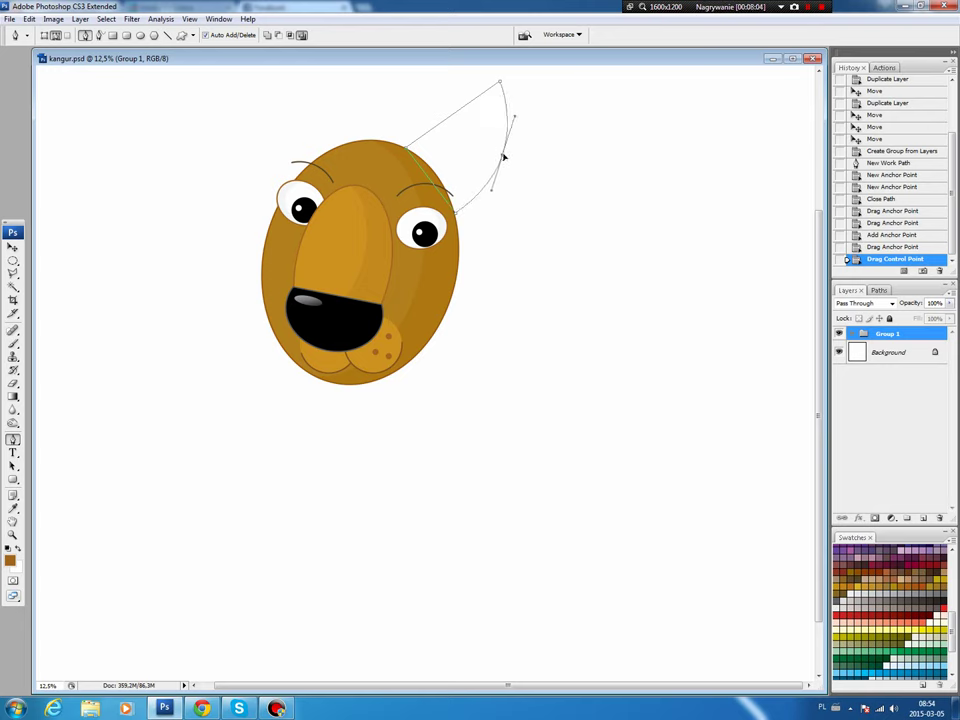
pyautogui.click(873, 290)
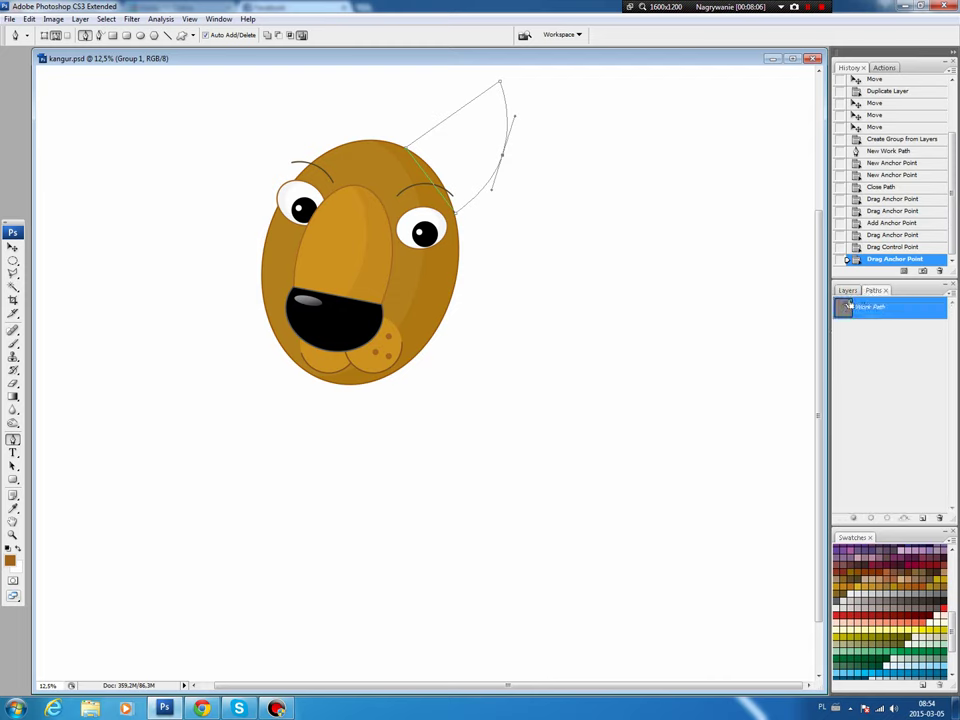
pyautogui.keyDown('ctrl'); pyautogui.click(849, 305); pyautogui.keyUp('ctrl')
pyautogui.click(888, 352)
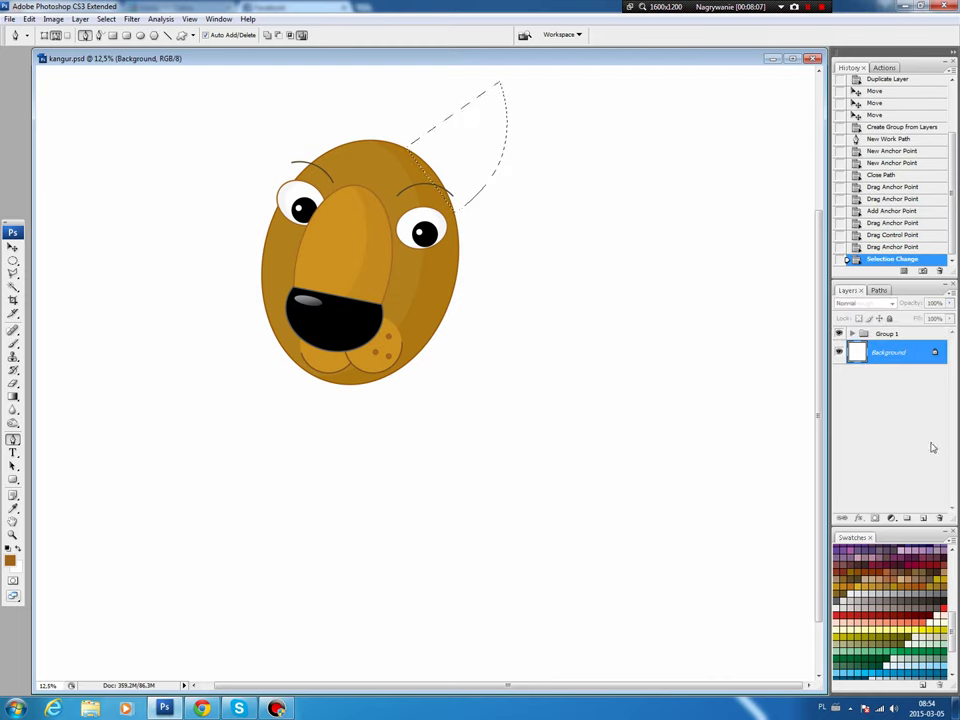
# Fill the ear selection with gold-brown on new Layer 15.
pyautogui.click(926, 519)
pyautogui.press('b')
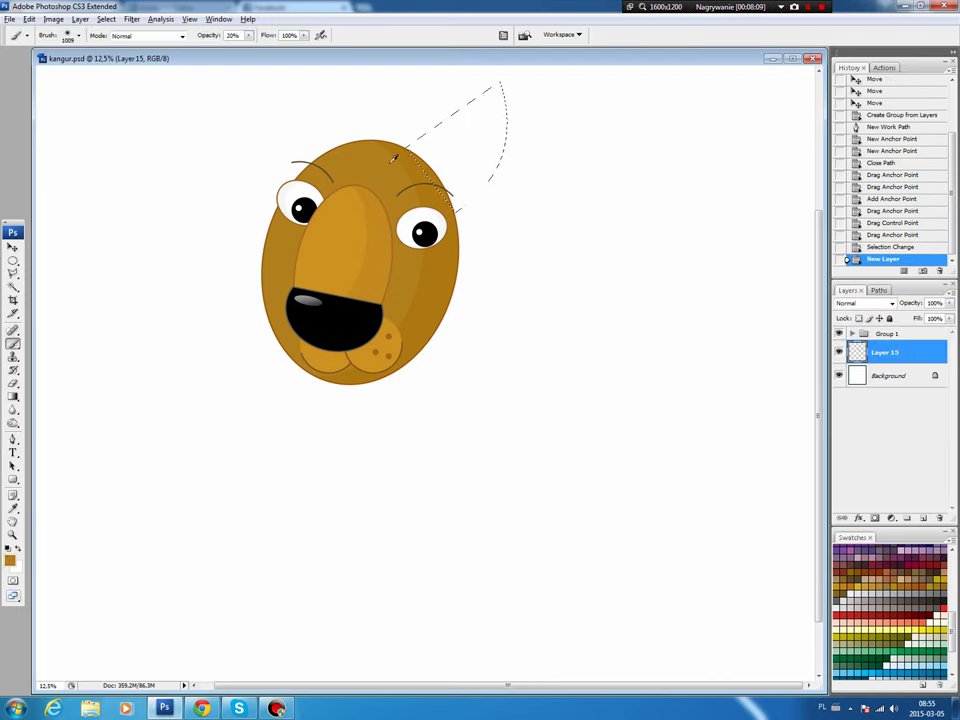
pyautogui.hotkey('alt', 'BackSpace')
pyautogui.hotkey('ctrl', 'd')
# Draw a closed inner-ear path inside the ear and bend its edge outward.
pyautogui.press('p')
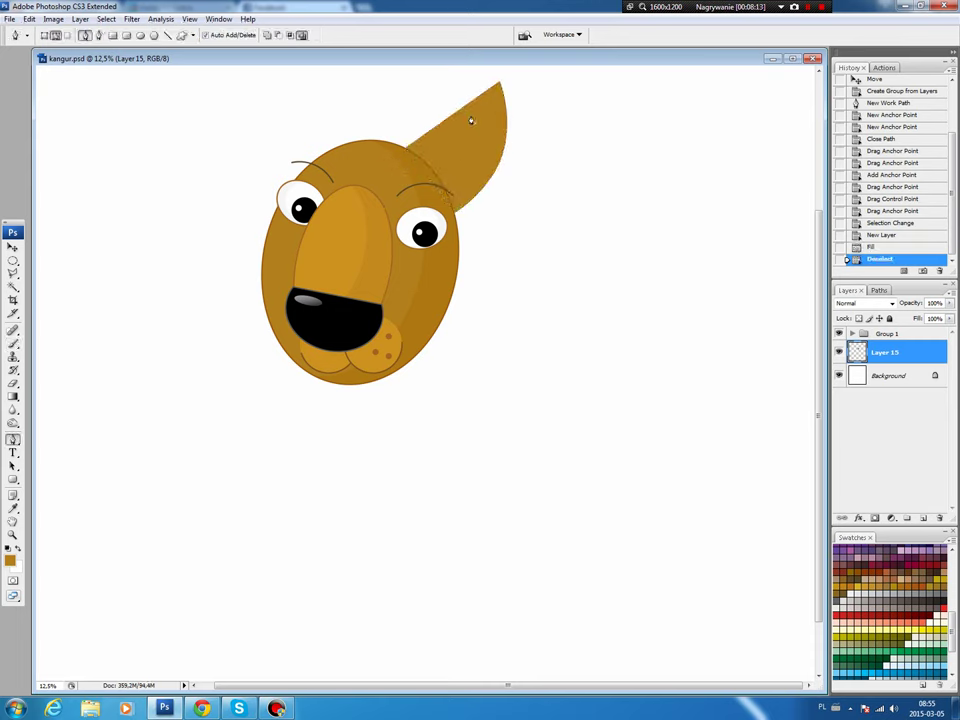
pyautogui.click(410, 167)
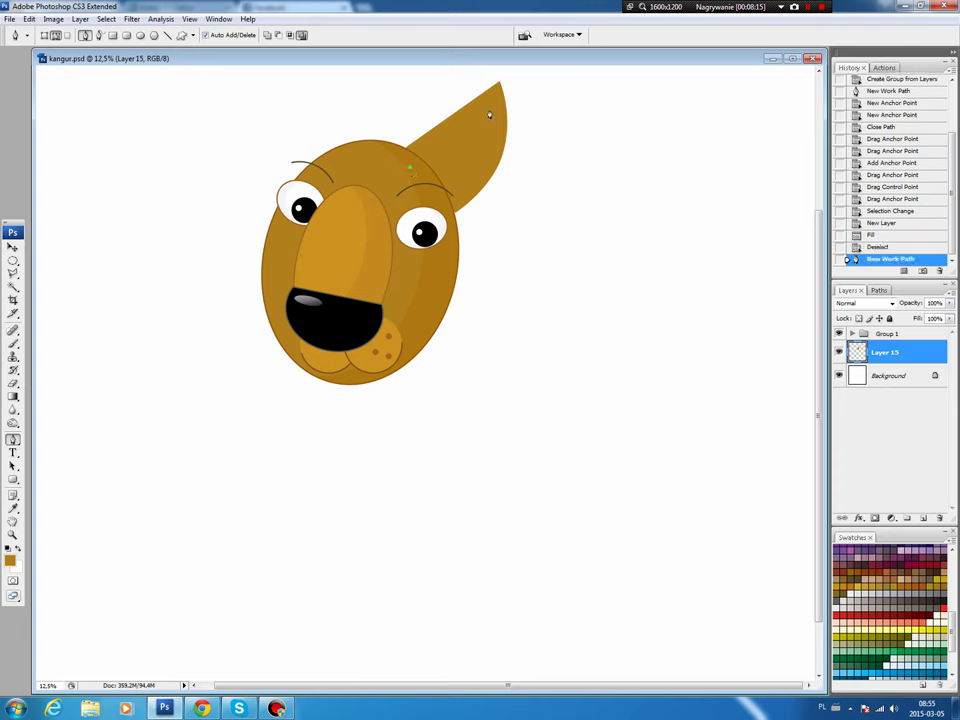
pyautogui.click(495, 107)
pyautogui.click(452, 192)
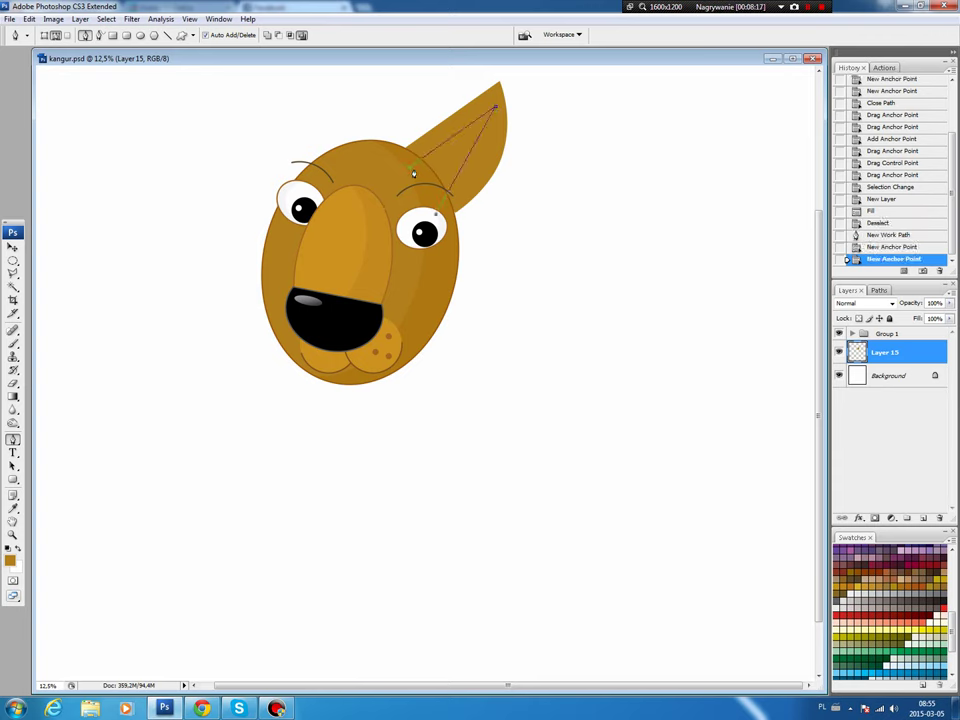
pyautogui.click(410, 168)
pyautogui.click(463, 170)
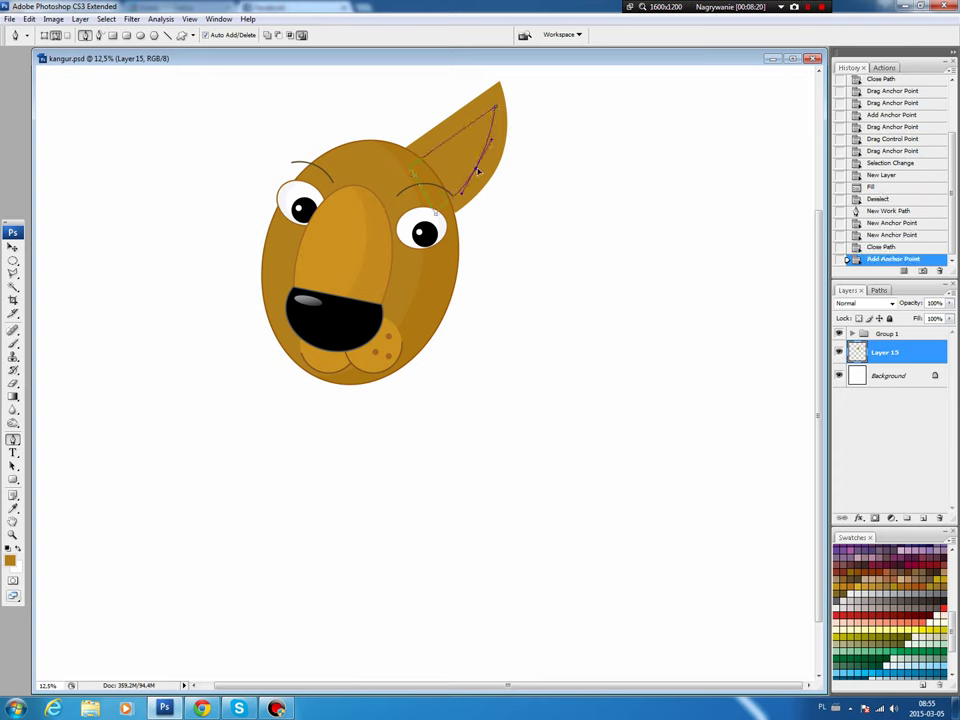
pyautogui.moveTo(463, 170)
pyautogui.mouseDown()
pyautogui.moveTo(503, 142)
pyautogui.moveTo(482, 181)
pyautogui.mouseUp()
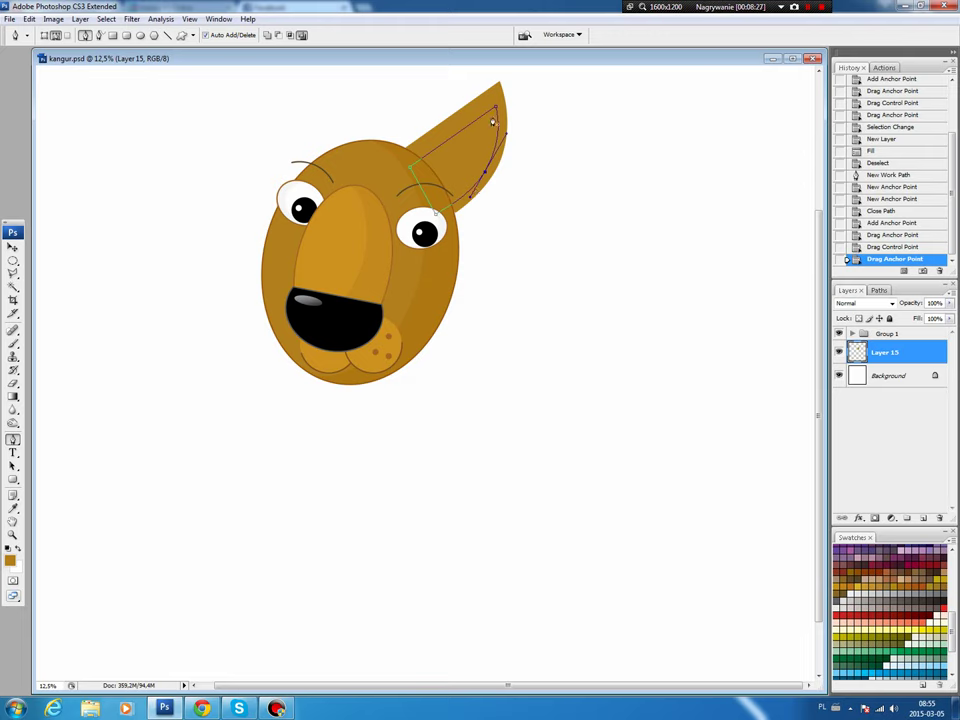
# Refine the inner-ear path's points, load it as a selection, and add new Layer 16.
pyautogui.moveTo(497, 110); pyautogui.dragTo(495, 107)
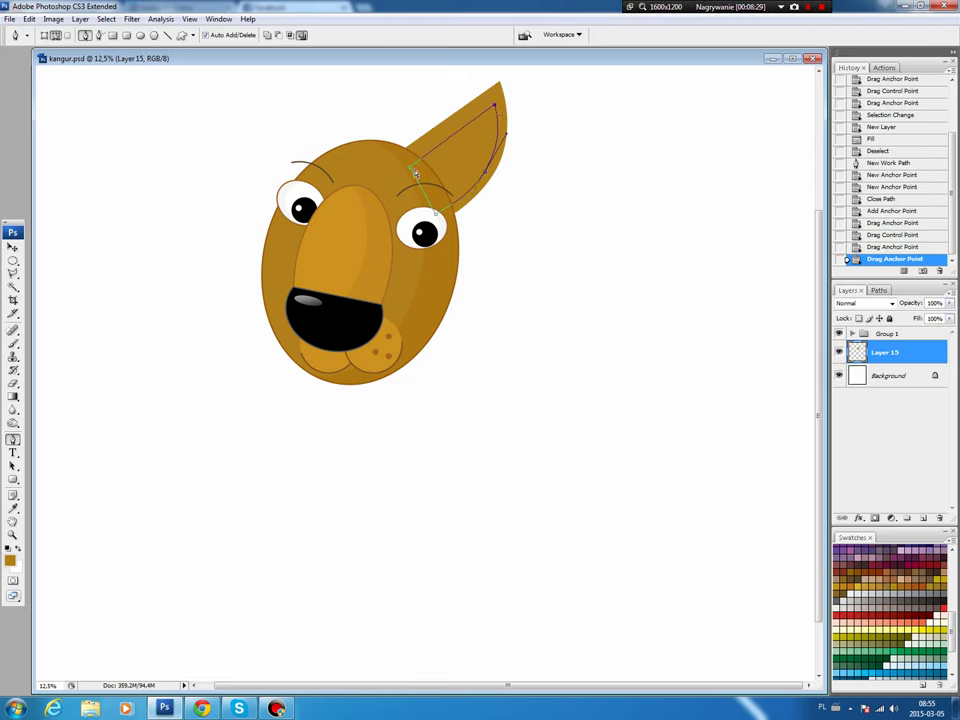
pyautogui.moveTo(482, 181)
pyautogui.mouseDown()
pyautogui.moveTo(474, 197)
pyautogui.moveTo(510, 135)
pyautogui.mouseUp()
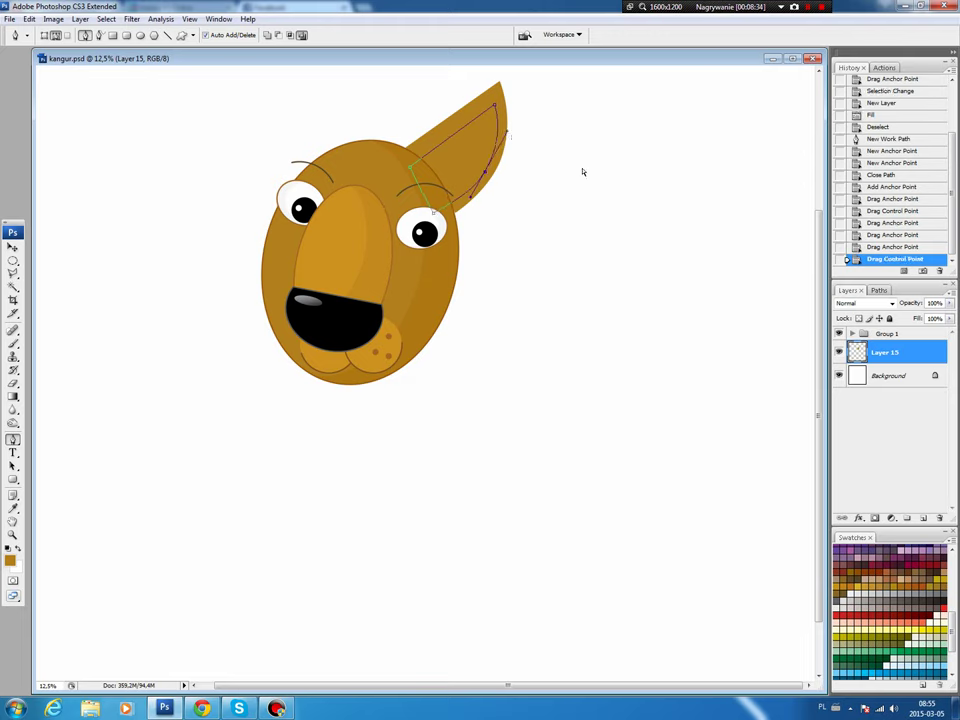
pyautogui.click(878, 290)
pyautogui.keyDown('ctrl'); pyautogui.click(843, 306); pyautogui.keyUp('ctrl')
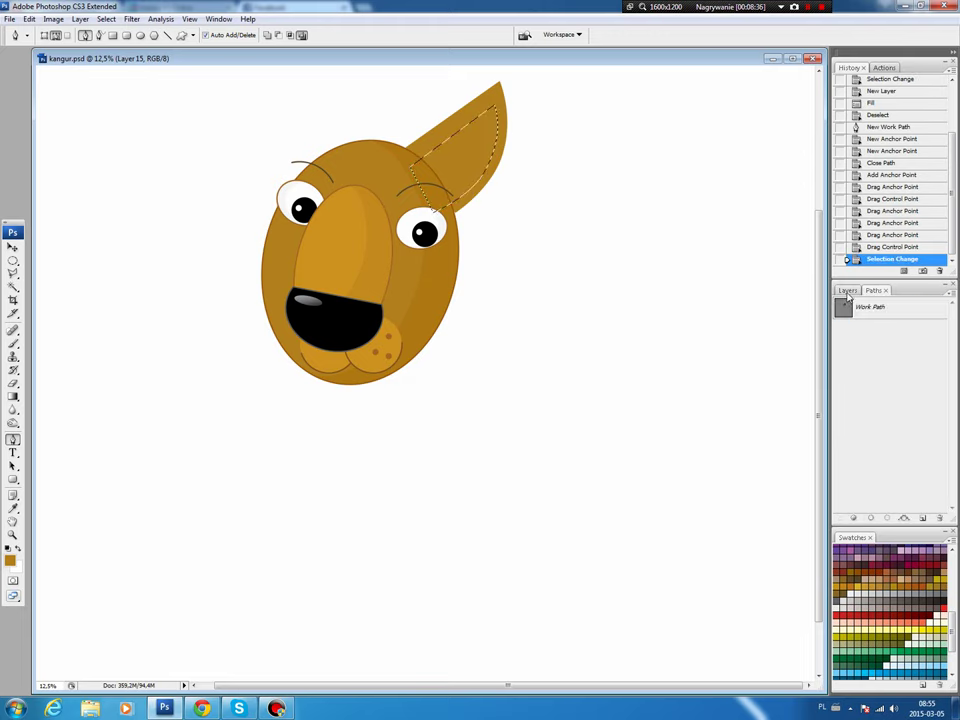
pyautogui.click(922, 517)
# Fill the inner-ear selection with a pale yellow-green swatch.
pyautogui.press('b')
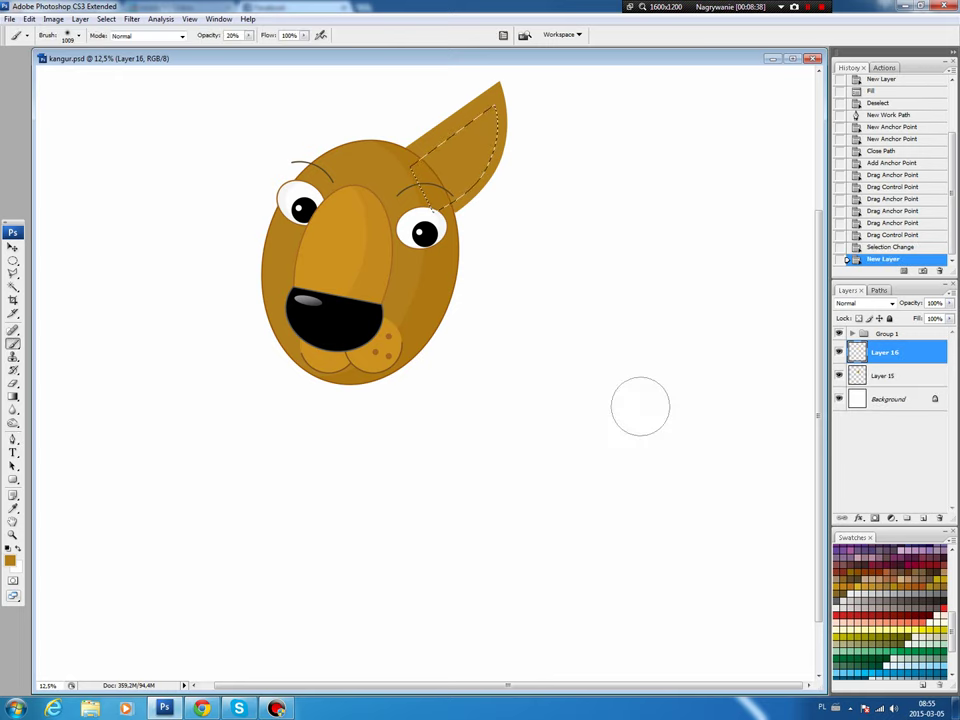
pyautogui.scroll(-1, 953, 622)
pyautogui.scroll(5, 953, 622)
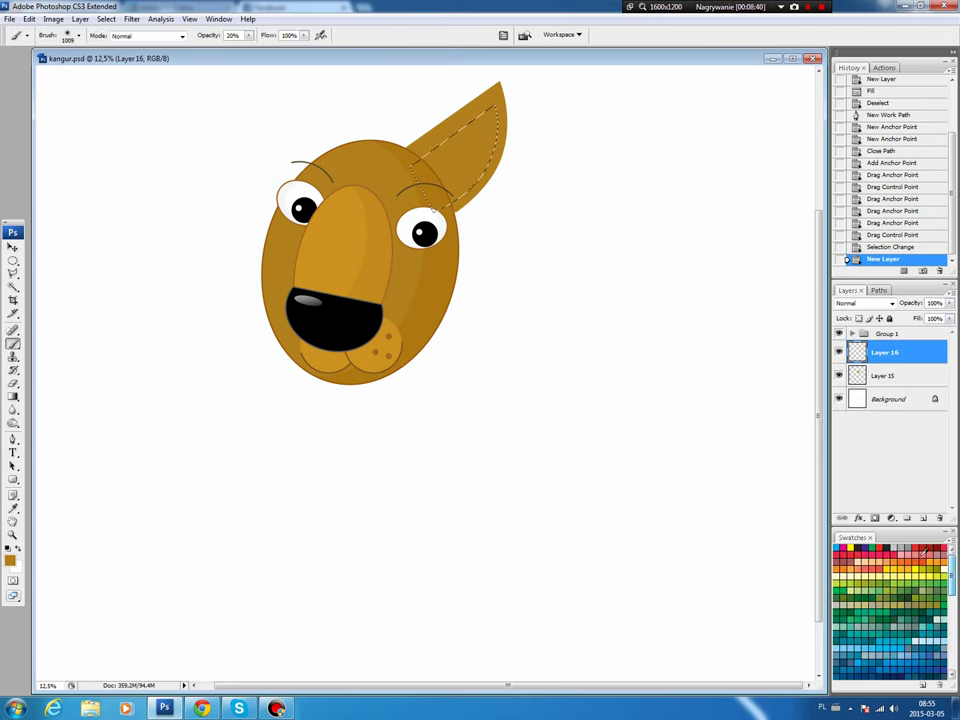
pyautogui.click(860, 592)
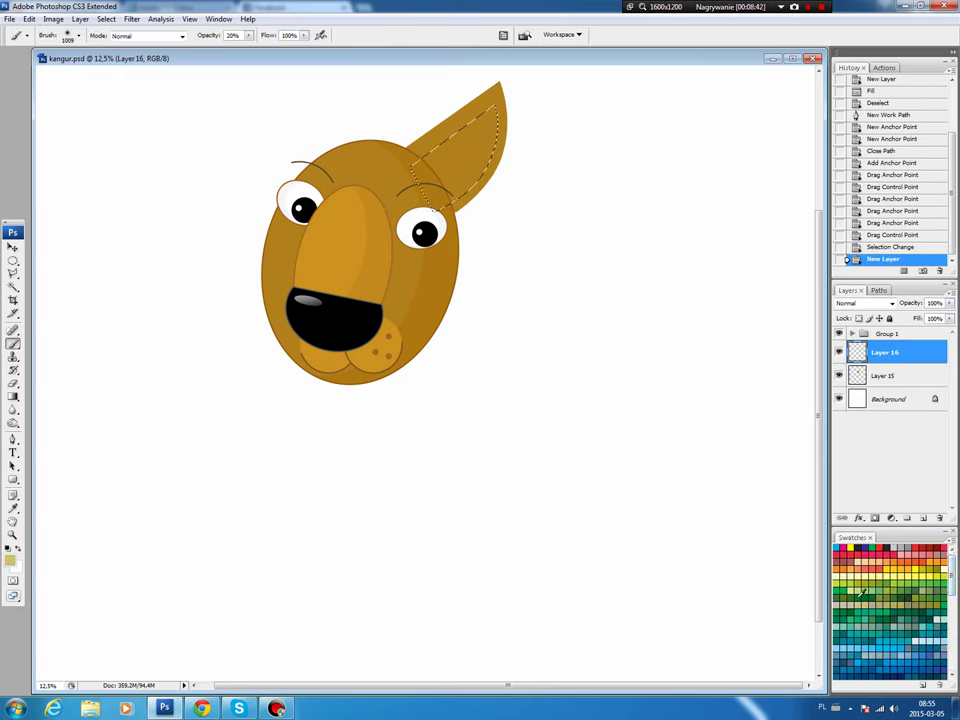
pyautogui.hotkey('alt', 'BackSpace')
pyautogui.hotkey('ctrl', 'd')
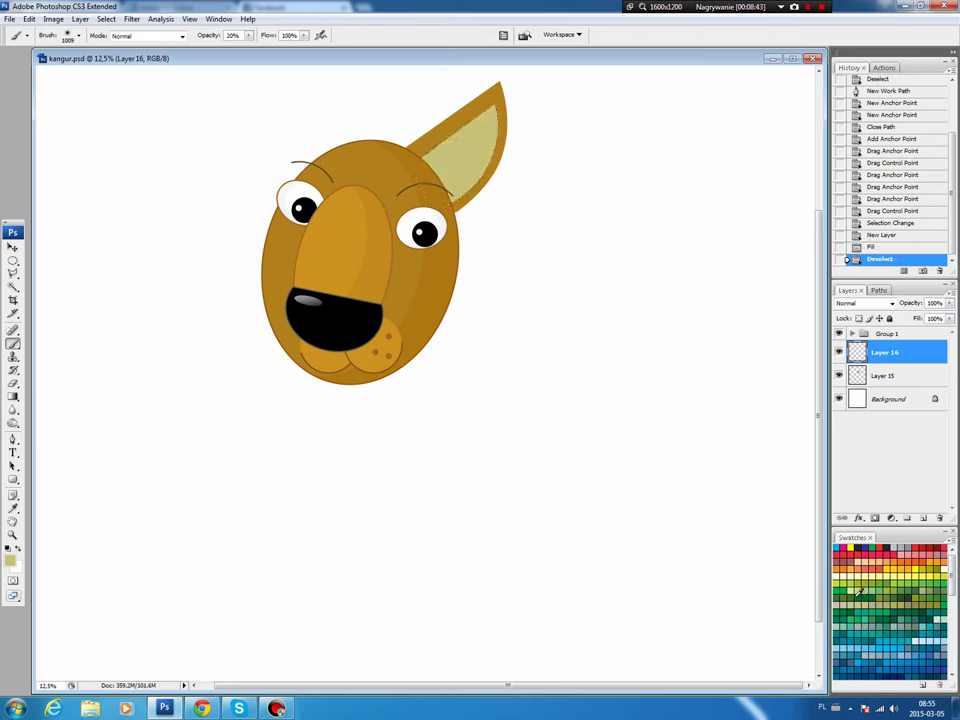
# Delete the pale fill outside the ear shape using an inverted ear selection.
pyautogui.keyDown('ctrl'); pyautogui.click(857, 352); pyautogui.keyUp('ctrl')
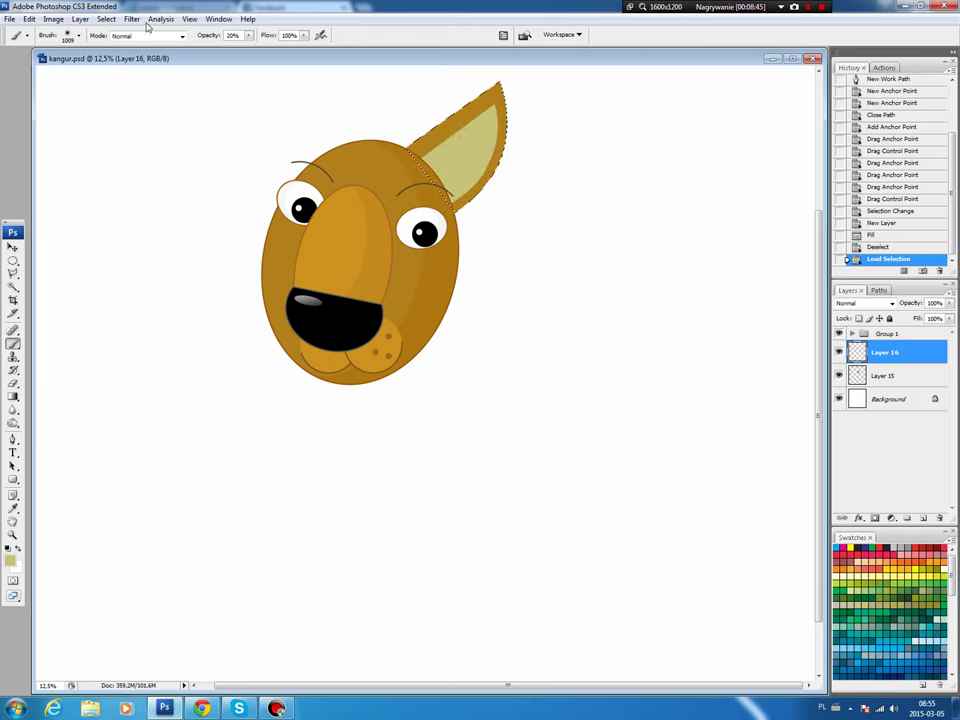
pyautogui.click(106, 19)
pyautogui.click(102, 67)
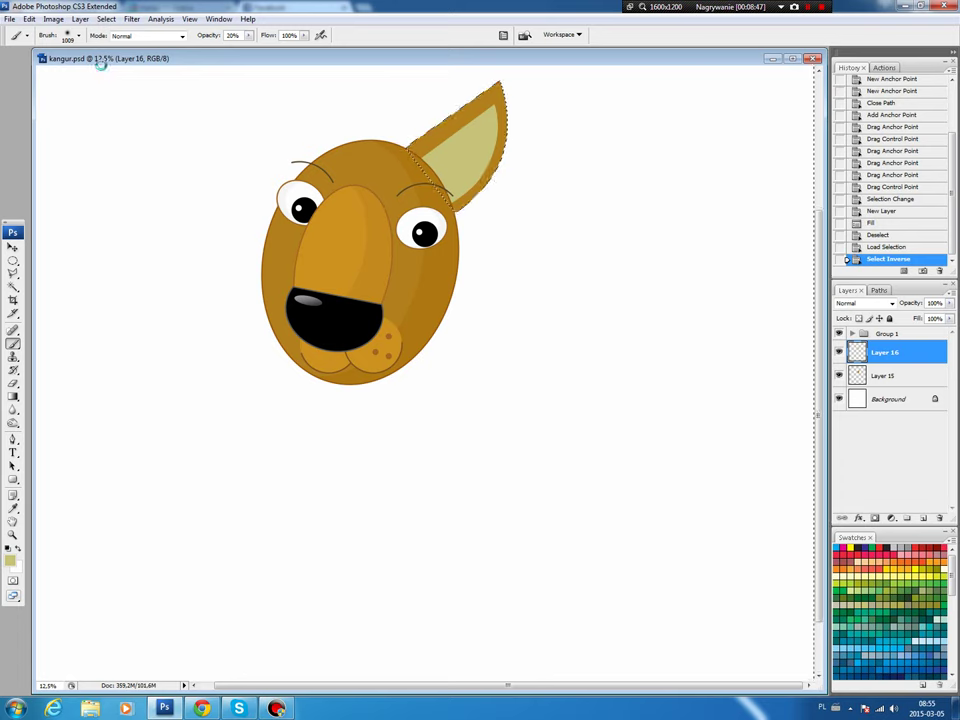
pyautogui.press('Delete')
pyautogui.hotkey('ctrl', 'd')
pyautogui.press('v')
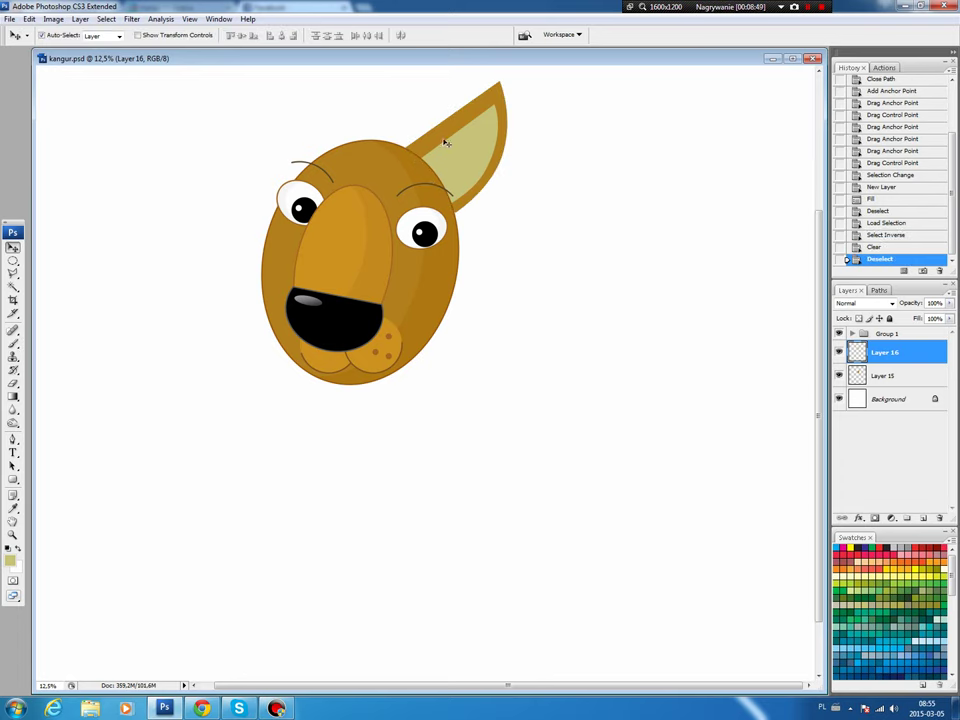
# Raise Lightness to +19 within an oval selection over the inner ear's tip.
pyautogui.press('m')
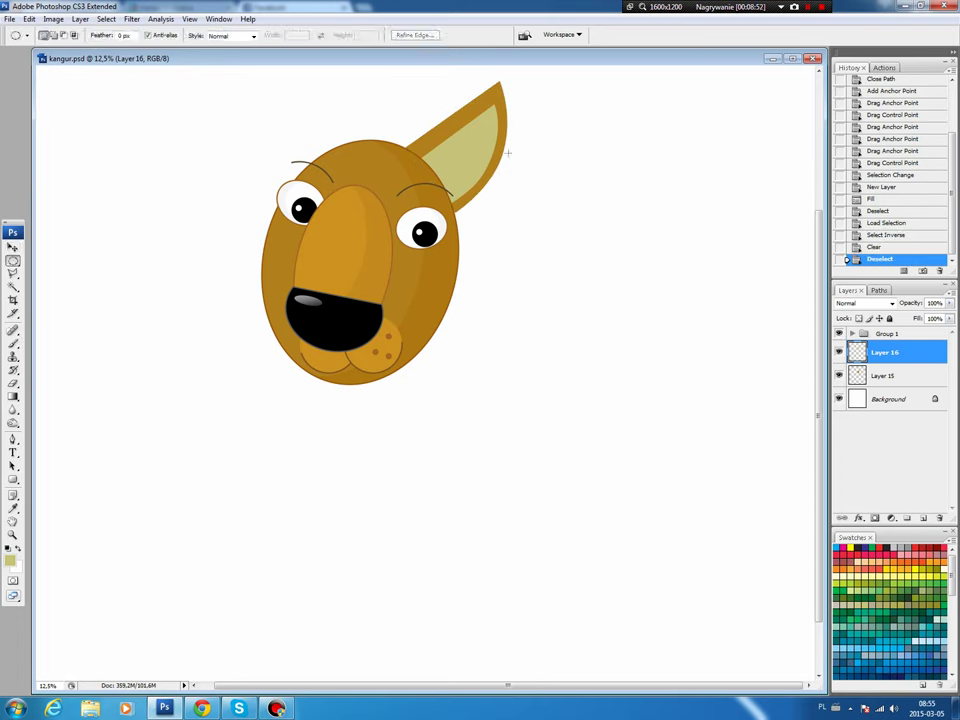
pyautogui.moveTo(460, 100)
pyautogui.mouseDown()
pyautogui.moveTo(570, 222)
pyautogui.moveTo(514, 217)
pyautogui.mouseUp()
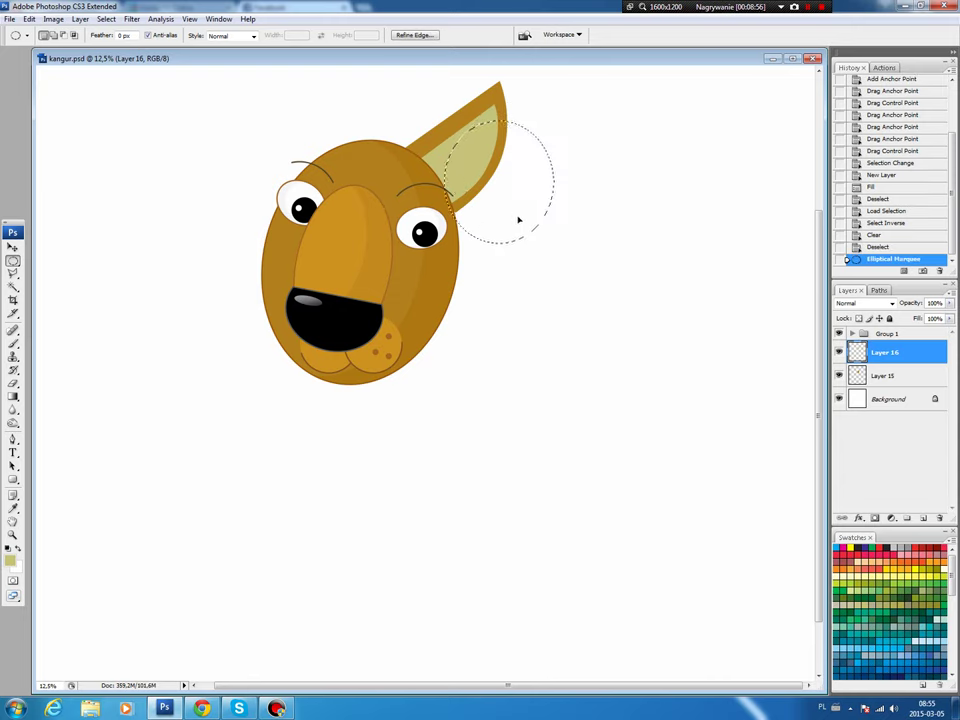
pyautogui.hotkey('ctrl', 'u')
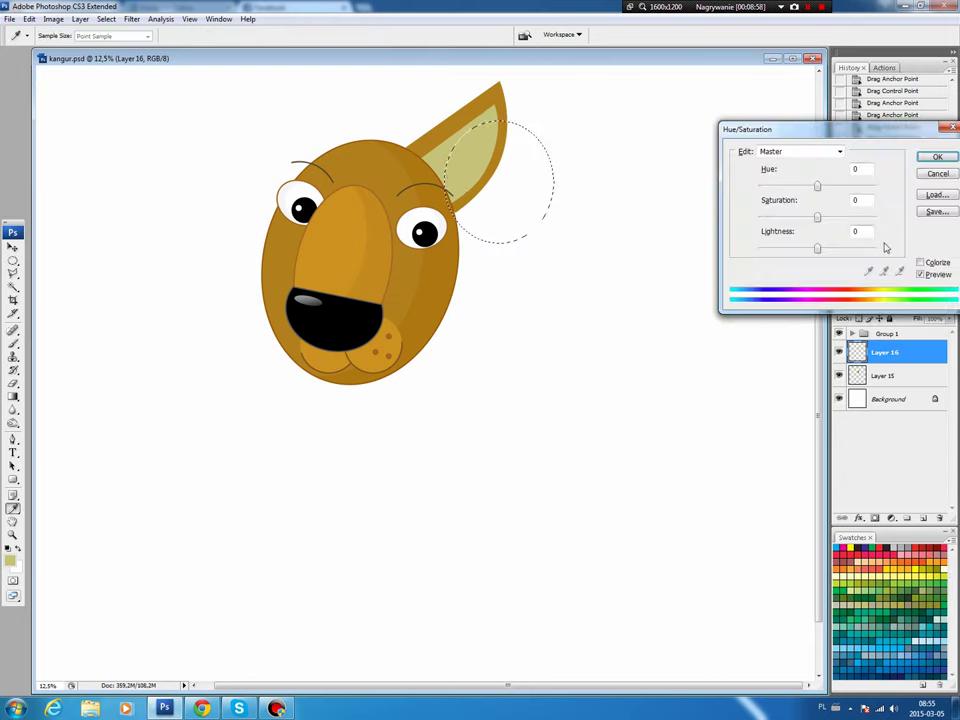
pyautogui.moveTo(817, 250); pyautogui.dragTo(828, 250)
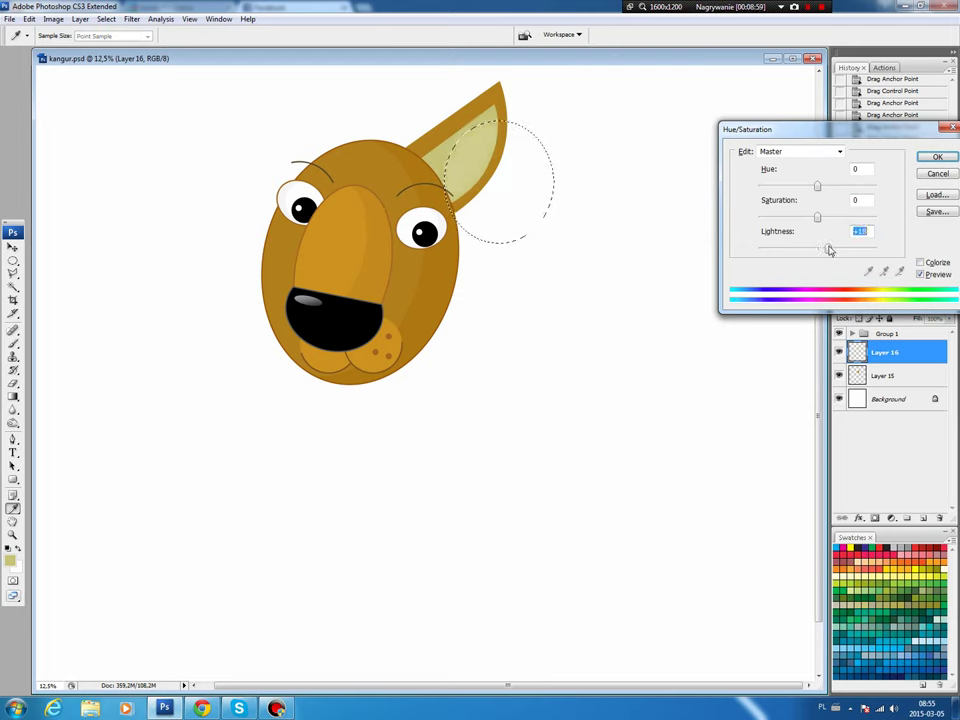
pyautogui.click(921, 159)
pyautogui.hotkey('ctrl', 'd')
pyautogui.press('b')
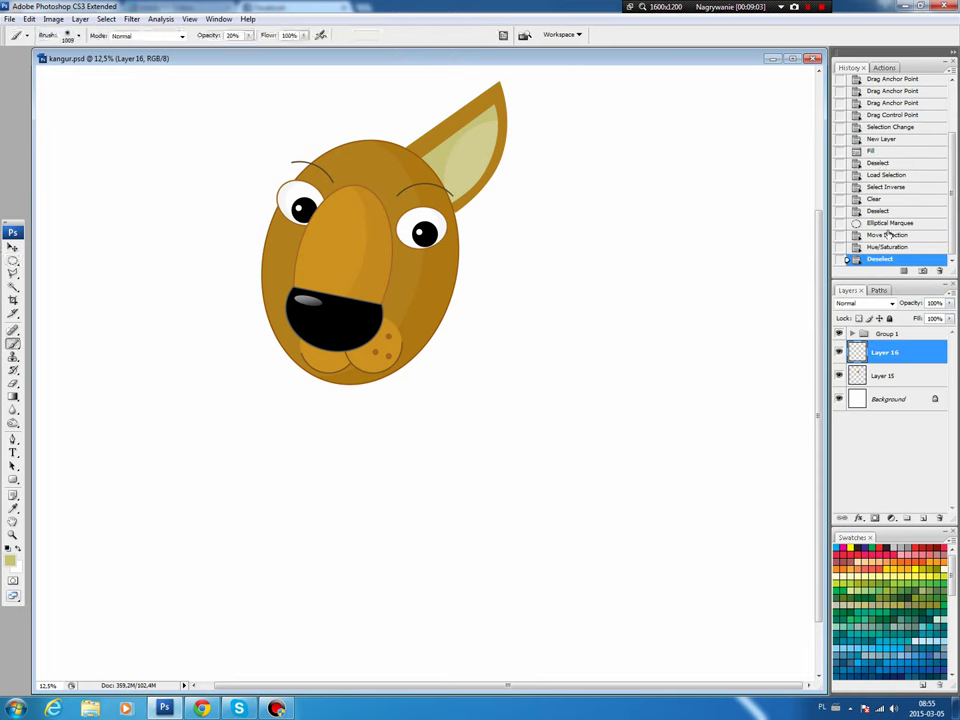
pyautogui.keyDown('ctrl'); pyautogui.click(857, 352); pyautogui.keyUp('ctrl')
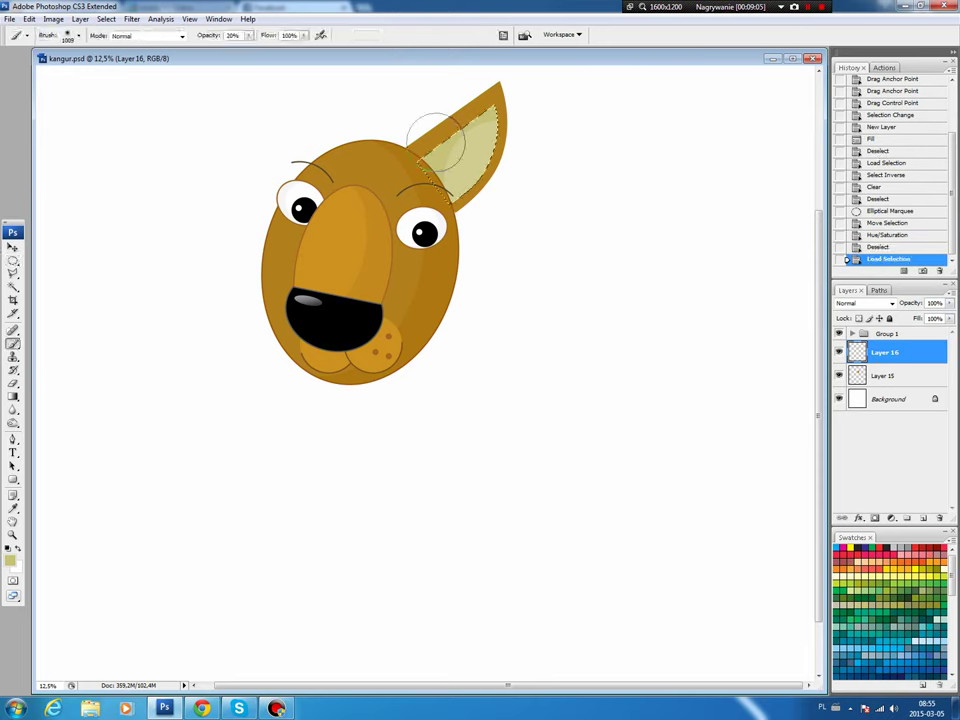
# Stroke the inner ear with a darker olive 16 px centre outline on a new layer.
pyautogui.press('i')
pyautogui.click(10, 560)
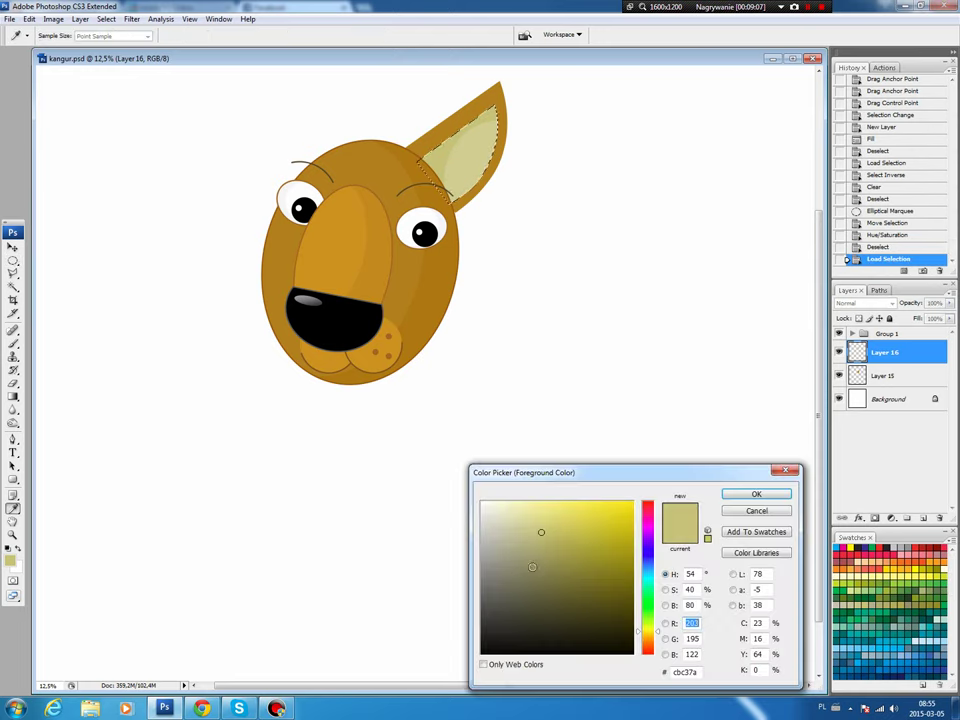
pyautogui.click(756, 510)
pyautogui.press('b')
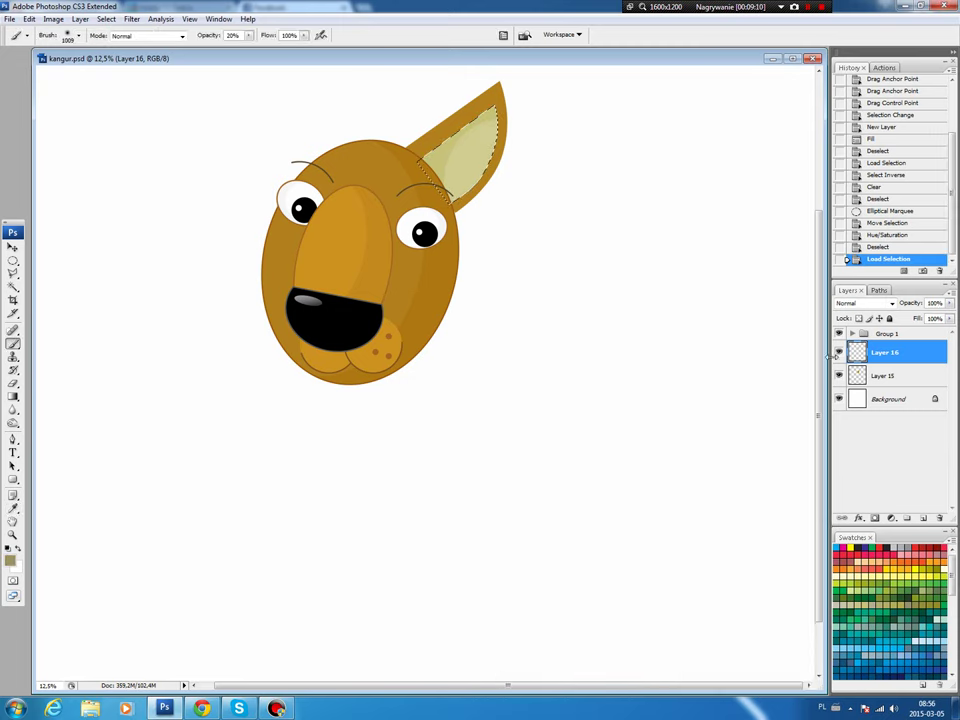
pyautogui.click(838, 352)
pyautogui.click(923, 518)
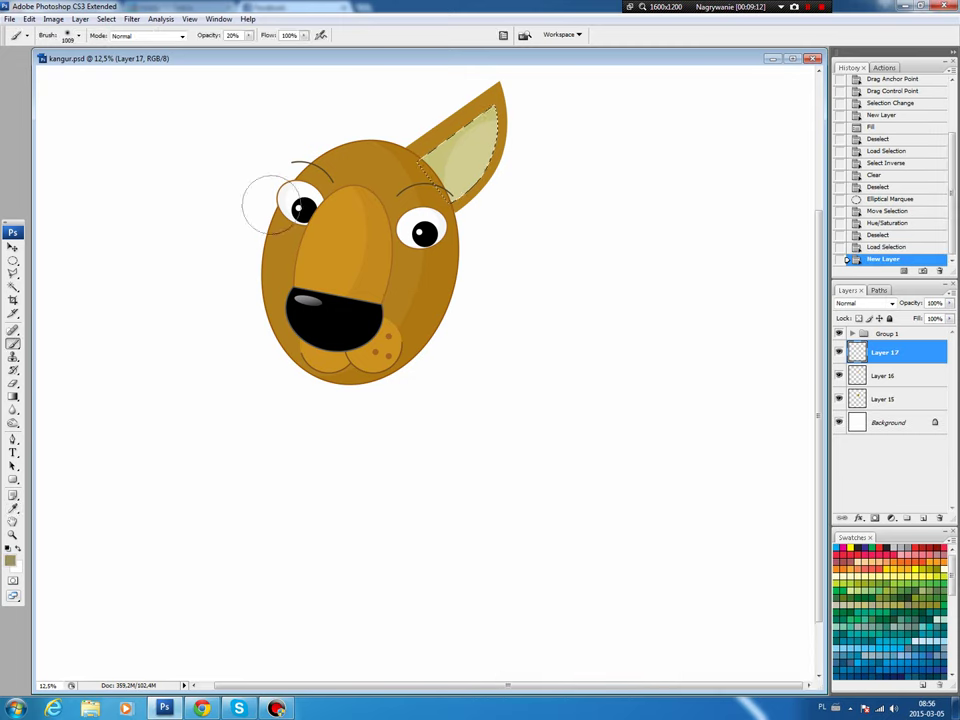
pyautogui.click(29, 19)
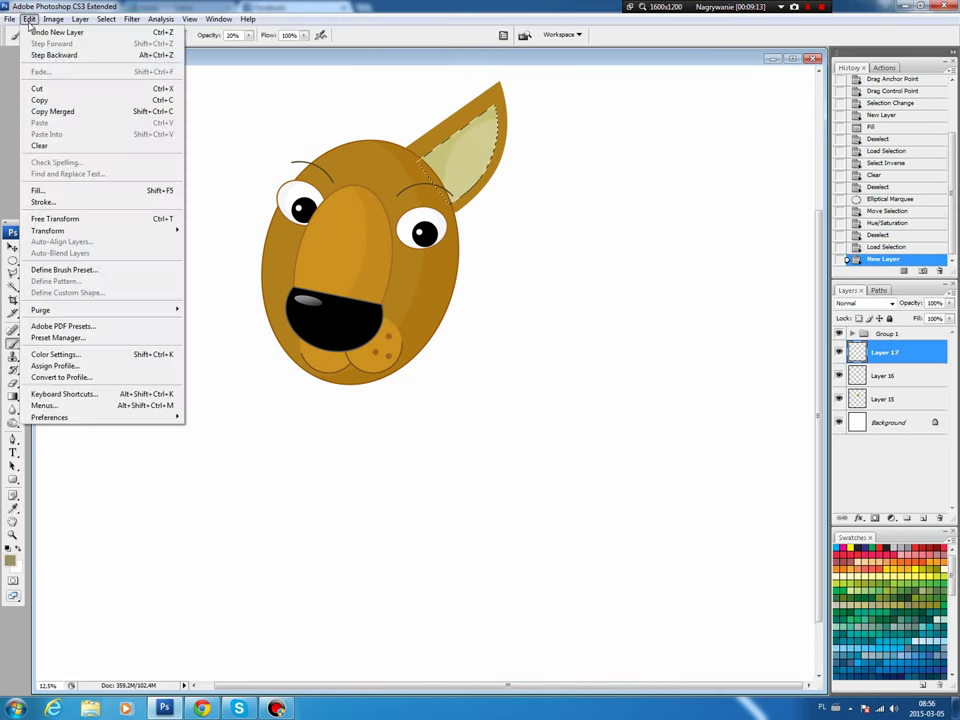
pyautogui.click(45, 200)
pyautogui.click(550, 198)
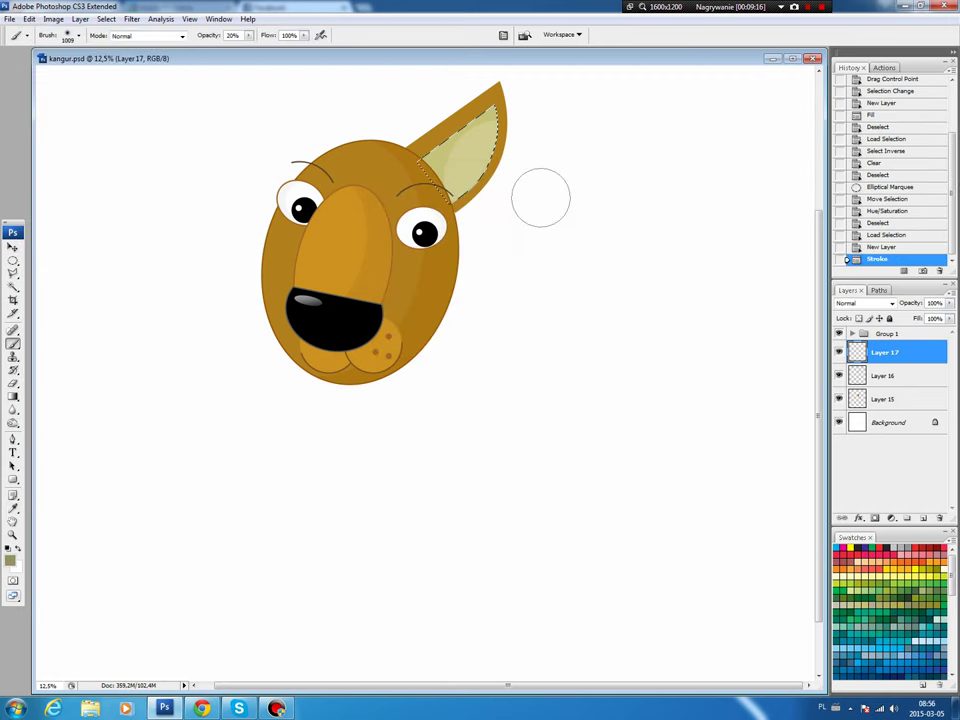
pyautogui.hotkey('ctrl', 'd')
# Stroke the whole ear shape with a 16 px head-brown outline on another new layer.
pyautogui.press('v')
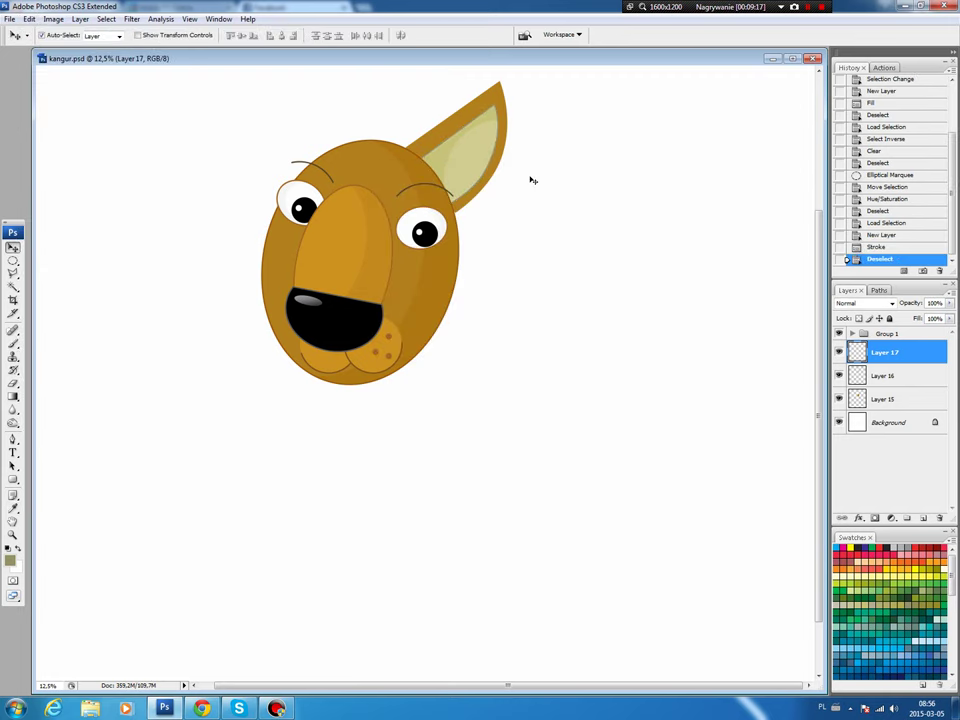
pyautogui.click(436, 121)
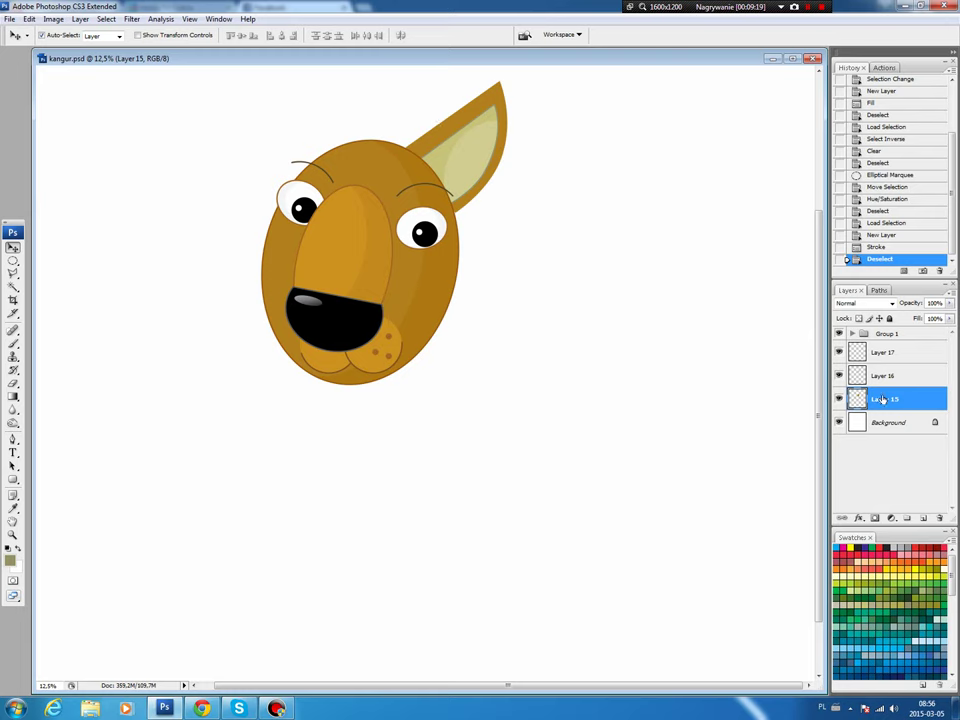
pyautogui.keyDown('ctrl'); pyautogui.click(857, 399); pyautogui.keyUp('ctrl')
pyautogui.click(921, 518)
pyautogui.press('b')
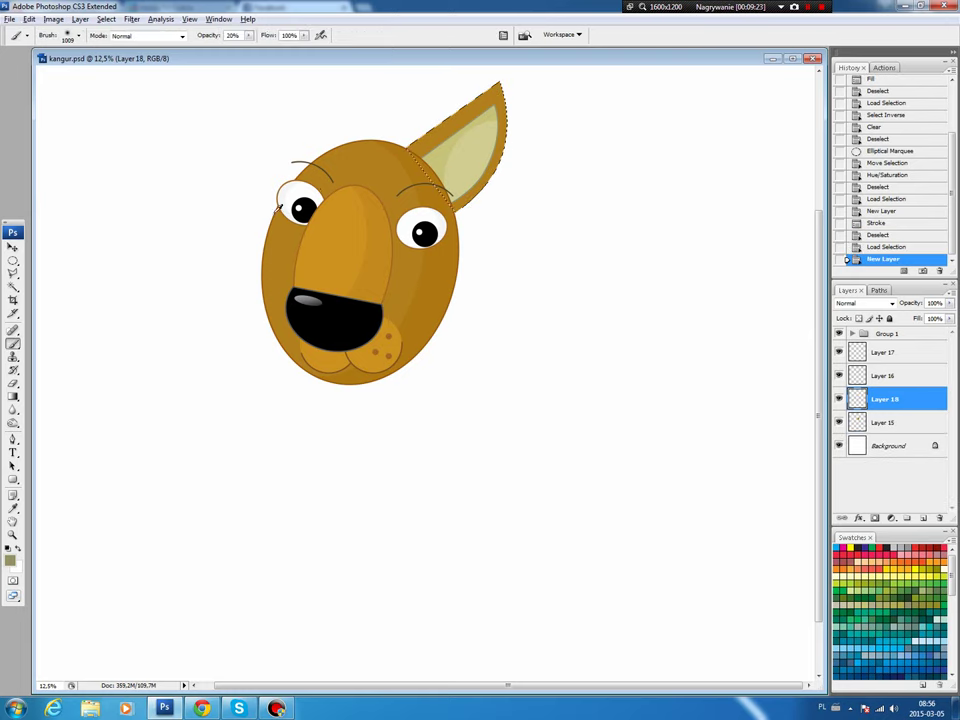
pyautogui.keyDown('alt'); pyautogui.click(328, 142); pyautogui.keyUp('alt')
pyautogui.click(30, 19)
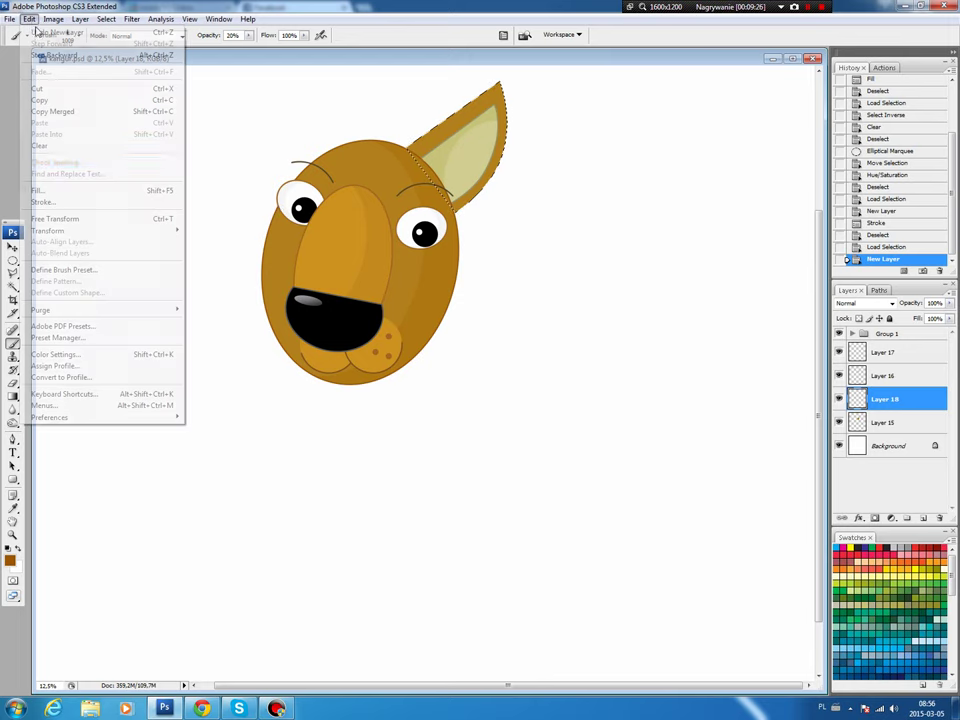
pyautogui.click(44, 202)
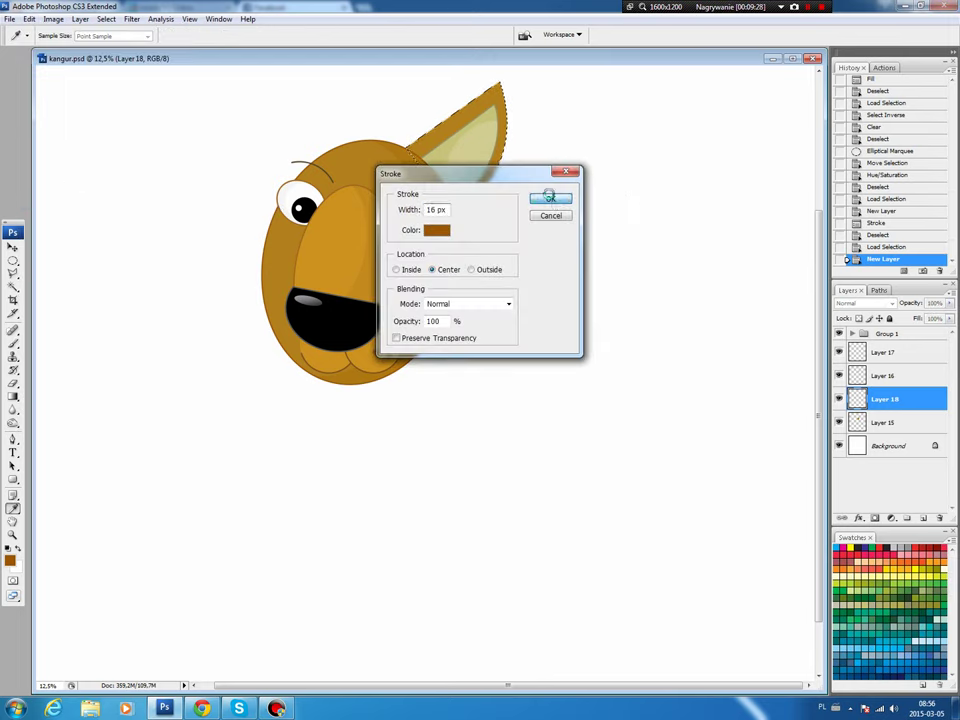
pyautogui.click(550, 197)
pyautogui.press('b')
pyautogui.hotkey('ctrl', 'd')
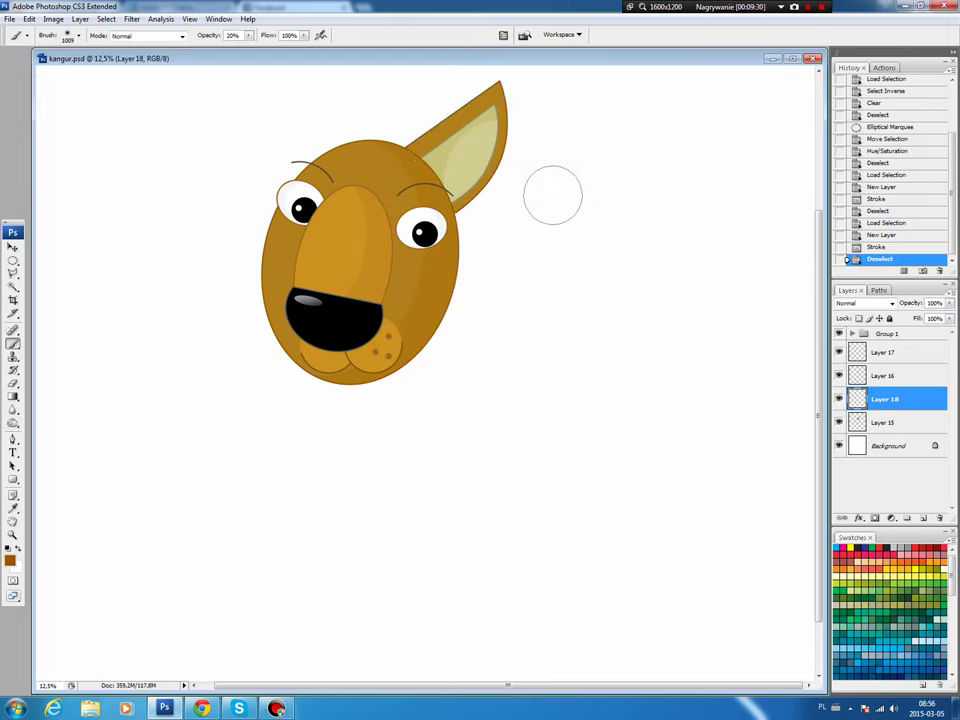
pyautogui.press('v')
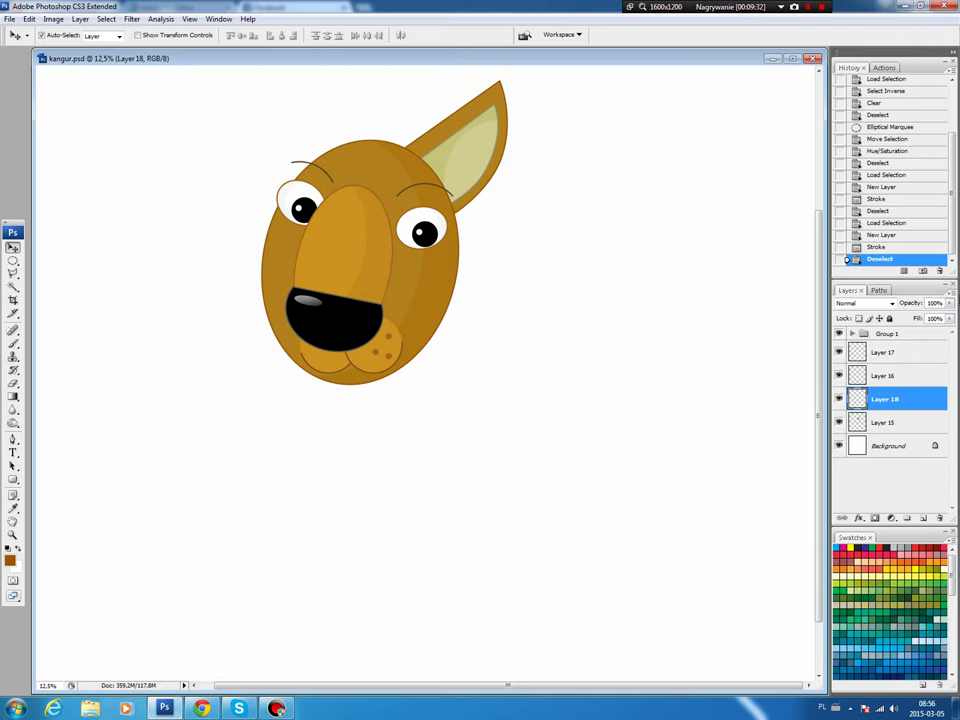
# Link ear Layers 15–18 and group them into Group 2.
pyautogui.click(871, 421)
pyautogui.keyDown('shift'); pyautogui.click(882, 353); pyautogui.keyUp('shift')
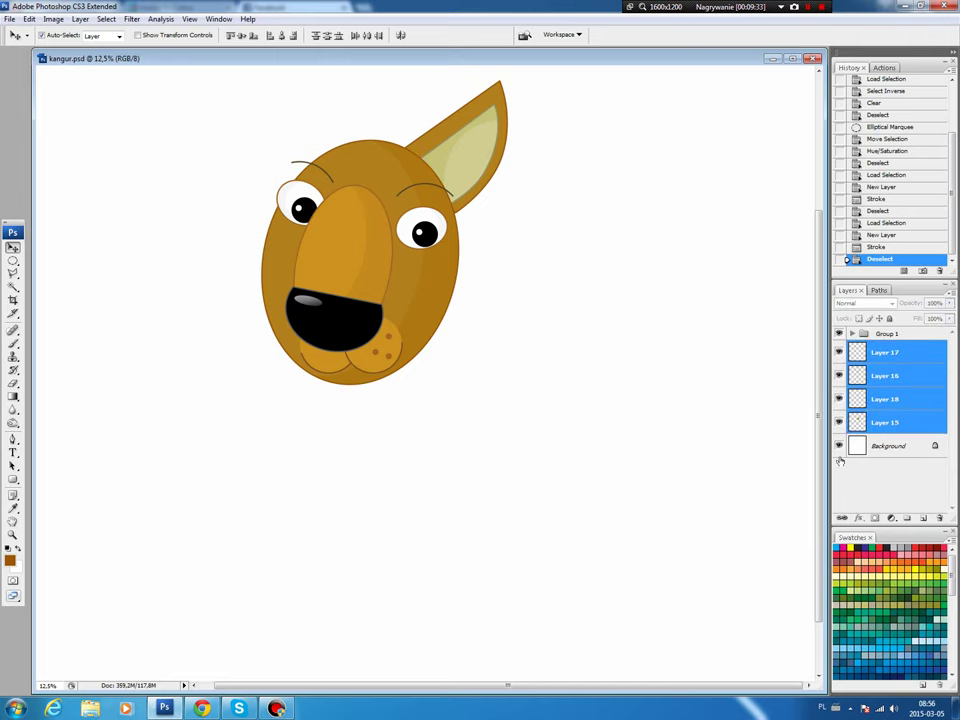
pyautogui.click(841, 518)
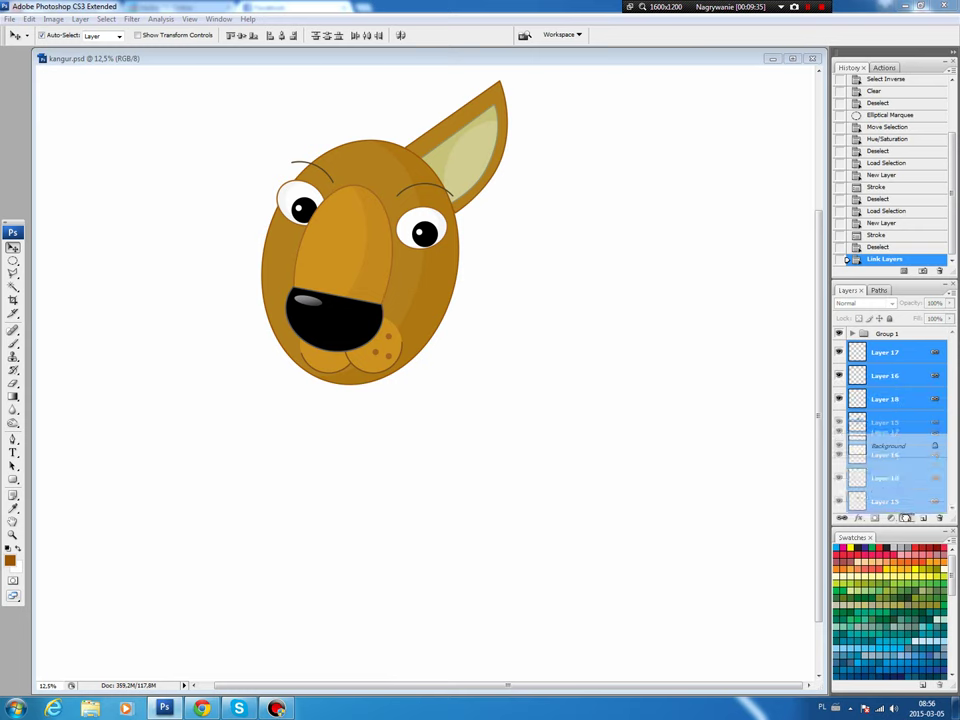
pyautogui.hotkey('ctrl', 'g')
pyautogui.click(893, 367)
pyautogui.press('p')
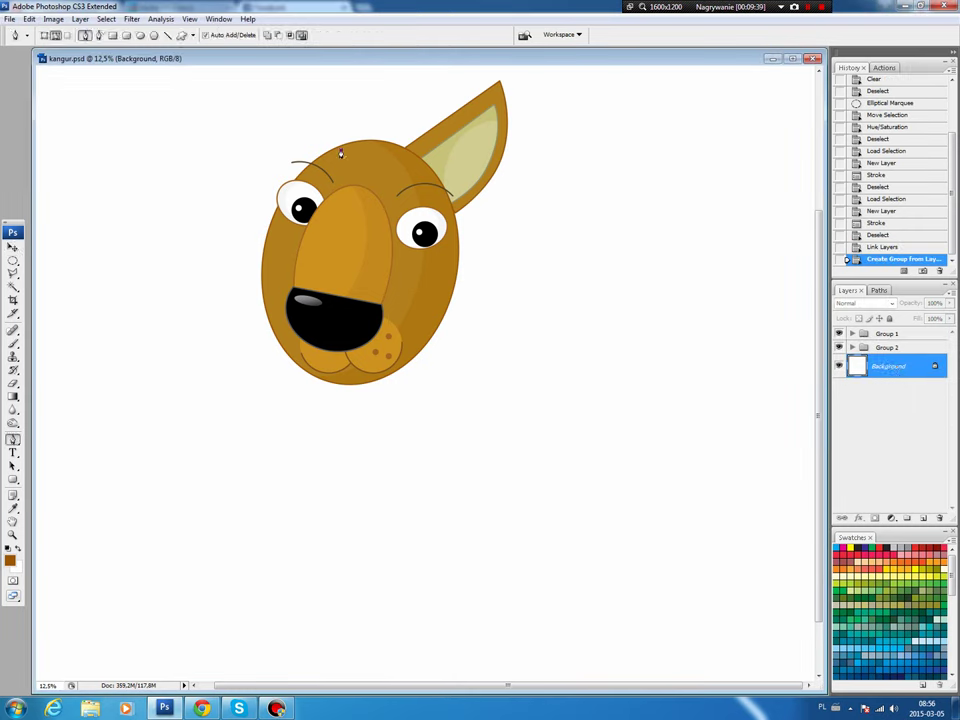
# Draw and curve a closed second ear path rising beside the first ear.
pyautogui.click(340, 151)
pyautogui.click(436, 70)
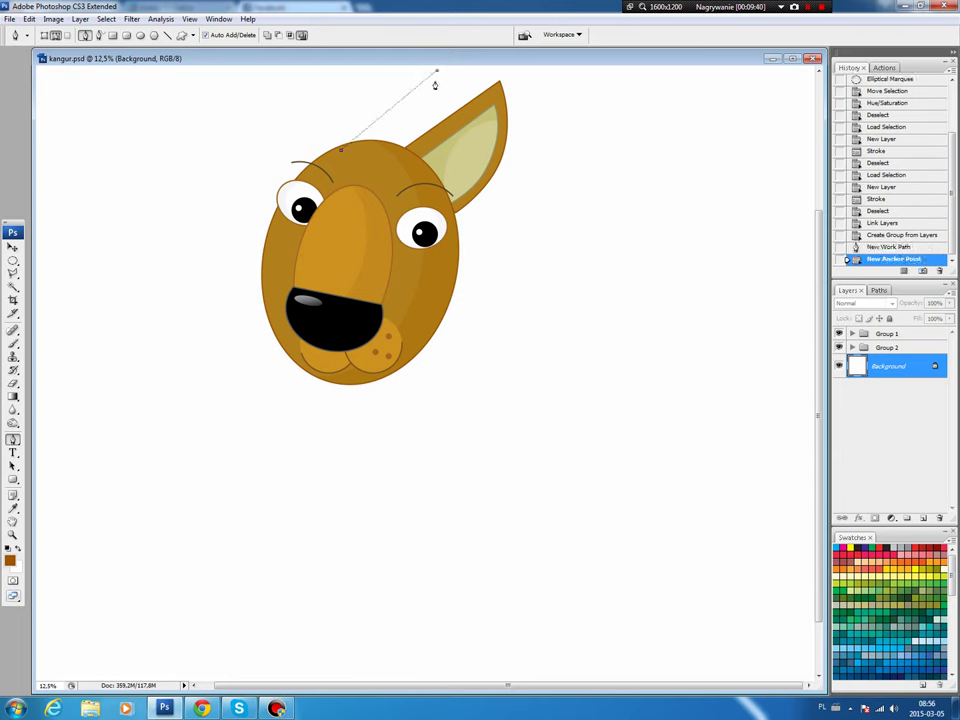
pyautogui.click(414, 161)
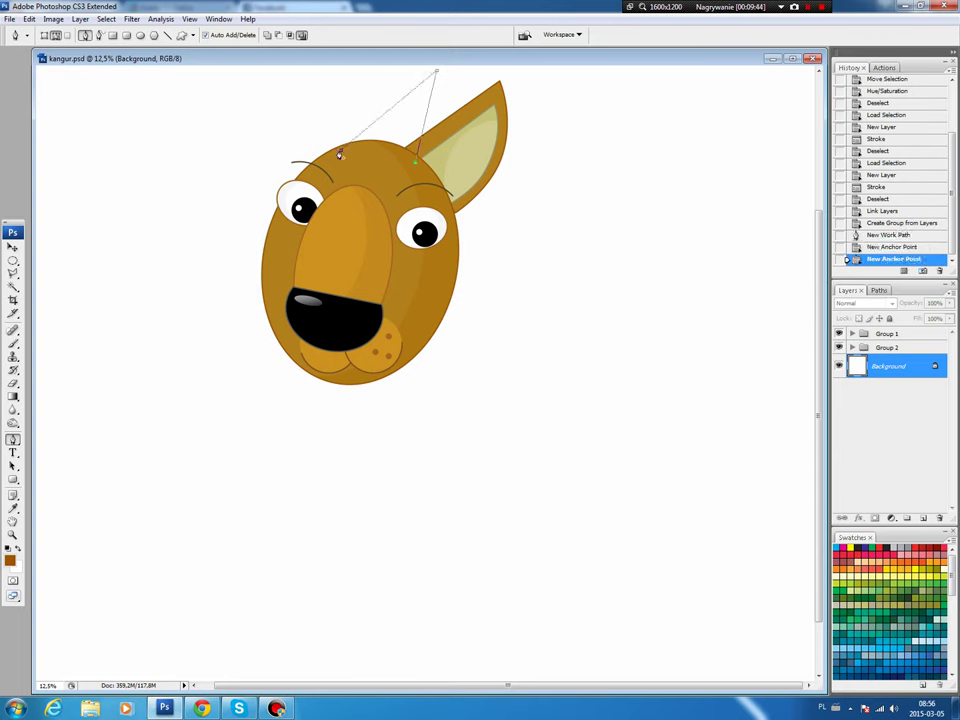
pyautogui.click(340, 152)
pyautogui.moveTo(340, 152); pyautogui.dragTo(342, 148)
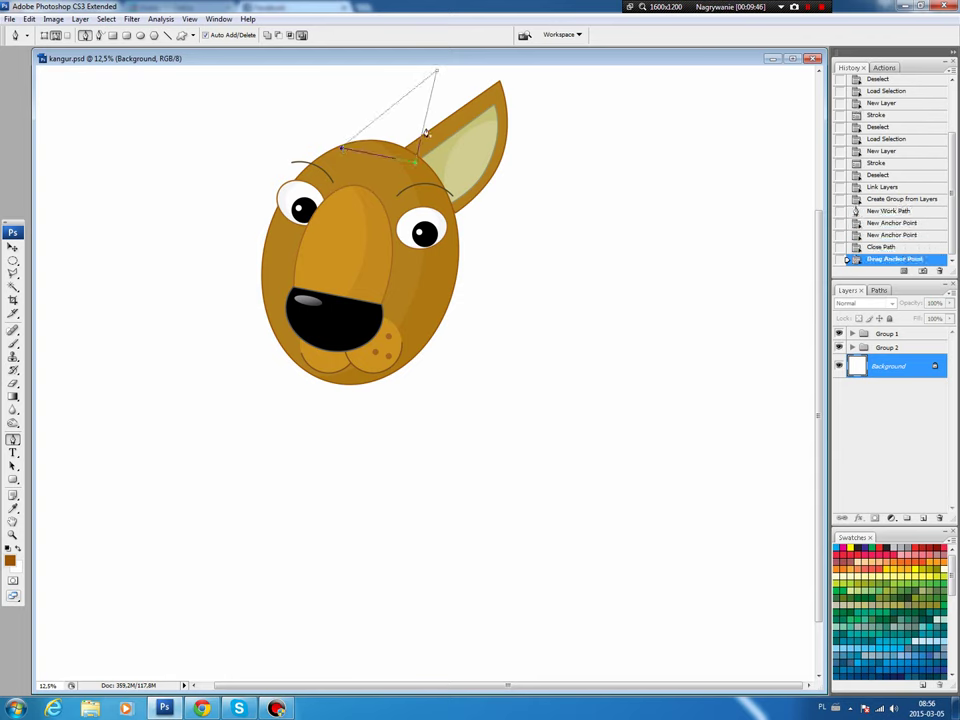
pyautogui.moveTo(427, 116); pyautogui.dragTo(440, 128)
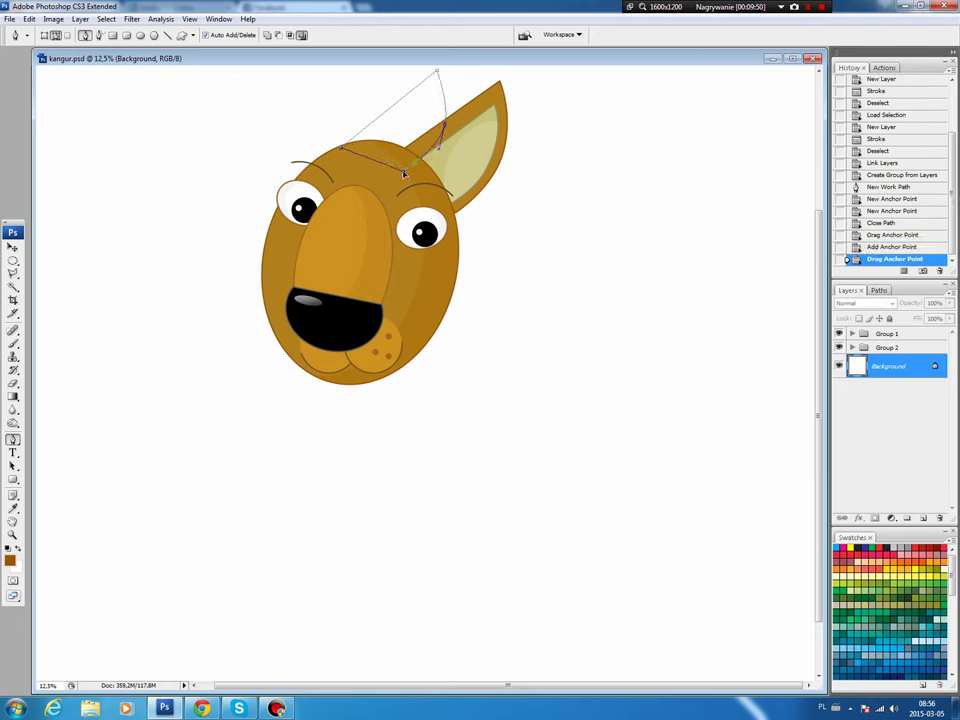
pyautogui.moveTo(403, 168)
pyautogui.mouseDown()
pyautogui.moveTo(447, 128)
pyautogui.moveTo(448, 101)
pyautogui.mouseUp()
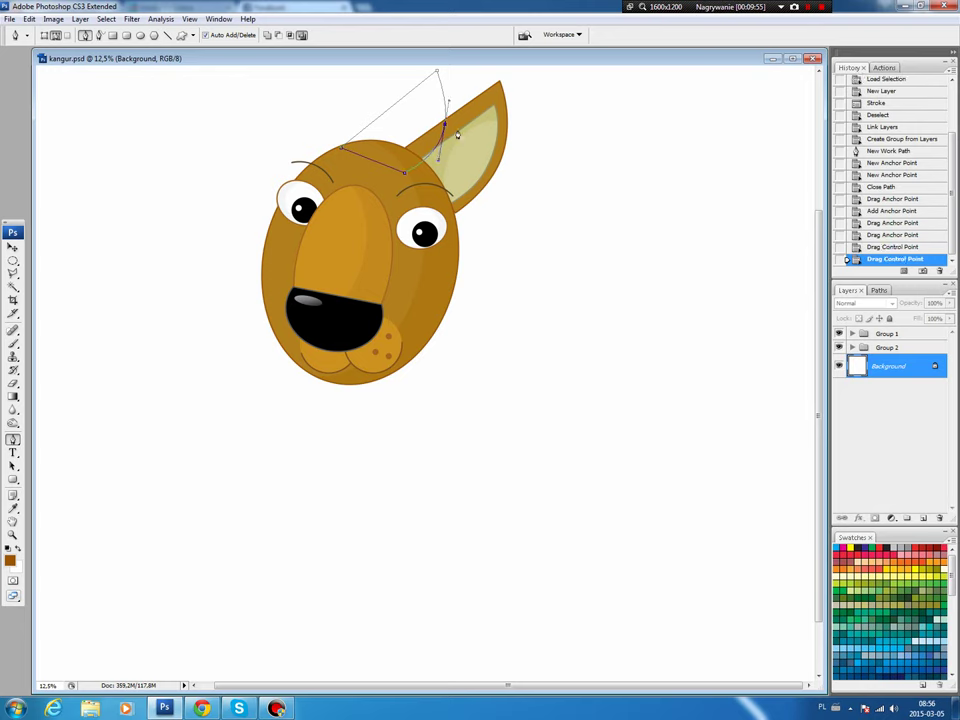
# Load the second ear path as a selection and add new empty Layer 19.
pyautogui.click(879, 290)
pyautogui.click(891, 518)
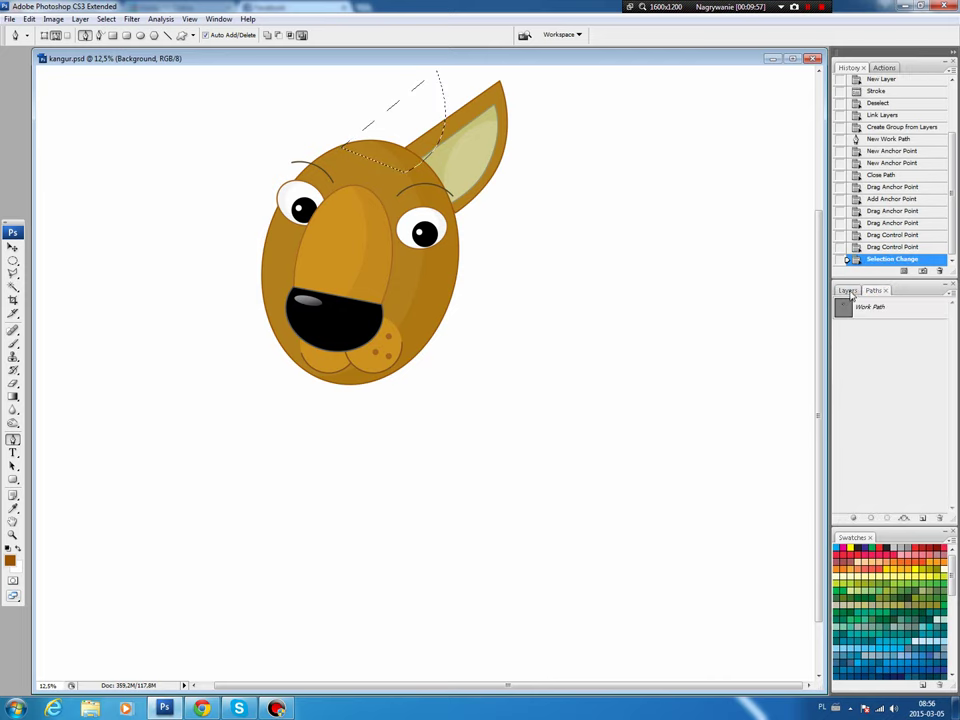
pyautogui.click(847, 290)
pyautogui.click(922, 519)
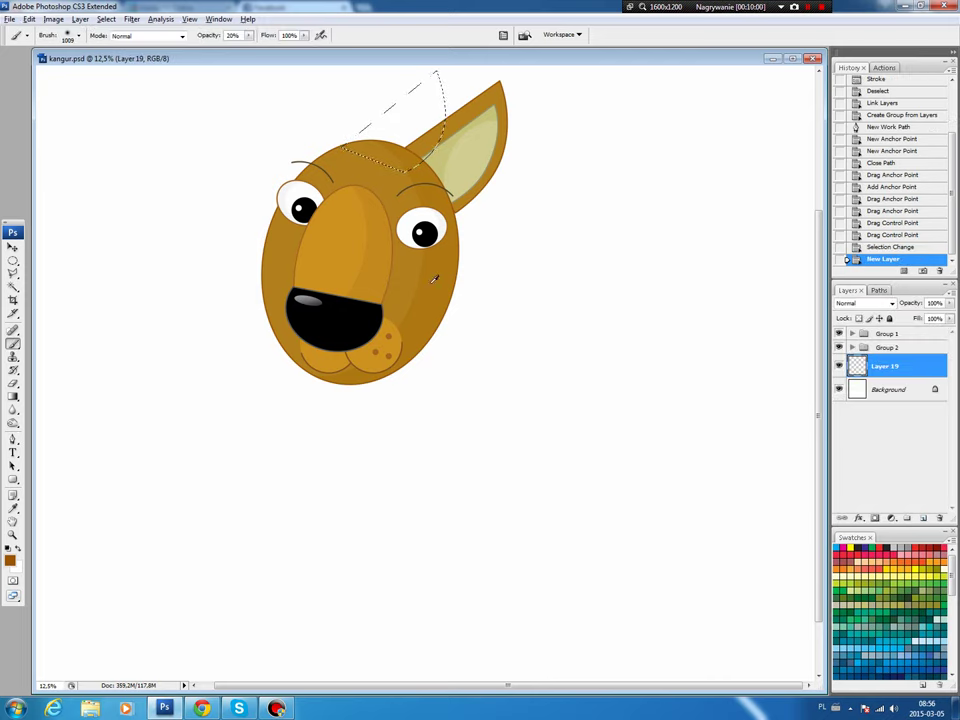
# Fill the second ear brown and rotate it slightly counterclockwise.
pyautogui.hotkey('alt', 'BackSpace')
pyautogui.hotkey('ctrl', 'd')
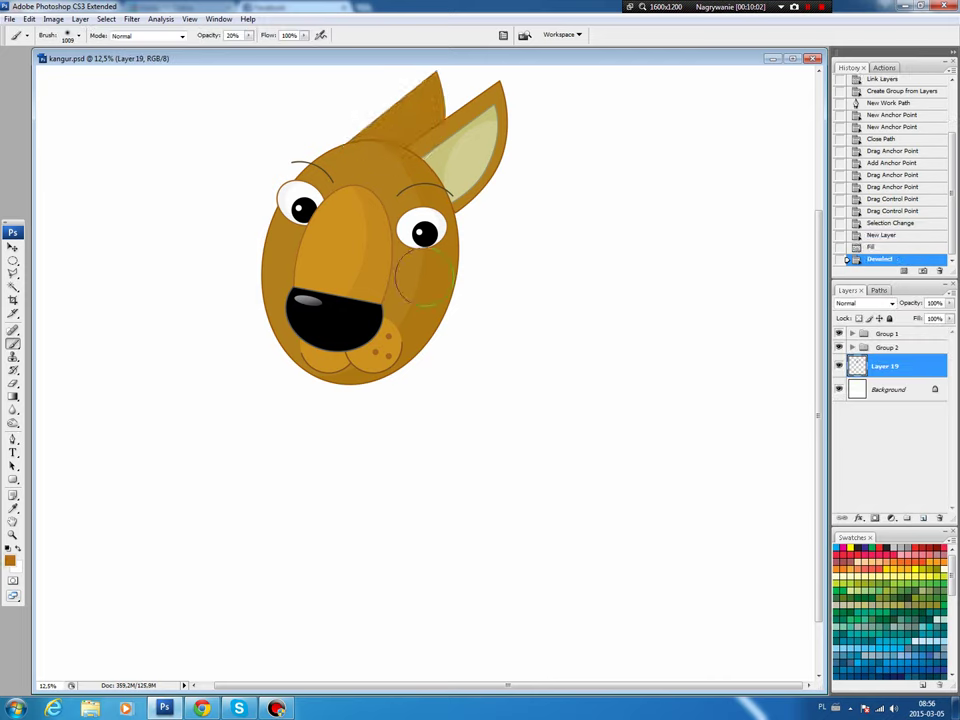
pyautogui.hotkey('ctrl', 't')
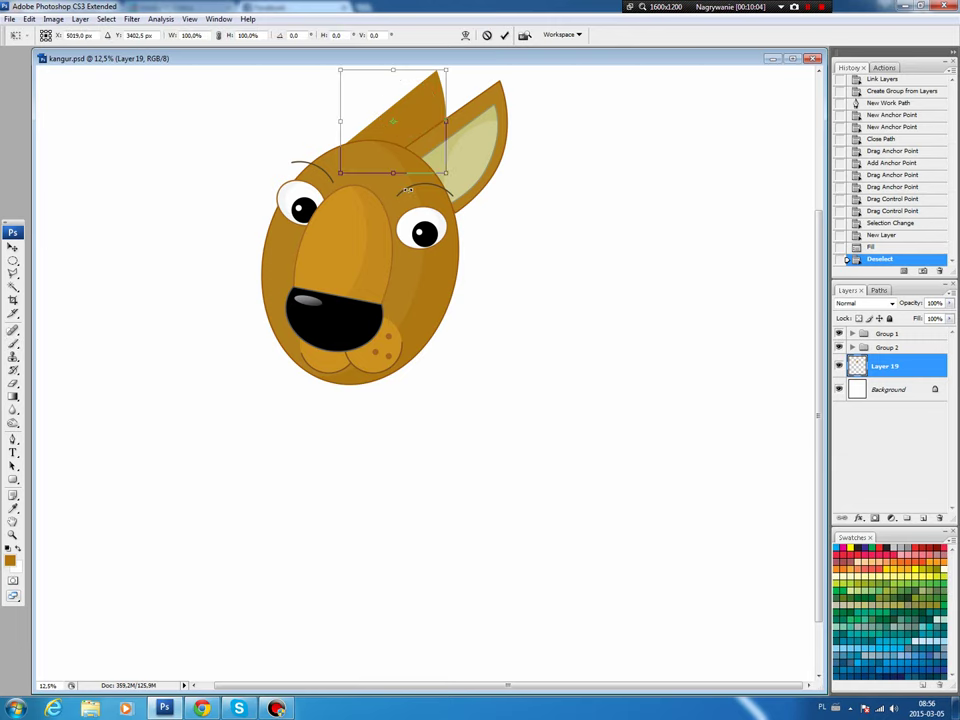
pyautogui.moveTo(396, 224); pyautogui.dragTo(415, 222)
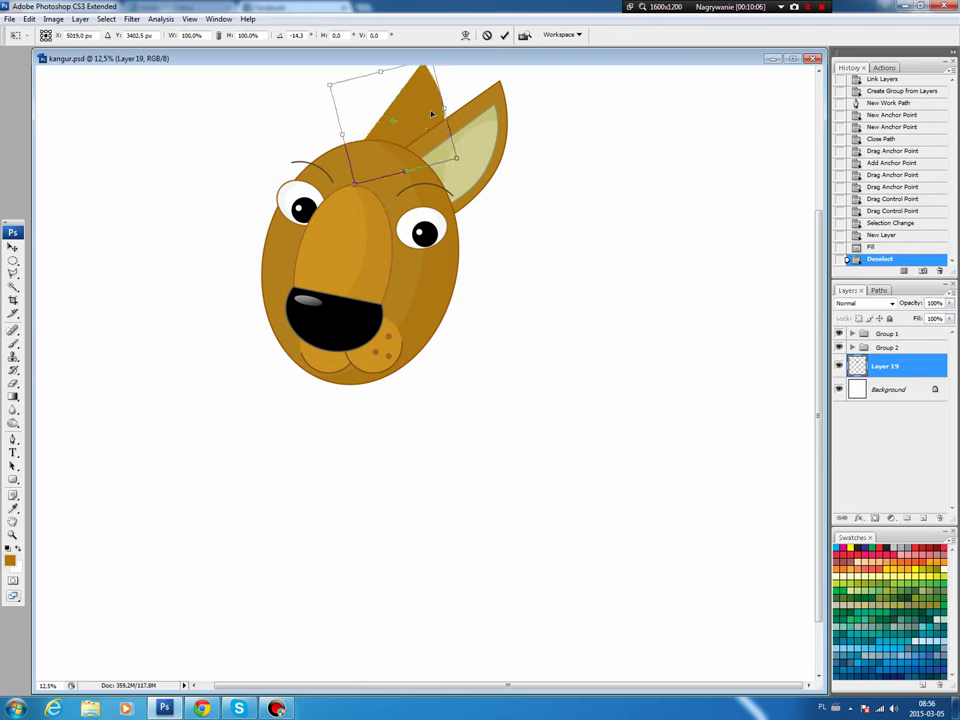
pyautogui.moveTo(435, 111); pyautogui.dragTo(415, 128)
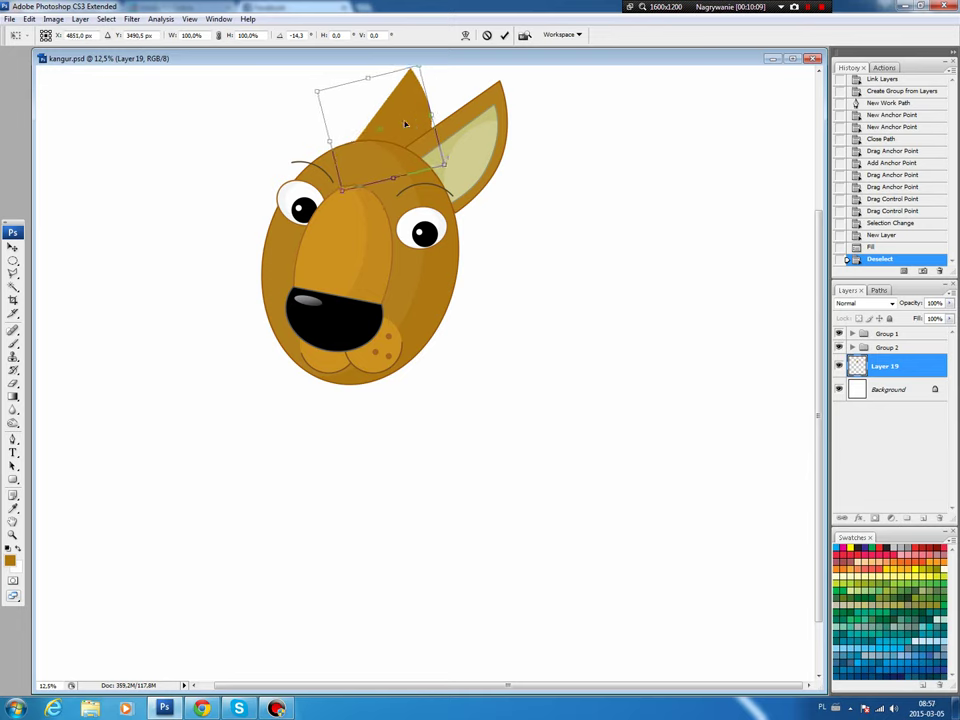
pyautogui.press('Return')
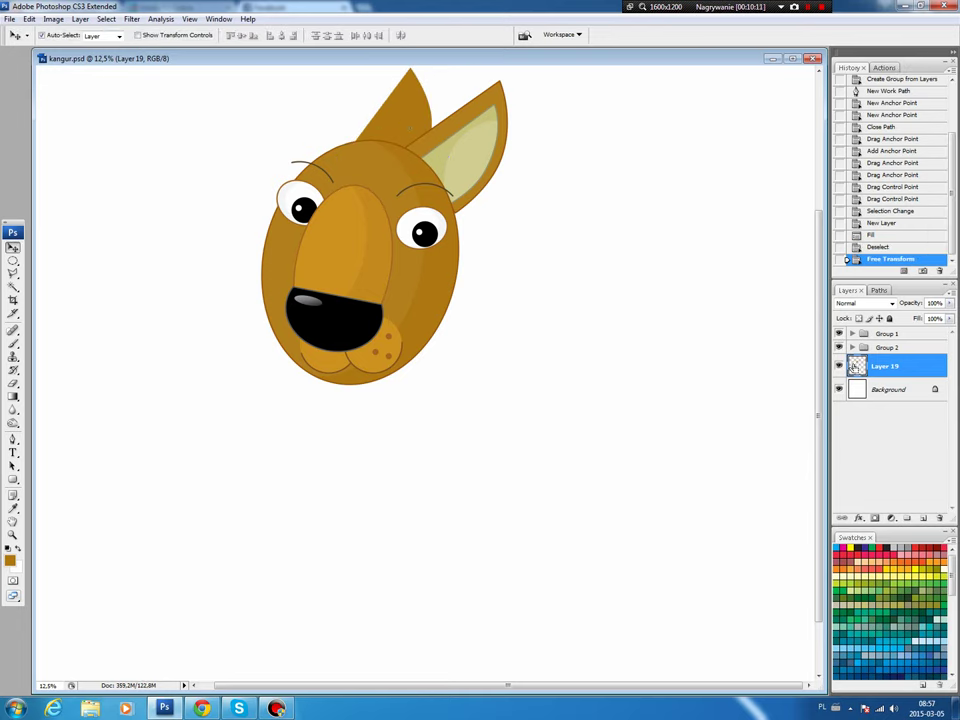
# Stroke the second ear with a dark brown outline on new Layer 20.
pyautogui.keyDown('ctrl'); pyautogui.click(857, 366); pyautogui.keyUp('ctrl')
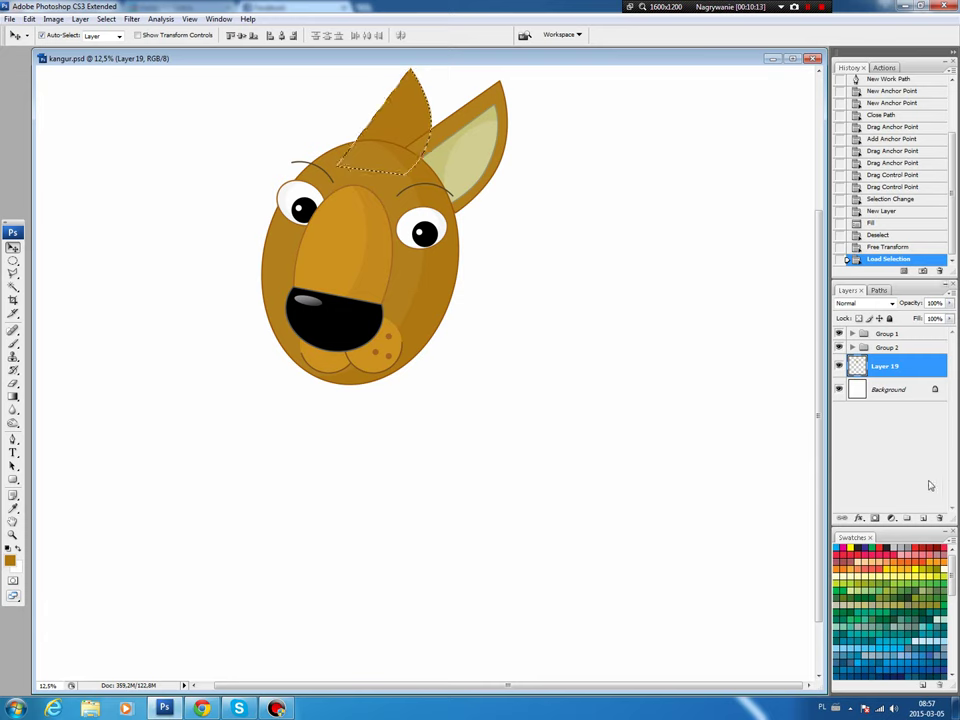
pyautogui.click(923, 518)
pyautogui.click(13, 343)
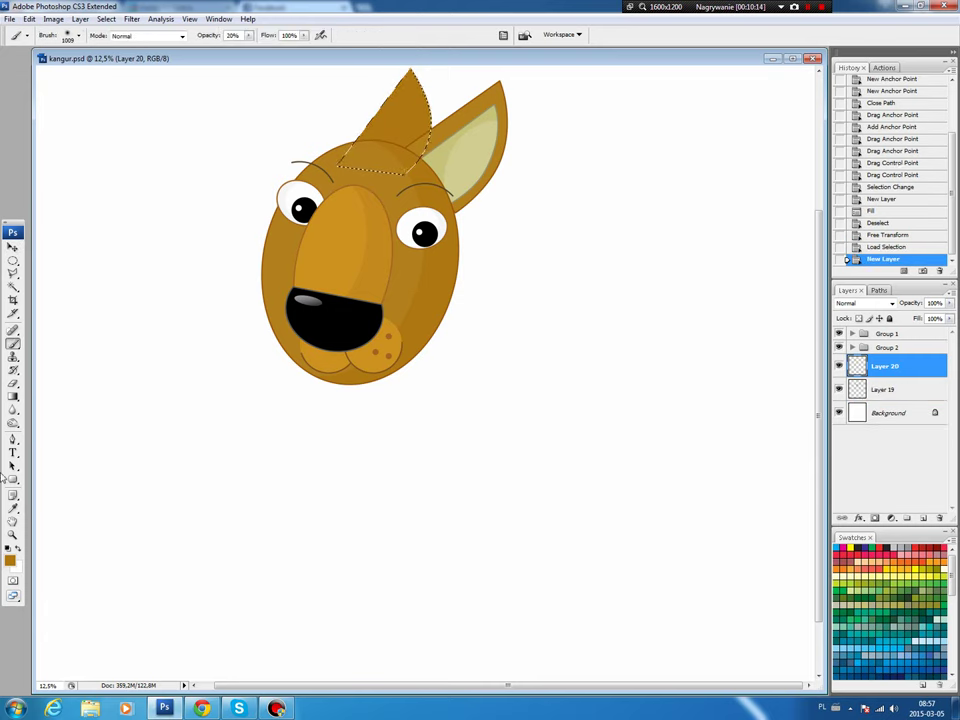
pyautogui.click(10, 560)
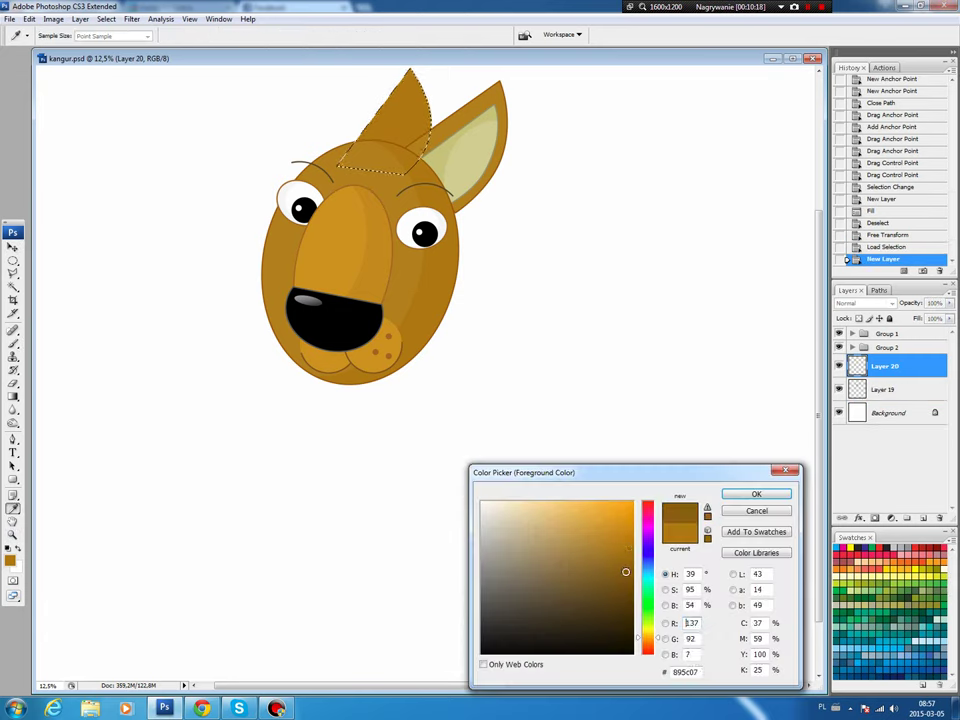
pyautogui.click(756, 494)
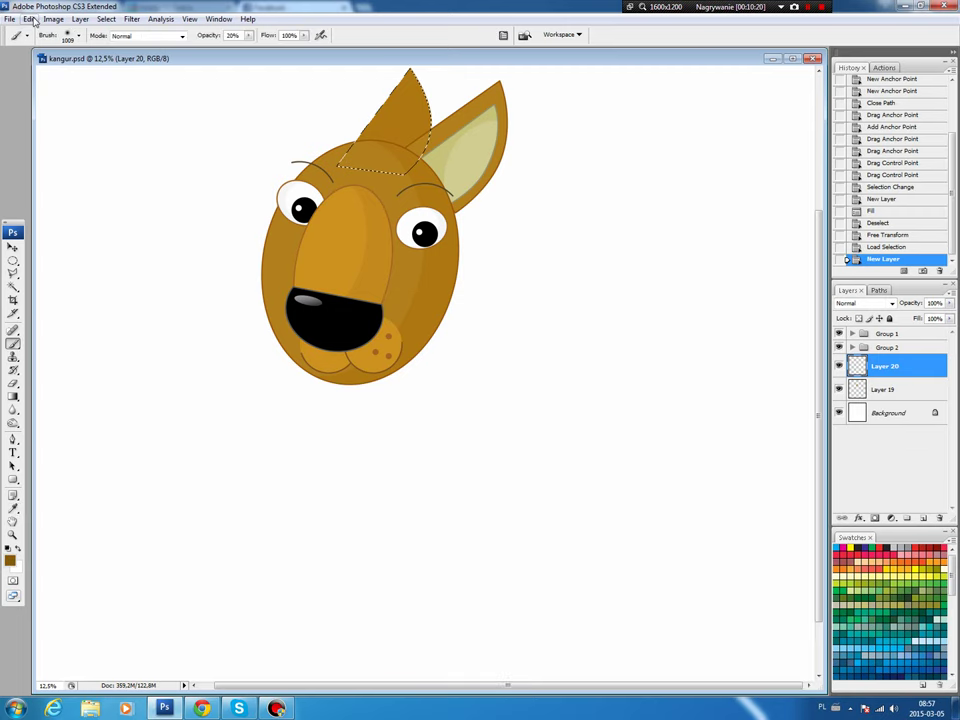
pyautogui.click(29, 19)
pyautogui.click(45, 201)
pyautogui.click(550, 197)
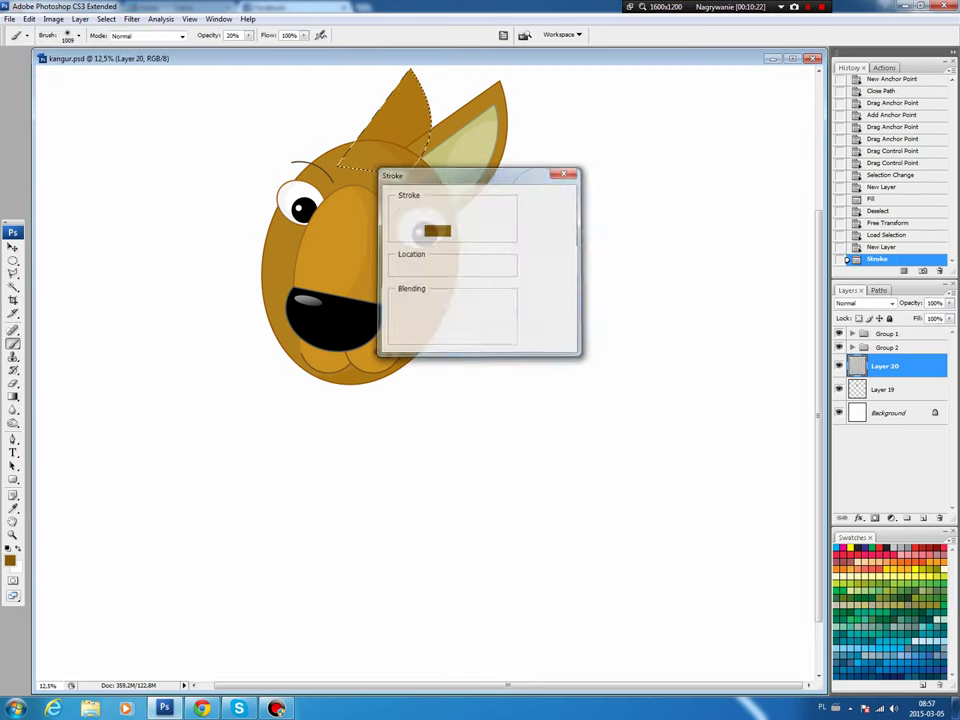
pyautogui.hotkey('ctrl', 'd')
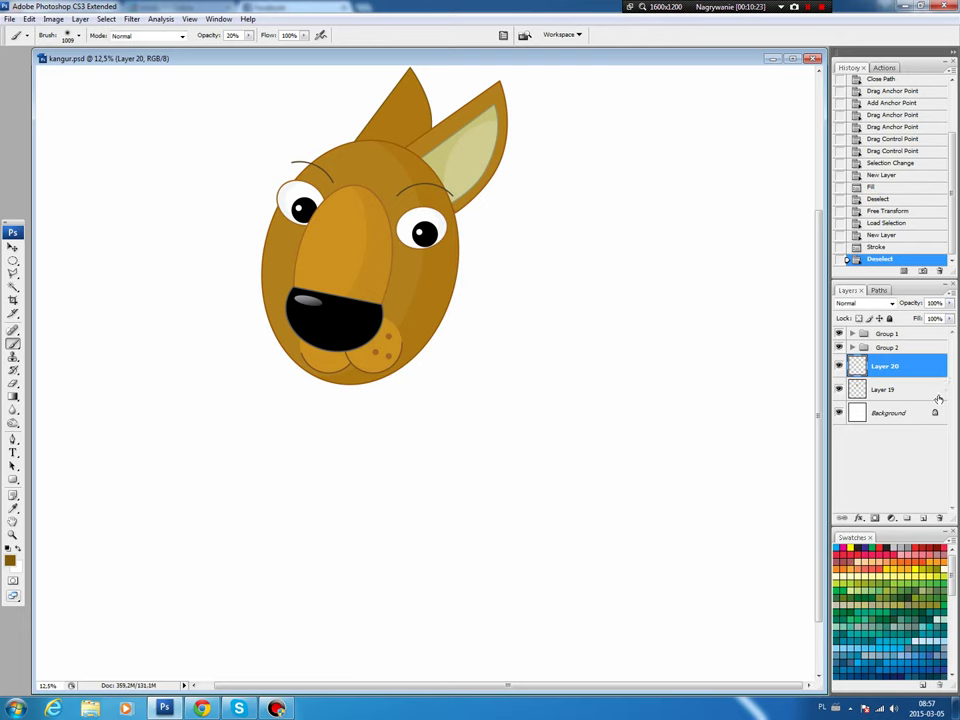
# Shift the ear tip's hue +5 on Layer 19, then link it with Layer 20.
pyautogui.click(915, 390)
pyautogui.press('m')
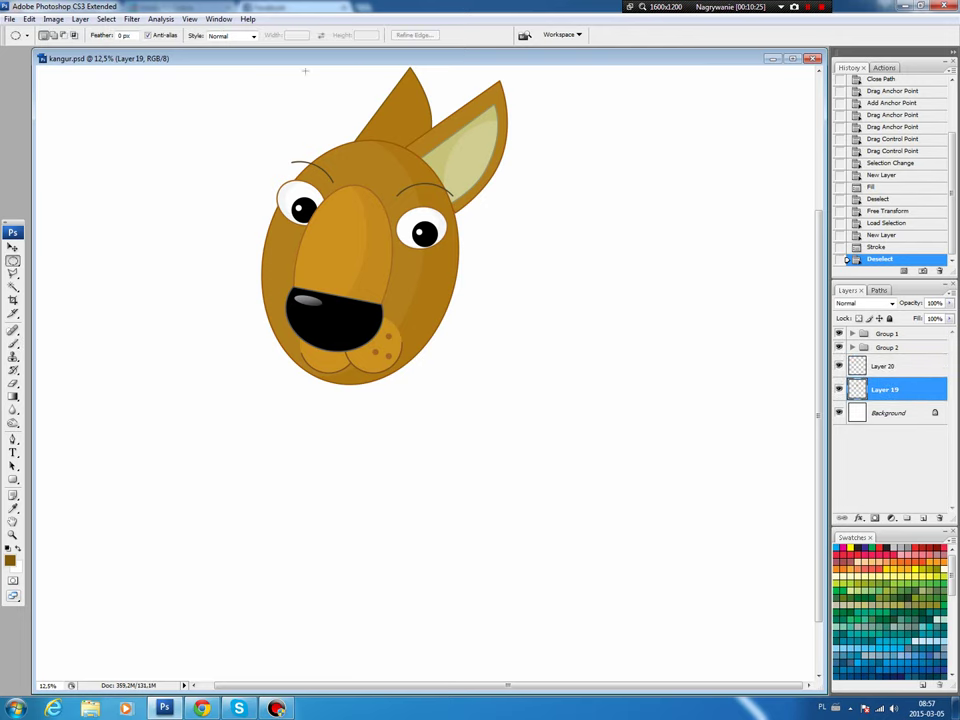
pyautogui.moveTo(300, 160); pyautogui.dragTo(385, 140)
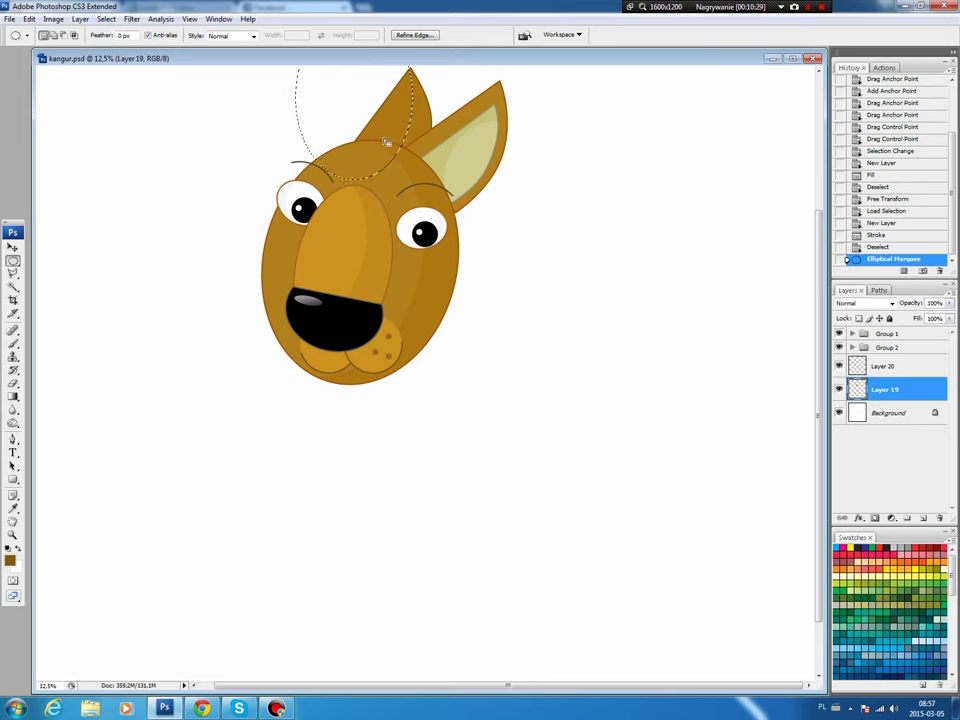
pyautogui.hotkey('ctrl', 'u')
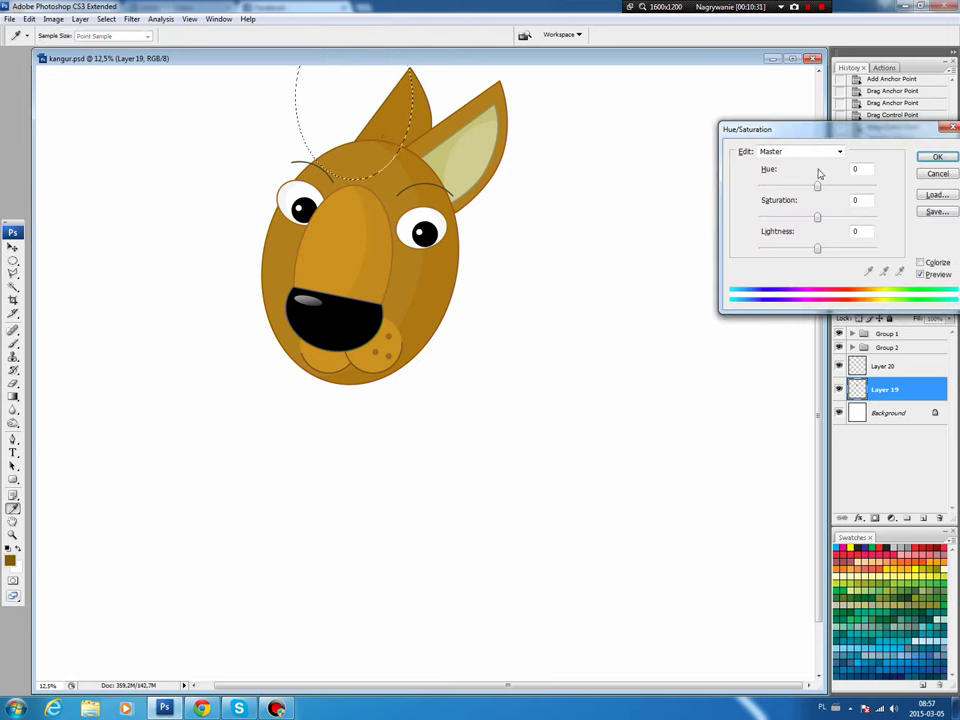
pyautogui.moveTo(817, 186); pyautogui.dragTo(822, 219)
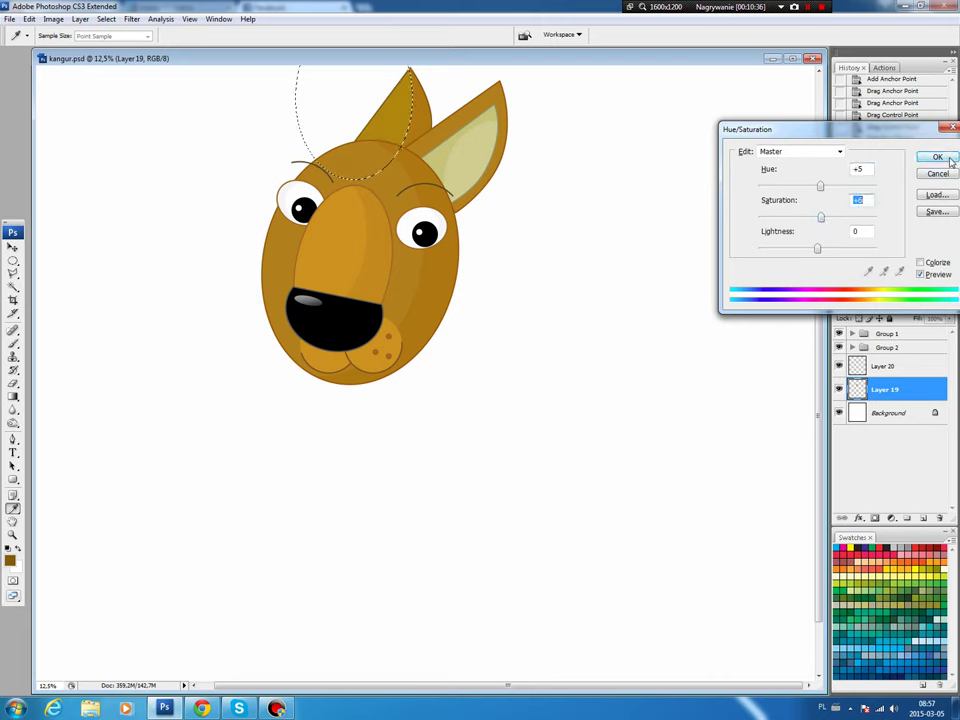
pyautogui.click(937, 157)
pyautogui.hotkey('ctrl', 'd')
pyautogui.press('v')
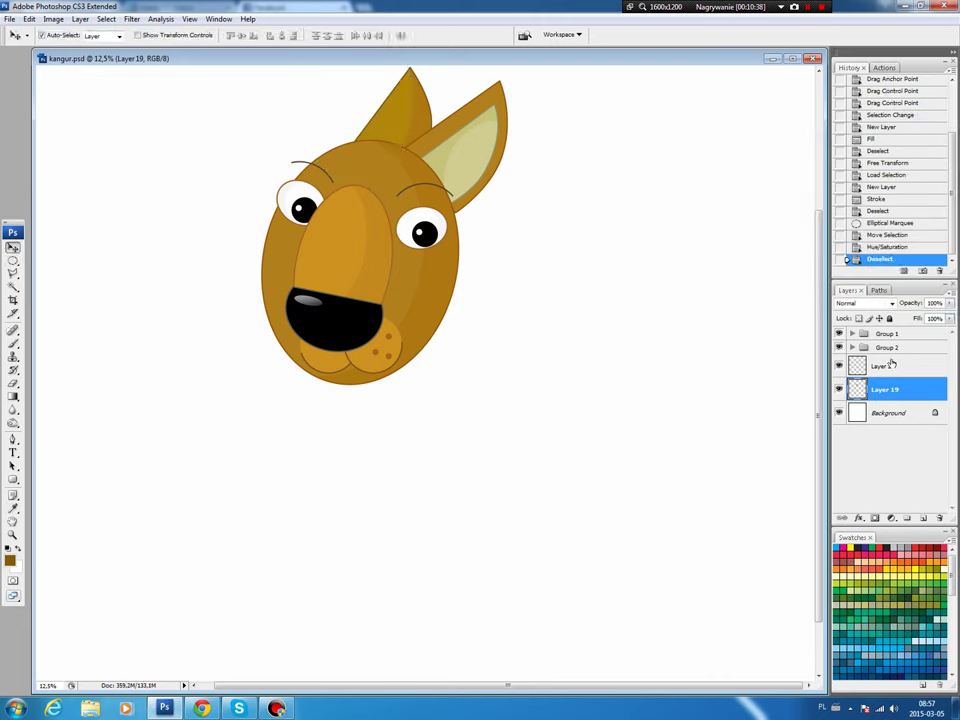
pyautogui.keyDown('shift'); pyautogui.click(892, 365); pyautogui.keyUp('shift')
pyautogui.click(842, 518)
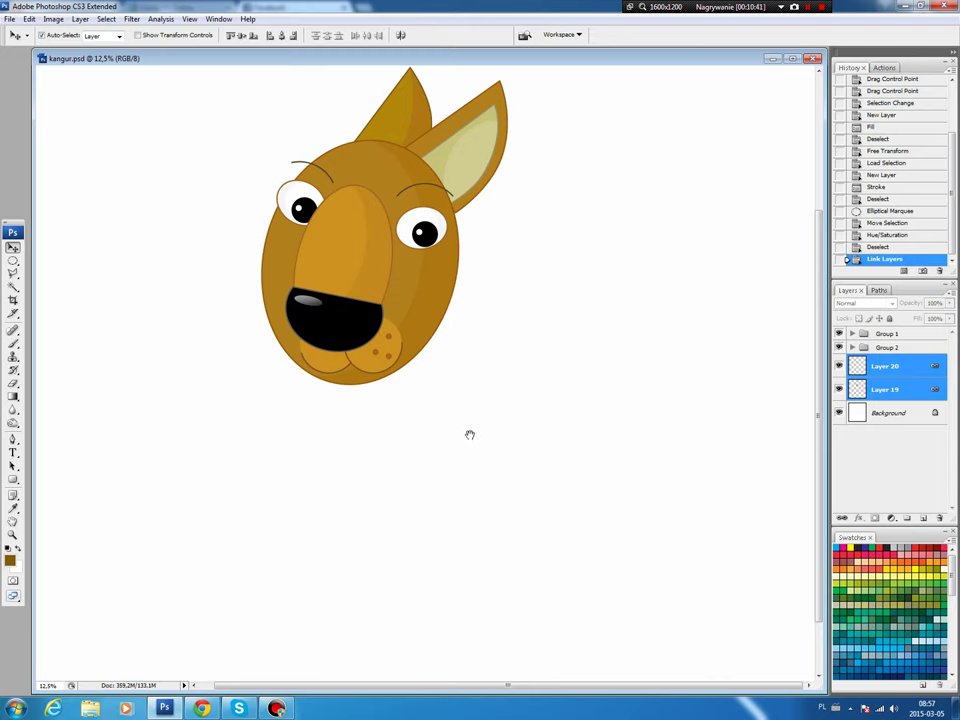
# Put Layers 19 and 20 into new Group 3, then select the Background layer.
pyautogui.moveTo(470, 435); pyautogui.dragTo(467, 425)
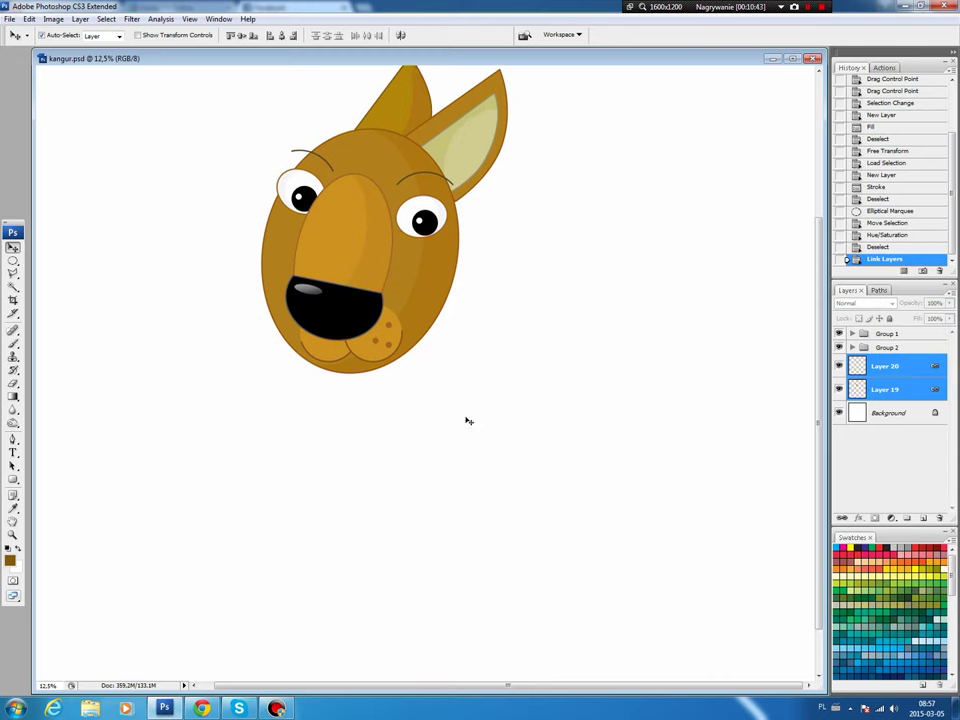
pyautogui.moveTo(896, 378); pyautogui.dragTo(906, 519)
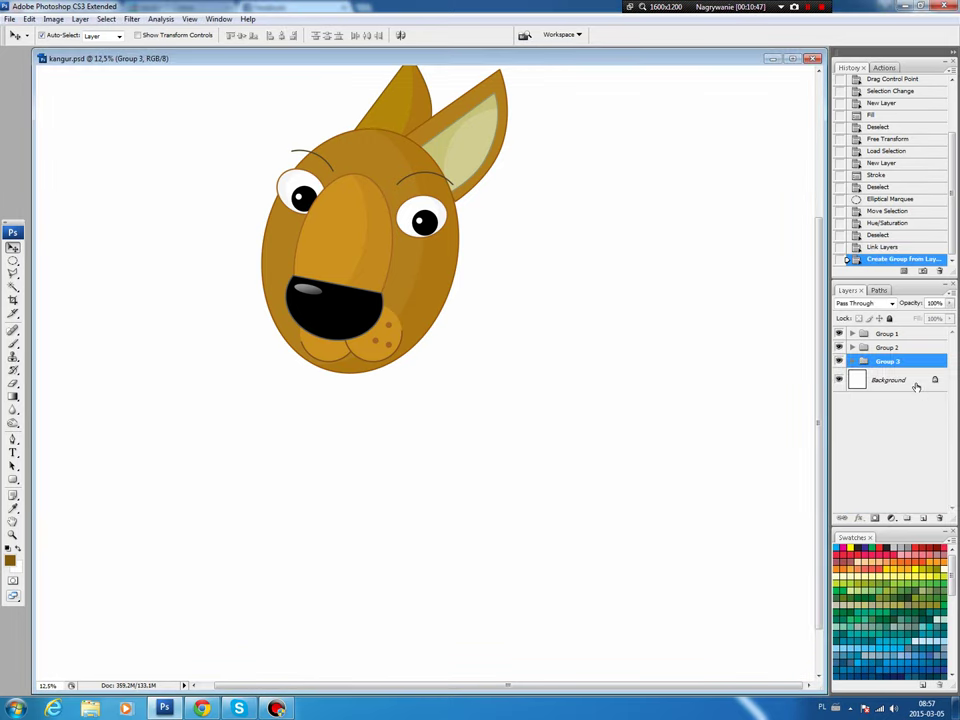
pyautogui.click(912, 386)
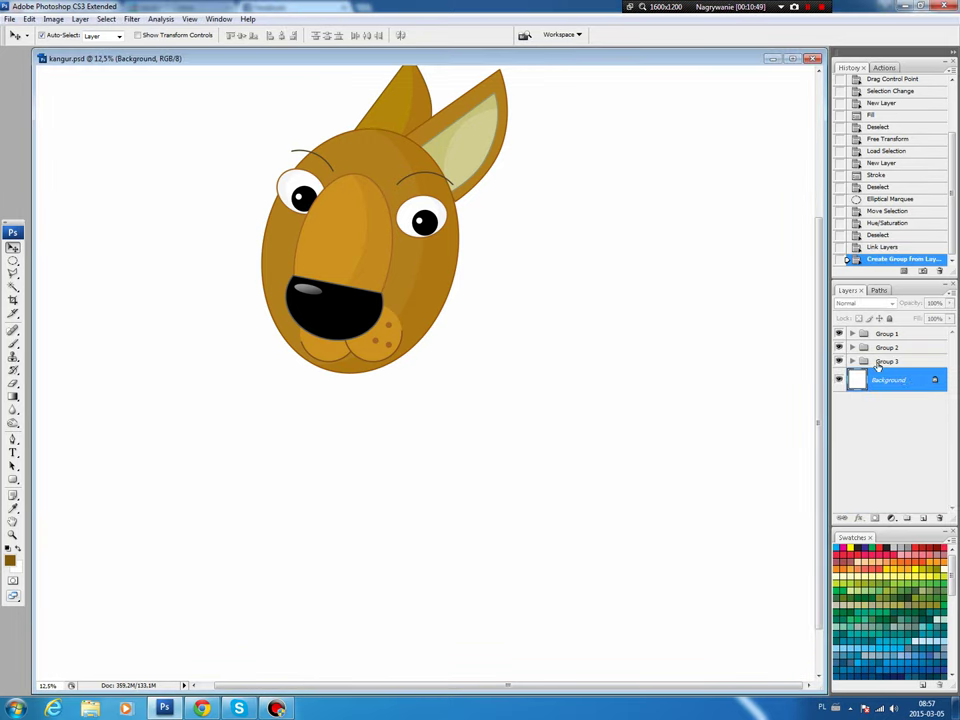
pyautogui.press('p')
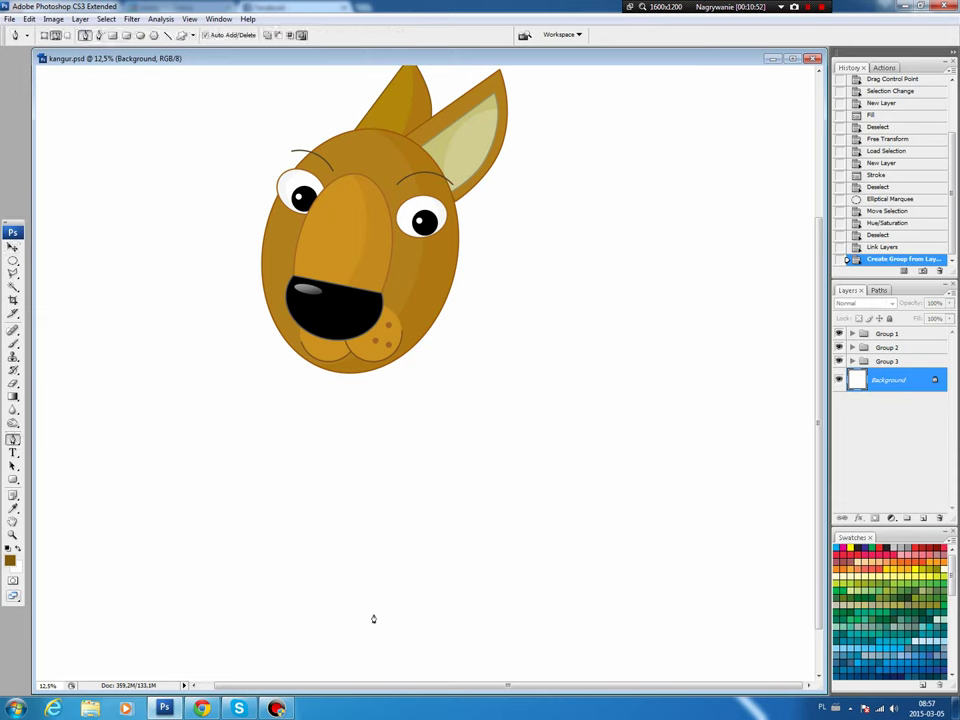
# Draw a pen path for the neck and body below the head, then curve its anchors.
pyautogui.click(354, 612)
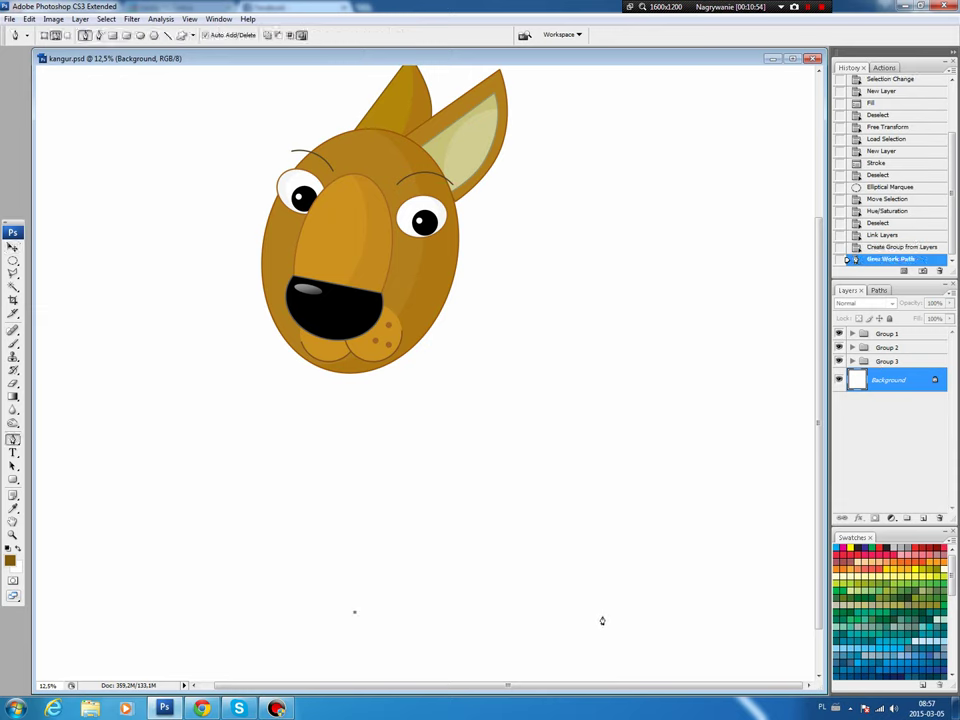
pyautogui.click(604, 613)
pyautogui.click(411, 285)
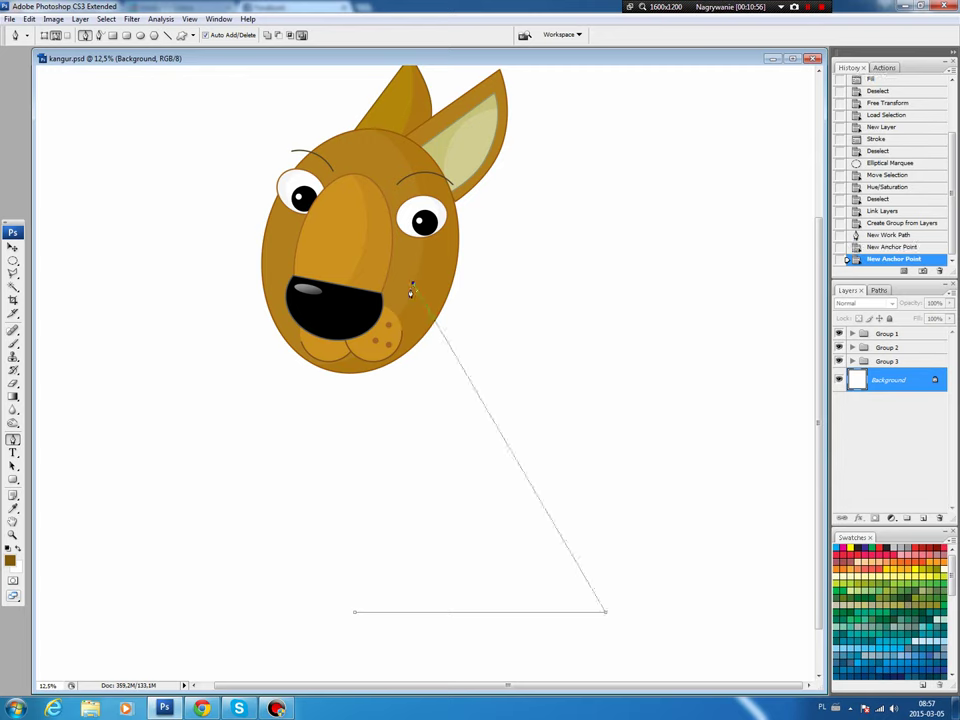
pyautogui.click(354, 613)
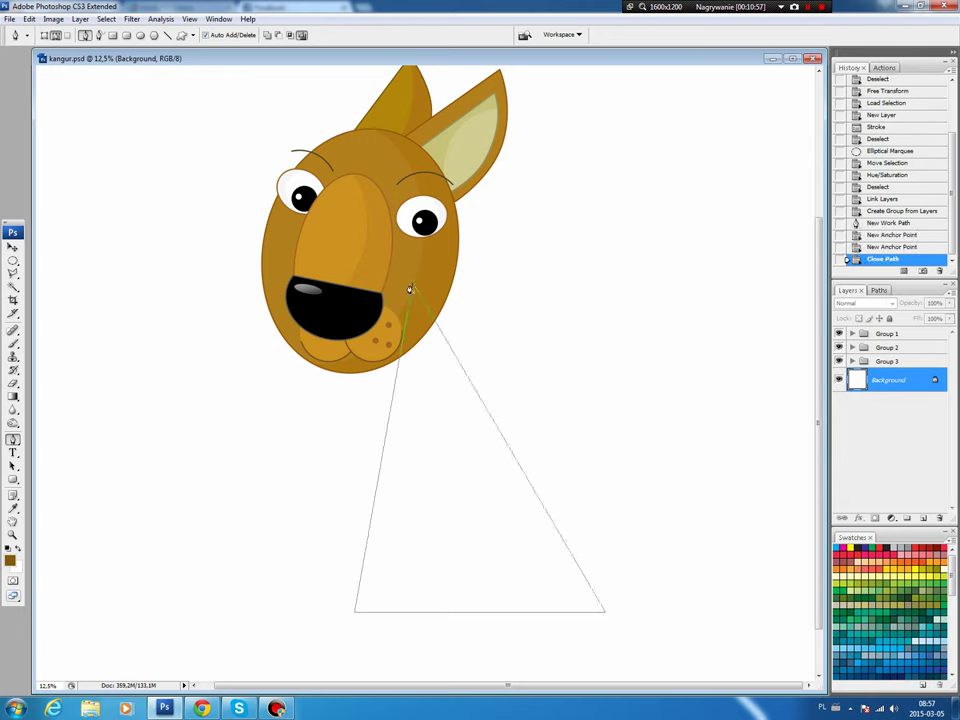
pyautogui.moveTo(412, 288)
pyautogui.mouseDown()
pyautogui.moveTo(429, 283)
pyautogui.moveTo(314, 291)
pyautogui.mouseUp()
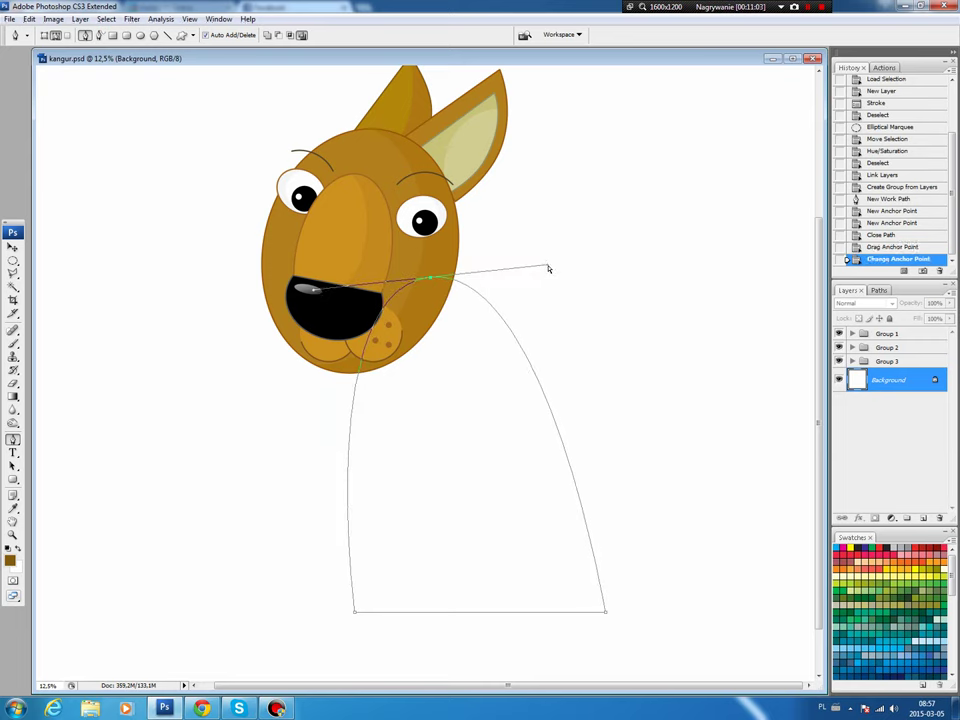
pyautogui.moveTo(548, 268); pyautogui.dragTo(564, 259)
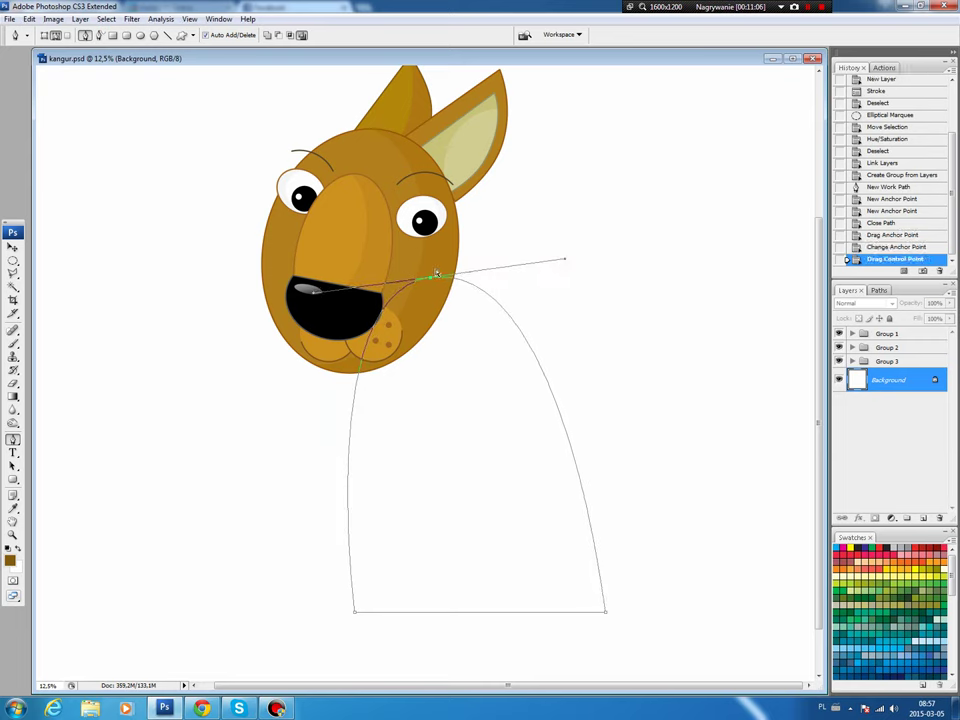
pyautogui.moveTo(436, 273); pyautogui.dragTo(428, 250)
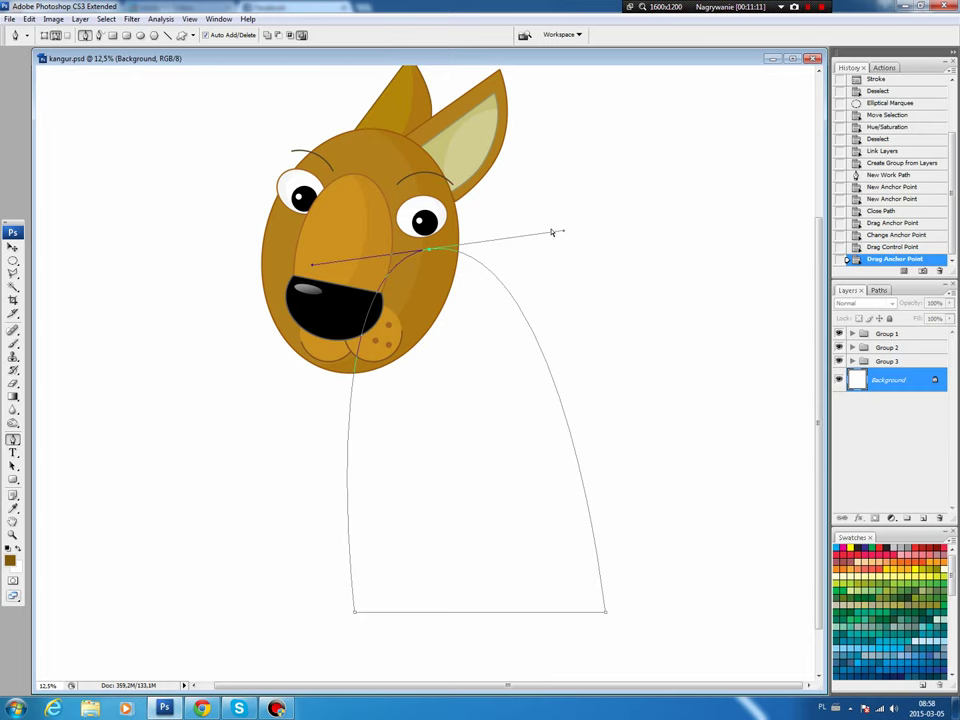
pyautogui.moveTo(564, 234); pyautogui.dragTo(569, 231)
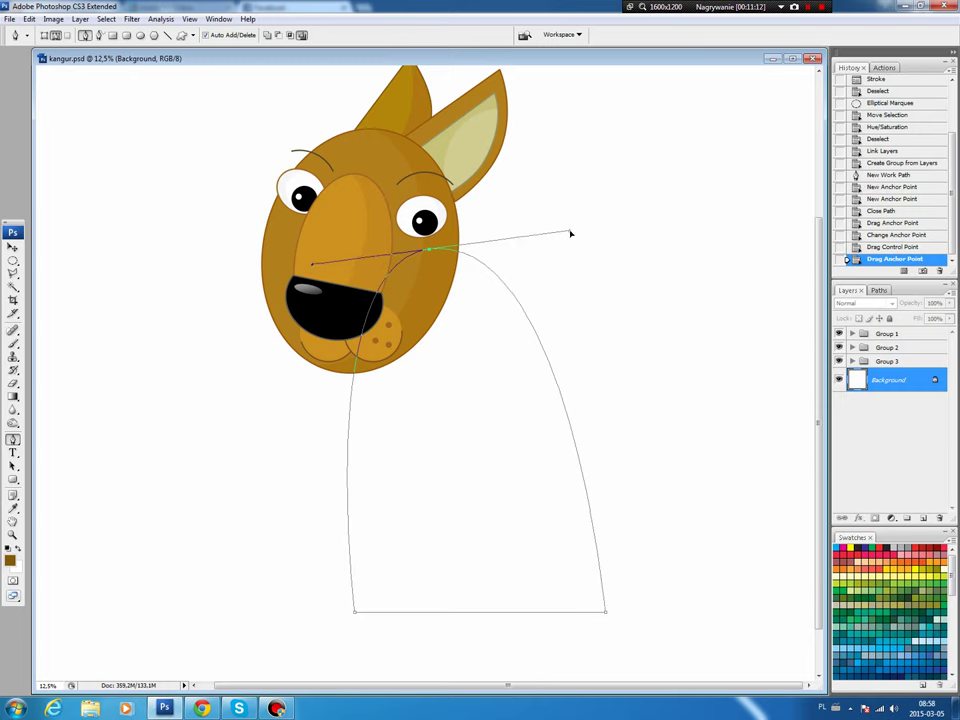
# Load the path as a selection and fill it with brown on new Layer 21, then deselect.
pyautogui.click(878, 290)
pyautogui.hotkey('ctrl', 'Return')
pyautogui.click(848, 290)
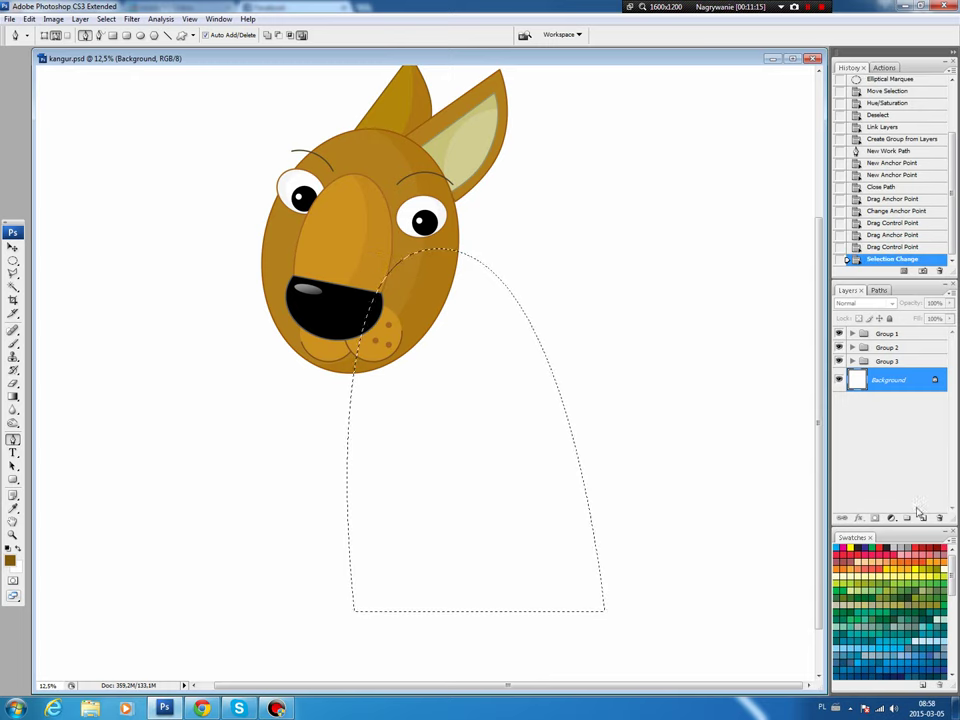
pyautogui.click(921, 517)
pyautogui.press('b')
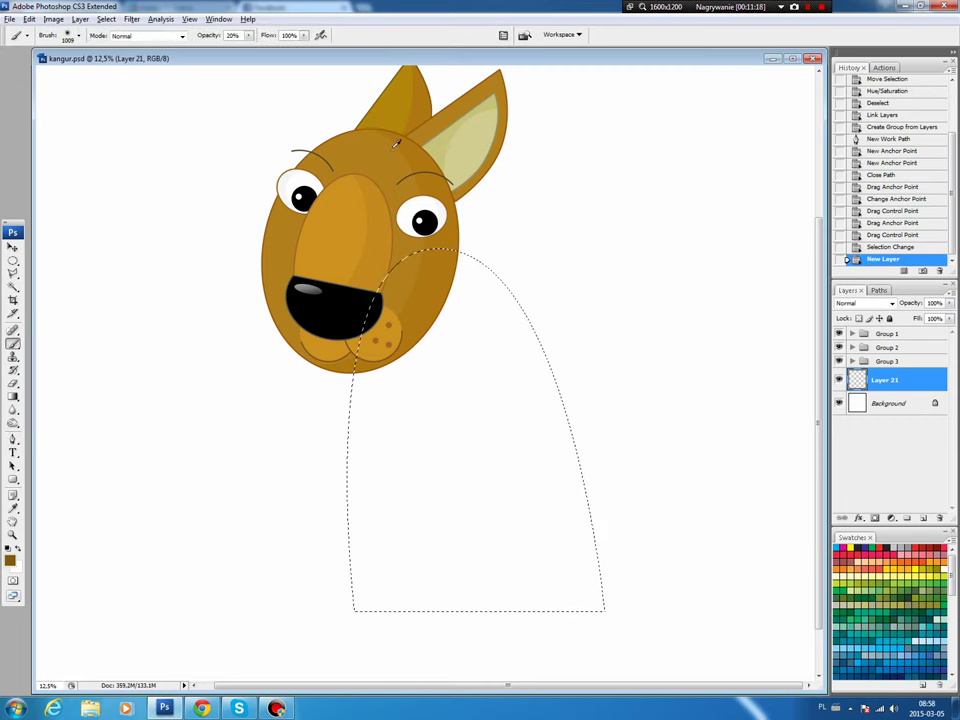
pyautogui.hotkey('alt', 'BackSpace')
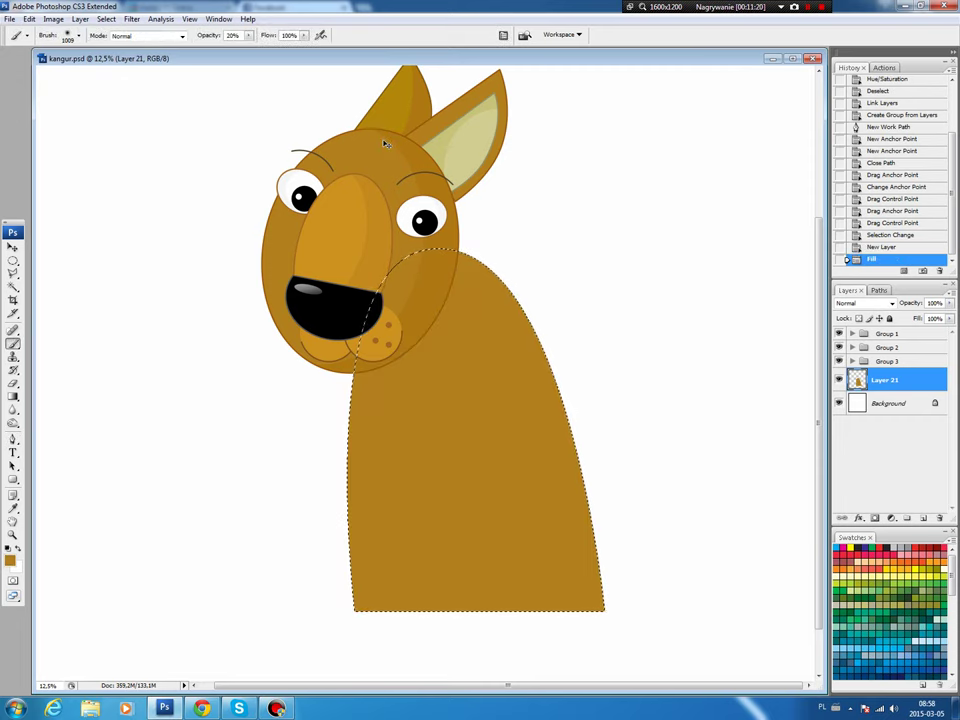
pyautogui.hotkey('ctrl', 'd')
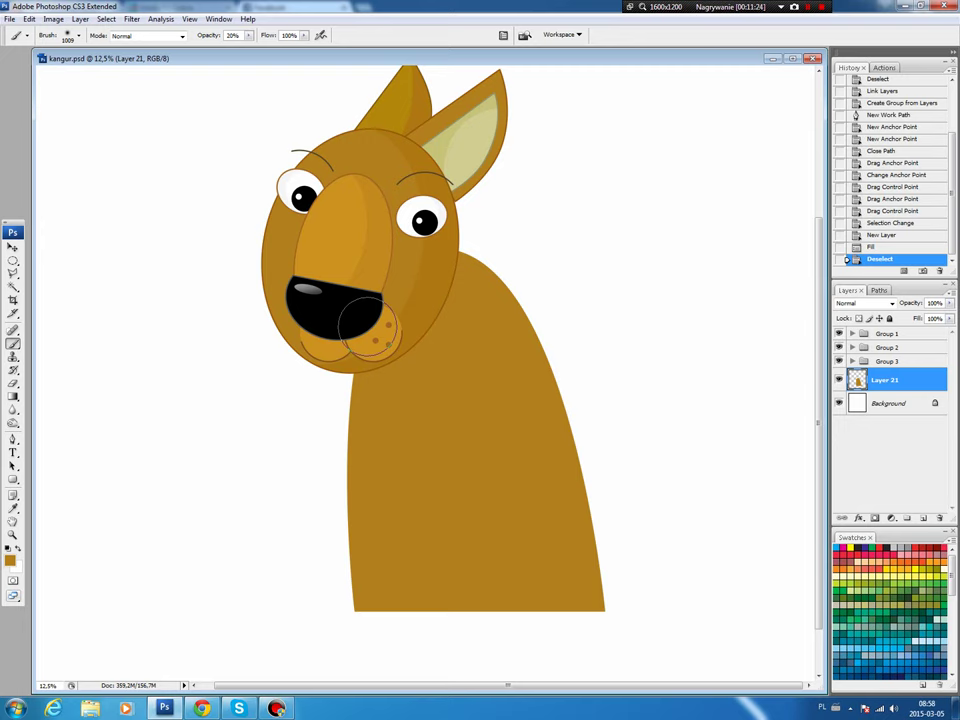
# Draw a closed, curved pen path covering the right side of the body.
pyautogui.press('p')
pyautogui.click(408, 258)
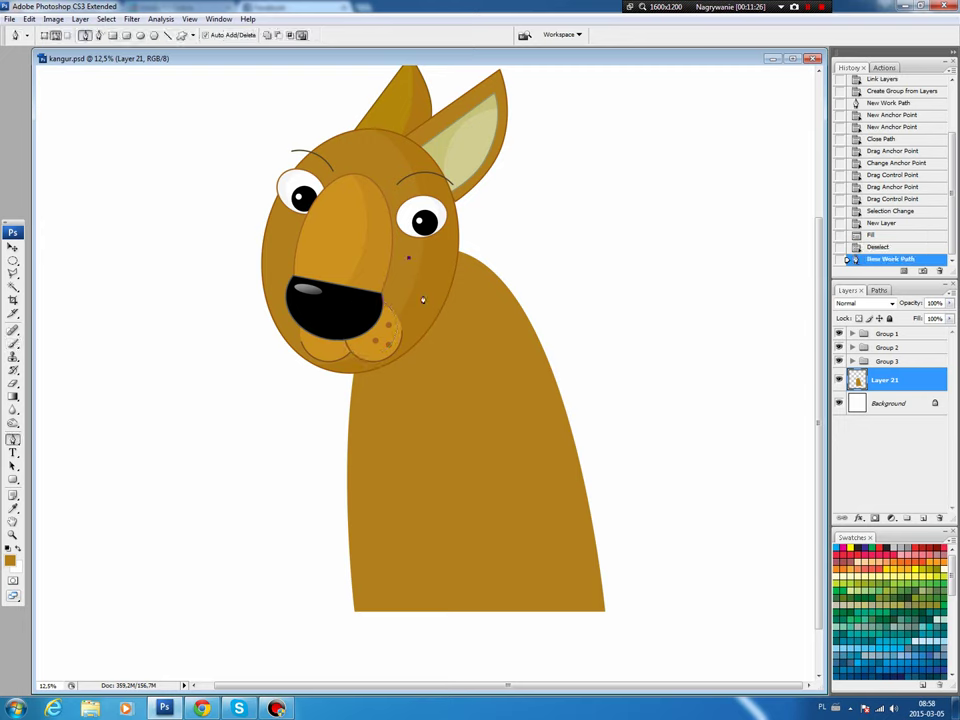
pyautogui.click(487, 626)
pyautogui.click(647, 622)
pyautogui.click(539, 208)
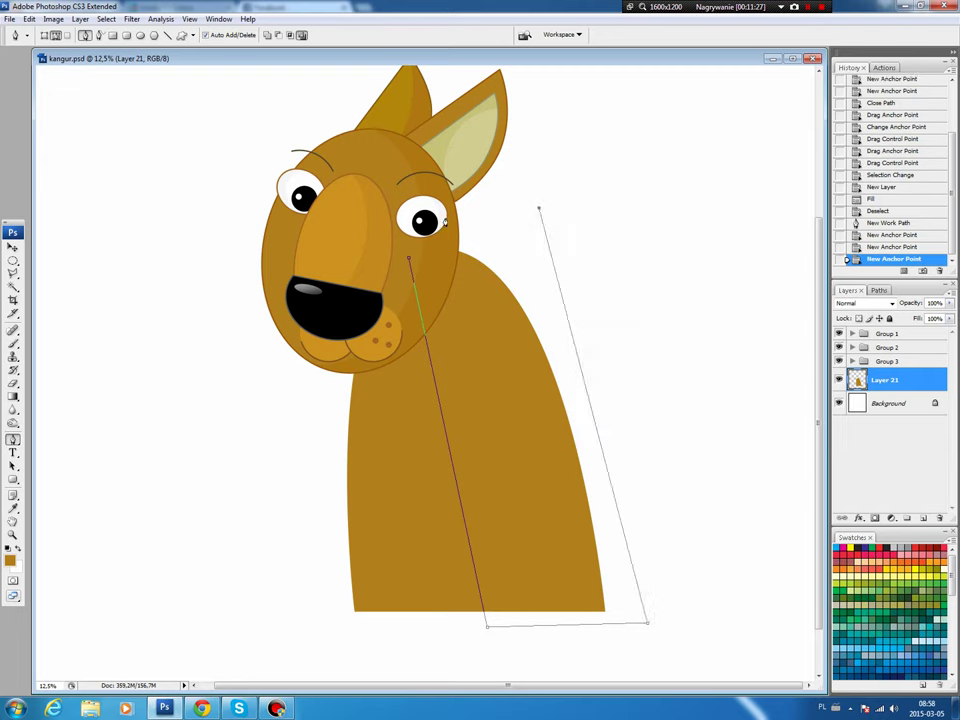
pyautogui.click(409, 259)
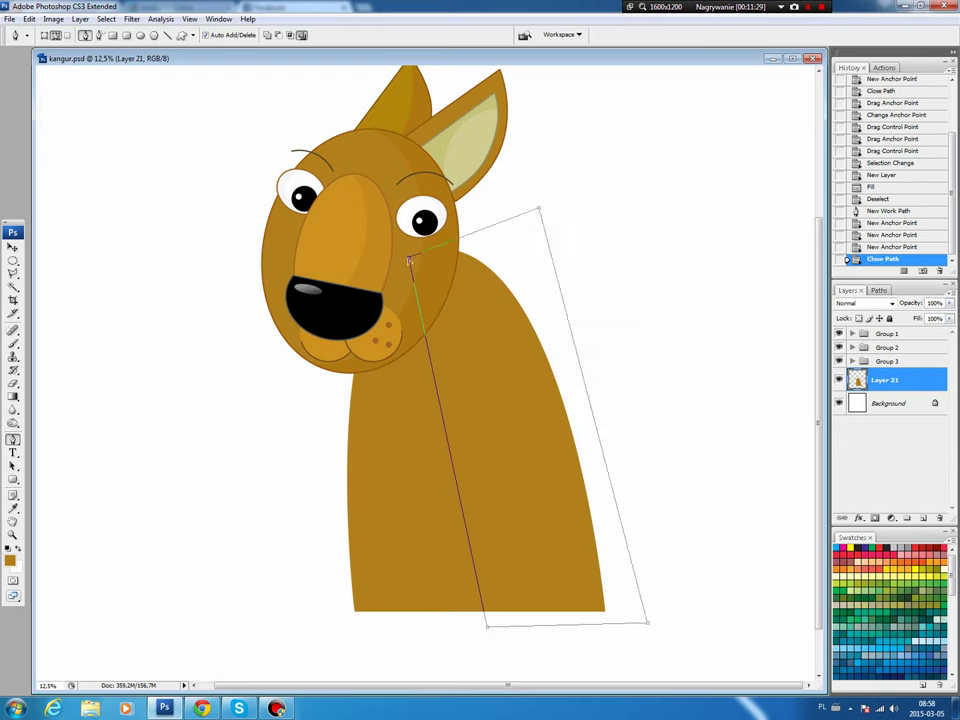
pyautogui.moveTo(409, 259); pyautogui.dragTo(517, 418)
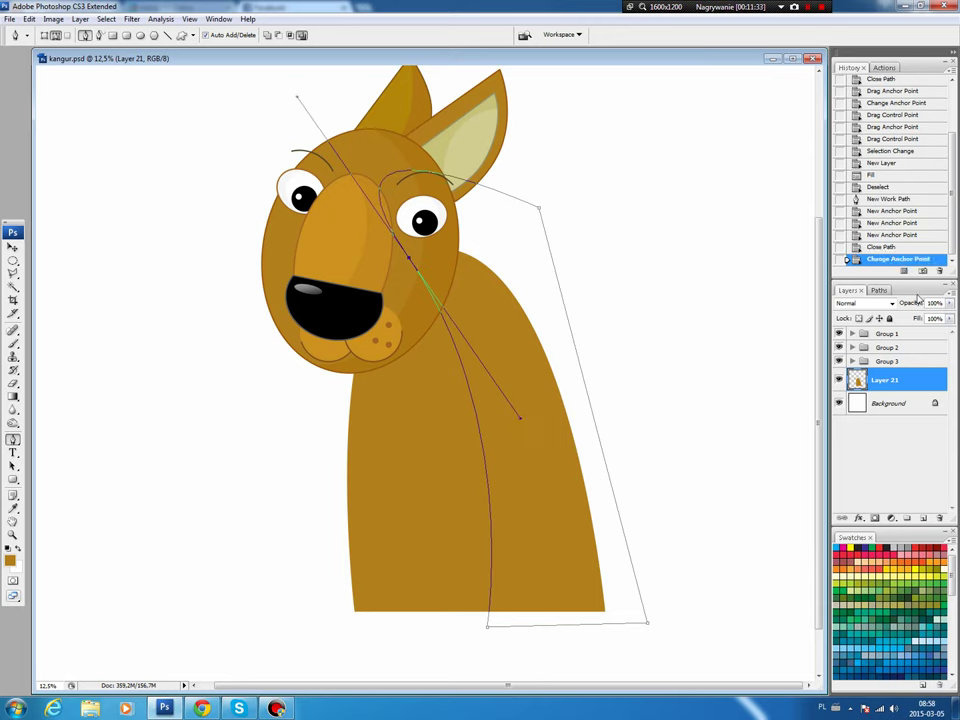
# Load the path as a selection, darken it with Hue/Saturation Lightness -8, then deselect.
pyautogui.click(879, 291)
pyautogui.hotkey('ctrl', 'Return')
pyautogui.hotkey('ctrl', 'u')
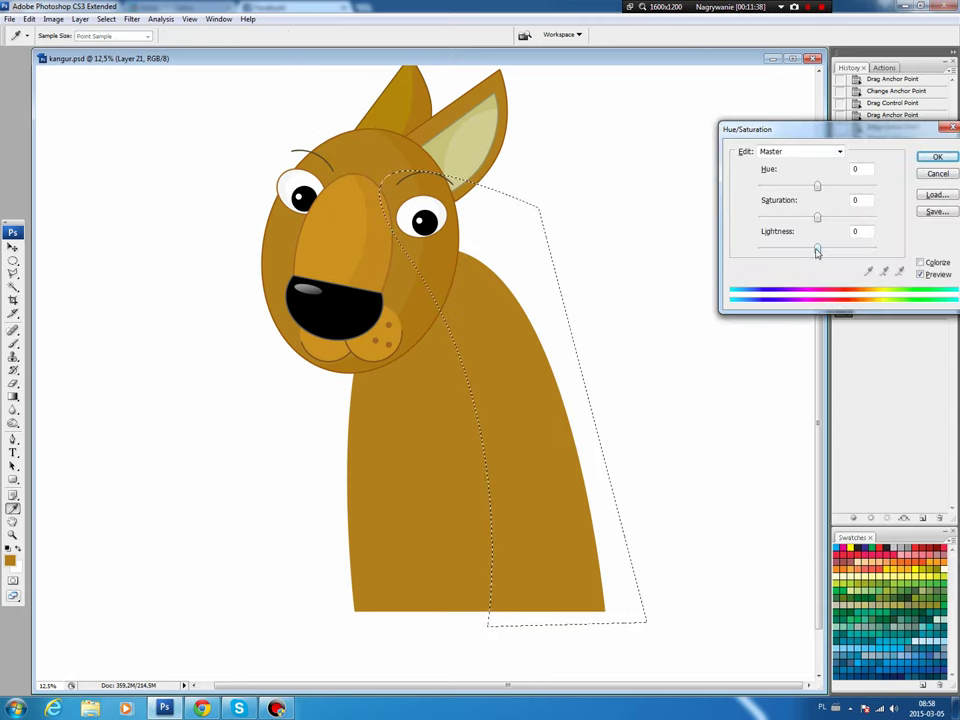
pyautogui.moveTo(817, 249); pyautogui.dragTo(814, 250)
pyautogui.click(818, 188)
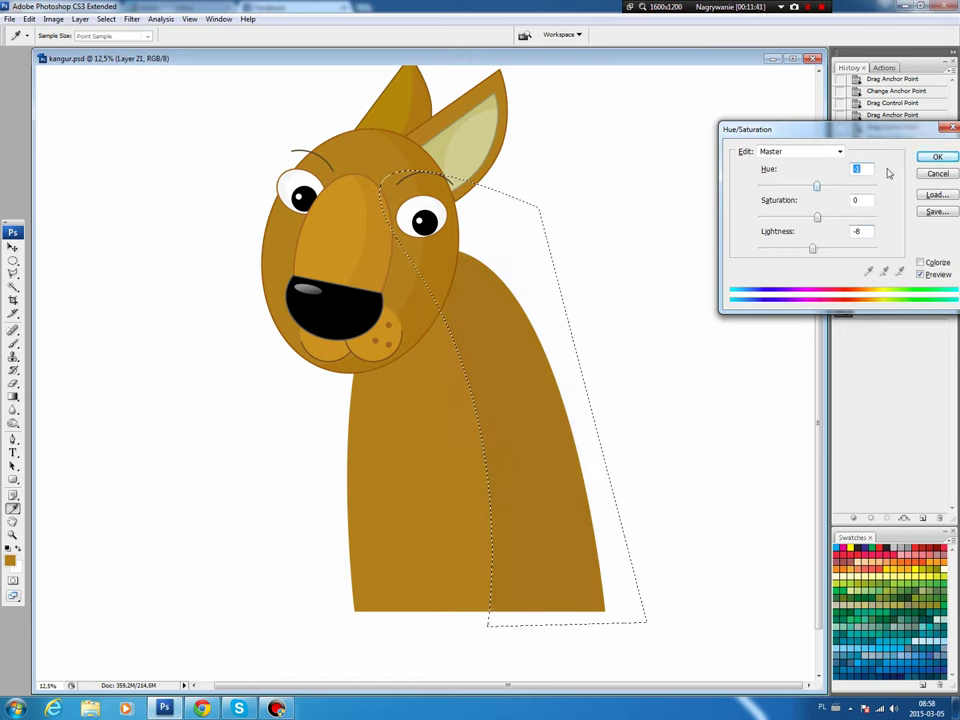
pyautogui.click(936, 157)
pyautogui.hotkey('ctrl', 'd')
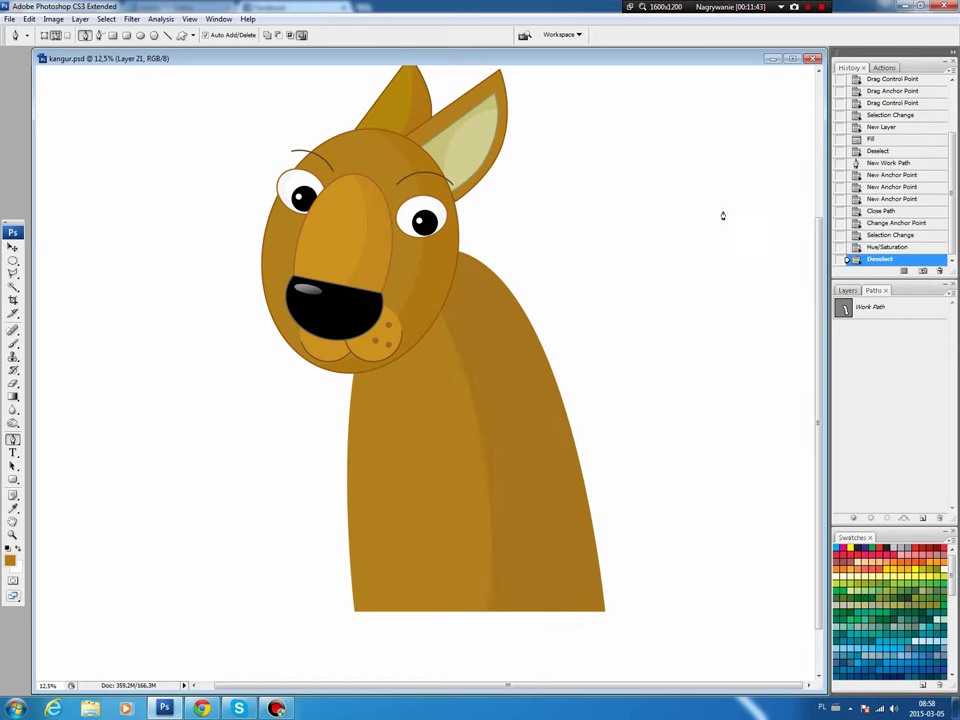
pyautogui.click(848, 291)
# Select the body shape and stroke it with brown on new Layer 22 above.
pyautogui.keyDown('ctrl'); pyautogui.click(858, 380); pyautogui.keyUp('ctrl')
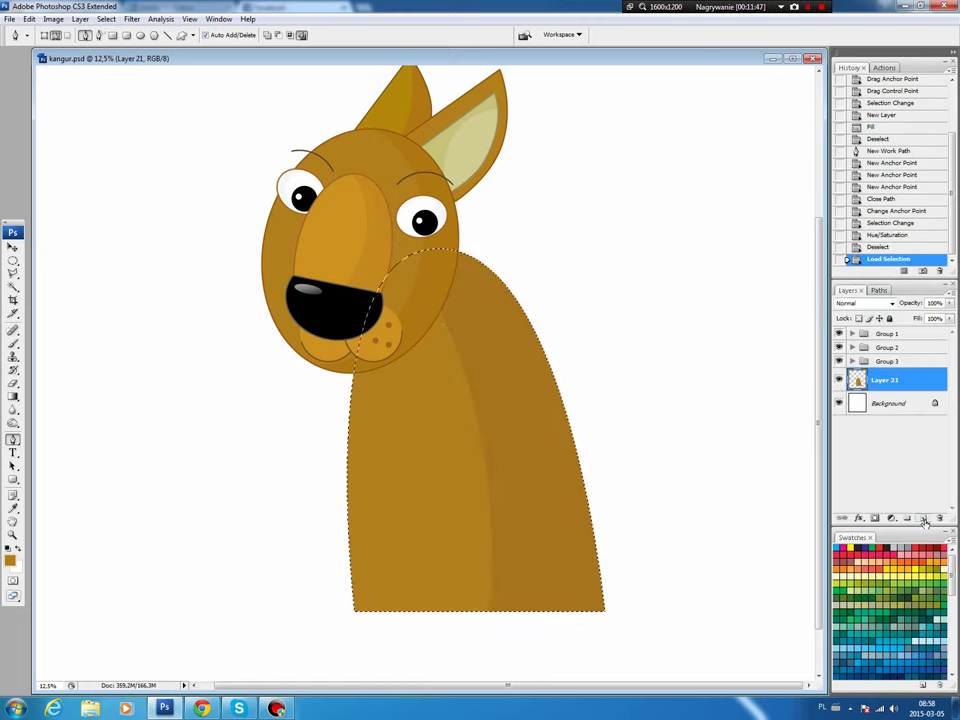
pyautogui.click(923, 518)
pyautogui.press('b')
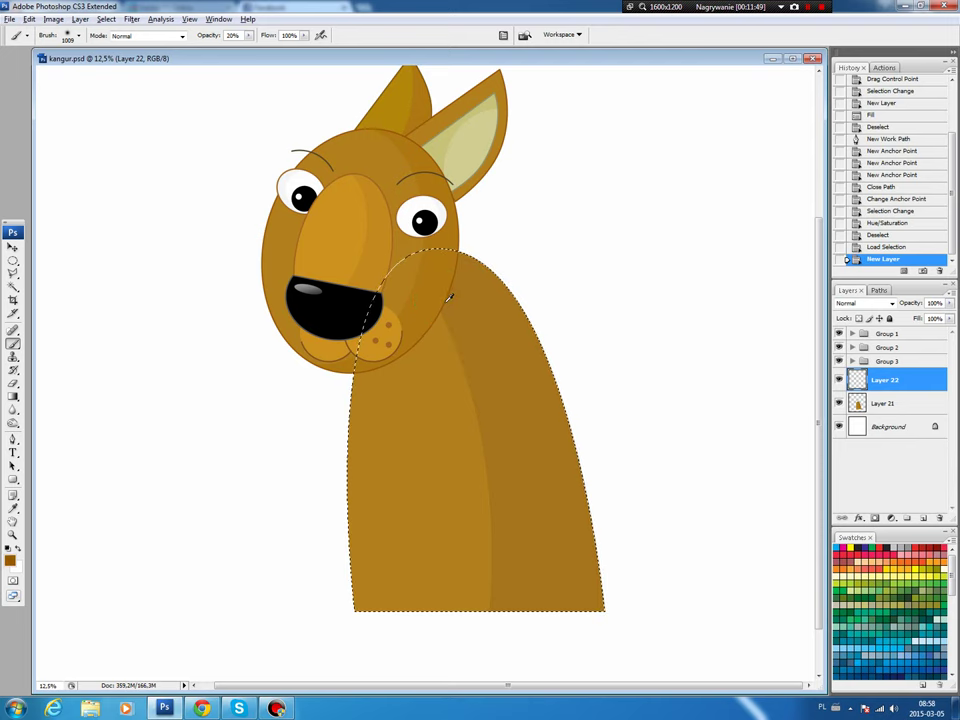
pyautogui.click(29, 19)
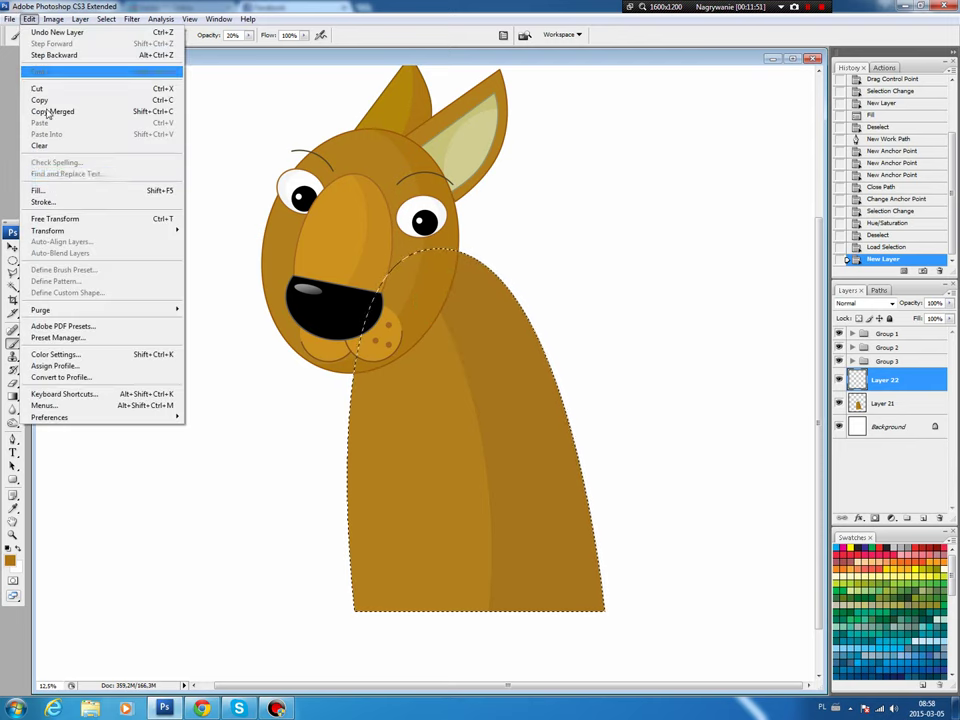
pyautogui.click(48, 202)
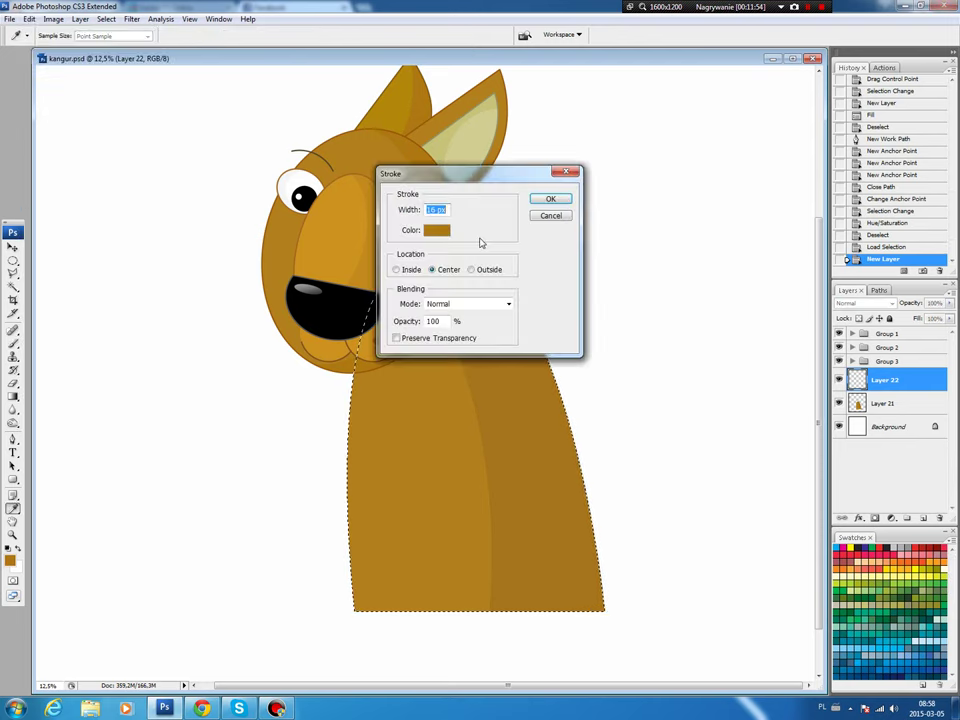
pyautogui.click(551, 197)
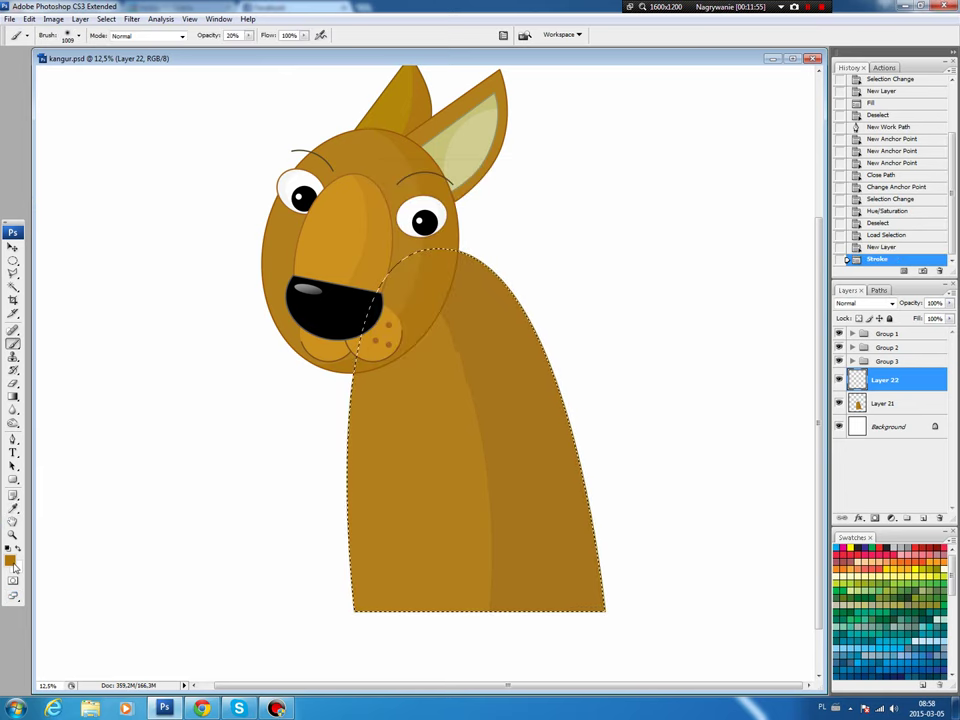
# Keep the brown foreground colour, deselect, and refill the outline with that brown.
pyautogui.click(13, 508)
pyautogui.click(10, 560)
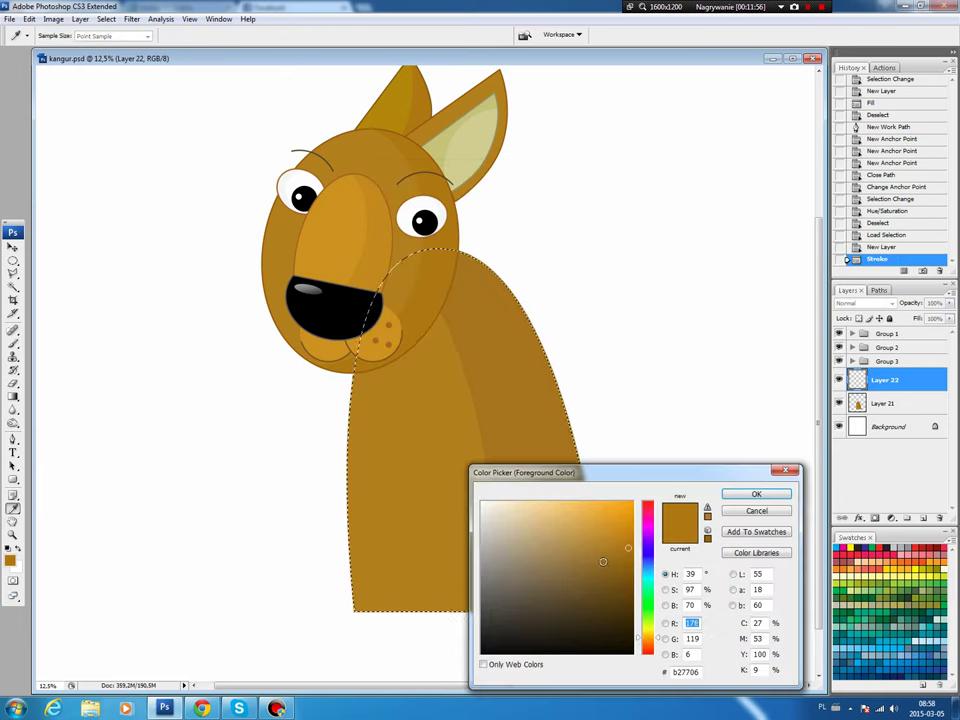
pyautogui.click(756, 494)
pyautogui.press('b')
pyautogui.click(13, 246)
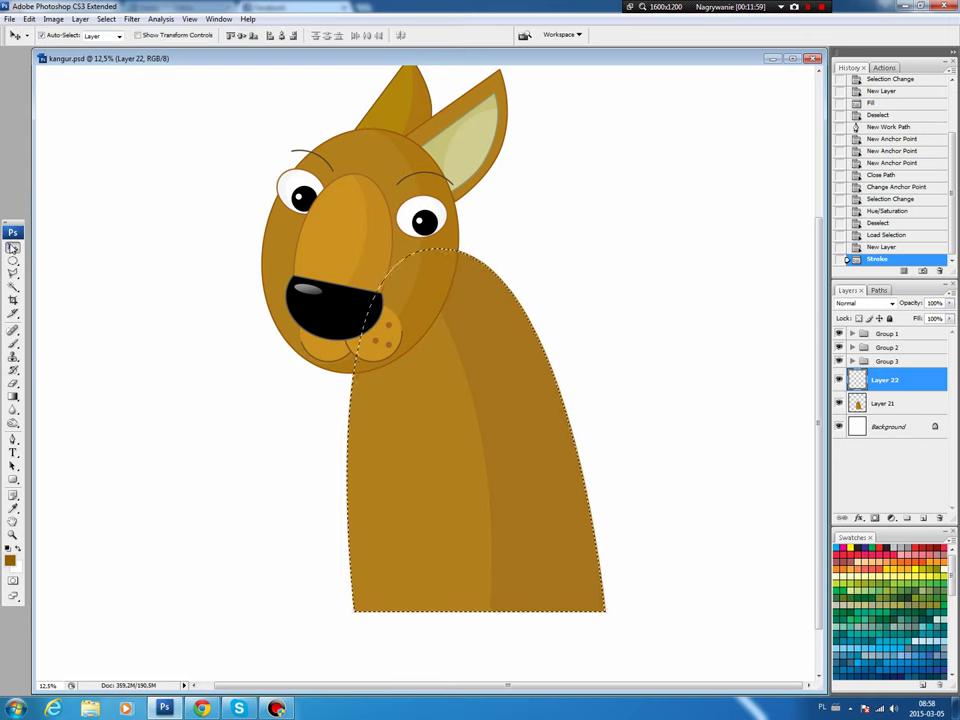
pyautogui.hotkey('ctrl', 'd')
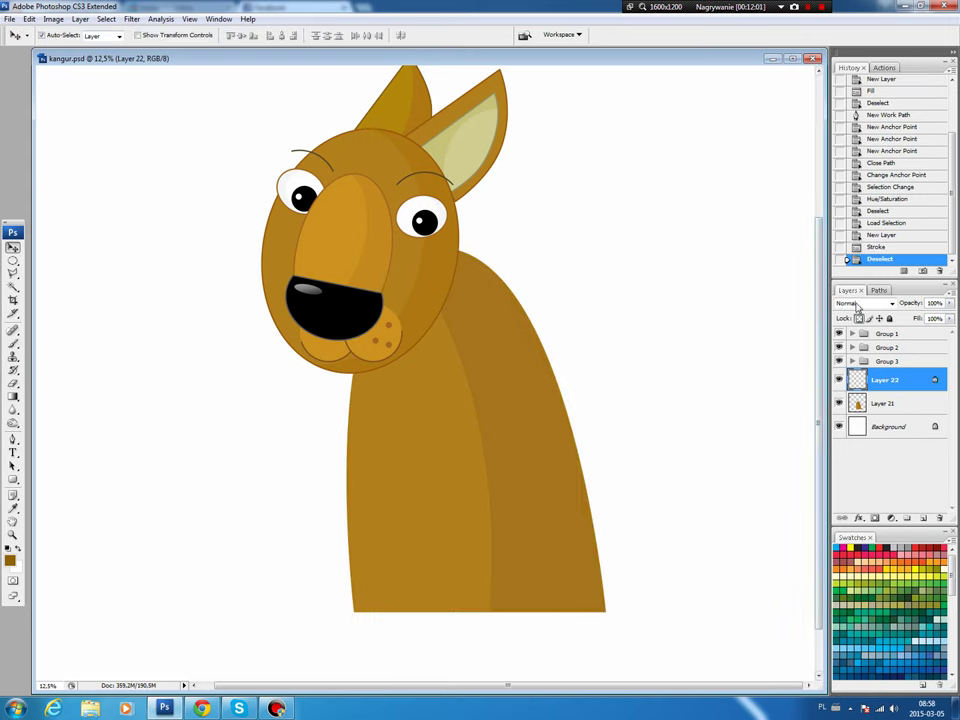
pyautogui.hotkey('alt', 'BackSpace')
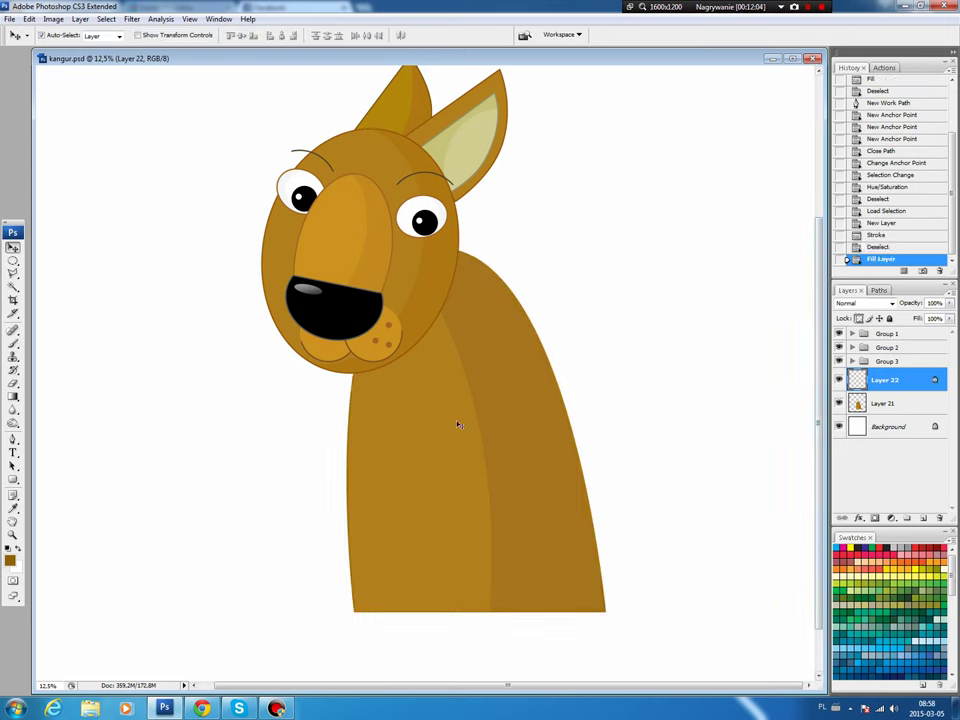
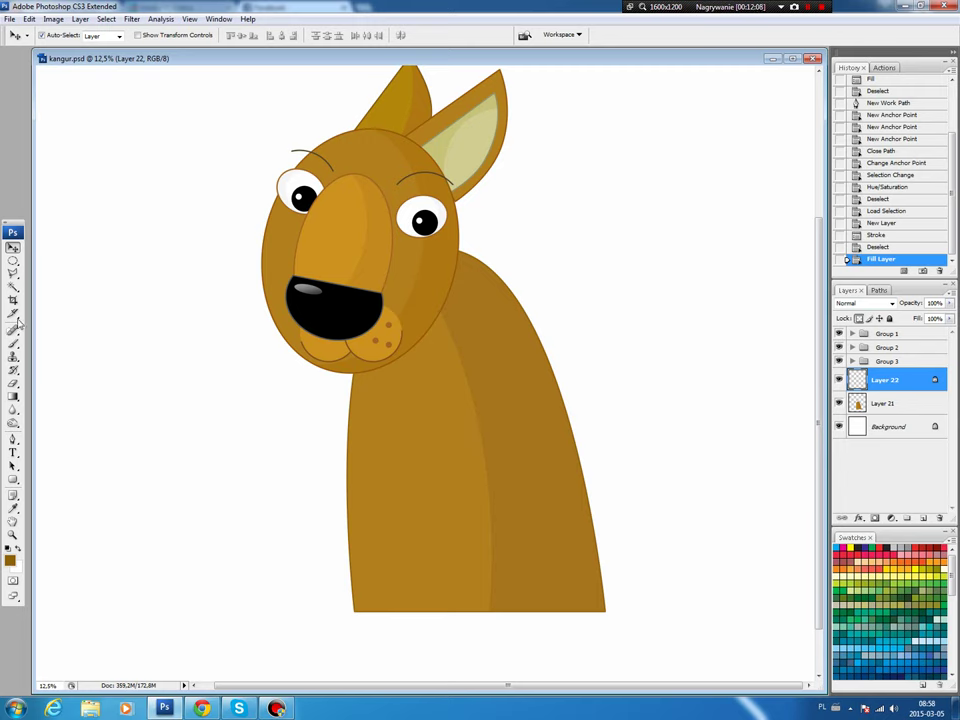
# Fill an orange circle on a new layer over the kangaroo's lower belly.
pyautogui.click(16, 262)
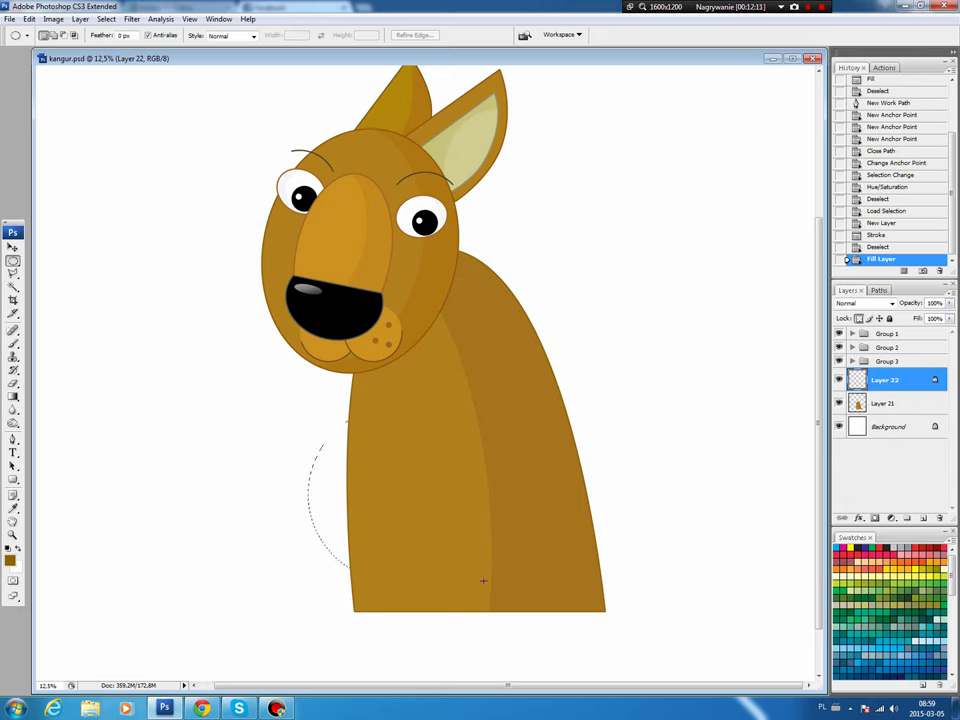
pyautogui.moveTo(483, 580)
pyautogui.mouseDown()
pyautogui.moveTo(415, 572)
pyautogui.moveTo(412, 554)
pyautogui.mouseUp()
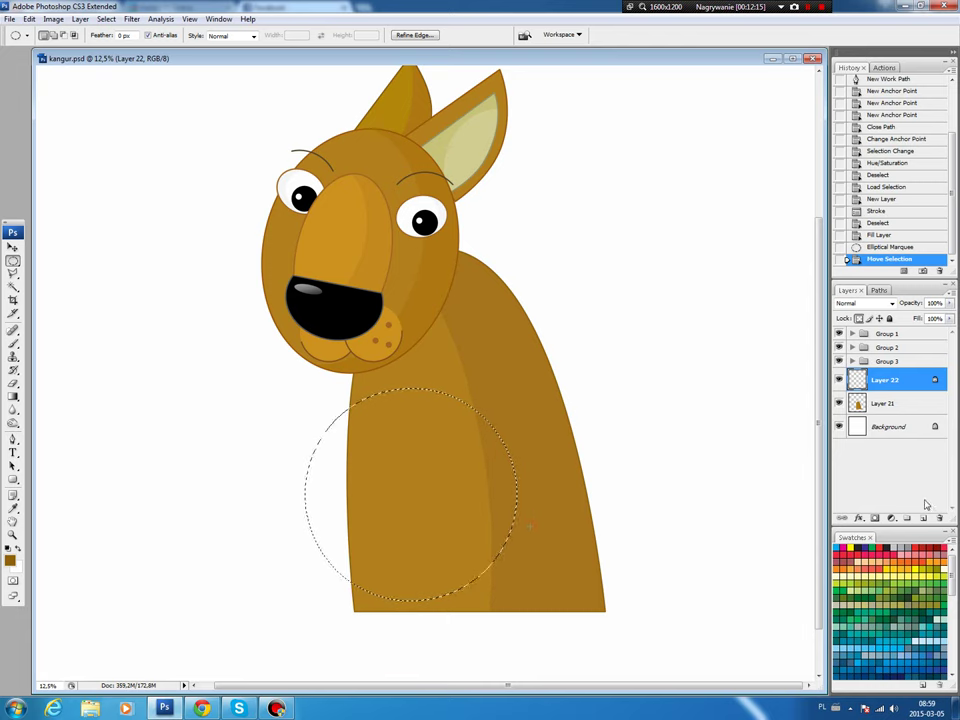
pyautogui.click(923, 518)
pyautogui.press('b')
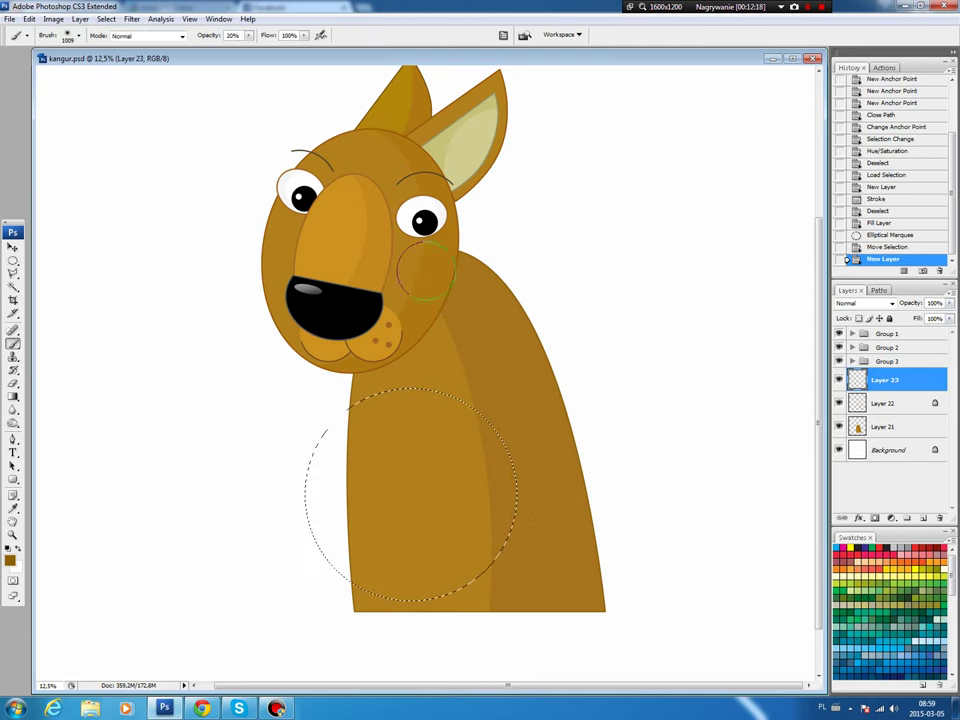
pyautogui.hotkey('alt', 'BackSpace')
pyautogui.hotkey('ctrl', 'd')
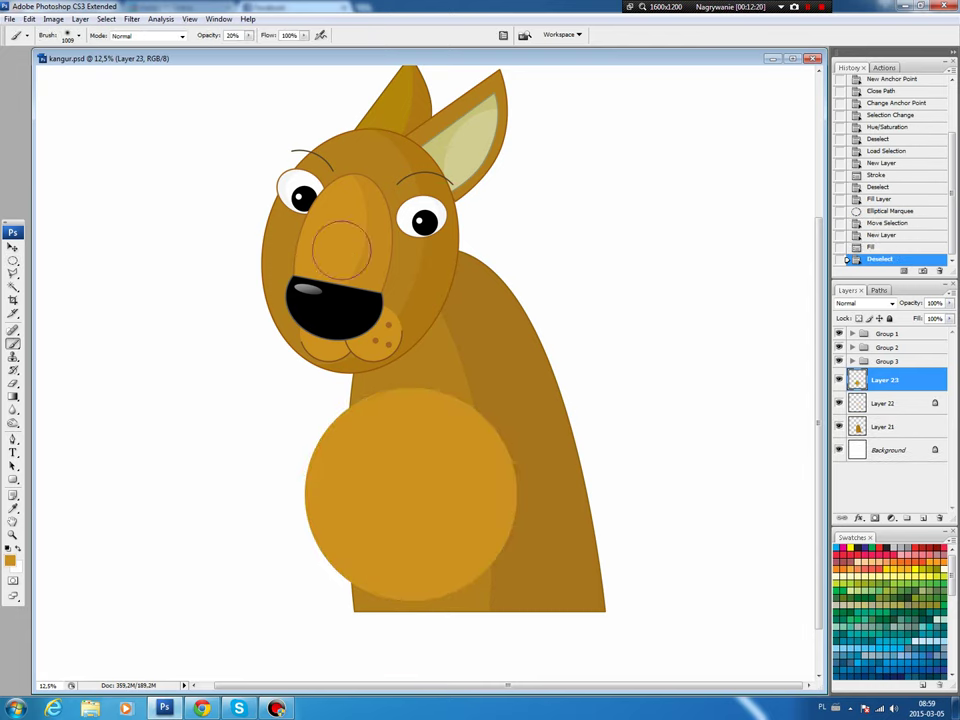
# Cut the top of the orange circle flat with a rectangular selection.
pyautogui.moveTo(13, 262); pyautogui.dragTo(55, 268)
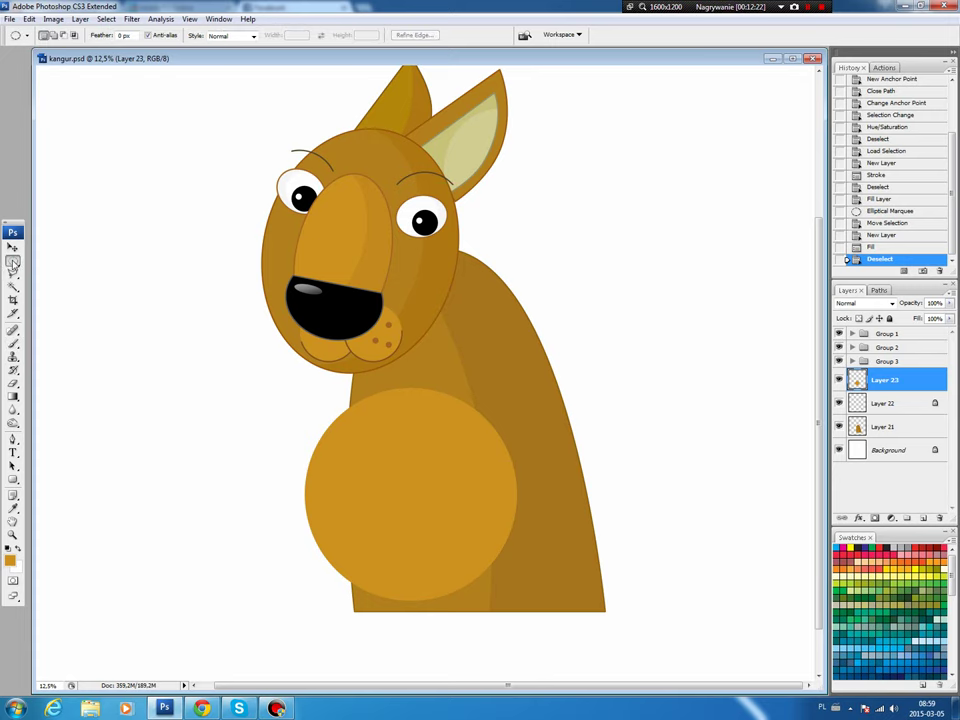
pyautogui.click(57, 262)
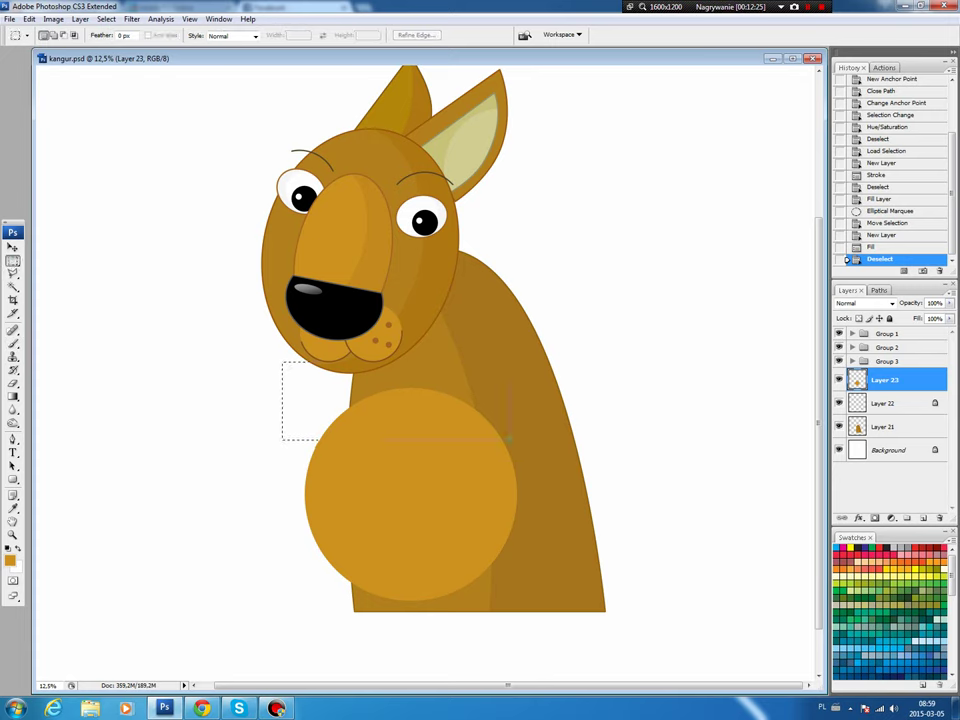
pyautogui.moveTo(509, 438); pyautogui.dragTo(500, 439)
pyautogui.press('Delete')
pyautogui.hotkey('ctrl', 'd')
pyautogui.press('v')
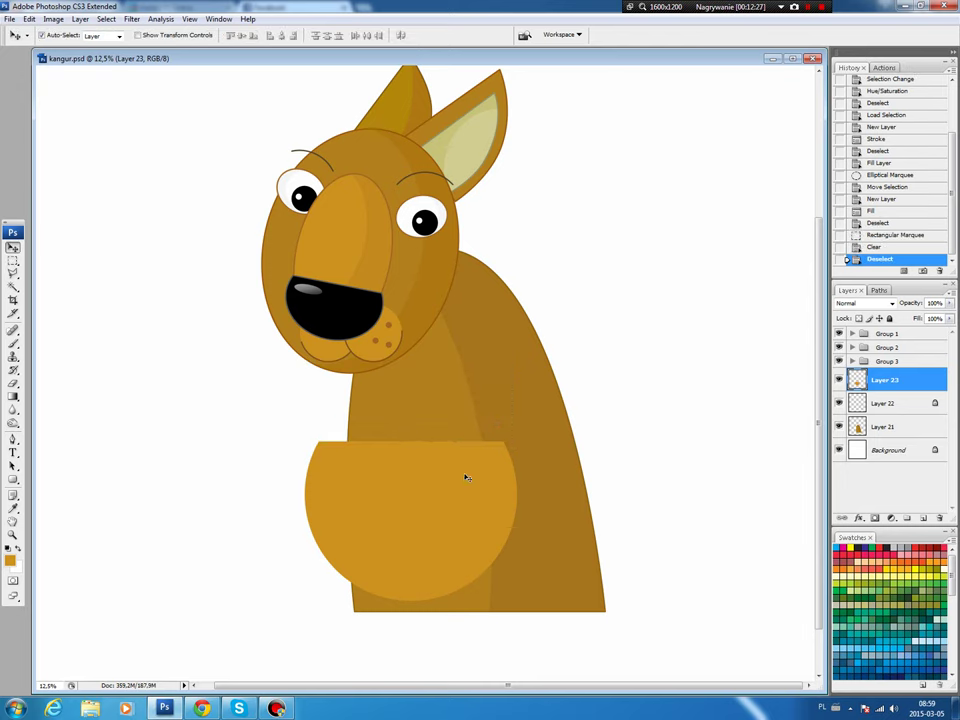
pyautogui.hotkey('ctrl', 't')
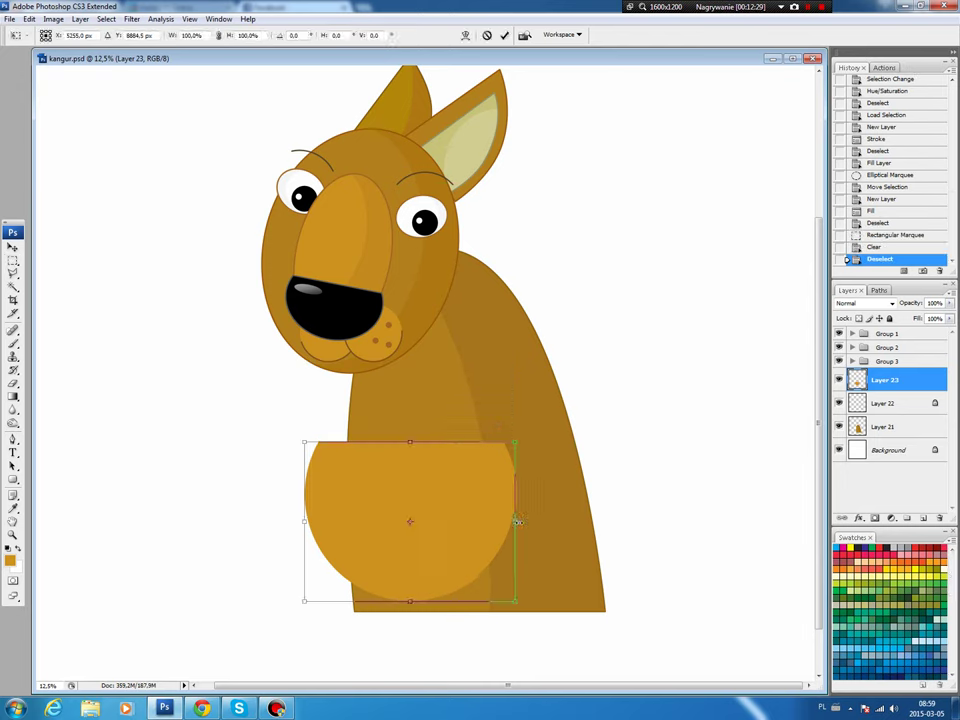
# Narrow and tilt the pouch shape.
pyautogui.moveTo(521, 522)
pyautogui.mouseDown()
pyautogui.moveTo(497, 522)
pyautogui.moveTo(536, 493)
pyautogui.mouseUp()
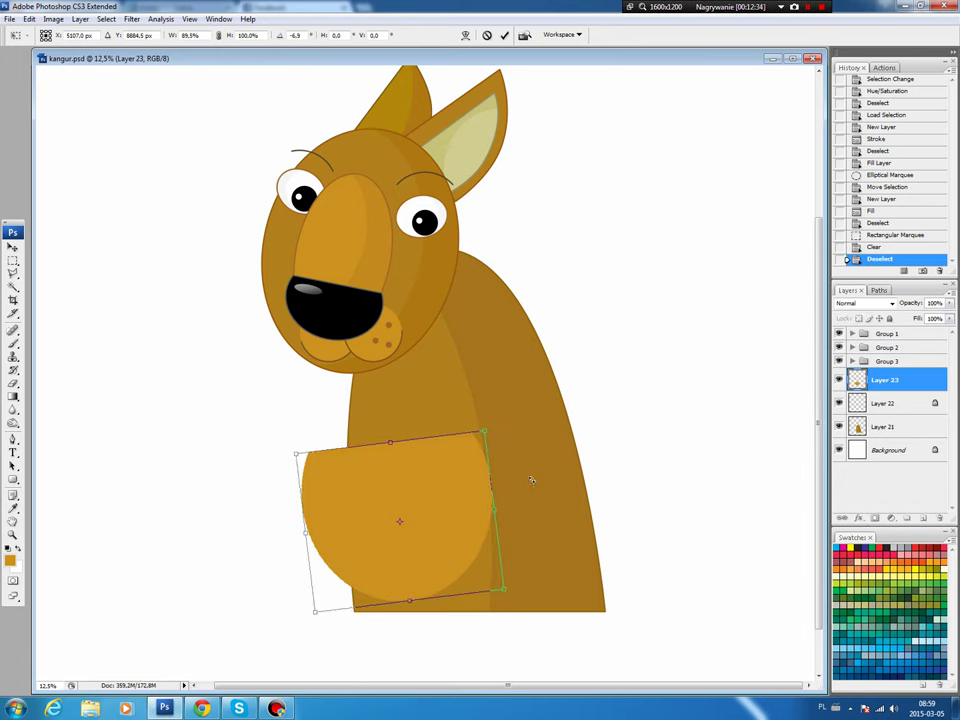
pyautogui.press('Return')
pyautogui.press('m')
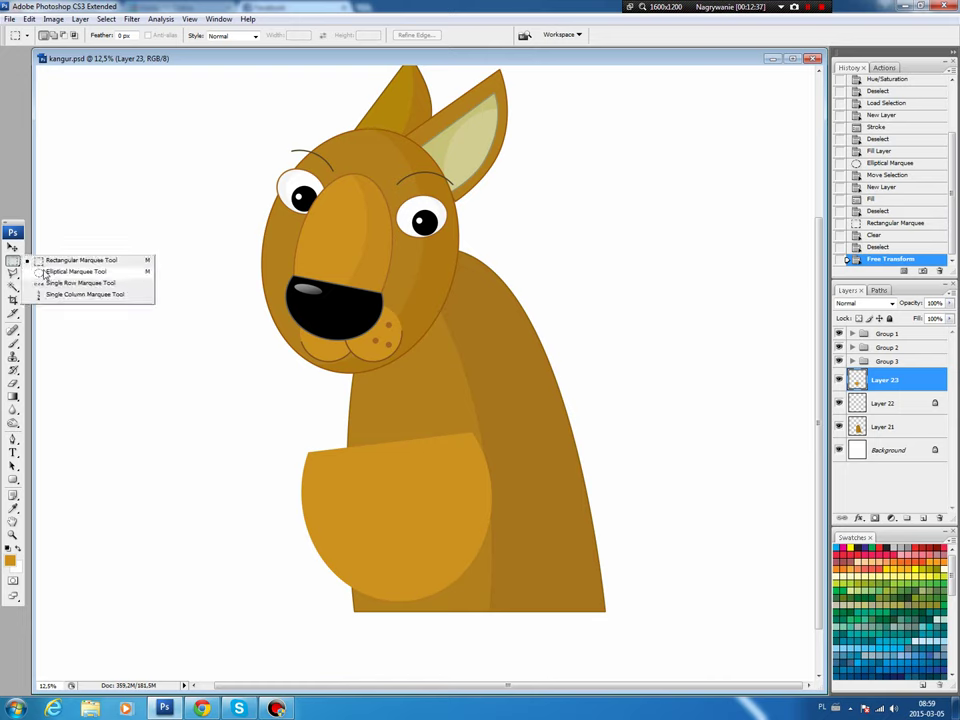
pyautogui.moveTo(13, 262); pyautogui.dragTo(45, 270)
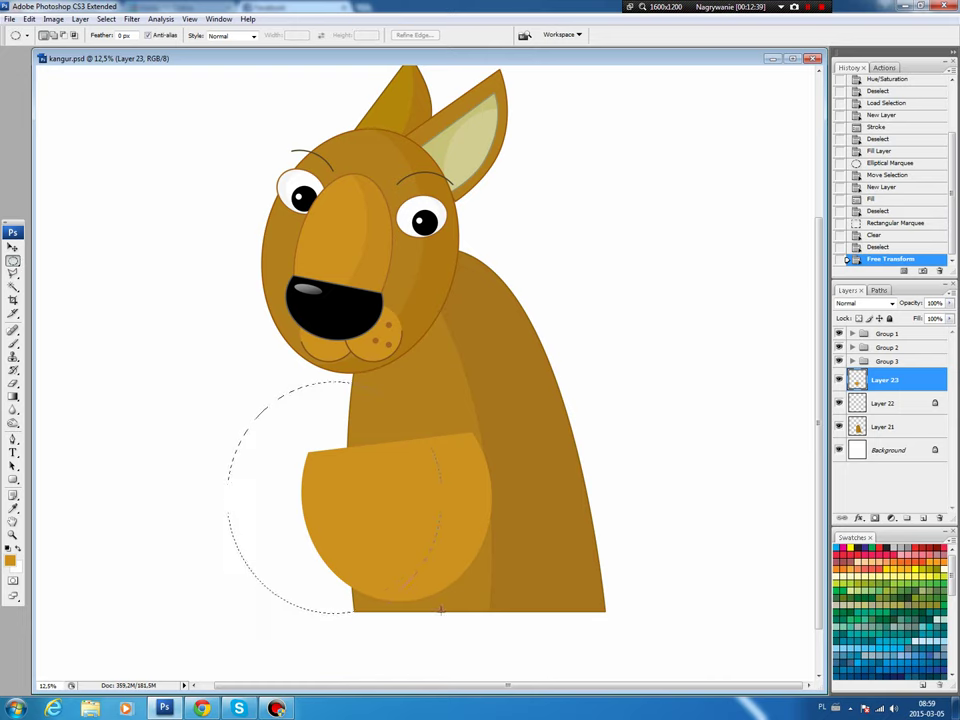
# Darken the pouch's right edge with Hue/Saturation Lightness -5 on an inverted oval selection.
pyautogui.moveTo(415, 565); pyautogui.dragTo(442, 620)
pyautogui.click(108, 20)
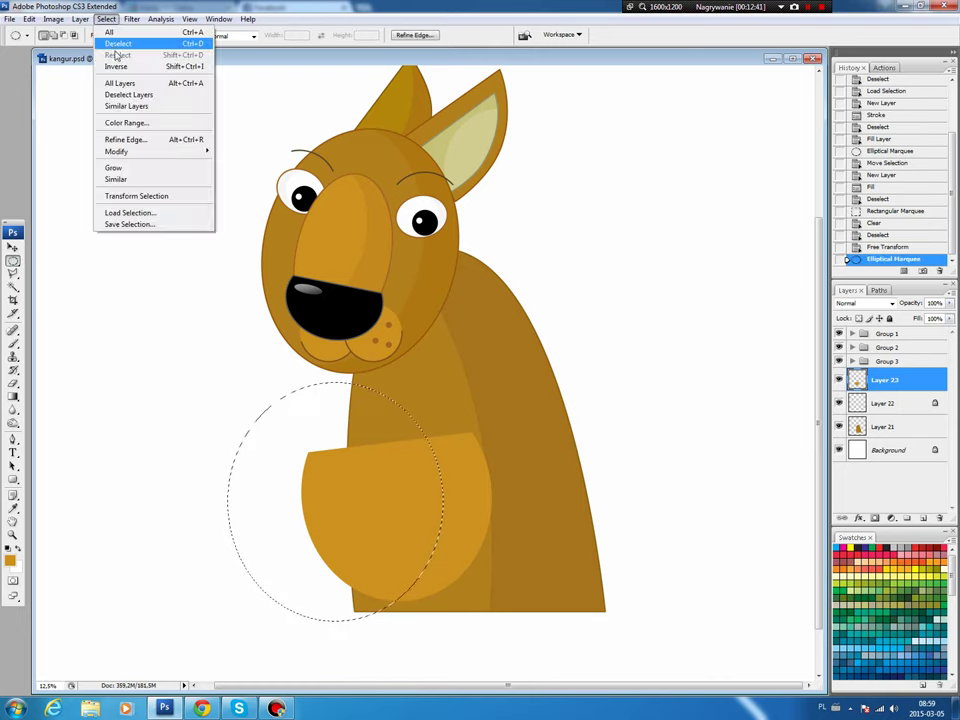
pyautogui.click(118, 58)
pyautogui.hotkey('ctrl', 'u')
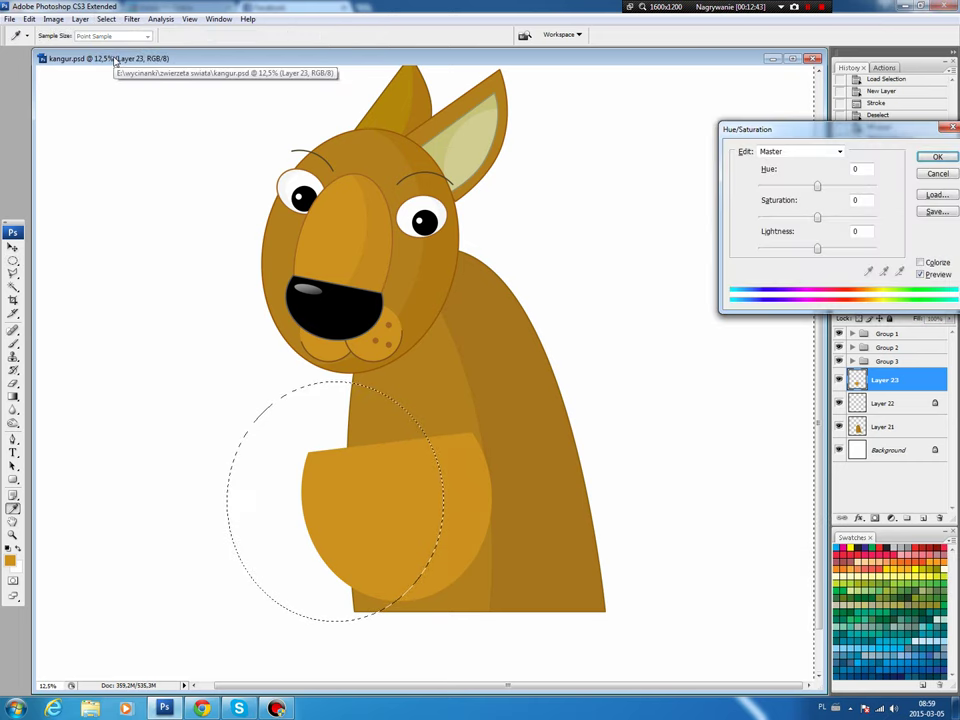
pyautogui.click(819, 251)
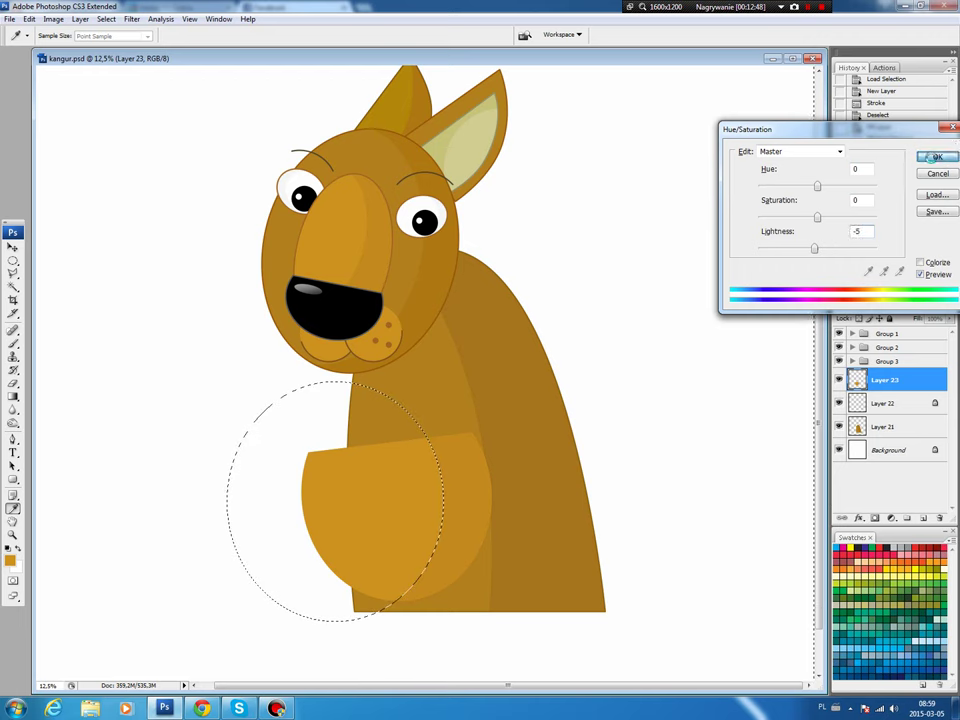
pyautogui.press('Return')
pyautogui.hotkey('ctrl', 'd')
# Set the foreground colour to a darker brown and load the pouch's outline as a selection.
pyautogui.press('b')
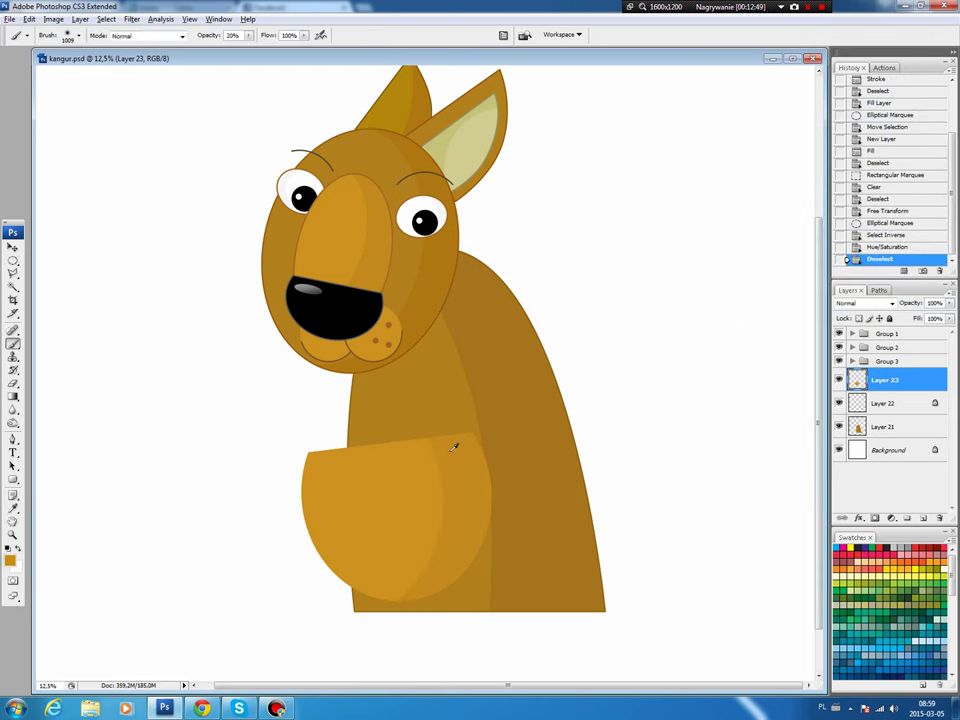
pyautogui.click(10, 561)
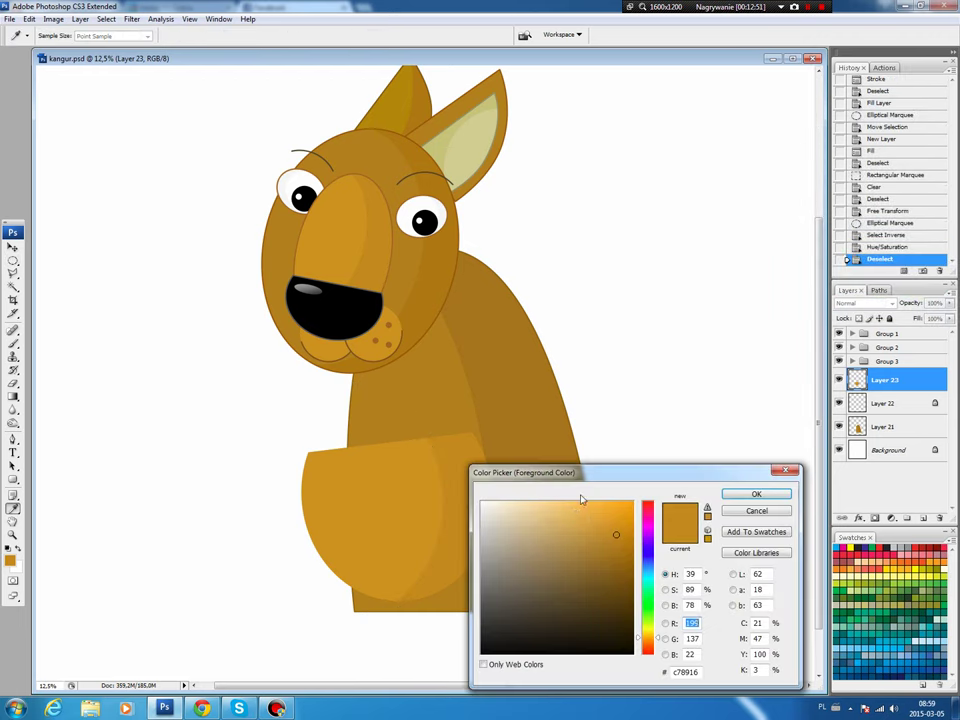
pyautogui.click(623, 556)
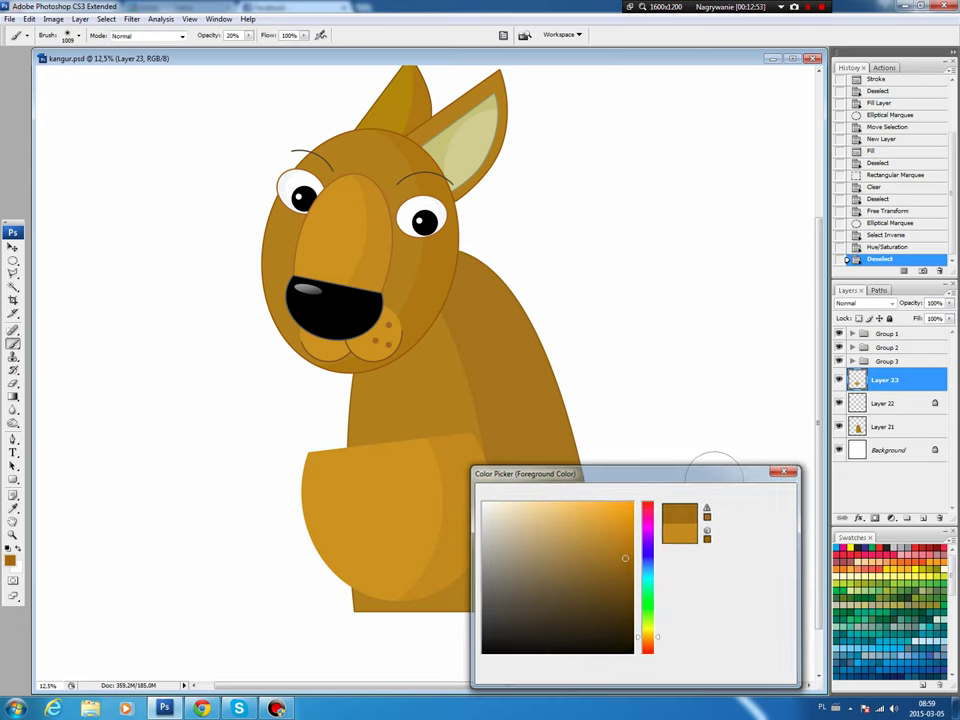
pyautogui.click(752, 494)
pyautogui.keyDown('ctrl'); pyautogui.click(857, 380); pyautogui.keyUp('ctrl')
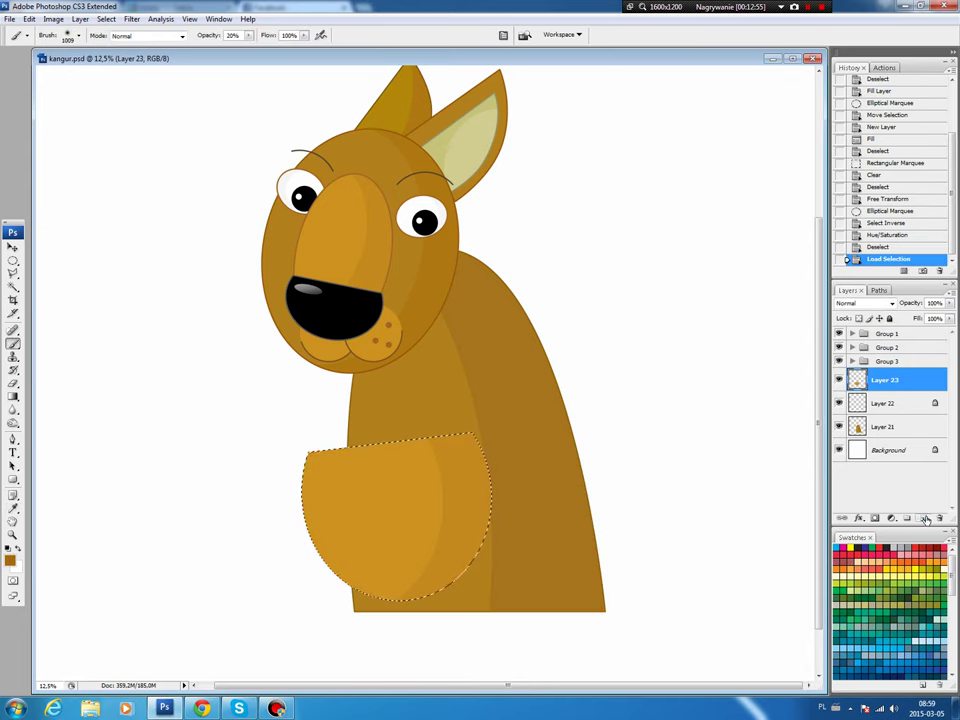
# Stroke a dark brown outline around the pouch on a new layer.
pyautogui.hotkey('ctrl', 'shift', 'alt', 'n')
pyautogui.click(29, 20)
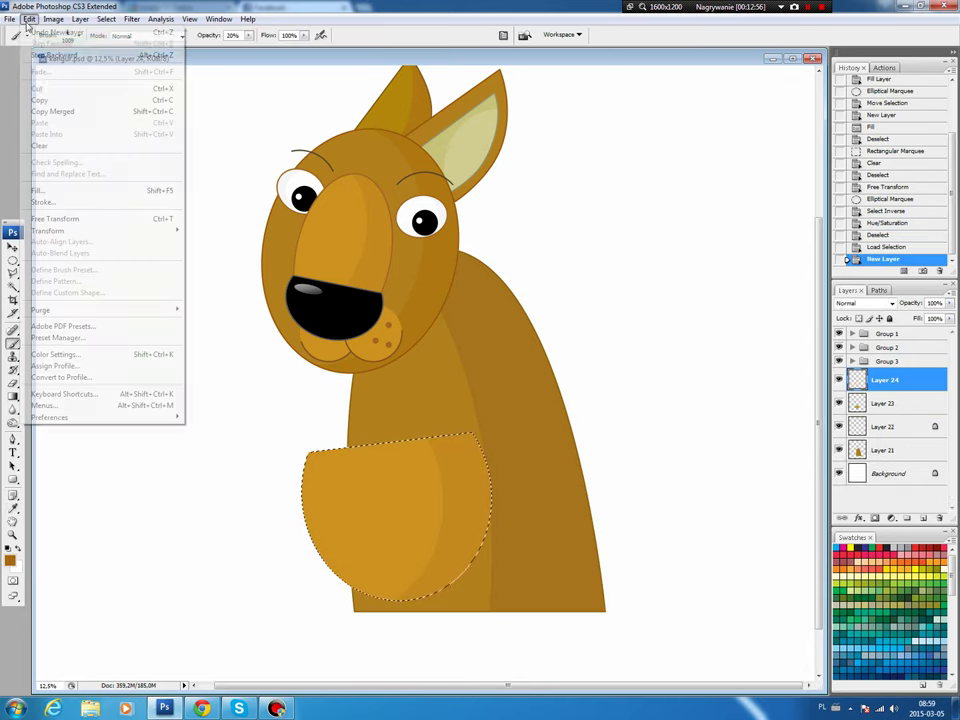
pyautogui.click(41, 202)
pyautogui.click(551, 199)
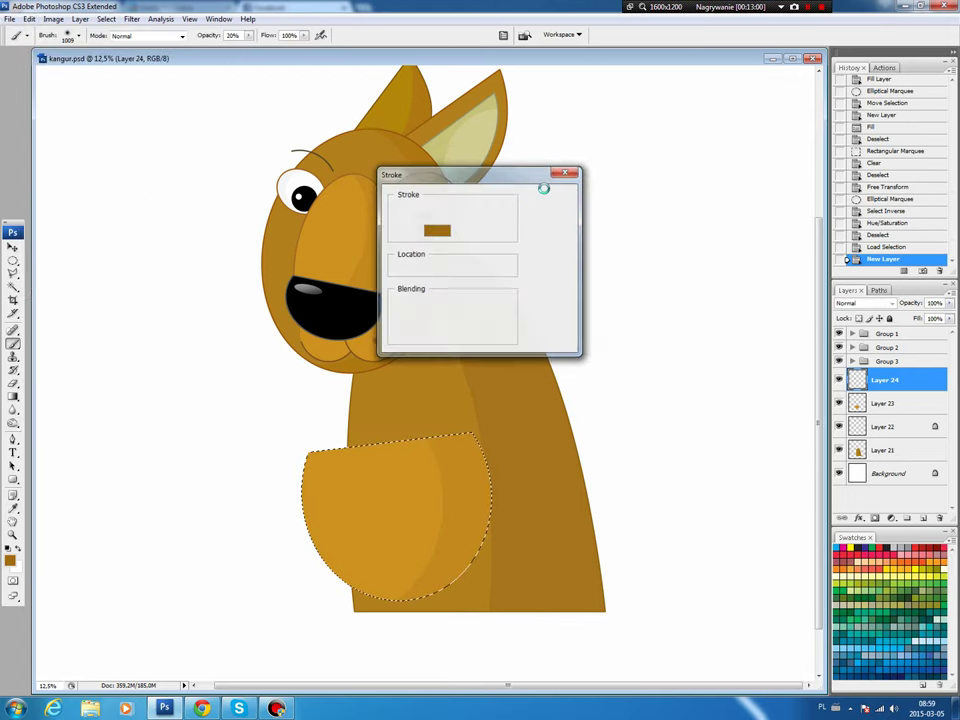
pyautogui.hotkey('ctrl', 'd')
# Link the outline and pouch layers and shift both slightly right.
pyautogui.press('v')
pyautogui.keyDown('shift'); pyautogui.click(903, 391); pyautogui.keyUp('shift')
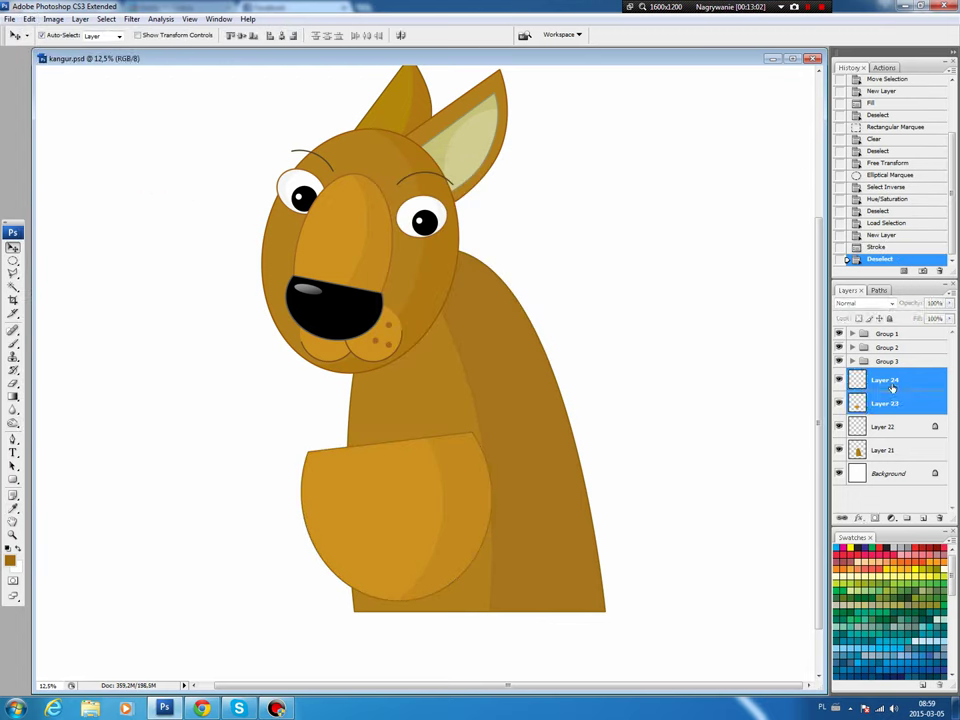
pyautogui.click(842, 519)
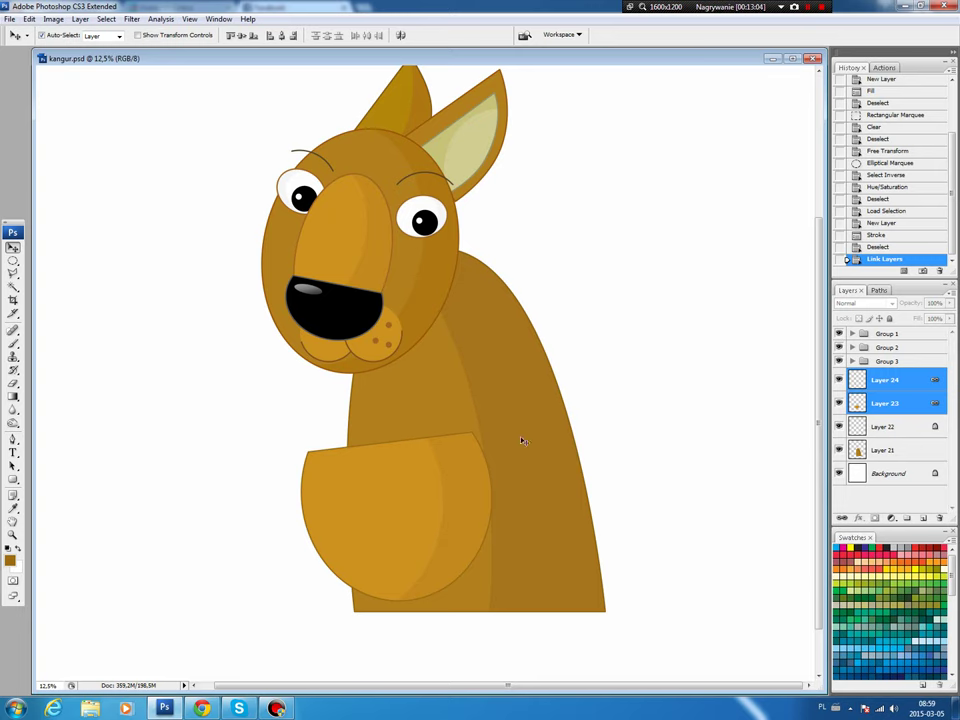
pyautogui.moveTo(417, 506)
pyautogui.mouseDown()
pyautogui.moveTo(437, 505)
pyautogui.moveTo(440, 489)
pyautogui.mouseUp()
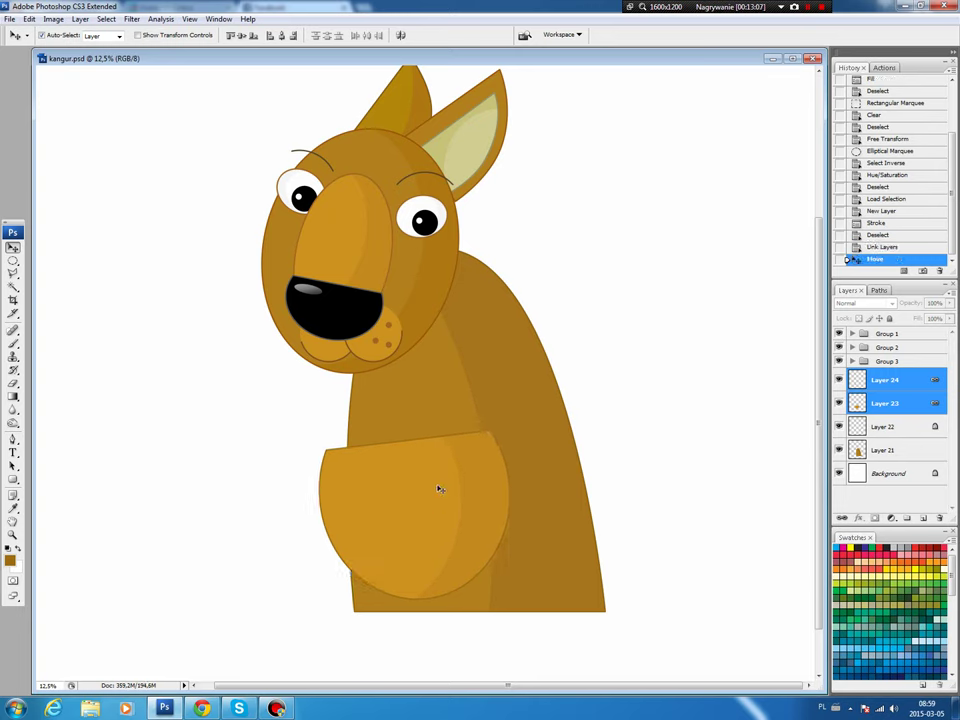
pyautogui.click(421, 397)
pyautogui.press('m')
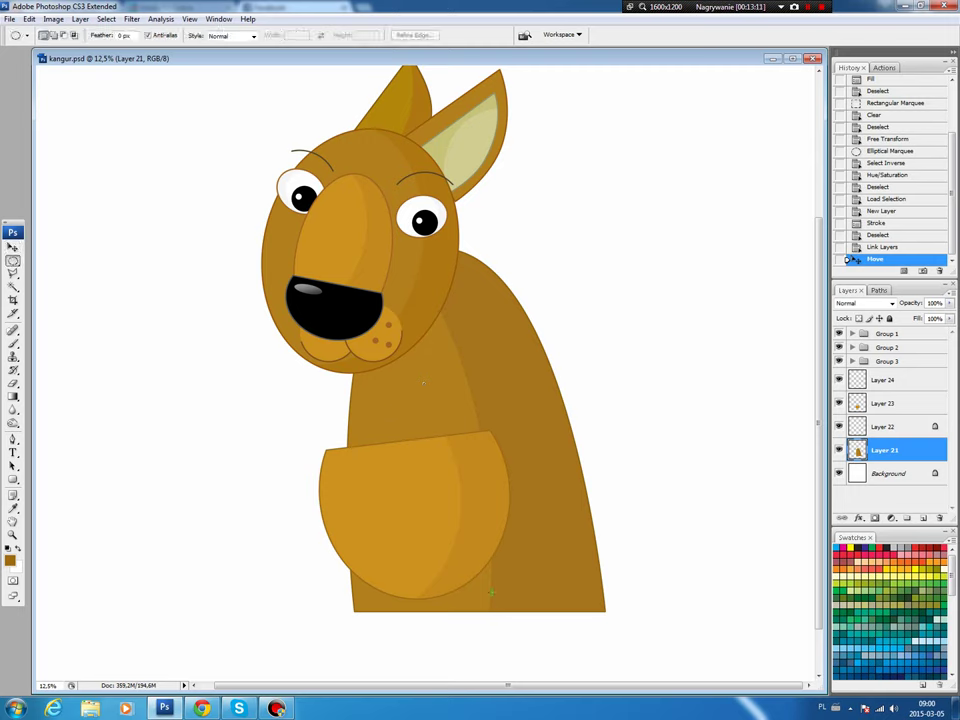
# Add a pale cream oval belly patch on a new layer, tilted and moved up-left.
pyautogui.moveTo(483, 580); pyautogui.dragTo(362, 362)
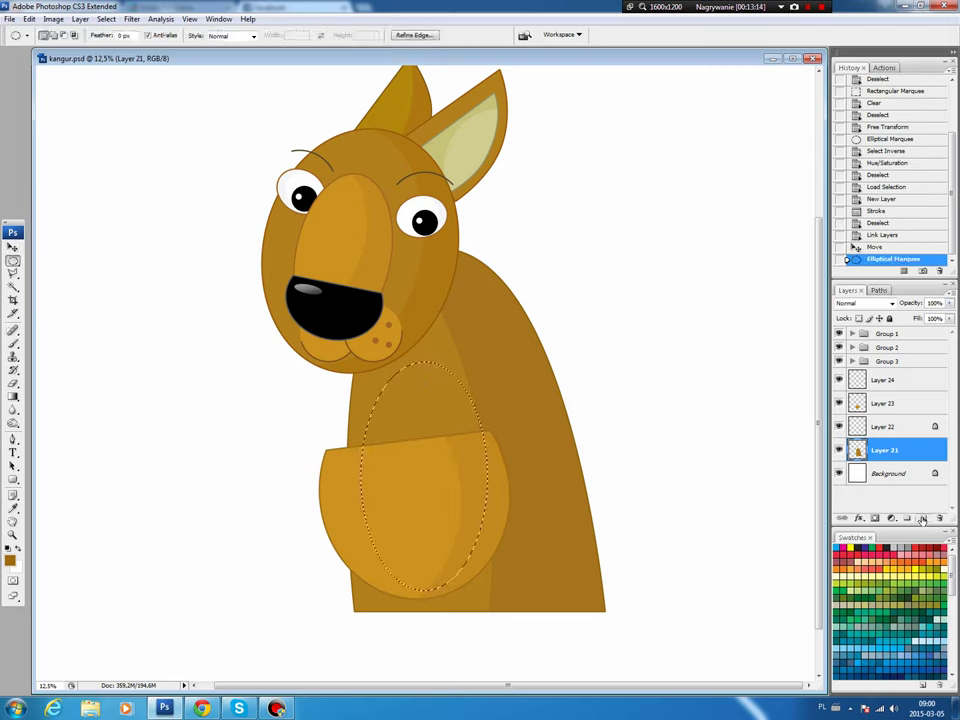
pyautogui.hotkey('ctrl', 'shift', 'alt', 'n')
pyautogui.press('b')
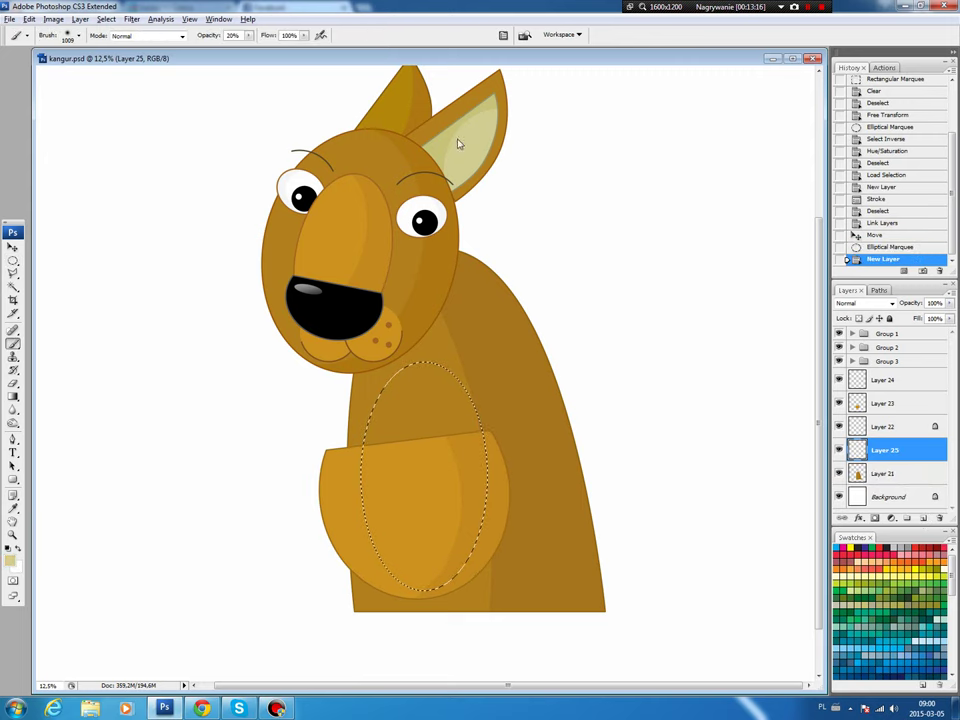
pyautogui.keyDown('alt'); pyautogui.click(460, 140); pyautogui.keyUp('alt')
pyautogui.hotkey('alt', 'BackSpace')
pyautogui.hotkey('ctrl', 'd')
pyautogui.press('v')
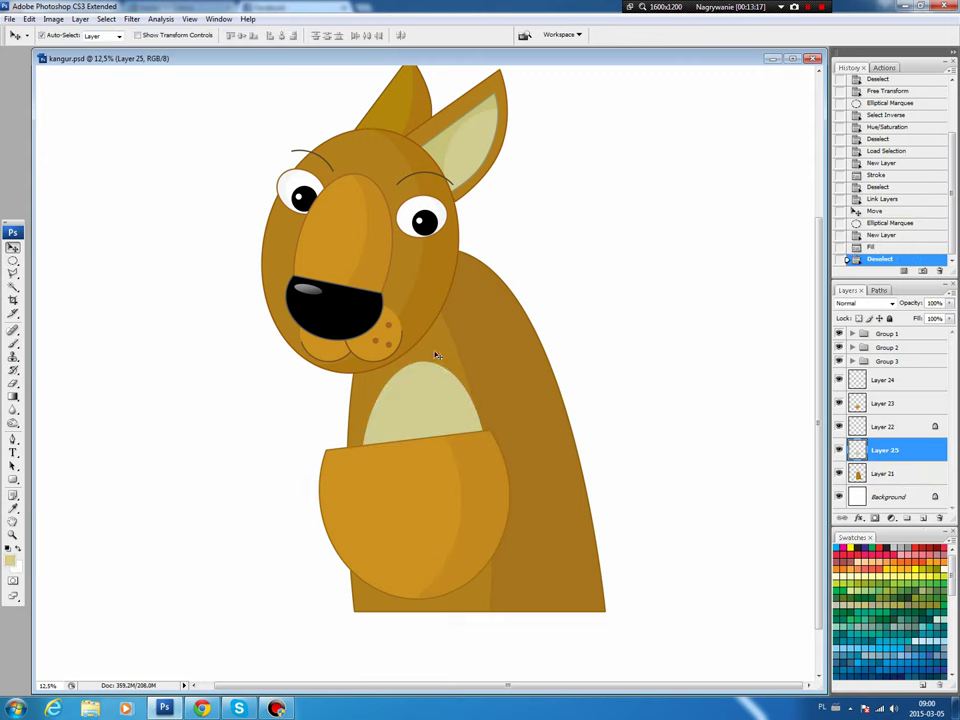
pyautogui.hotkey('ctrl', 't')
pyautogui.moveTo(553, 332); pyautogui.dragTo(533, 328)
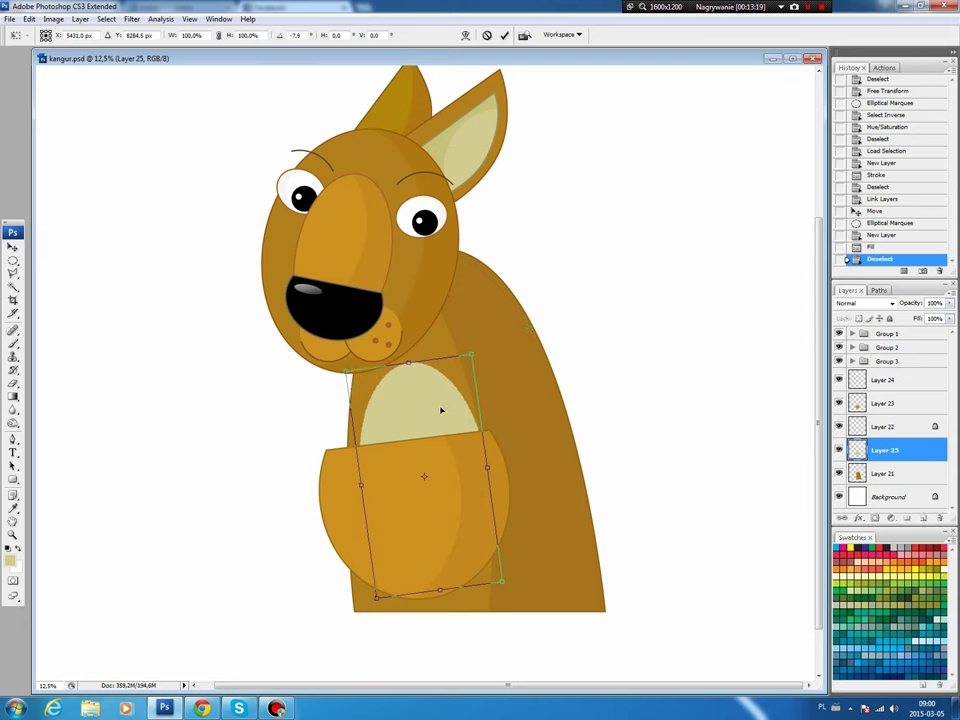
pyautogui.moveTo(439, 409); pyautogui.dragTo(434, 395)
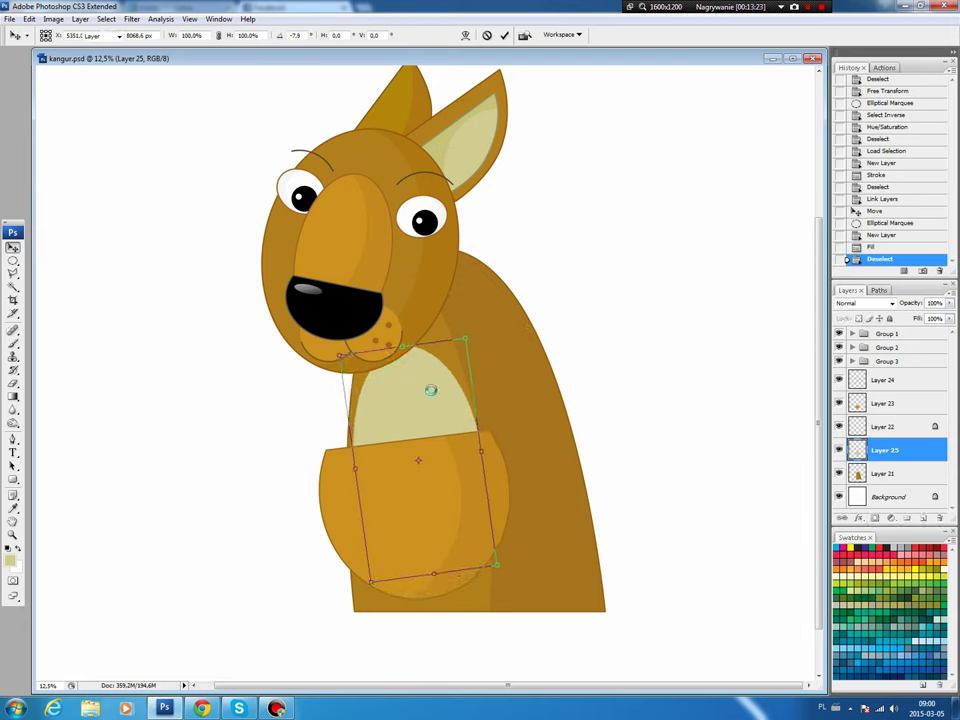
pyautogui.press('Return')
# Lighten an oval over the chest and pouch by Lightness +15.
pyautogui.press('m')
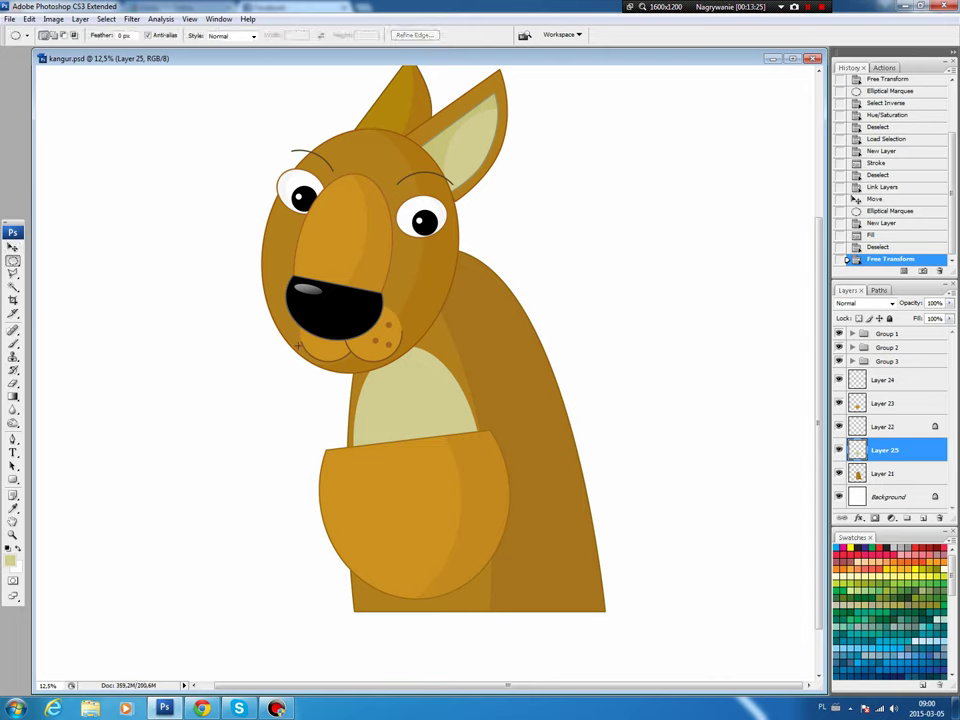
pyautogui.moveTo(287, 337); pyautogui.dragTo(426, 535)
pyautogui.hotkey('ctrl', 'u')
pyautogui.moveTo(817, 249); pyautogui.dragTo(824, 249)
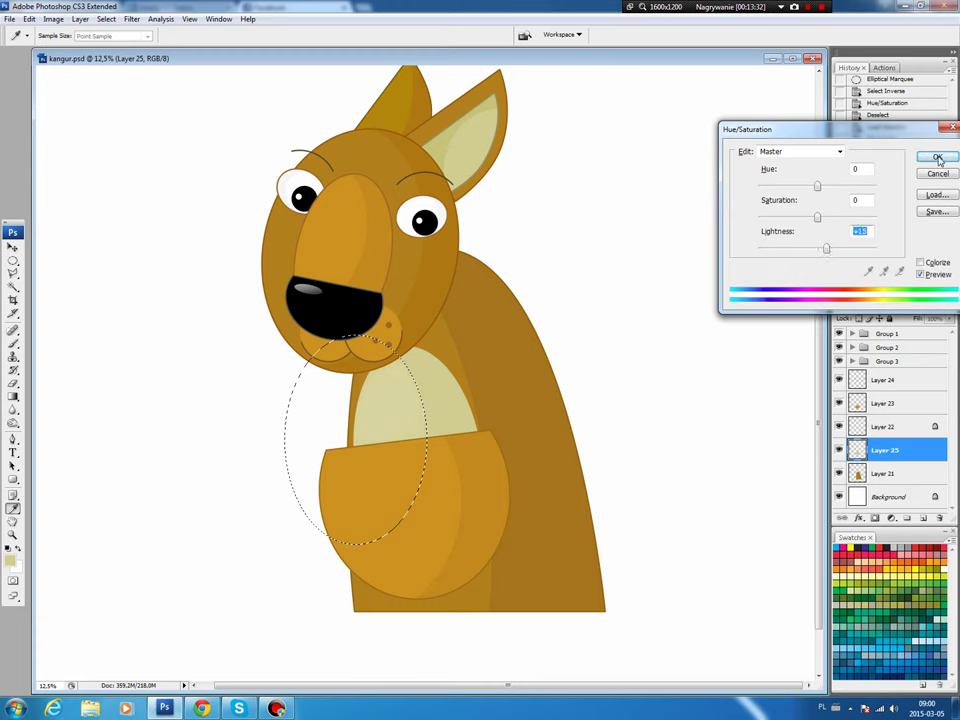
pyautogui.click(937, 157)
pyautogui.hotkey('ctrl', 'd')
pyautogui.press('b')
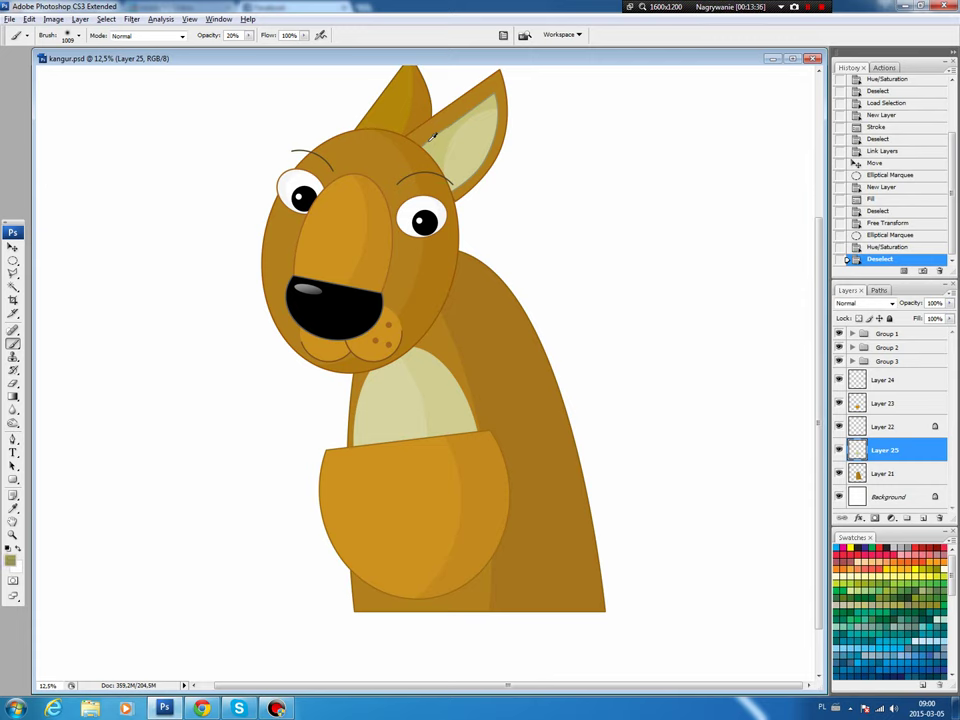
pyautogui.keyDown('ctrl'); pyautogui.click(857, 450); pyautogui.keyUp('ctrl')
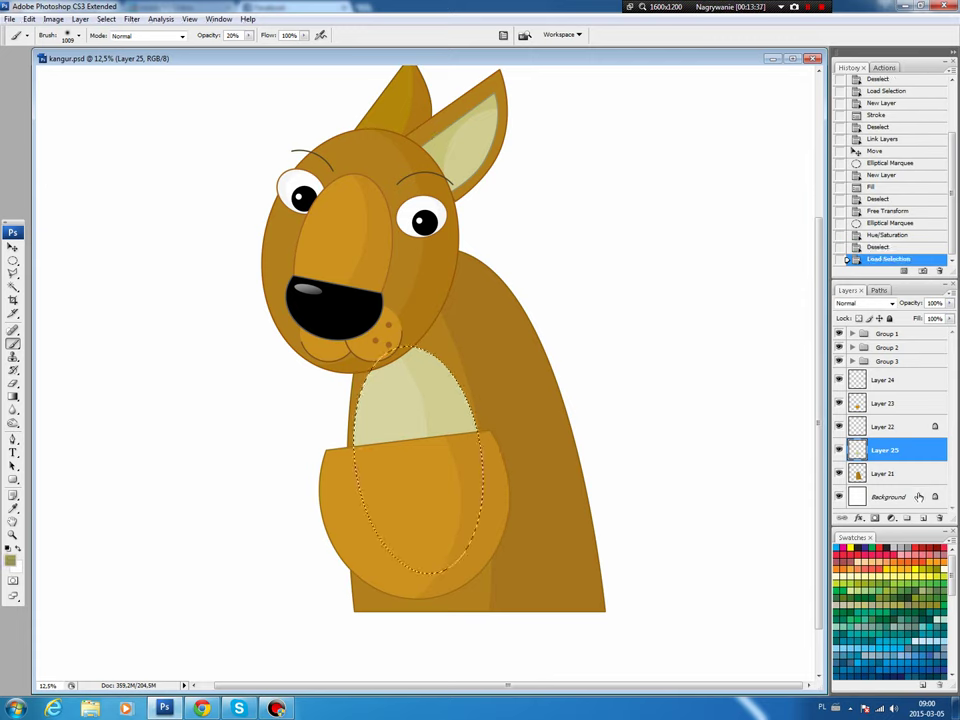
# Stroke a thin outline around the pale belly patch on a new layer.
pyautogui.hotkey('ctrl', 'shift', 'alt', 'n')
pyautogui.click(29, 19)
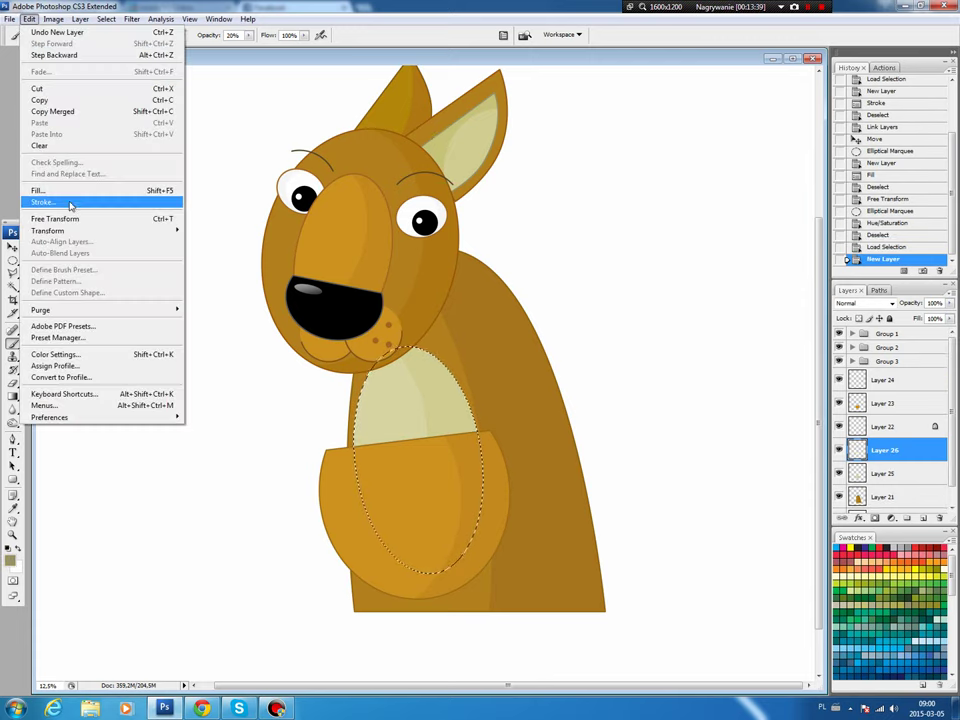
pyautogui.click(50, 201)
pyautogui.click(556, 199)
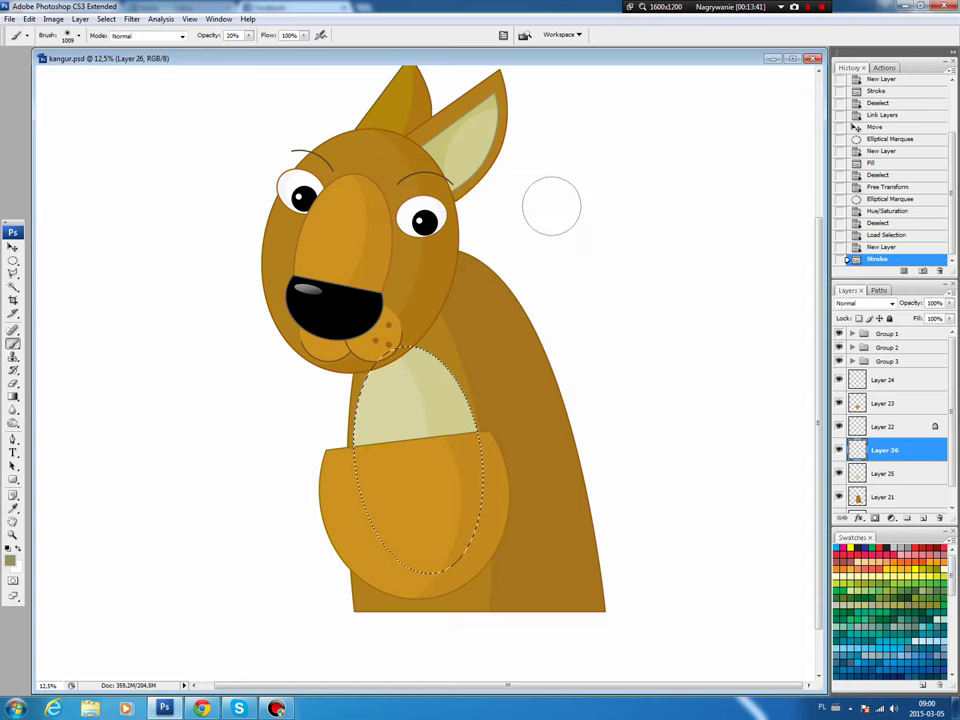
pyautogui.hotkey('ctrl', 'd')
pyautogui.press('v')
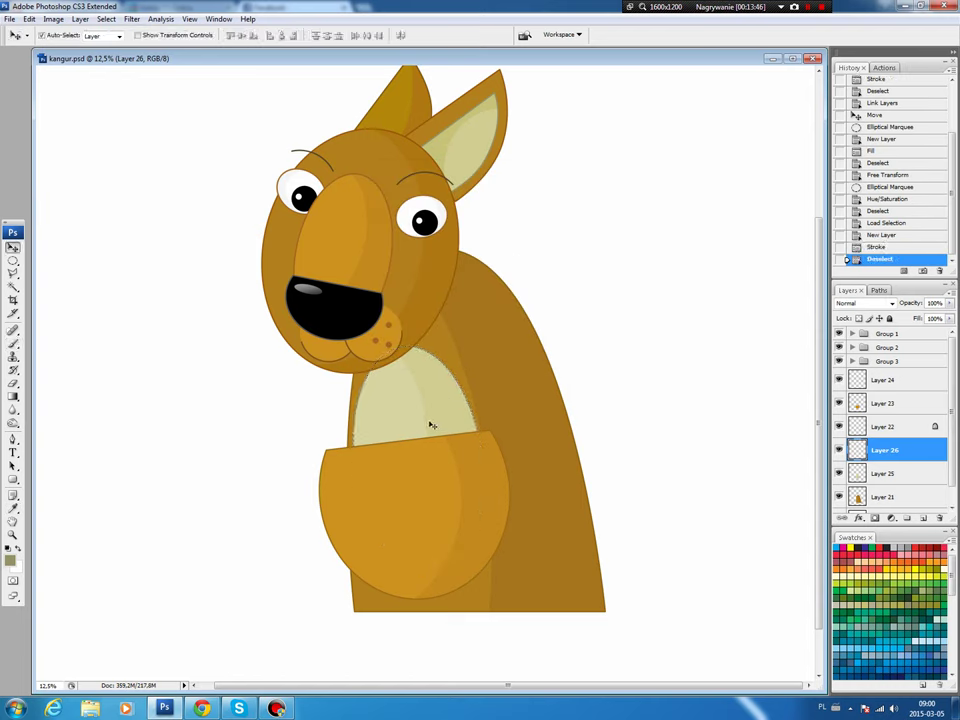
# Warm Layer 23's pouch to golden yellow with a hue shift of about +5.
pyautogui.keyDown('ctrl'); pyautogui.click(397, 499); pyautogui.keyUp('ctrl')
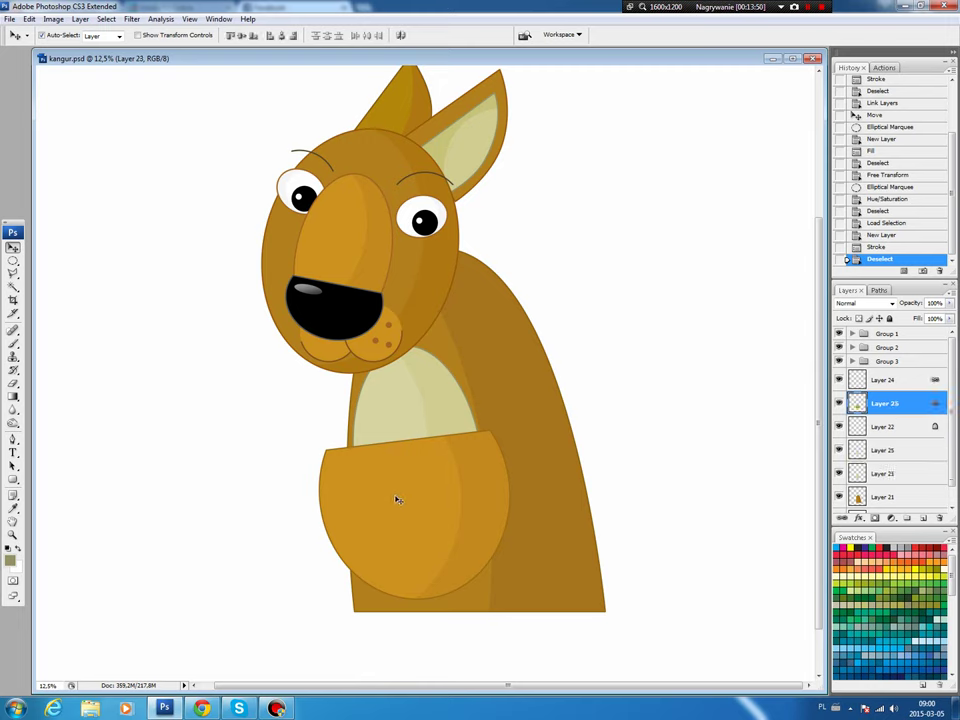
pyautogui.hotkey('ctrl', 'u')
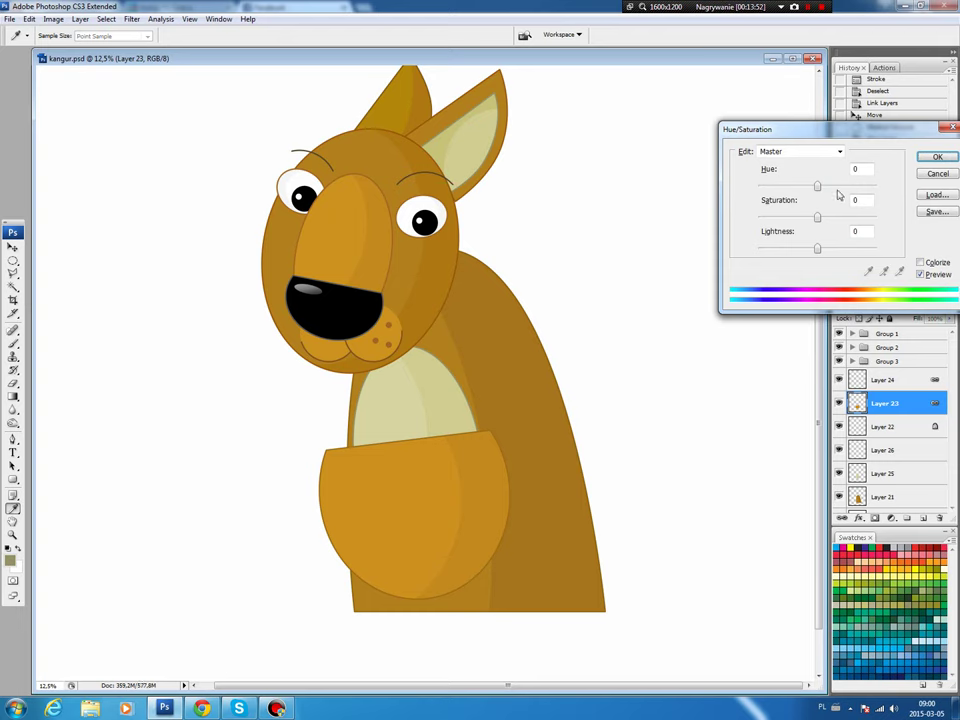
pyautogui.moveTo(815, 185); pyautogui.dragTo(821, 190)
pyautogui.press('Return')
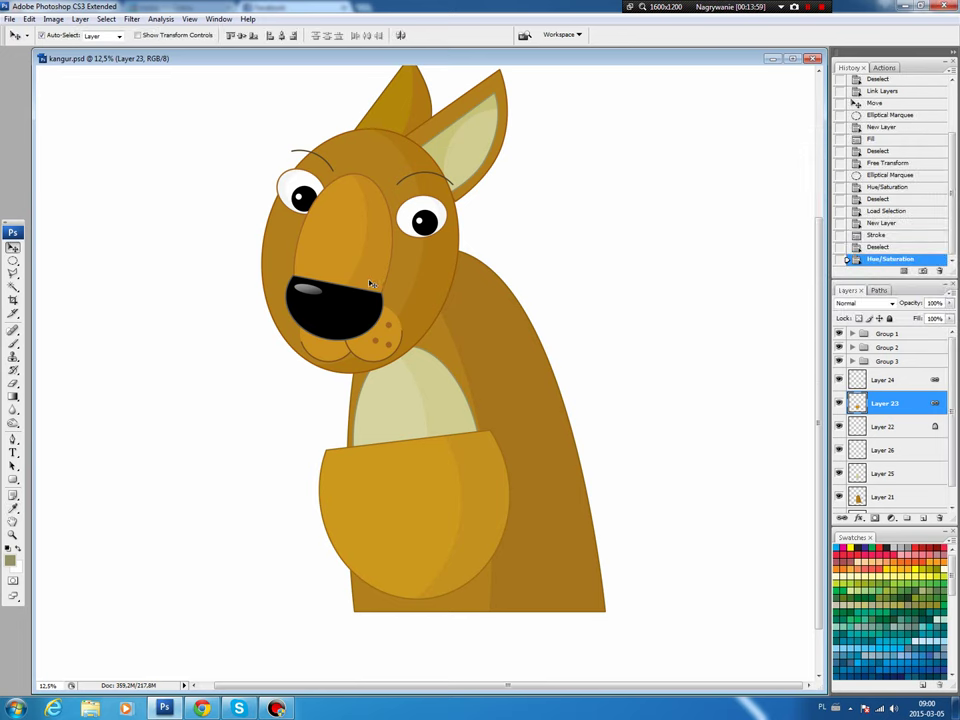
pyautogui.click(901, 383)
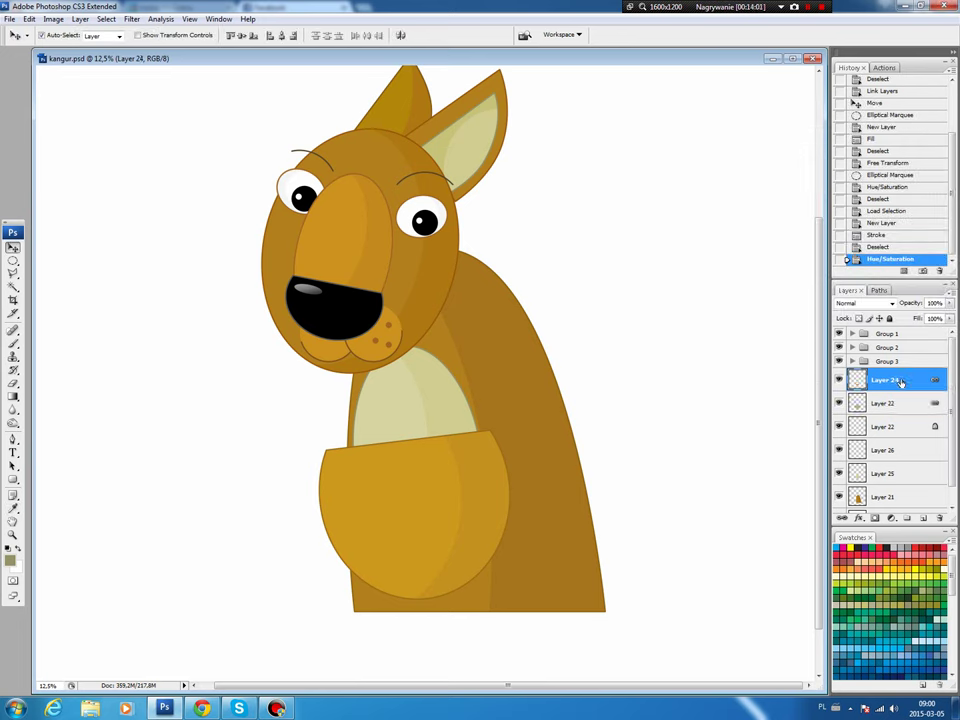
pyautogui.click(14, 259)
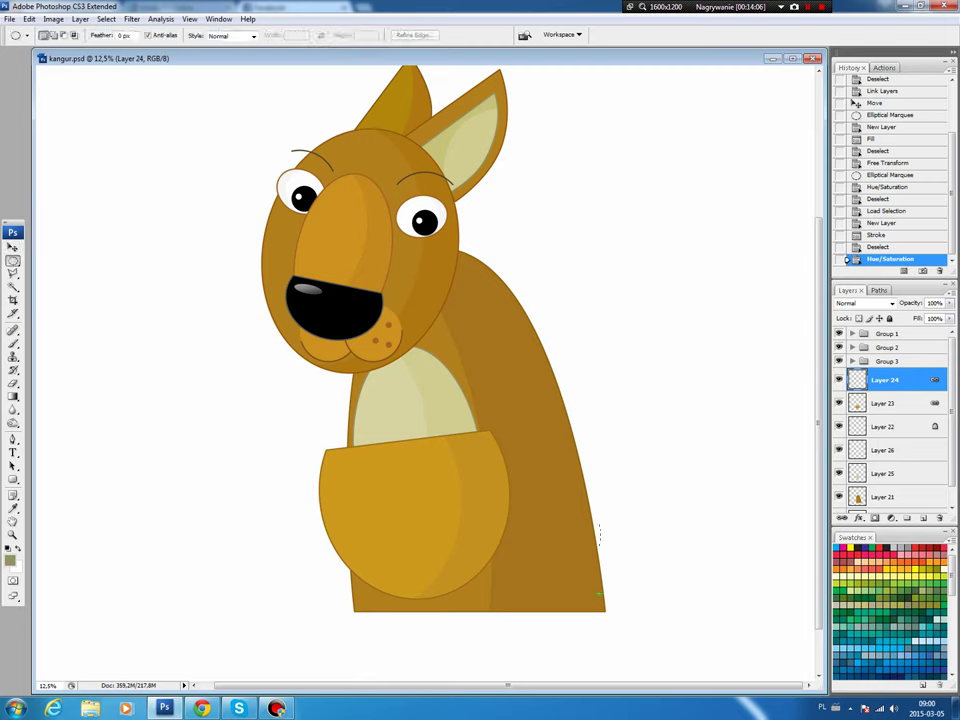
# Fill an orange oval foot on a new layer at the lower right, then select a strip across its bottom.
pyautogui.moveTo(518, 477); pyautogui.dragTo(636, 648)
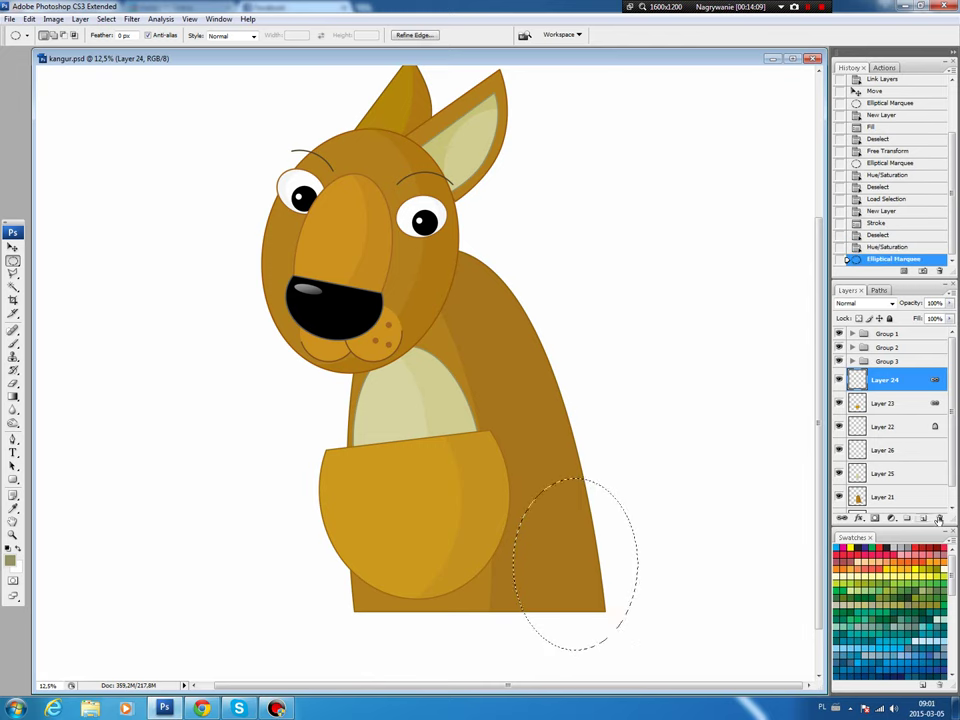
pyautogui.click(922, 517)
pyautogui.press('b')
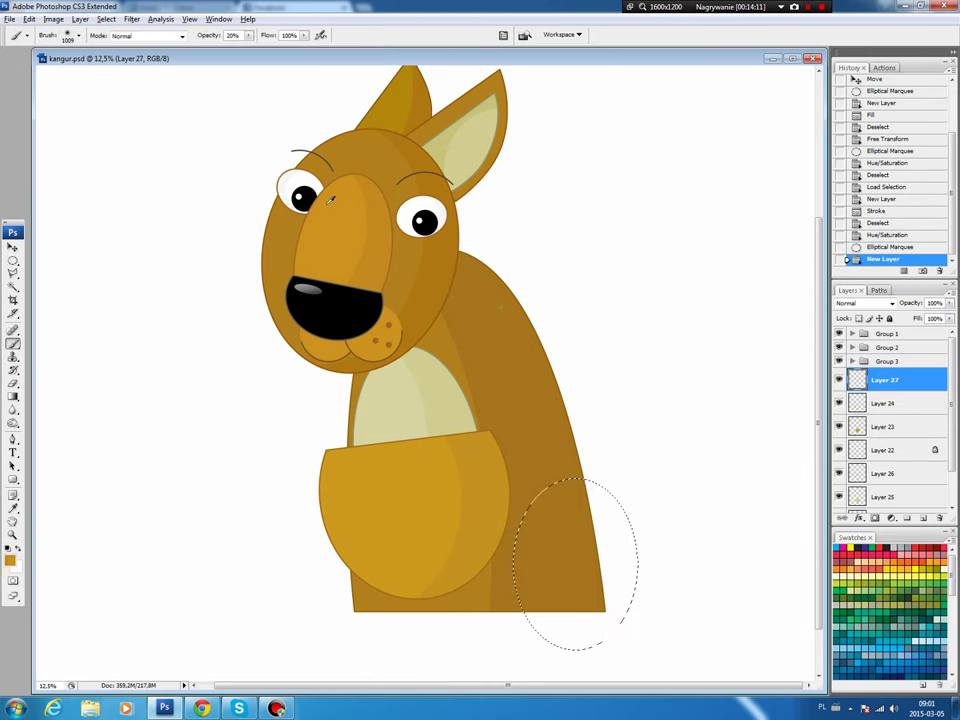
pyautogui.keyDown('alt'); pyautogui.click(330, 205); pyautogui.keyUp('alt')
pyautogui.hotkey('alt', 'BackSpace')
pyautogui.hotkey('ctrl', 'd')
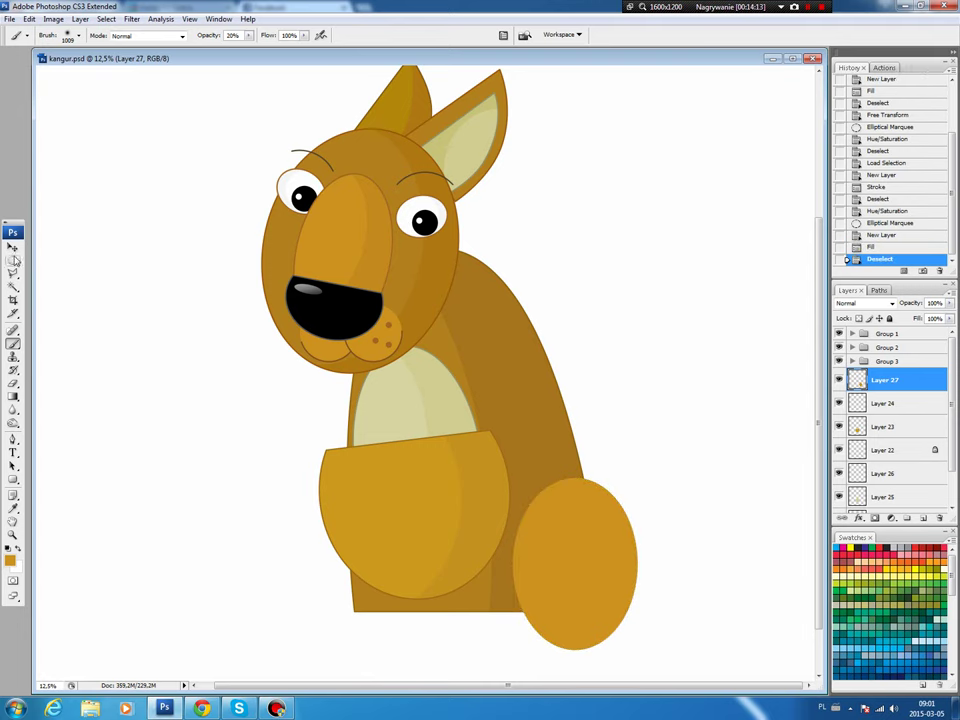
pyautogui.click(14, 261)
pyautogui.click(75, 260)
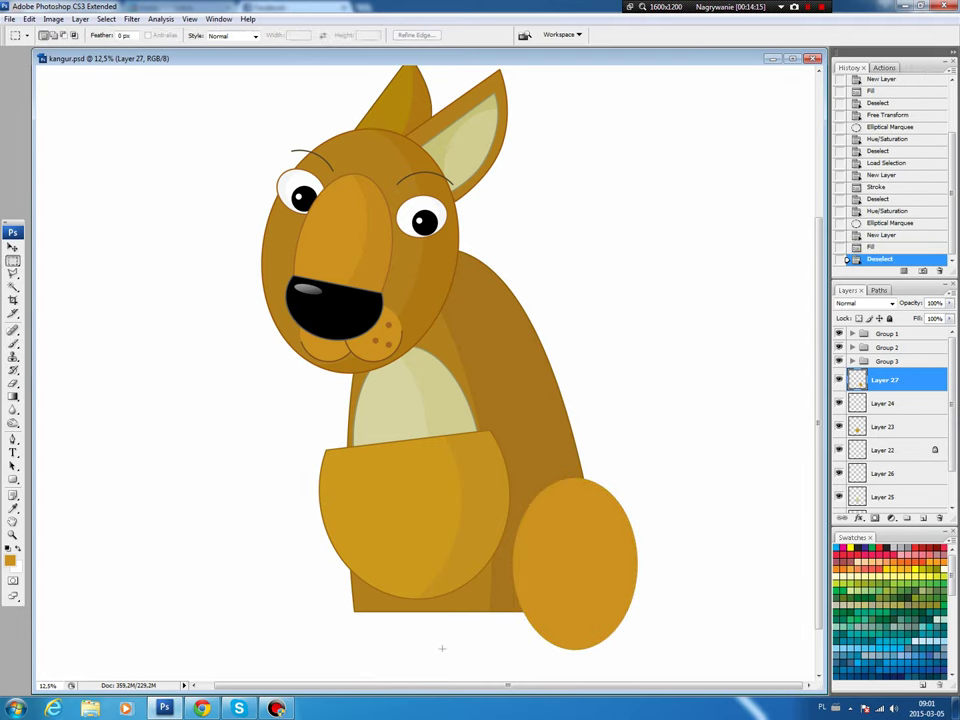
pyautogui.moveTo(484, 666); pyautogui.dragTo(632, 632)
# Delete the selected strip to flatten the foot's bottom.
pyautogui.press('Delete')
pyautogui.hotkey('ctrl', 'd')
pyautogui.press('v')
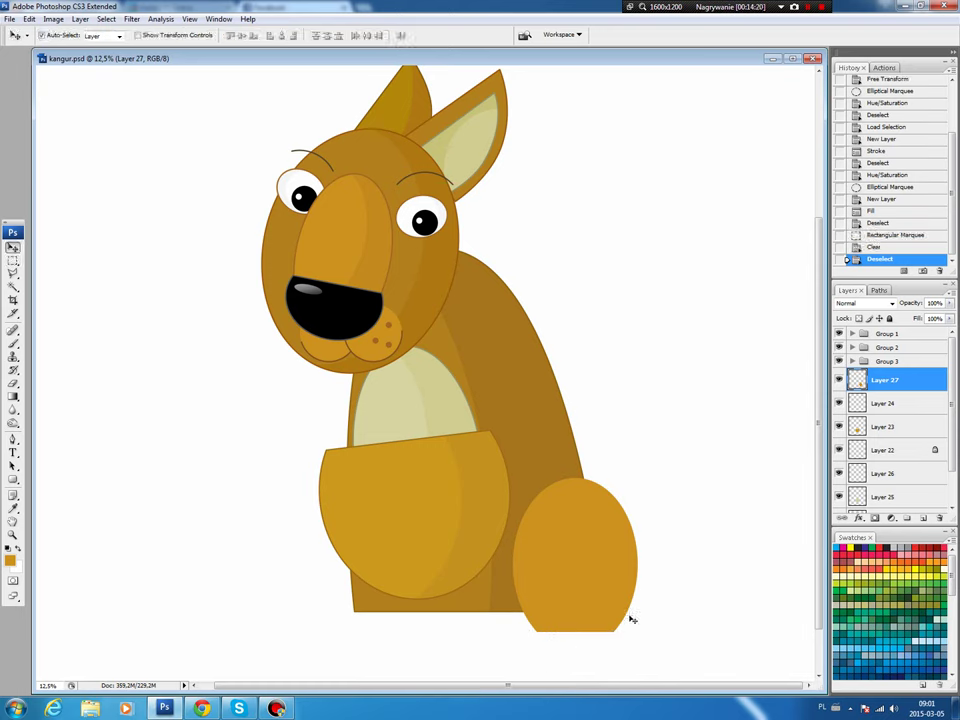
pyautogui.press('m')
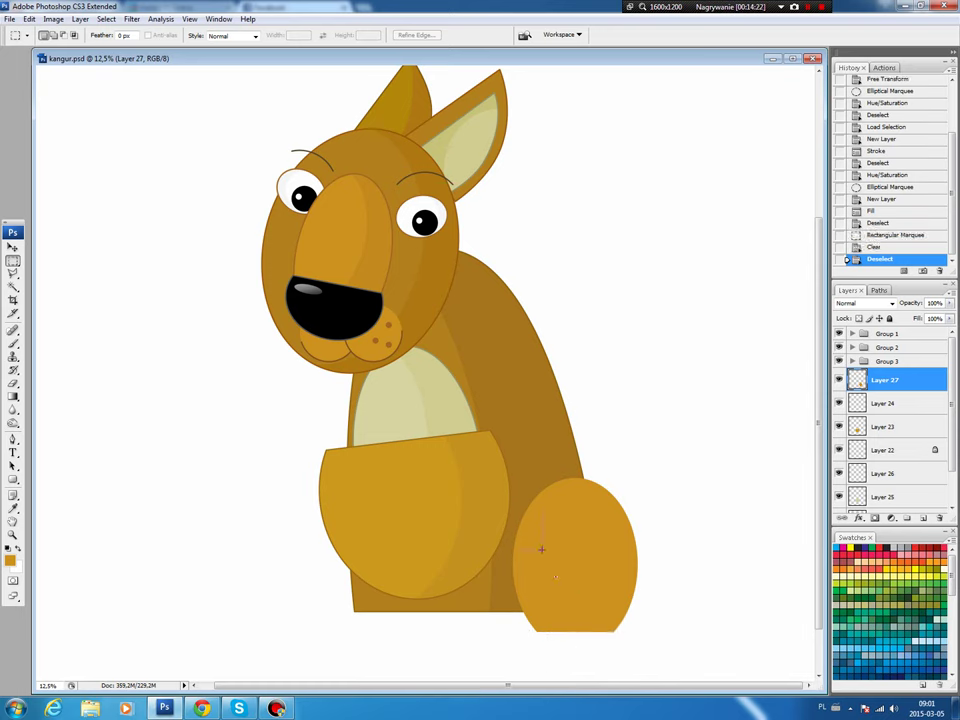
pyautogui.click(13, 260)
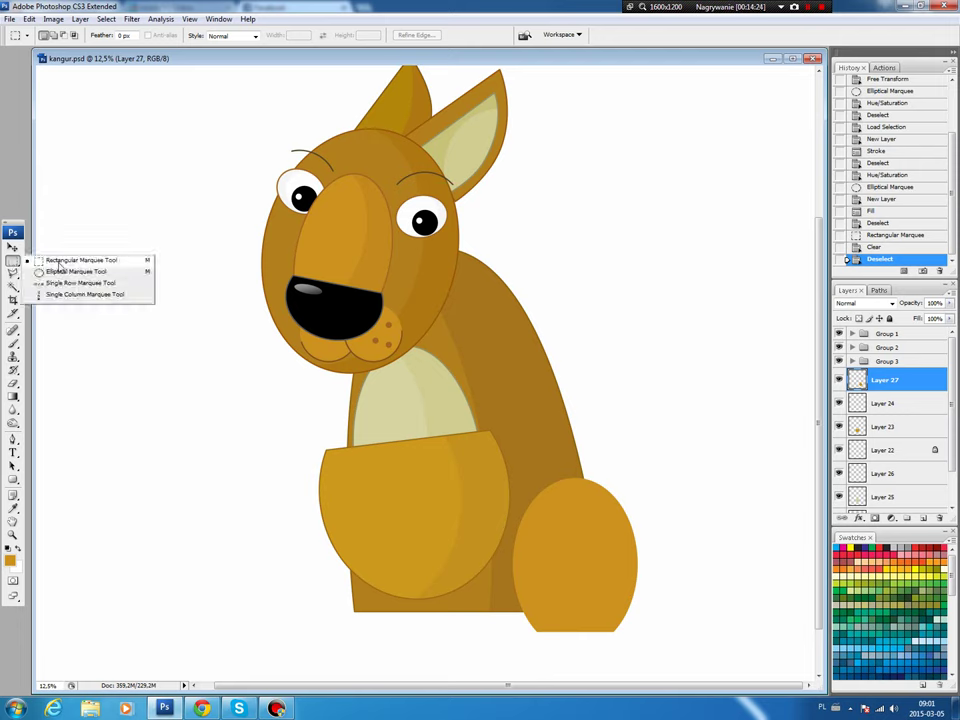
pyautogui.click(62, 271)
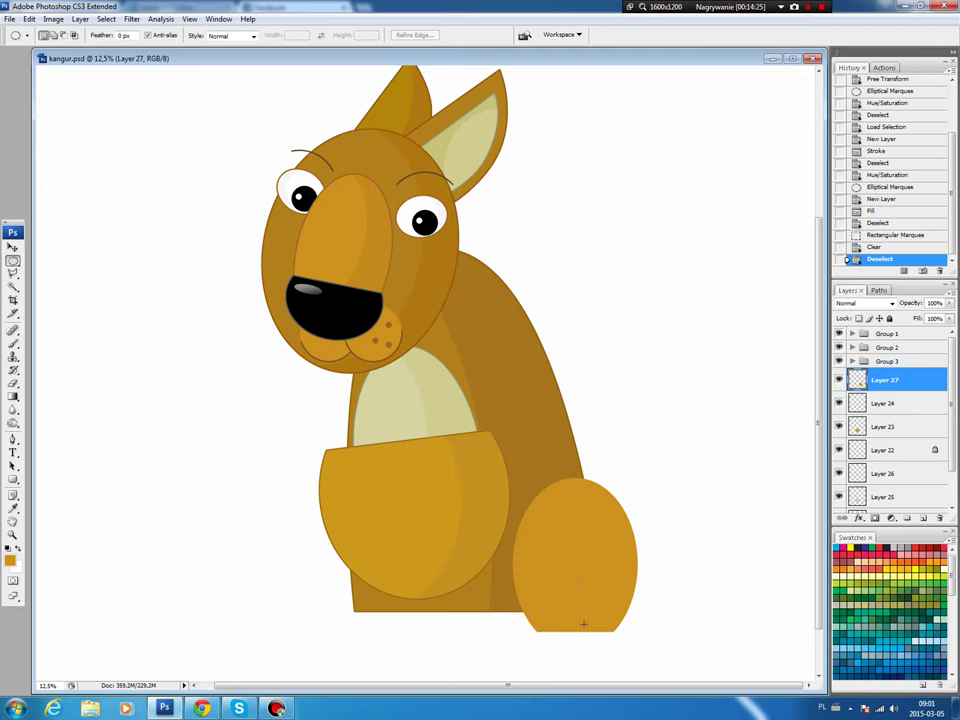
# Shade the foot's outer right side with a slight Hue/Saturation lightness change.
pyautogui.moveTo(597, 655); pyautogui.dragTo(486, 460)
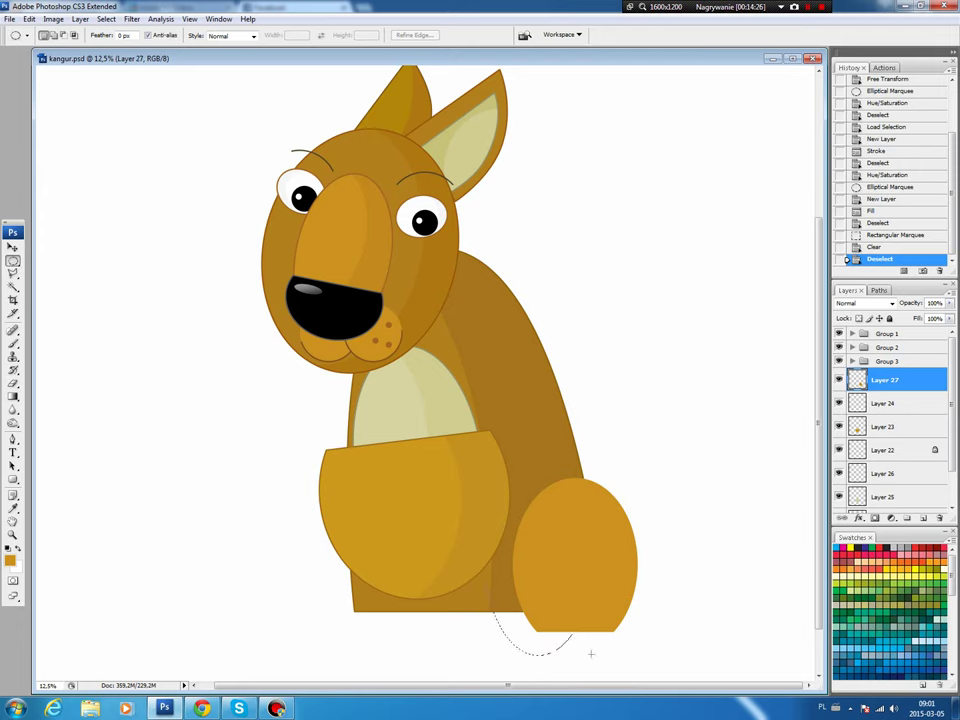
pyautogui.click(106, 19)
pyautogui.click(120, 66)
pyautogui.hotkey('ctrl', 'u')
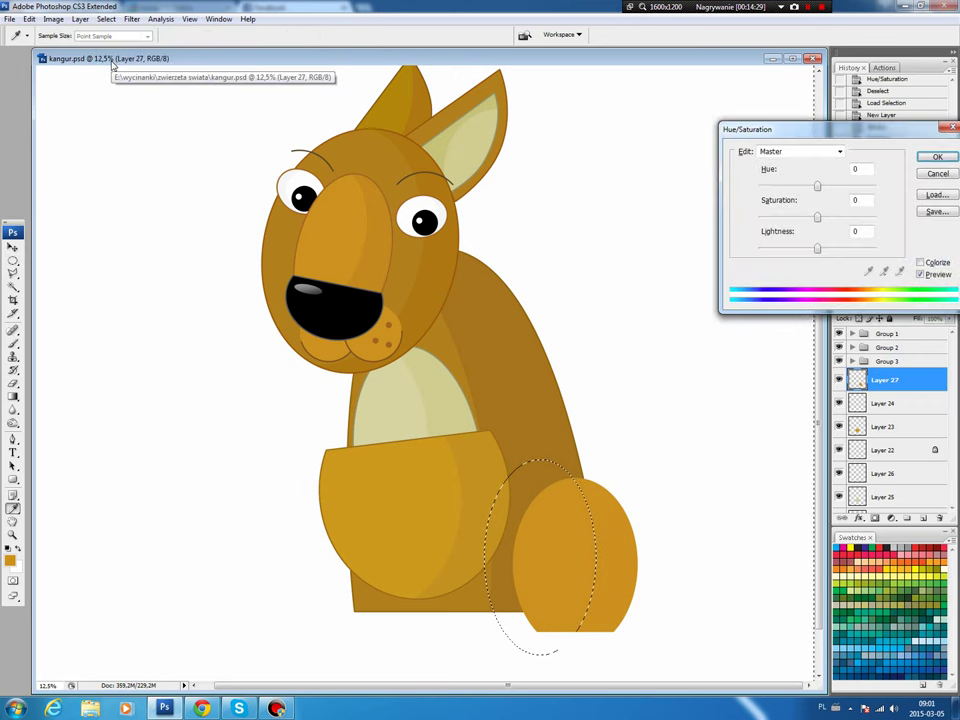
pyautogui.moveTo(817, 188); pyautogui.dragTo(818, 188)
pyautogui.moveTo(817, 249); pyautogui.dragTo(818, 254)
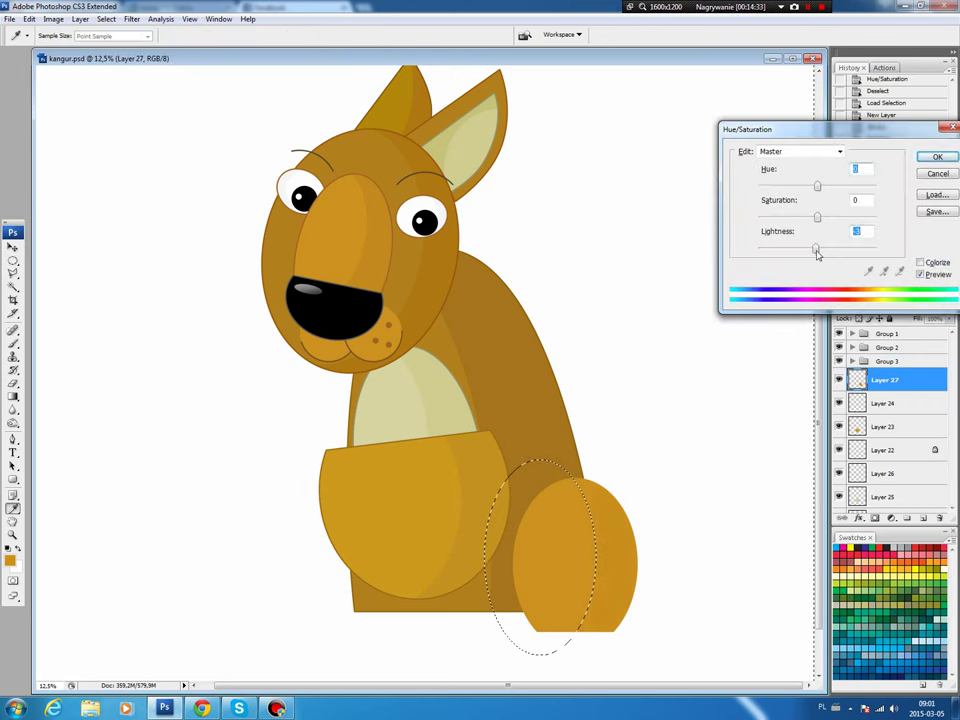
pyautogui.click(937, 157)
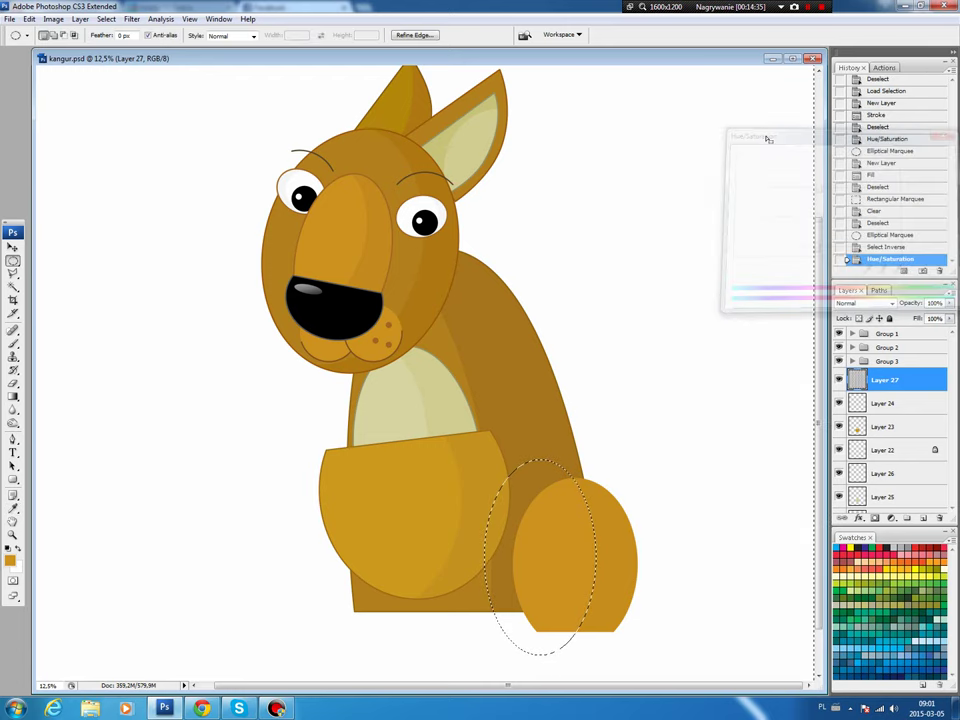
pyautogui.hotkey('ctrl', 'd')
# Stroke a 16 px outline around the foot shape on a new Layer 28.
pyautogui.press('b')
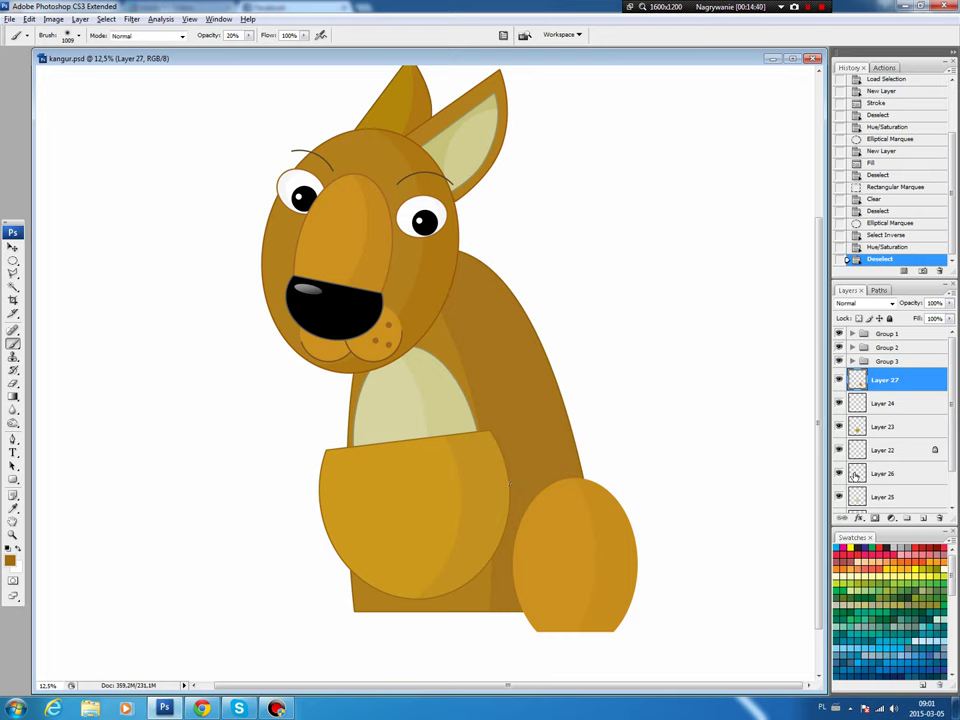
pyautogui.keyDown('ctrl'); pyautogui.click(857, 381); pyautogui.keyUp('ctrl')
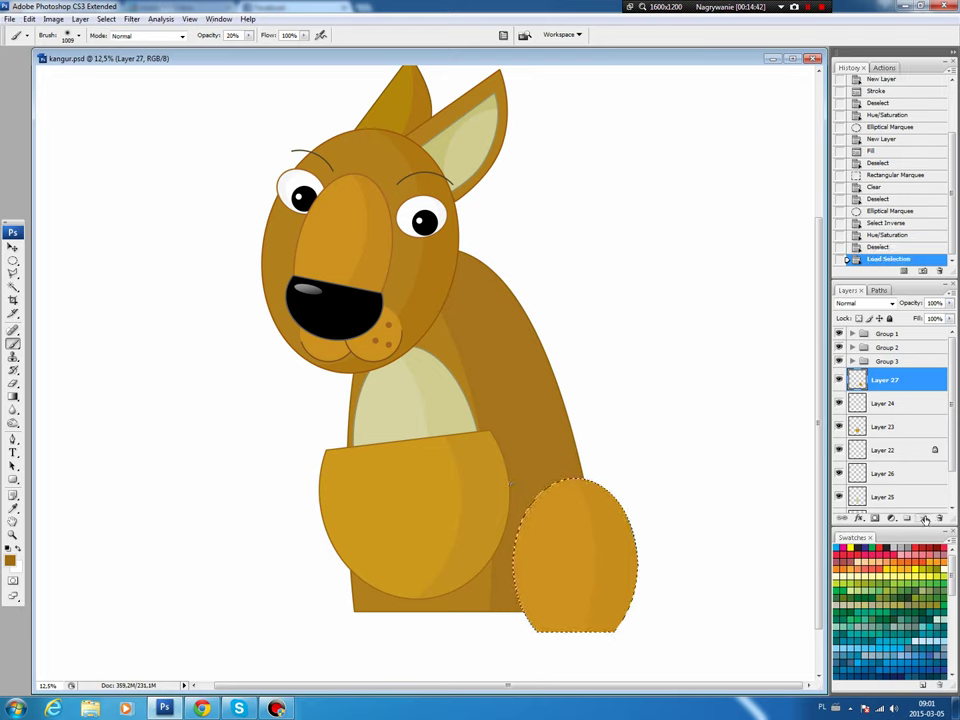
pyautogui.hotkey('ctrl', 'alt', 'shift', 'n')
pyautogui.click(29, 19)
pyautogui.click(80, 199)
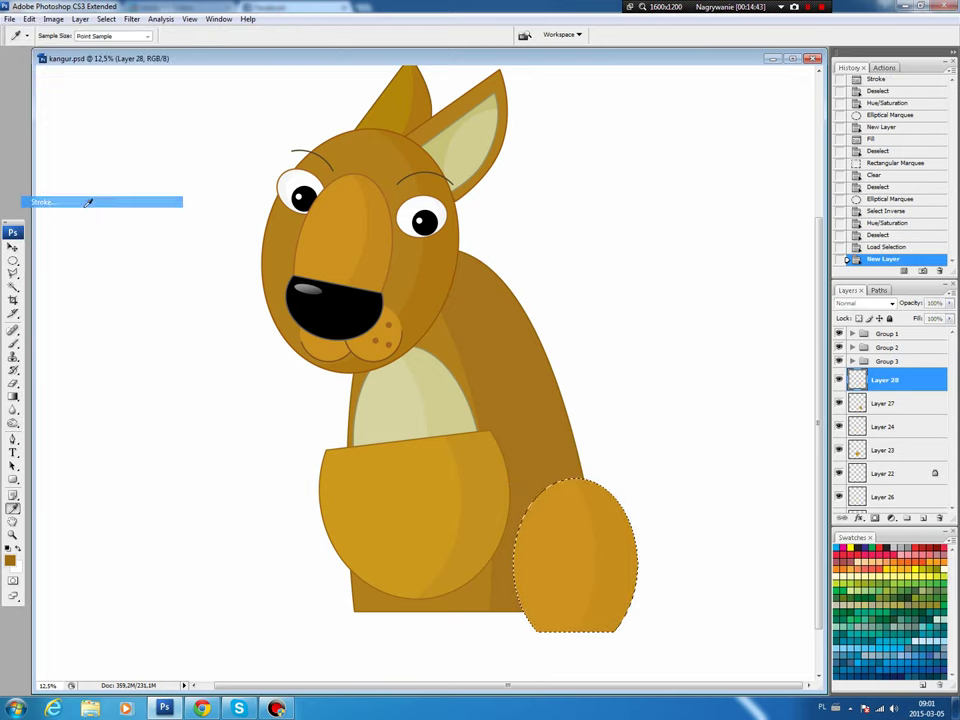
pyautogui.click(559, 202)
pyautogui.hotkey('ctrl', 'd')
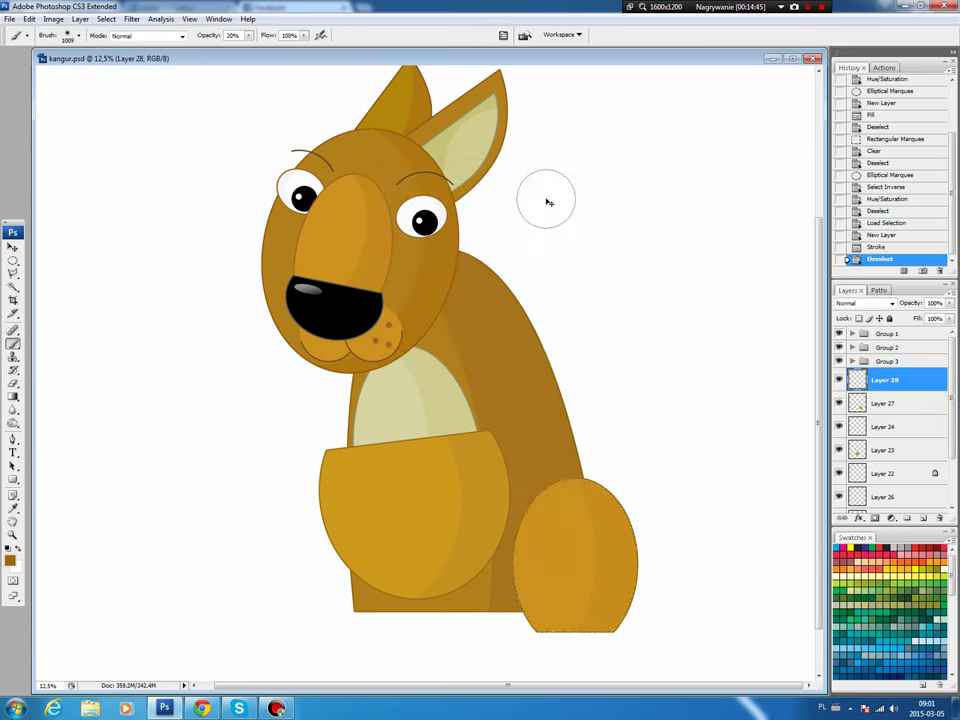
pyautogui.press('v')
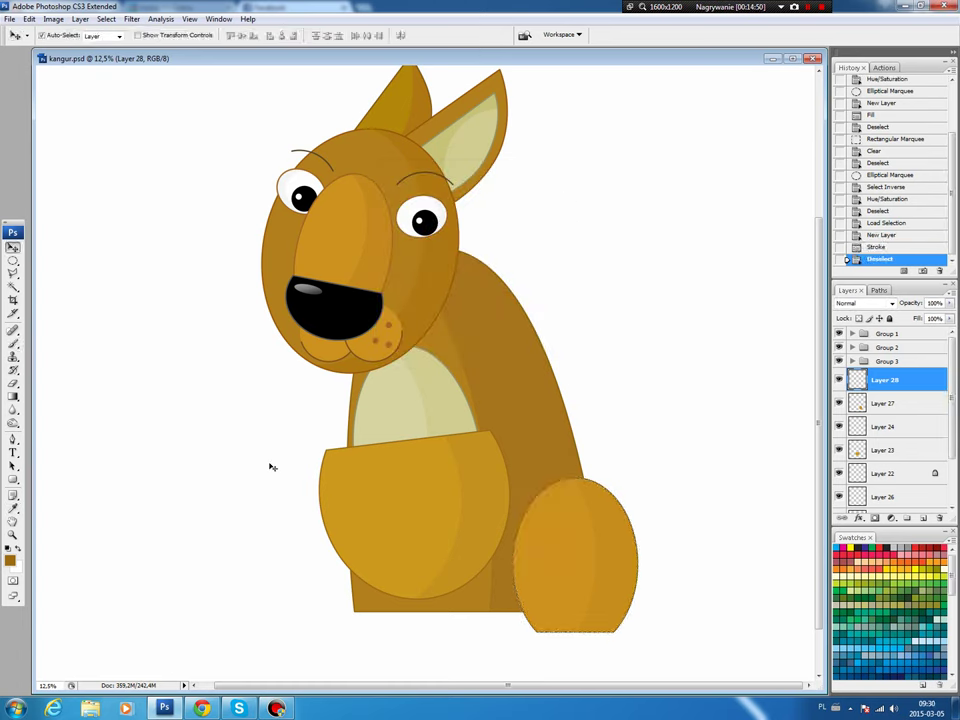
# Try an oval selection beneath the kangaroo's feet, then discard it.
pyautogui.moveTo(13, 261); pyautogui.dragTo(48, 268)
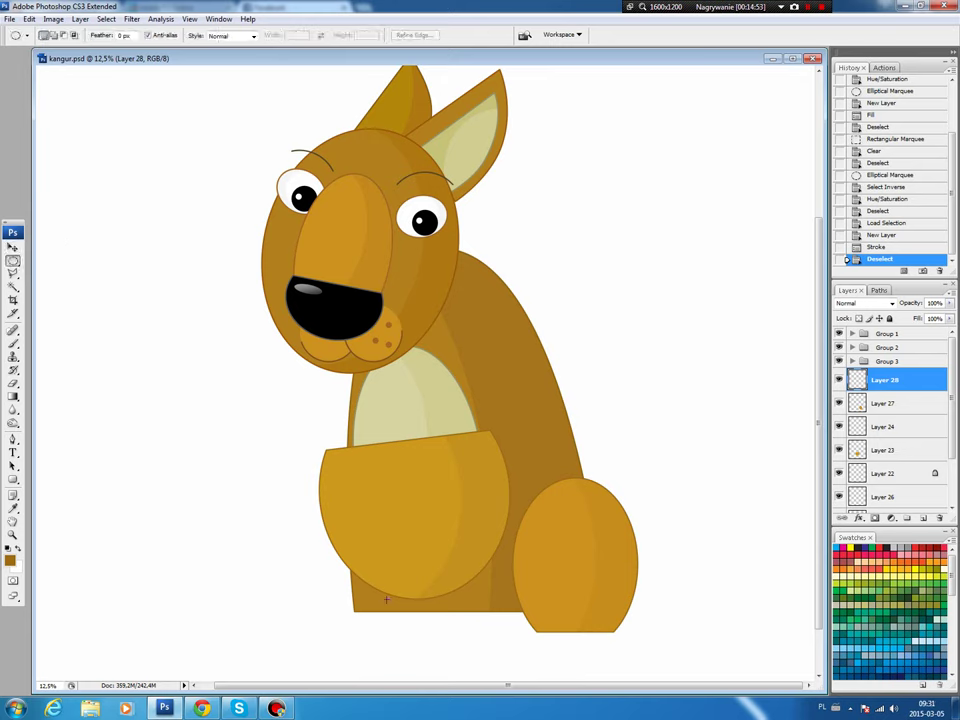
pyautogui.moveTo(578, 645); pyautogui.dragTo(597, 665)
pyautogui.moveTo(597, 665); pyautogui.dragTo(553, 664)
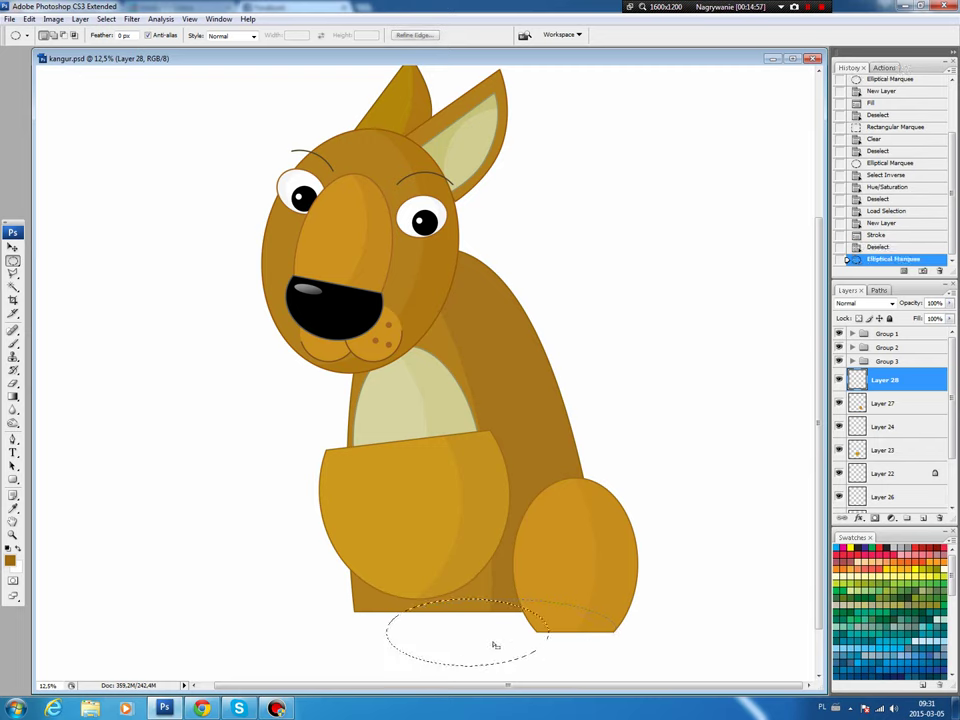
pyautogui.moveTo(491, 650); pyautogui.dragTo(549, 638)
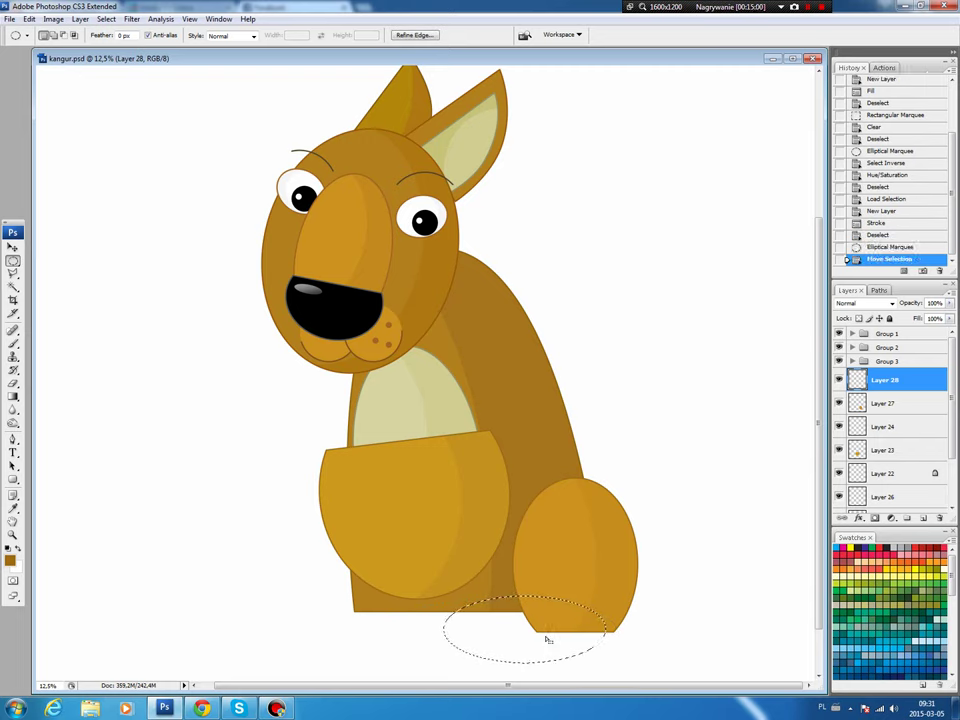
pyautogui.hotkey('ctrl', 'd')
# Draw a closed four-point pen path along the kangaroo's bottom edge.
pyautogui.press('p')
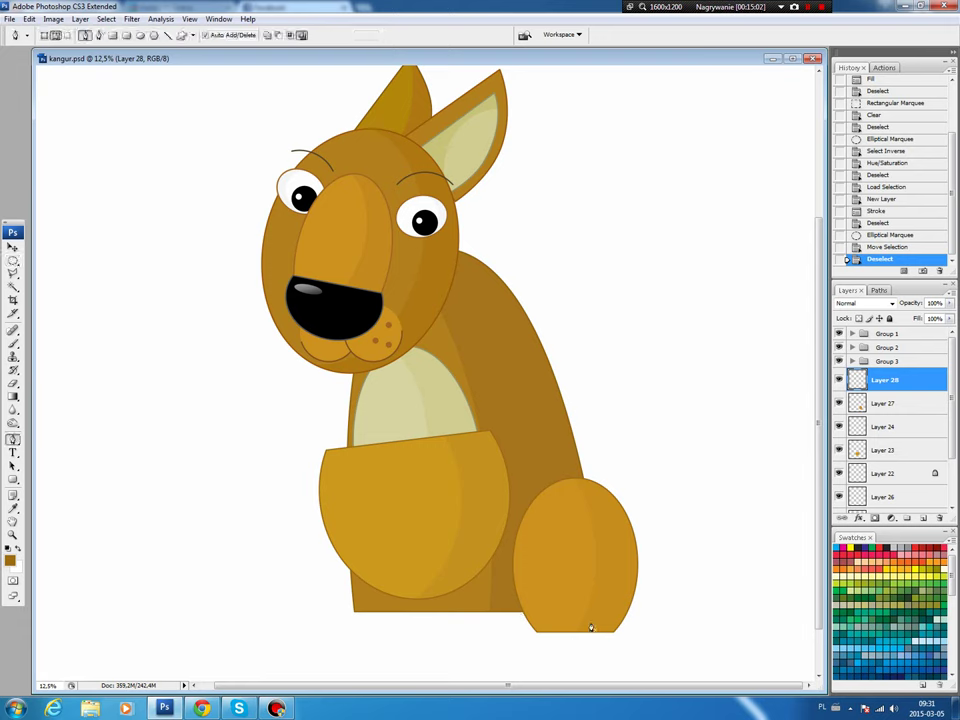
pyautogui.click(622, 622)
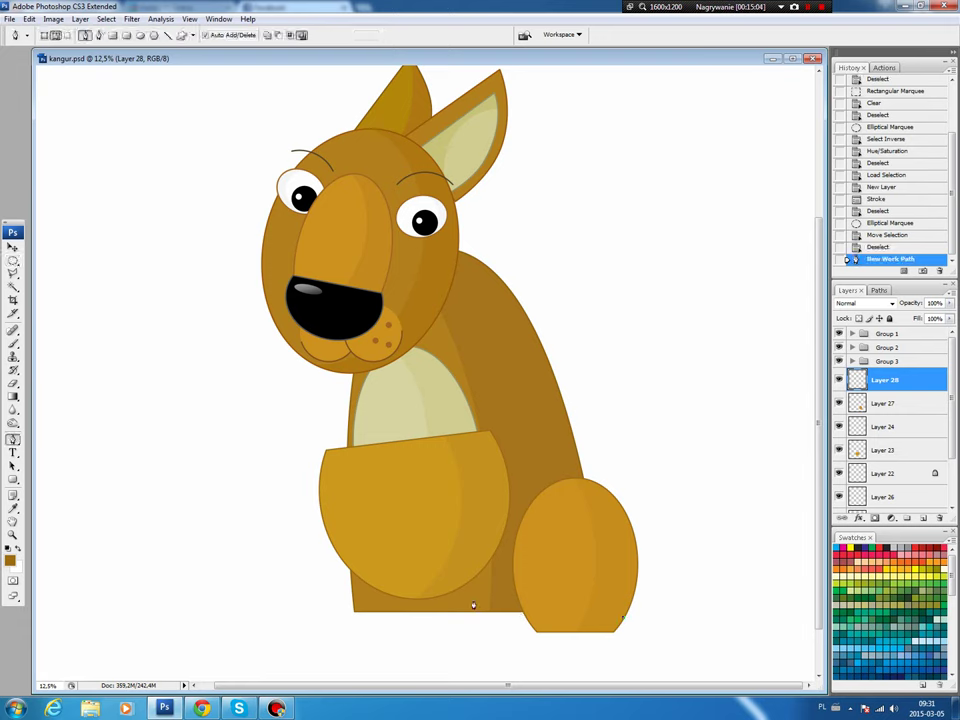
pyautogui.click(393, 601)
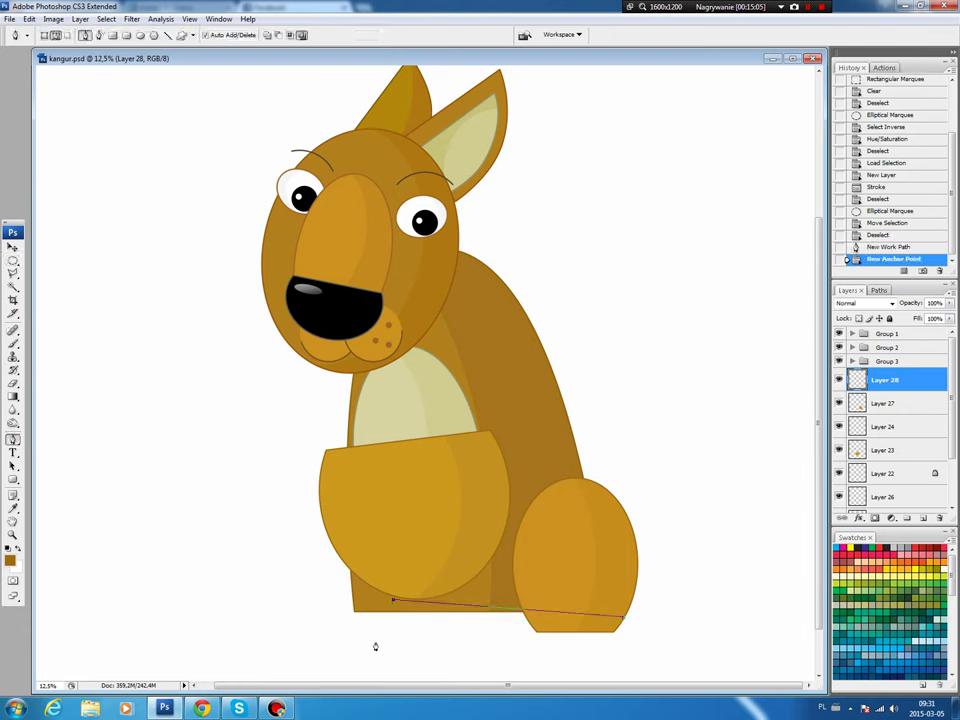
pyautogui.click(376, 642)
pyautogui.click(617, 641)
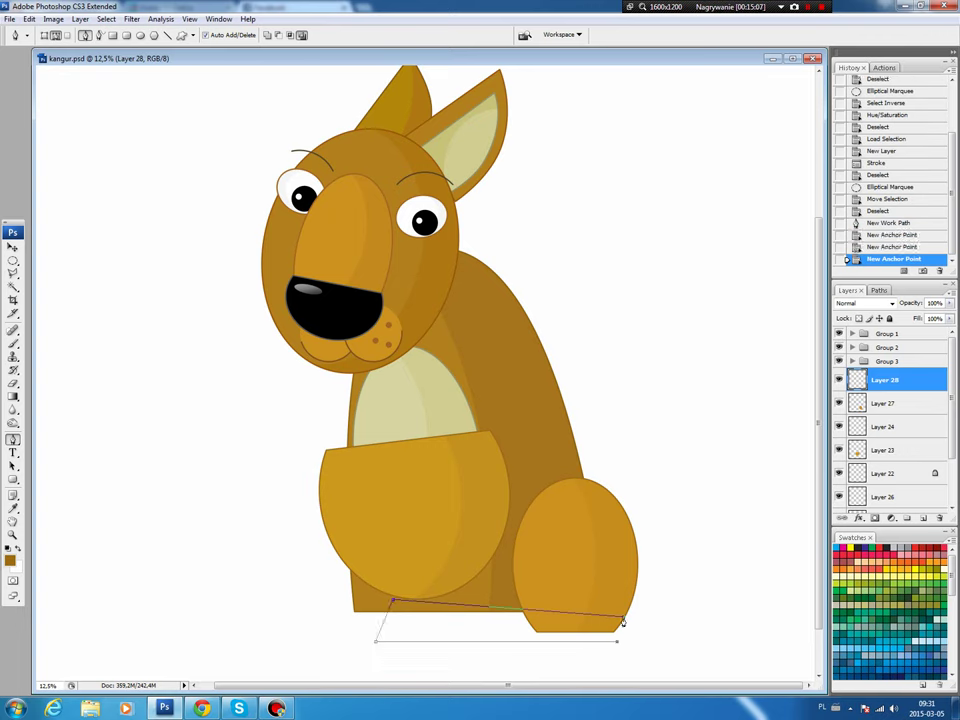
pyautogui.click(622, 622)
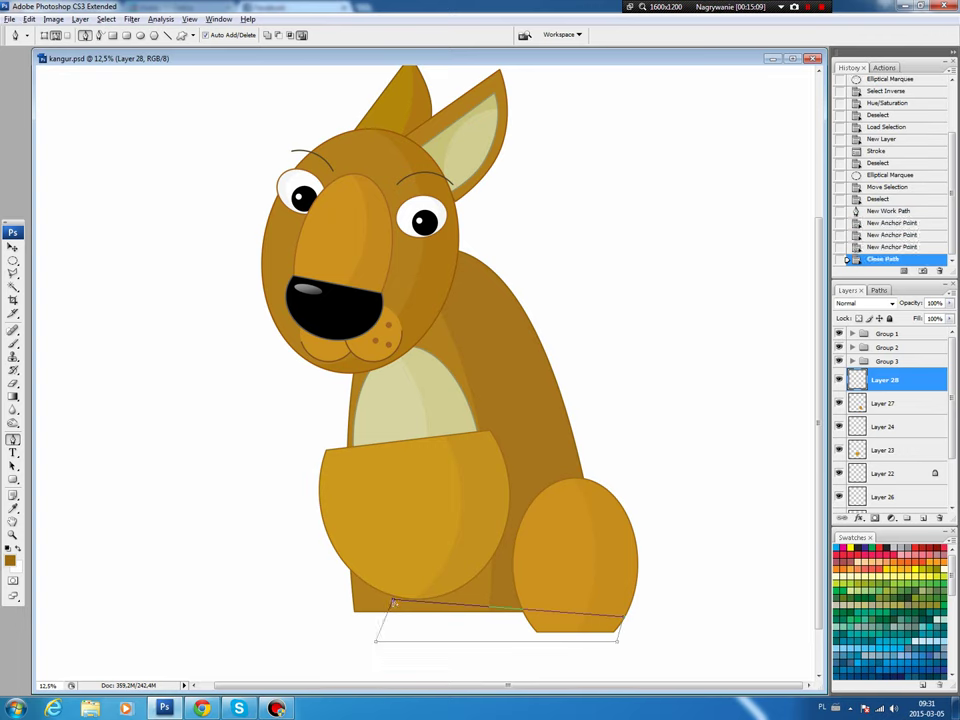
# Curve the path's corners and load it as a selection from the Paths panel.
pyautogui.moveTo(393, 602)
pyautogui.mouseDown()
pyautogui.moveTo(427, 577)
pyautogui.moveTo(402, 601)
pyautogui.mouseUp()
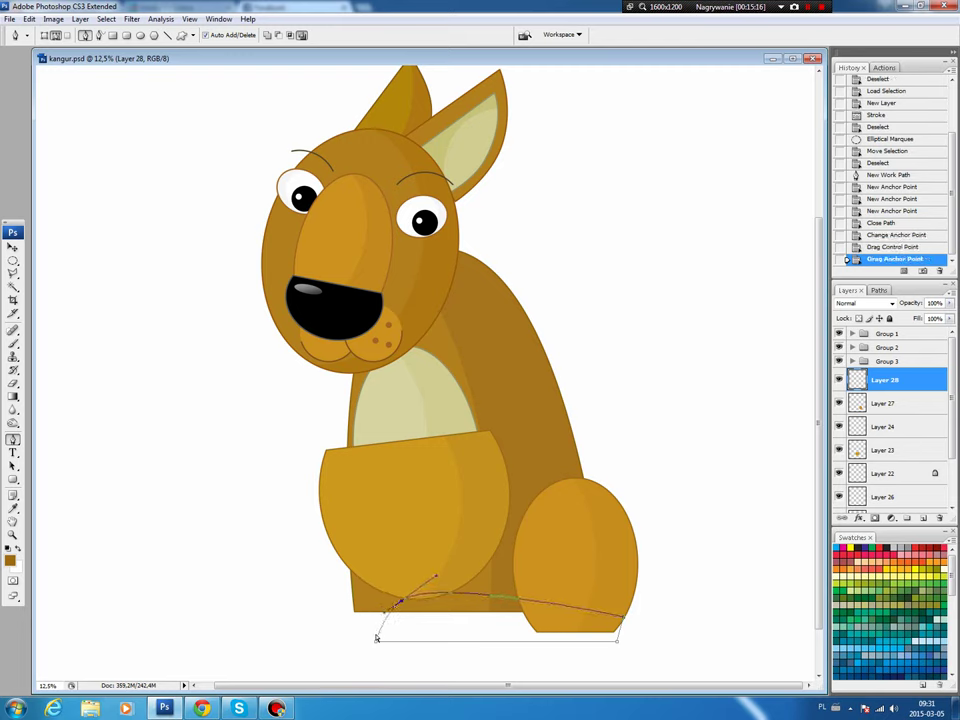
pyautogui.moveTo(380, 644); pyautogui.dragTo(385, 642)
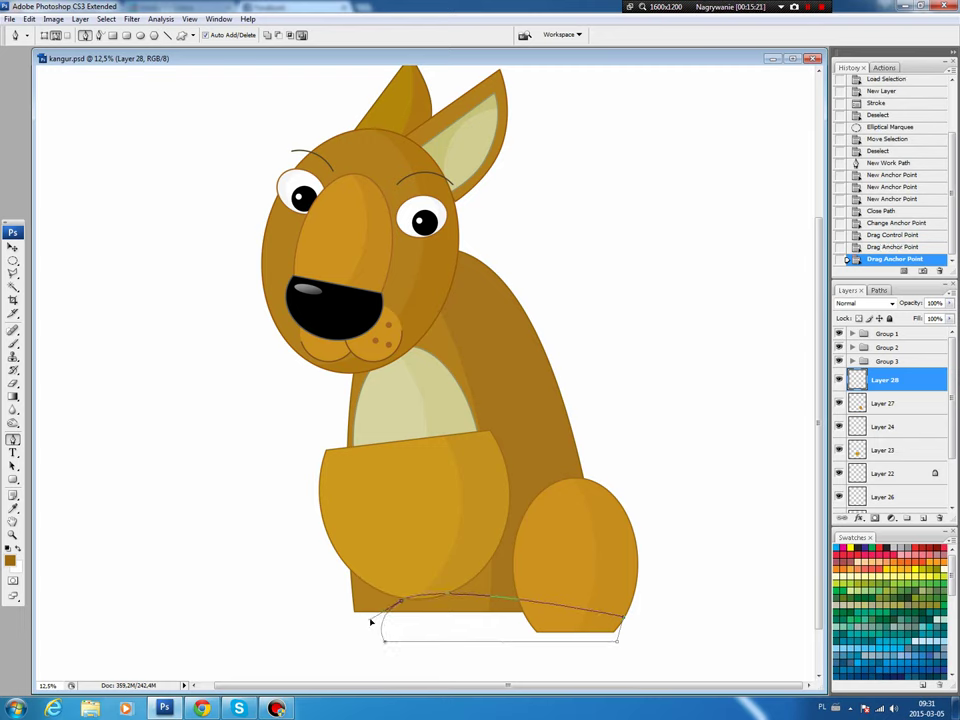
pyautogui.moveTo(370, 622); pyautogui.dragTo(371, 618)
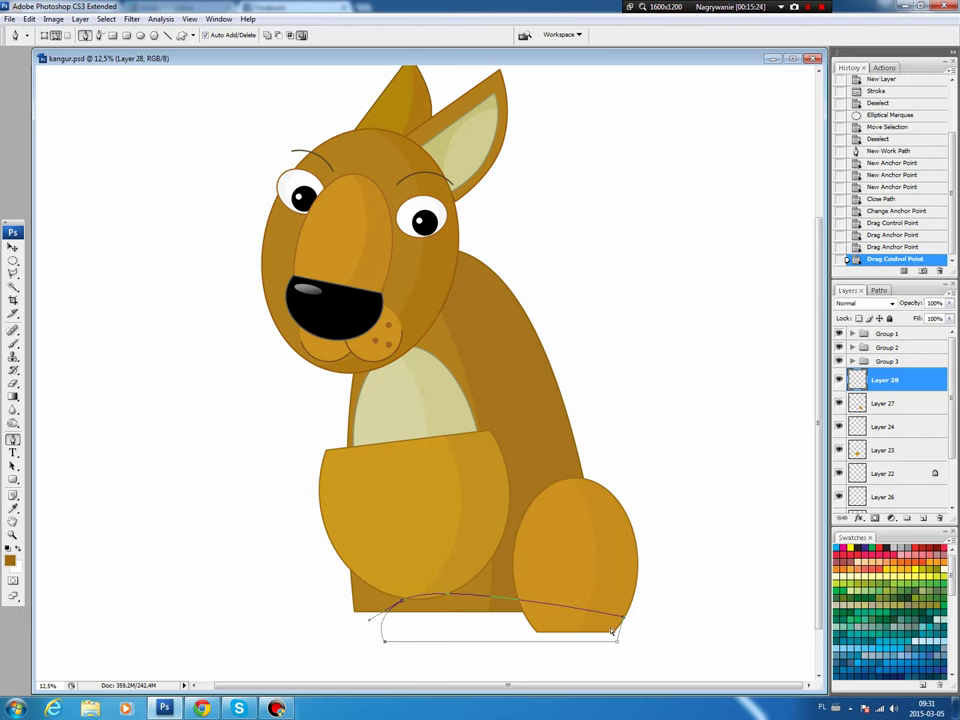
pyautogui.click(619, 620)
pyautogui.moveTo(619, 620); pyautogui.dragTo(618, 617)
pyautogui.click(402, 600)
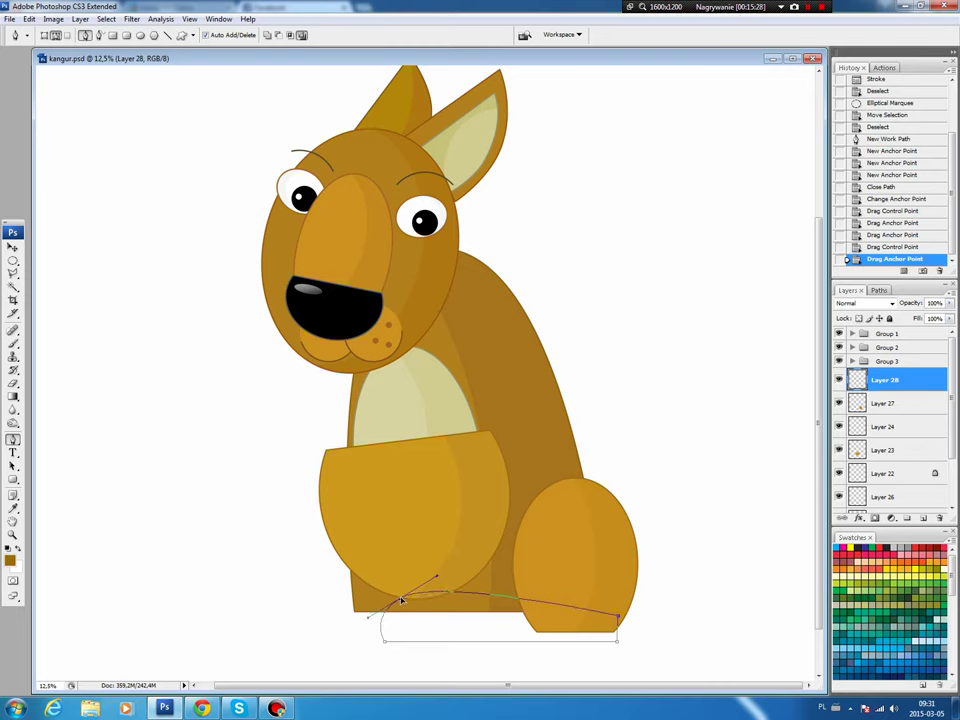
pyautogui.click(401, 600)
pyautogui.click(884, 290)
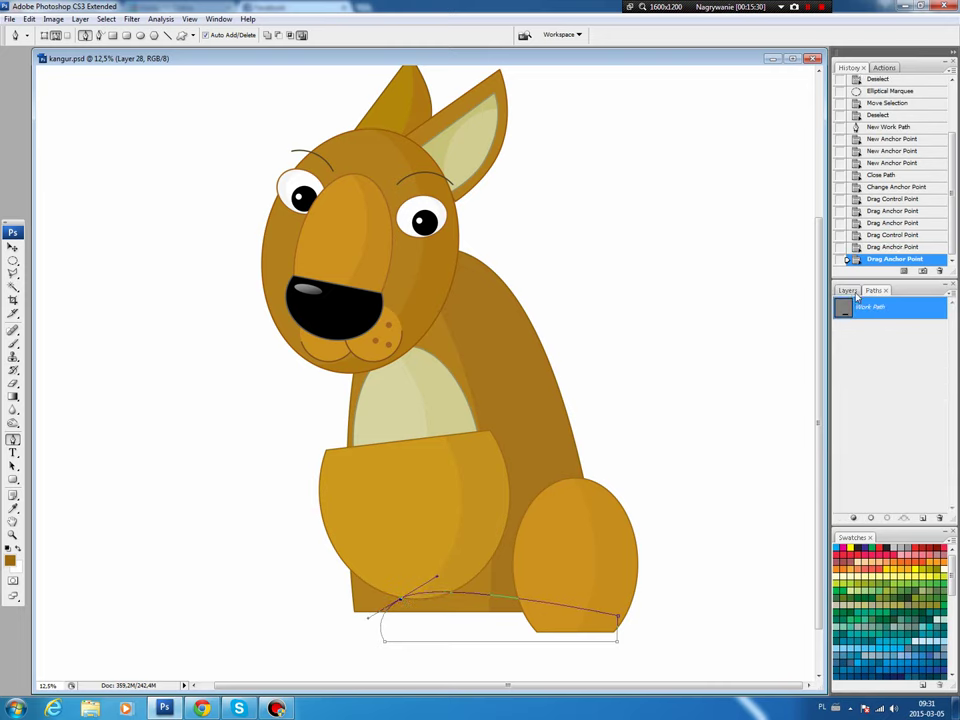
pyautogui.click(891, 518)
pyautogui.click(847, 290)
# Fill the curved foot selection orange on a new layer and move it down and slightly left.
pyautogui.click(922, 518)
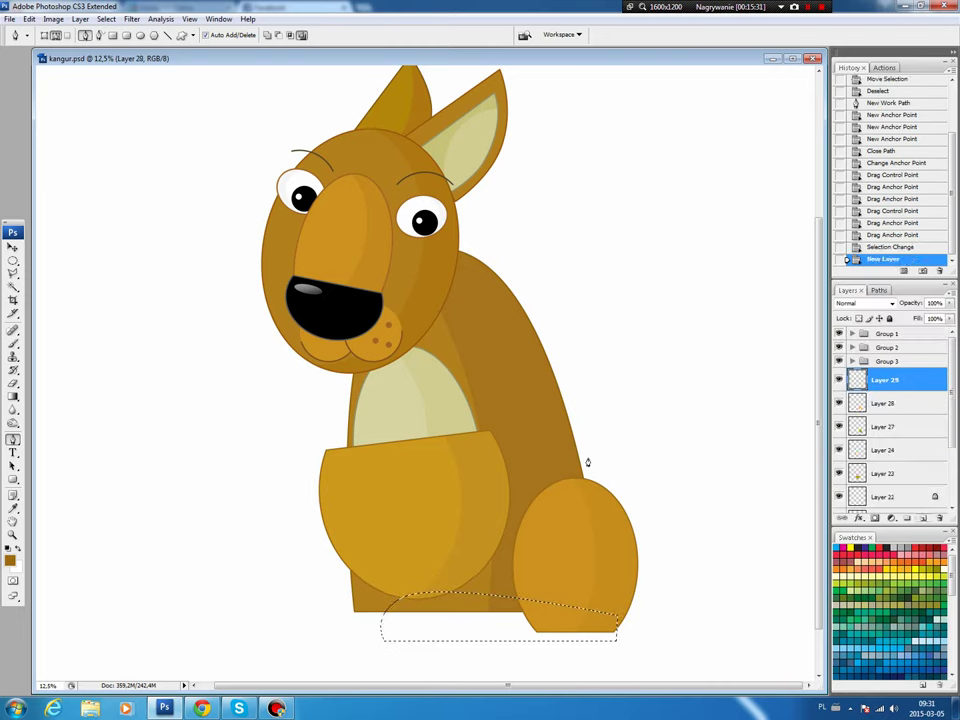
pyautogui.press('b')
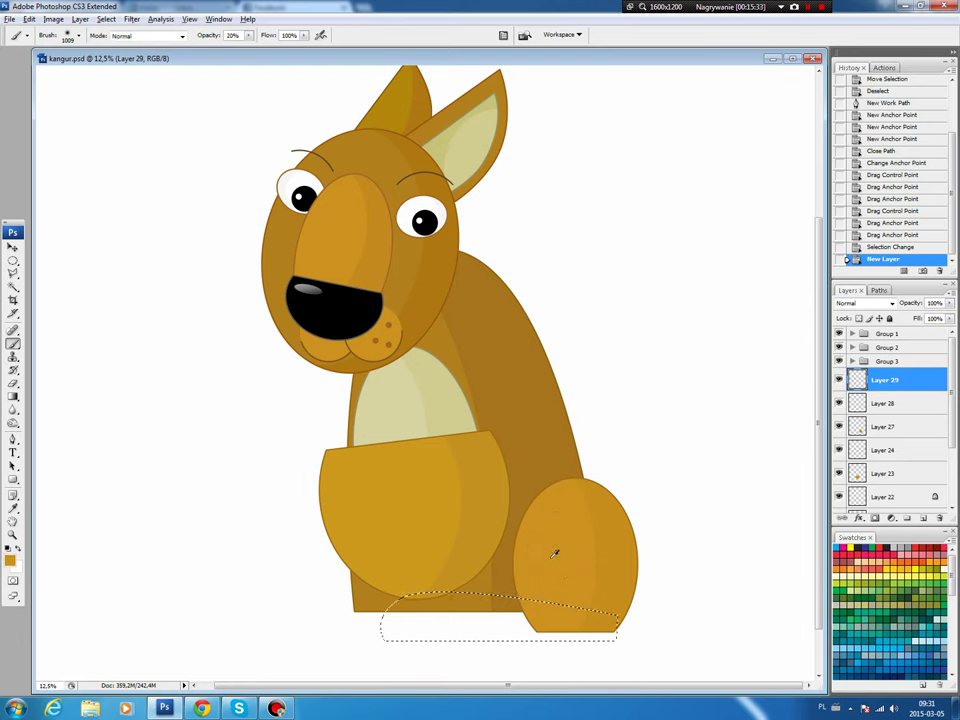
pyautogui.hotkey('alt', 'BackSpace')
pyautogui.hotkey('ctrl', 'd')
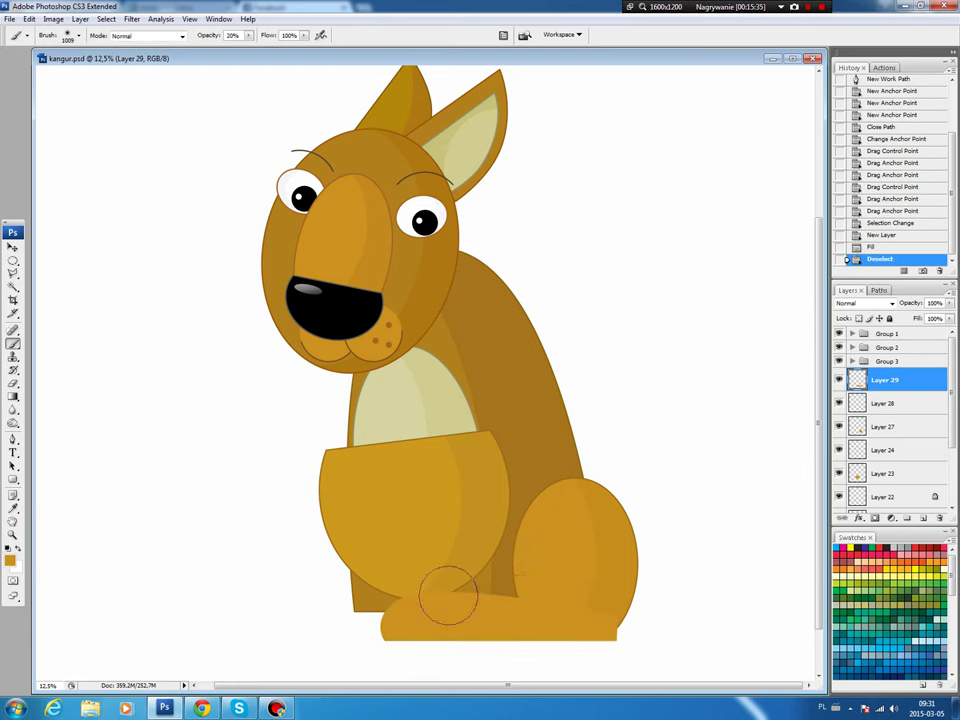
pyautogui.press('v')
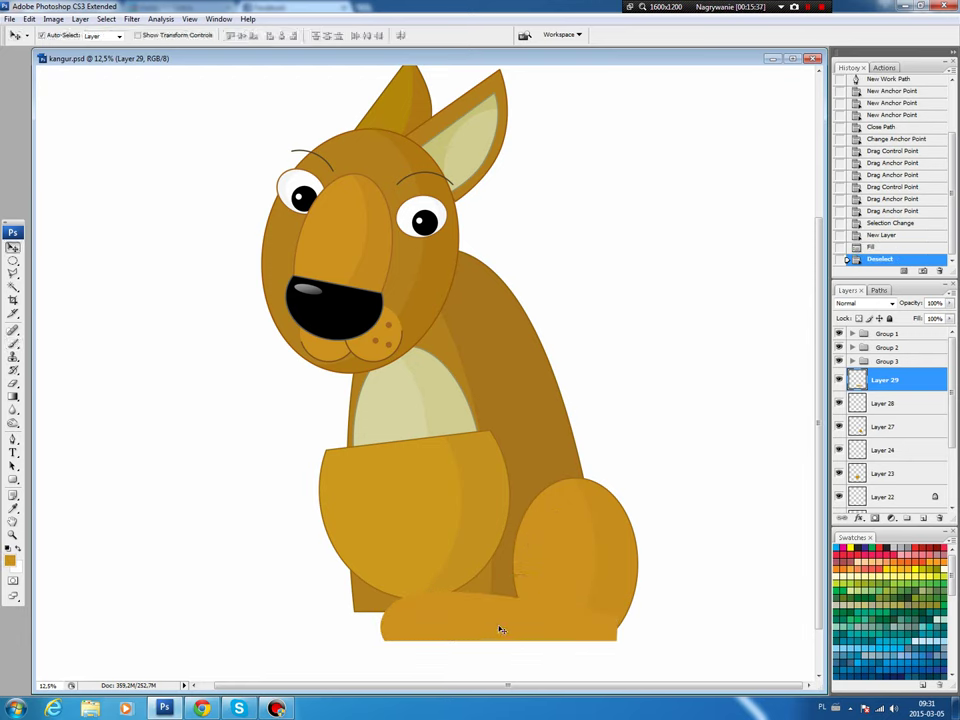
pyautogui.moveTo(499, 627); pyautogui.dragTo(496, 619)
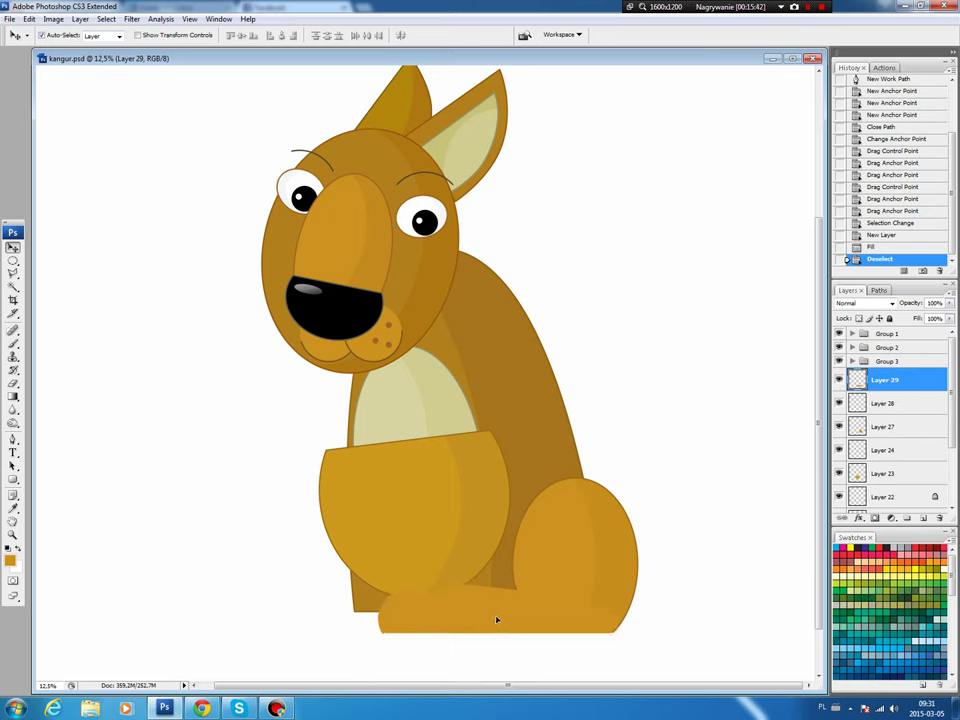
pyautogui.moveTo(496, 619); pyautogui.dragTo(488, 638)
# Stroke a thin dark outline around the foot shape on new Layer 30.
pyautogui.keyDown('ctrl'); pyautogui.click(856, 379); pyautogui.keyUp('ctrl')
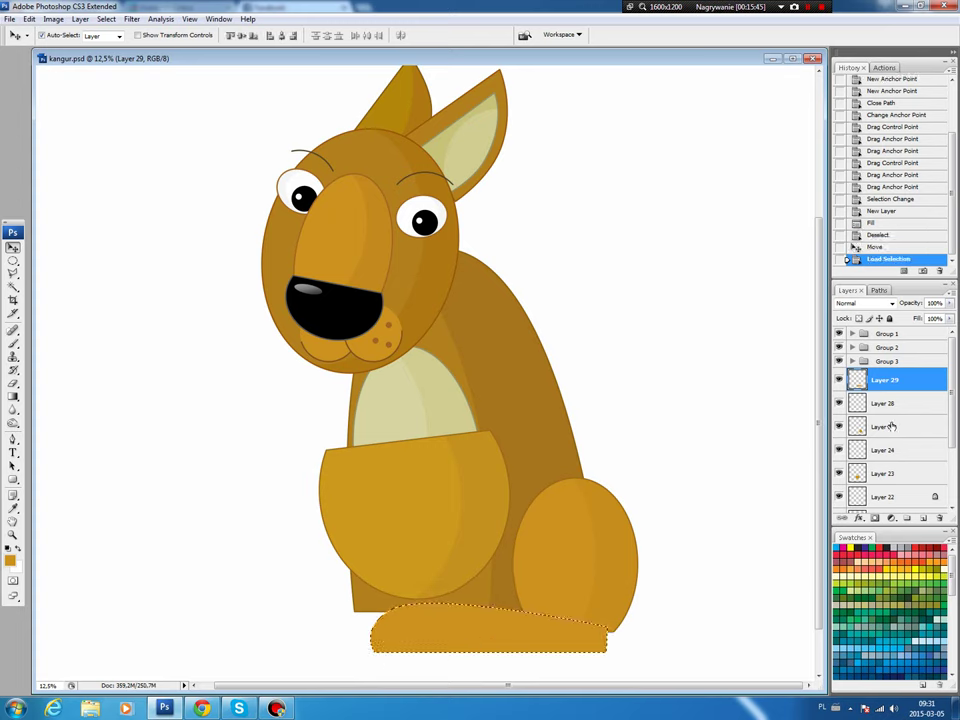
pyautogui.hotkey('ctrl', 'shift', 'alt', 'n')
pyautogui.press('b')
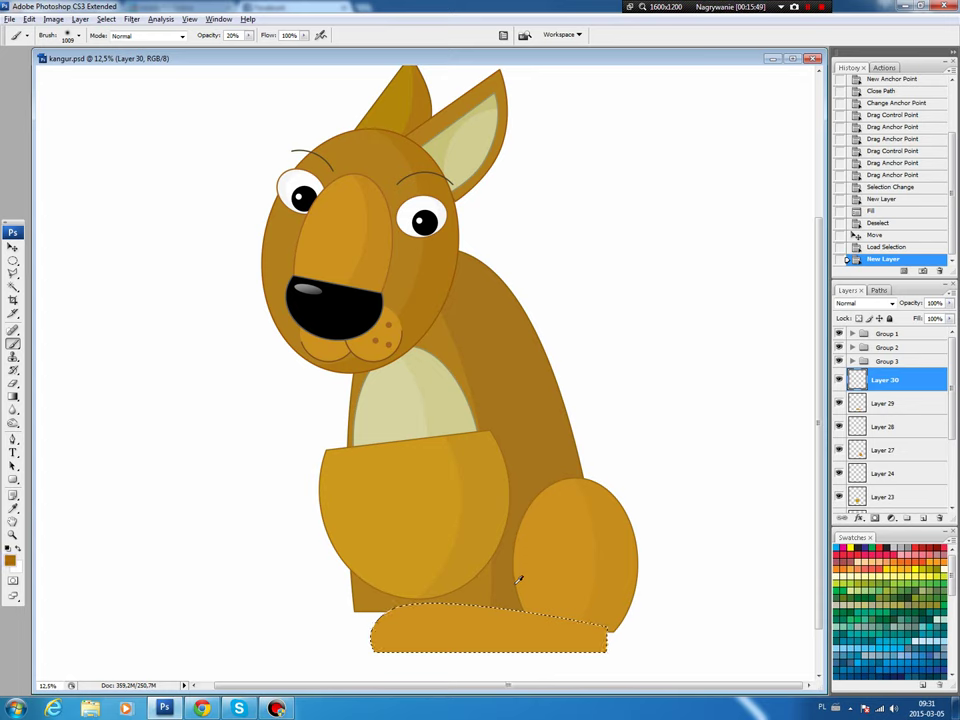
pyautogui.click(29, 19)
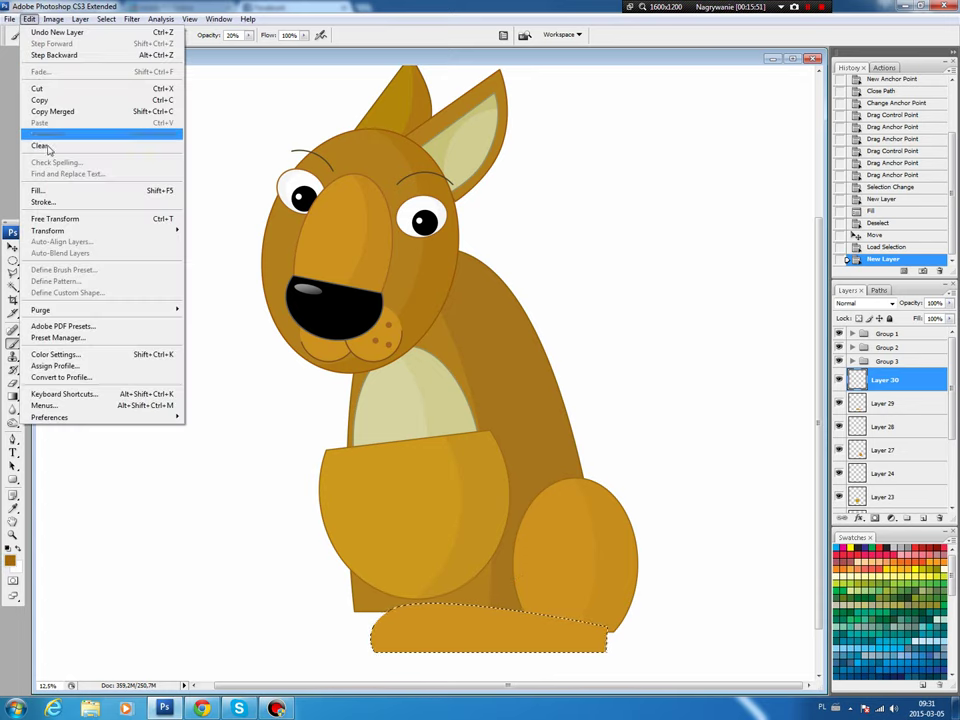
pyautogui.click(54, 203)
pyautogui.click(553, 197)
pyautogui.hotkey('ctrl', 'd')
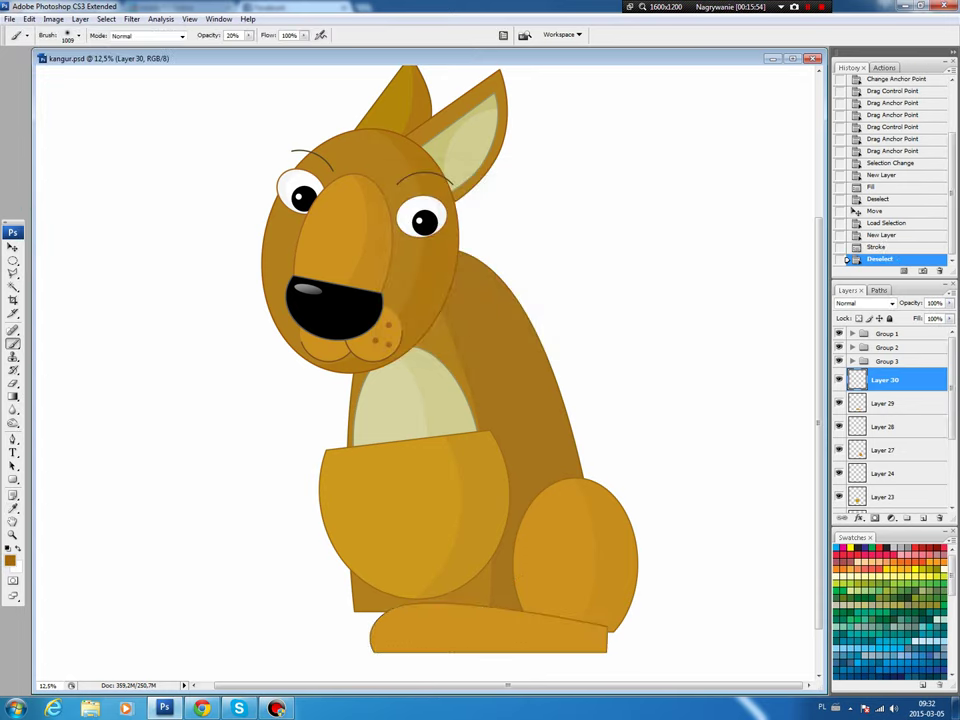
# Erase the outline piece where the foot meets the haunch.
pyautogui.press('l')
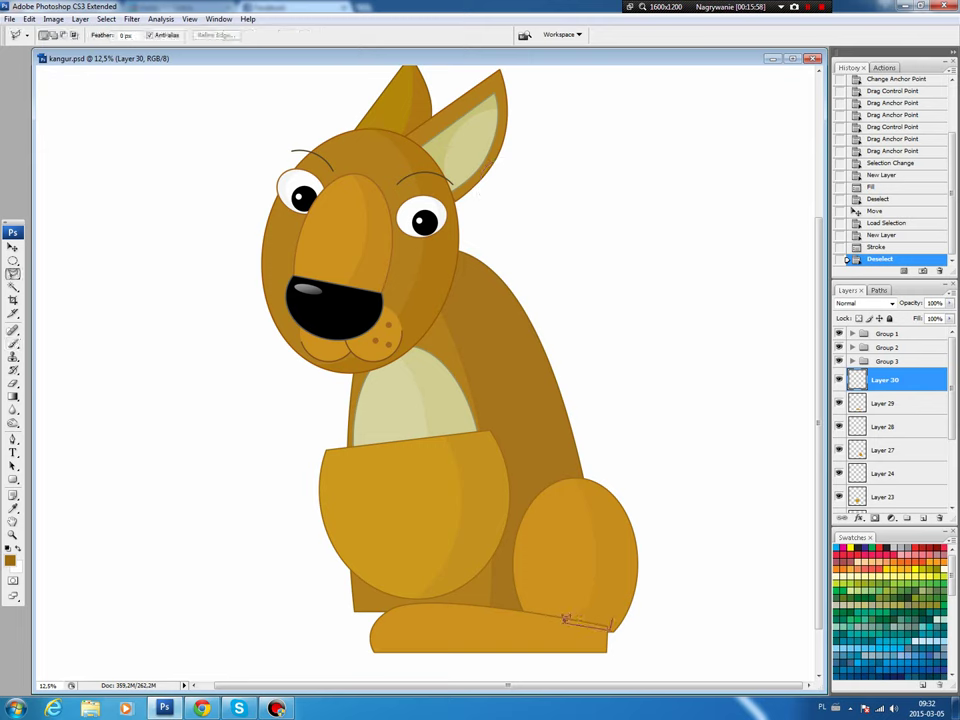
pyautogui.click(553, 614)
pyautogui.doubleClick(611, 607)
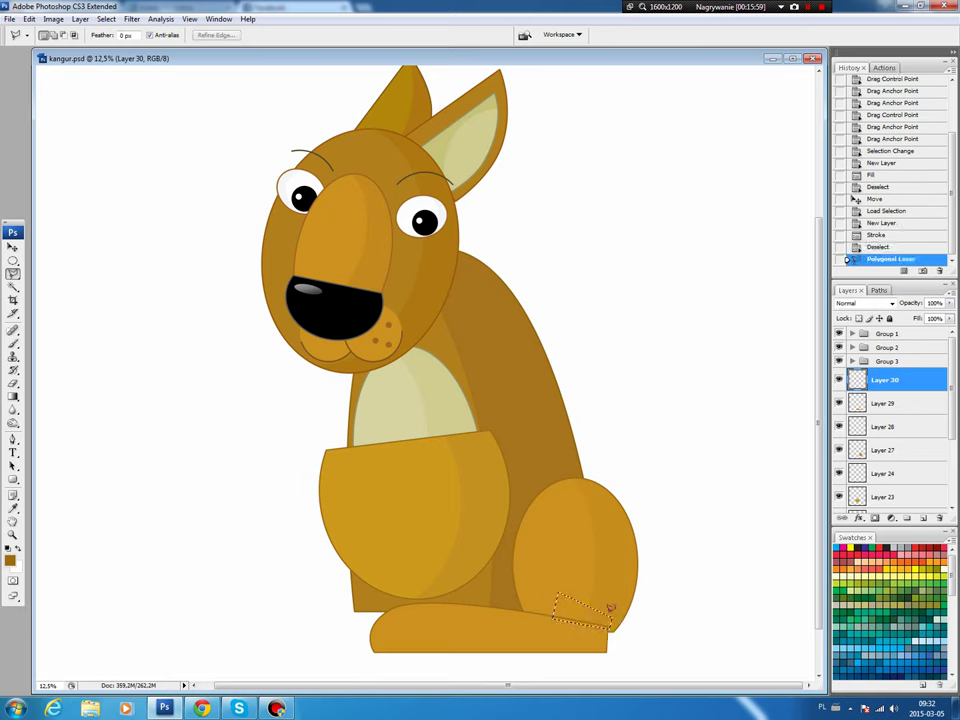
pyautogui.press('Delete')
pyautogui.hotkey('ctrl', 'd')
pyautogui.press('v')
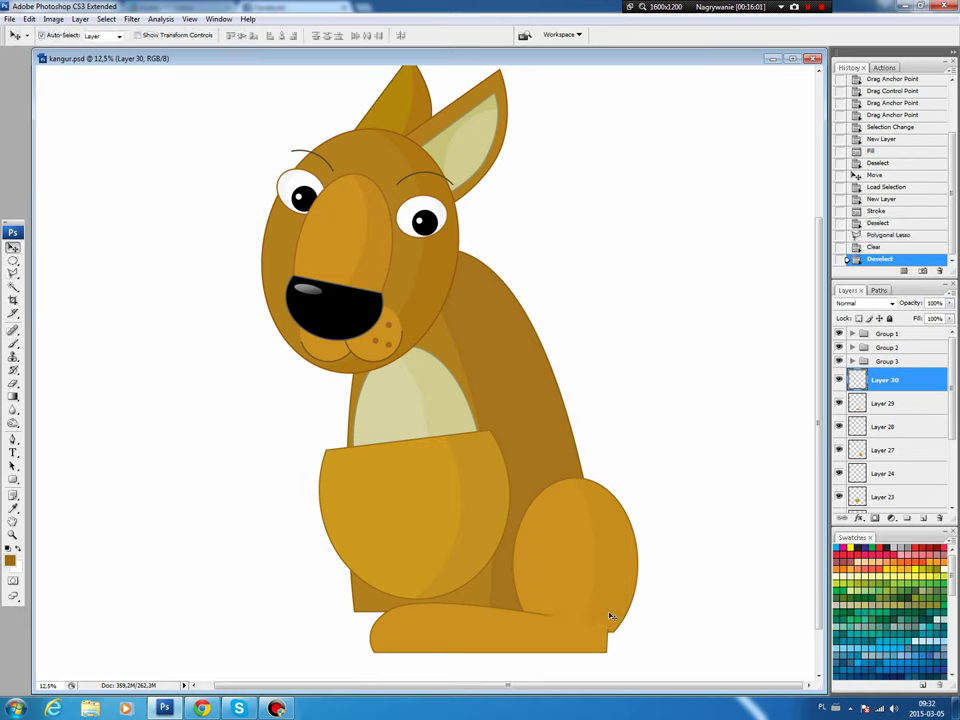
pyautogui.keyDown('ctrl'); pyautogui.click(551, 621); pyautogui.keyUp('ctrl')
# Draw a closed, curved Pen path around the toe area at the foot's front.
pyautogui.press('p')
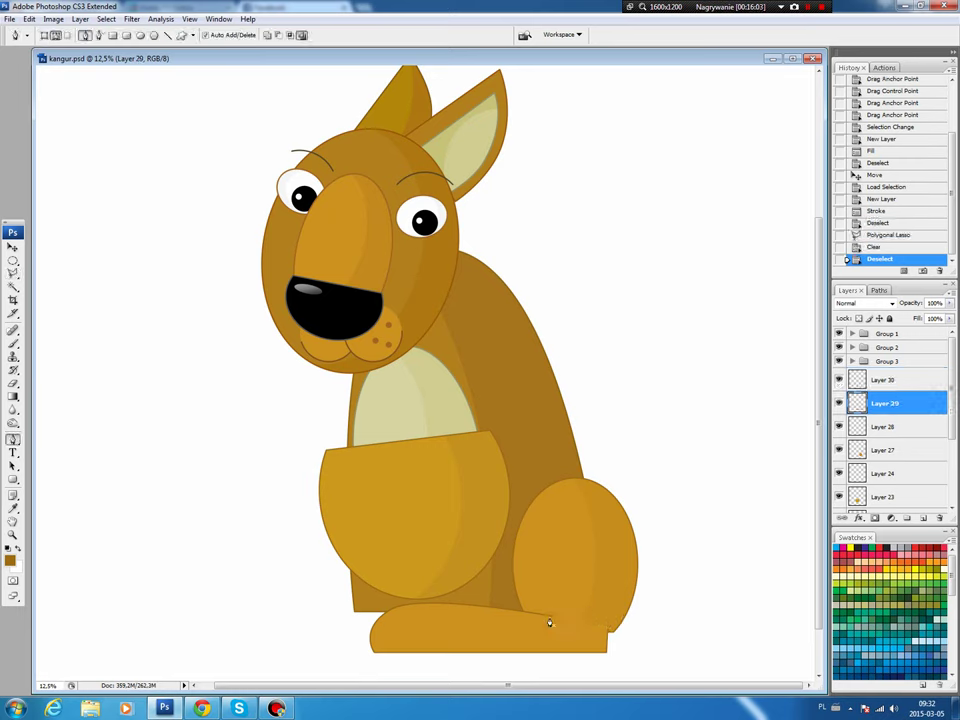
pyautogui.click(584, 611)
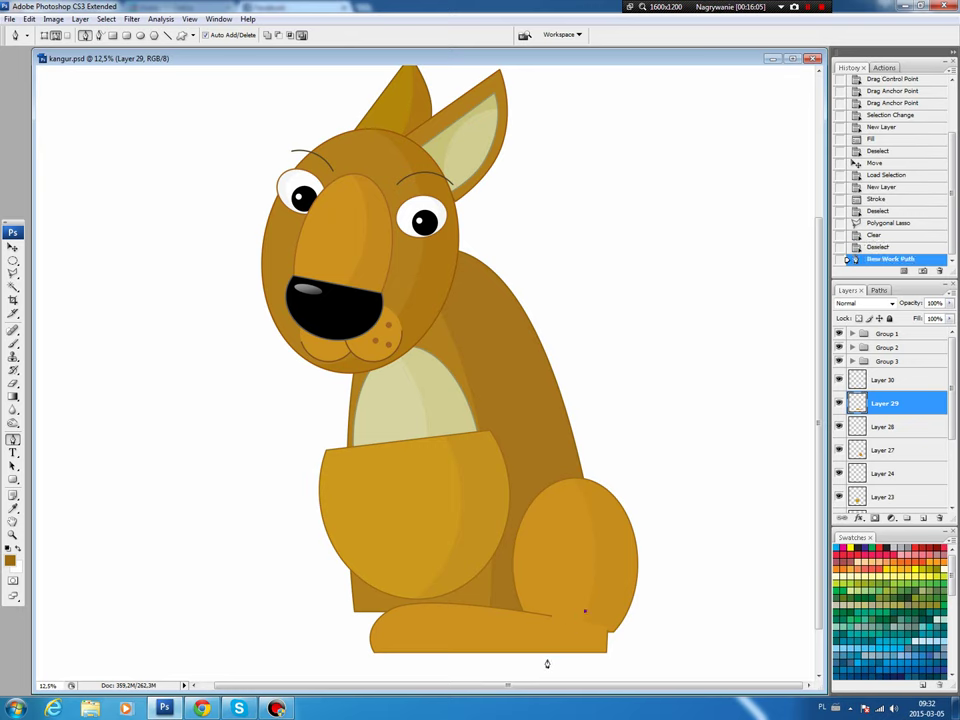
pyautogui.click(547, 659)
pyautogui.click(631, 659)
pyautogui.click(627, 606)
pyautogui.click(584, 612)
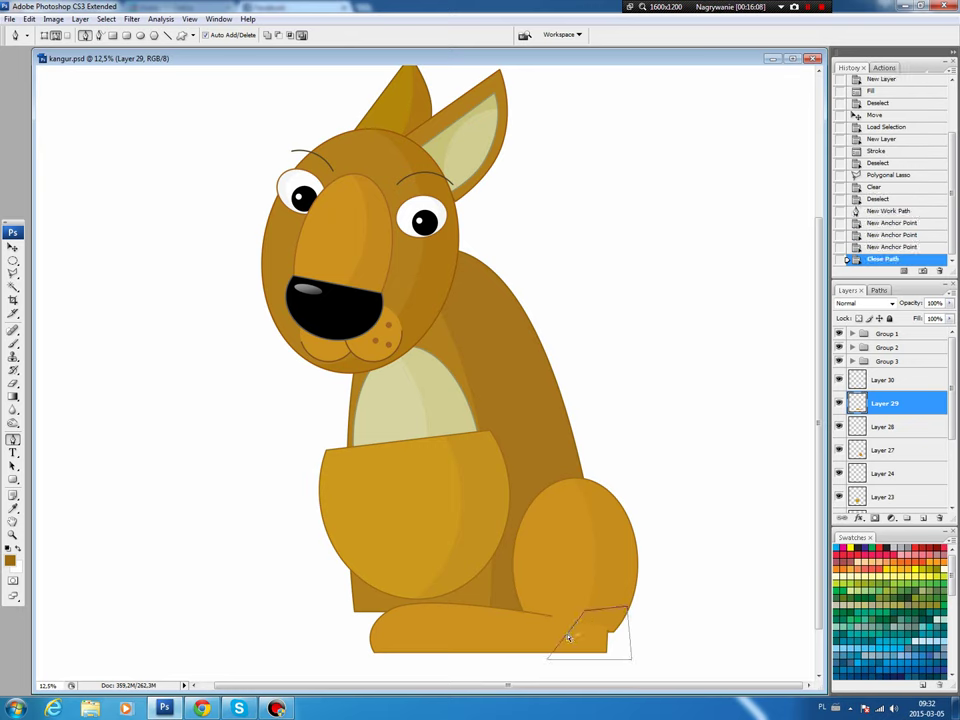
pyautogui.click(565, 635)
pyautogui.moveTo(565, 635); pyautogui.dragTo(576, 627)
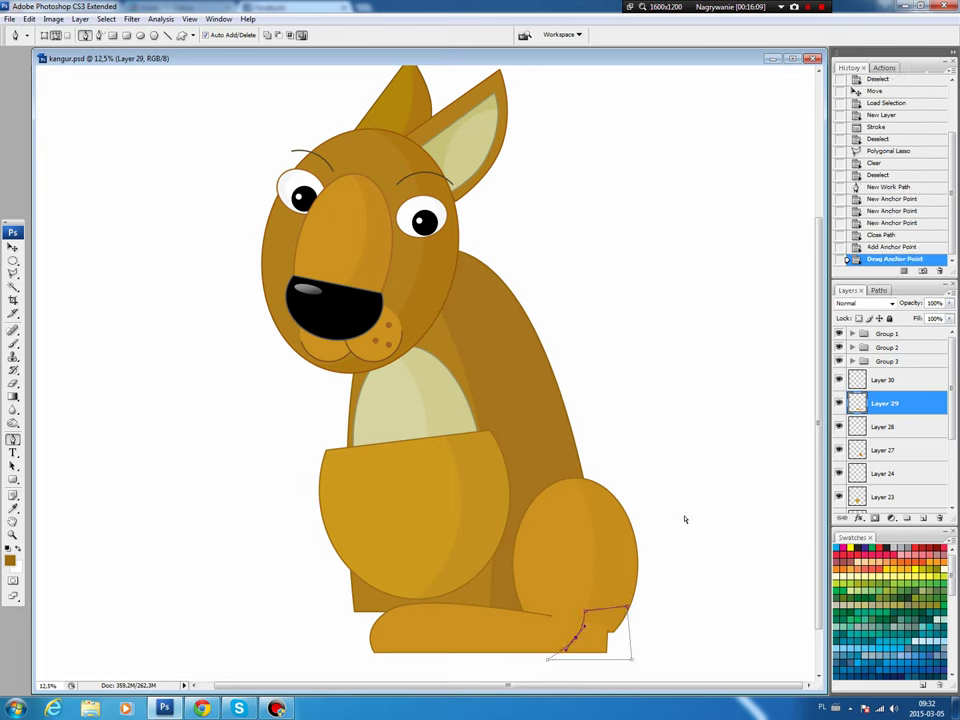
# Darken the toe path selection with Hue/Saturation lightness -6.
pyautogui.click(878, 290)
pyautogui.keyDown('ctrl'); pyautogui.click(843, 306); pyautogui.keyUp('ctrl')
pyautogui.press('i')
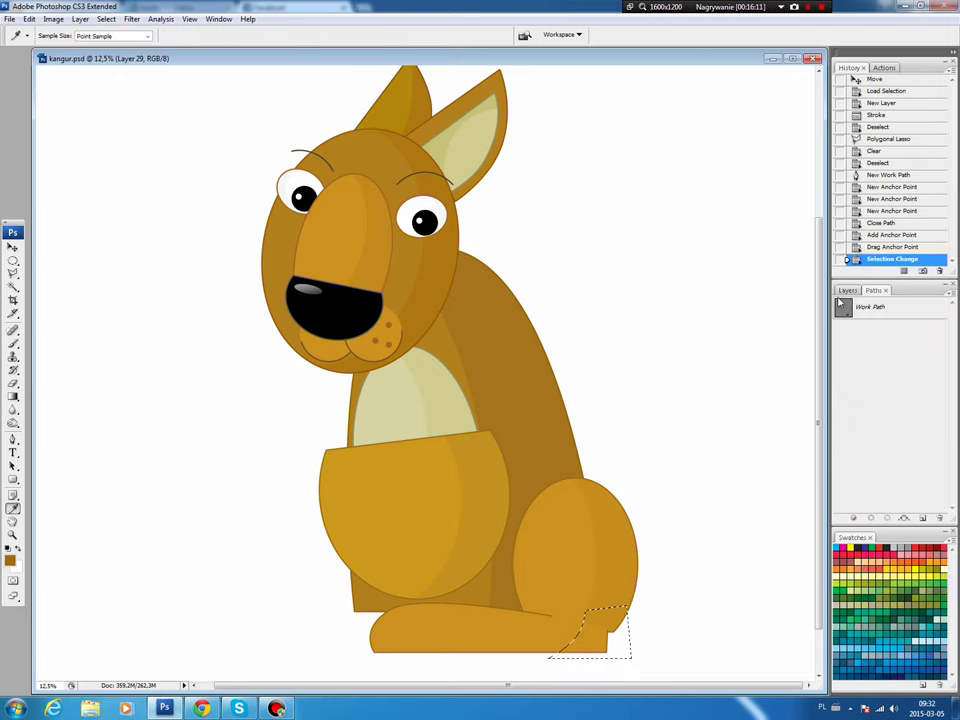
pyautogui.hotkey('ctrl', 'u')
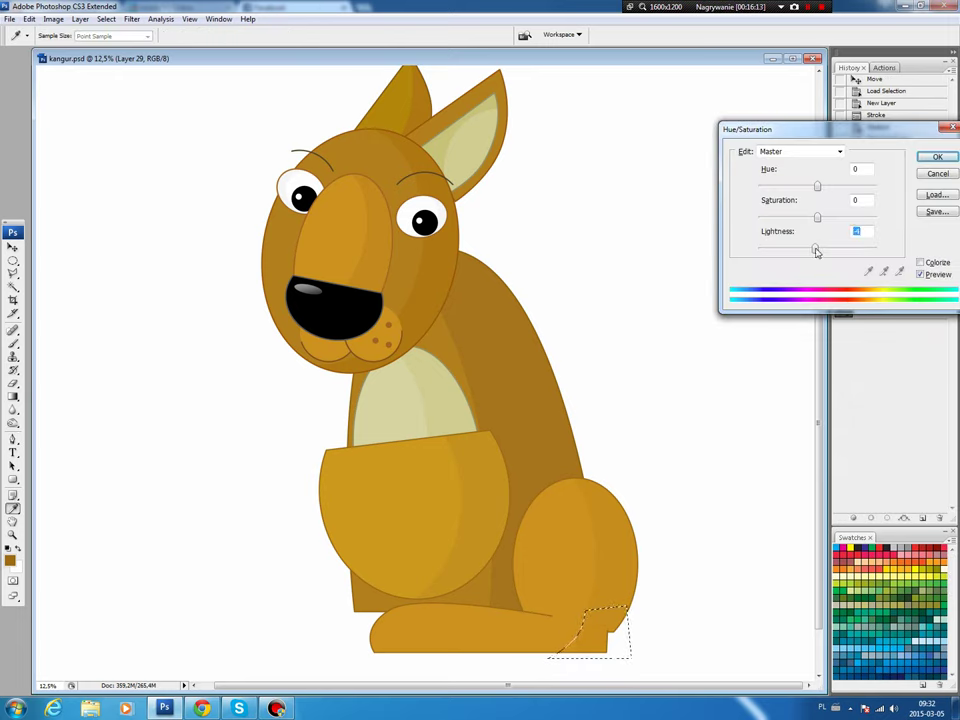
pyautogui.click(937, 157)
pyautogui.hotkey('ctrl', 'd')
pyautogui.press('p')
pyautogui.press('v')
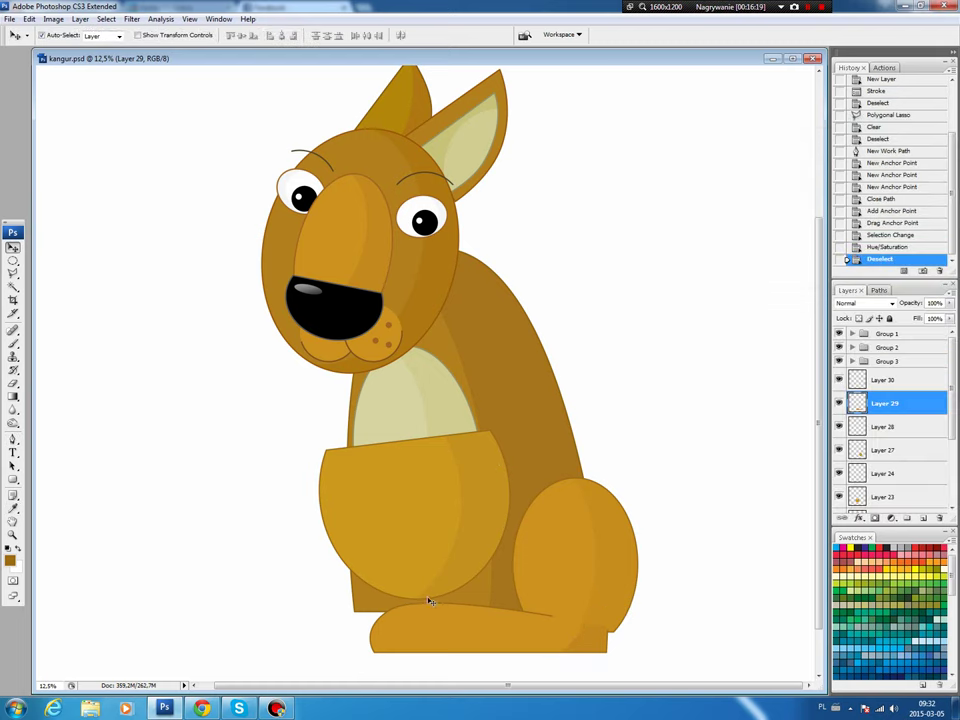
pyautogui.press('m')
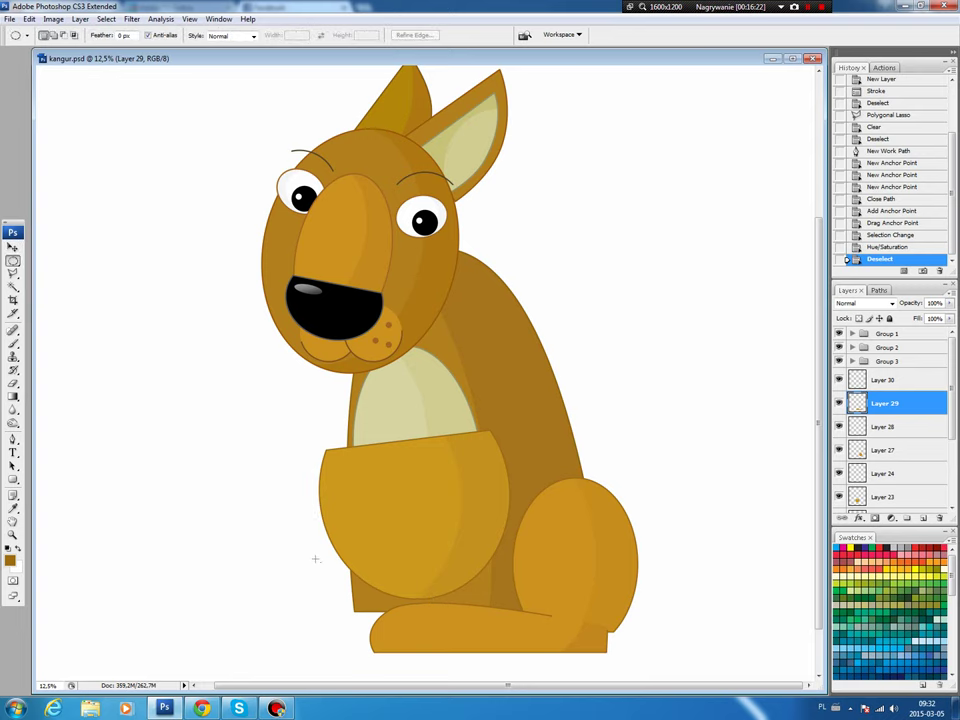
pyautogui.moveTo(436, 654); pyautogui.dragTo(459, 665)
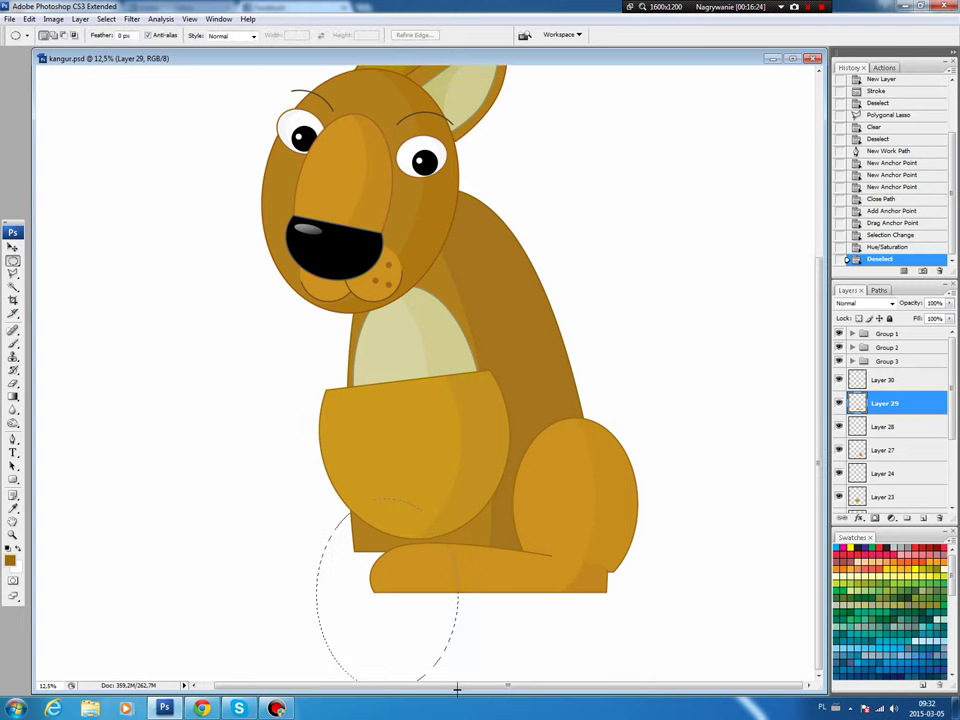
# Fill an oval over the foot's front end with the pale belly colour on a new layer.
pyautogui.moveTo(459, 665); pyautogui.dragTo(415, 636)
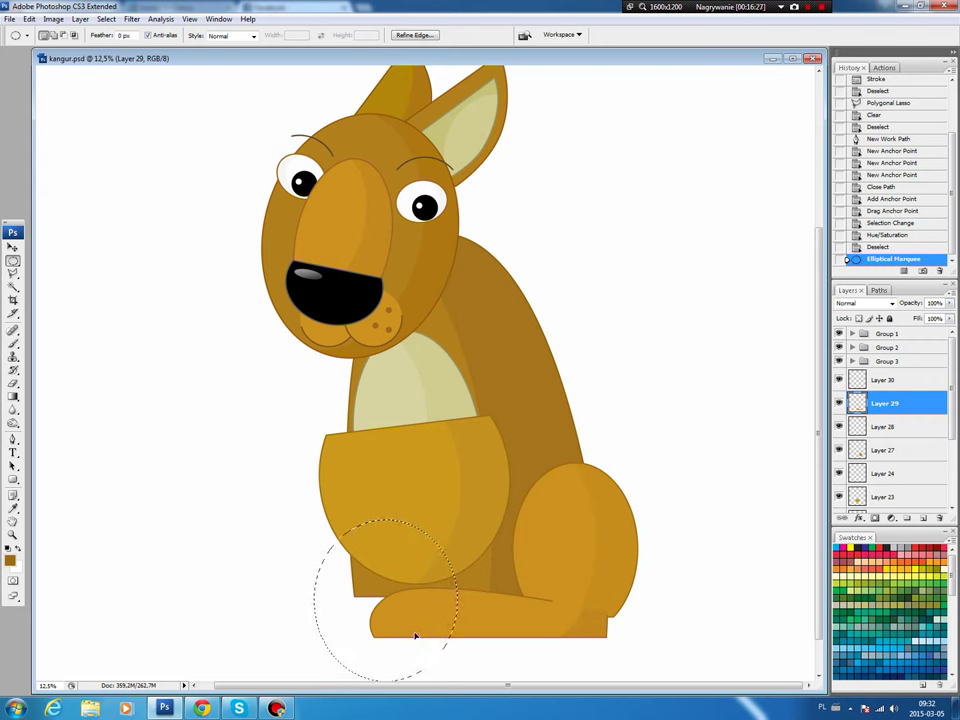
pyautogui.moveTo(415, 636); pyautogui.dragTo(420, 636)
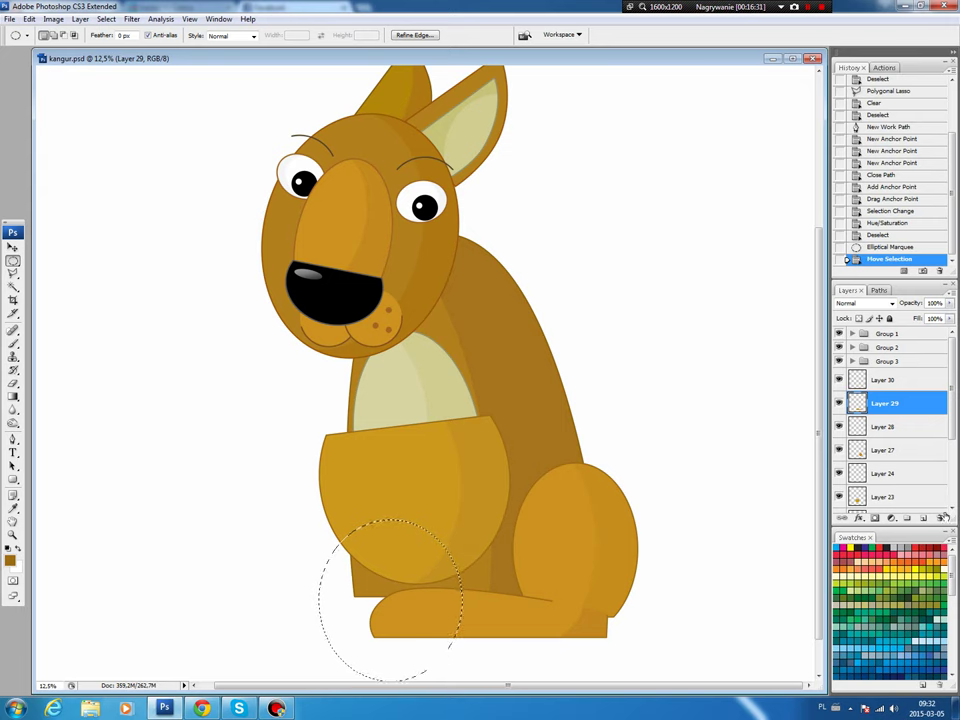
pyautogui.hotkey('ctrl', 'shift', 'alt', 'n')
pyautogui.press('b')
pyautogui.keyDown('alt'); pyautogui.click(405, 364); pyautogui.keyUp('alt')
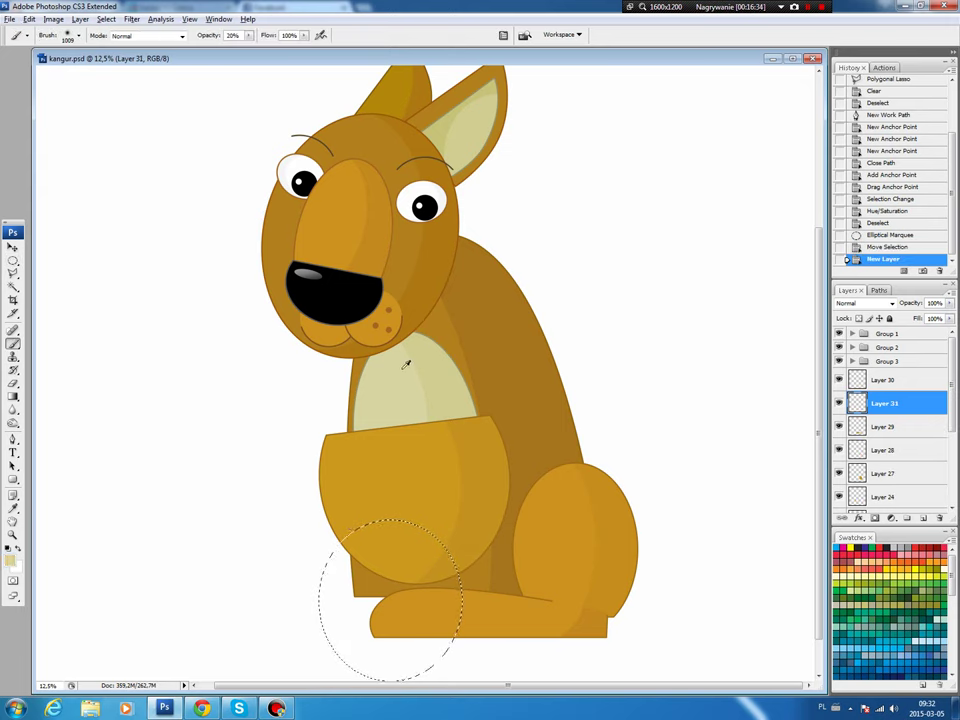
pyautogui.hotkey('alt', 'BackSpace')
pyautogui.hotkey('ctrl', 'd')
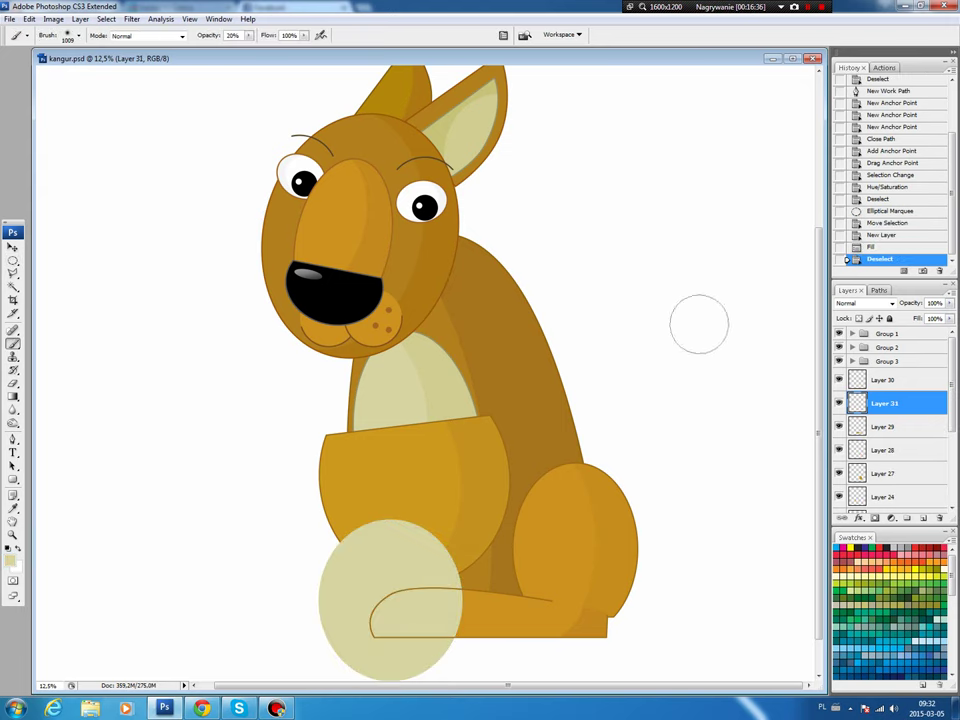
pyautogui.press('v')
# Rotate the pale patch about 10° and trim it to the foot's outline.
pyautogui.hotkey('ctrl', 't')
pyautogui.moveTo(537, 470); pyautogui.dragTo(500, 452)
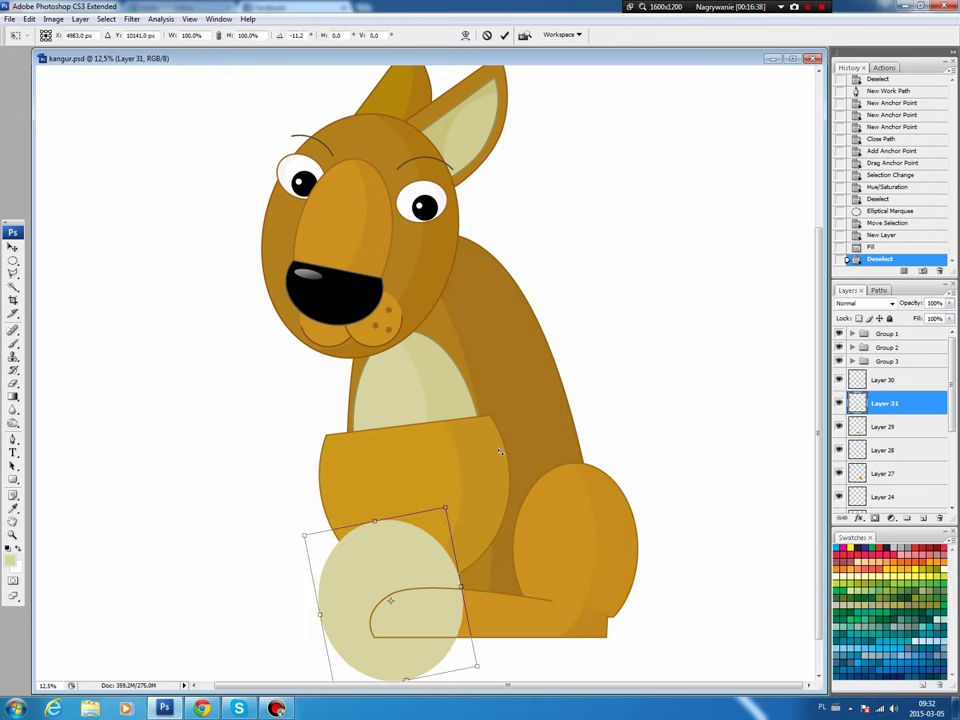
pyautogui.press('Return')
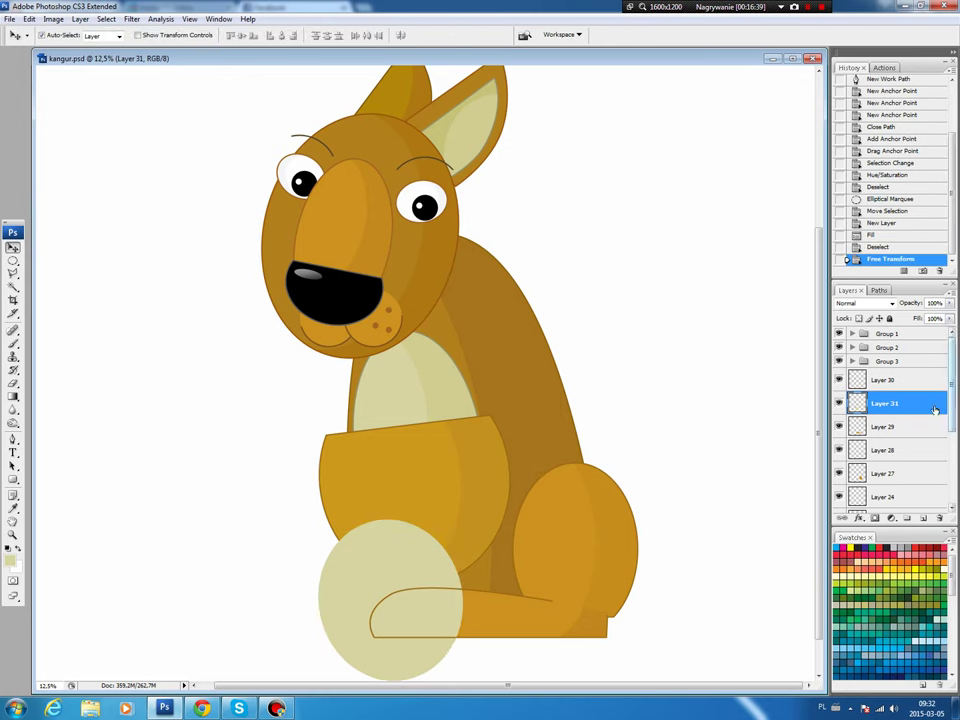
pyautogui.keyDown('ctrl'); pyautogui.click(857, 403); pyautogui.keyUp('ctrl')
pyautogui.click(106, 19)
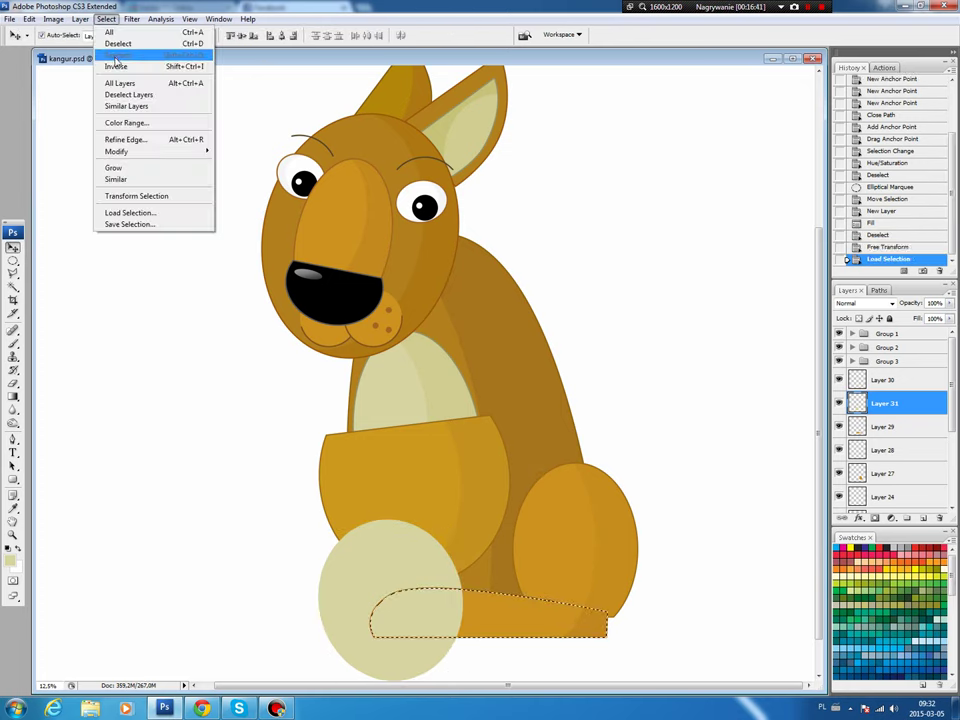
pyautogui.click(100, 60)
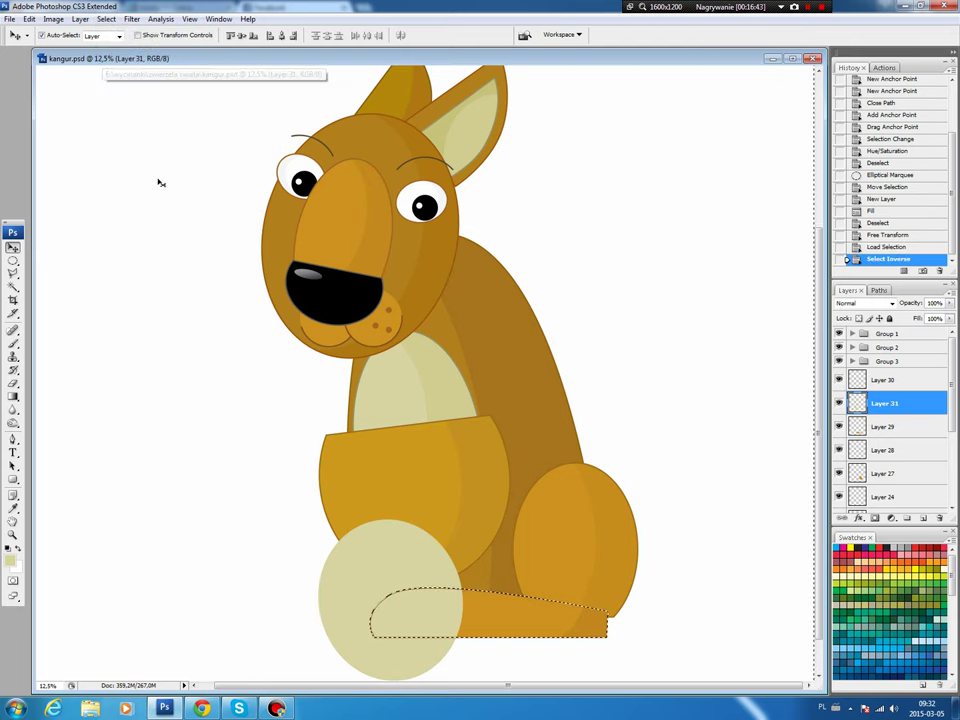
pyautogui.press('Delete')
pyautogui.hotkey('ctrl', 'd')
pyautogui.moveTo(350, 378); pyautogui.dragTo(350, 388)
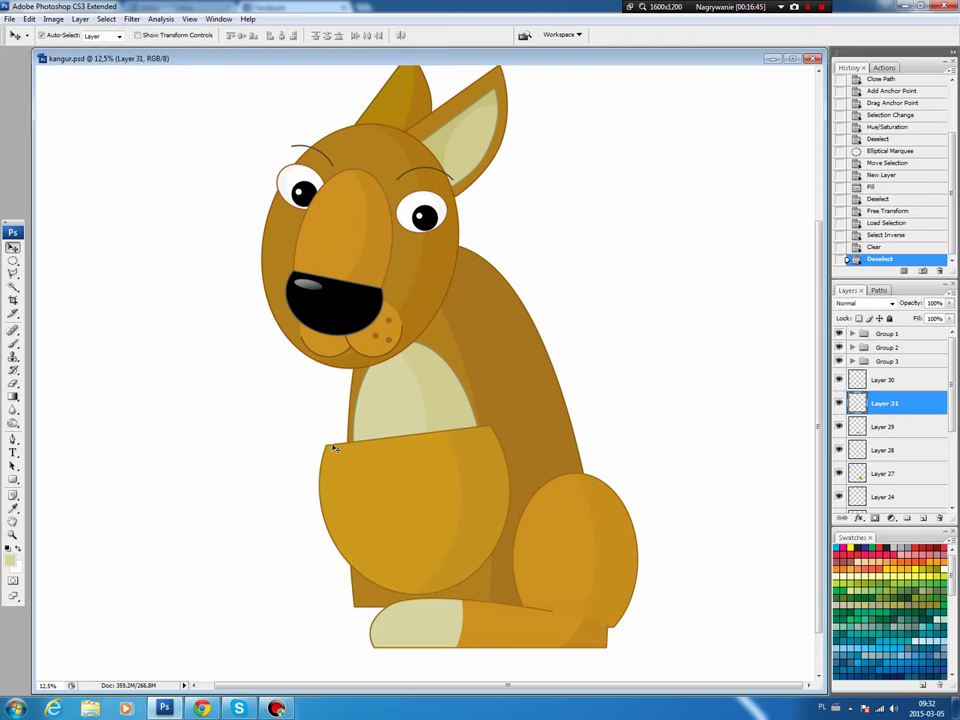
# Brighten an oval over the front of the pale foot tip with lightness +20.
pyautogui.press('m')
pyautogui.moveTo(308, 560); pyautogui.dragTo(440, 650)
pyautogui.hotkey('ctrl', 'u')
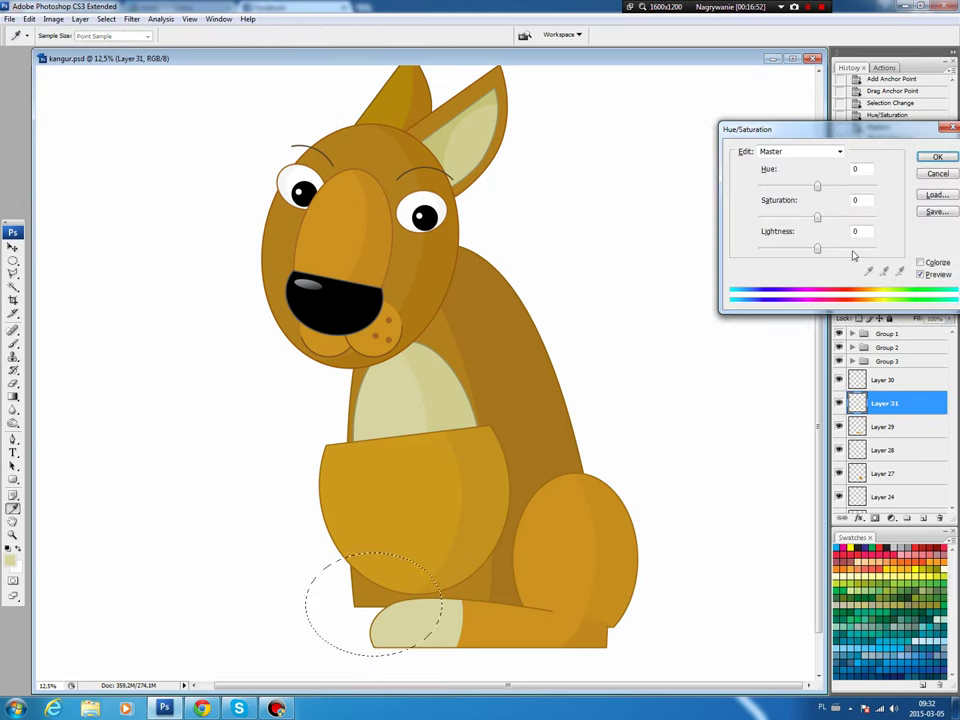
pyautogui.moveTo(817, 249); pyautogui.dragTo(830, 251)
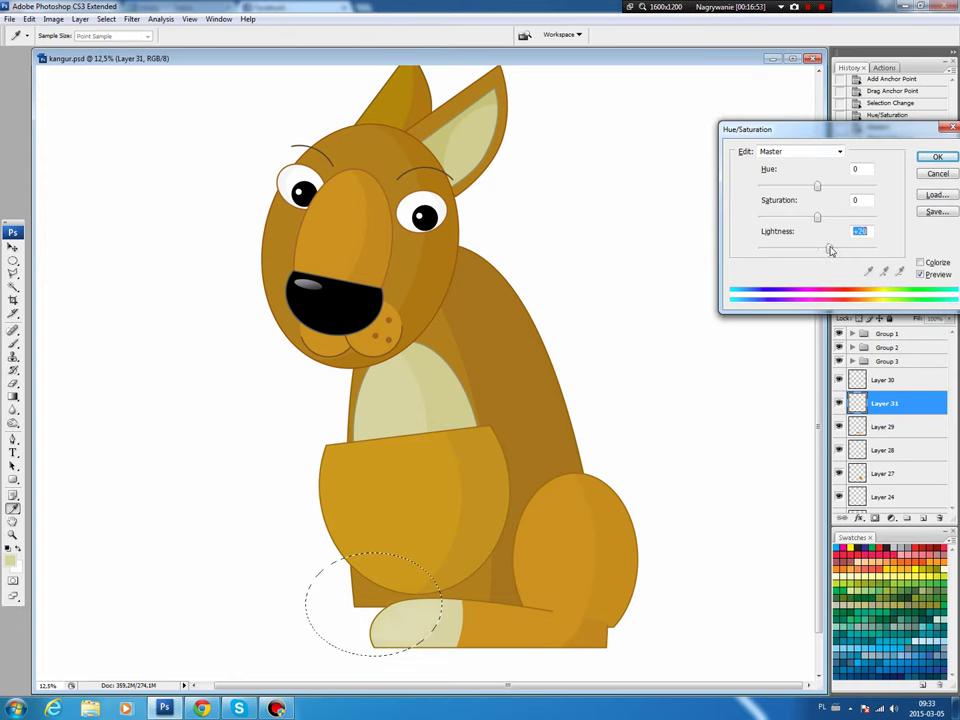
pyautogui.click(937, 157)
pyautogui.hotkey('ctrl', 'd')
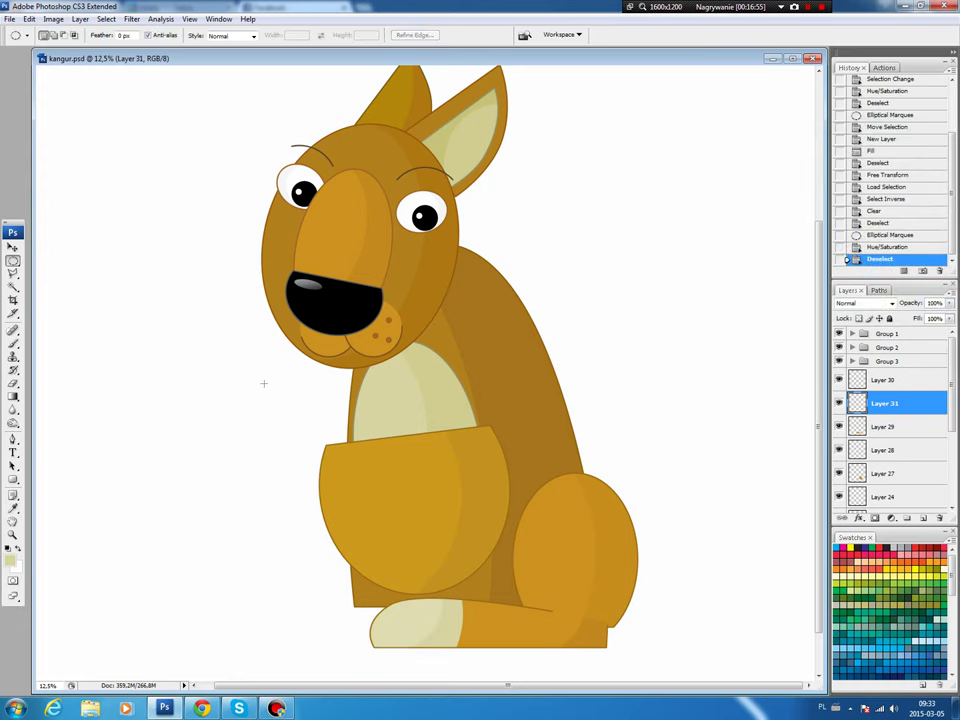
pyautogui.press('b')
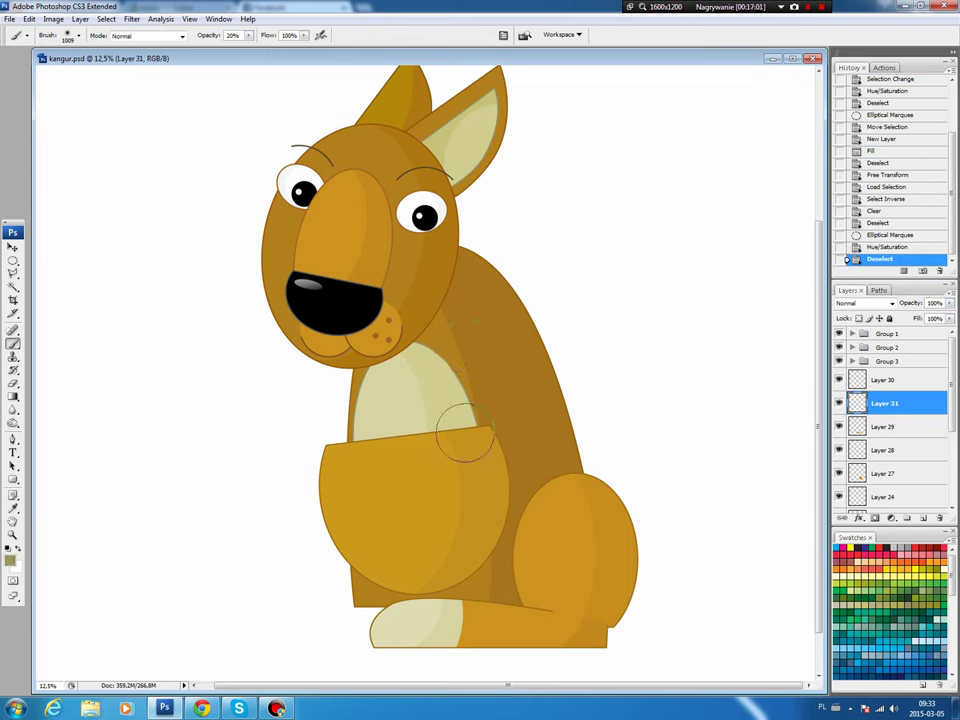
# Stroke a small rectangle on the pale foot tip onto new Layer 32.
pyautogui.moveTo(15, 262); pyautogui.dragTo(80, 258)
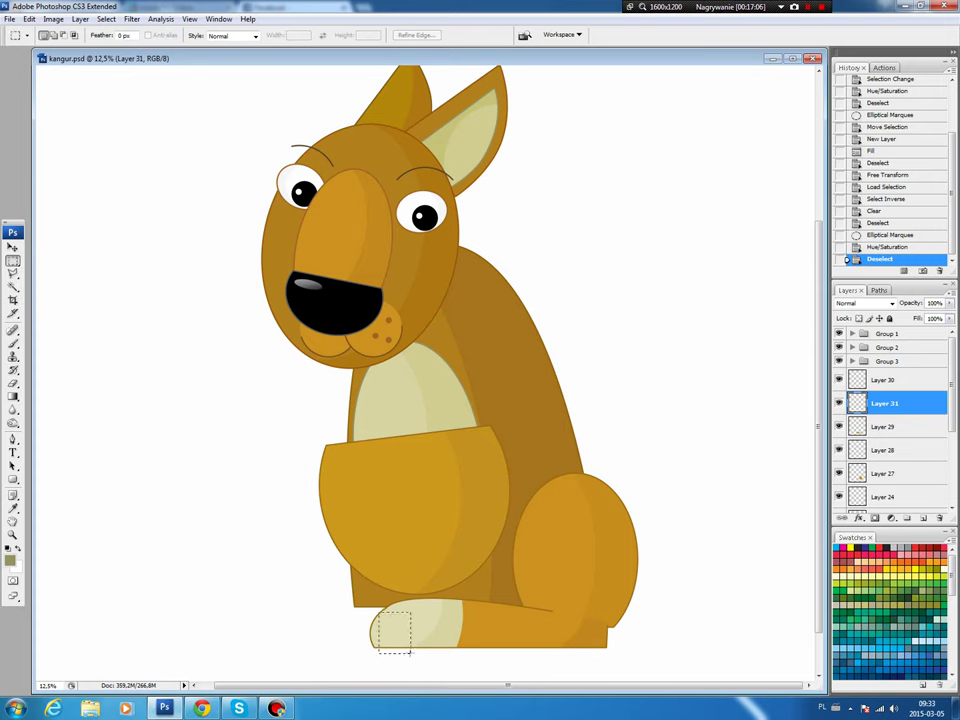
pyautogui.moveTo(392, 630)
pyautogui.mouseDown()
pyautogui.moveTo(413, 655)
pyautogui.moveTo(397, 647)
pyautogui.mouseUp()
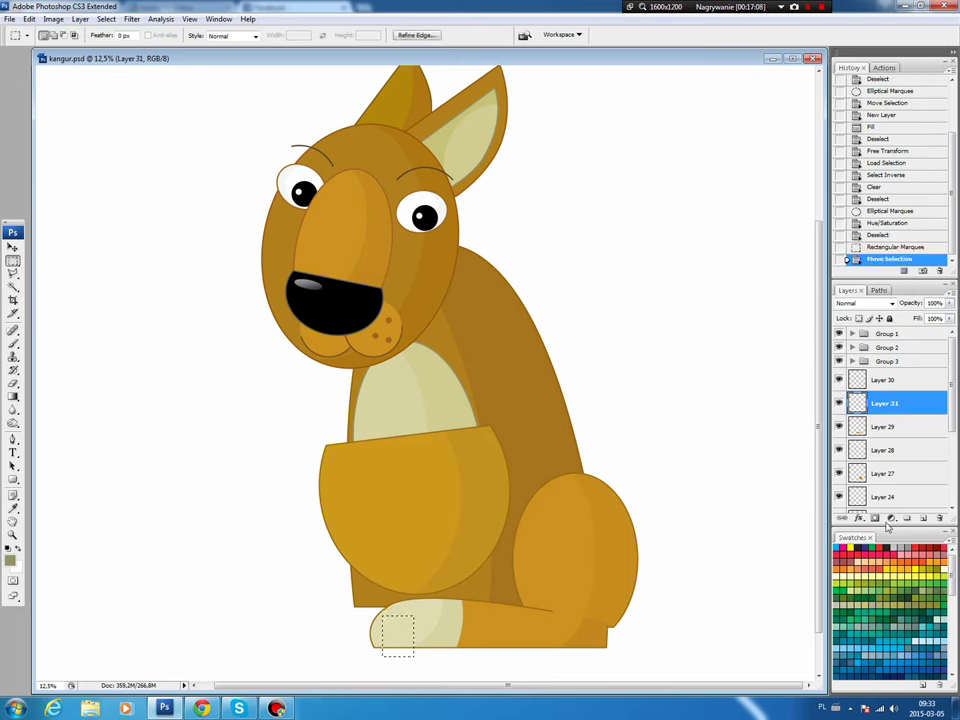
pyautogui.click(923, 518)
pyautogui.click(32, 19)
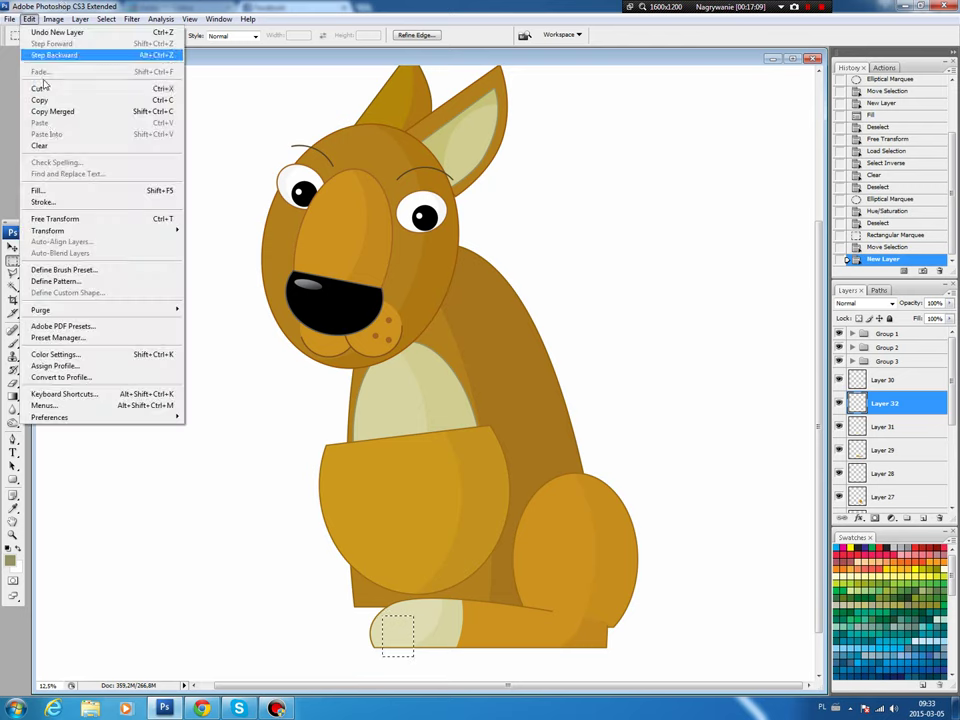
pyautogui.click(47, 198)
pyautogui.press('Return')
pyautogui.hotkey('ctrl', 'd')
# Trim the stroke to the foot's shape and delete its top edge, leaving toe lines.
pyautogui.press('v')
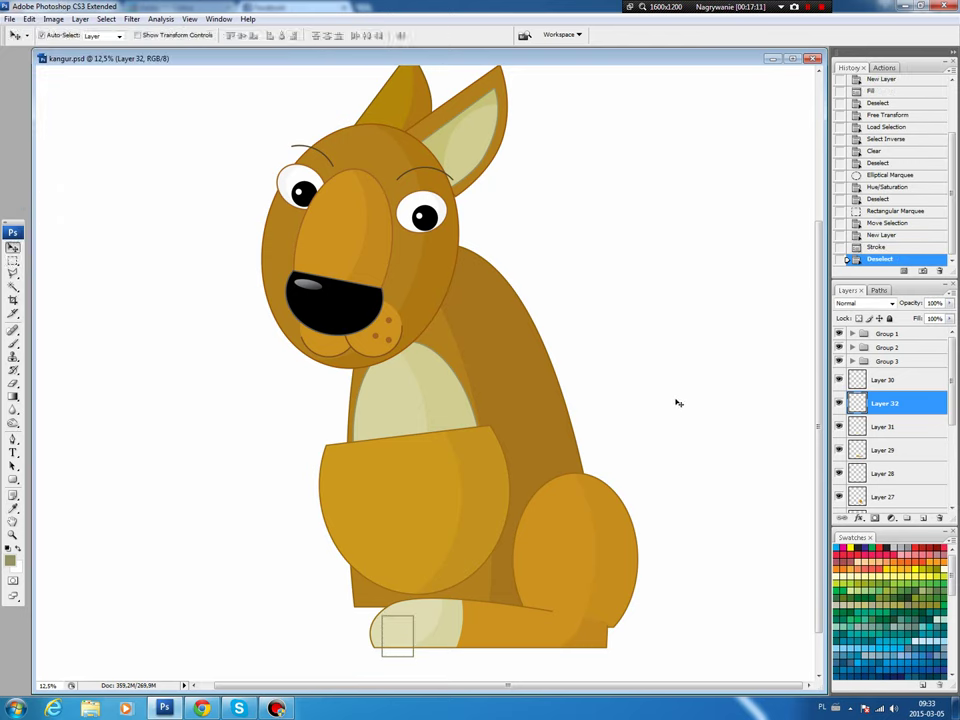
pyautogui.keyDown('ctrl'); pyautogui.click(856, 428); pyautogui.keyUp('ctrl')
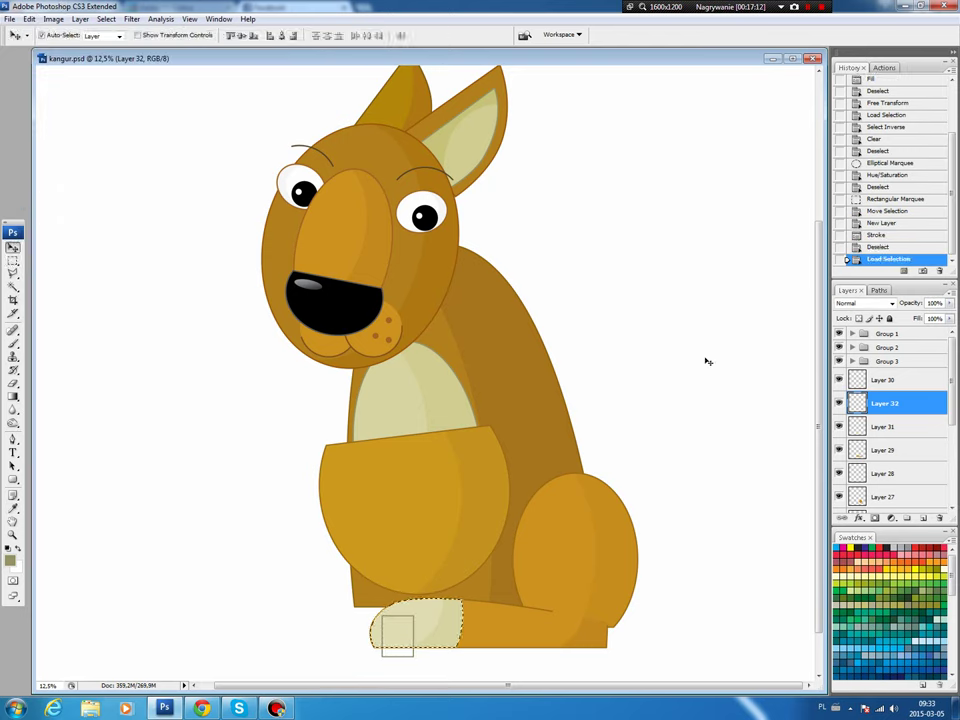
pyautogui.click(106, 19)
pyautogui.click(116, 67)
pyautogui.press('Delete')
pyautogui.hotkey('ctrl', 'd')
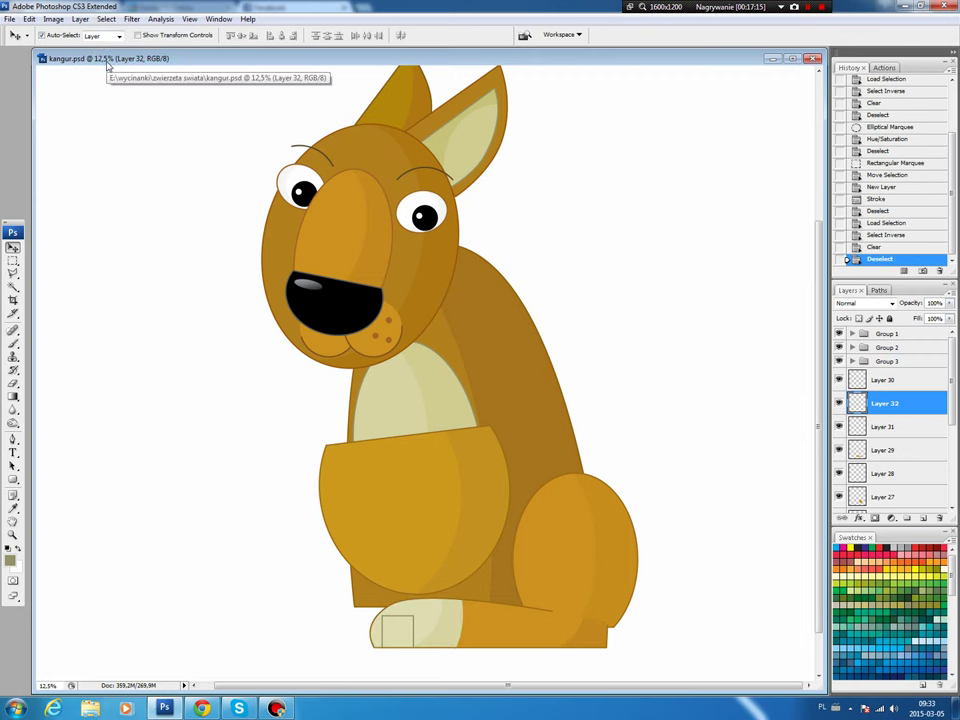
pyautogui.press('m')
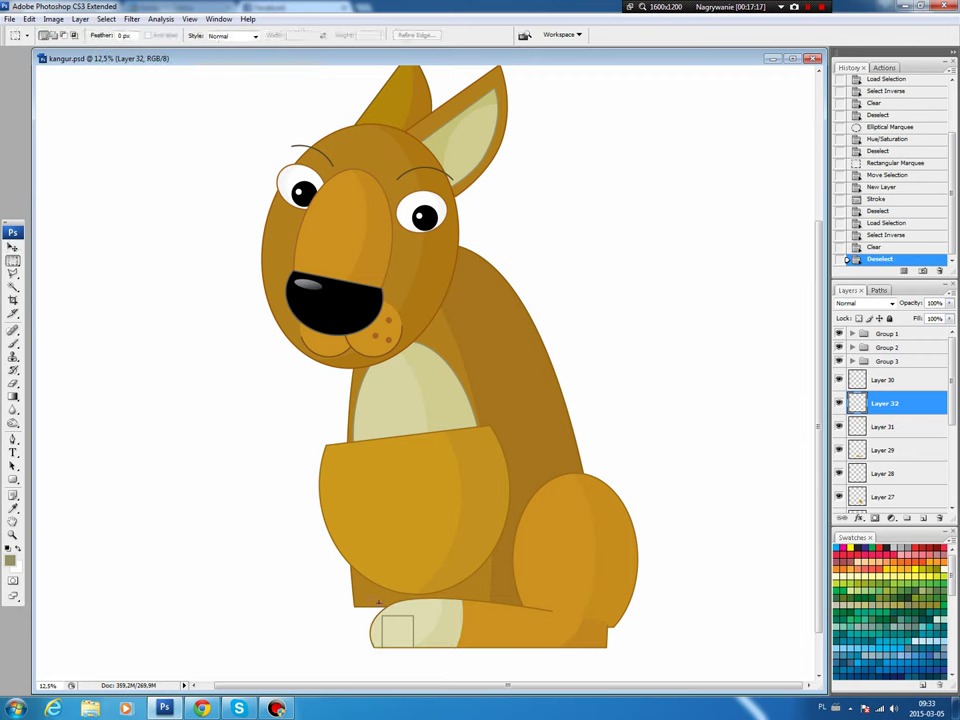
pyautogui.moveTo(369, 600); pyautogui.dragTo(427, 618)
pyautogui.press('Delete')
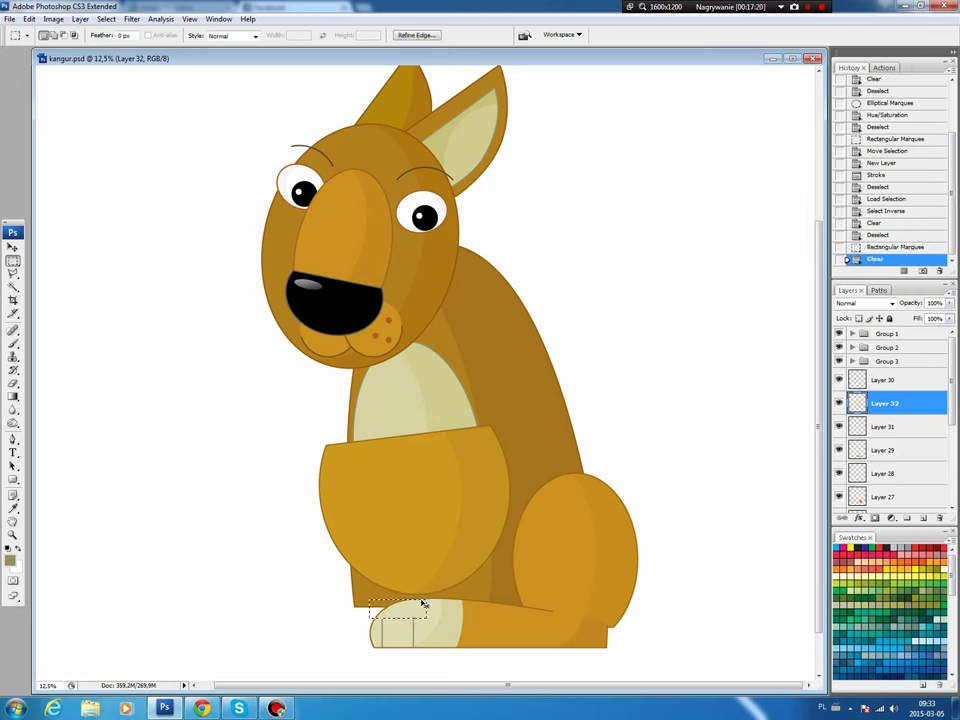
pyautogui.hotkey('ctrl', 'd')
pyautogui.press('v')
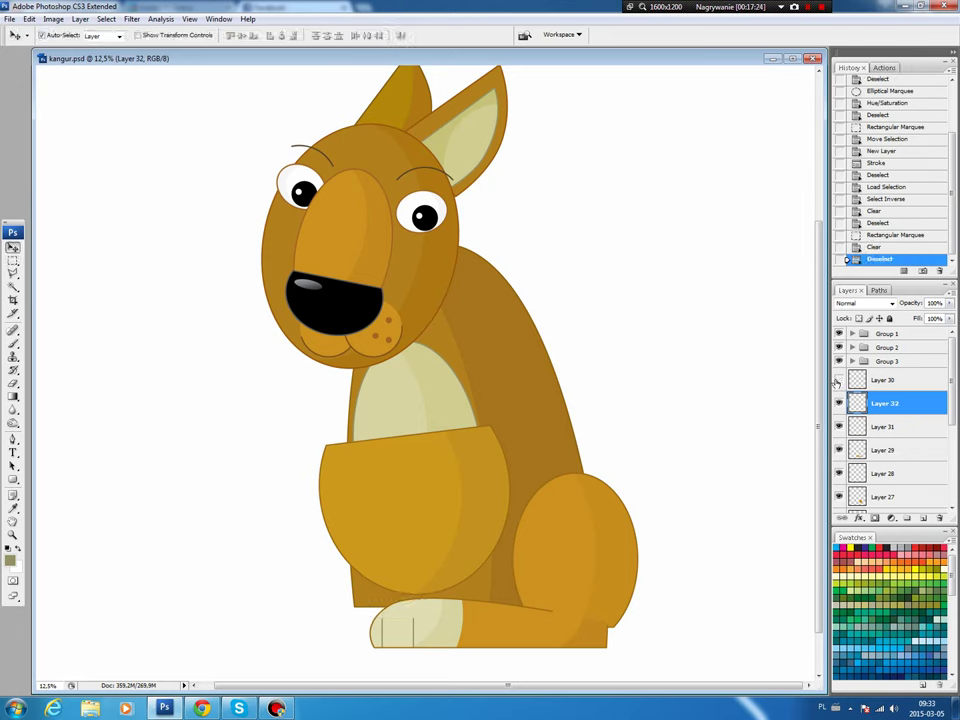
# Link and group the leg and foot Layers 27–30 into Group 4.
pyautogui.click(880, 380)
pyautogui.scroll(-1, 890, 440)
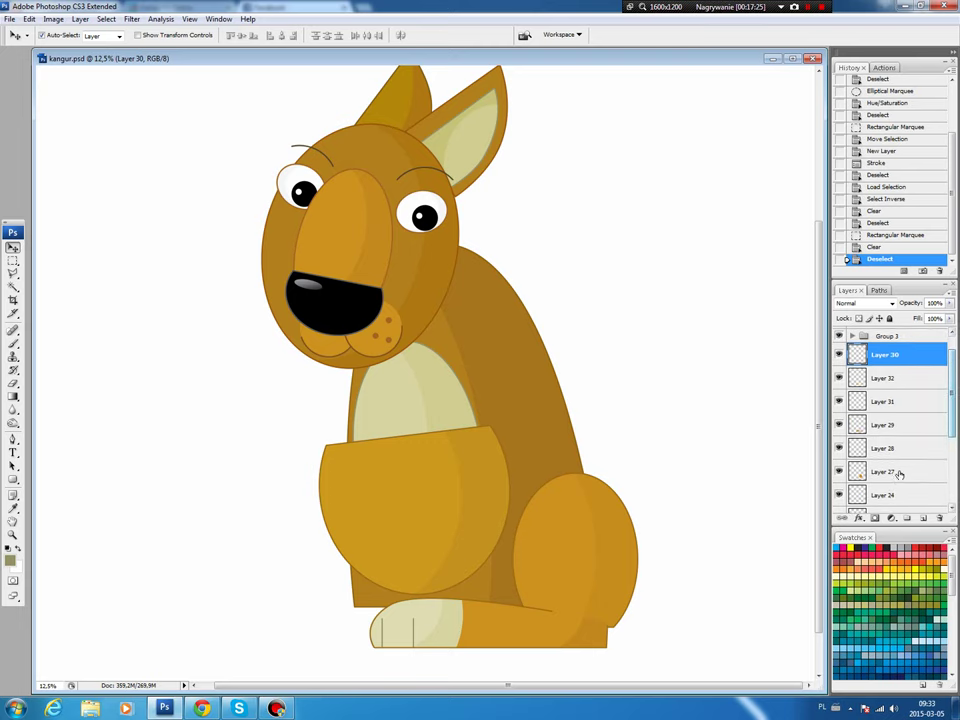
pyautogui.keyDown('shift'); pyautogui.click(887, 470); pyautogui.keyUp('shift')
pyautogui.click(842, 518)
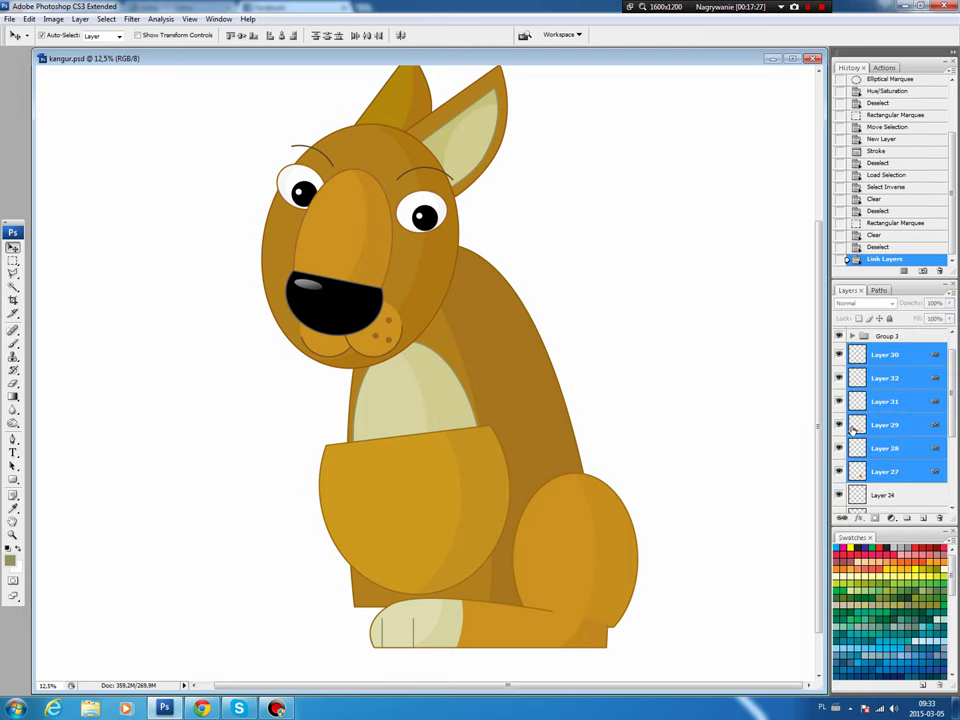
pyautogui.hotkey('ctrl', 'g')
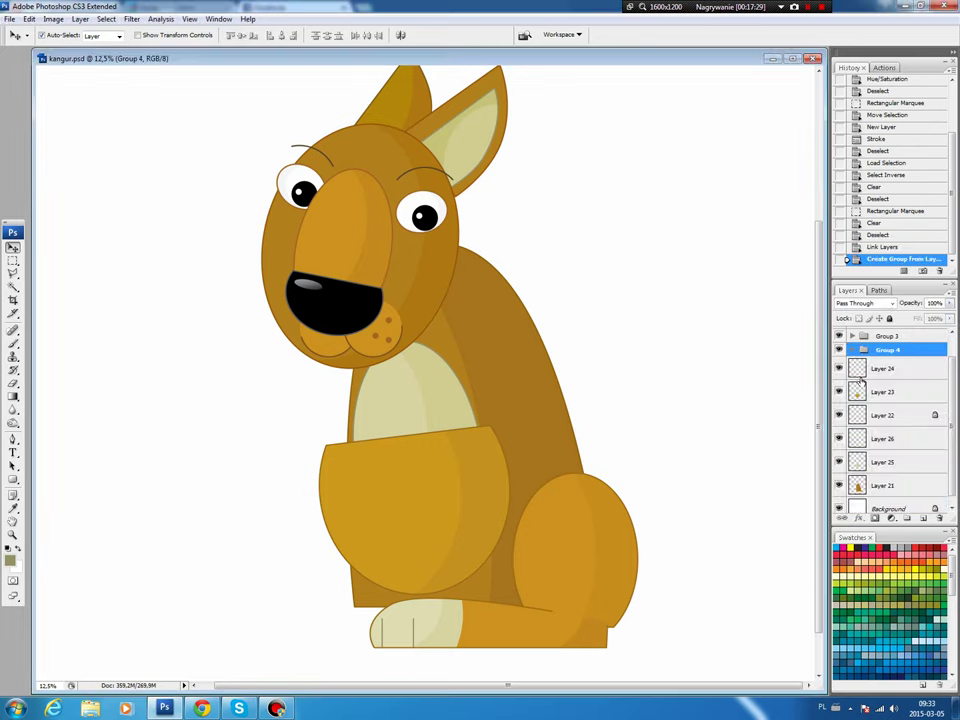
pyautogui.click(839, 350)
# Duplicate Group 4 and move the copy left as a second front foot.
pyautogui.moveTo(916, 350); pyautogui.dragTo(923, 518)
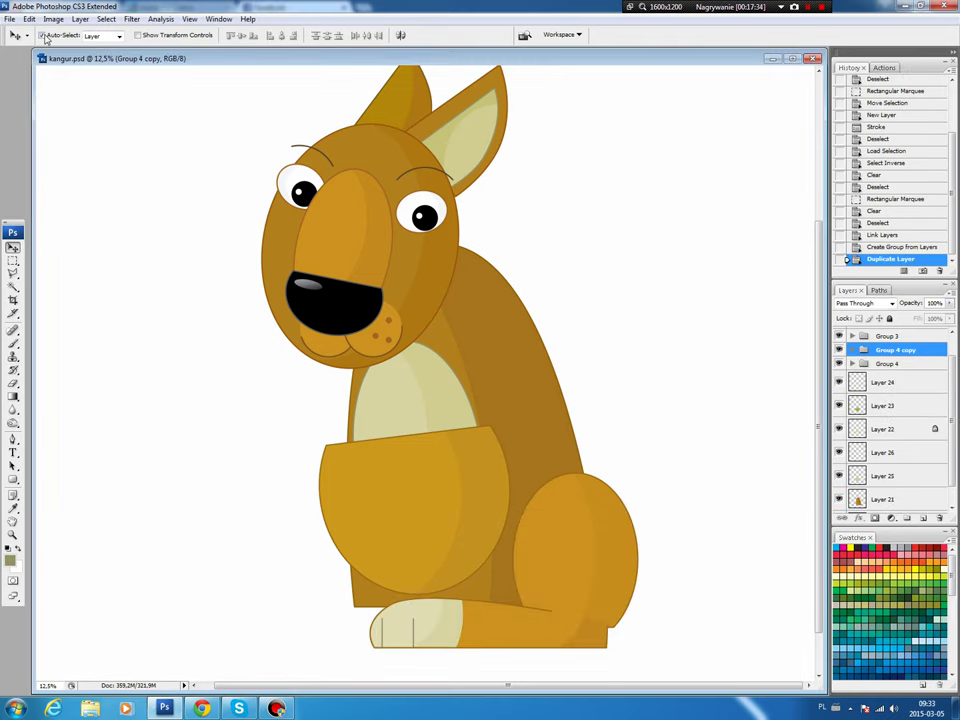
pyautogui.moveTo(605, 543); pyautogui.dragTo(423, 527)
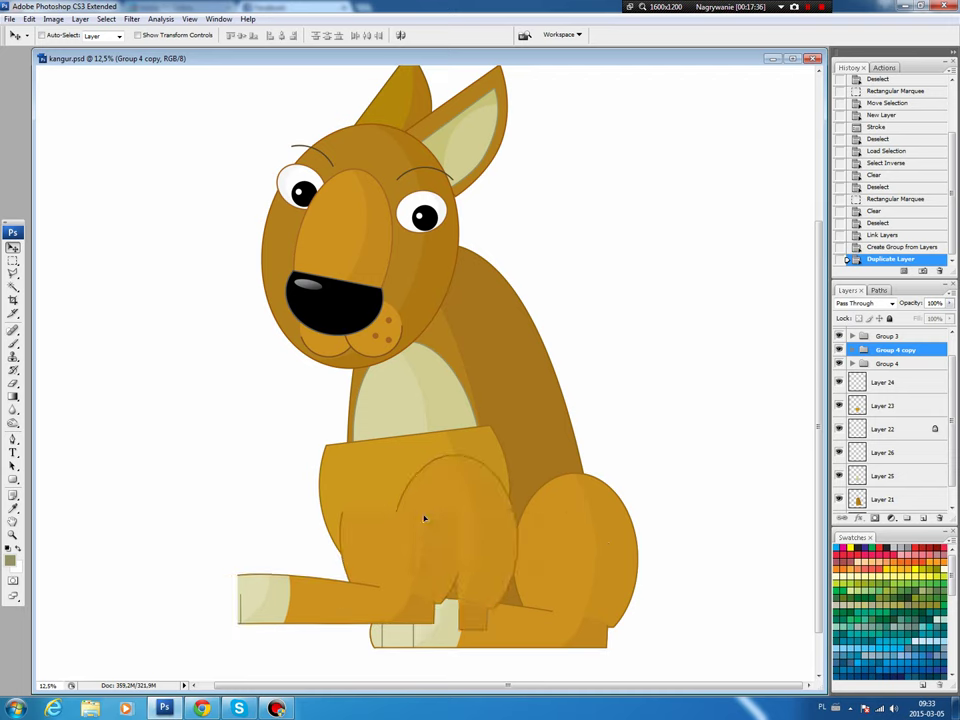
pyautogui.moveTo(916, 350); pyautogui.dragTo(866, 490)
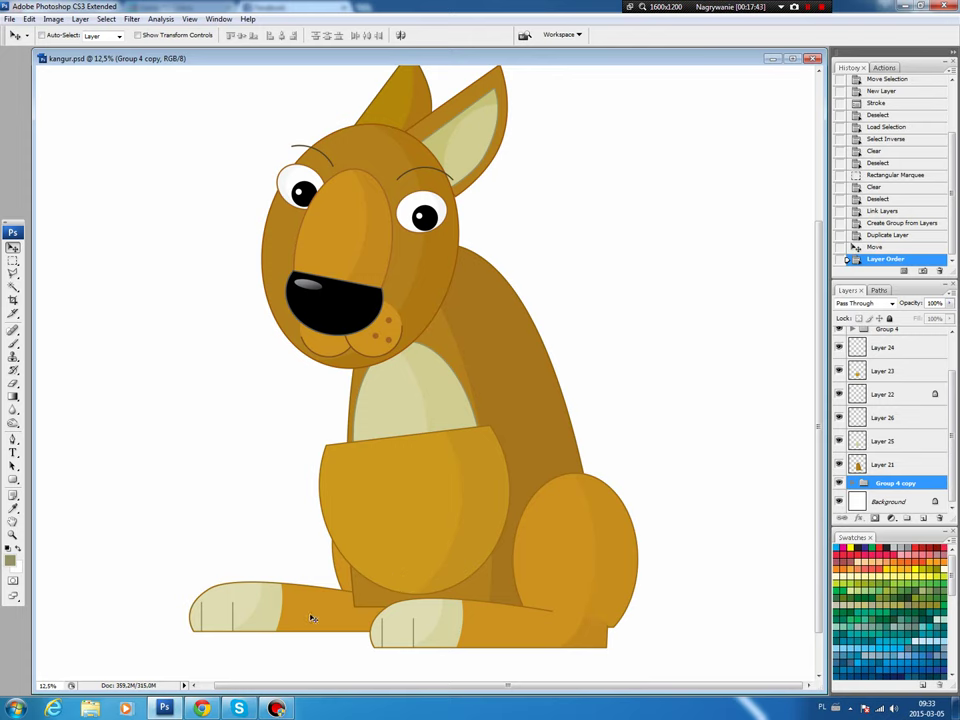
pyautogui.moveTo(311, 618); pyautogui.dragTo(296, 610)
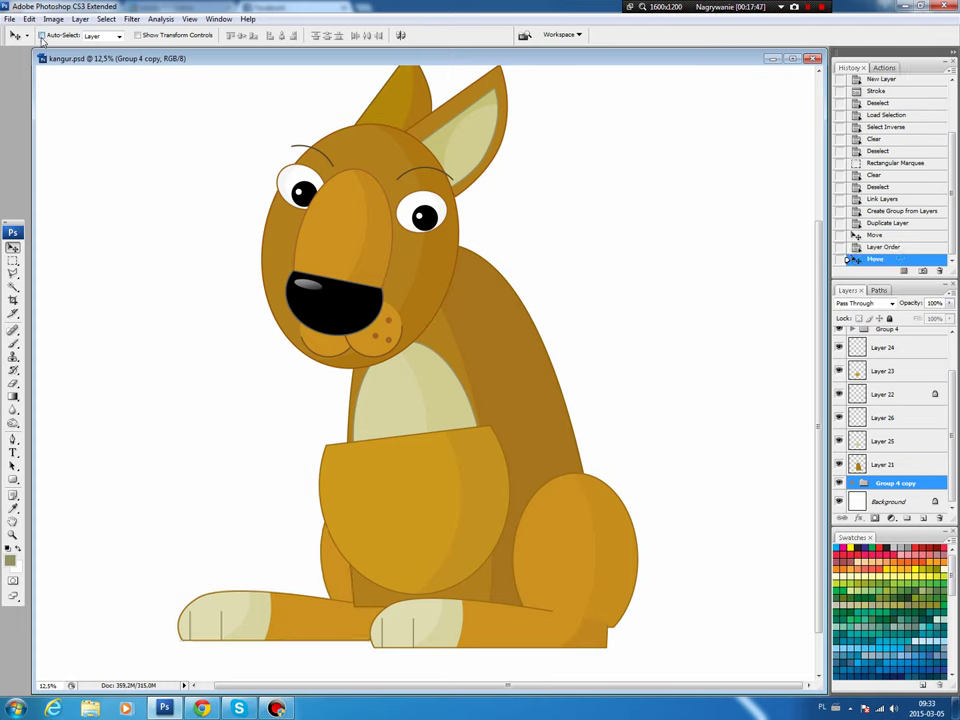
# Nudge the pouch, haunch and feet into place, lowering the kangaroo artwork slightly.
pyautogui.click(374, 490)
pyautogui.moveTo(416, 488)
pyautogui.mouseDown()
pyautogui.moveTo(405, 526)
pyautogui.moveTo(405, 491)
pyautogui.moveTo(400, 498)
pyautogui.mouseUp()
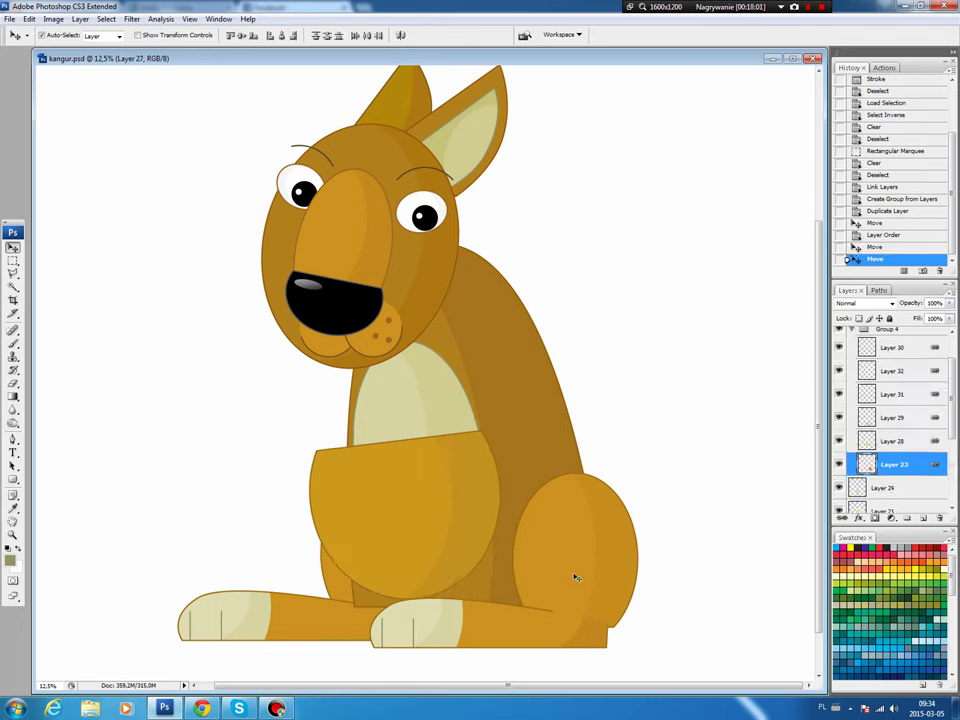
pyautogui.moveTo(583, 572); pyautogui.dragTo(571, 567)
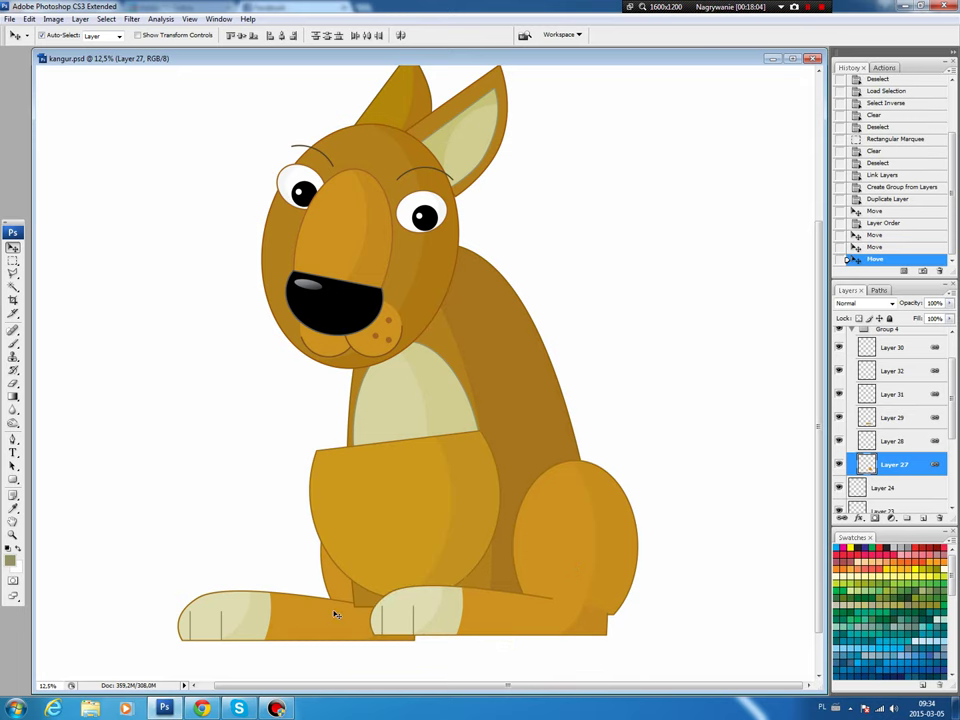
pyautogui.moveTo(332, 615); pyautogui.dragTo(326, 604)
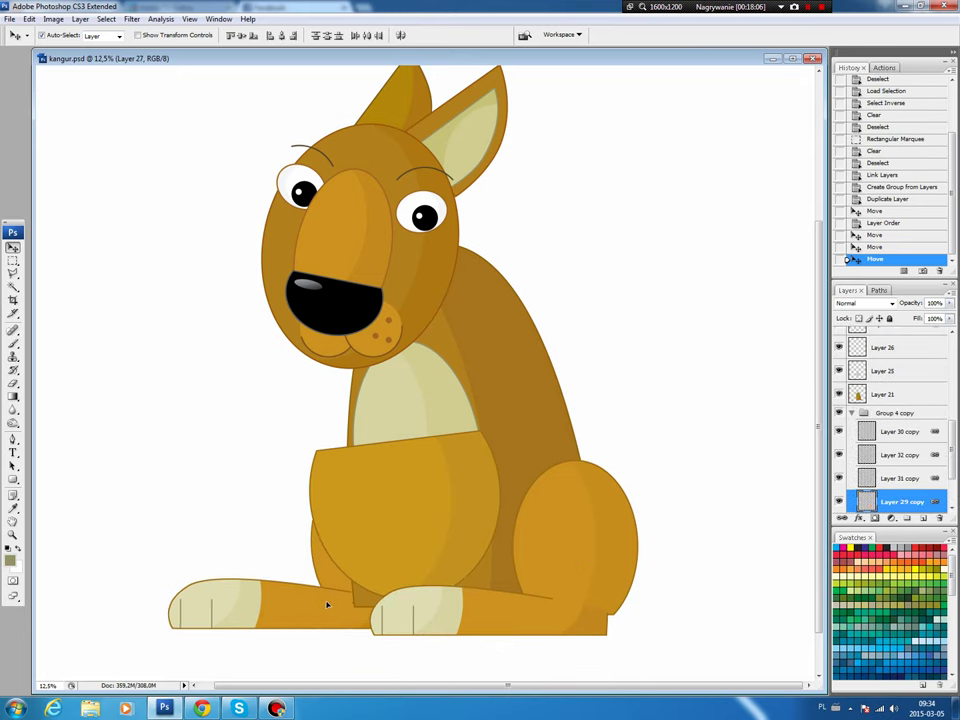
pyautogui.moveTo(532, 470); pyautogui.dragTo(528, 483)
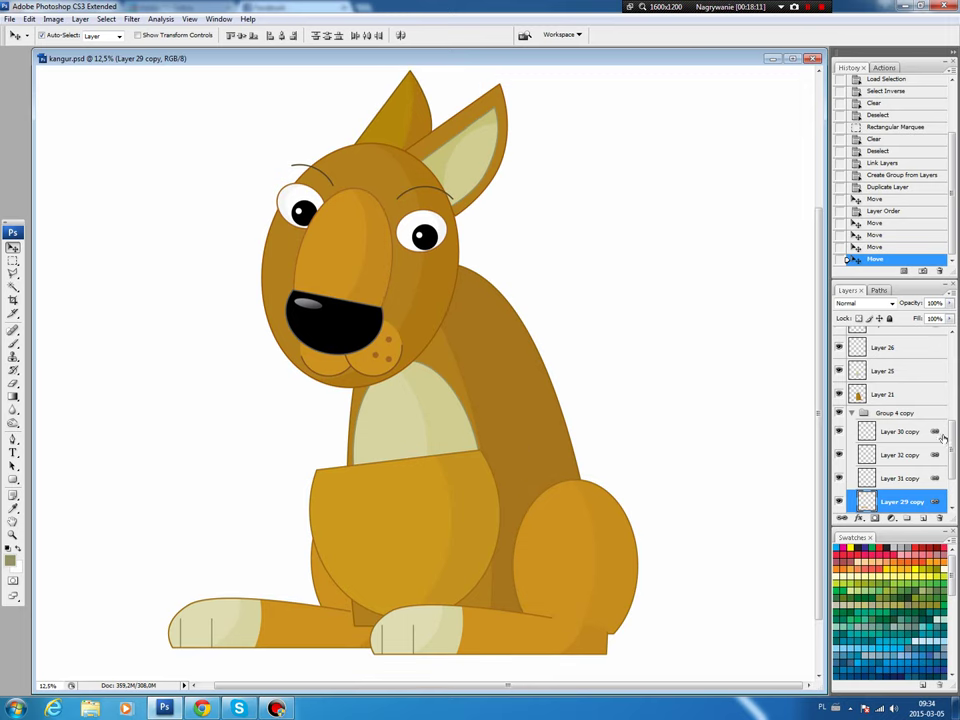
pyautogui.scroll(10, 943, 438)
pyautogui.click(888, 335)
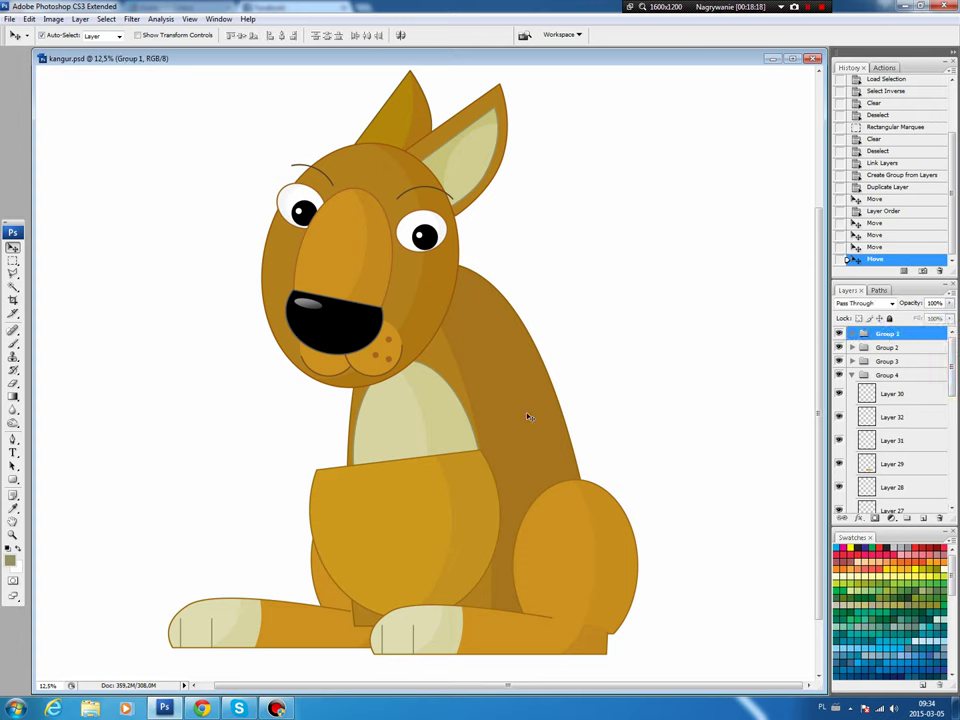
# Draw a curved closed arm path from the shoulder down to above the pouch.
pyautogui.press('p')
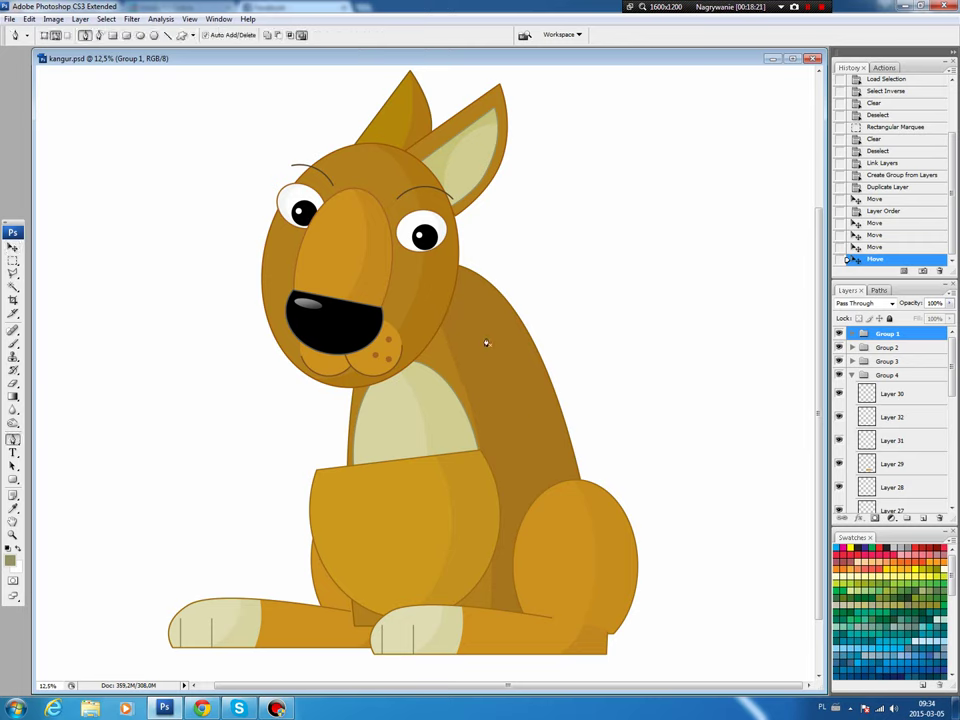
pyautogui.click(481, 332)
pyautogui.click(445, 481)
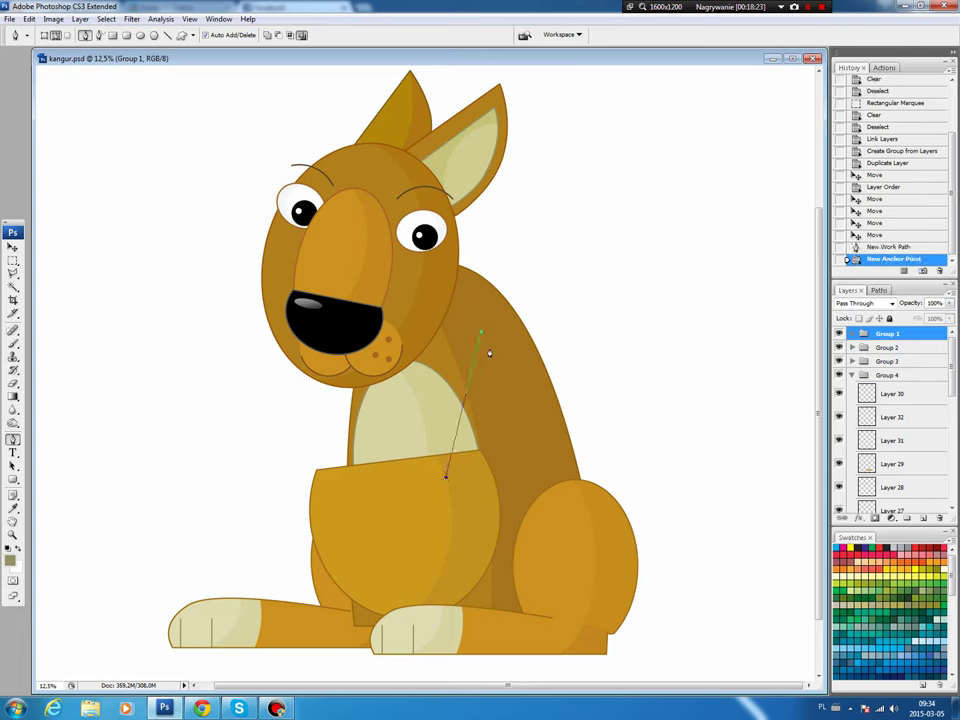
pyautogui.click(481, 335)
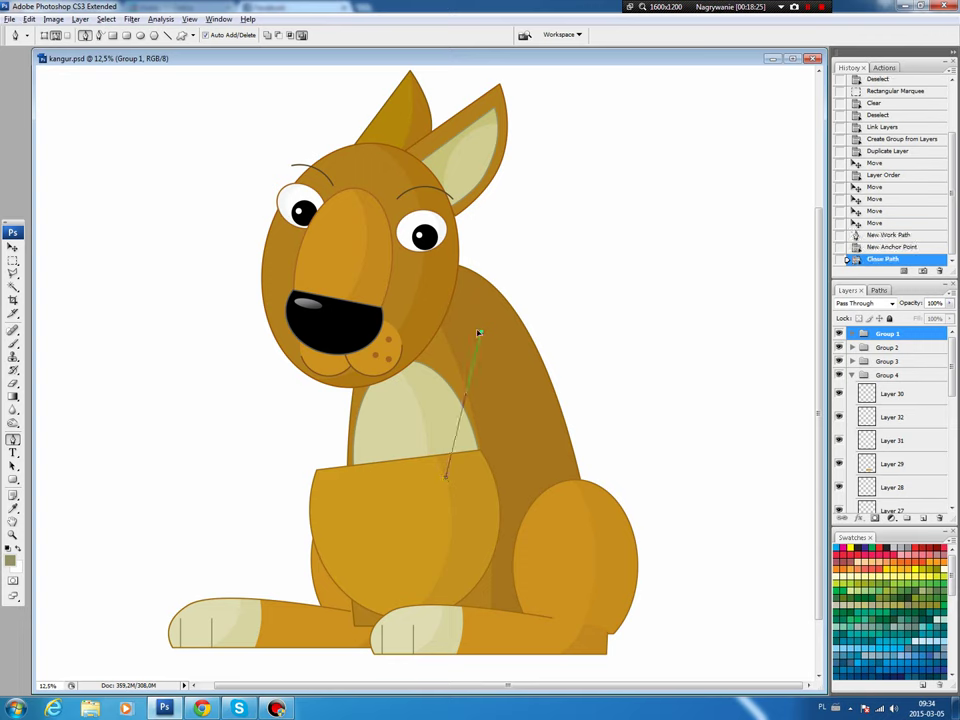
pyautogui.moveTo(479, 332); pyautogui.dragTo(438, 323)
pyautogui.moveTo(447, 479); pyautogui.dragTo(468, 483)
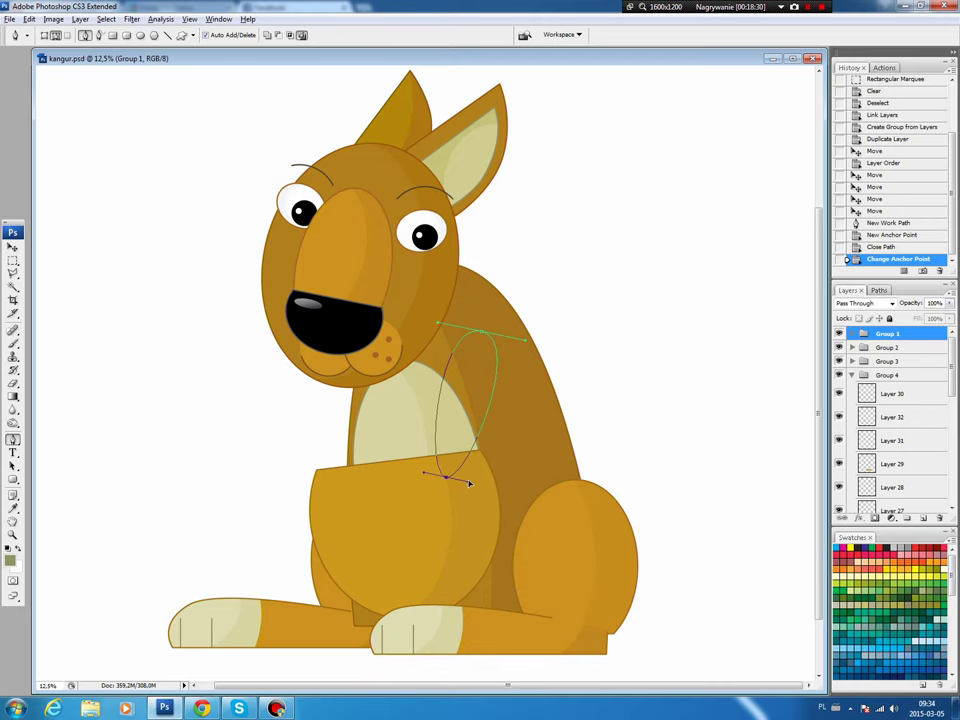
pyautogui.moveTo(471, 484); pyautogui.dragTo(463, 482)
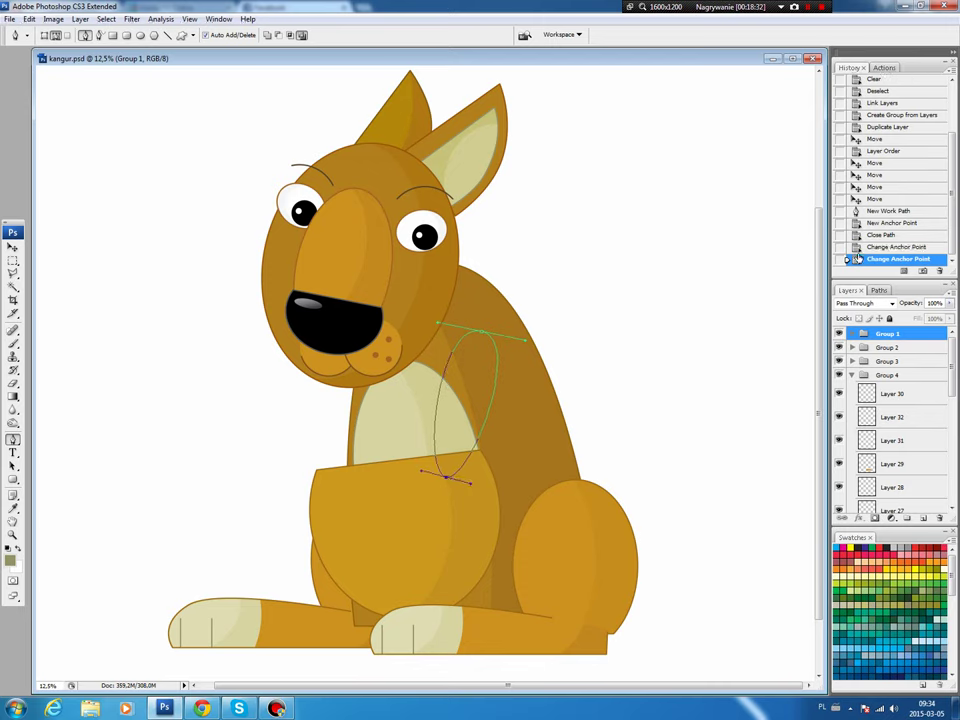
# Fill the arm shape with the orange body colour on new Layer 33.
pyautogui.click(878, 290)
pyautogui.hotkey('ctrl', 'Return')
pyautogui.click(846, 290)
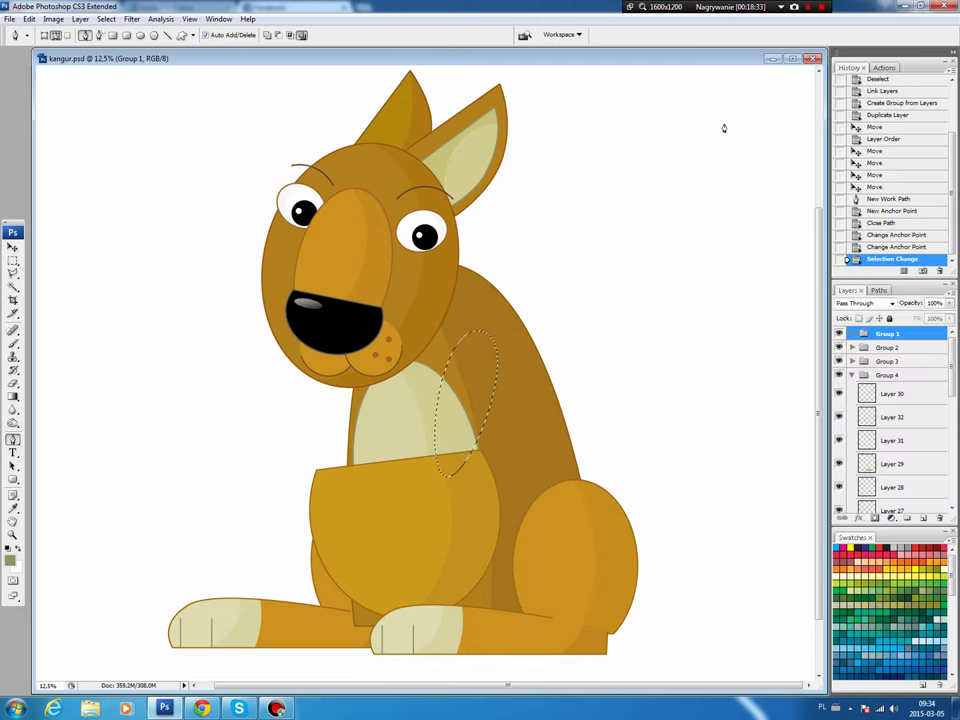
pyautogui.click(922, 517)
pyautogui.press('b')
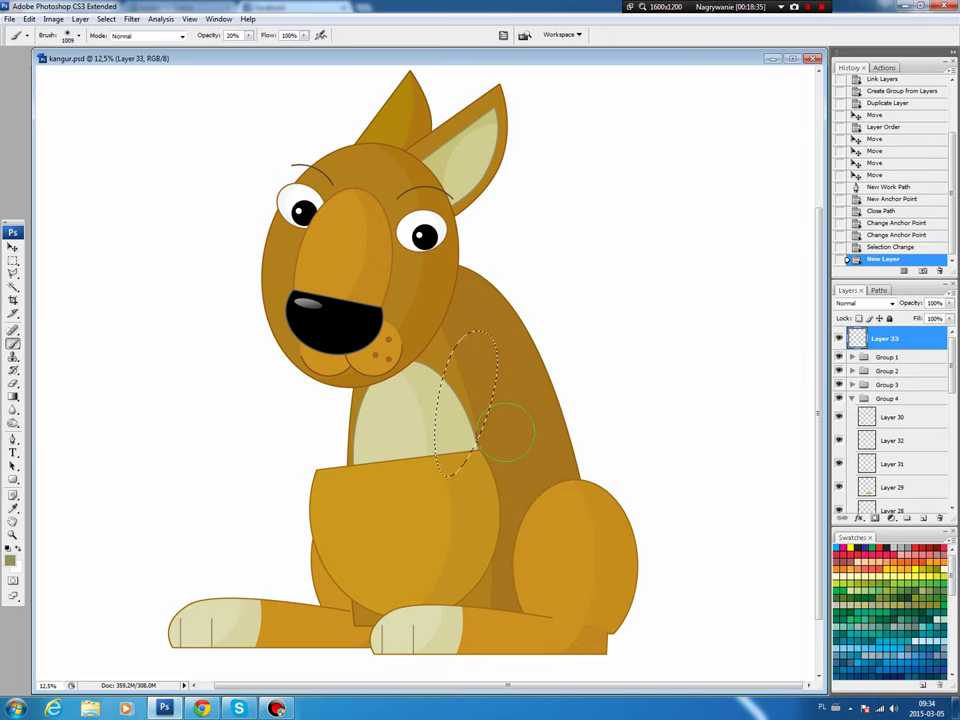
pyautogui.keyDown('alt'); pyautogui.click(567, 514); pyautogui.keyUp('alt')
pyautogui.hotkey('alt', 'BackSpace')
pyautogui.hotkey('ctrl', 'd')
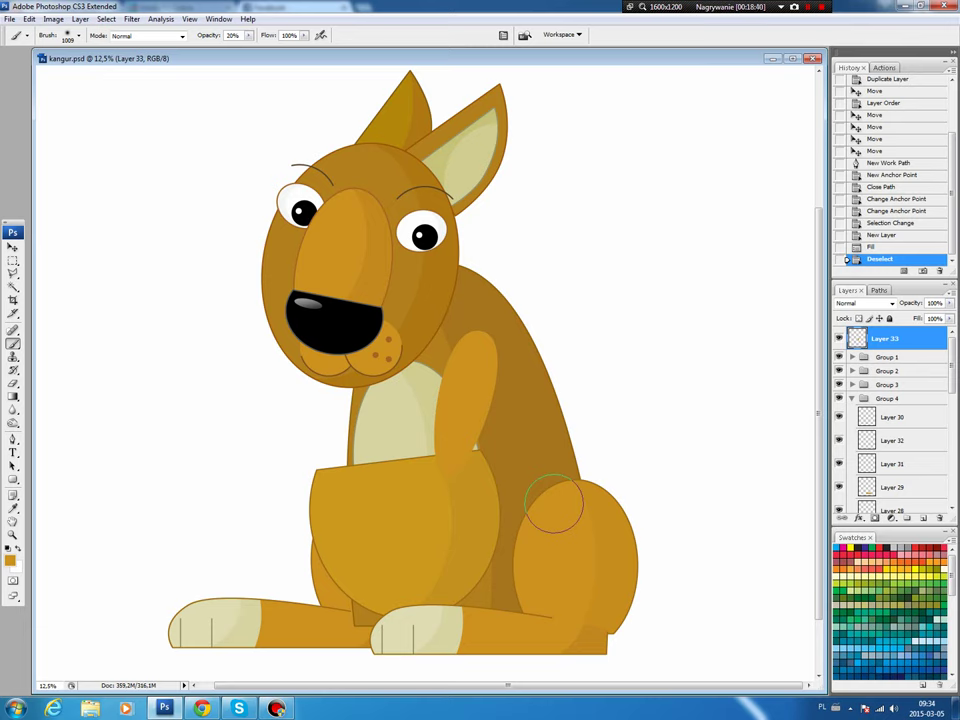
pyautogui.moveTo(581, 488); pyautogui.dragTo(576, 518)
# Stroke a thin outline around the arm on separate Layer 34.
pyautogui.keyDown('ctrl'); pyautogui.click(857, 338); pyautogui.keyUp('ctrl')
pyautogui.hotkey('ctrl', 'shift', 'alt', 'n')
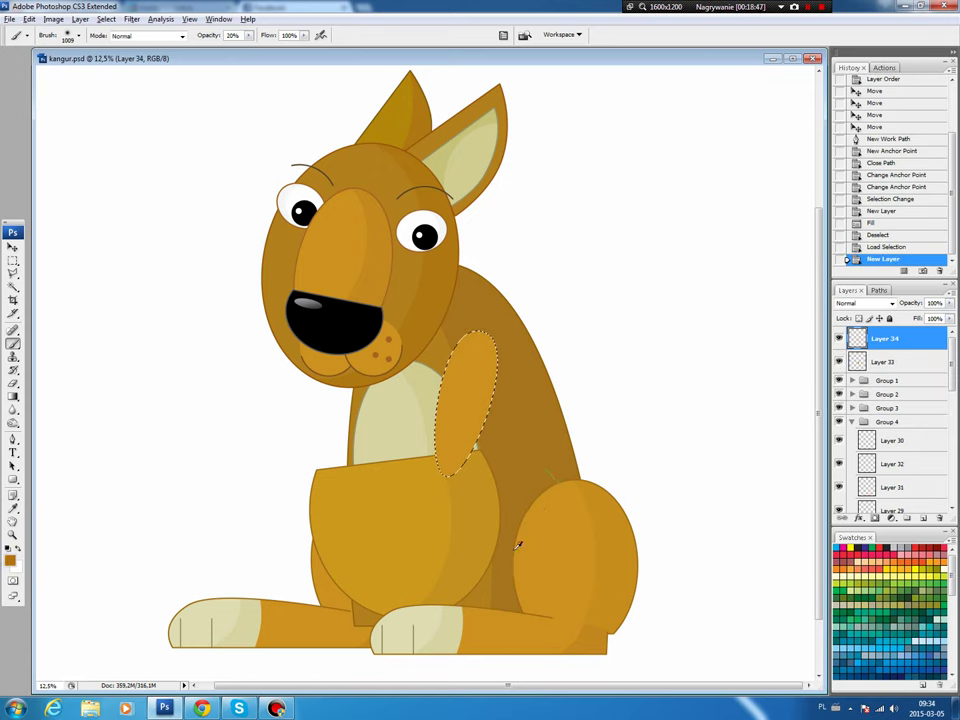
pyautogui.hotkey('alt', 'e')
pyautogui.press('Down')
pyautogui.press('Return')
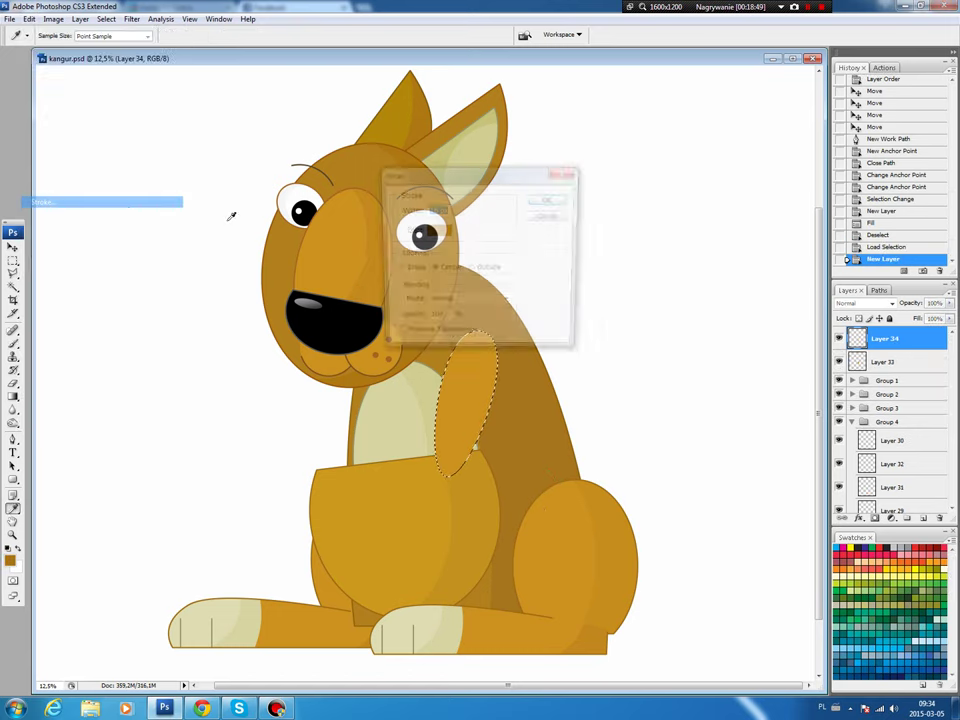
pyautogui.press('Return')
pyautogui.press('b')
pyautogui.hotkey('ctrl', 'd')
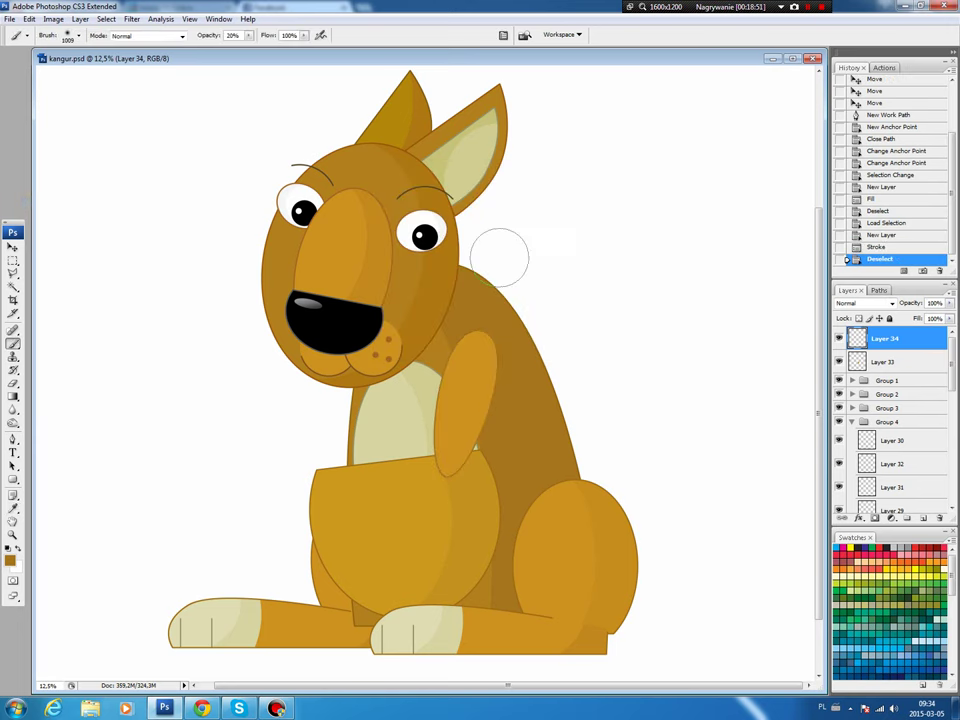
pyautogui.click(933, 363)
# Darken the arm's outer edge, outside an inner oval, with lightness -6.
pyautogui.press('m')
pyautogui.moveTo(467, 441); pyautogui.dragTo(467, 441)
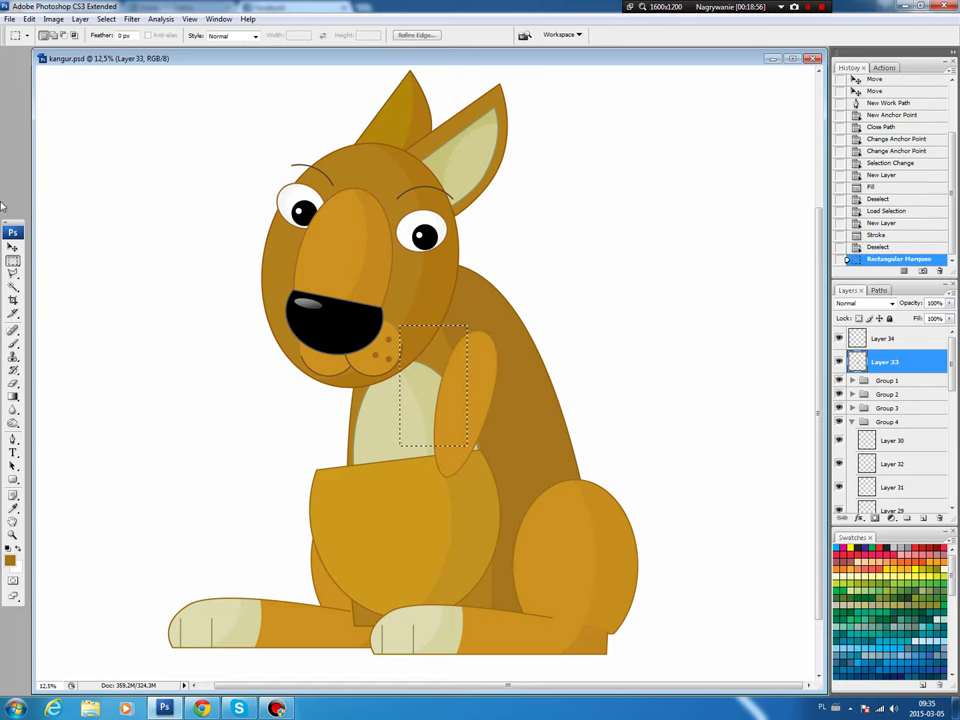
pyautogui.hotkey('ctrl', 'd')
pyautogui.rightClick(13, 260)
pyautogui.click(42, 272)
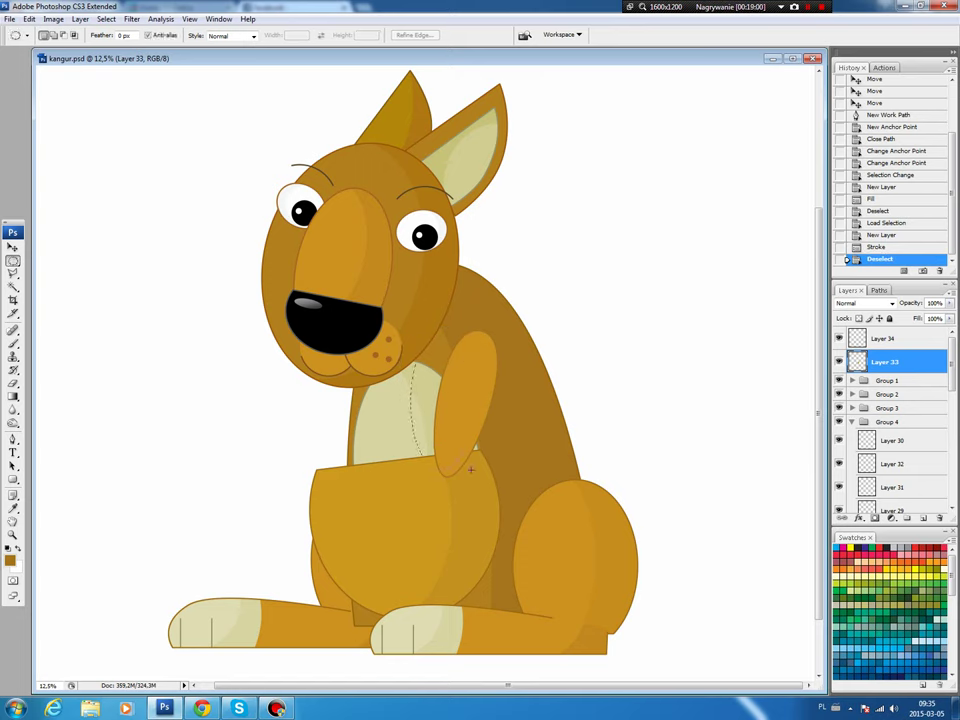
pyautogui.moveTo(470, 465); pyautogui.dragTo(472, 464)
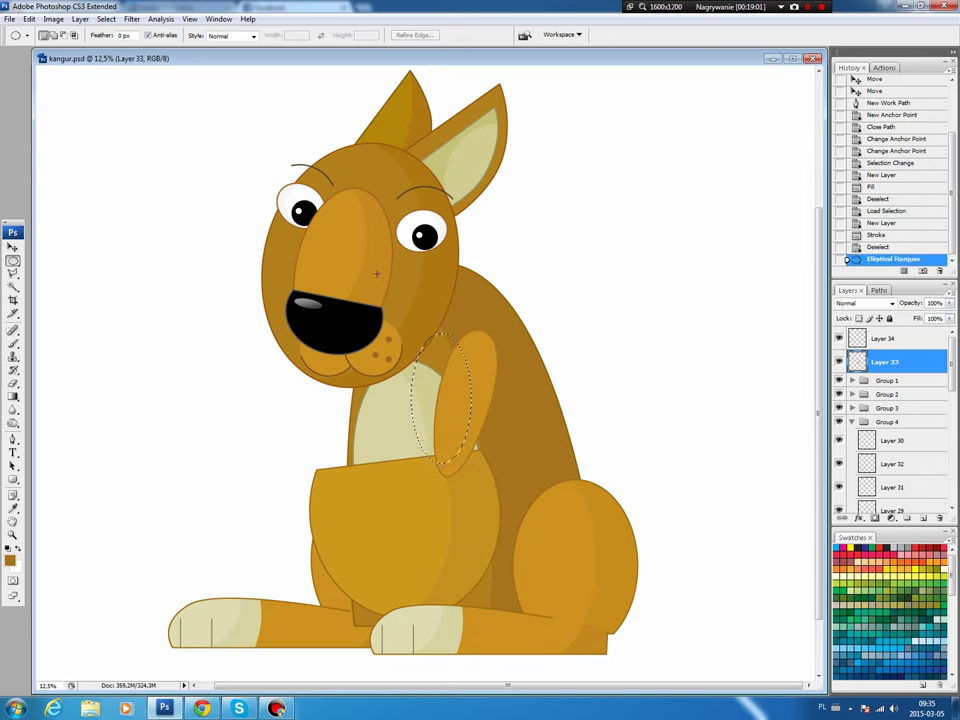
pyautogui.click(105, 19)
pyautogui.click(116, 67)
pyautogui.hotkey('ctrl', 'u')
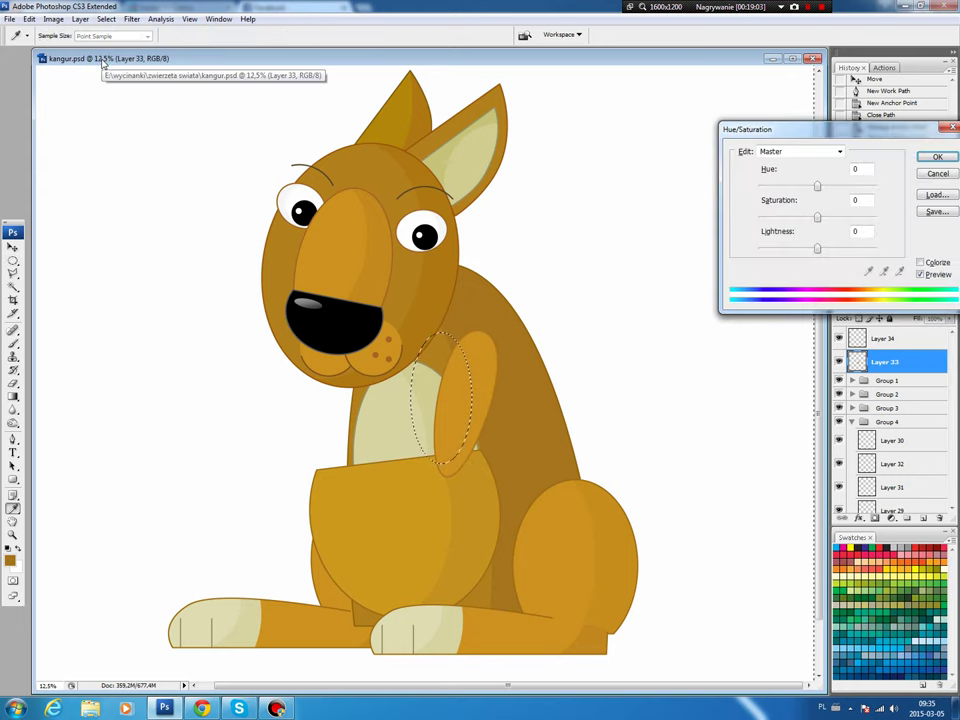
pyautogui.moveTo(817, 250); pyautogui.dragTo(819, 252)
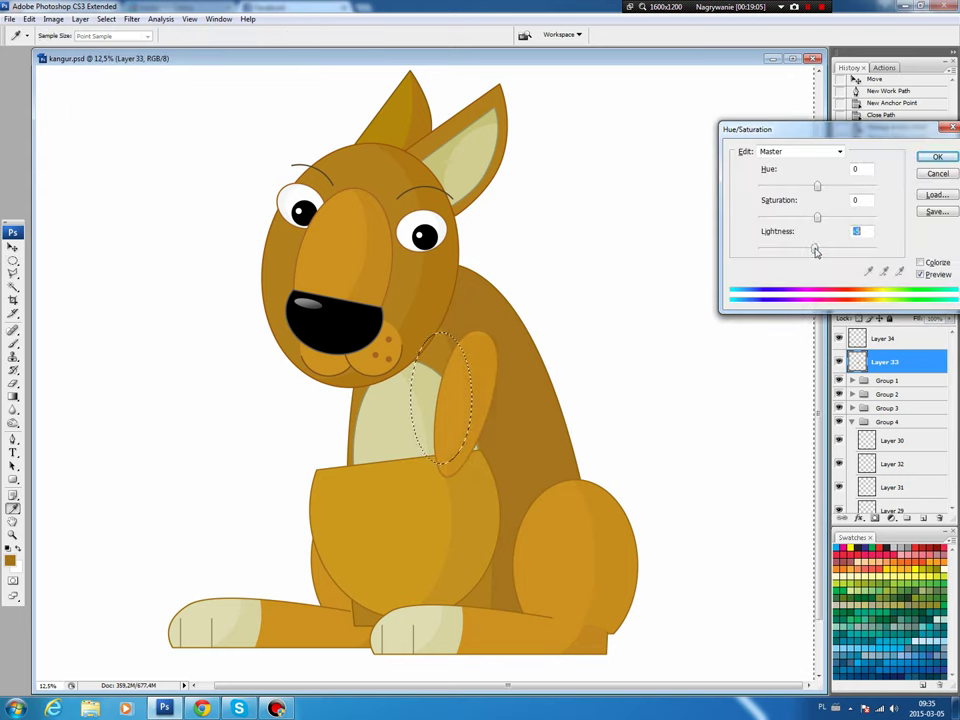
pyautogui.click(936, 157)
pyautogui.hotkey('ctrl', 'd')
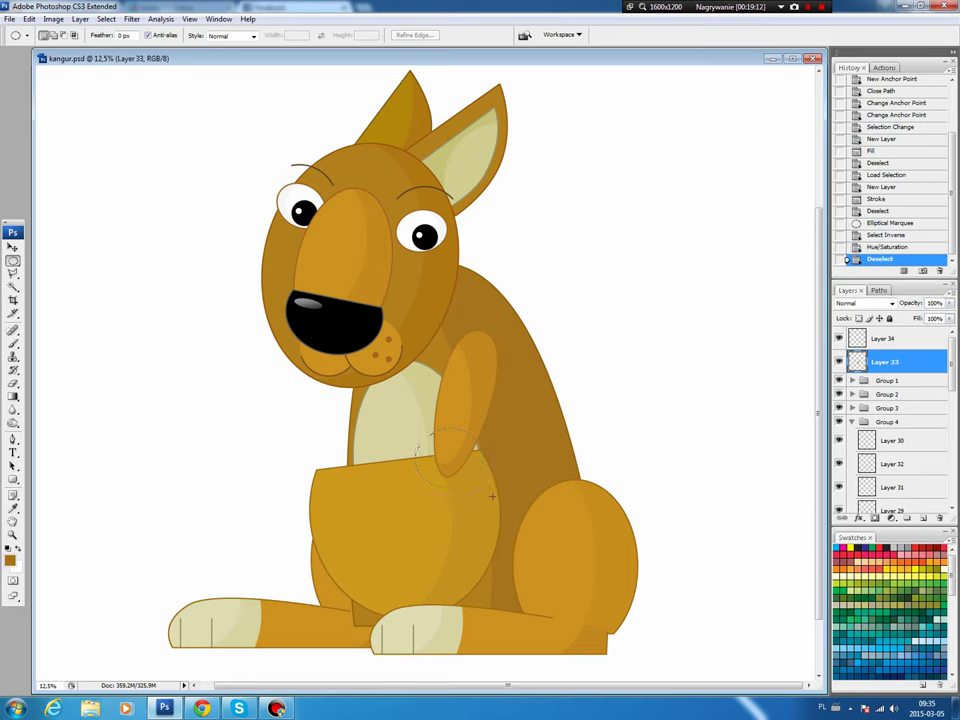
# Fill an oval at the arm tip with light cream on new Layer 35.
pyautogui.moveTo(492, 496); pyautogui.dragTo(463, 478)
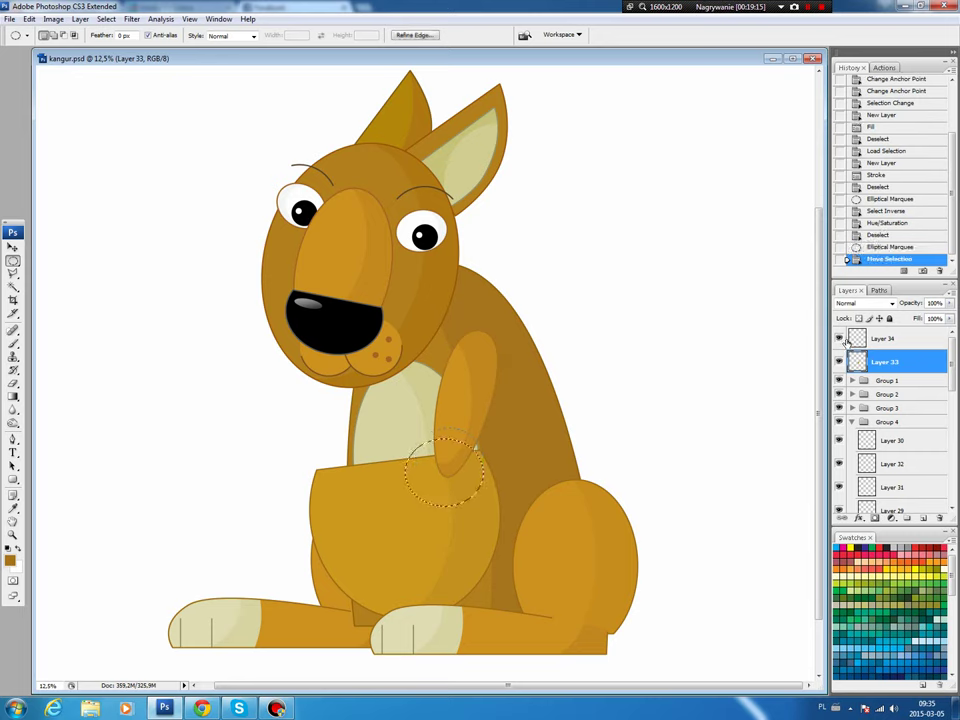
pyautogui.press('b')
pyautogui.hotkey('ctrl', 'shift', 'alt', 'n')
pyautogui.keyDown('alt'); pyautogui.click(450, 615); pyautogui.keyUp('alt')
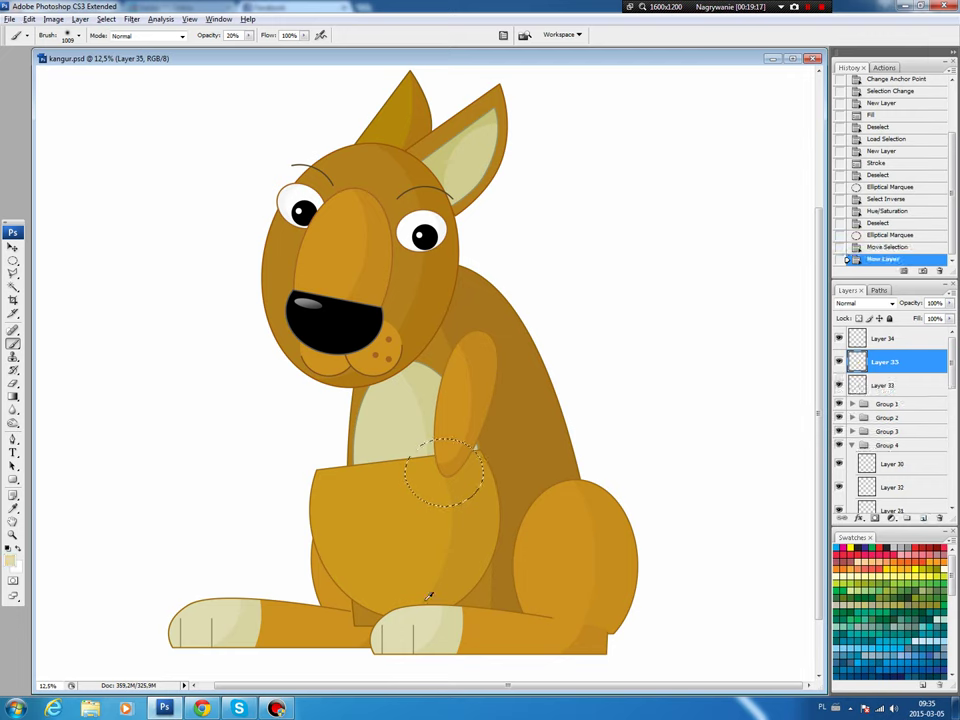
pyautogui.hotkey('alt', 'BackSpace')
pyautogui.hotkey('ctrl', 'd')
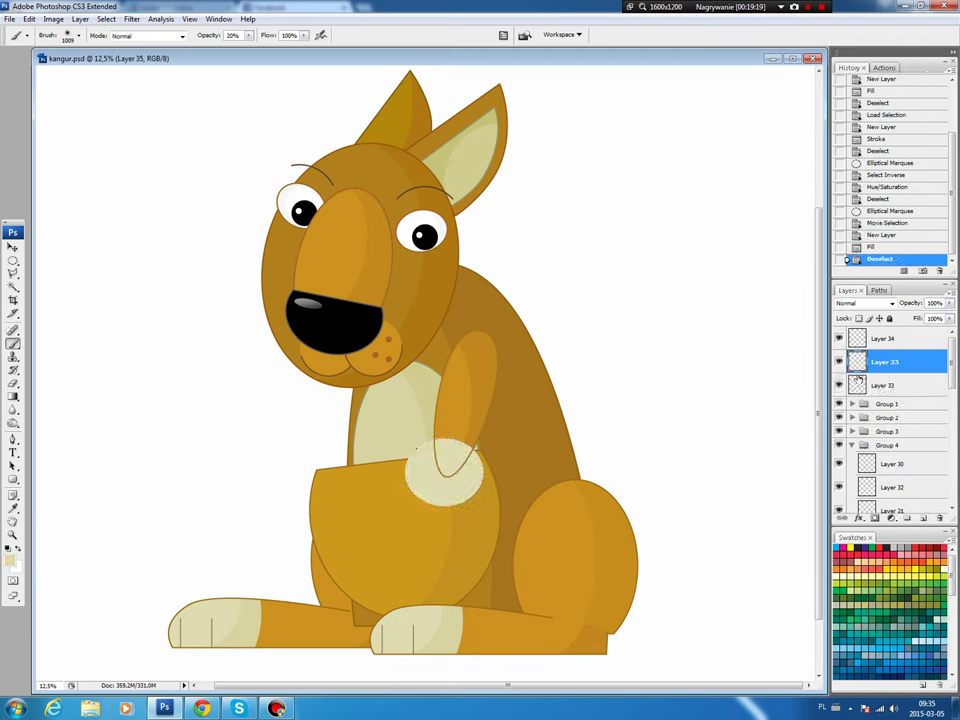
# Trim the cream paw to the arm's outline.
pyautogui.keyDown('ctrl'); pyautogui.click(857, 383); pyautogui.keyUp('ctrl')
pyautogui.click(106, 19)
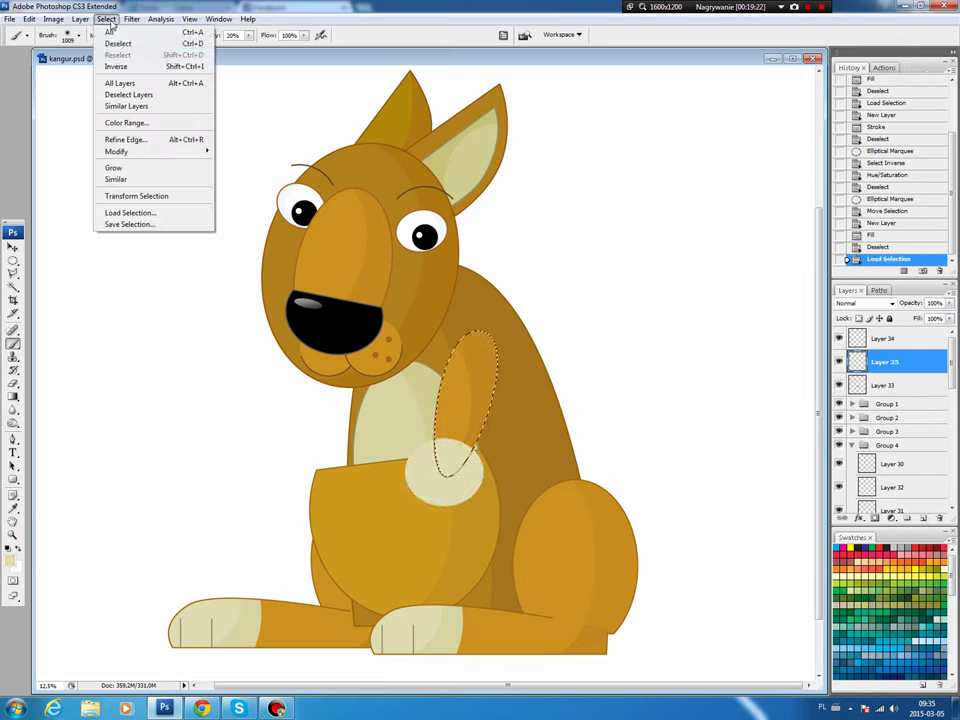
pyautogui.click(116, 66)
pyautogui.press('Delete')
pyautogui.hotkey('ctrl', 'd')
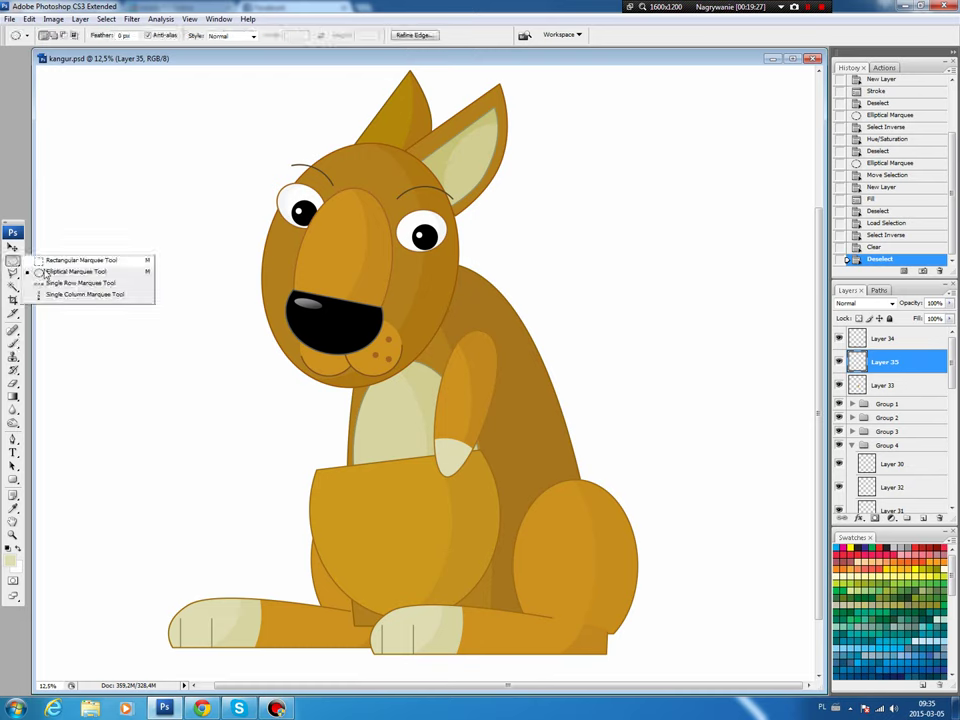
pyautogui.moveTo(12, 262); pyautogui.dragTo(70, 259)
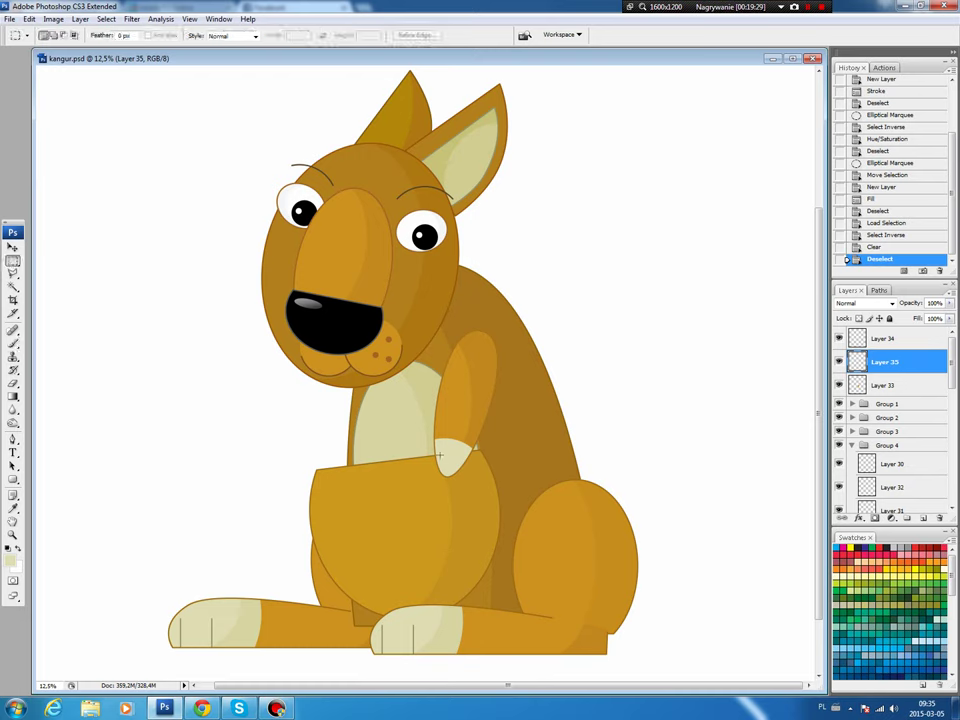
# Stroke a small selection on the paw tip on a new layer to draw thin toe lines.
pyautogui.moveTo(452, 484); pyautogui.dragTo(449, 480)
pyautogui.hotkey('ctrl', 'shift', 'alt', 'n')
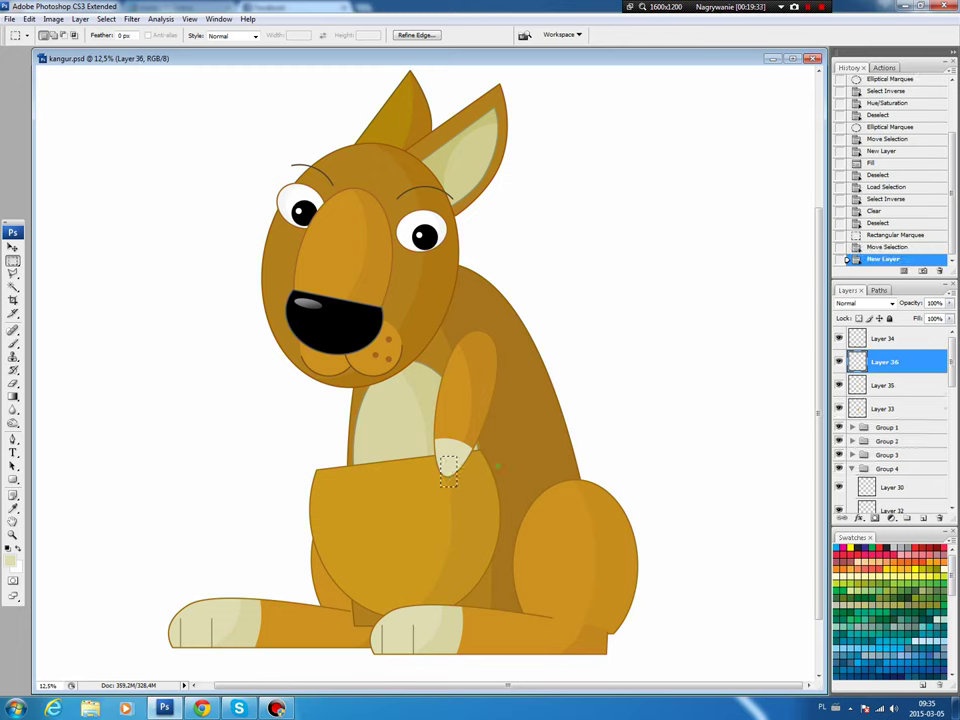
pyautogui.press('b')
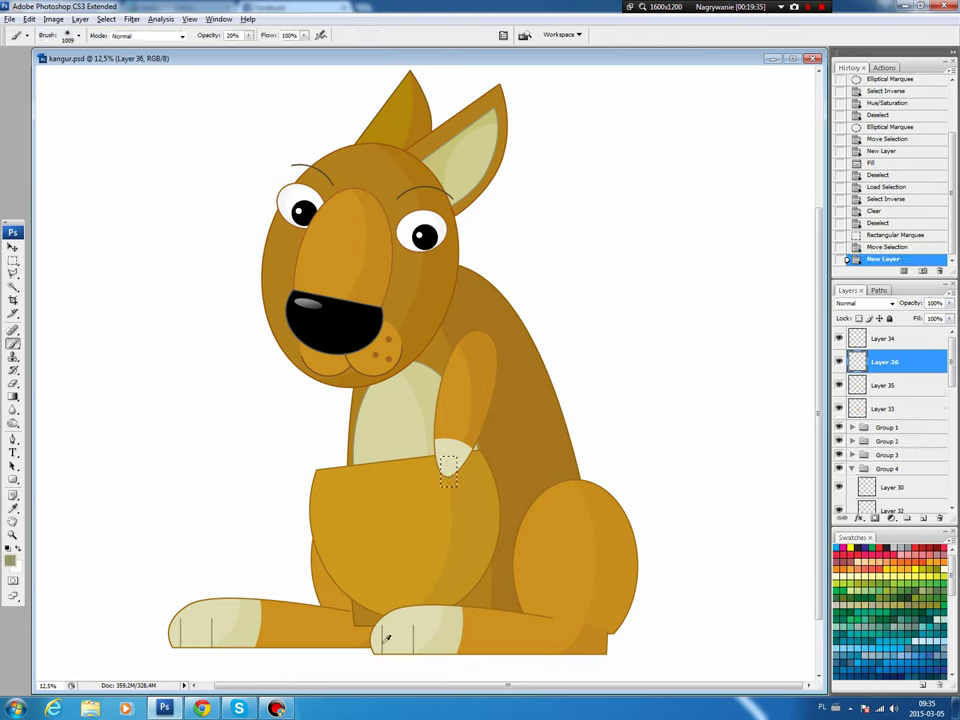
pyautogui.click(29, 19)
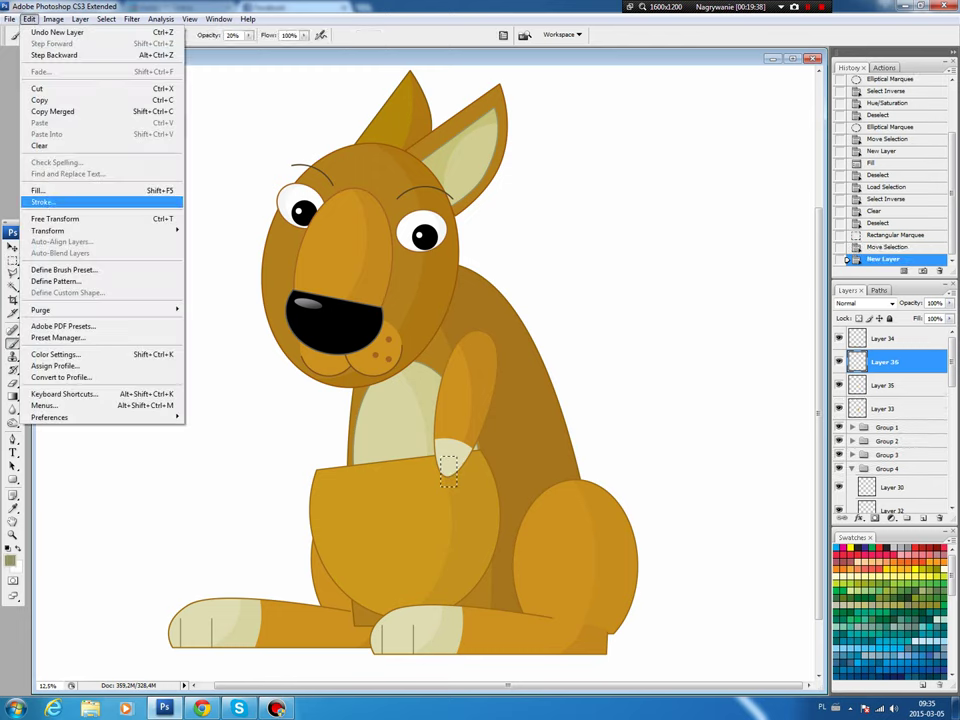
pyautogui.click(35, 195)
pyautogui.press('Return')
pyautogui.hotkey('ctrl', 'd')
# Lasso and erase the unwanted parts of the paw lines.
pyautogui.press('l')
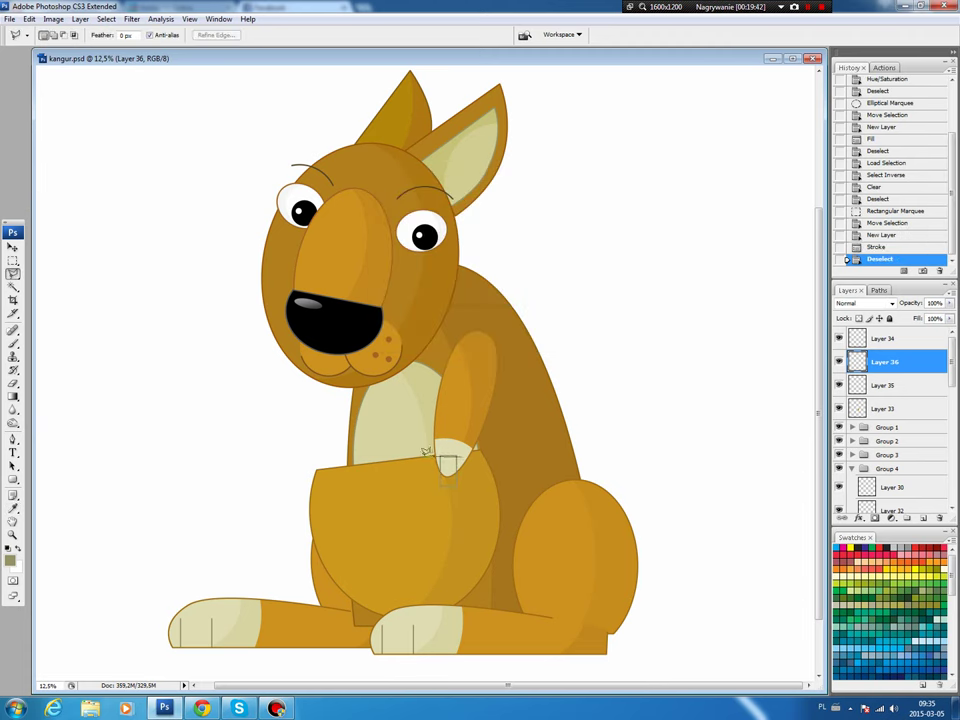
pyautogui.click(450, 450)
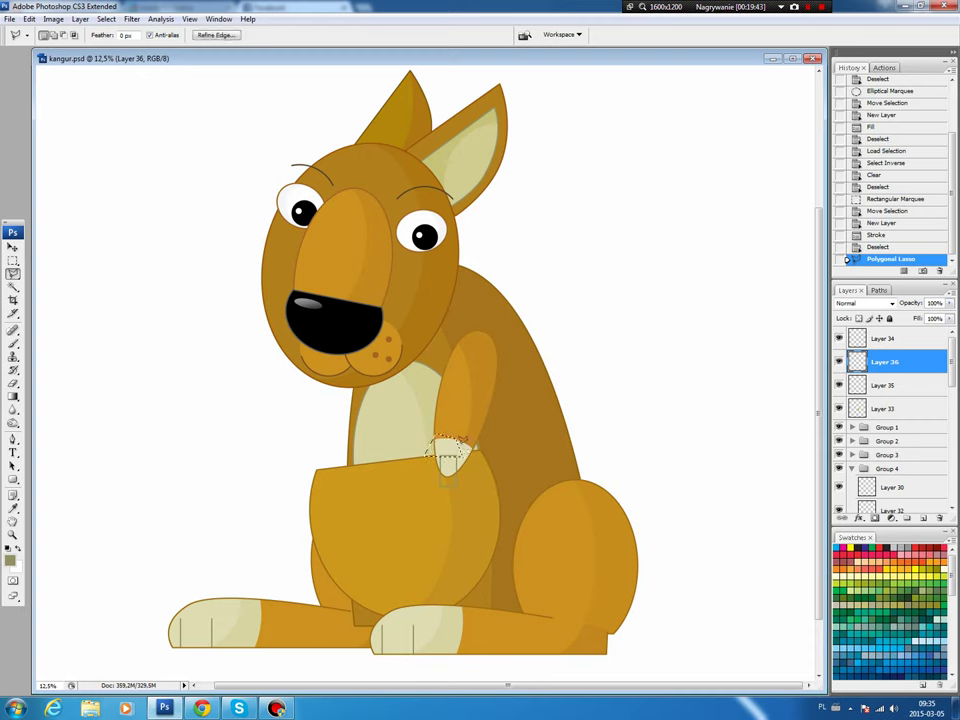
pyautogui.press('Delete')
pyautogui.hotkey('ctrl', 'd')
# Nudge the paw tip left, delete everything outside the loaded paw shape, and select Layer 35.
pyautogui.press('v')
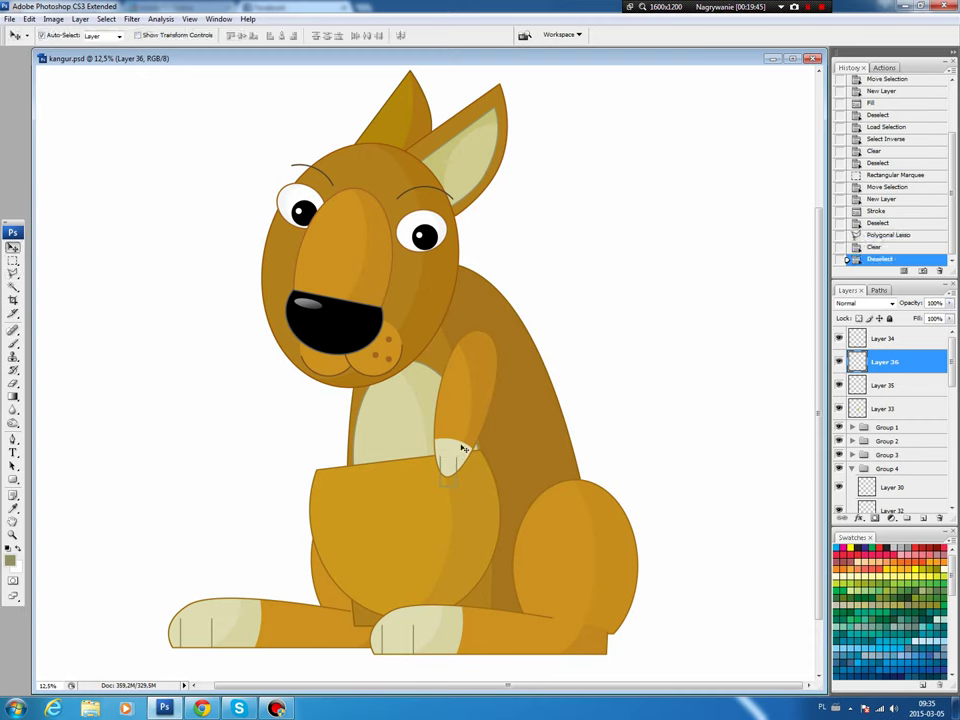
pyautogui.press('Left')
pyautogui.keyDown('ctrl'); pyautogui.click(857, 388); pyautogui.keyUp('ctrl')
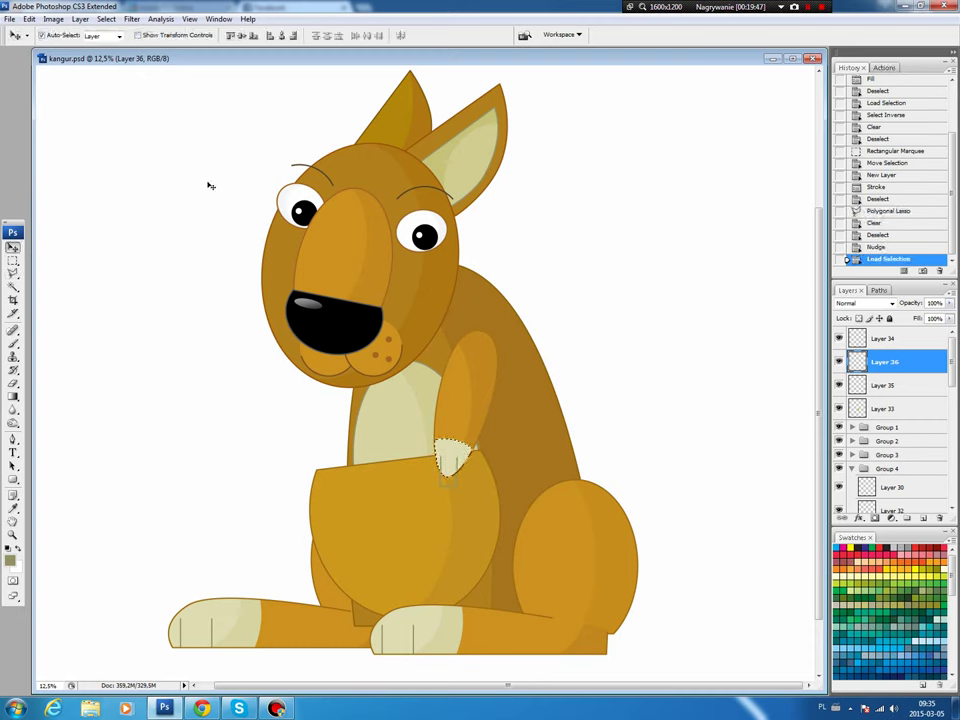
pyautogui.click(106, 19)
pyautogui.click(116, 67)
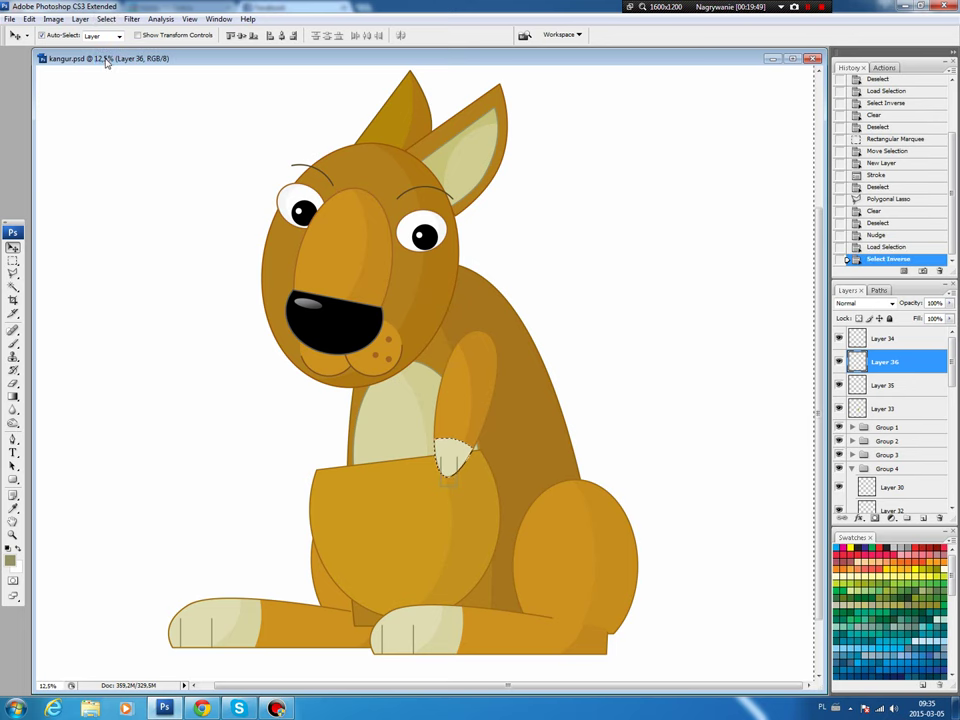
pyautogui.press('Delete')
pyautogui.hotkey('ctrl', 'd')
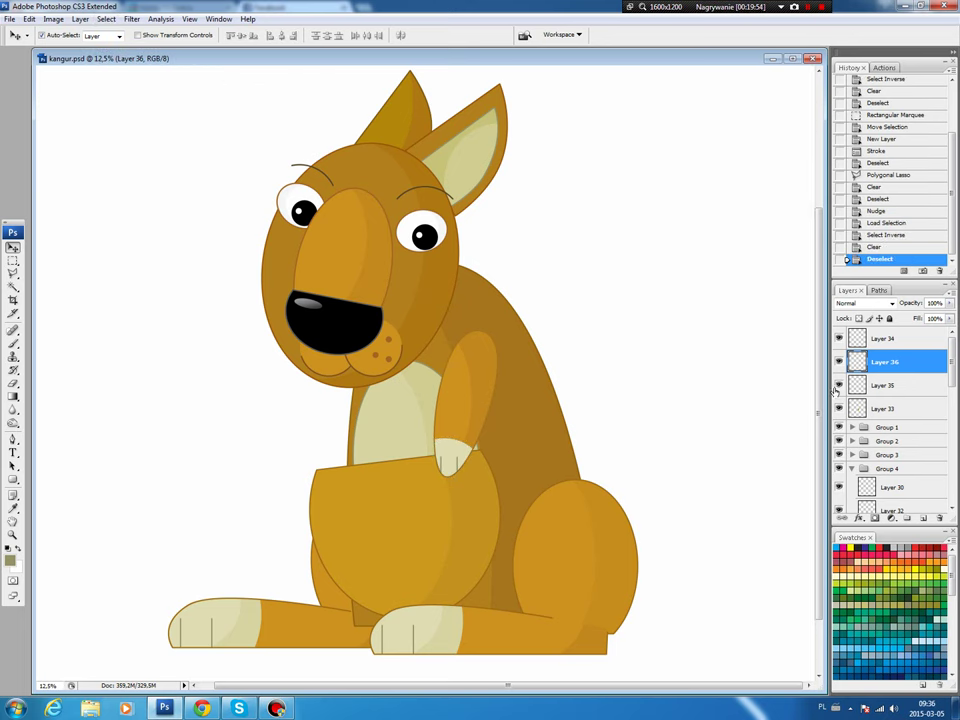
pyautogui.click(870, 385)
# Marquee an oval over the lower arm and paw and raise its Hue/Saturation Lightness to +20.
pyautogui.press('m')
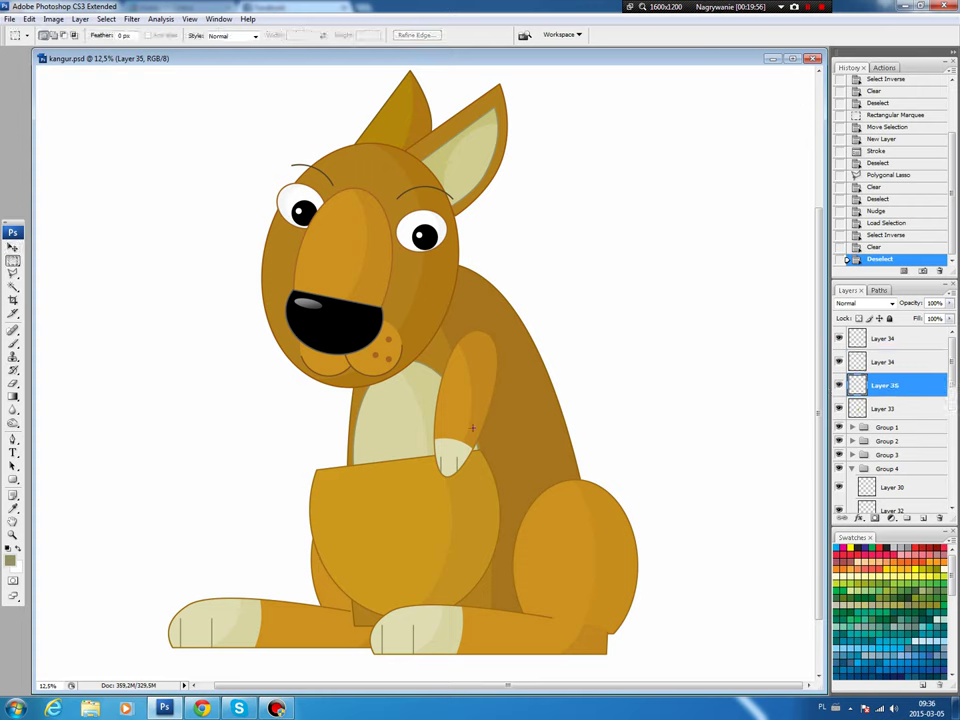
pyautogui.click(449, 463)
pyautogui.rightClick(13, 260)
pyautogui.click(96, 270)
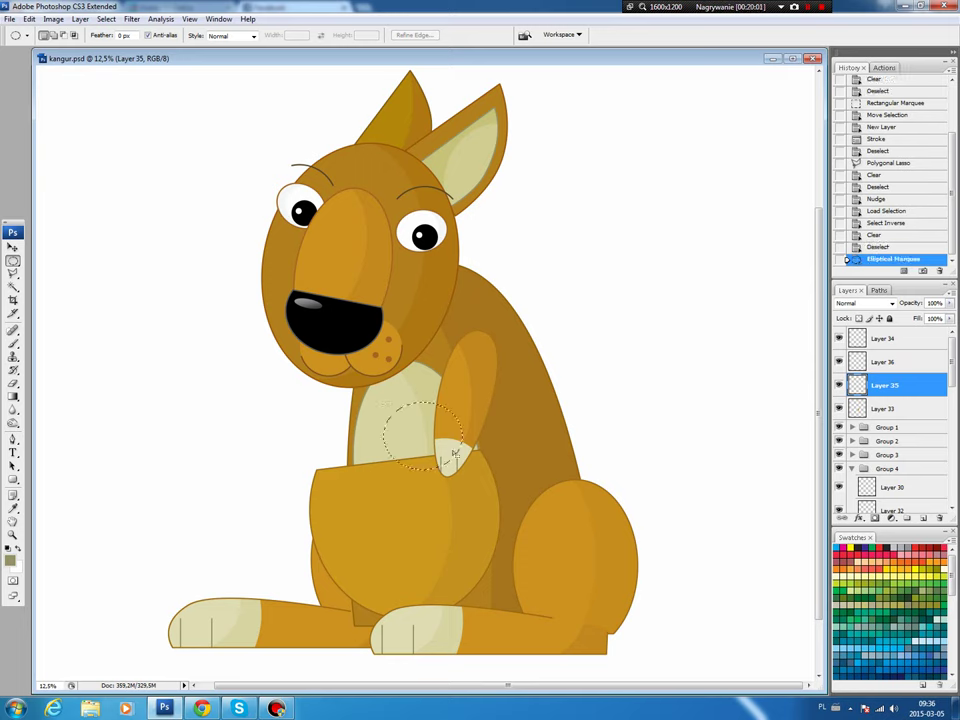
pyautogui.moveTo(452, 463)
pyautogui.mouseDown()
pyautogui.moveTo(462, 468)
pyautogui.moveTo(426, 448)
pyautogui.mouseUp()
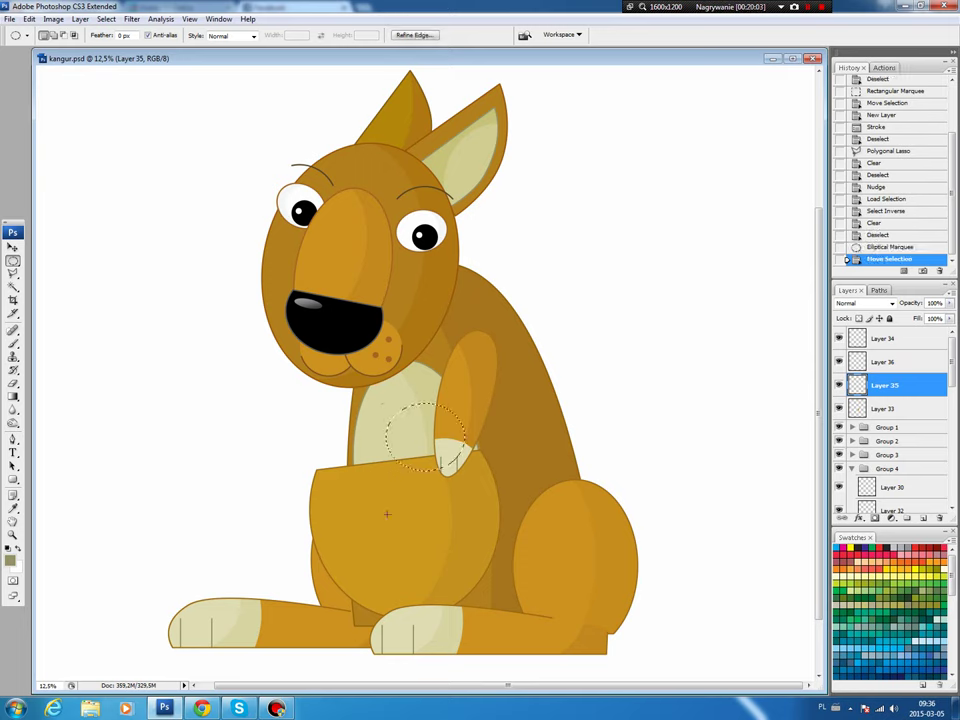
pyautogui.click(110, 20)
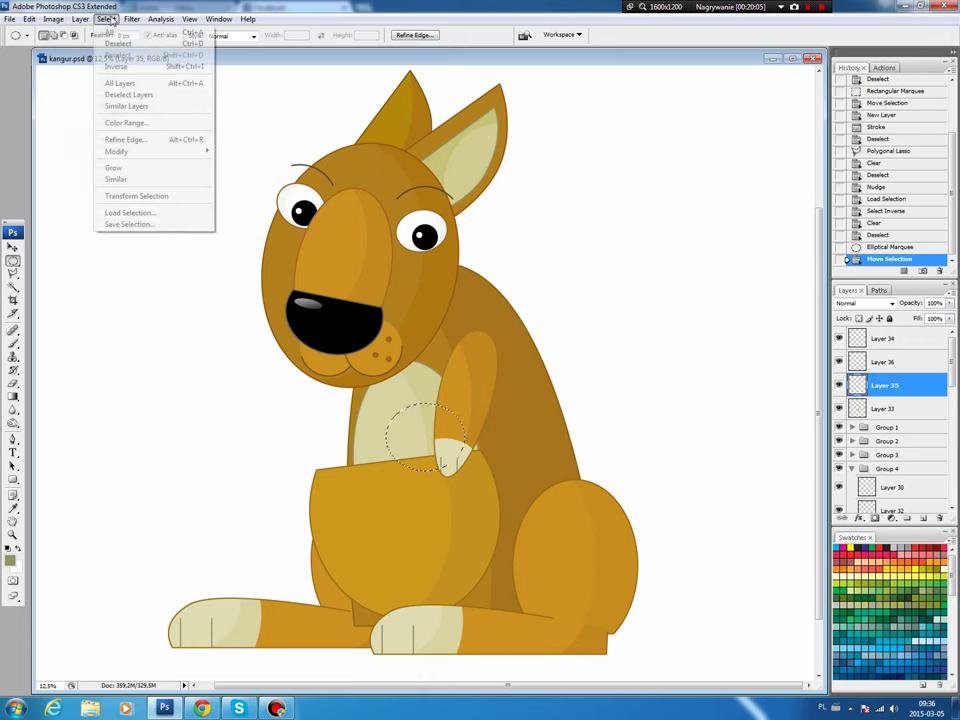
pyautogui.click(103, 21)
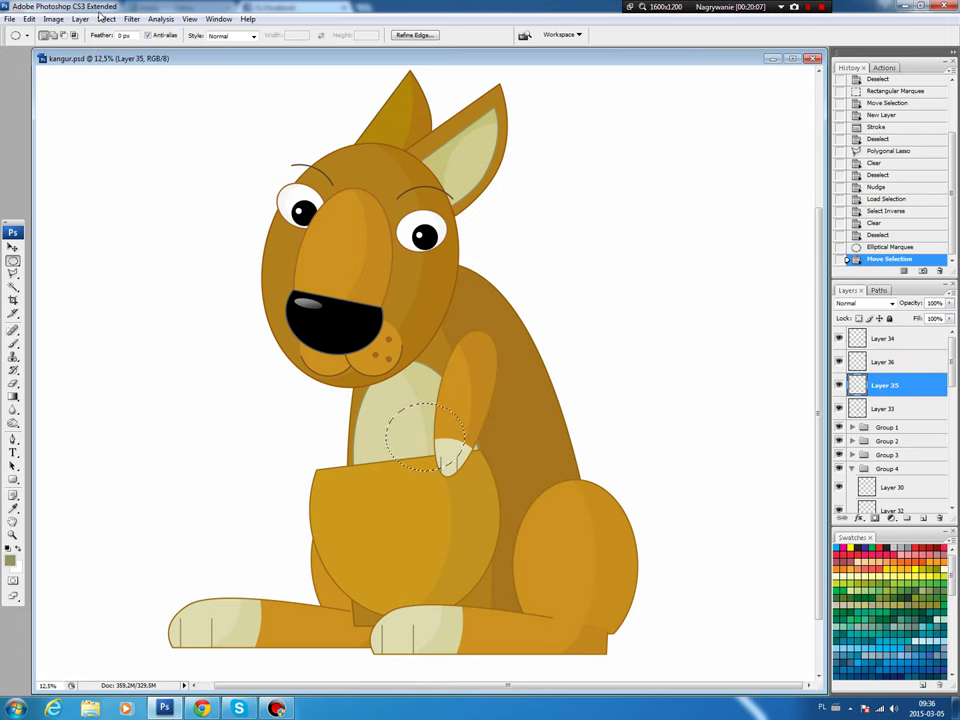
pyautogui.hotkey('ctrl', 'u')
pyautogui.moveTo(816, 250); pyautogui.dragTo(829, 249)
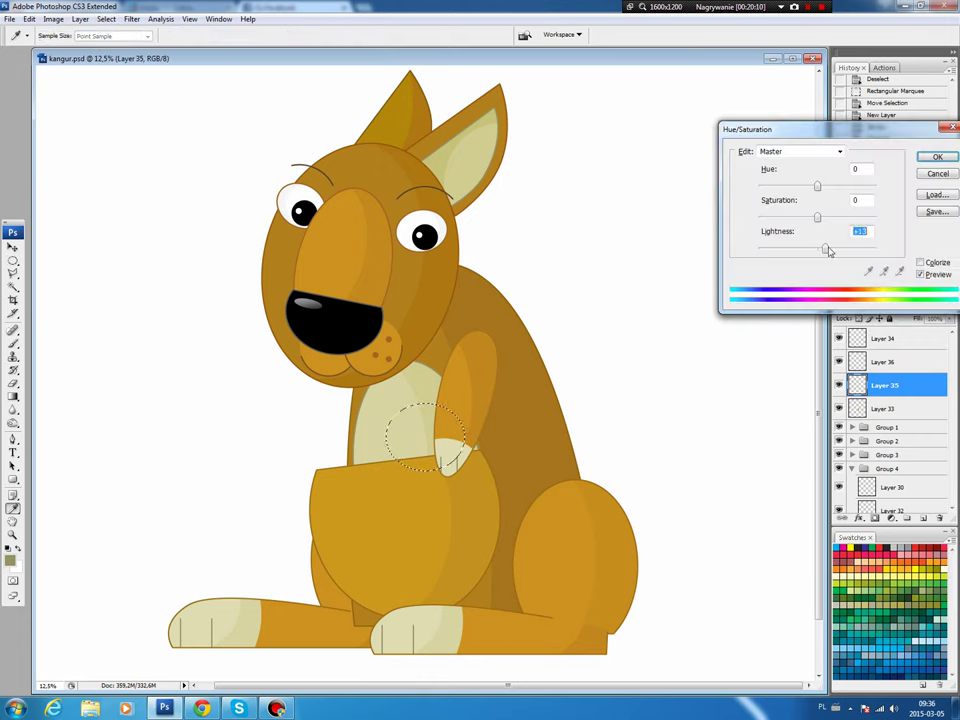
pyautogui.click(938, 158)
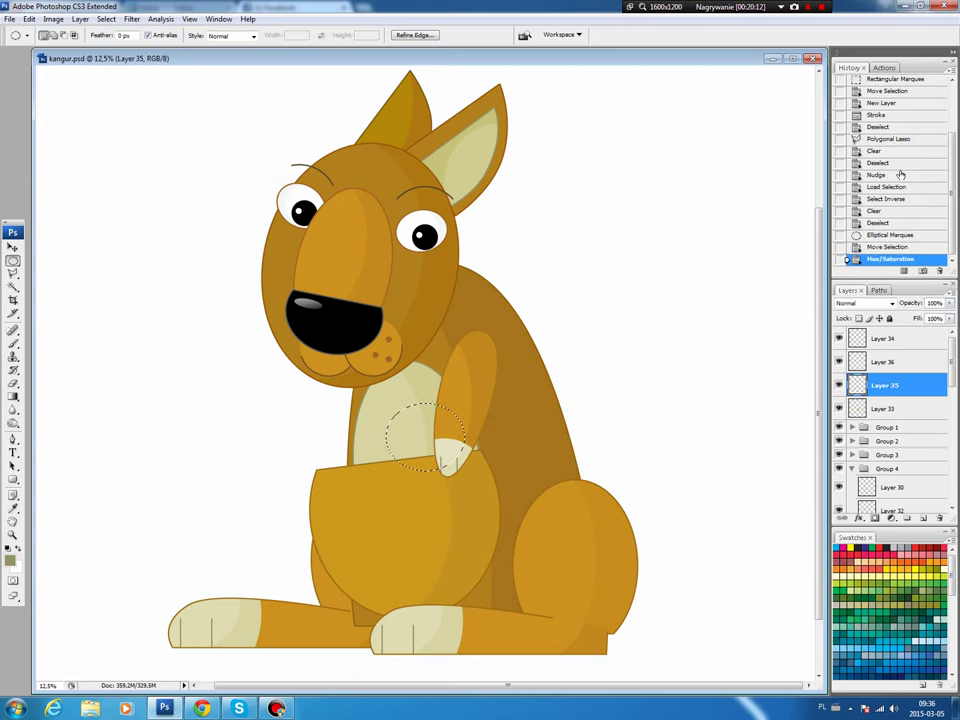
pyautogui.hotkey('ctrl', 'd')
# Select arm Layers 33–36, link them, and gather them into Group 5.
pyautogui.press('v')
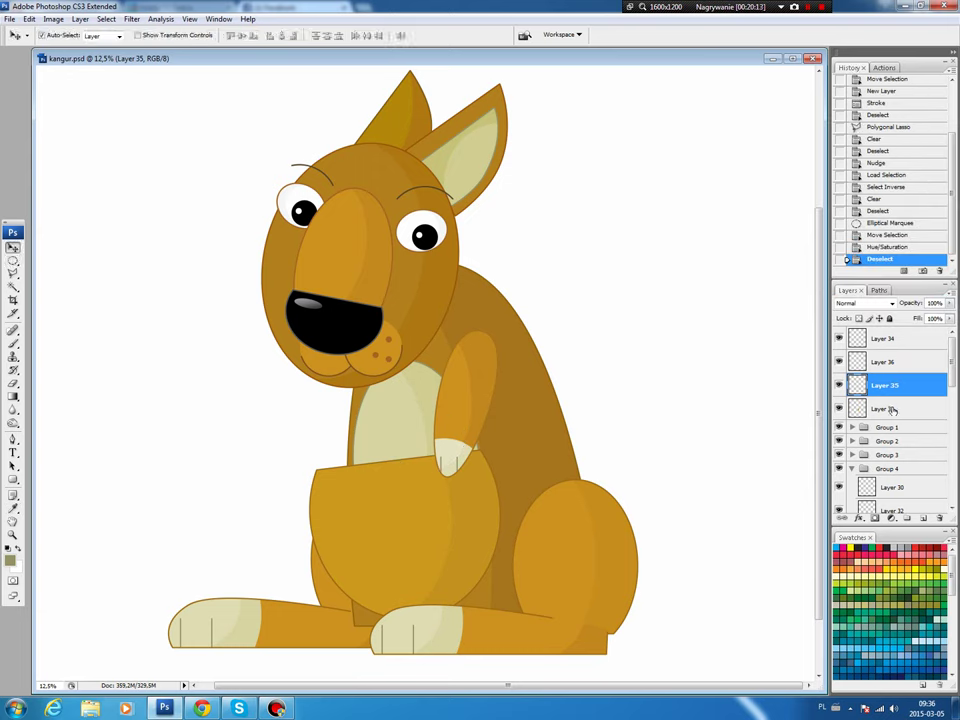
pyautogui.click(893, 410)
pyautogui.keyDown('shift'); pyautogui.click(897, 340); pyautogui.keyUp('shift')
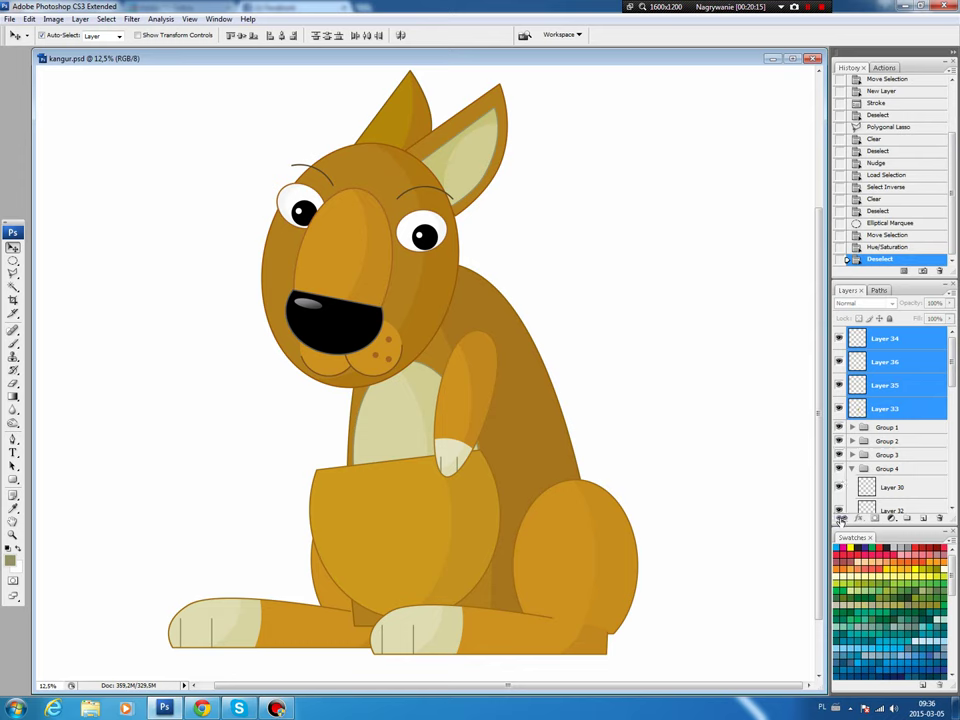
pyautogui.click(841, 518)
pyautogui.moveTo(889, 405); pyautogui.dragTo(907, 518)
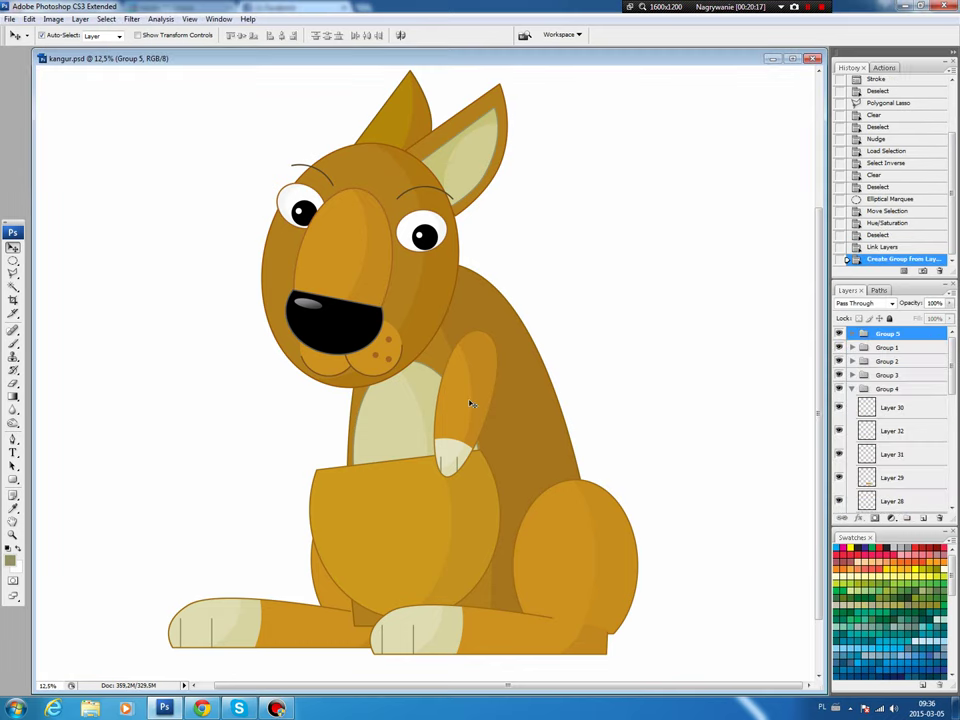
# Nudge Group 5 slightly up and left, then duplicate it as Group 5 copy.
pyautogui.hotkey('ctrl', 't')
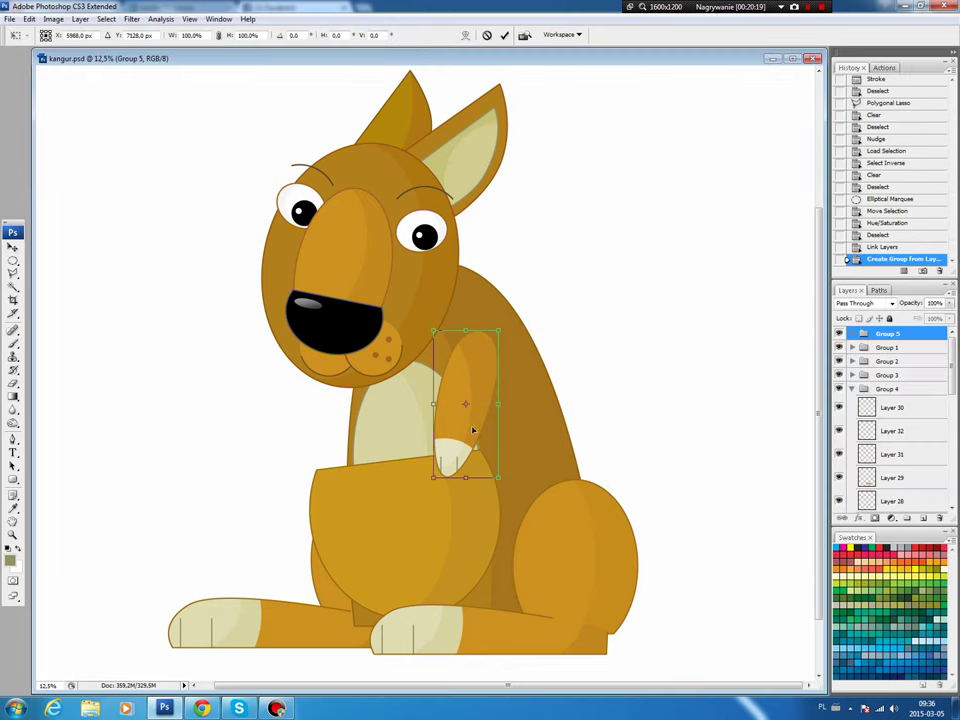
pyautogui.press('Left')
pyautogui.press('Left')
pyautogui.press('Left')
pyautogui.press('Up')
pyautogui.press('Up')
pyautogui.press('Up')
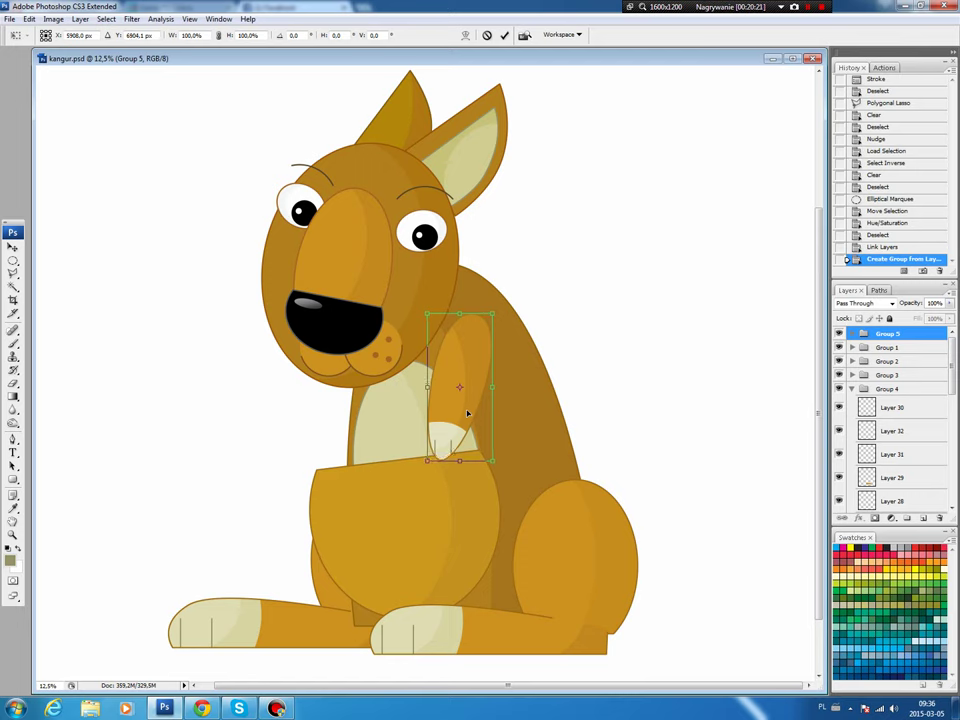
pyautogui.press('Up')
pyautogui.press('Up')
pyautogui.press('Up')
pyautogui.press('Up')
pyautogui.press('Up')
pyautogui.press('Right')
pyautogui.press('Up')
pyautogui.press('Return')
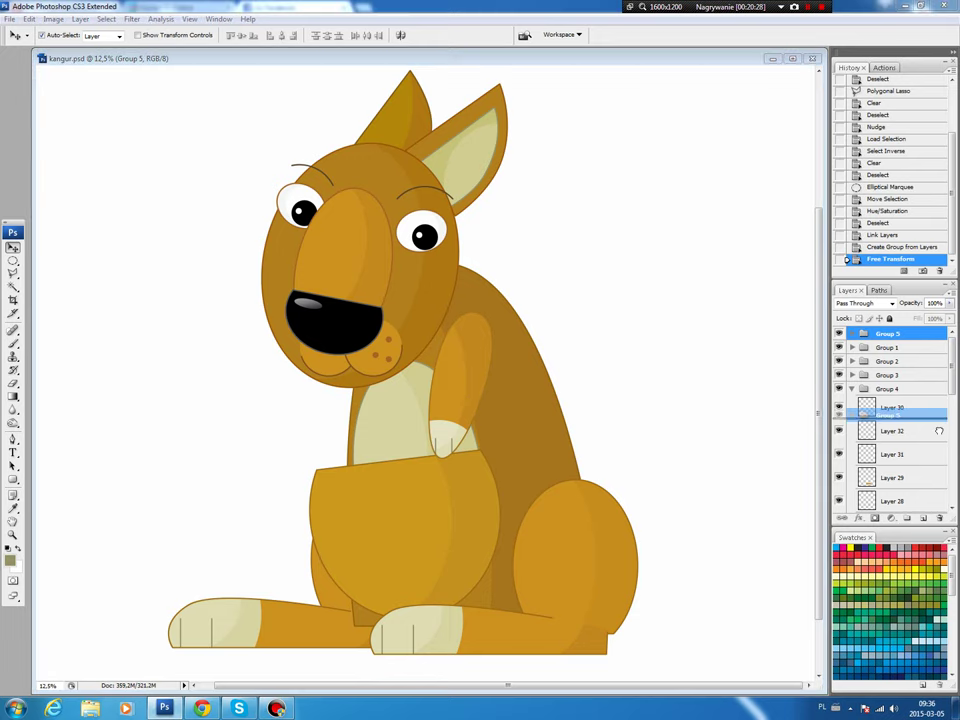
pyautogui.moveTo(919, 333); pyautogui.dragTo(907, 518)
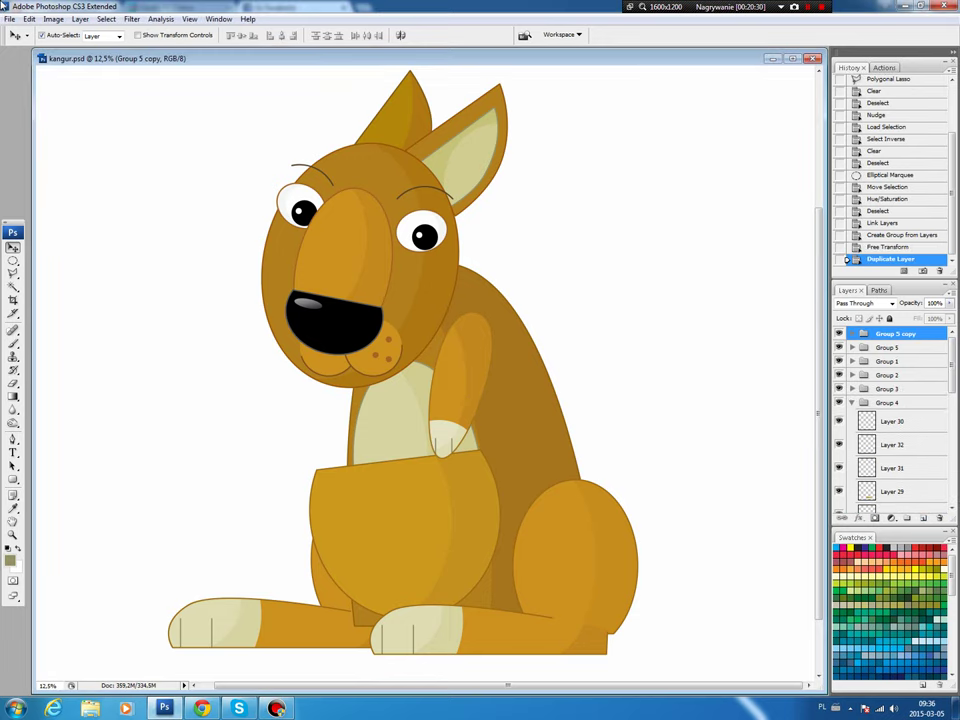
# With Auto-Select off, drag the Group 5 copy arm to the kangaroo's left side and check layer visibility.
pyautogui.click(41, 35)
pyautogui.moveTo(460, 382); pyautogui.dragTo(335, 383)
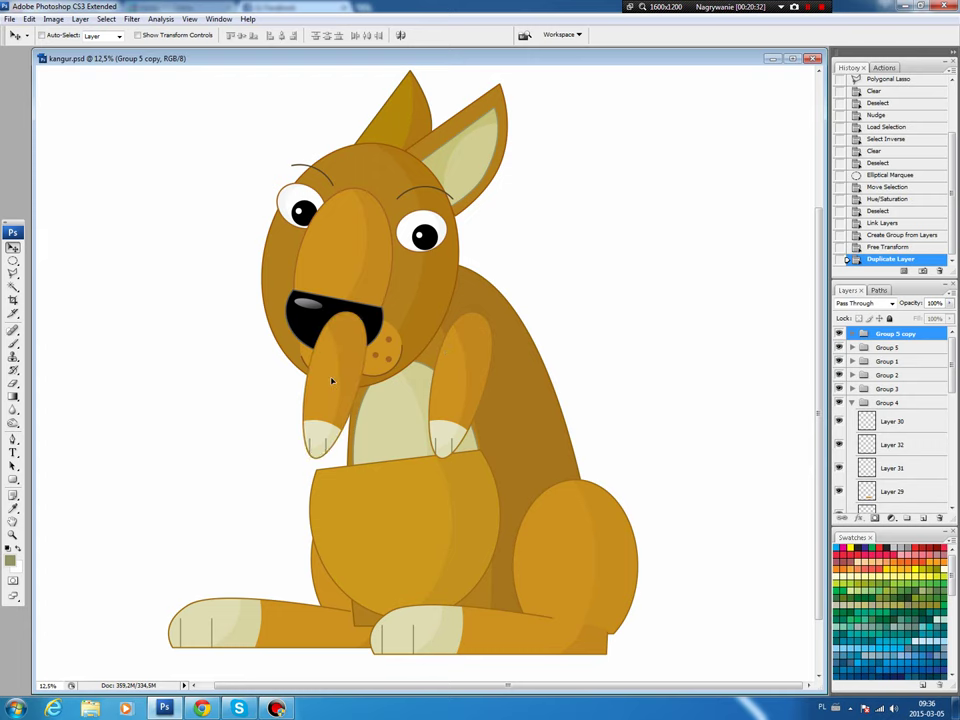
pyautogui.click(838, 395)
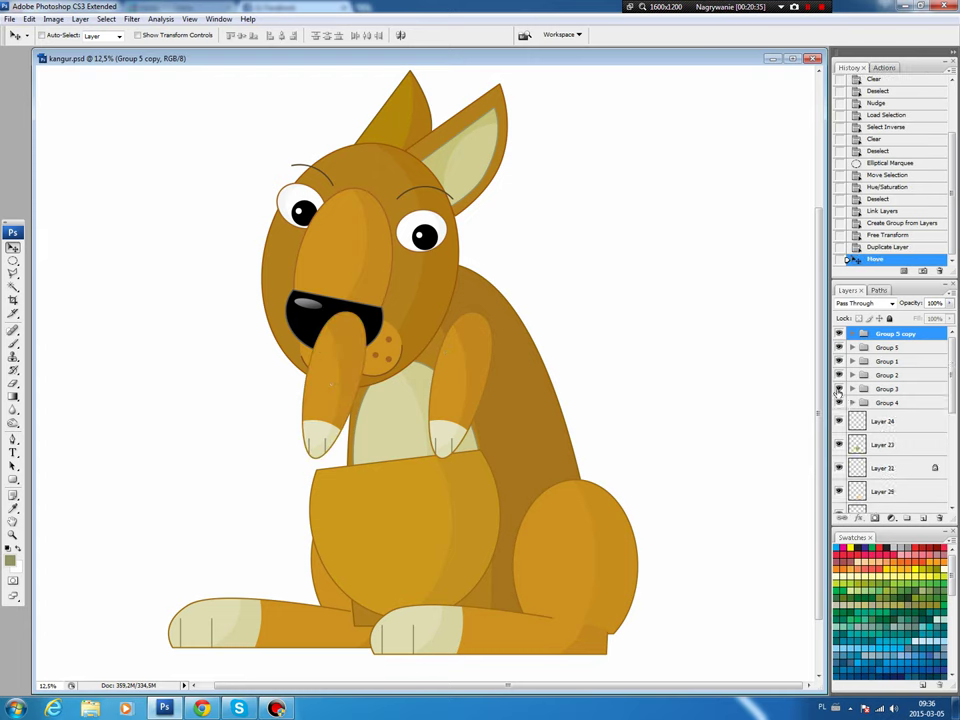
pyautogui.click(838, 388)
pyautogui.click(838, 375)
pyautogui.click(838, 362)
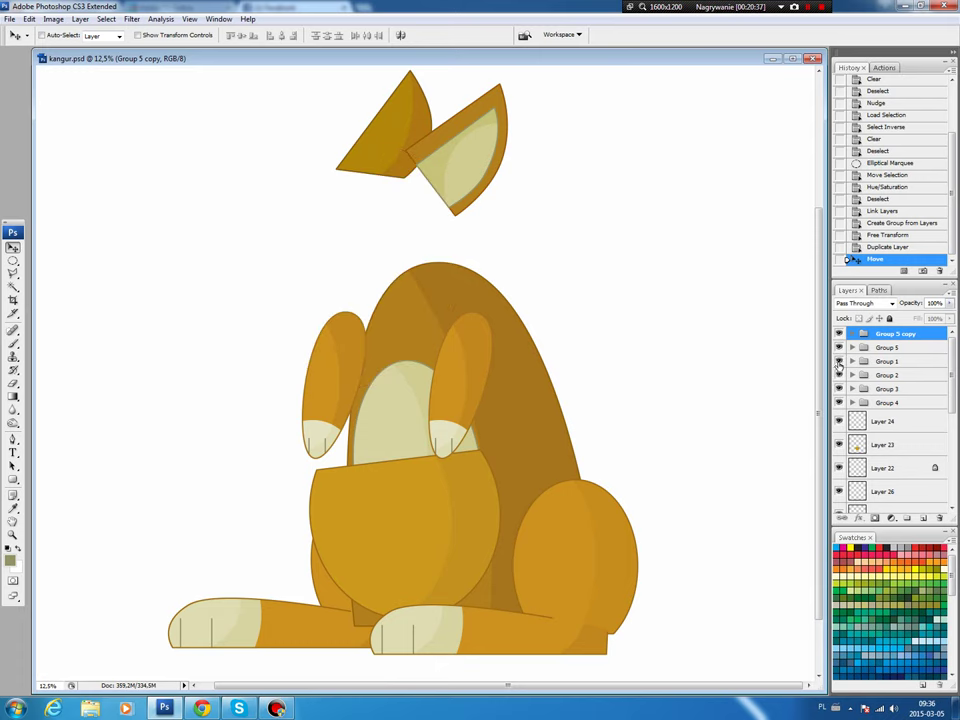
# Move the copied arm below the head groups in the stack and nudge it down-left into place.
pyautogui.moveTo(895, 333); pyautogui.dragTo(898, 388)
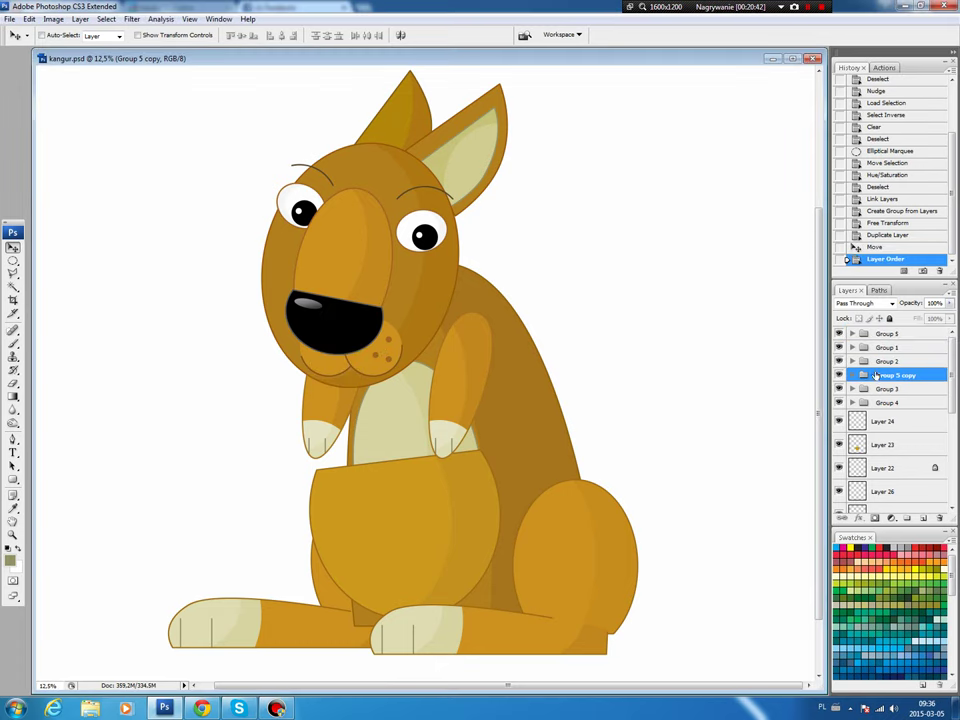
pyautogui.moveTo(876, 375)
pyautogui.mouseDown()
pyautogui.moveTo(915, 396)
pyautogui.moveTo(913, 416)
pyautogui.mouseUp()
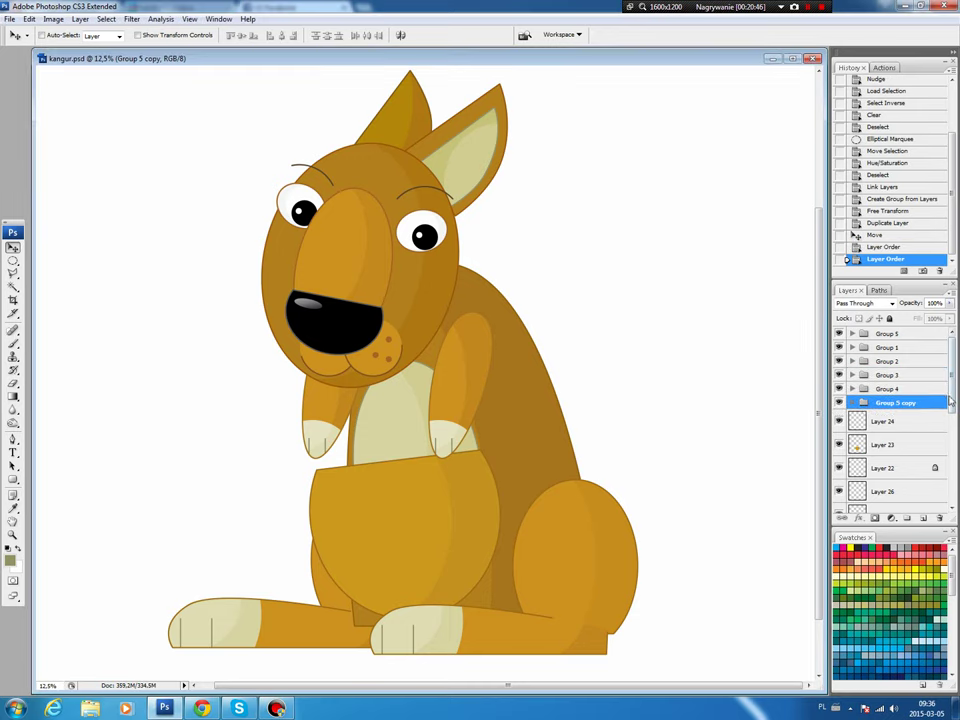
pyautogui.moveTo(916, 406); pyautogui.dragTo(933, 452)
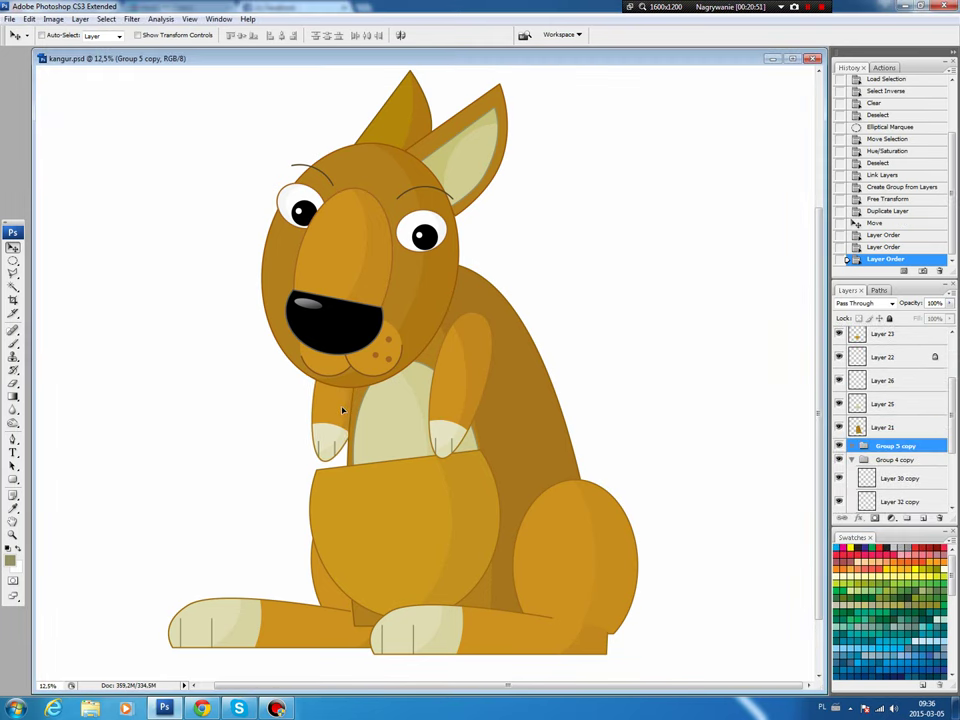
pyautogui.moveTo(337, 409); pyautogui.dragTo(331, 416)
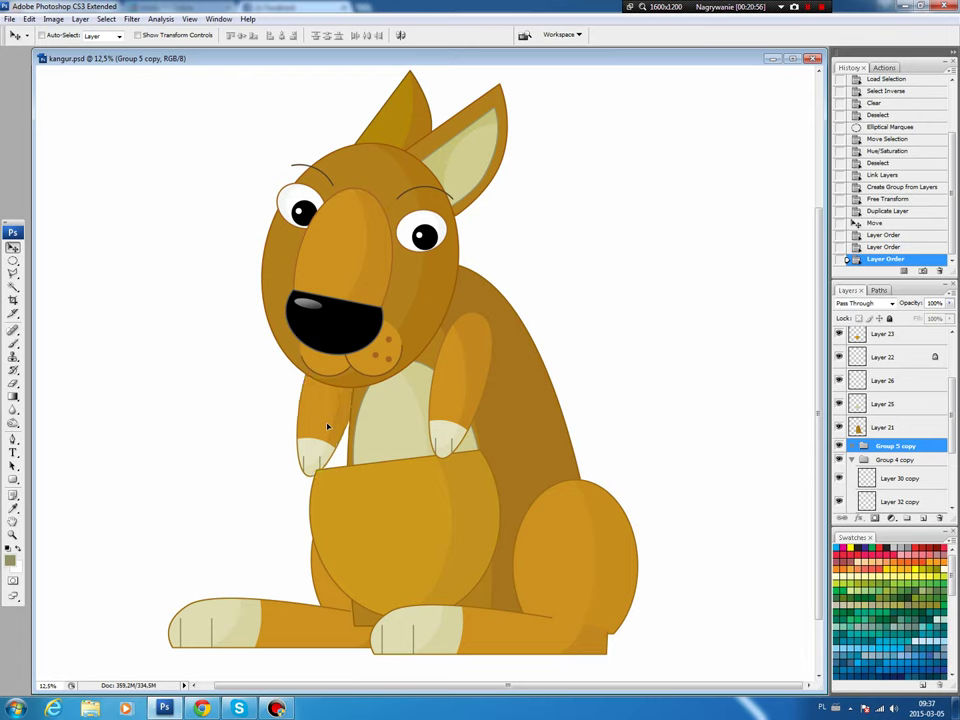
pyautogui.moveTo(331, 416); pyautogui.dragTo(324, 429)
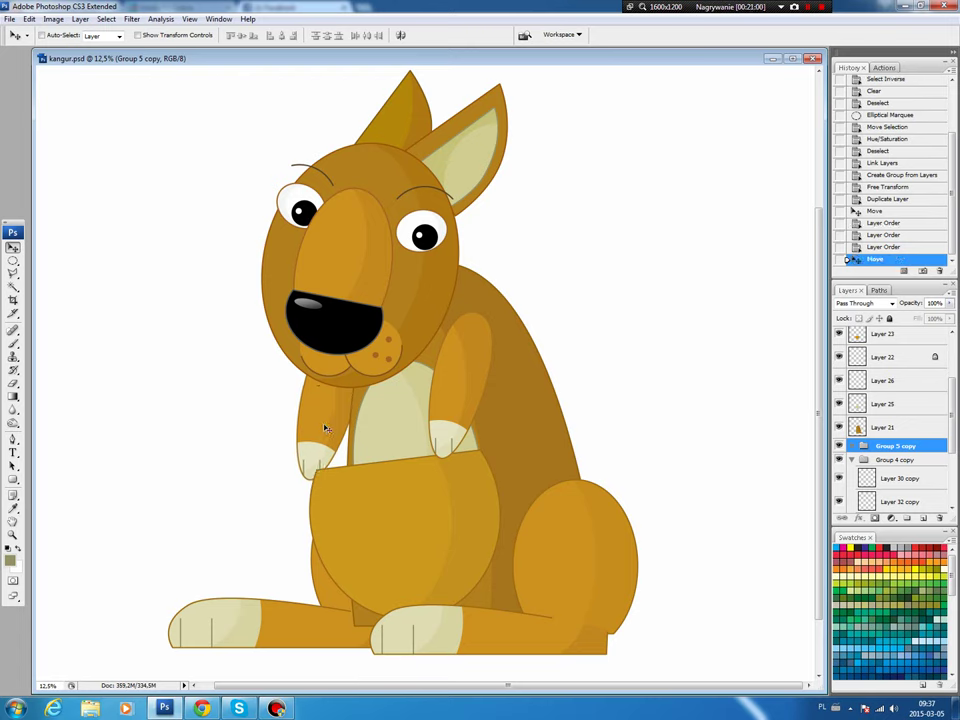
pyautogui.scroll(-1, 889, 450)
pyautogui.scroll(-4, 889, 480)
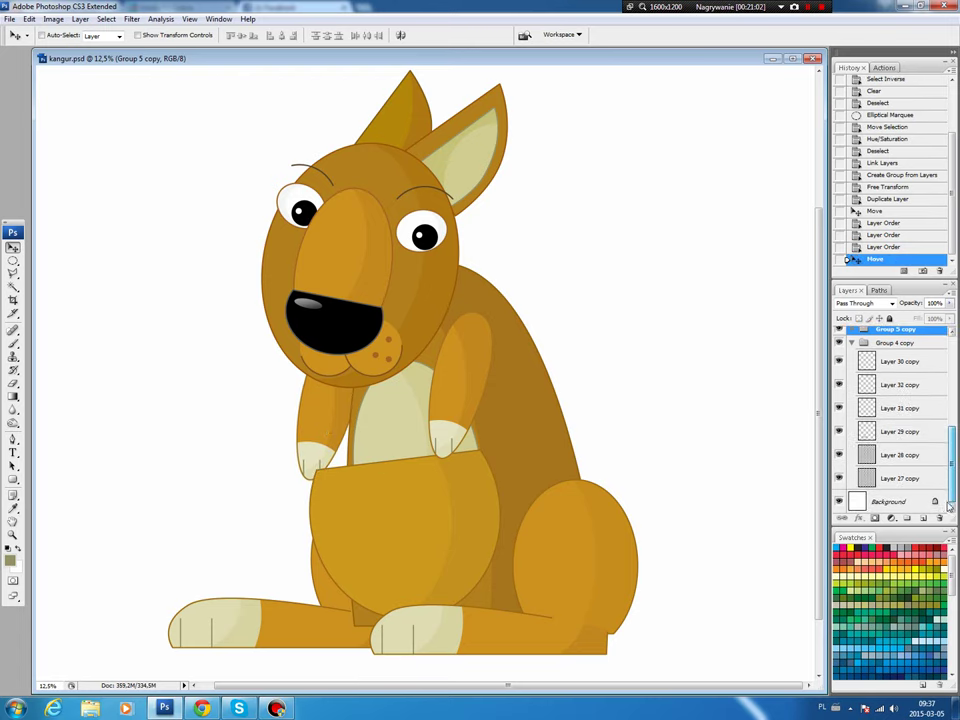
pyautogui.click(878, 501)
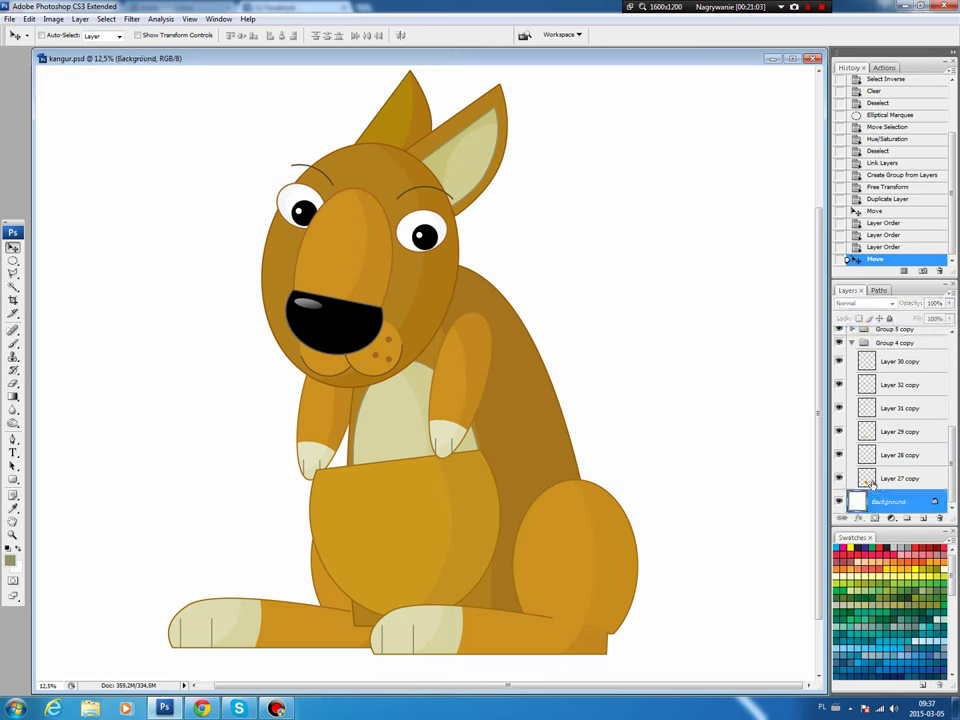
pyautogui.press('p')
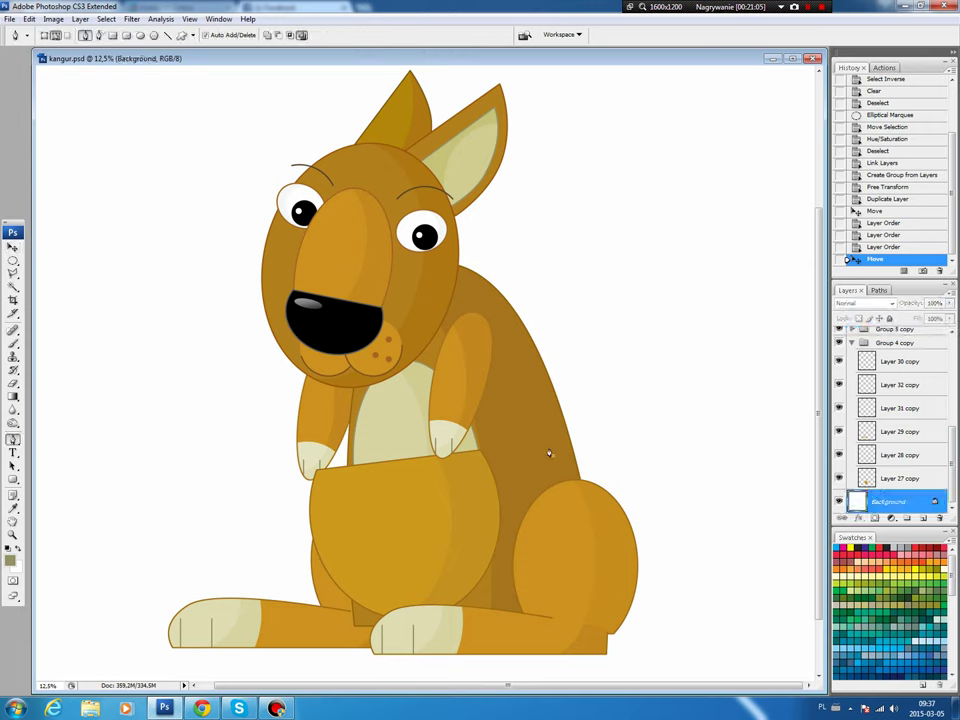
# Draw a closed Pen outline for the tail from the haunch to the lower right, curving its upper edge.
pyautogui.click(572, 493)
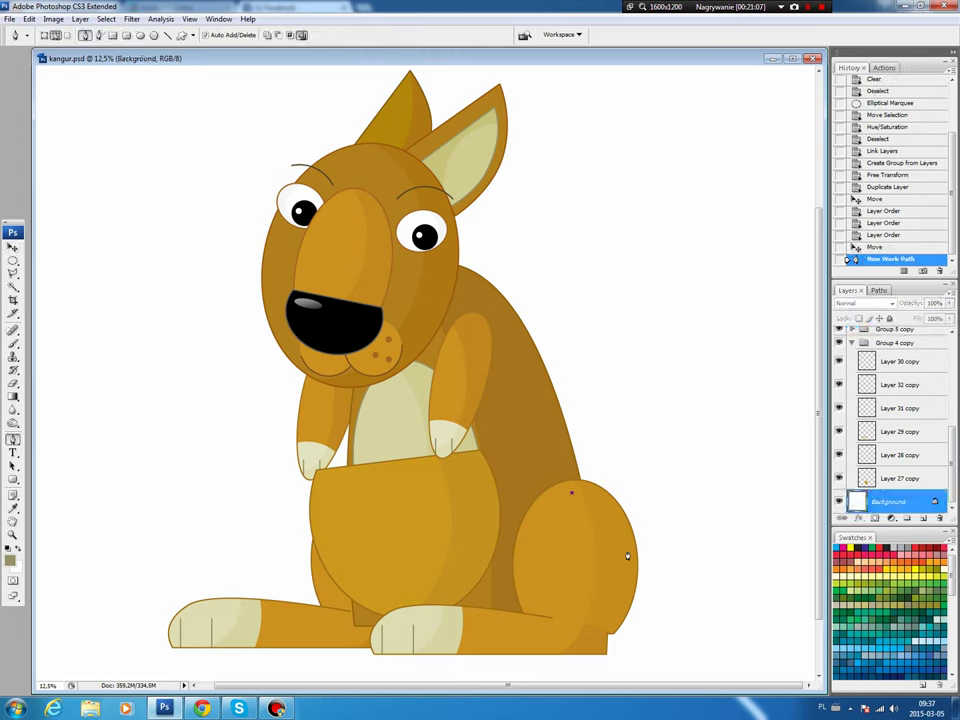
pyautogui.click(802, 641)
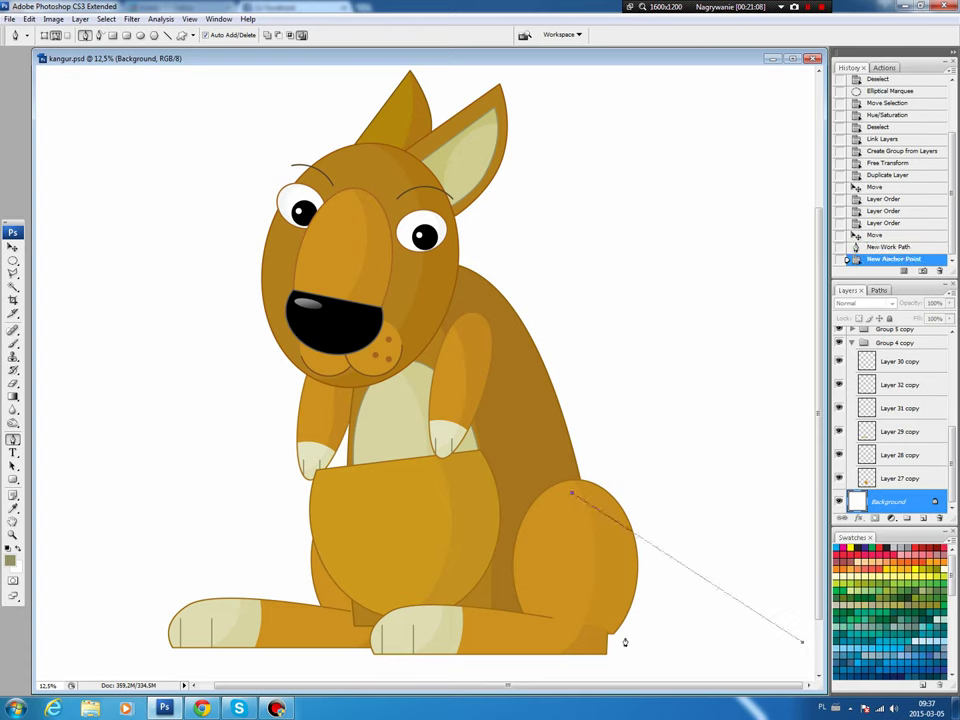
pyautogui.click(530, 641)
pyautogui.click(572, 494)
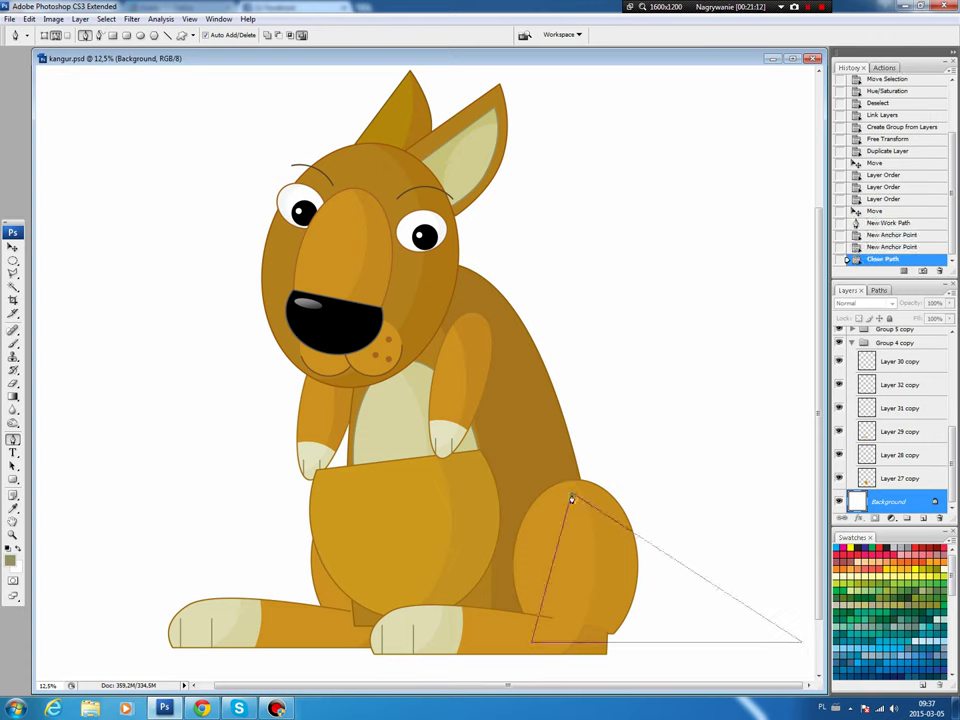
pyautogui.click(689, 573)
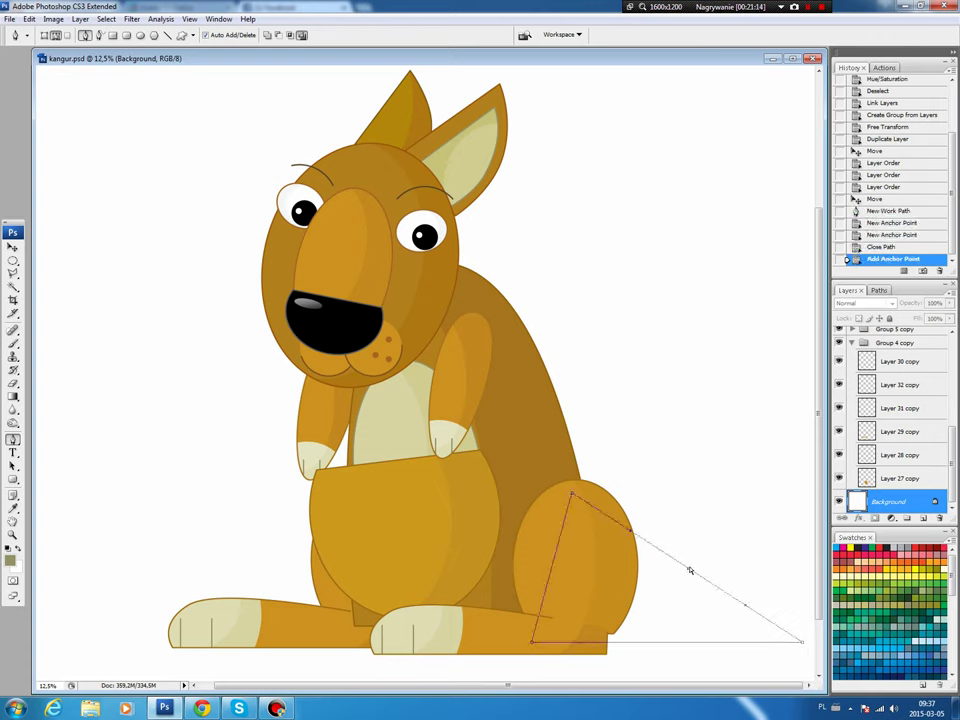
pyautogui.moveTo(689, 573); pyautogui.dragTo(680, 584)
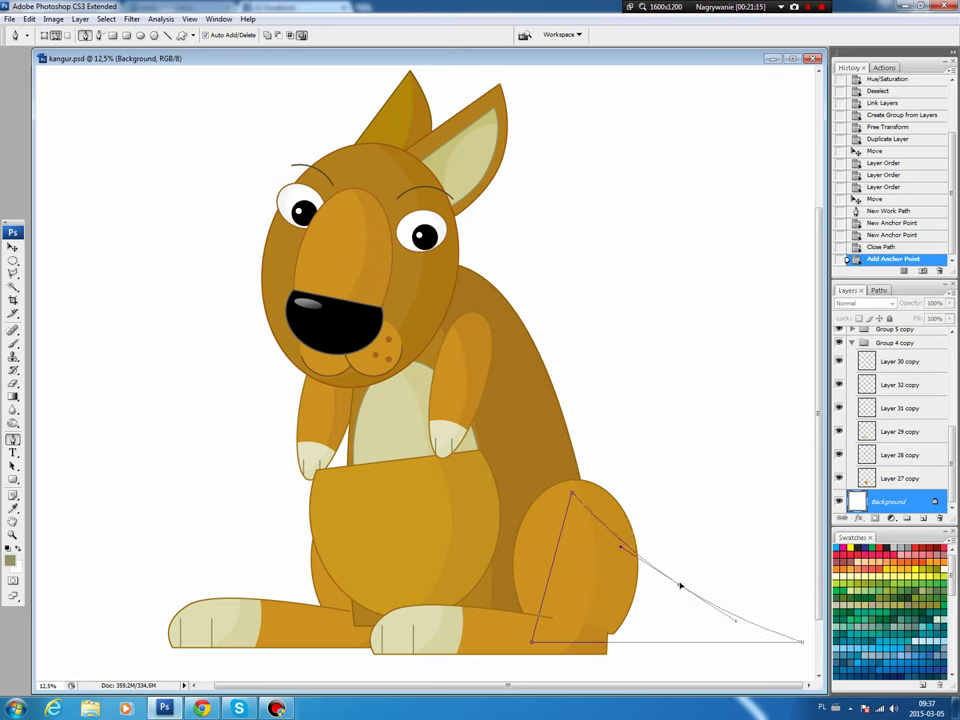
# Reshape the tail path's bottom and upper curves and pull its top point against the body.
pyautogui.click(534, 646)
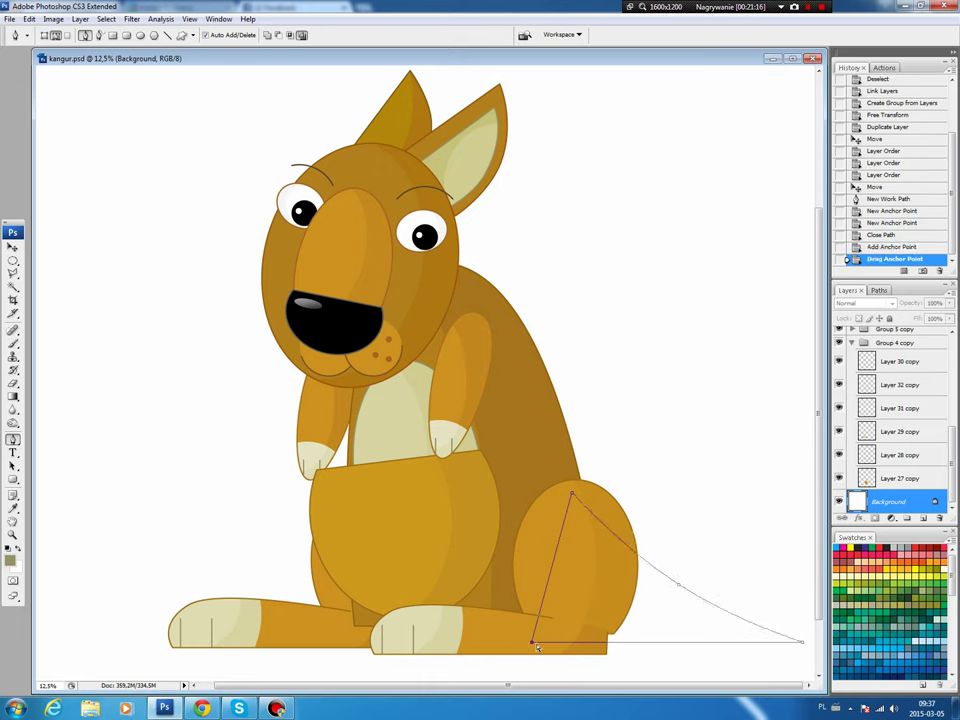
pyautogui.click(804, 646)
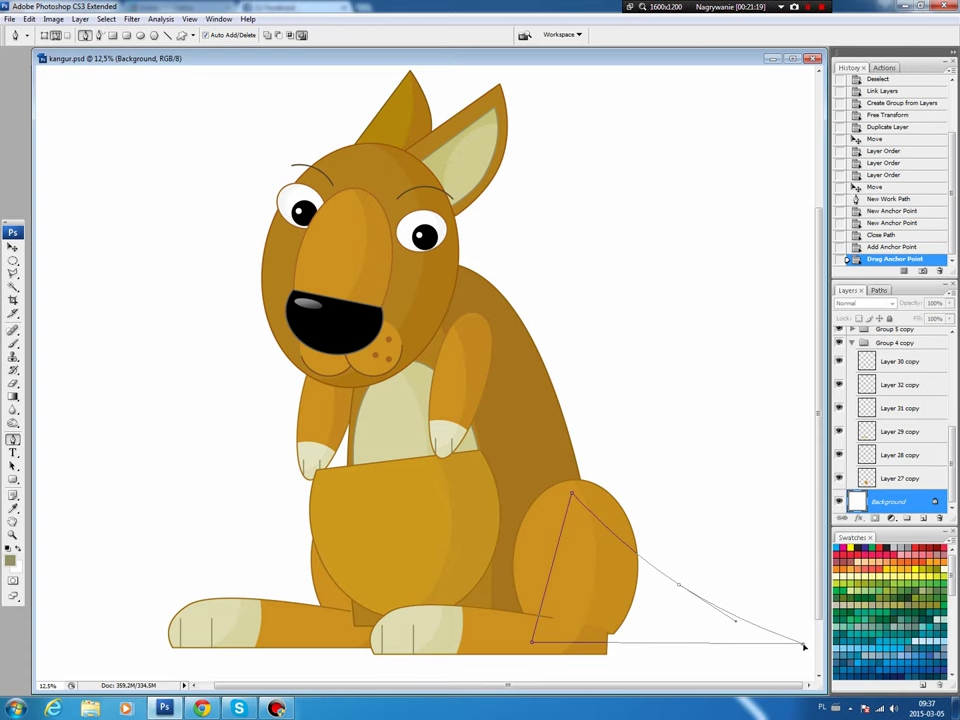
pyautogui.moveTo(671, 646); pyautogui.dragTo(671, 662)
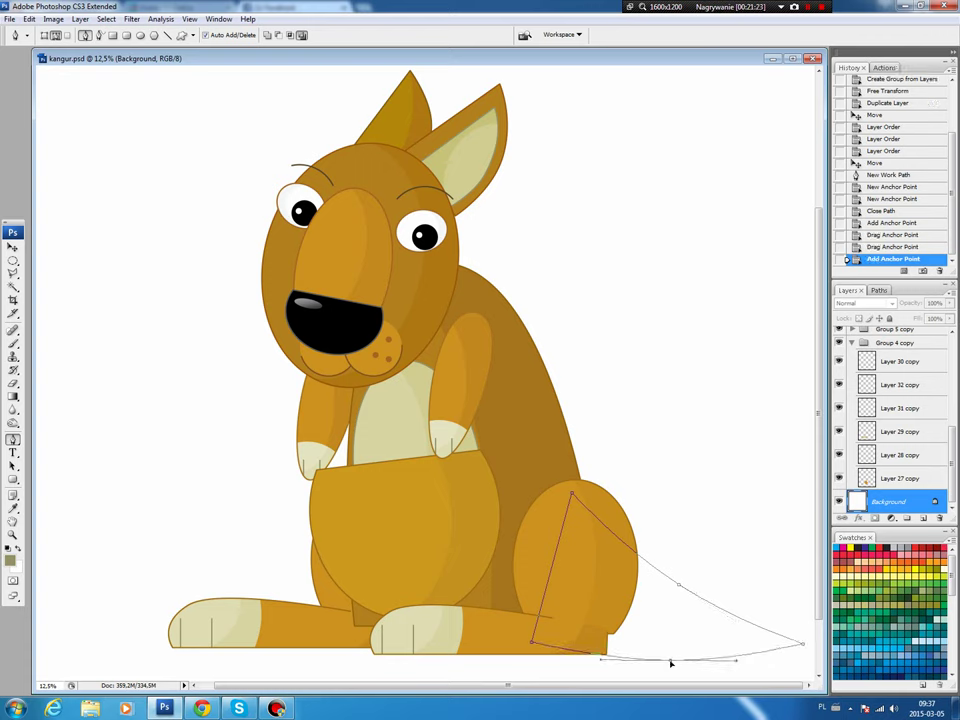
pyautogui.moveTo(671, 663); pyautogui.dragTo(670, 660)
pyautogui.moveTo(574, 498); pyautogui.dragTo(569, 475)
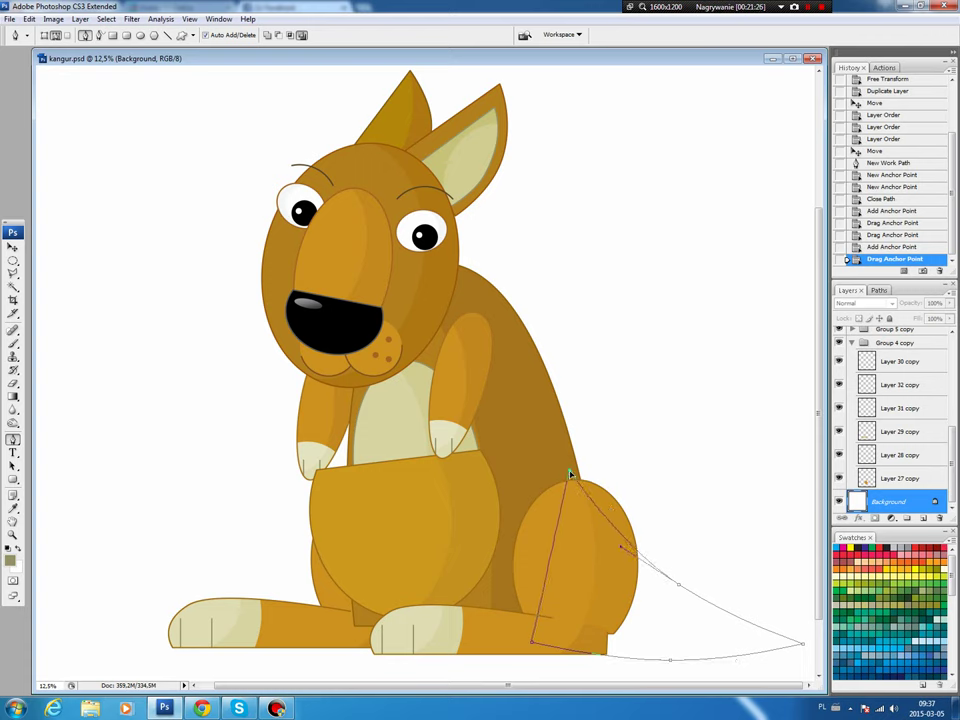
pyautogui.moveTo(679, 588)
pyautogui.mouseDown()
pyautogui.moveTo(709, 596)
pyautogui.moveTo(744, 665)
pyautogui.mouseUp()
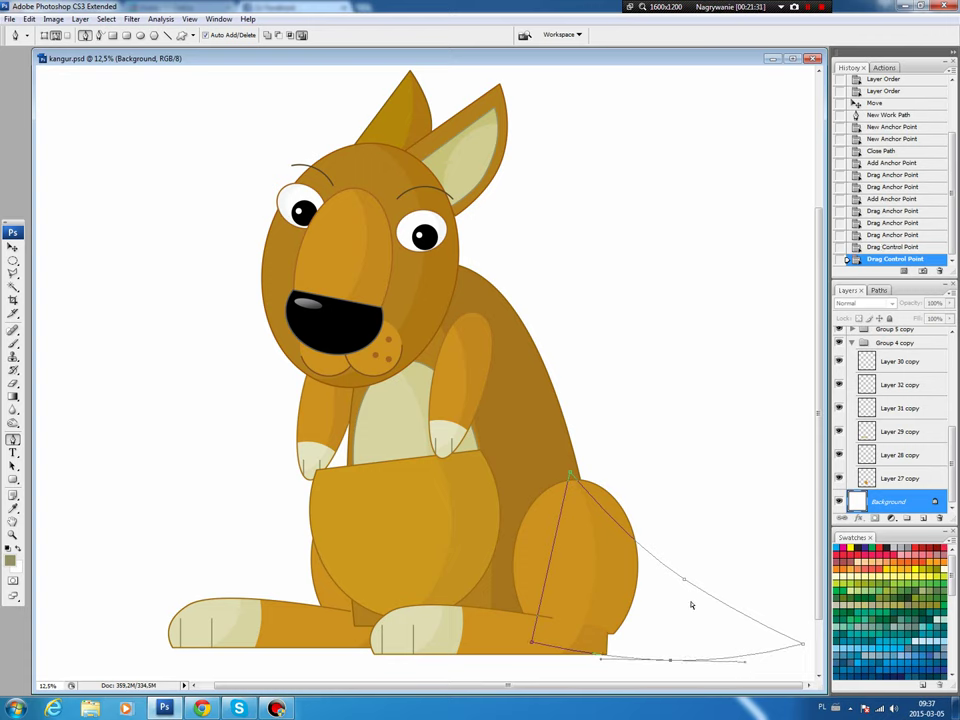
pyautogui.click(684, 578)
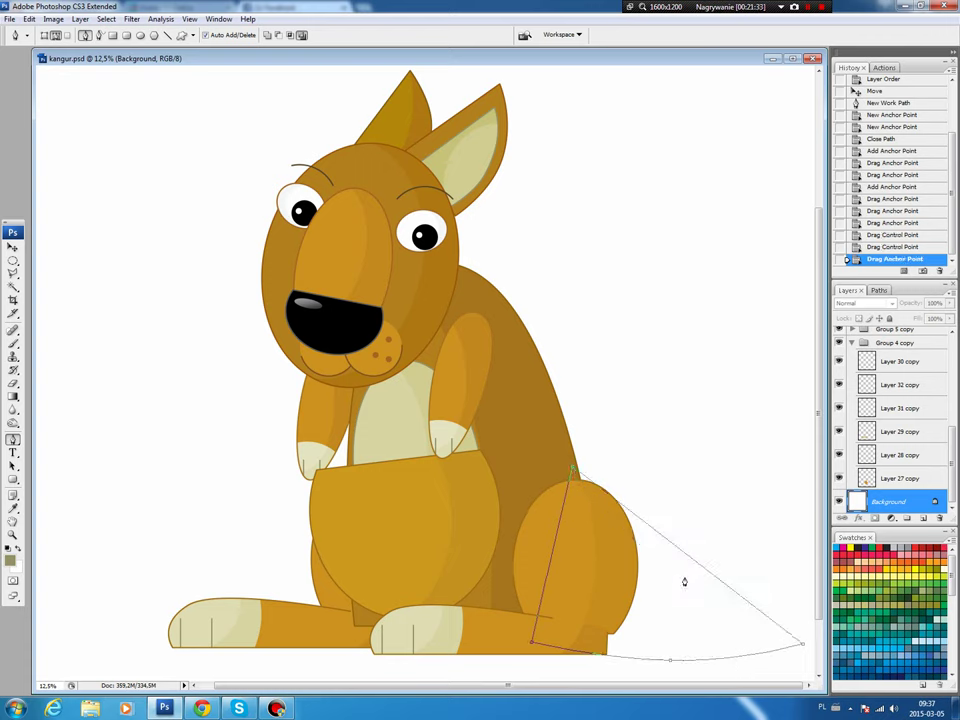
pyautogui.click(687, 562)
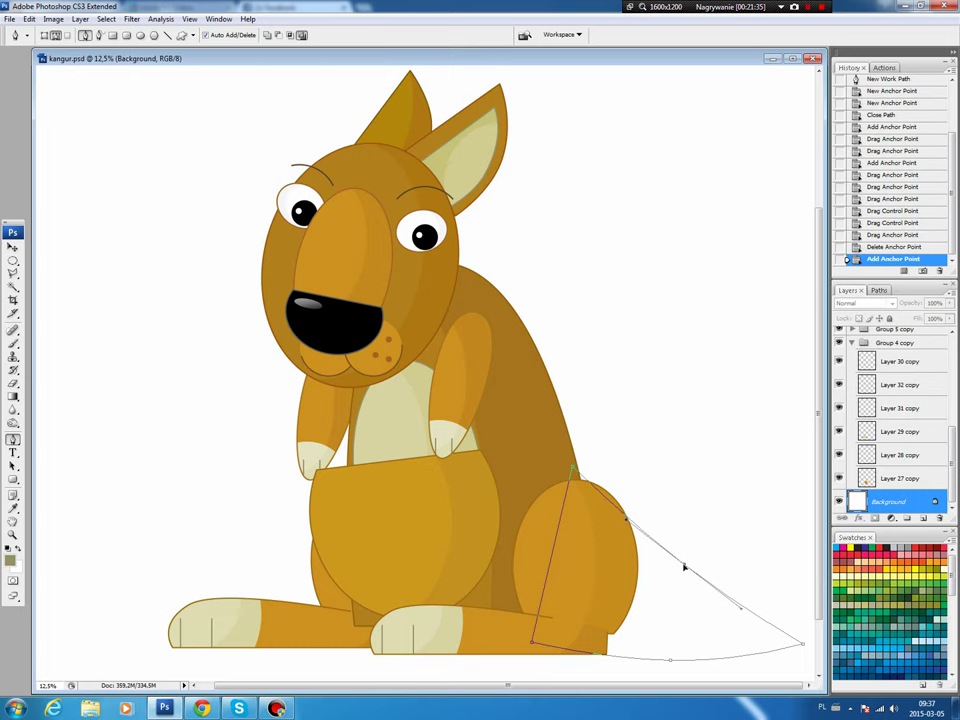
pyautogui.moveTo(683, 566); pyautogui.dragTo(680, 568)
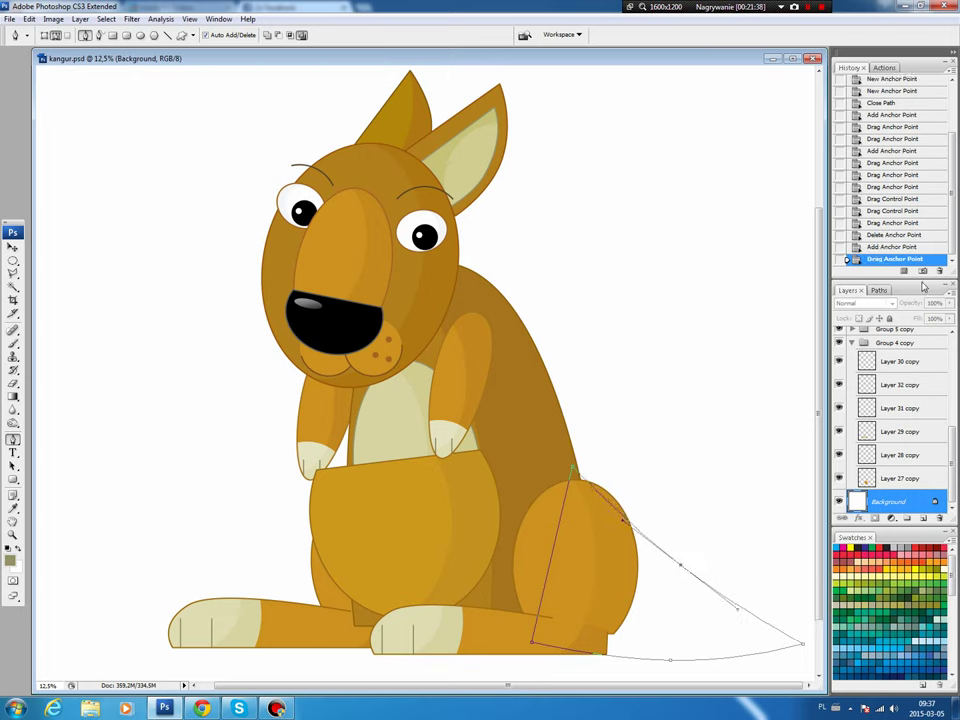
# Load the tail path as a selection and fill it with brown on new Layer 37.
pyautogui.click(874, 290)
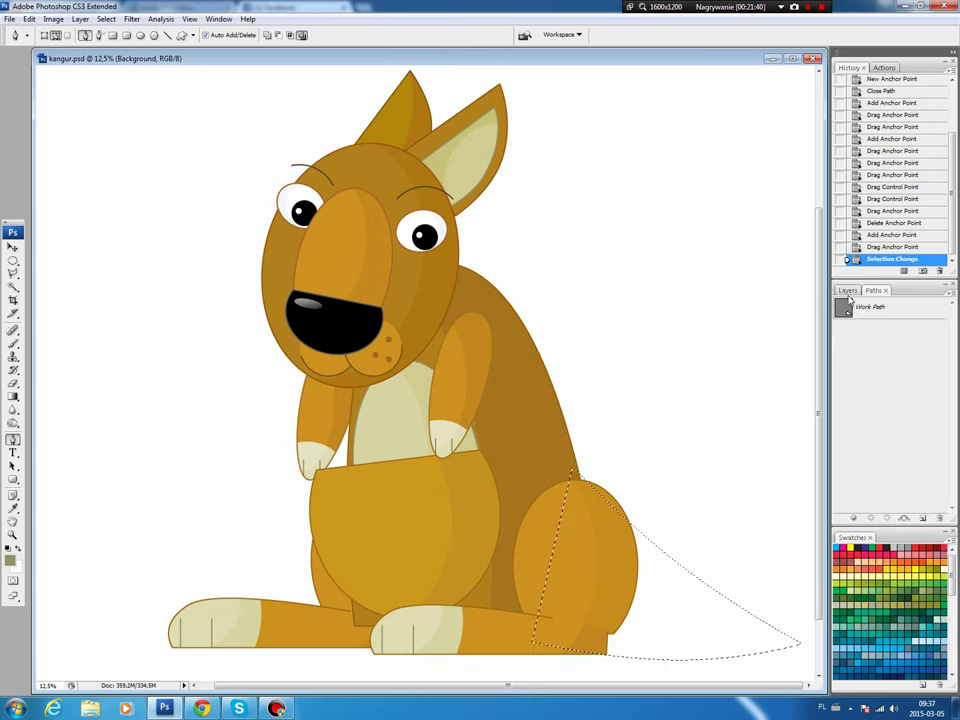
pyautogui.click(847, 290)
pyautogui.click(922, 518)
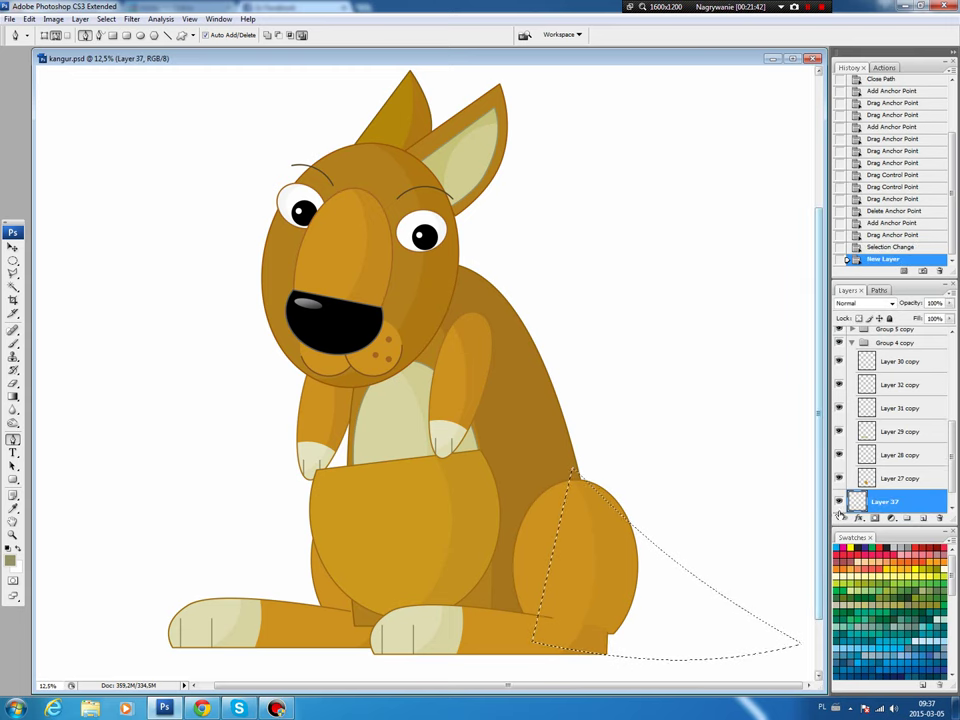
pyautogui.press('b')
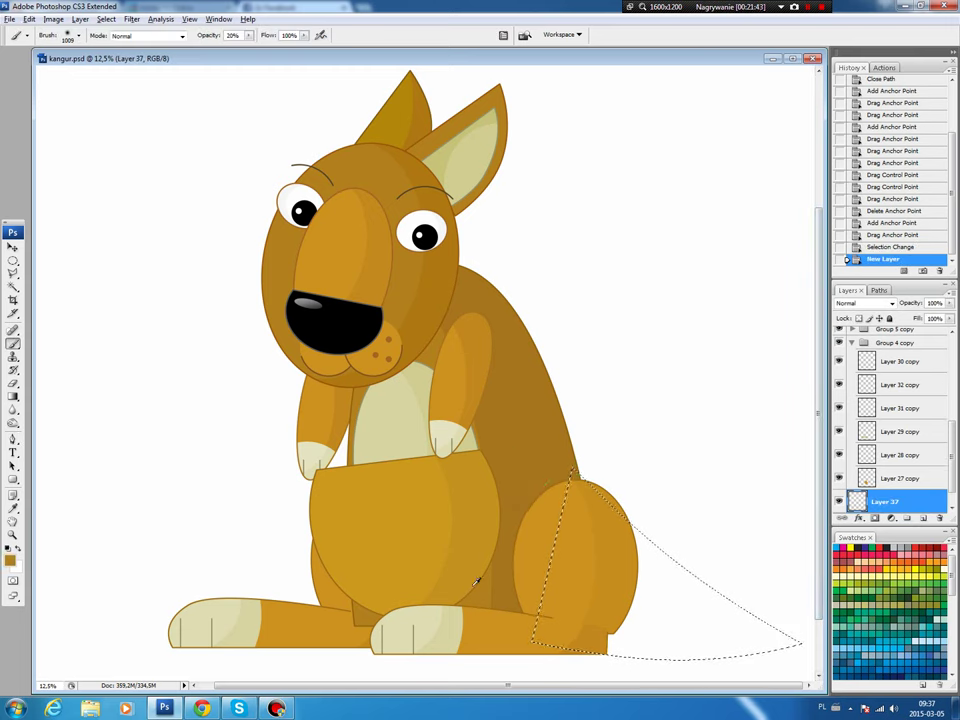
pyautogui.hotkey('alt', 'BackSpace')
pyautogui.hotkey('ctrl', 'd')
pyautogui.press('p')
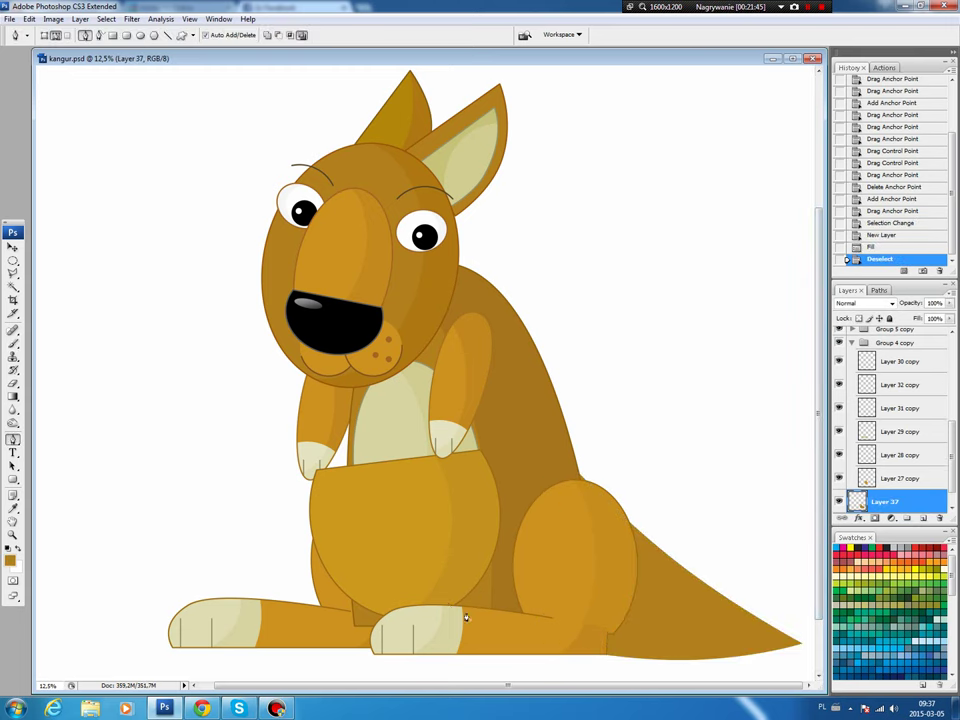
# Draw a curved triangular Pen path over the lower tail and load it as a selection.
pyautogui.click(586, 543)
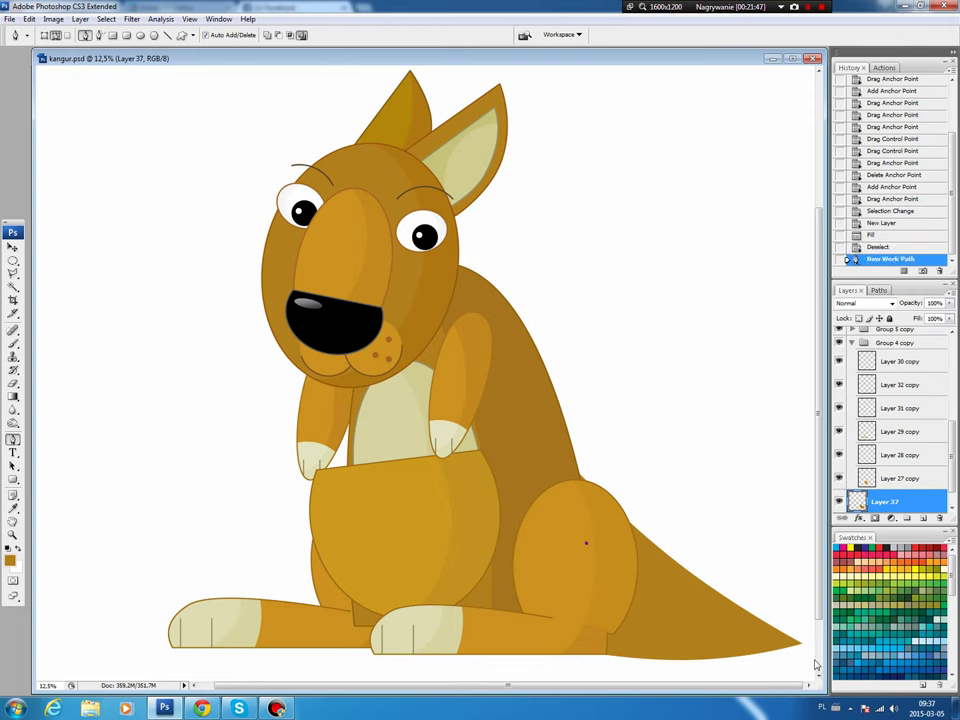
pyautogui.click(805, 644)
pyautogui.click(567, 662)
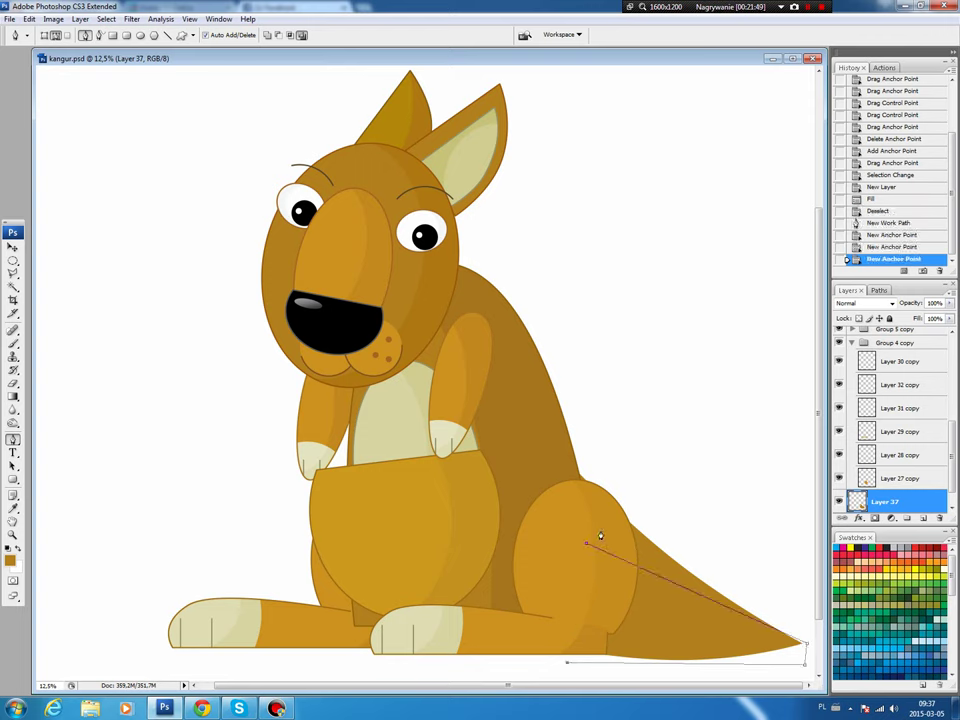
pyautogui.click(586, 545)
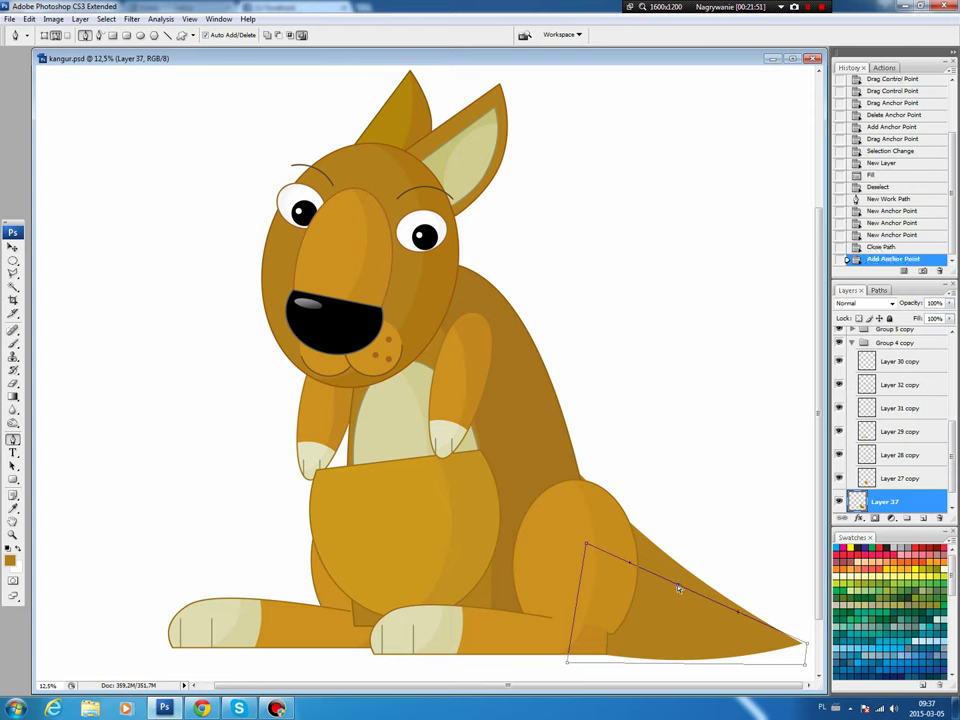
pyautogui.moveTo(679, 589)
pyautogui.mouseDown()
pyautogui.moveTo(673, 614)
pyautogui.moveTo(674, 605)
pyautogui.mouseUp()
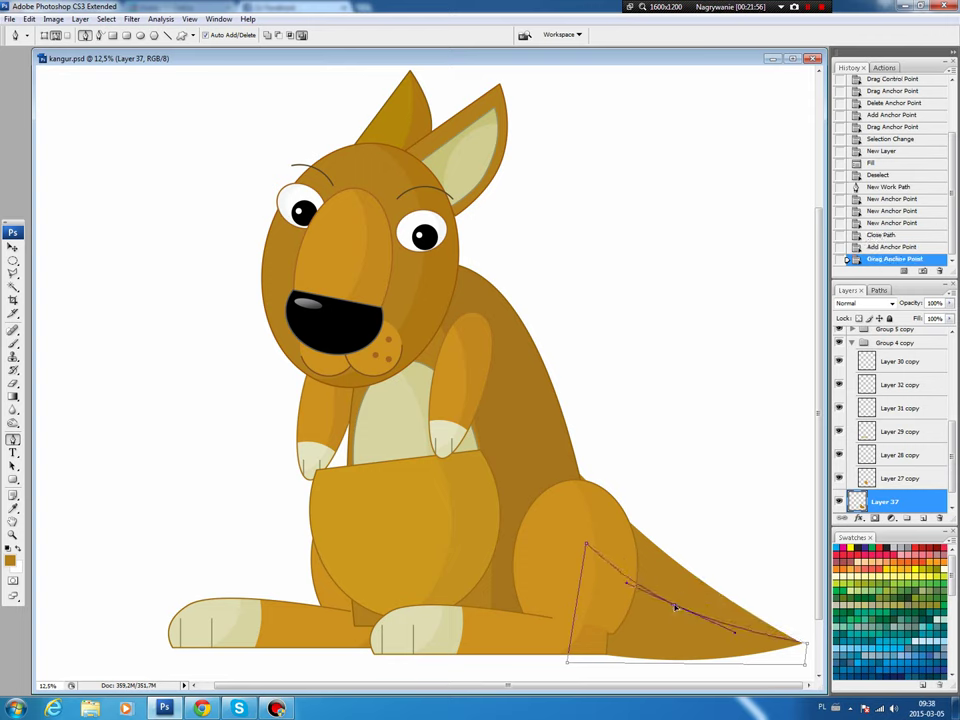
pyautogui.click(876, 290)
pyautogui.keyDown('ctrl'); pyautogui.click(850, 304); pyautogui.keyUp('ctrl')
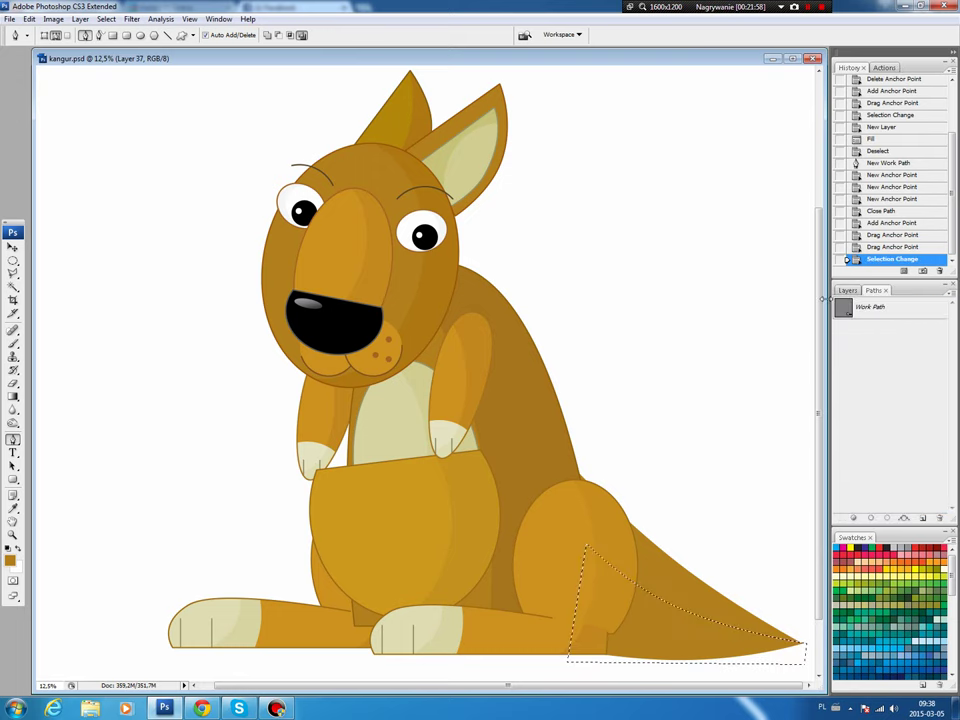
# Shade the selected lower tail via Hue/Saturation Lightness, then nudge the tail slightly up and left.
pyautogui.hotkey('ctrl', 'u')
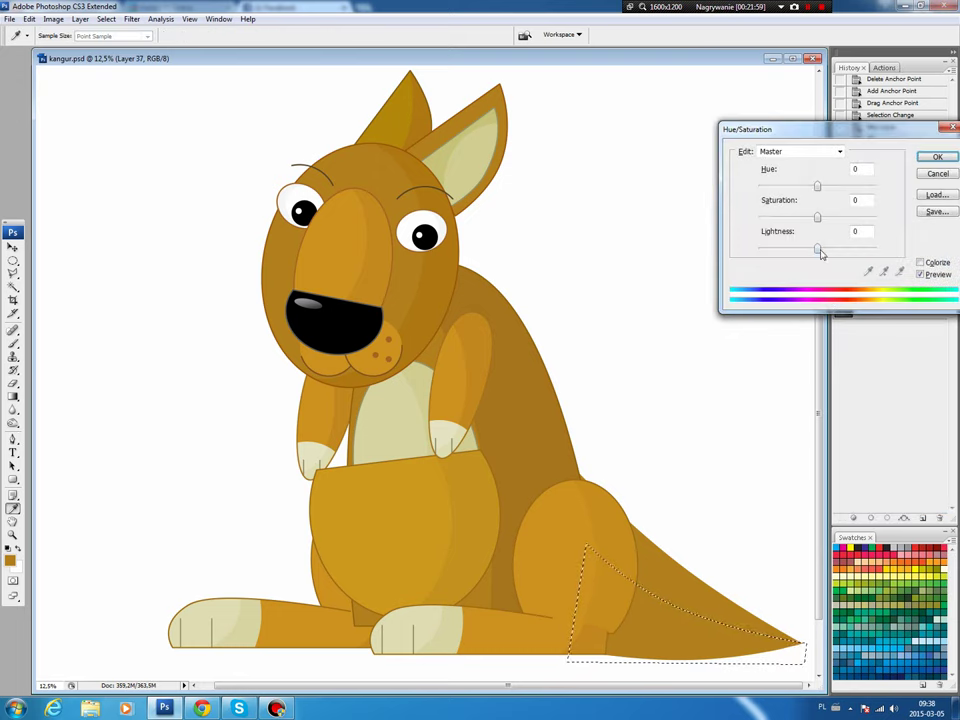
pyautogui.click(816, 250)
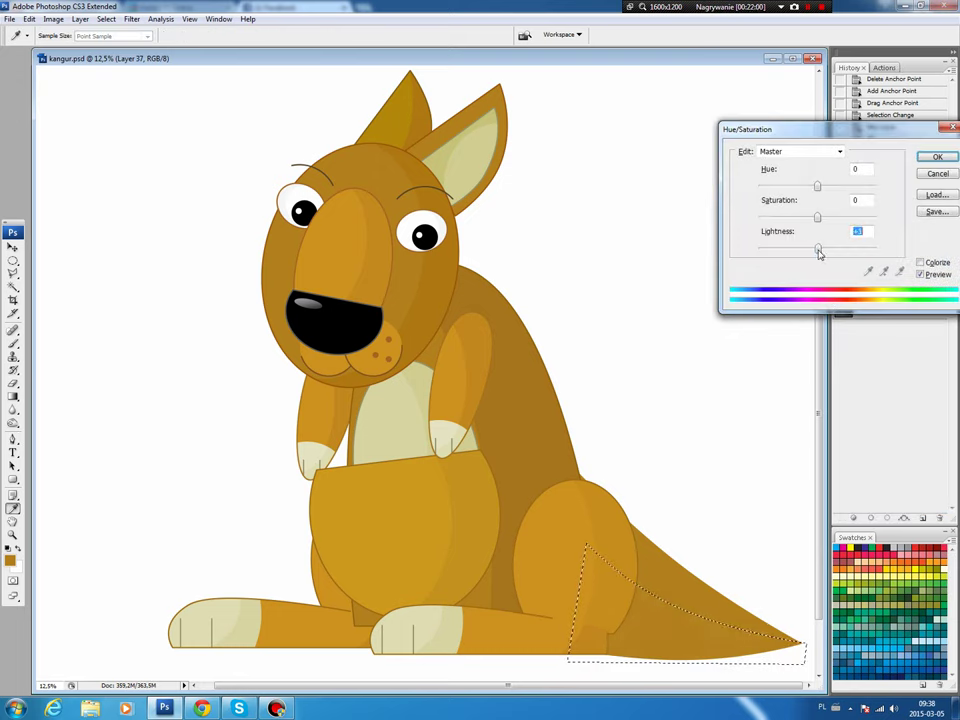
pyautogui.click(937, 157)
pyautogui.hotkey('ctrl', 'd')
pyautogui.press('p')
pyautogui.press('v')
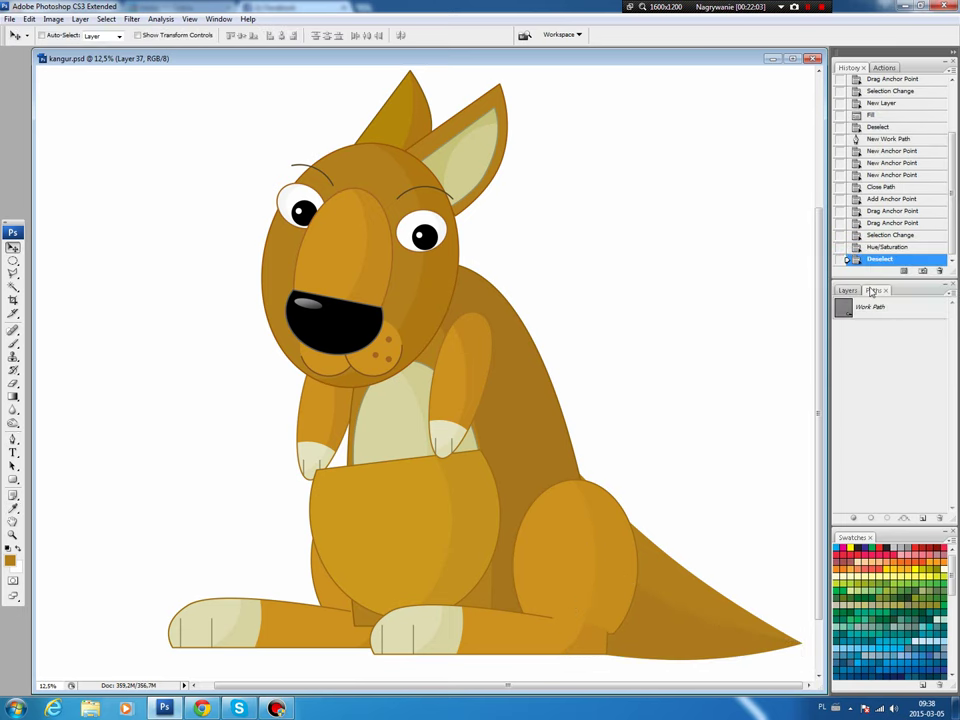
pyautogui.press('F7')
pyautogui.moveTo(660, 616); pyautogui.dragTo(652, 604)
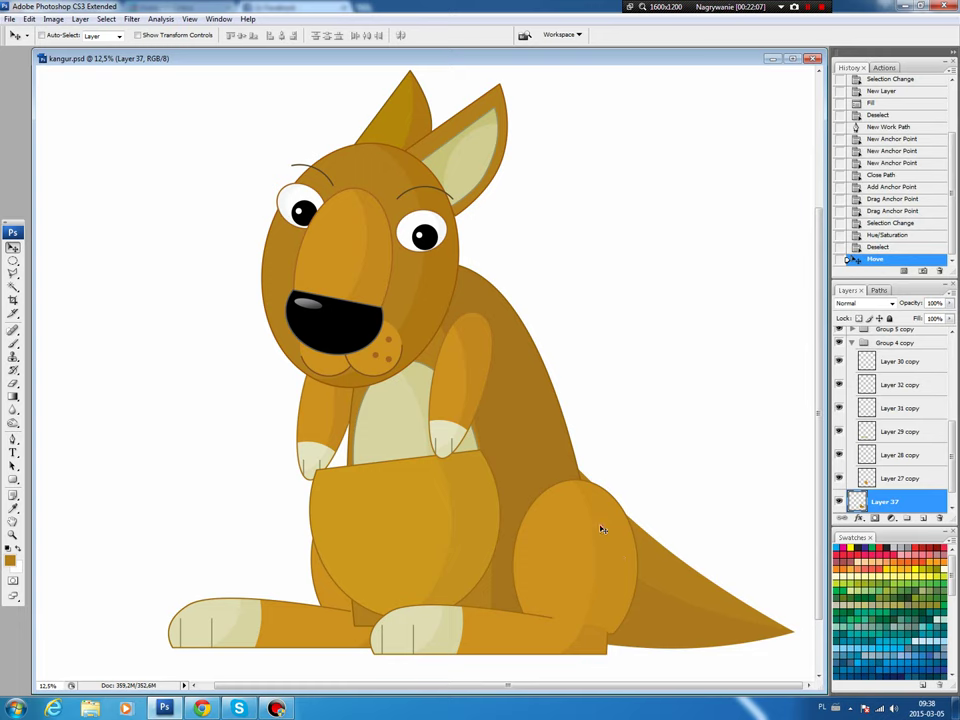
# Stroke a 16 px outline around the tail selection on new Layer 38.
pyautogui.press('b')
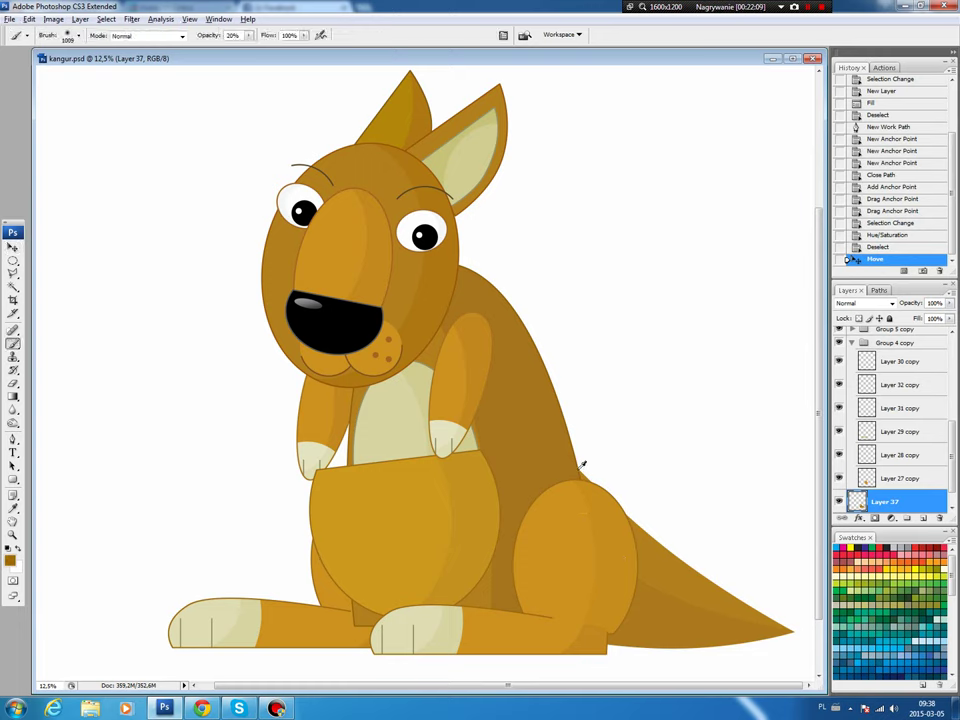
pyautogui.keyDown('ctrl'); pyautogui.click(858, 503); pyautogui.keyUp('ctrl')
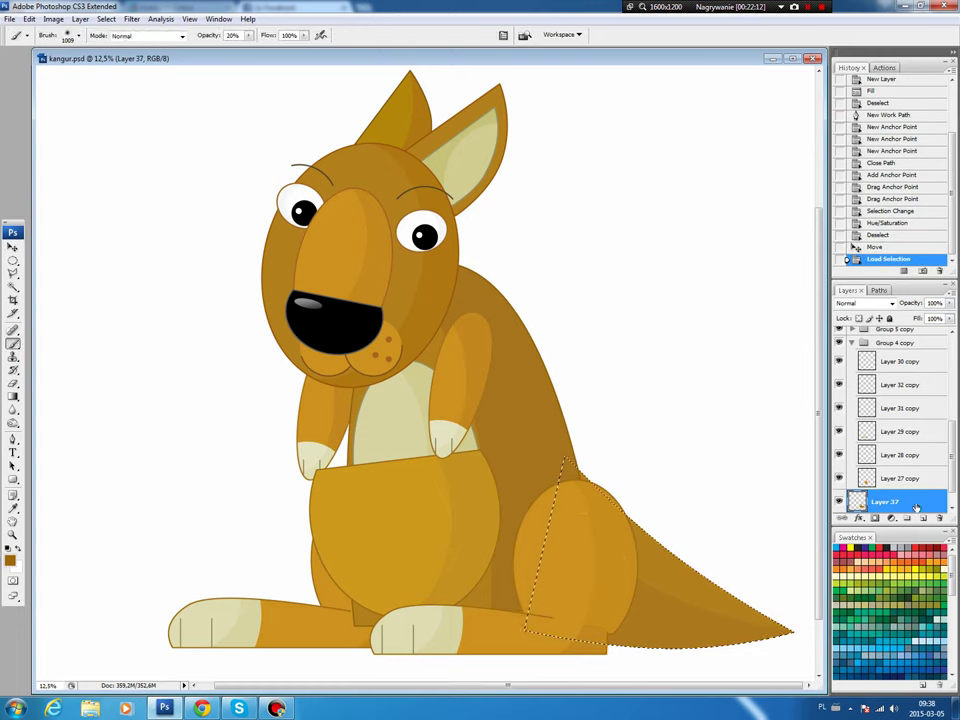
pyautogui.click(923, 517)
pyautogui.click(30, 19)
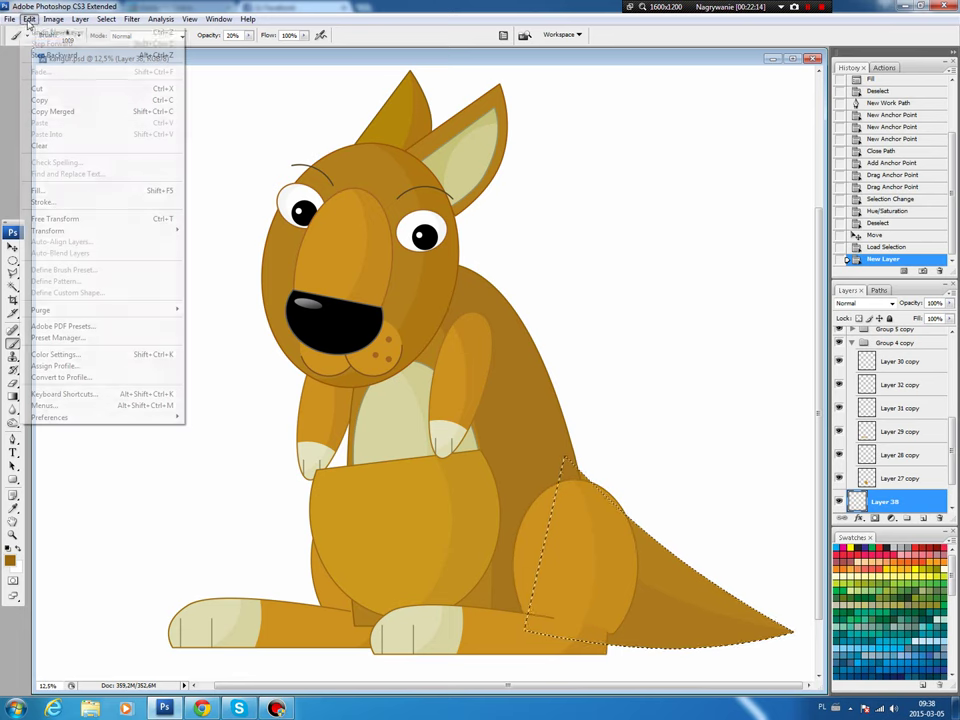
pyautogui.click(43, 202)
pyautogui.click(548, 198)
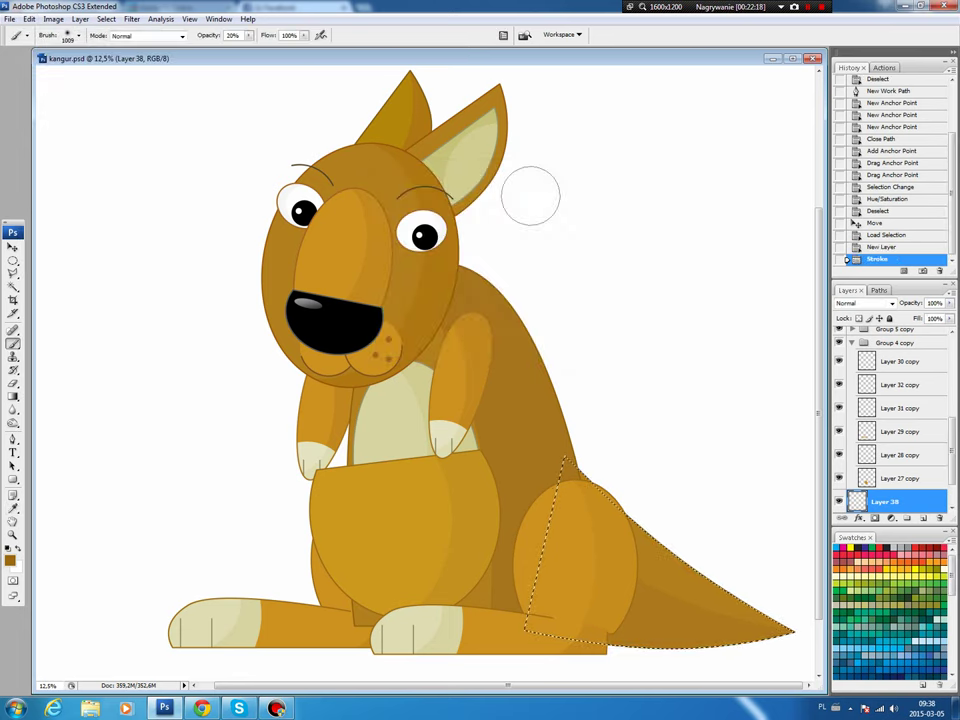
pyautogui.hotkey('ctrl', 'd')
# Darken the outline to Lightness -10 and link Layer 38 with tail Layer 37.
pyautogui.press('v')
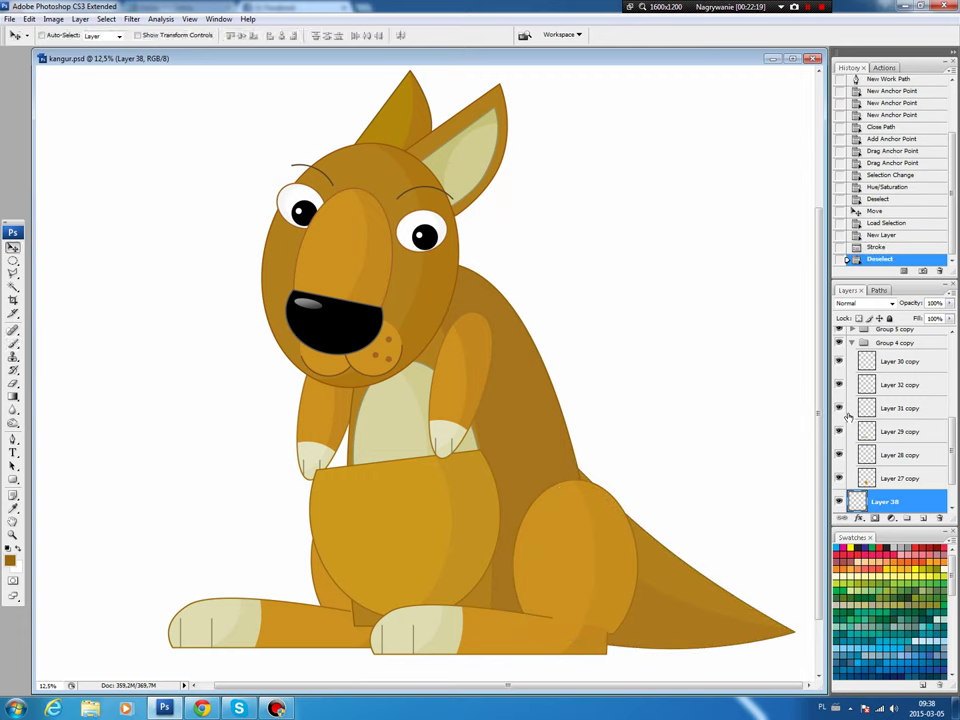
pyautogui.hotkey('ctrl', 'u')
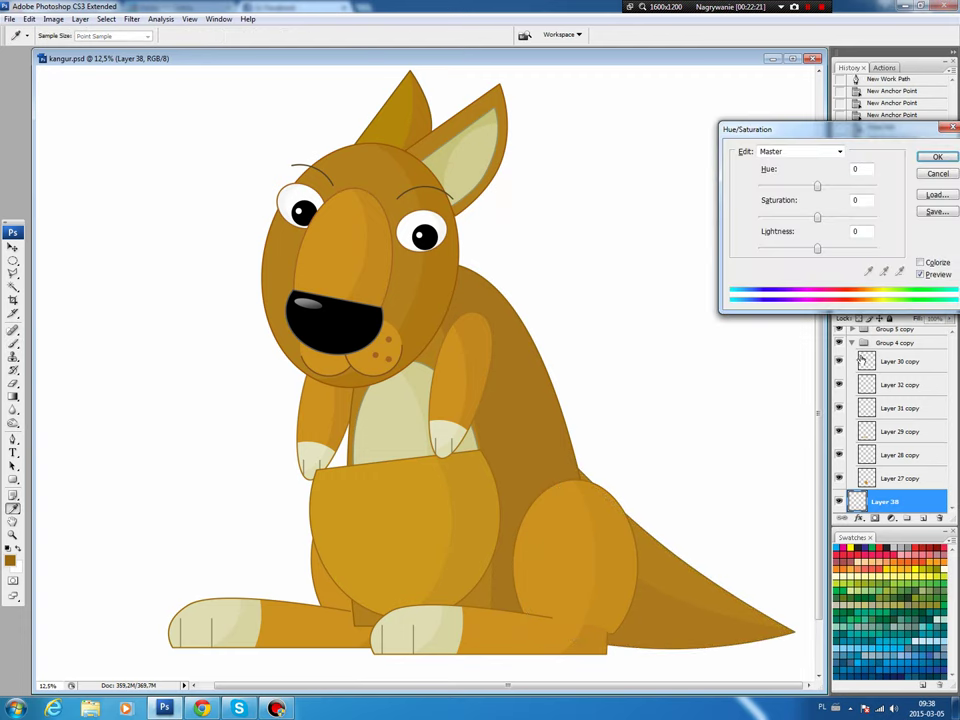
pyautogui.click(855, 231)
pyautogui.hotkey('shift', 'Down')
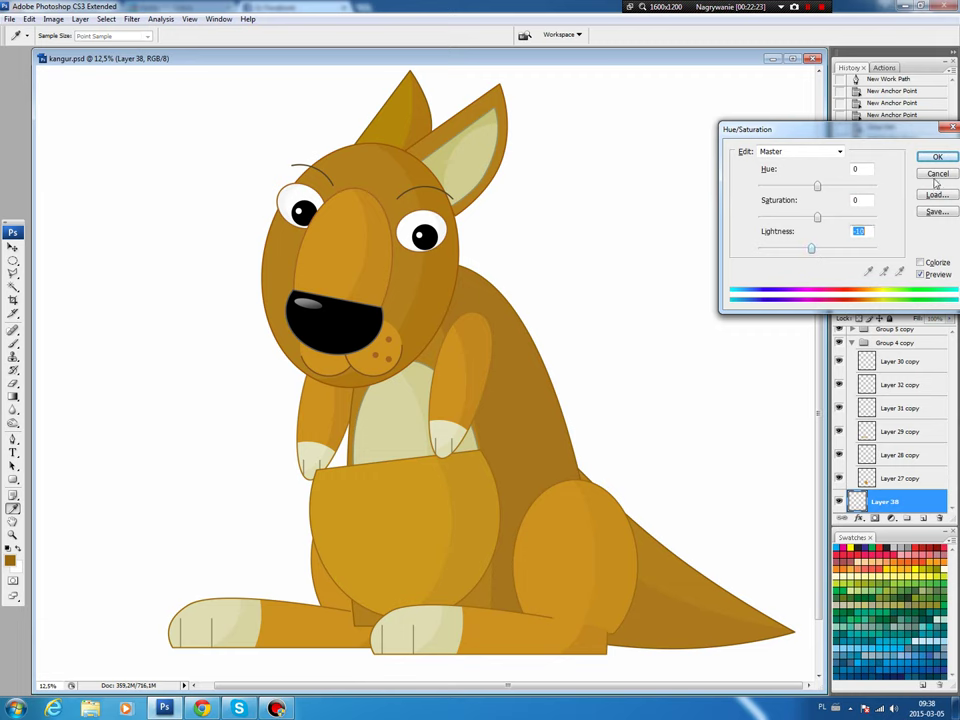
pyautogui.click(936, 157)
pyautogui.scroll(-2, 955, 484)
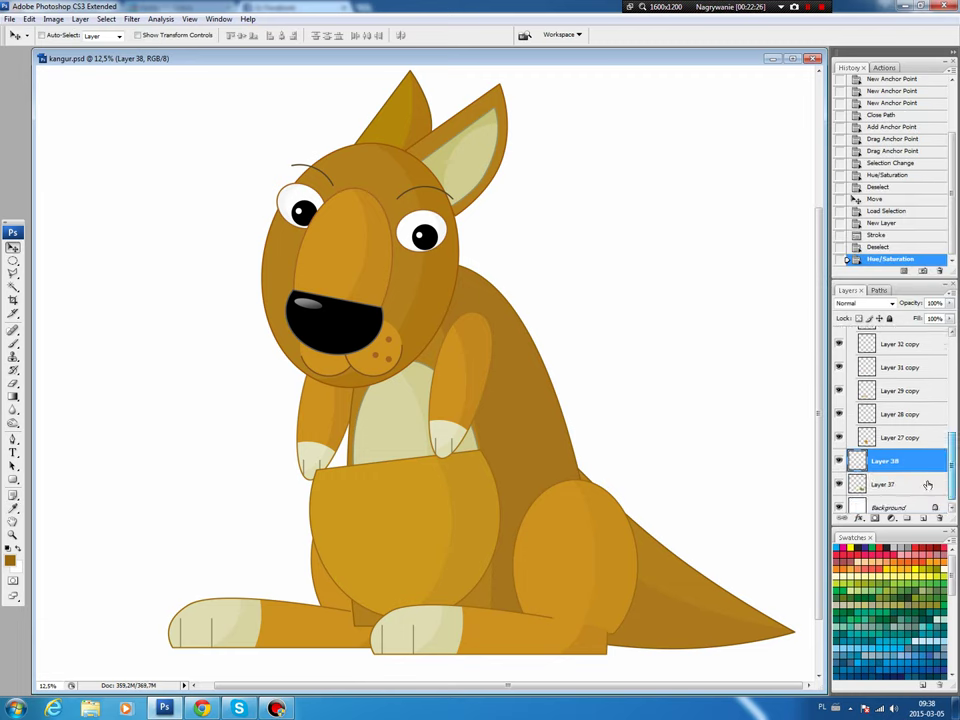
pyautogui.keyDown('shift'); pyautogui.click(890, 484); pyautogui.keyUp('shift')
pyautogui.click(843, 518)
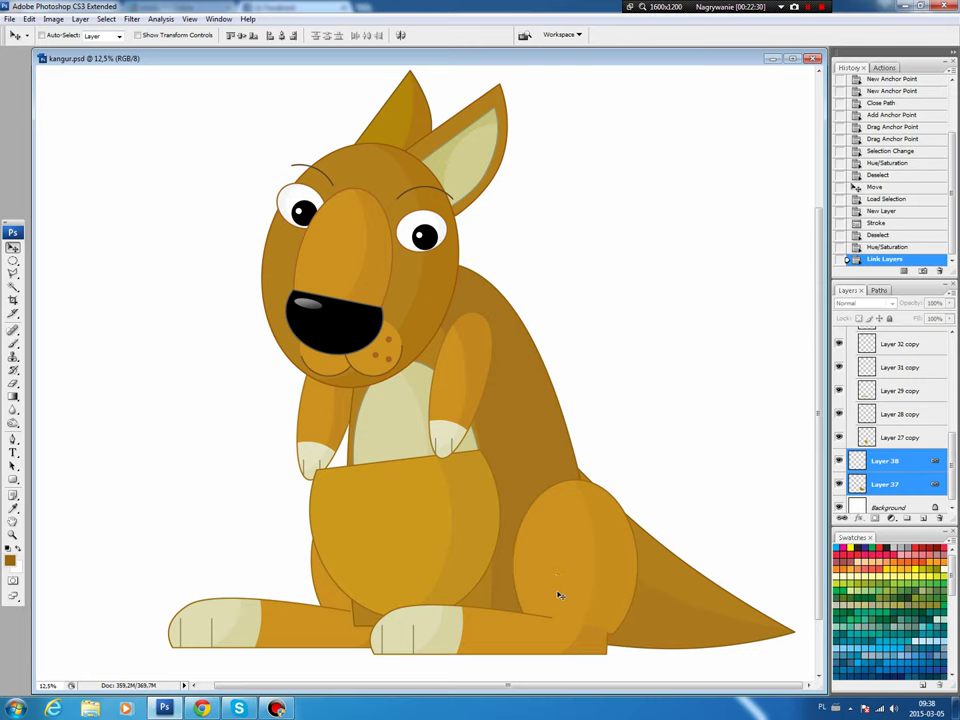
# Fill a circular peach blush on the right cheek on a new layer.
pyautogui.keyDown('ctrl'); pyautogui.click(412, 312); pyautogui.keyUp('ctrl')
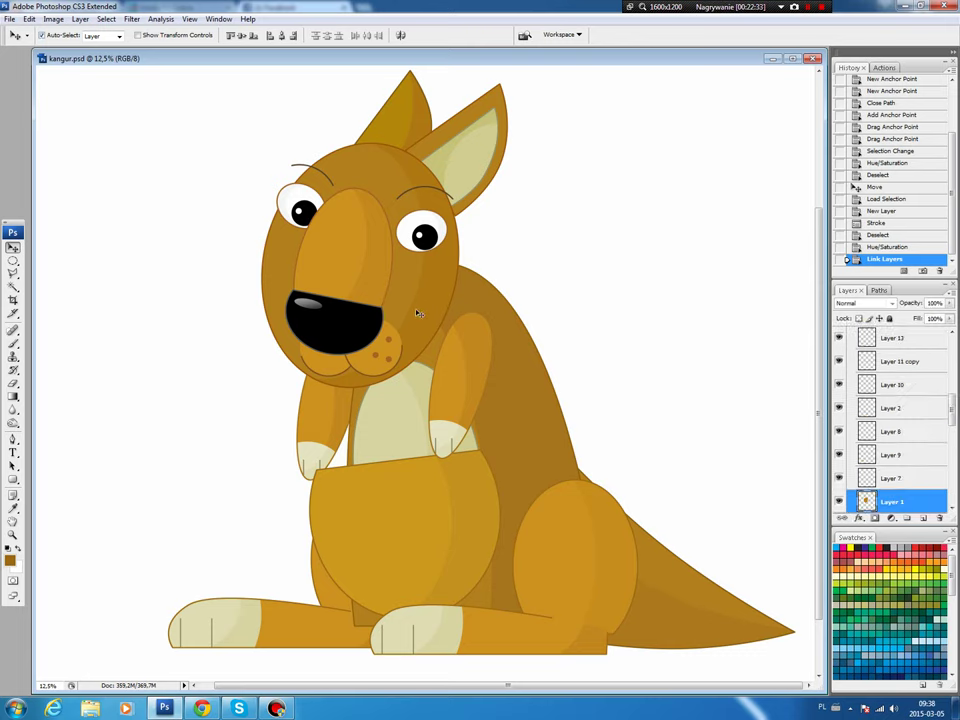
pyautogui.press('m')
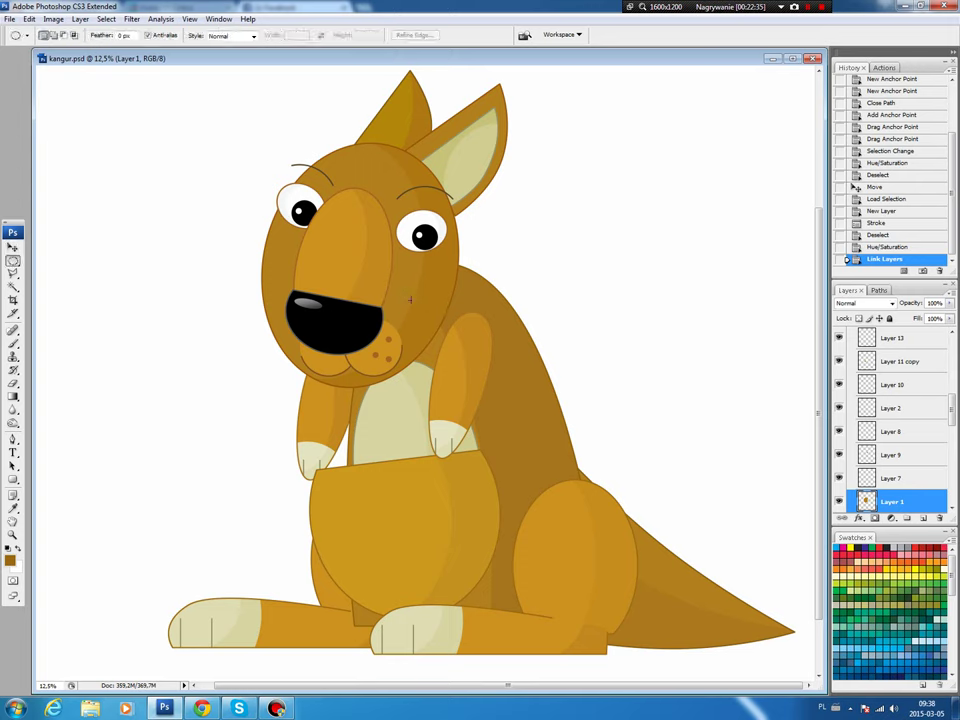
pyautogui.moveTo(414, 302); pyautogui.dragTo(439, 325)
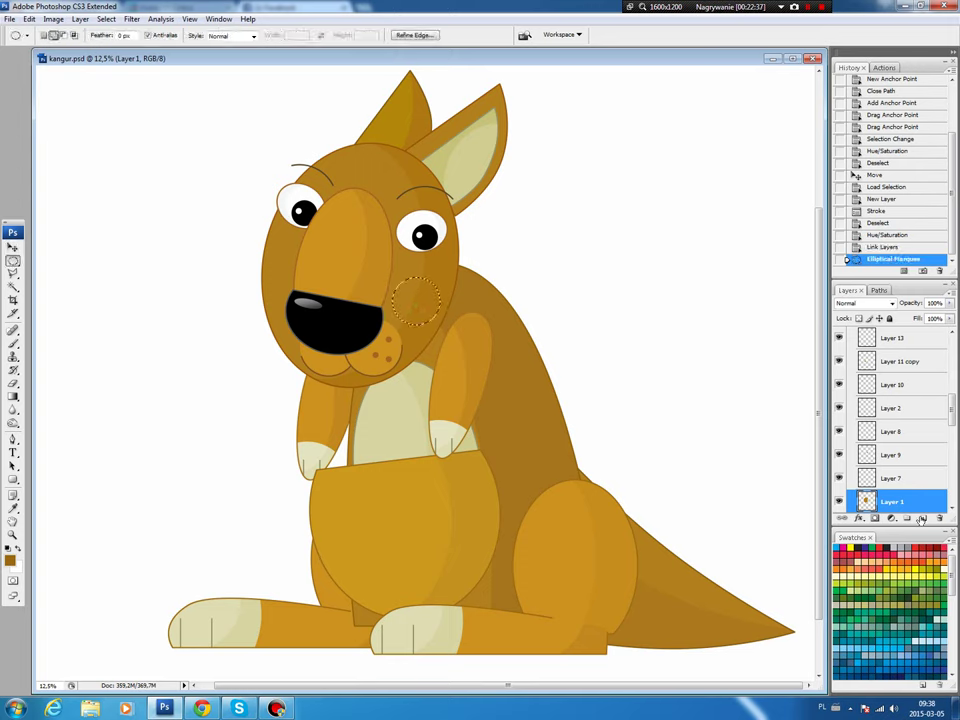
pyautogui.click(907, 518)
pyautogui.click(884, 550)
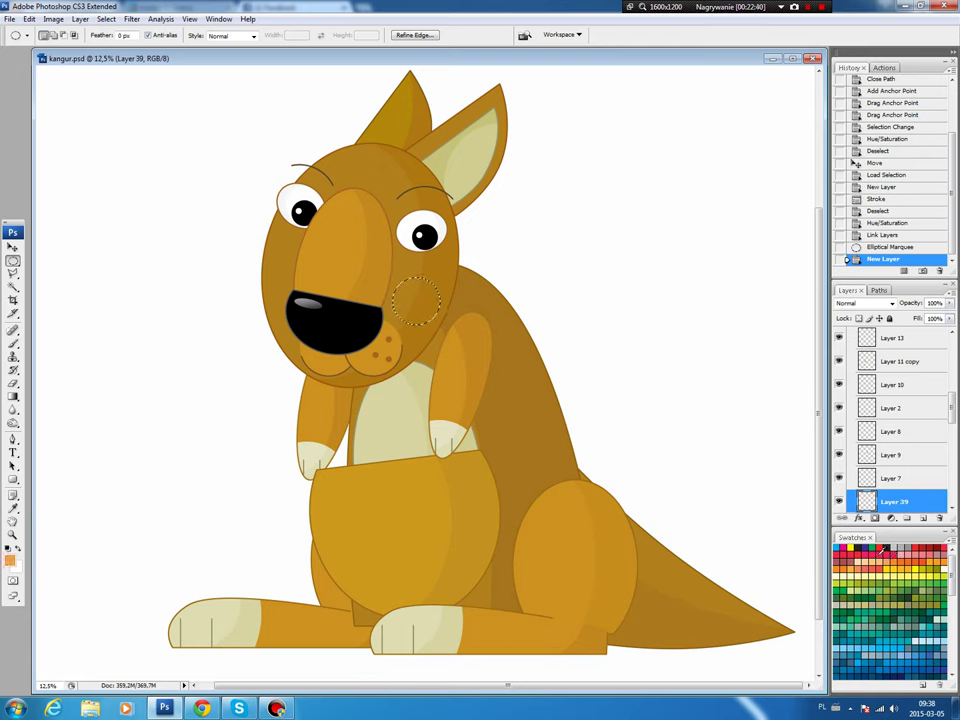
pyautogui.hotkey('alt', 'BackSpace')
pyautogui.hotkey('ctrl', 'd')
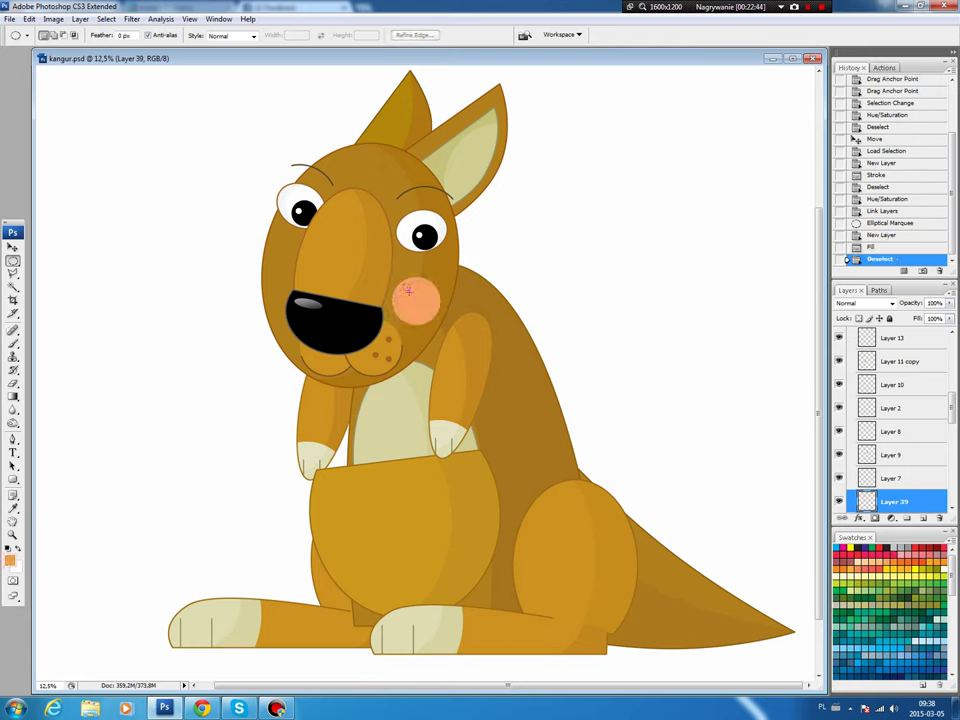
# Lighten the peach cheek with Hue/Saturation Lightness.
pyautogui.hotkey('ctrl', 'u')
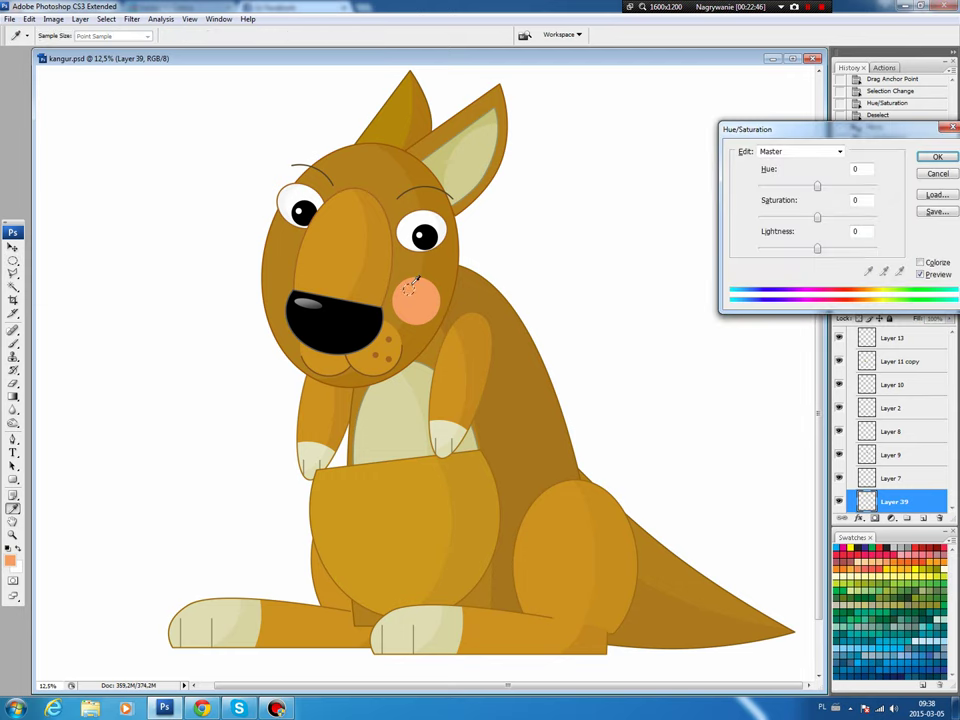
pyautogui.moveTo(817, 248); pyautogui.dragTo(831, 248)
pyautogui.click(937, 157)
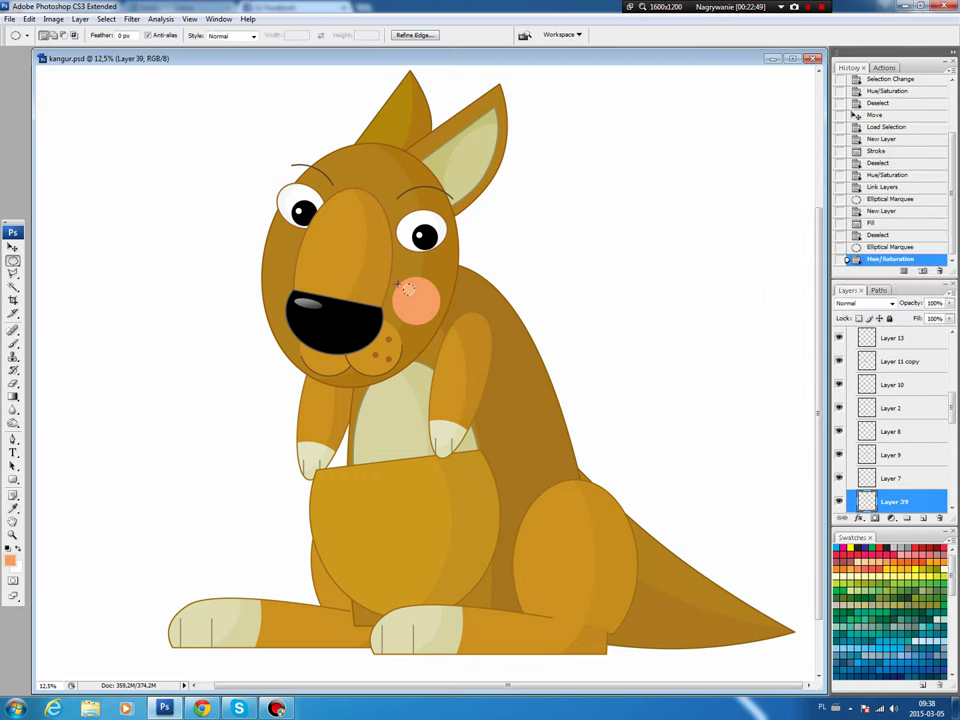
pyautogui.press('v')
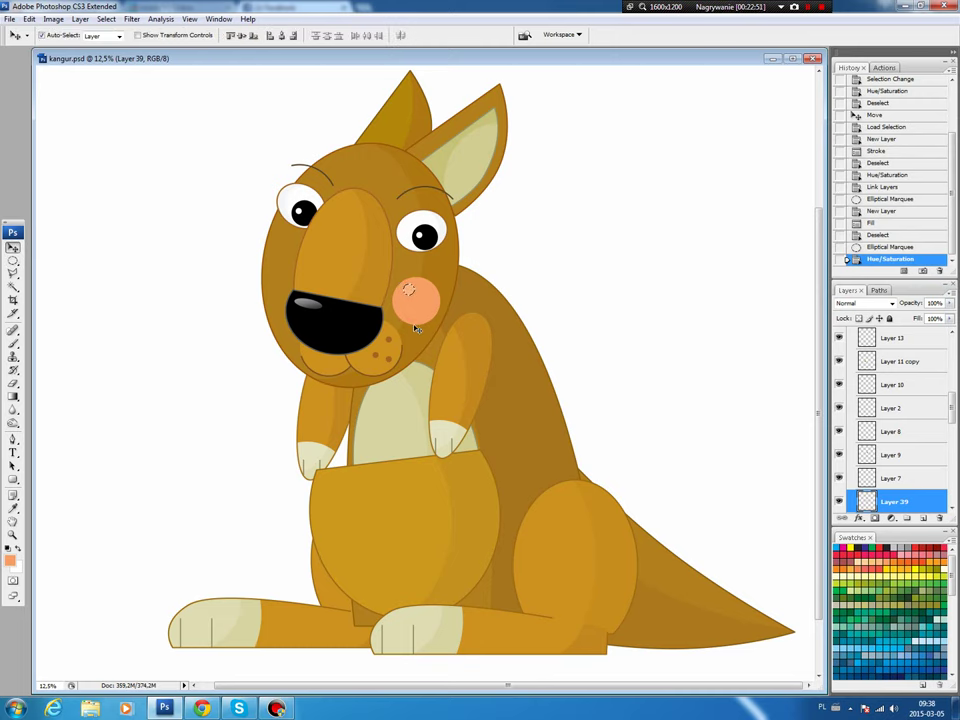
pyautogui.hotkey('ctrl', 'd')
# Copy the cheek to the face's left side and darken the copy slightly.
pyautogui.moveTo(423, 314); pyautogui.dragTo(421, 311)
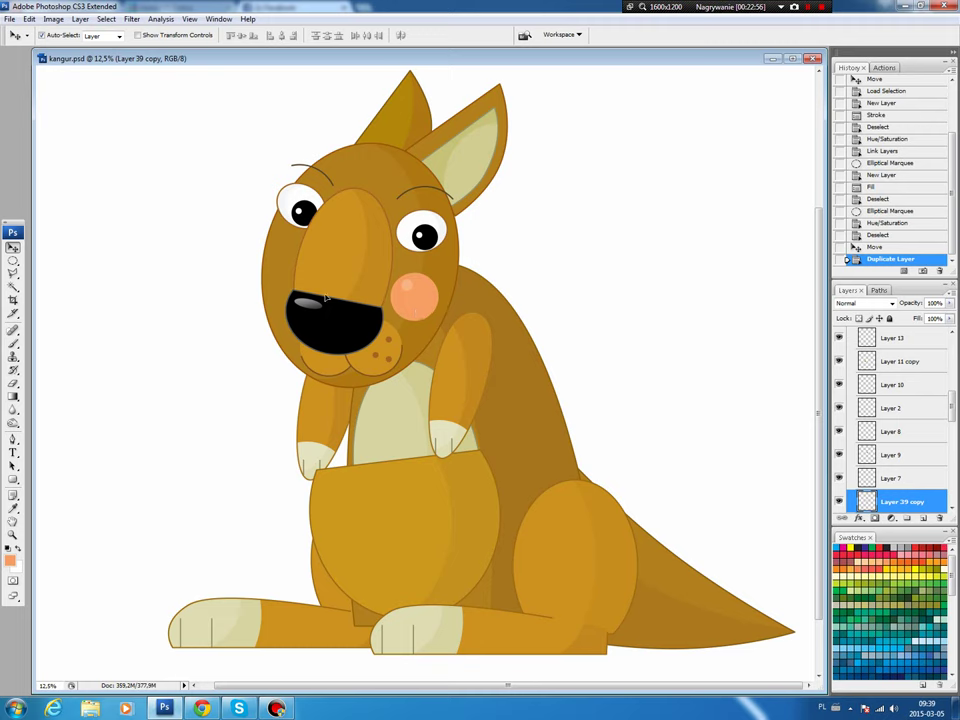
pyautogui.moveTo(327, 295); pyautogui.dragTo(282, 291)
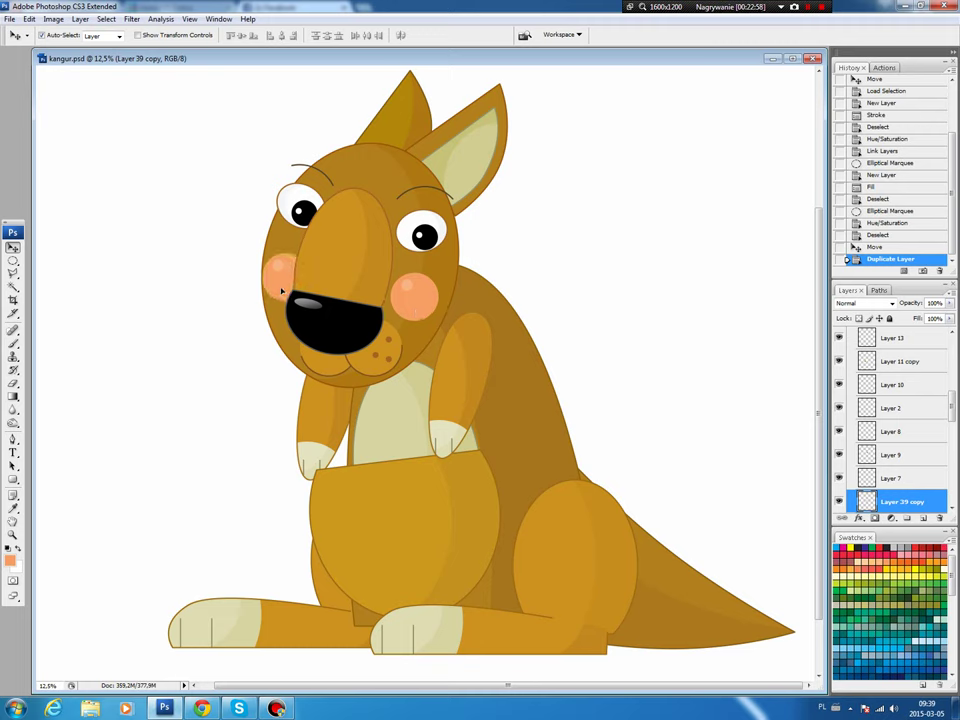
pyautogui.hotkey('ctrl', 'u')
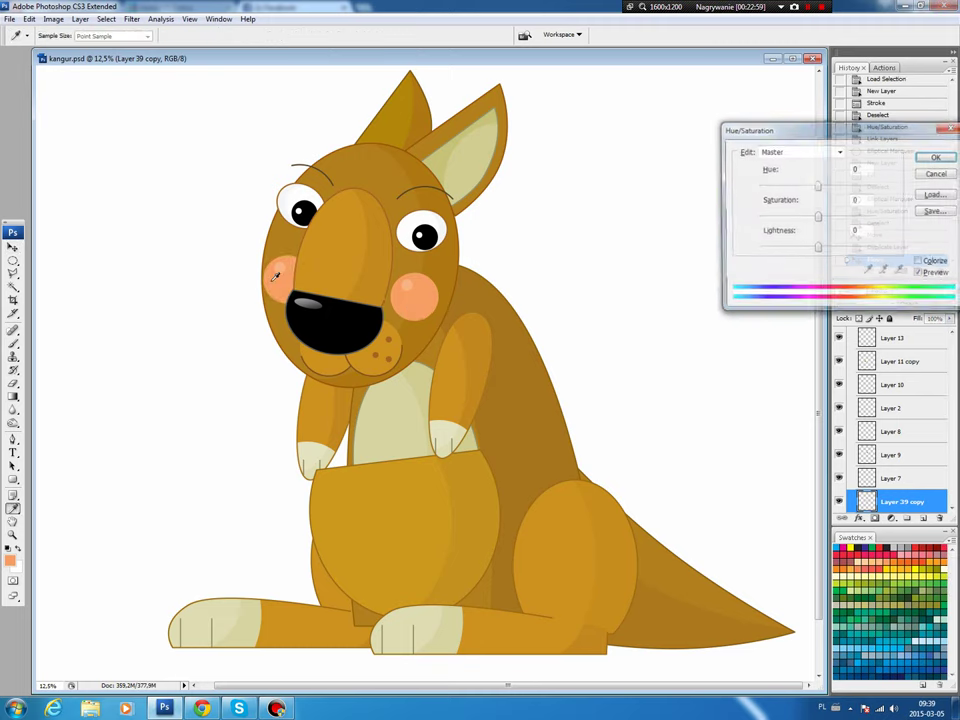
pyautogui.moveTo(817, 252); pyautogui.dragTo(814, 252)
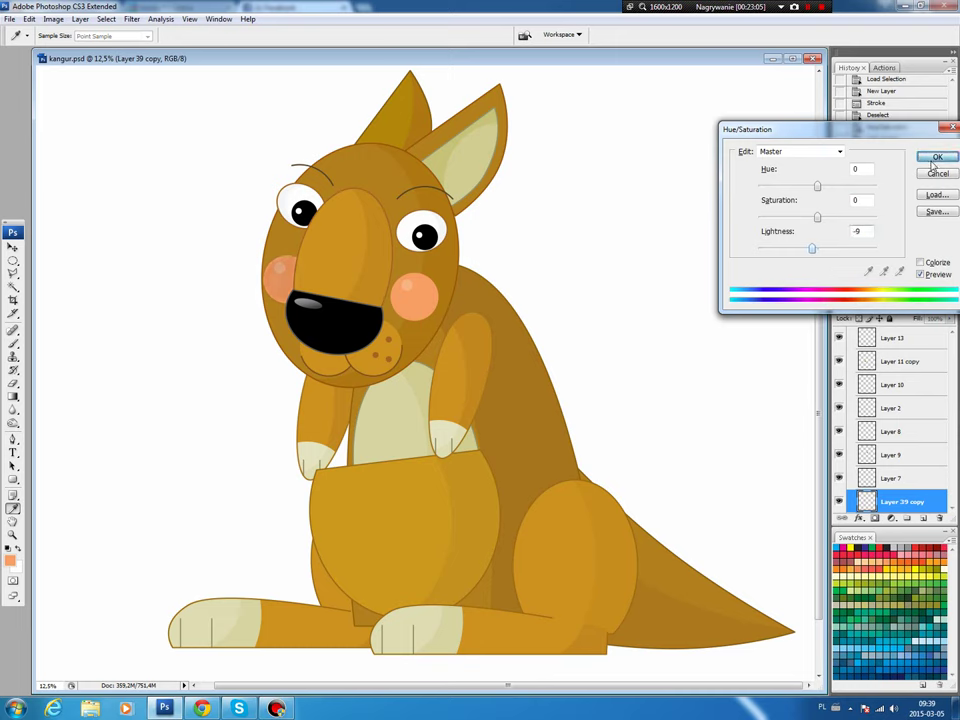
pyautogui.press('Return')
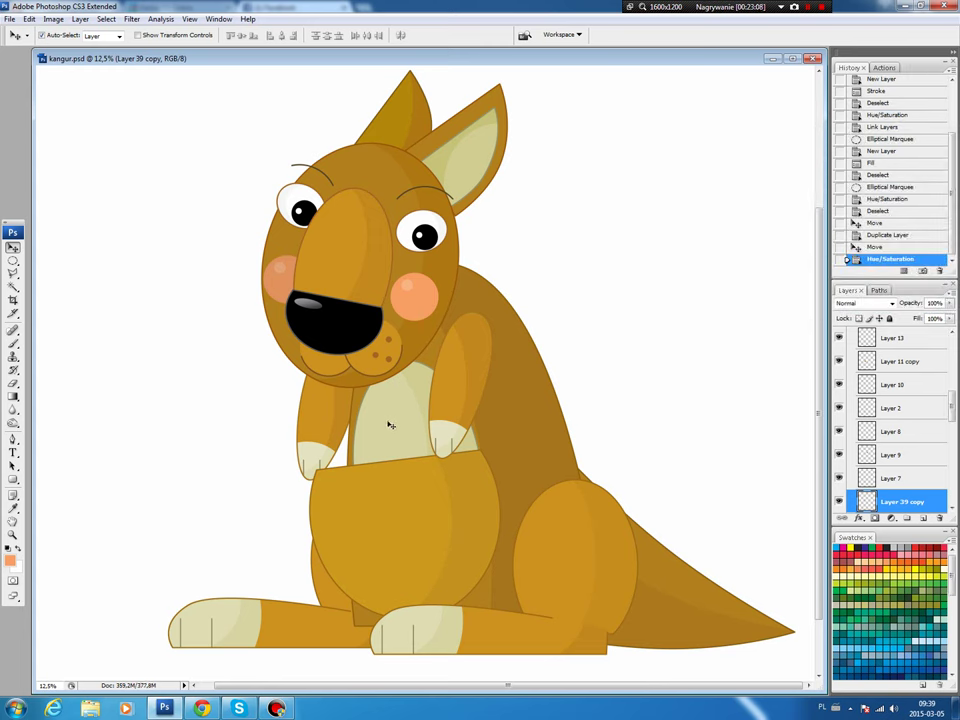
# Shade the belly on Layer 25 with a pale beige gradient sampled from the belly.
pyautogui.click(390, 425)
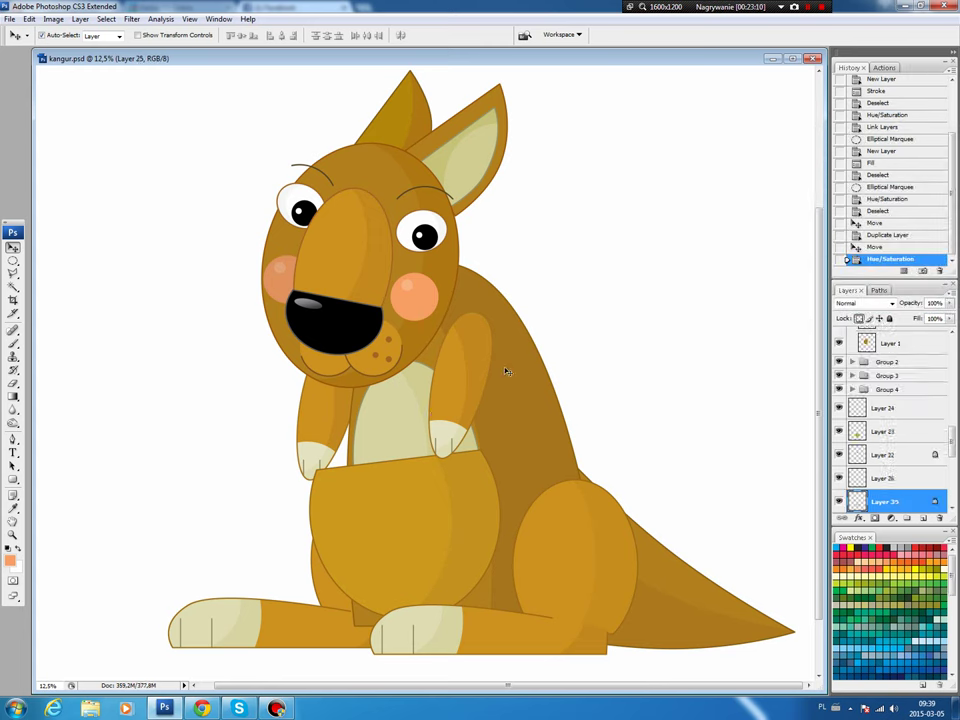
pyautogui.press('g')
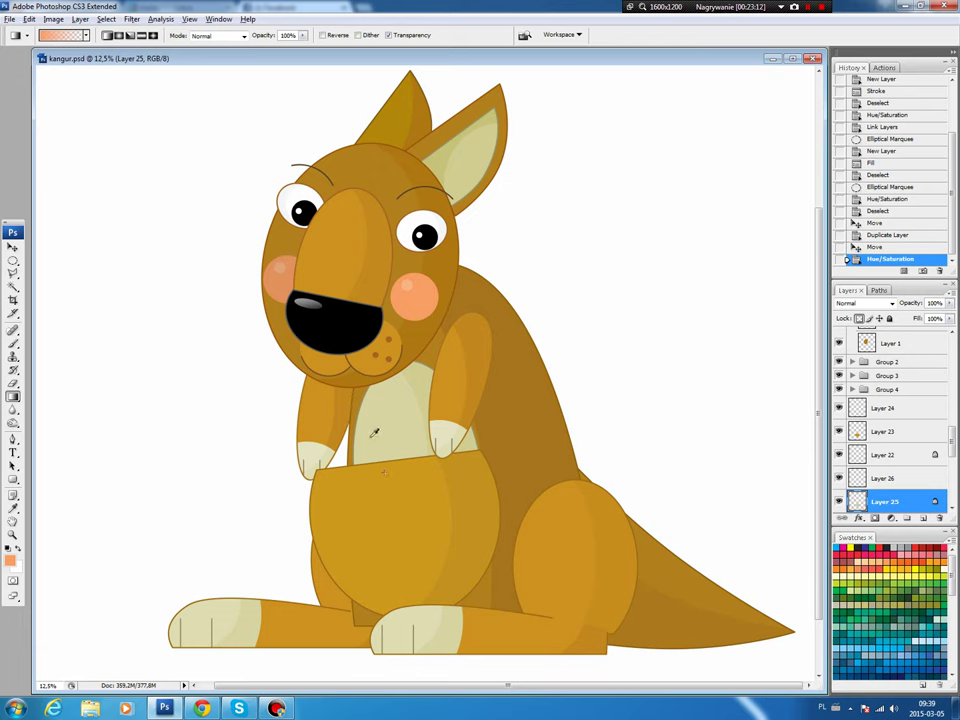
pyautogui.press('i')
pyautogui.click(375, 432)
pyautogui.click(10, 560)
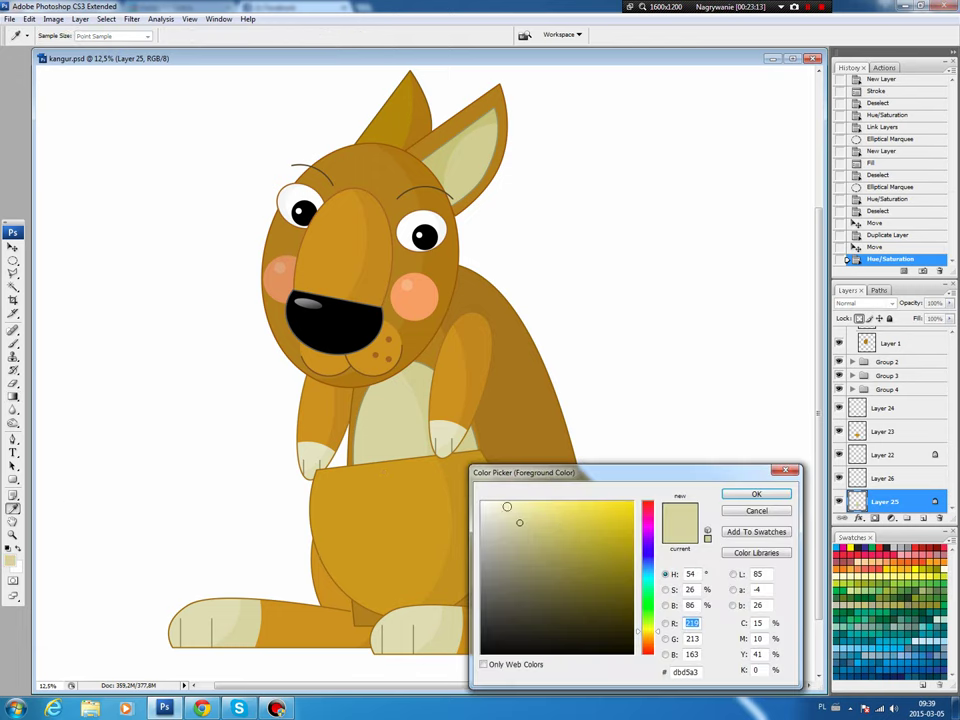
pyautogui.click(756, 494)
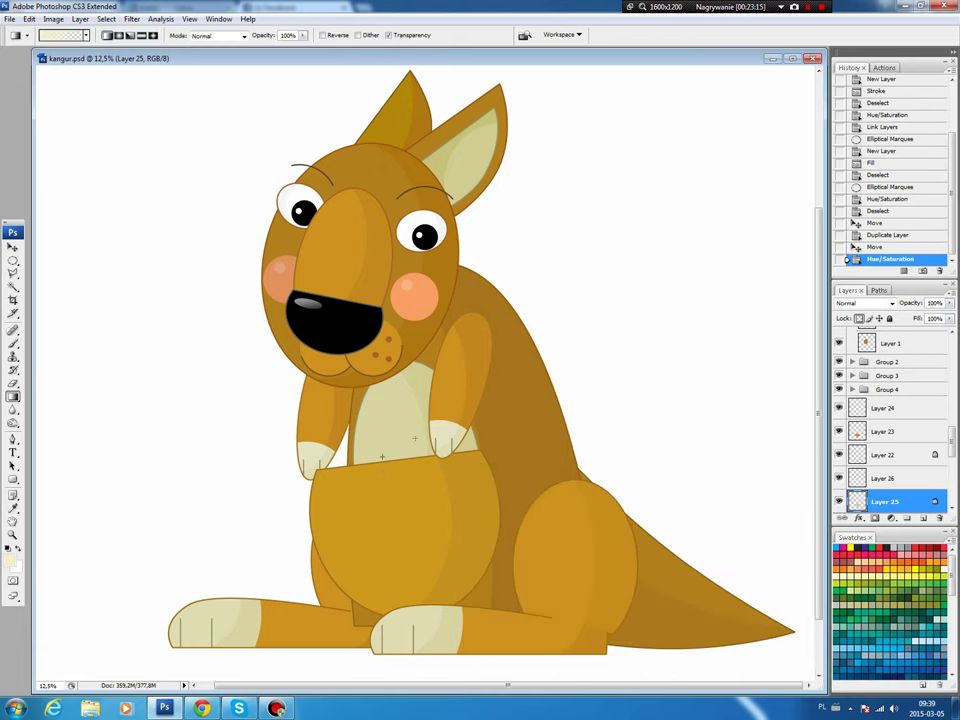
pyautogui.moveTo(381, 457); pyautogui.dragTo(421, 425)
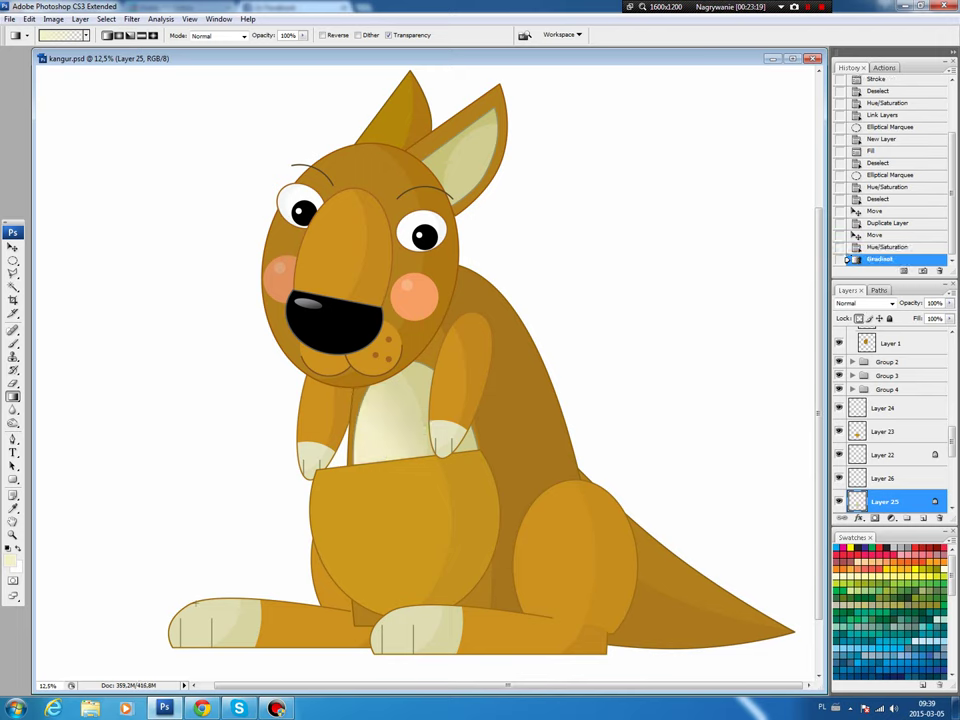
# Add light gradients to the cream toes of the left and right feet.
pyautogui.press('v')
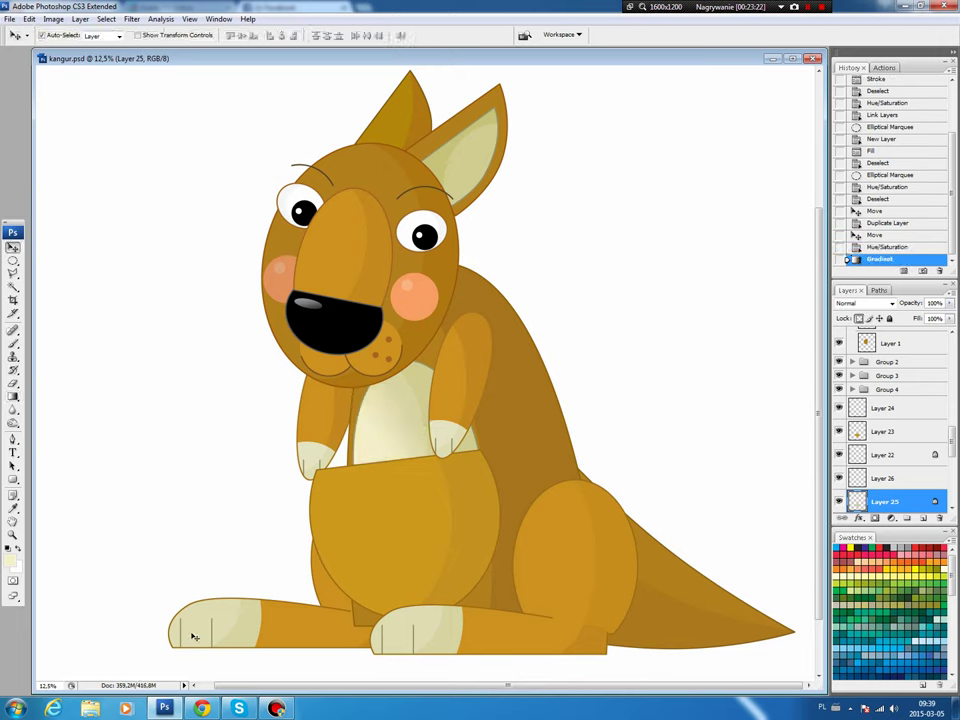
pyautogui.click(326, 552)
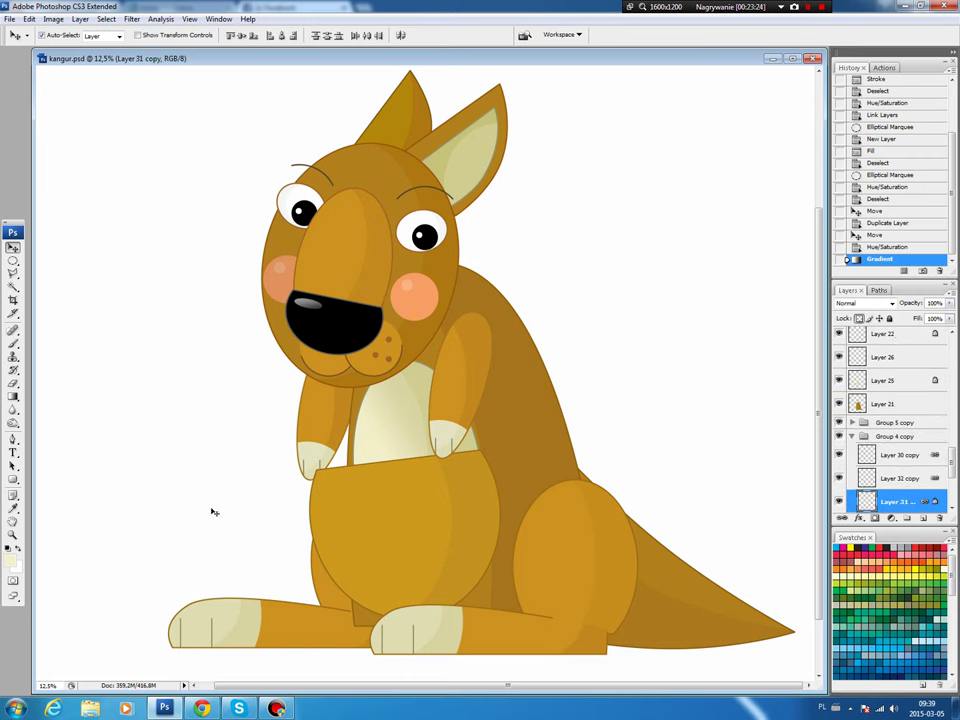
pyautogui.press('g')
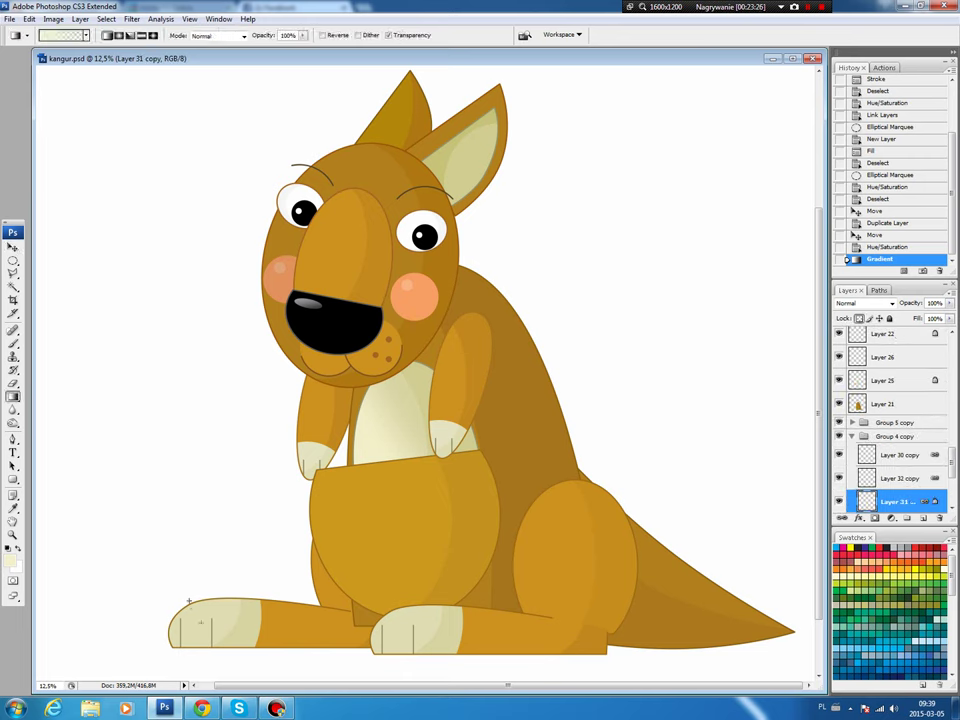
pyautogui.moveTo(189, 601); pyautogui.dragTo(201, 626)
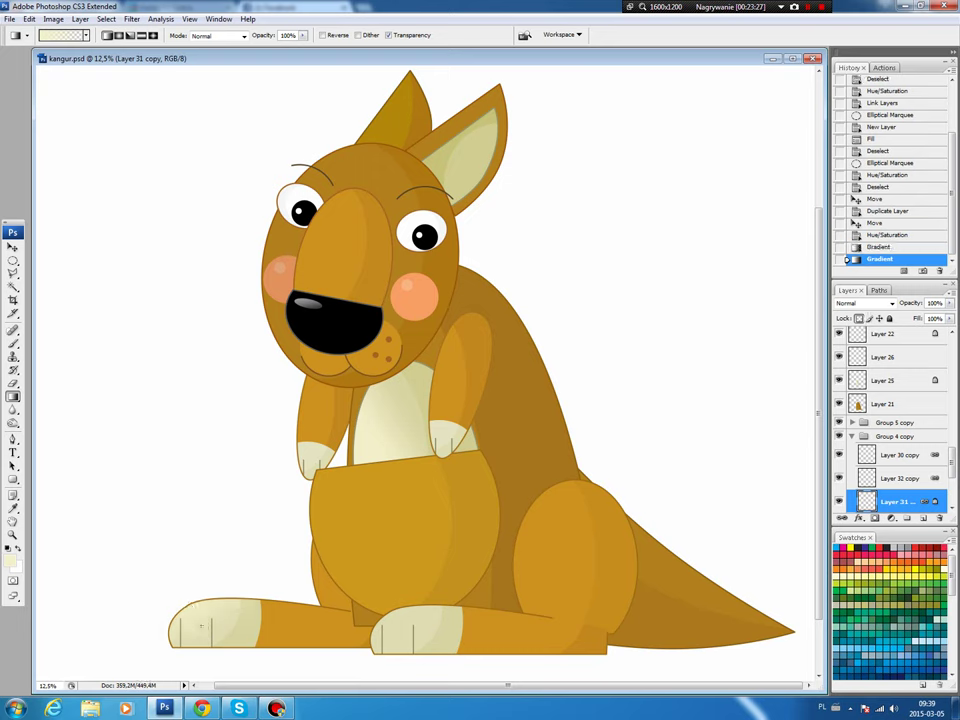
pyautogui.press('v')
pyautogui.click(399, 619)
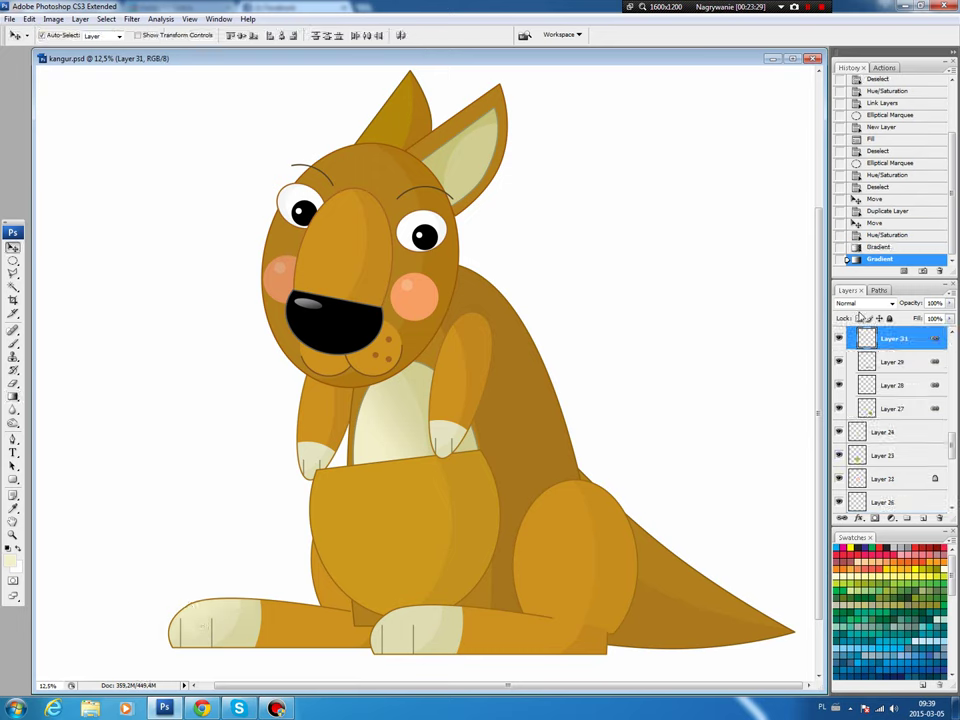
pyautogui.press('g')
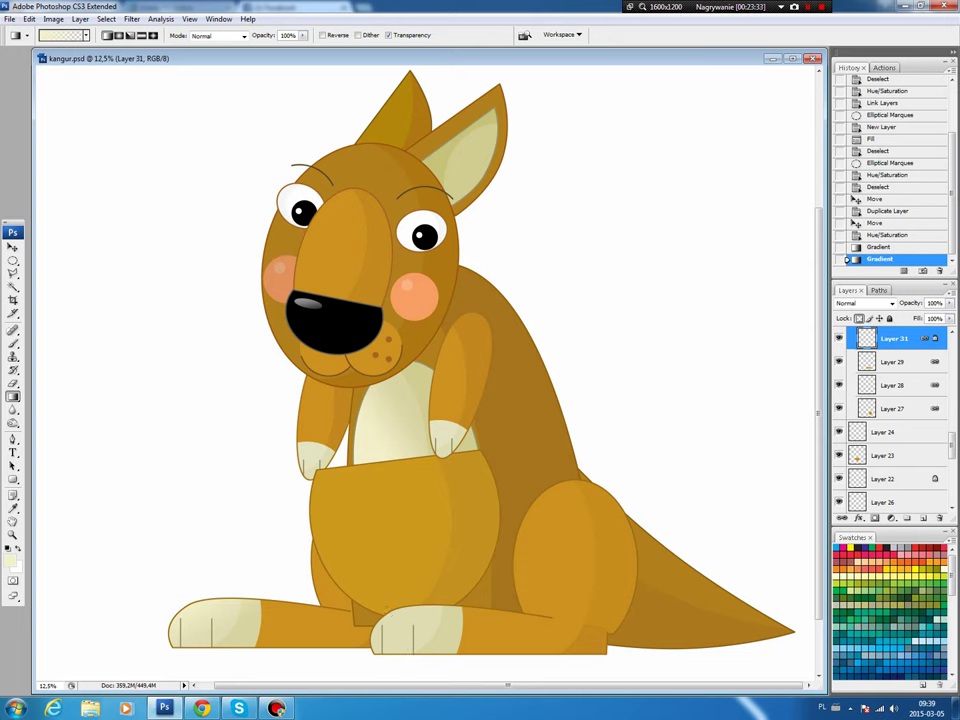
pyautogui.moveTo(401, 615); pyautogui.dragTo(396, 632)
# Shade the pouch on Layer 23 with a slightly different orange gradient, lighter toward the left.
pyautogui.press('v')
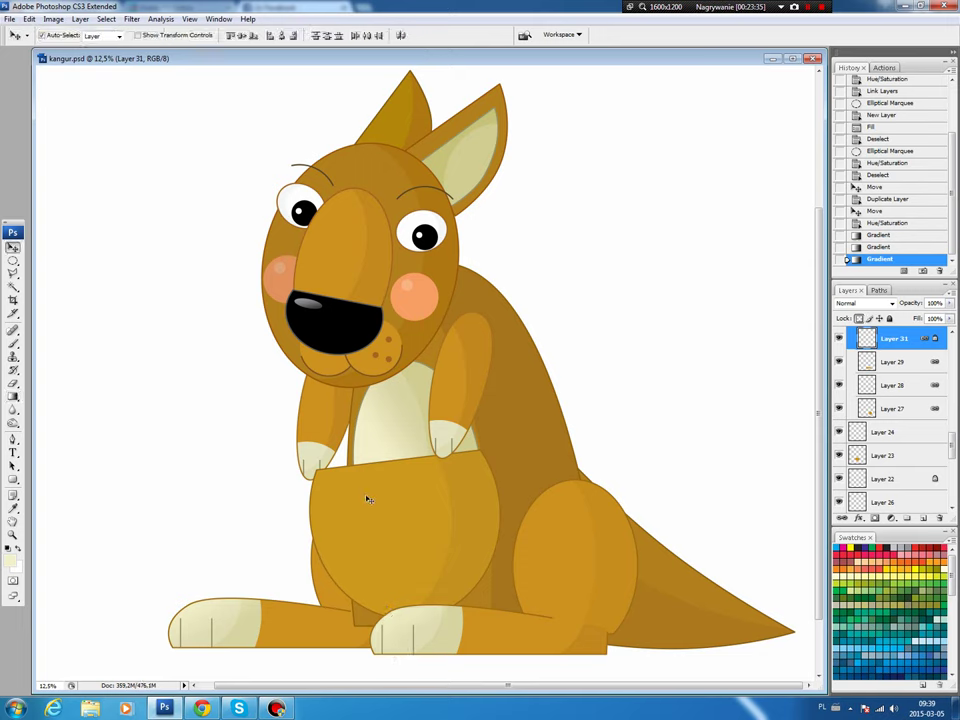
pyautogui.click(369, 499)
pyautogui.press('b')
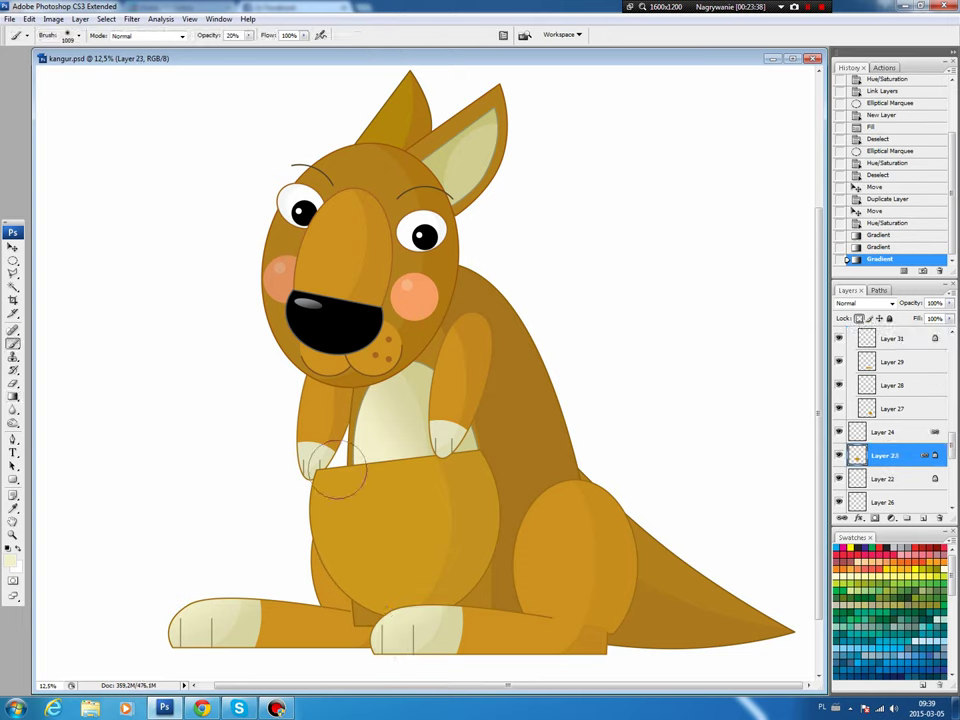
pyautogui.keyDown('alt'); pyautogui.click(240, 358); pyautogui.keyUp('alt')
pyautogui.click(11, 561)
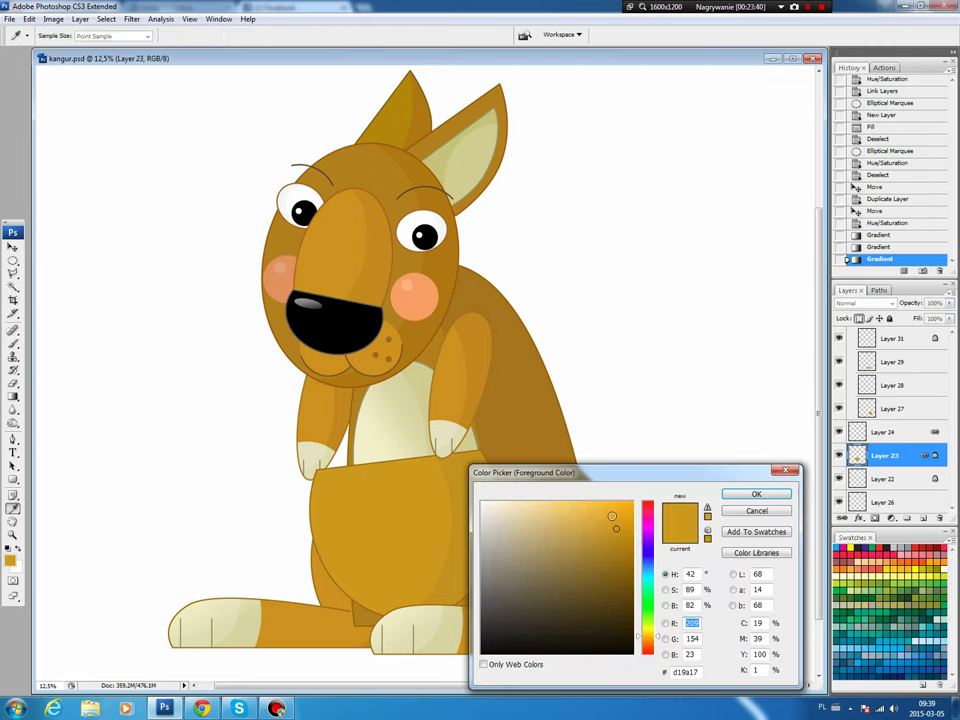
pyautogui.click(613, 513)
pyautogui.click(755, 496)
pyautogui.press('g')
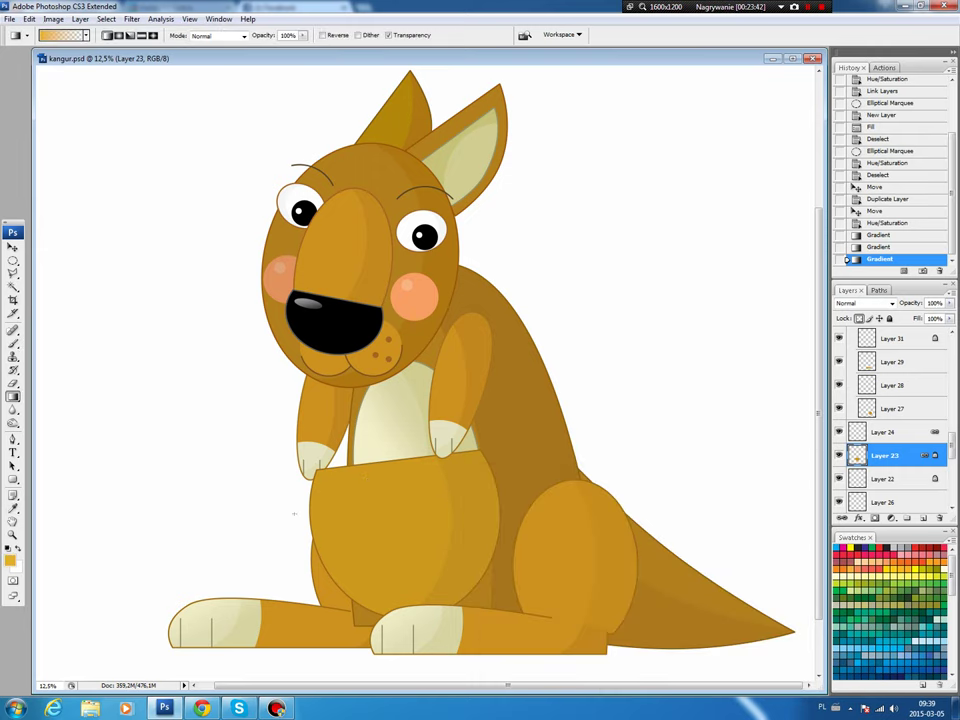
pyautogui.moveTo(337, 552); pyautogui.dragTo(420, 544)
# Shade the snout with a gradient on a new layer inside the Layer 5 outline, then deselect.
pyautogui.press('v')
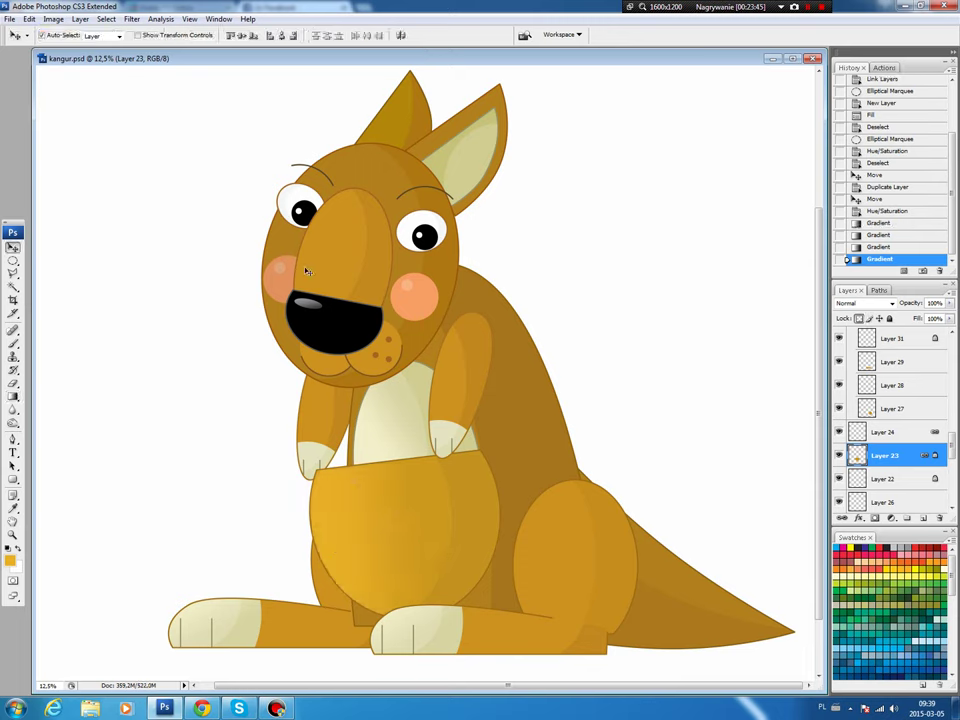
pyautogui.keyDown('ctrl'); pyautogui.click(504, 407); pyautogui.keyUp('ctrl')
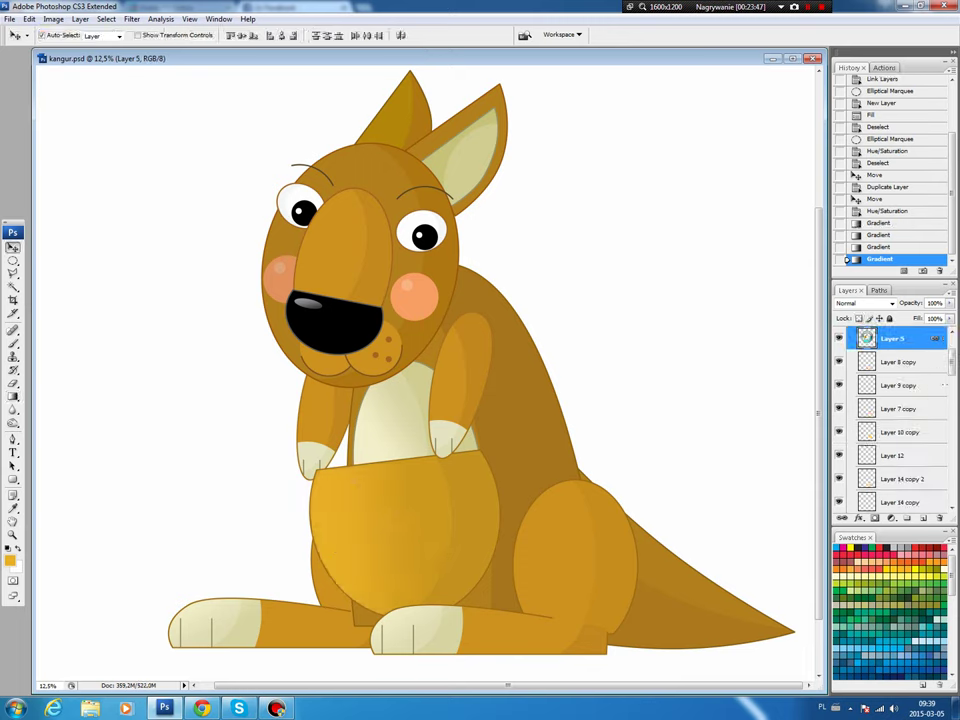
pyautogui.keyDown('ctrl'); pyautogui.click(866, 385); pyautogui.keyUp('ctrl')
pyautogui.hotkey('ctrl', 'shift', 'alt', 'n')
pyautogui.press('g')
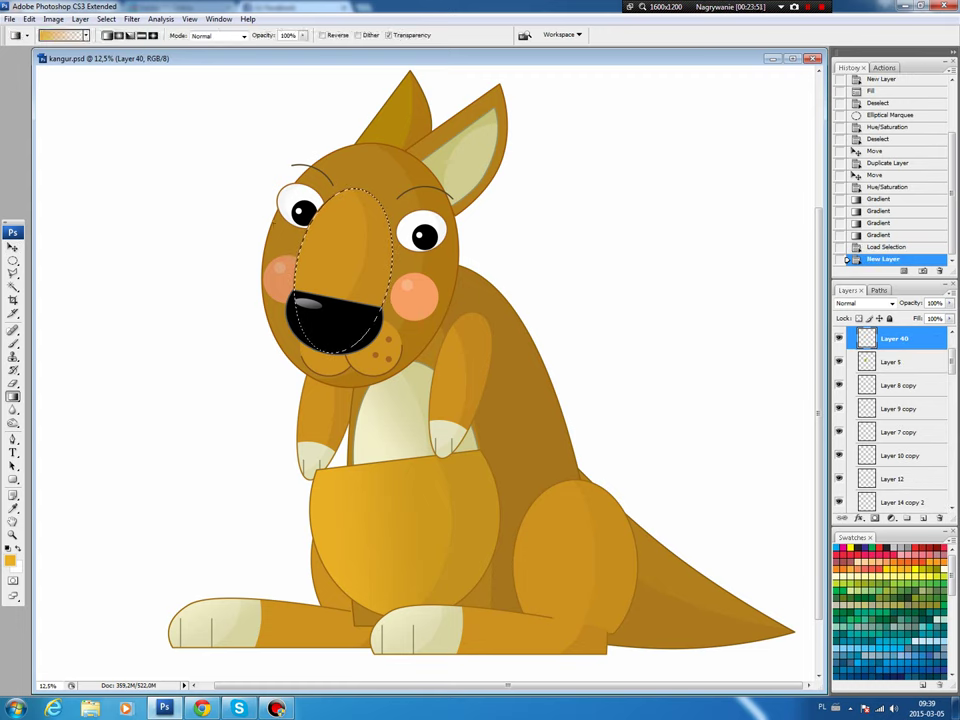
pyautogui.moveTo(340, 205); pyautogui.dragTo(333, 276)
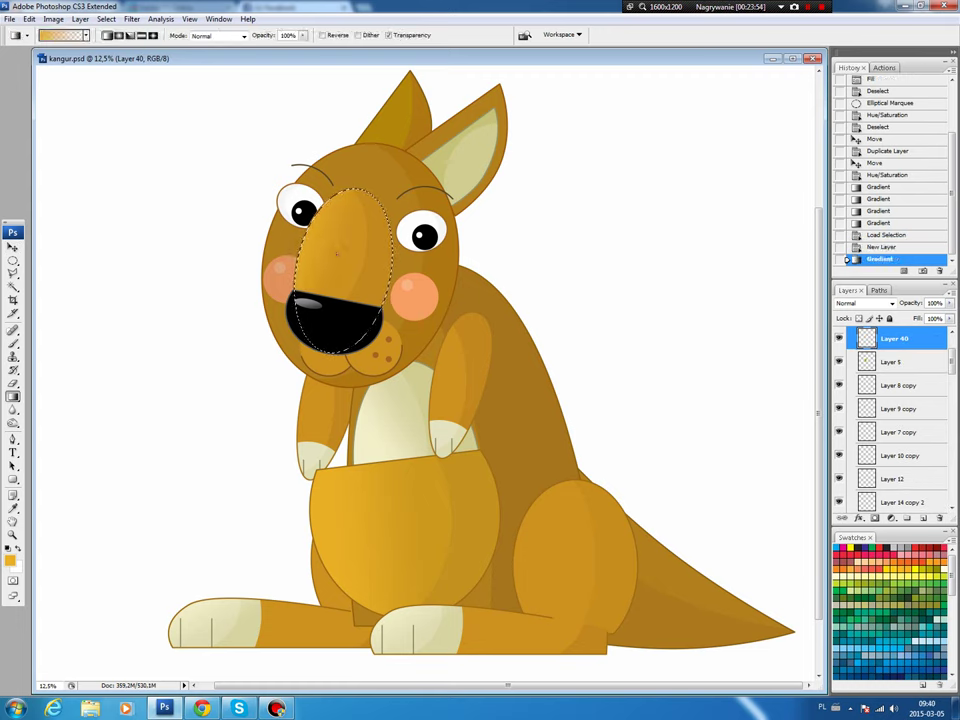
pyautogui.hotkey('ctrl', 'd')
# Add gradient shading to the back ear on locked Layer 19 and the front inner ear on Layer 15.
pyautogui.press('v')
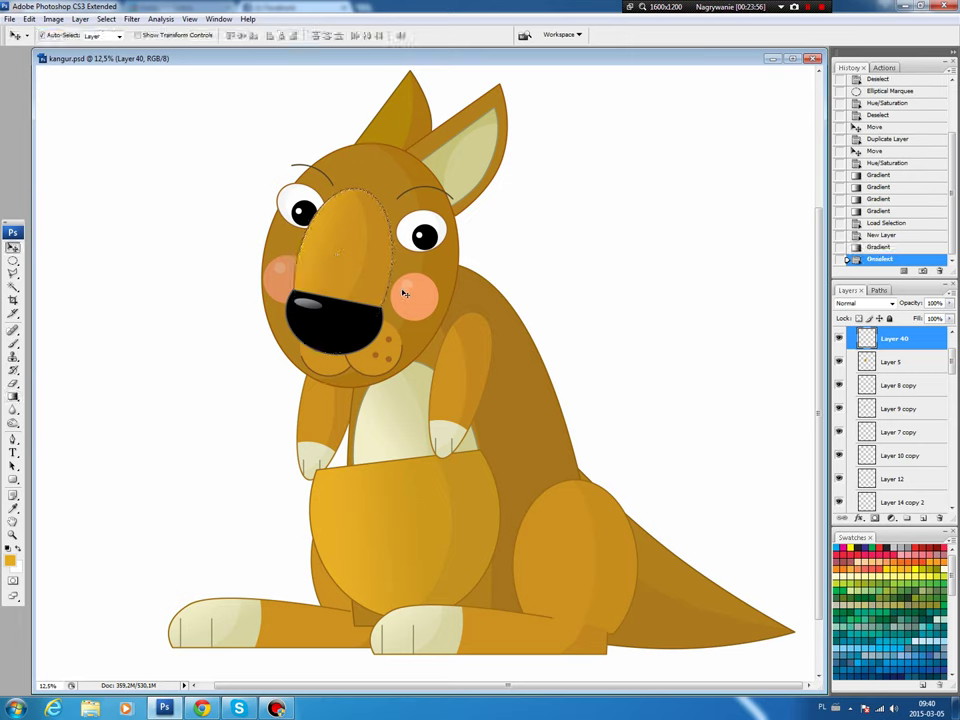
pyautogui.keyDown('ctrl'); pyautogui.click(388, 100); pyautogui.keyUp('ctrl')
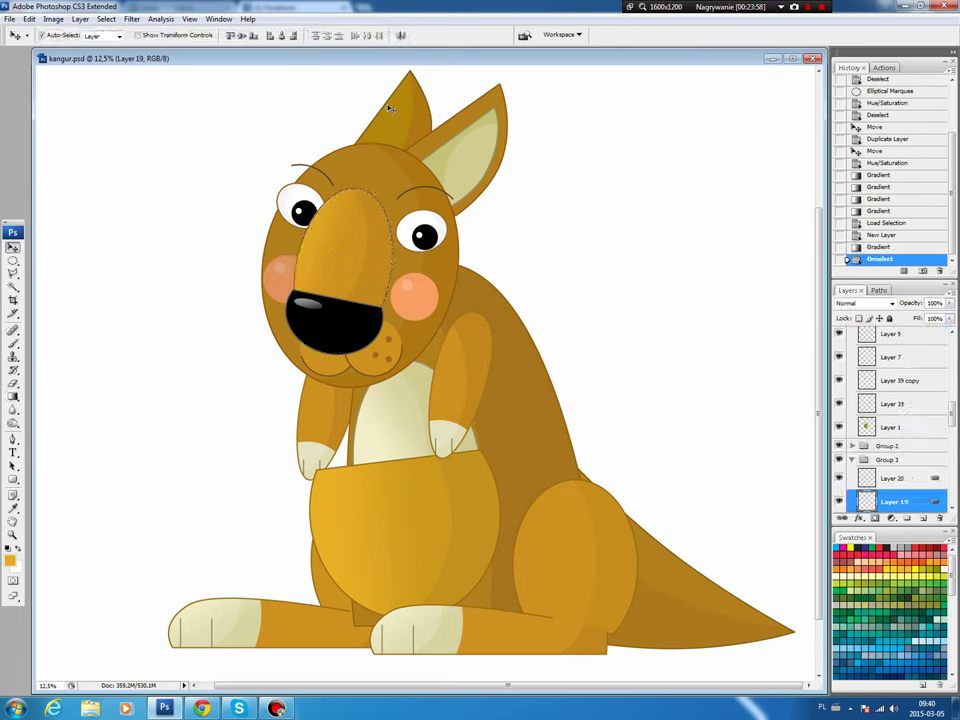
pyautogui.click(858, 319)
pyautogui.press('g')
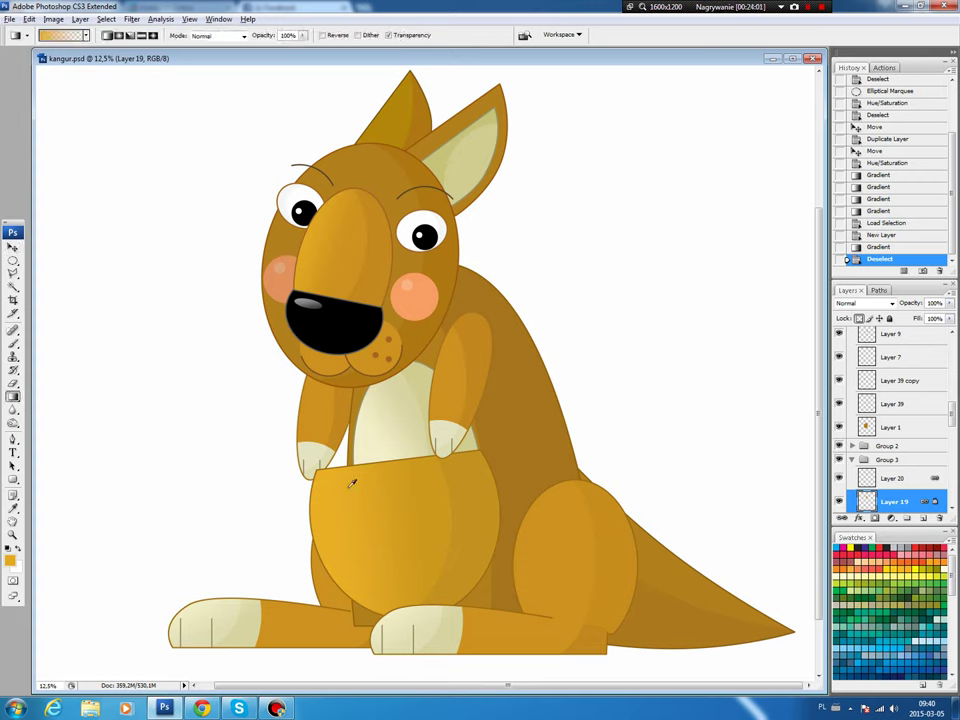
pyautogui.moveTo(355, 115); pyautogui.dragTo(386, 140)
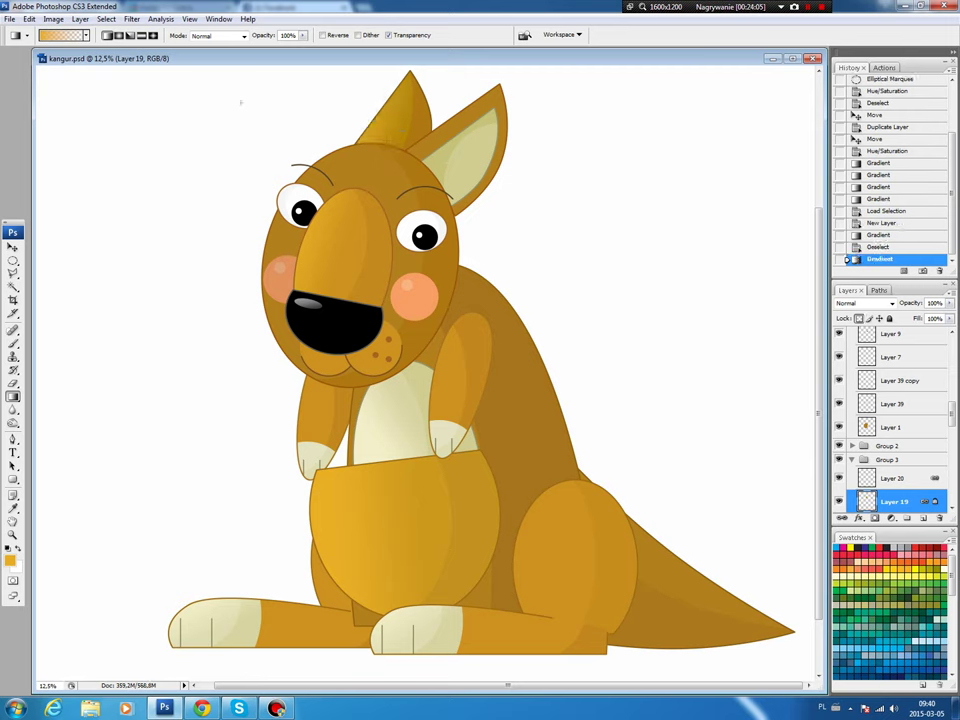
pyautogui.press('v')
pyautogui.click(348, 86)
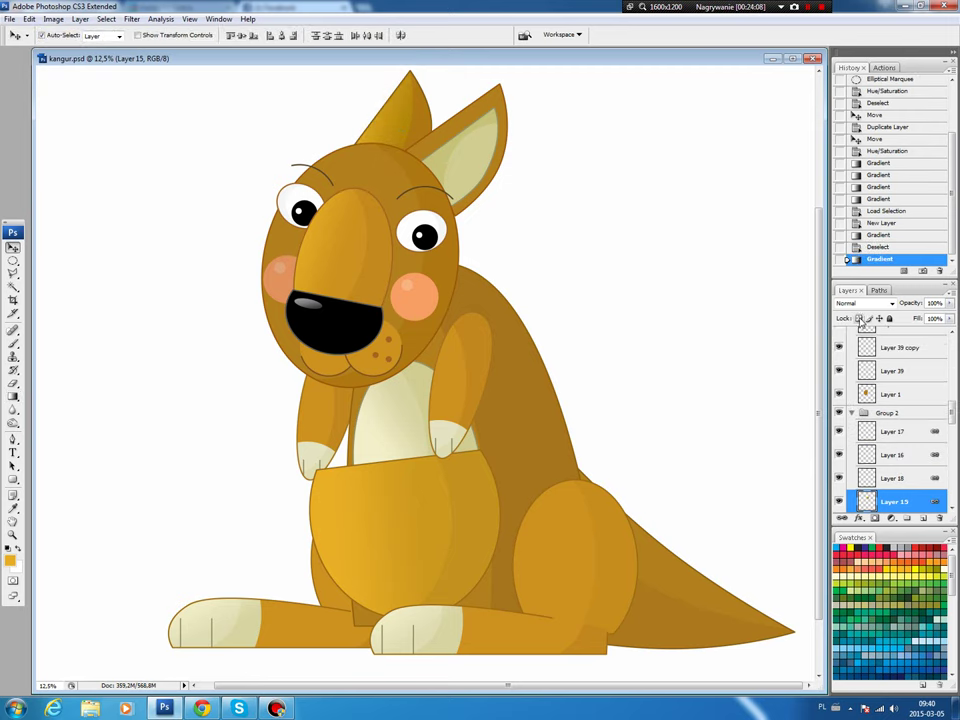
pyautogui.press('g')
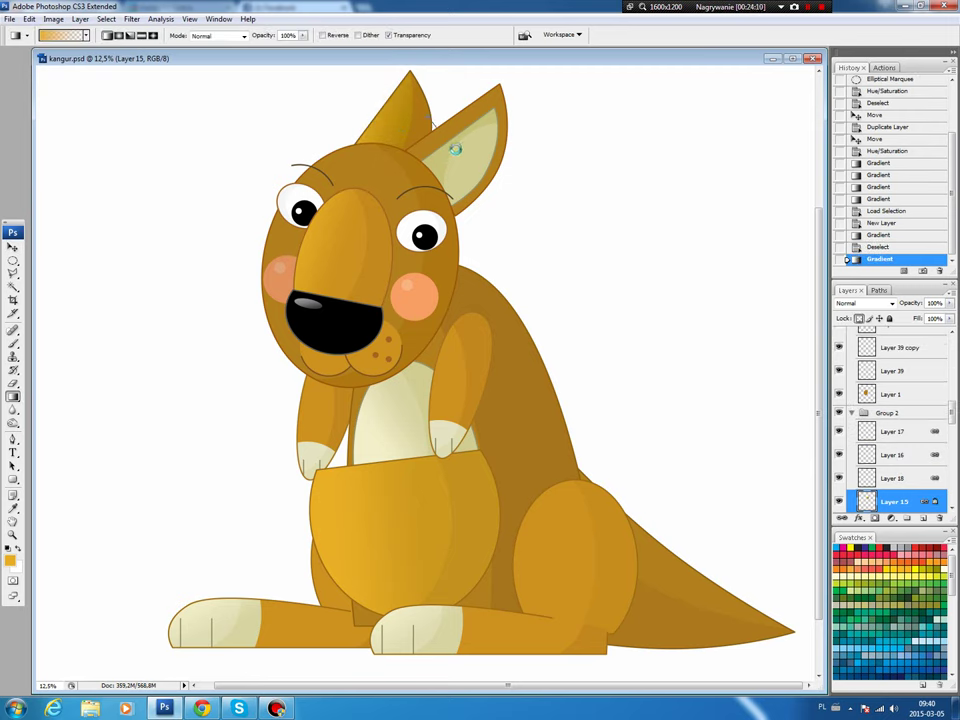
pyautogui.moveTo(340, 110); pyautogui.dragTo(451, 148)
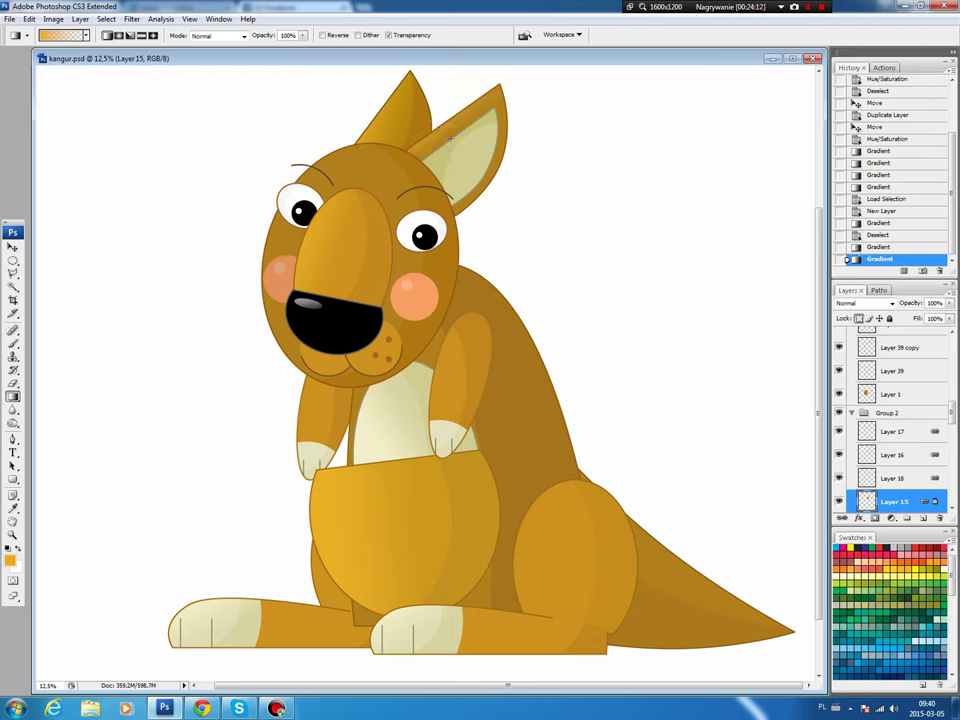
pyautogui.press('v')
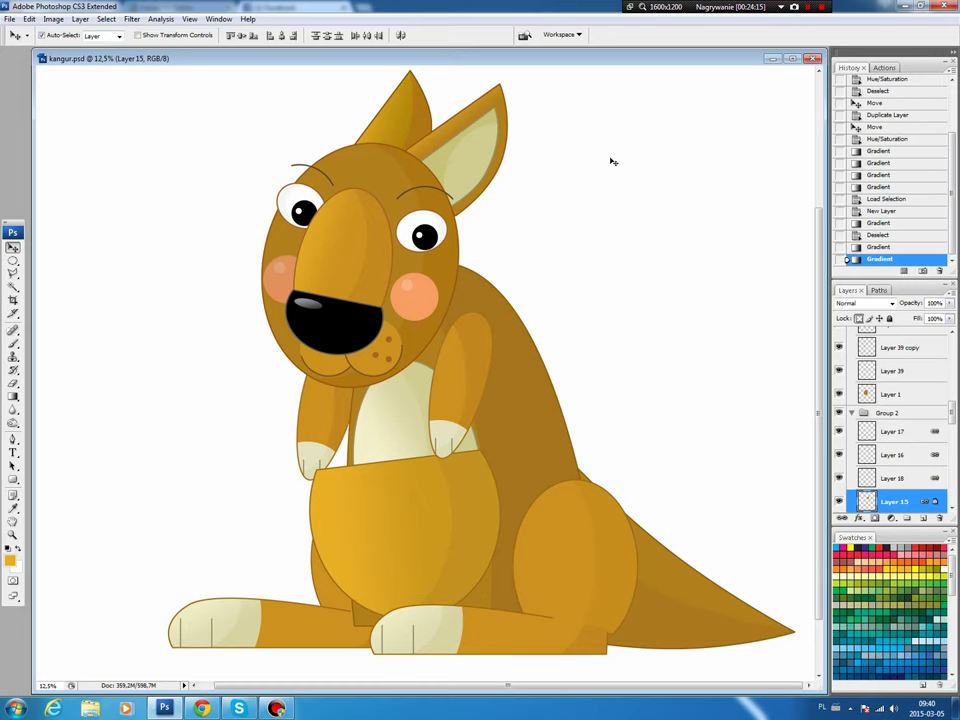
# Duplicate the Layer 14 freckle dots twice and place the copies along the lower muzzle.
pyautogui.click(282, 262)
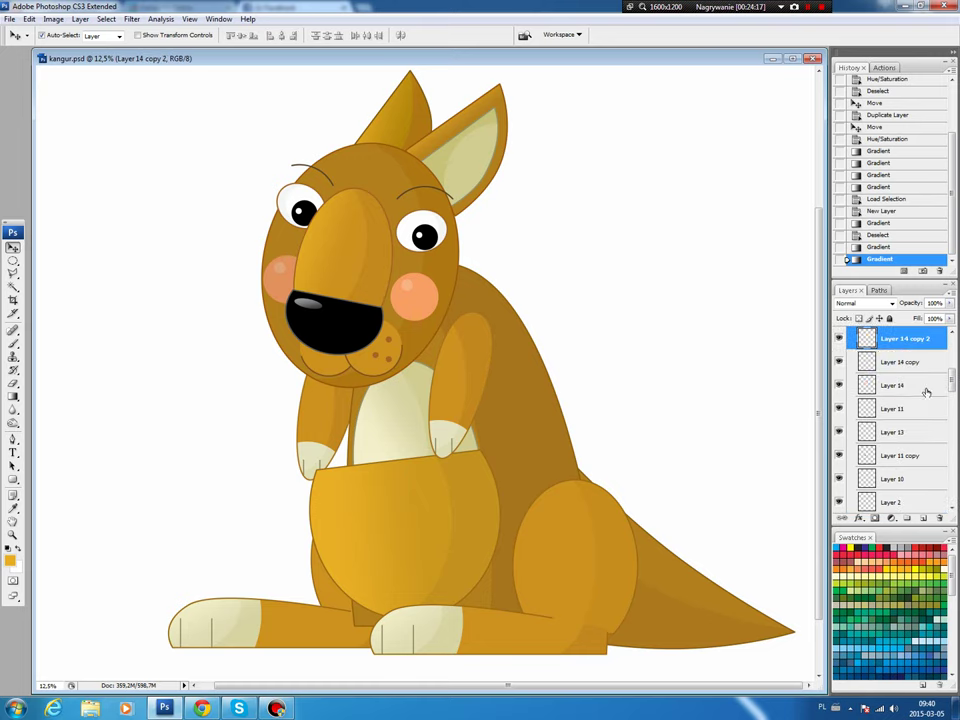
pyautogui.moveTo(915, 340); pyautogui.dragTo(923, 518)
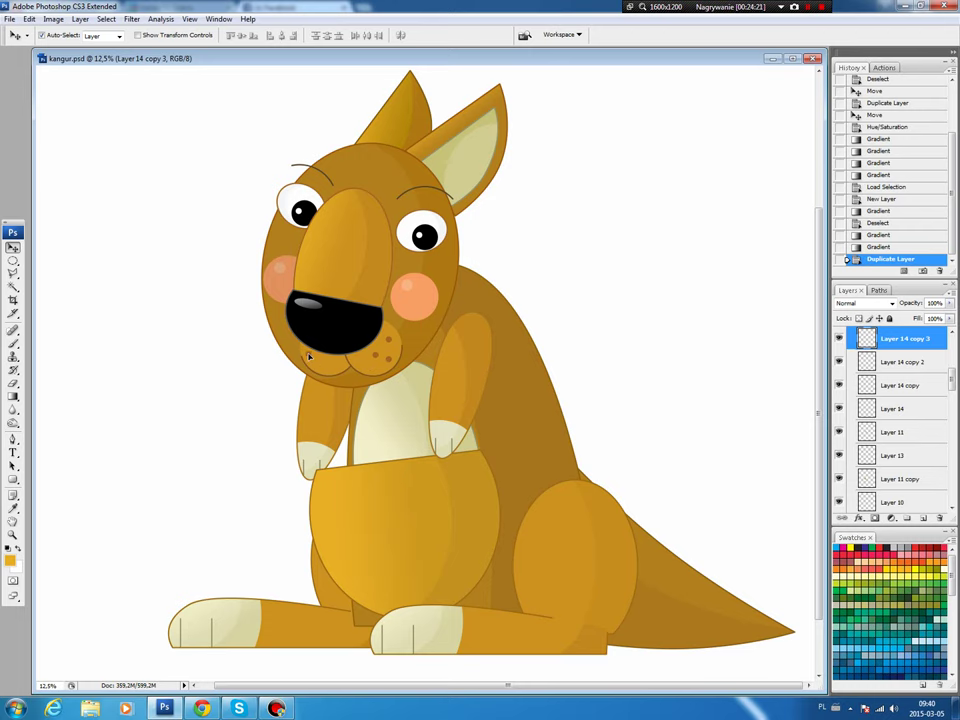
pyautogui.moveTo(308, 357); pyautogui.dragTo(307, 417)
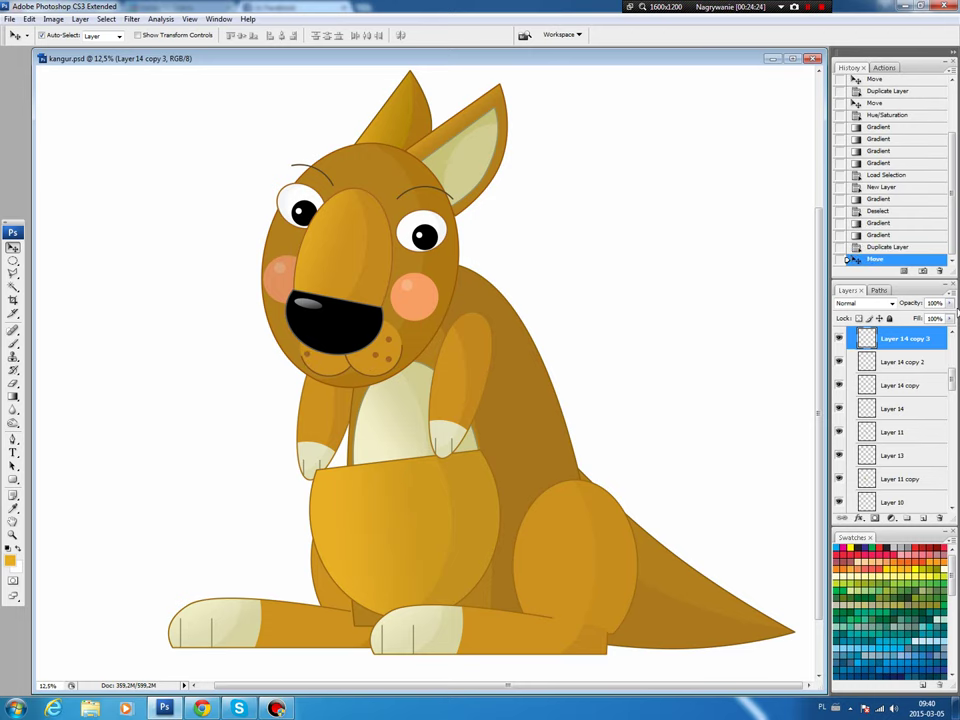
pyautogui.moveTo(905, 338); pyautogui.dragTo(923, 518)
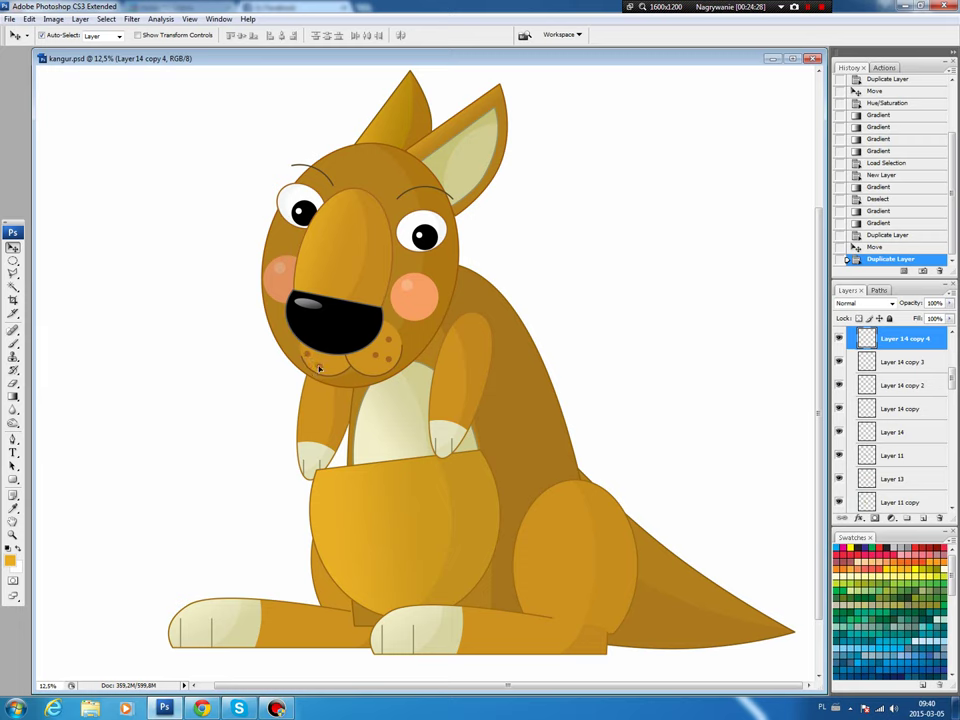
pyautogui.moveTo(319, 369); pyautogui.dragTo(322, 390)
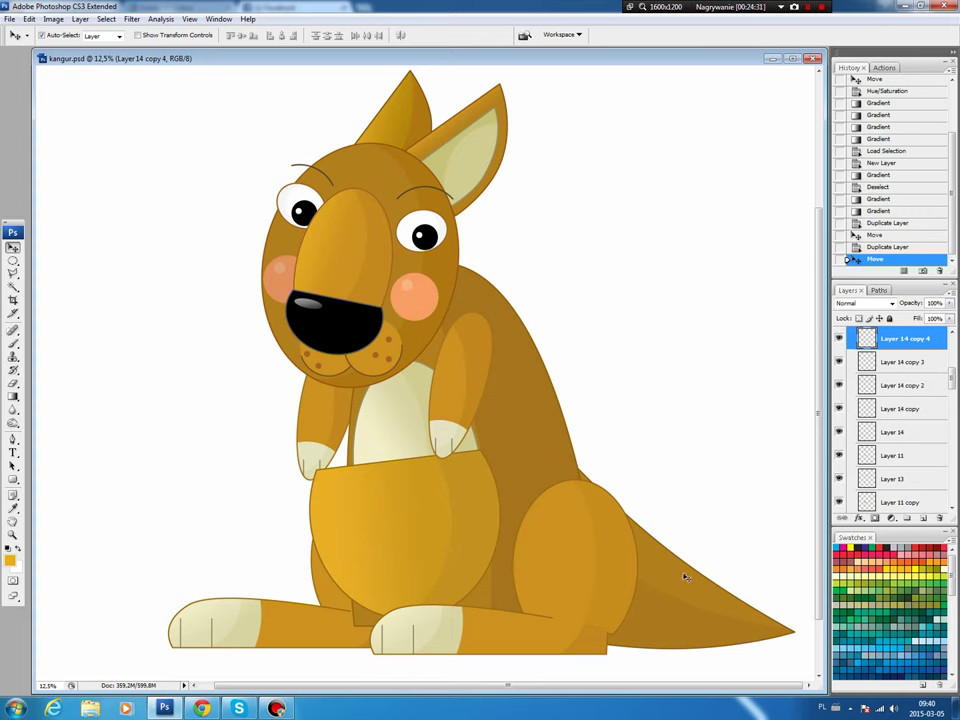
pyautogui.click(656, 606)
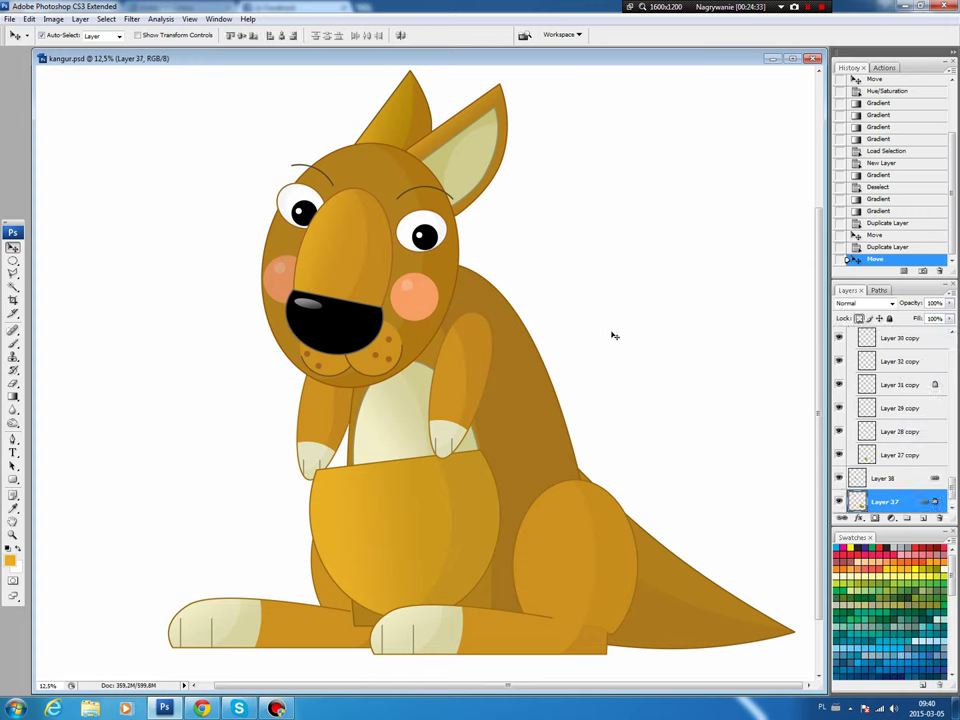
# Shade the tail on Layer 37 with a gradient of its sampled brown.
pyautogui.press('g')
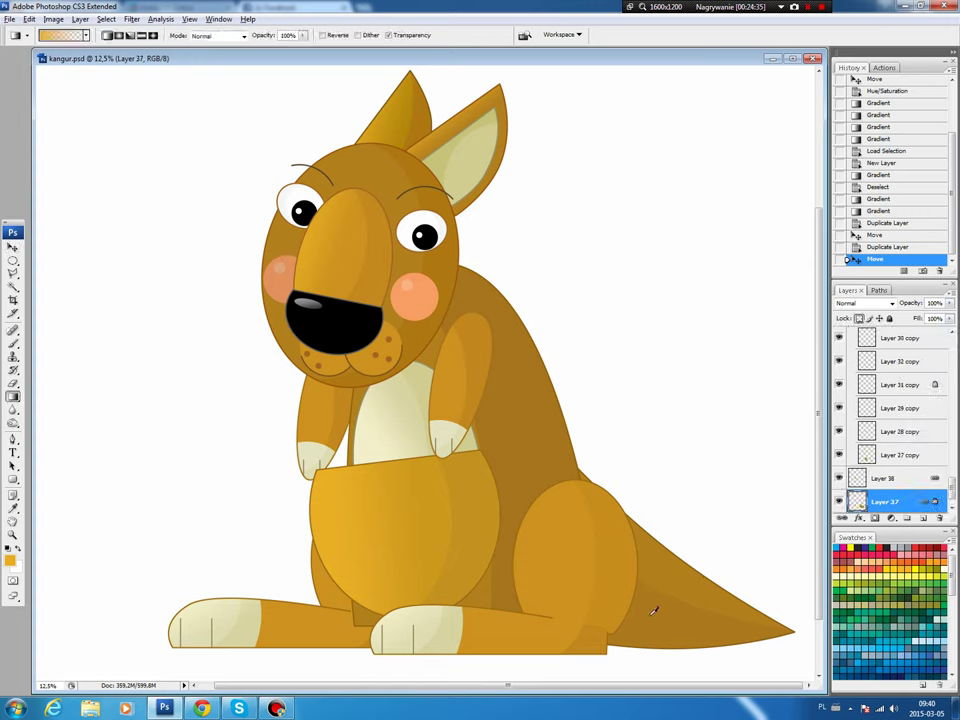
pyautogui.keyDown('alt'); pyautogui.click(653, 610); pyautogui.keyUp('alt')
pyautogui.click(11, 559)
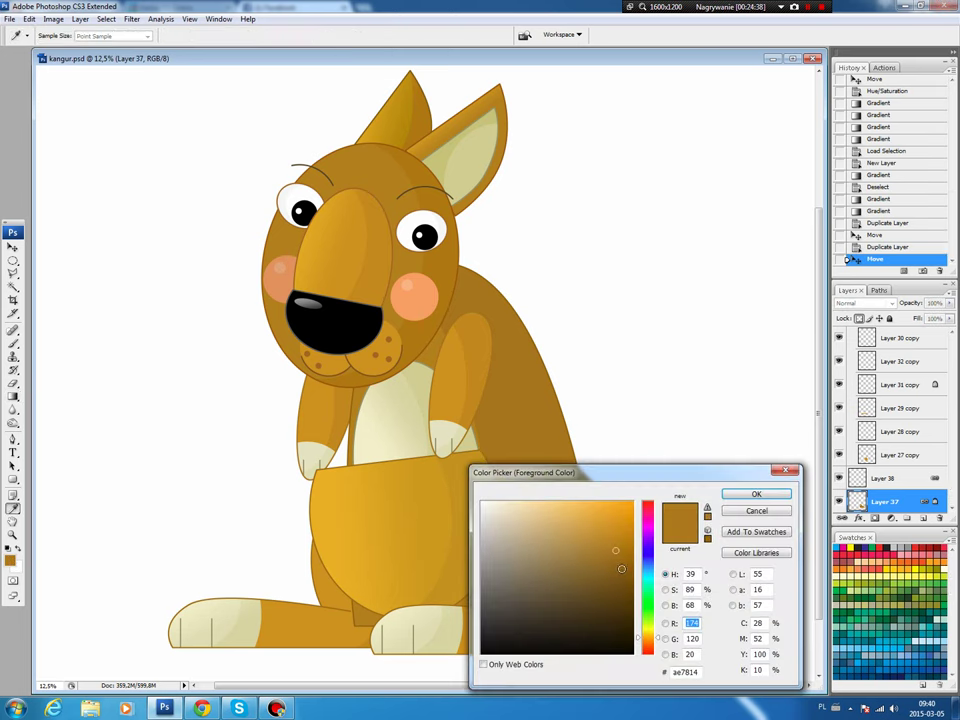
pyautogui.click(758, 494)
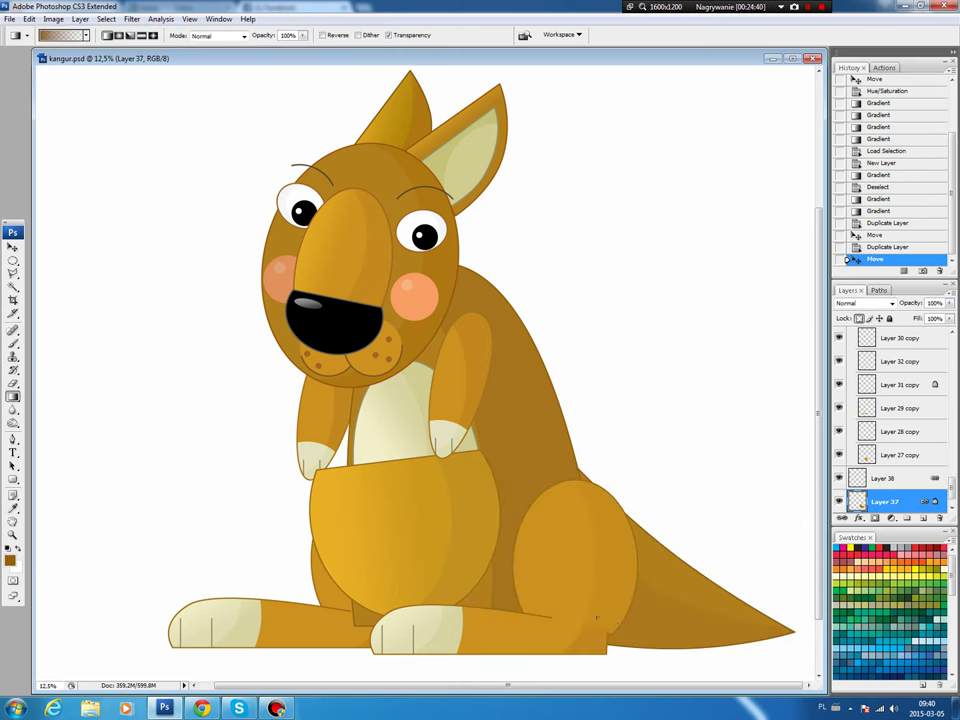
pyautogui.moveTo(697, 616)
pyautogui.mouseDown()
pyautogui.moveTo(682, 606)
pyautogui.moveTo(666, 621)
pyautogui.mouseUp()
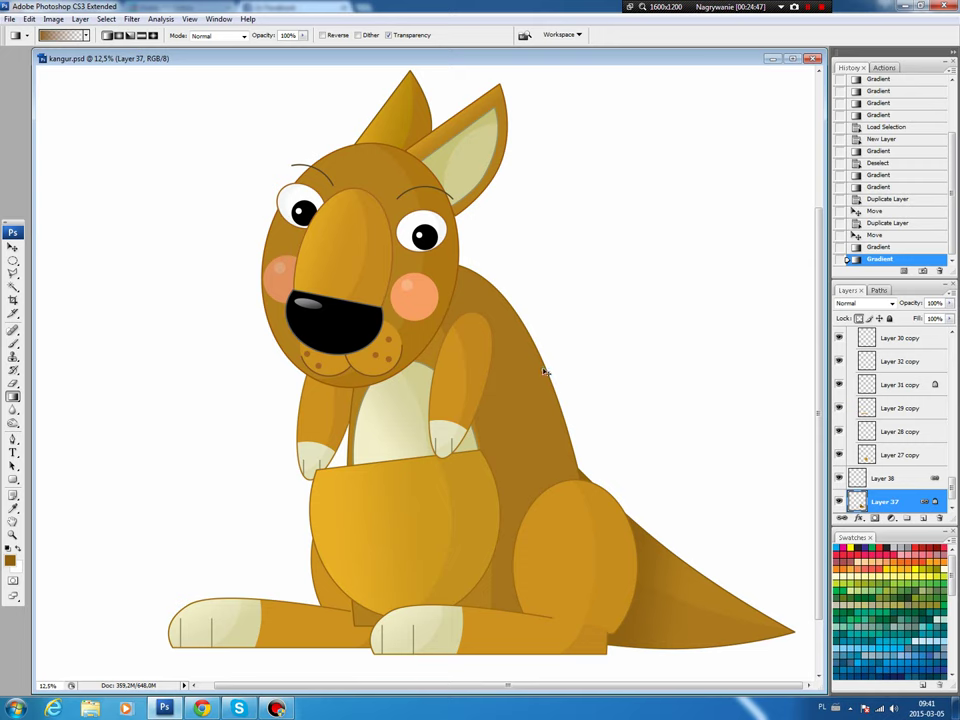
# Add a dark brown #794f00 gradient shadow along the neck and back on a new layer at 83% opacity.
pyautogui.press('v')
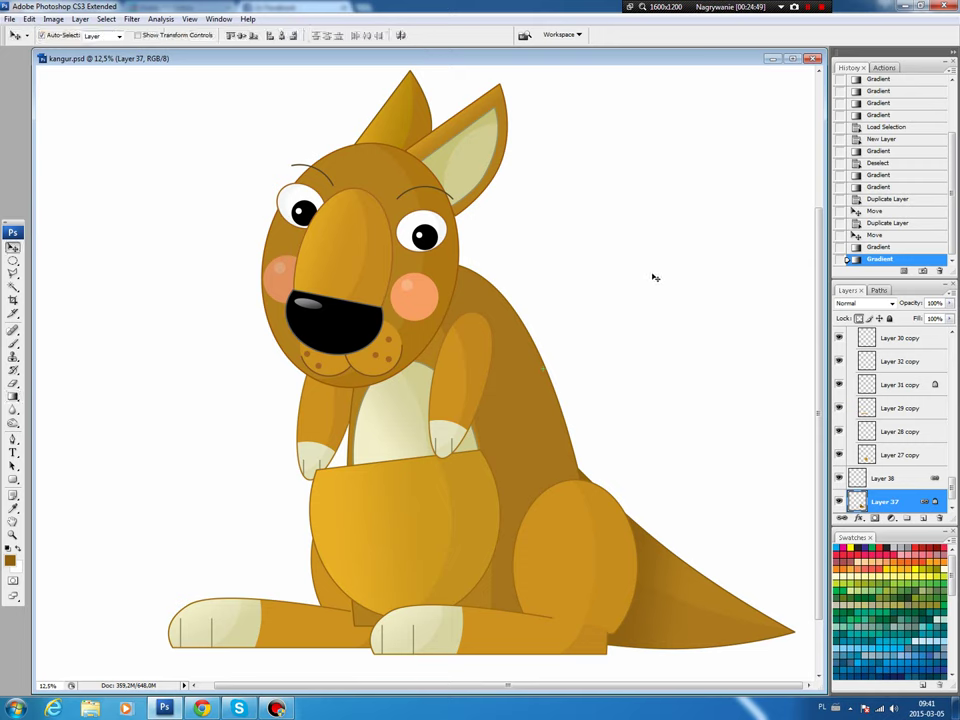
pyautogui.click(461, 315)
pyautogui.keyDown('ctrl'); pyautogui.click(857, 338); pyautogui.keyUp('ctrl')
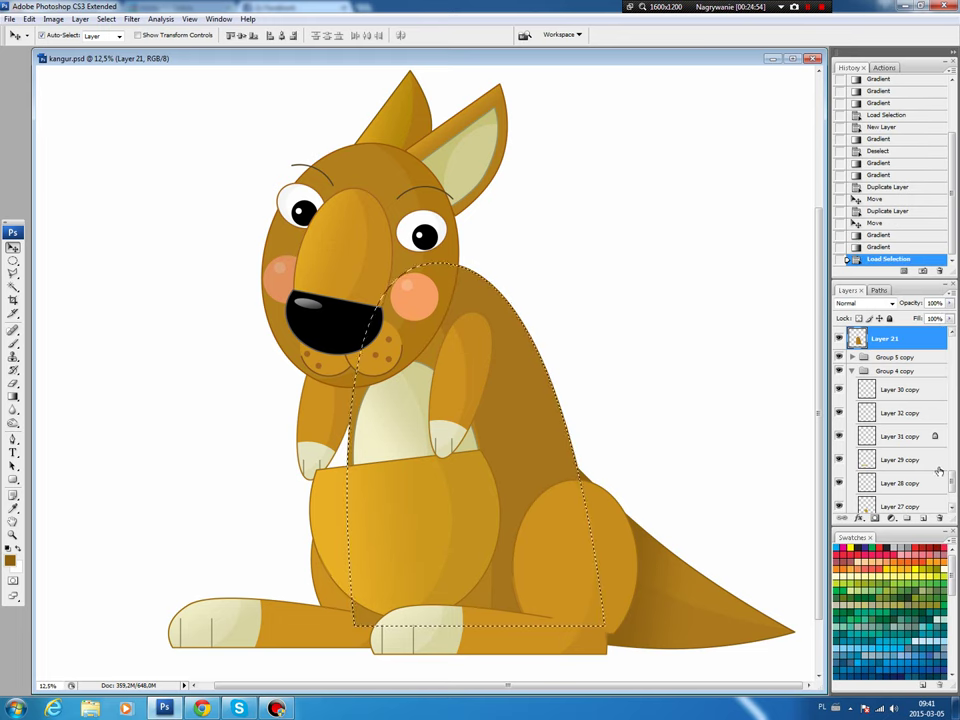
pyautogui.click(923, 518)
pyautogui.press('g')
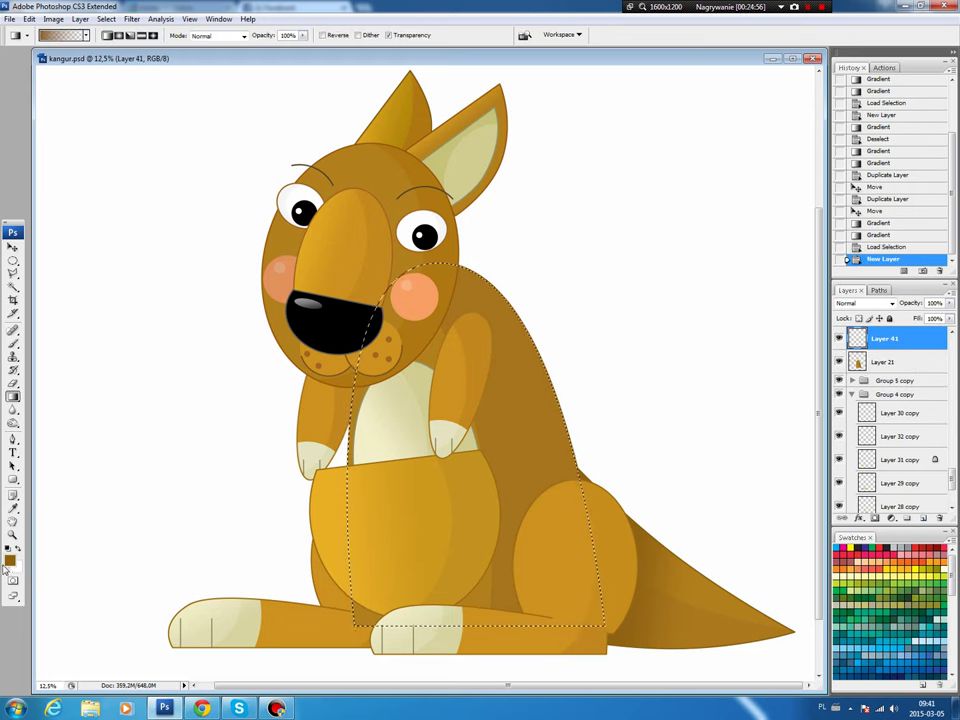
pyautogui.click(8, 562)
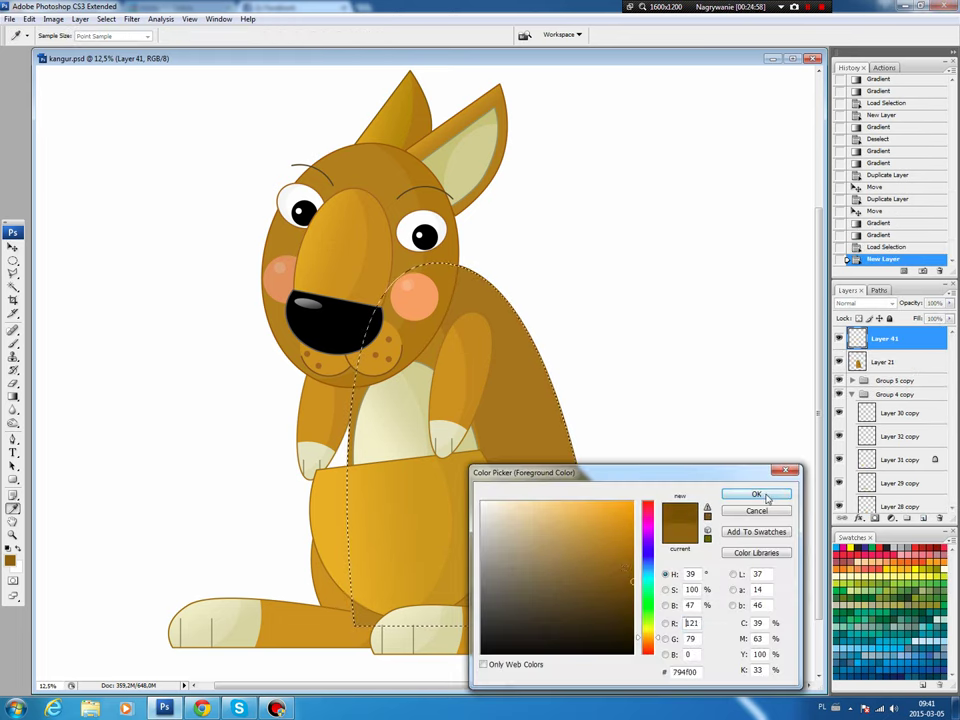
pyautogui.click(757, 495)
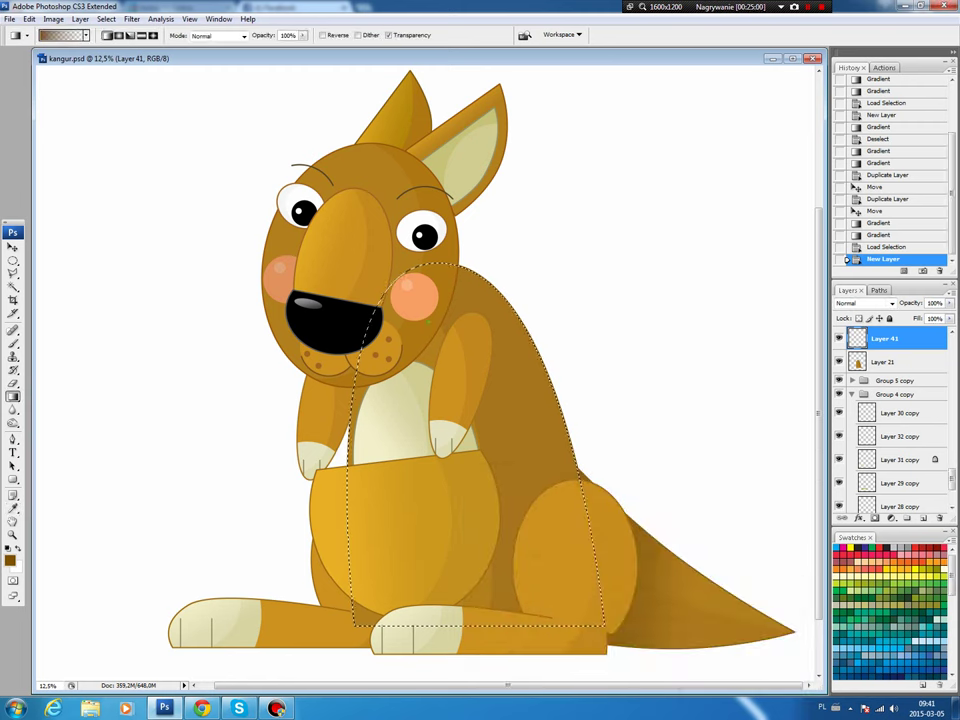
pyautogui.moveTo(478, 272); pyautogui.dragTo(445, 326)
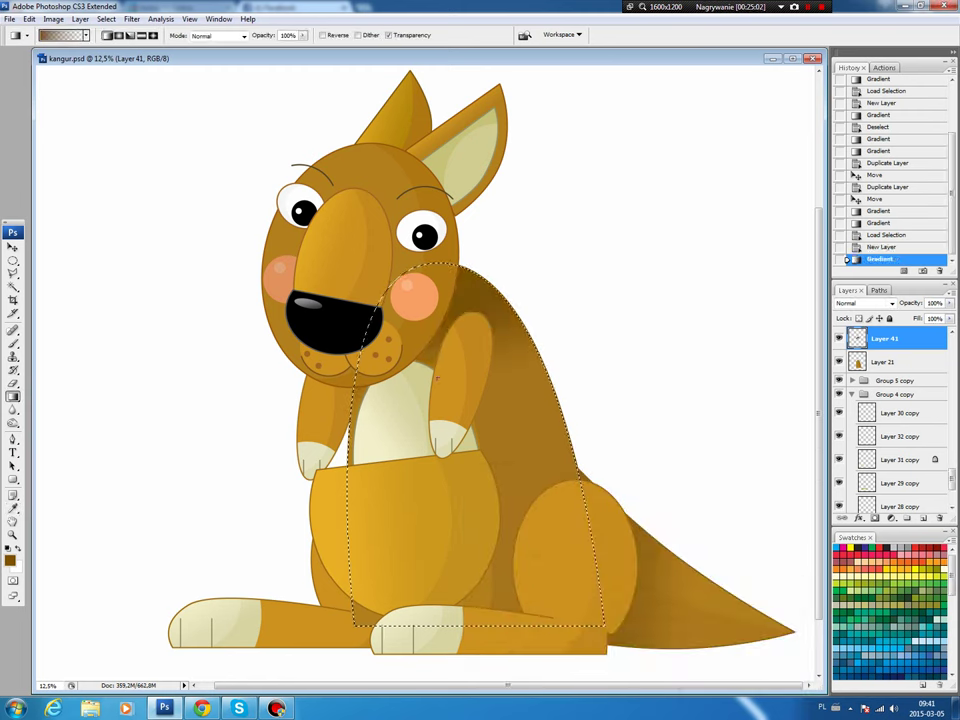
pyautogui.hotkey('ctrl', 'd')
pyautogui.press('v')
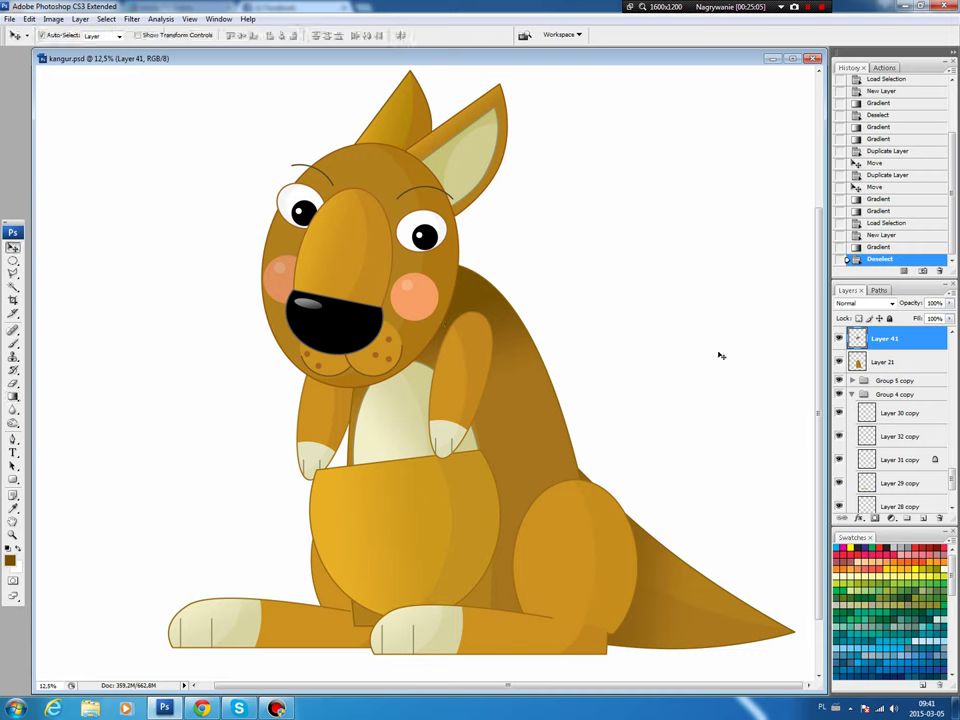
pyautogui.moveTo(947, 304); pyautogui.dragTo(940, 318)
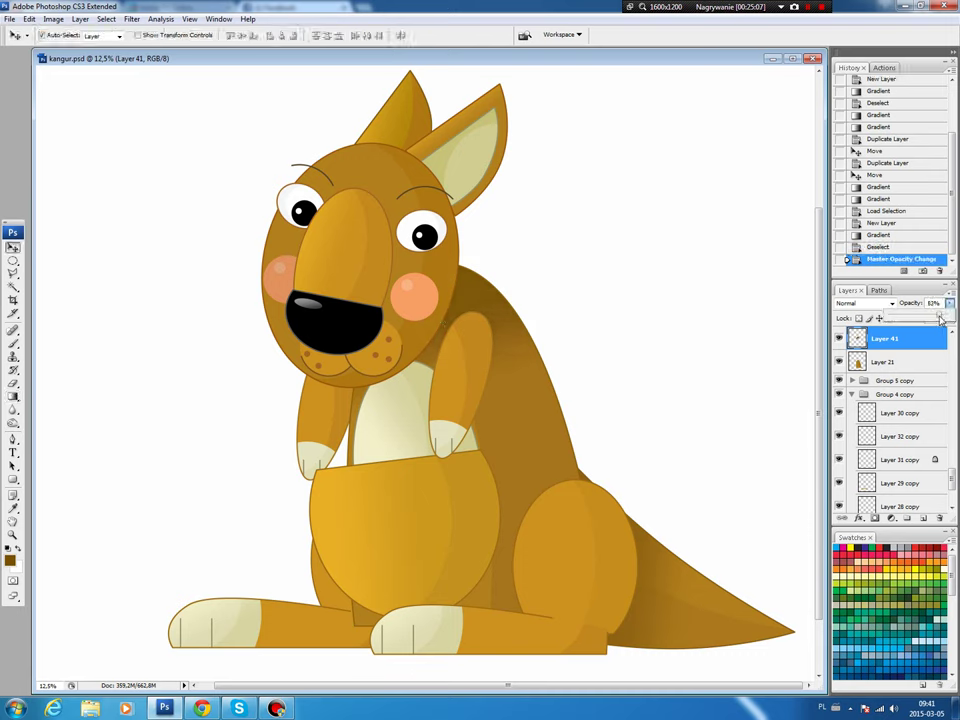